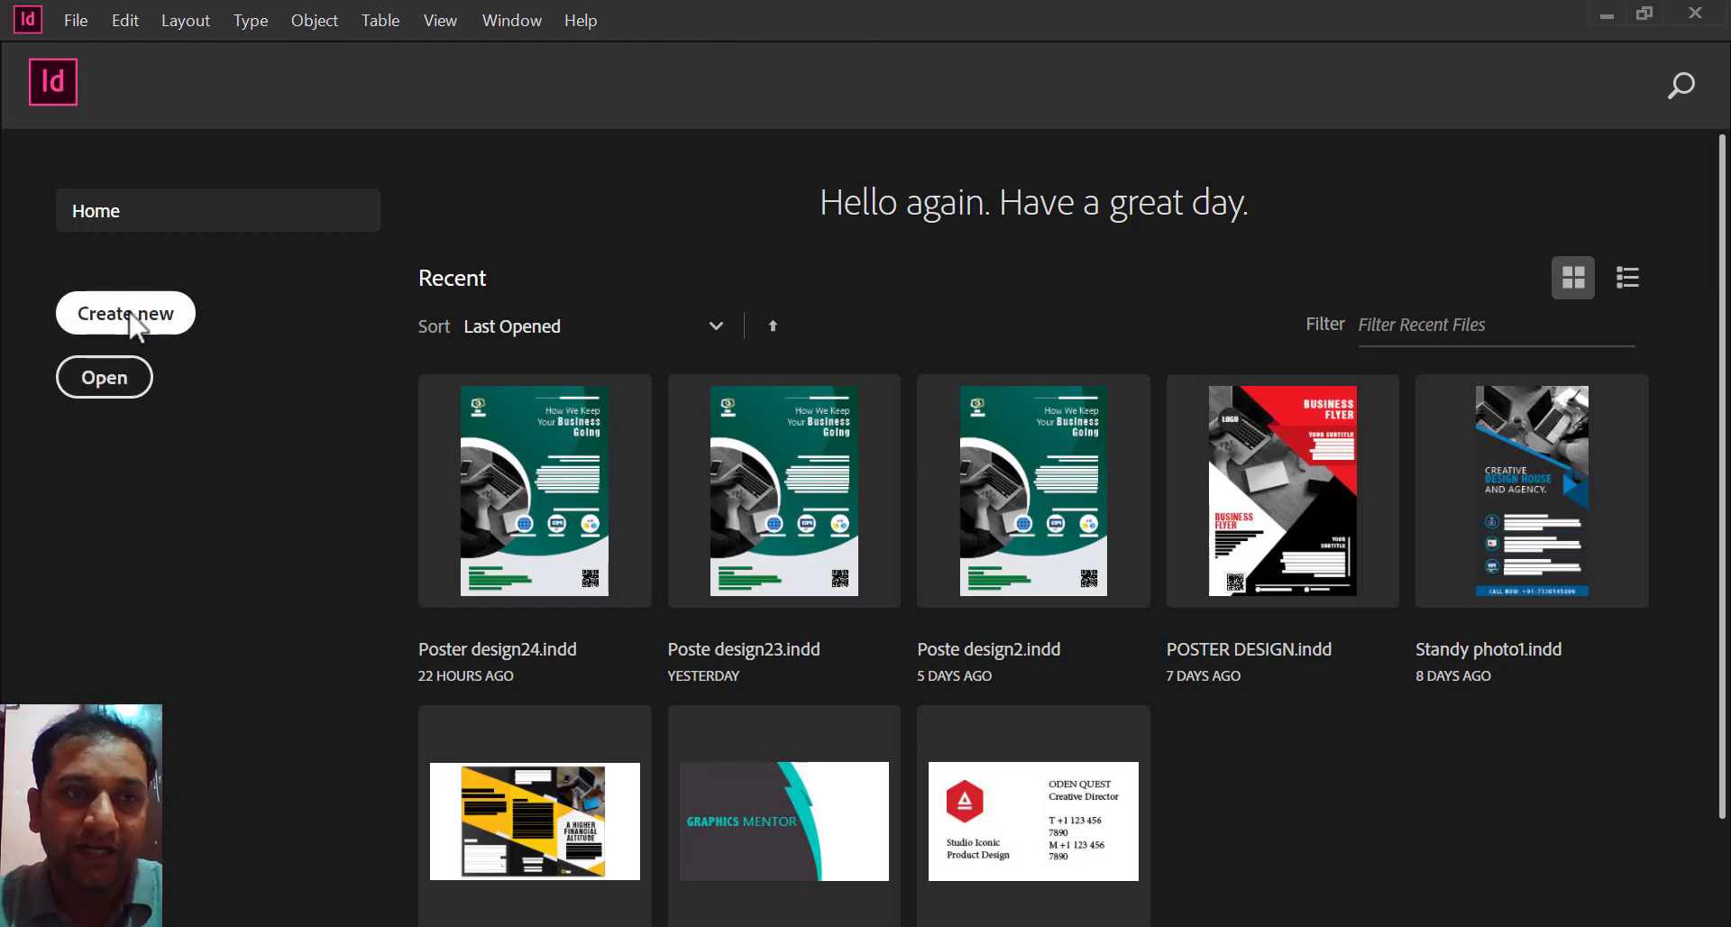
Step: Create a new print document from the A4 preset with units in inches, portrait orientation, one page and 0.5 in margins
left_click(130, 313)
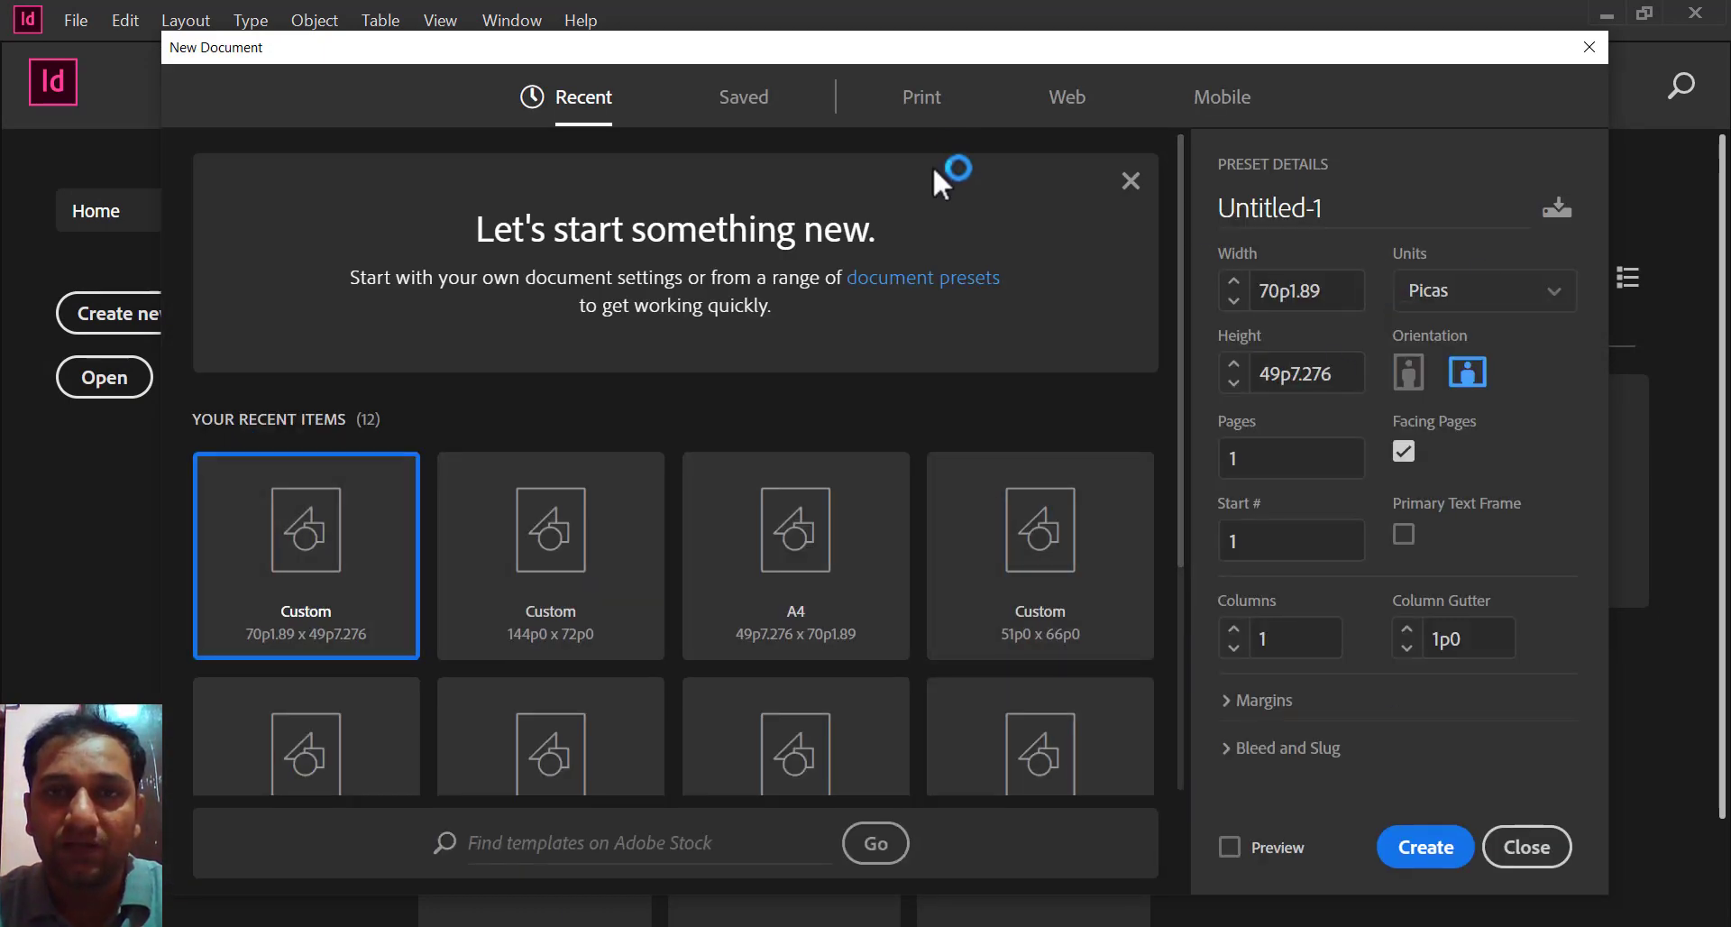
left_click(922, 101)
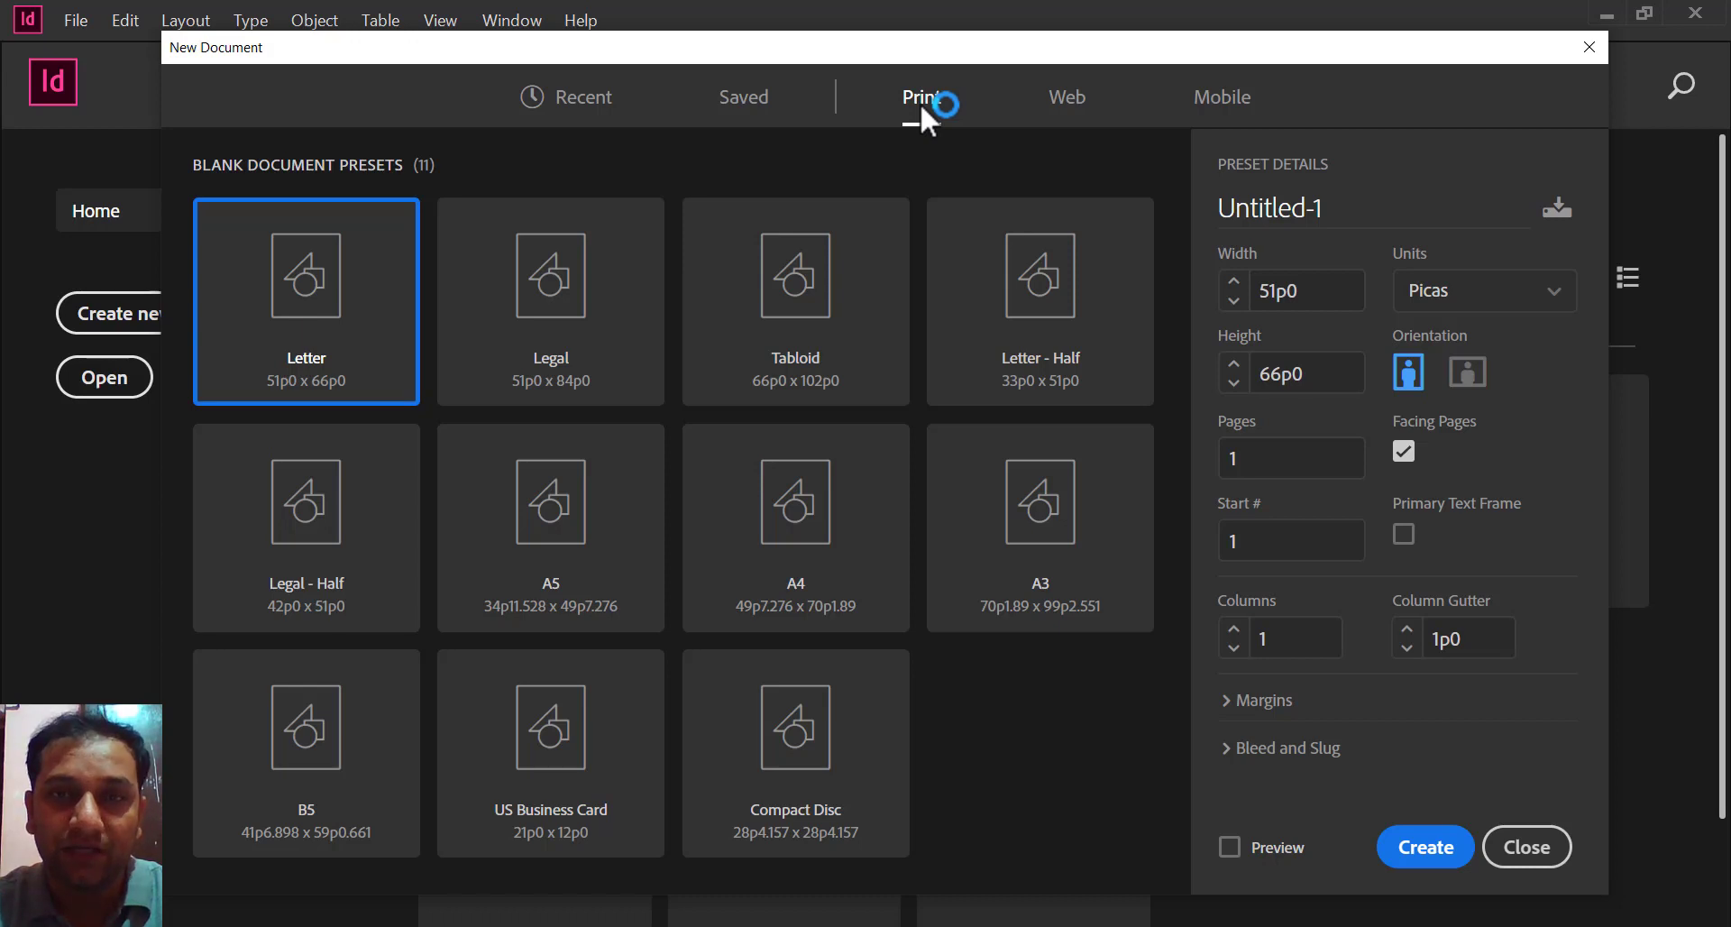
left_click(828, 488)
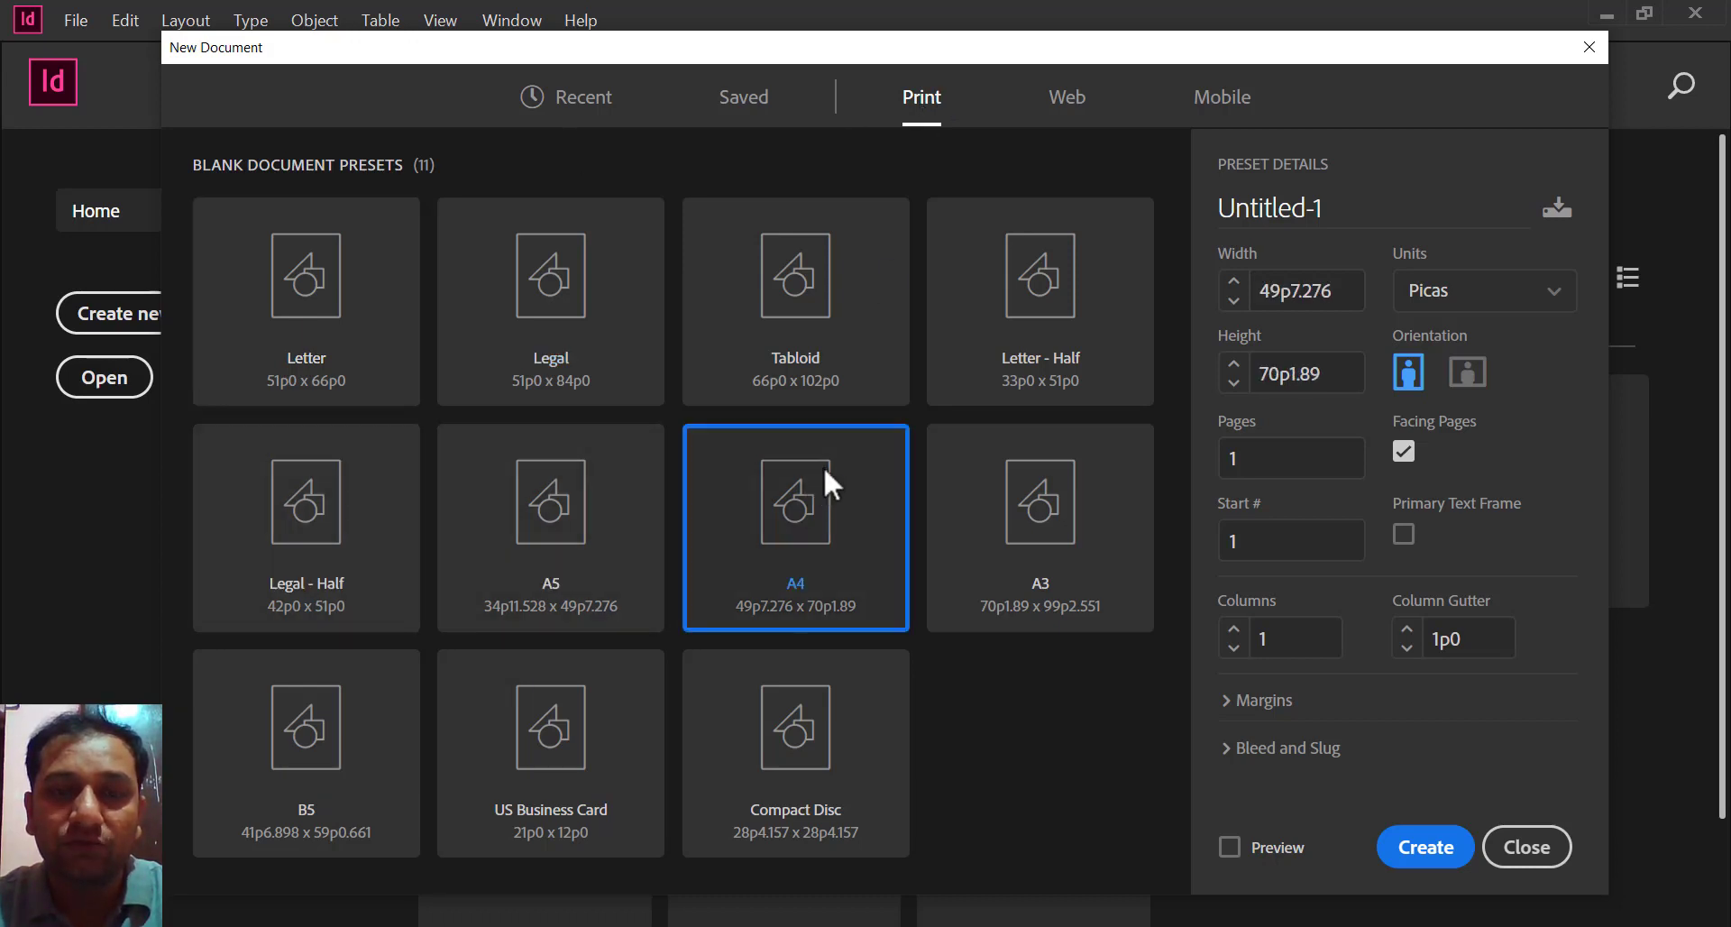
left_click(1551, 294)
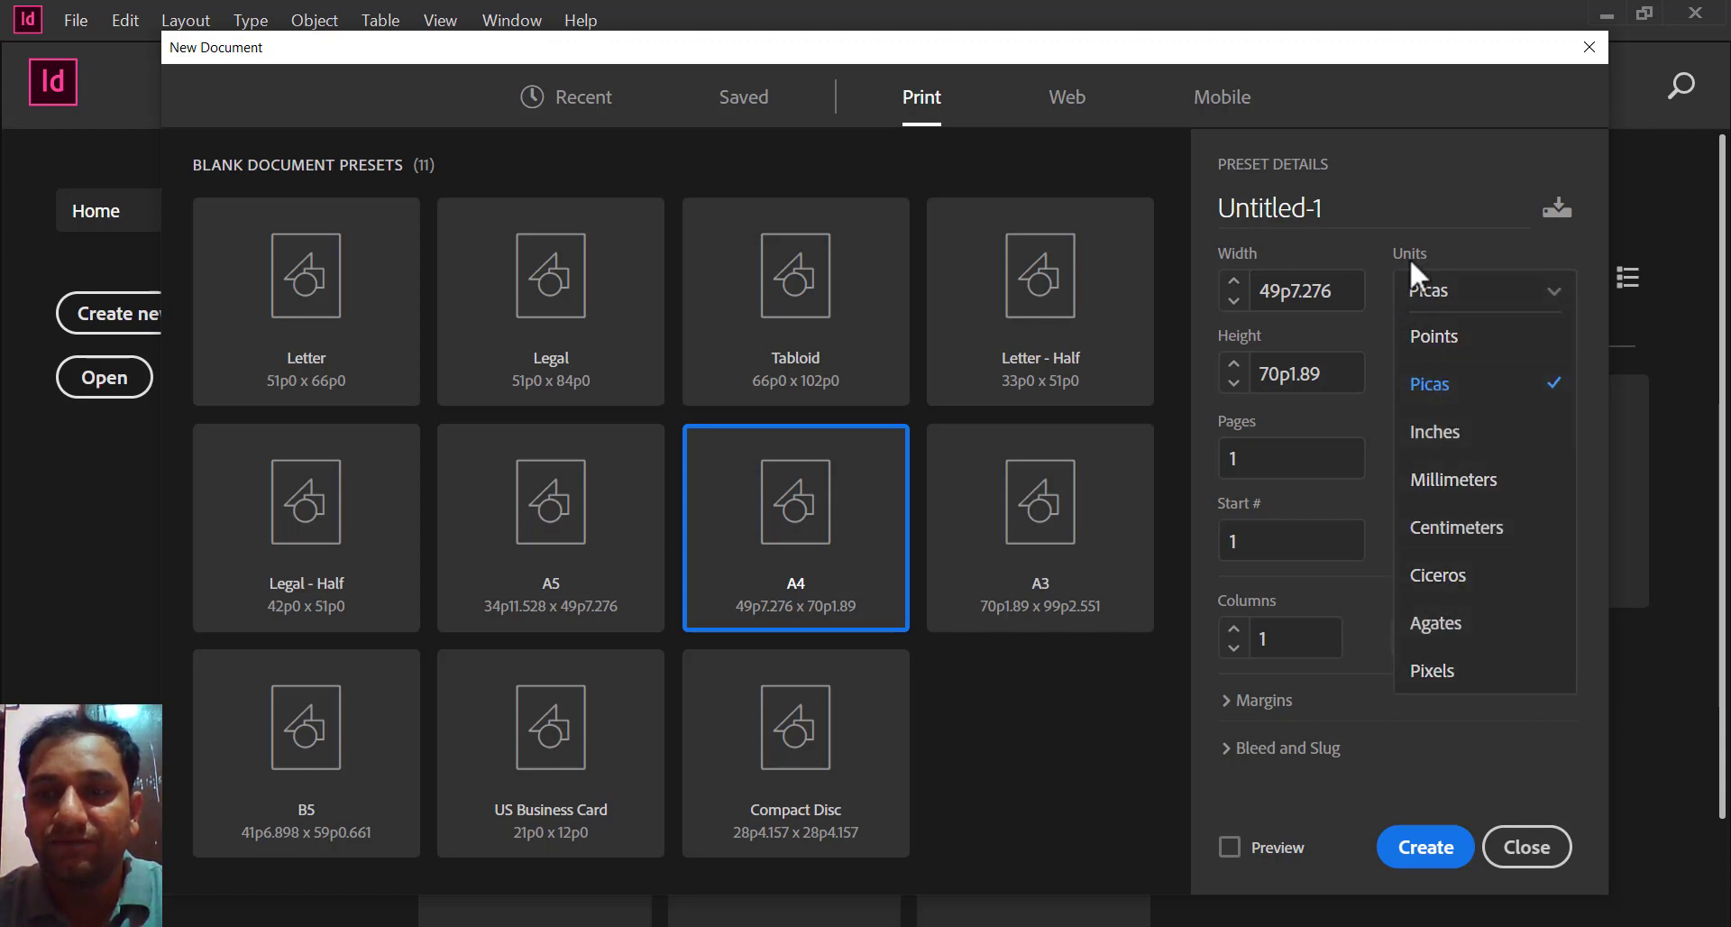
left_click(1437, 436)
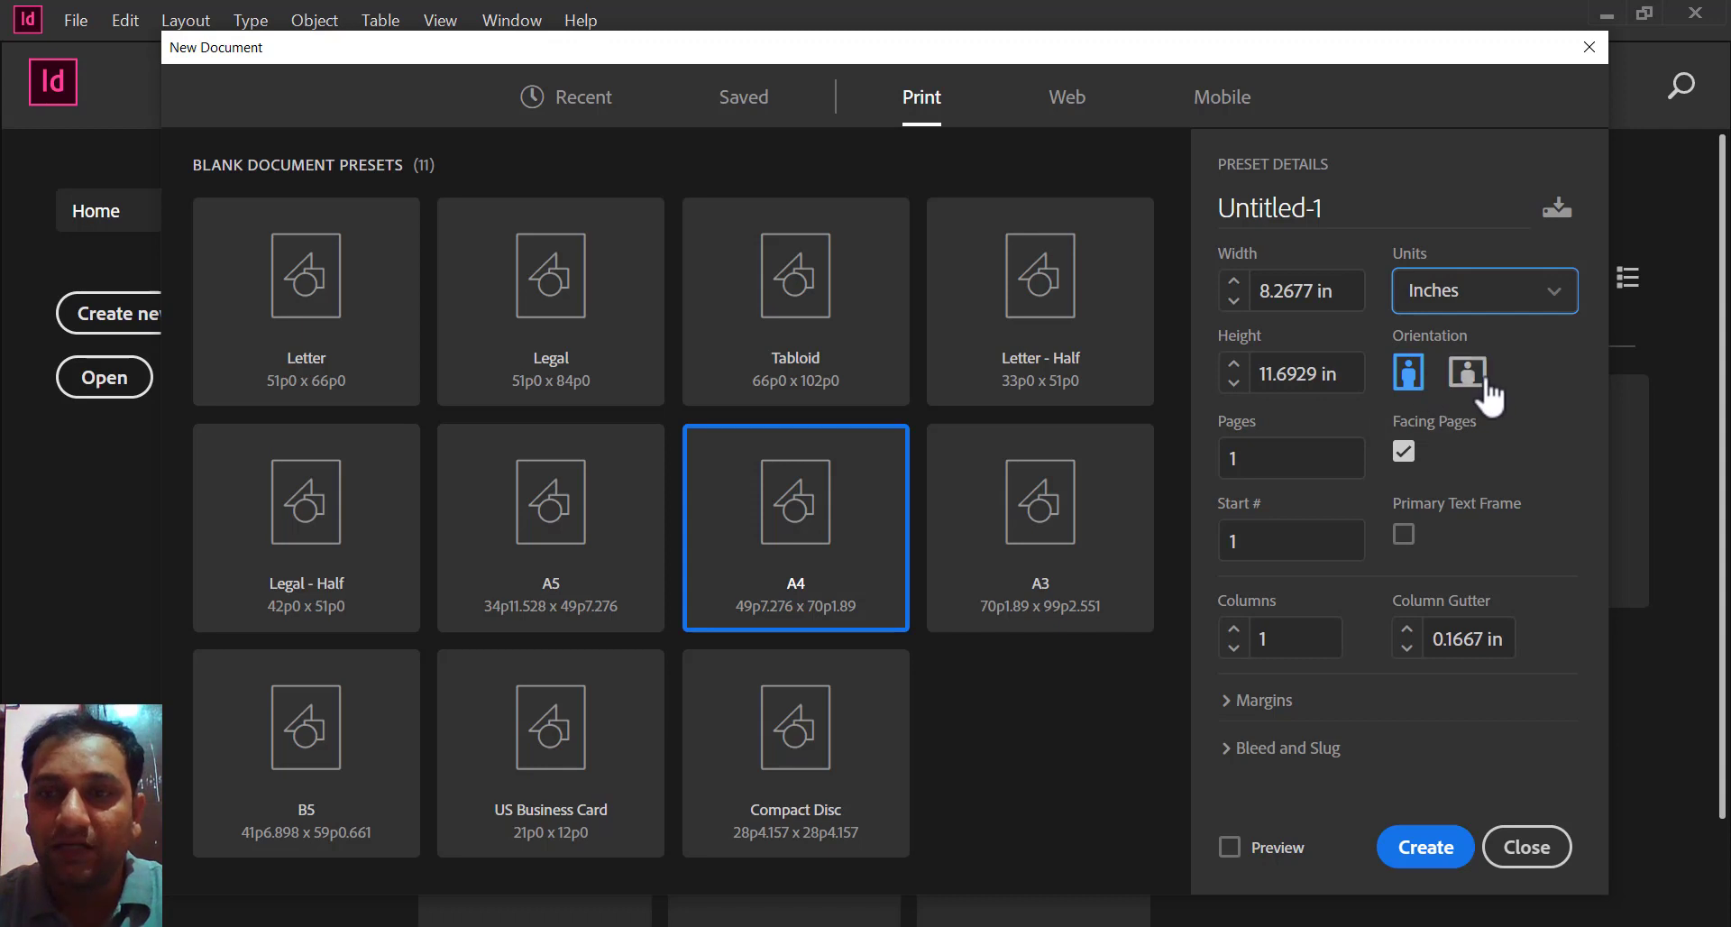
left_click(1246, 472)
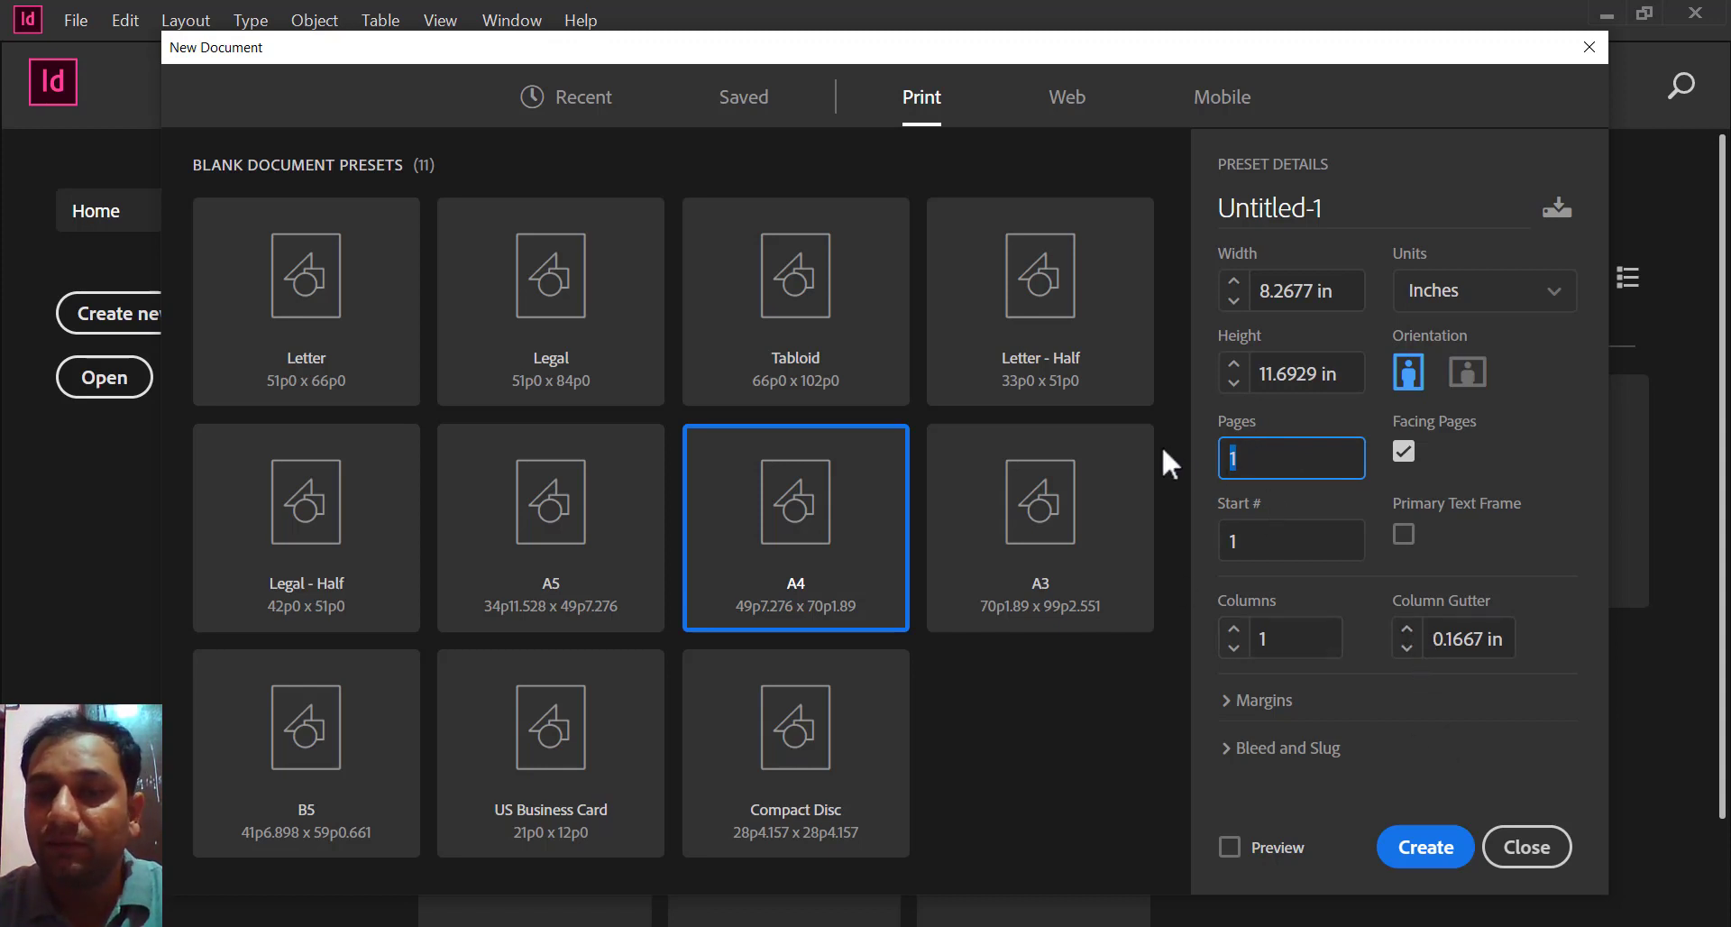
left_click(1225, 701)
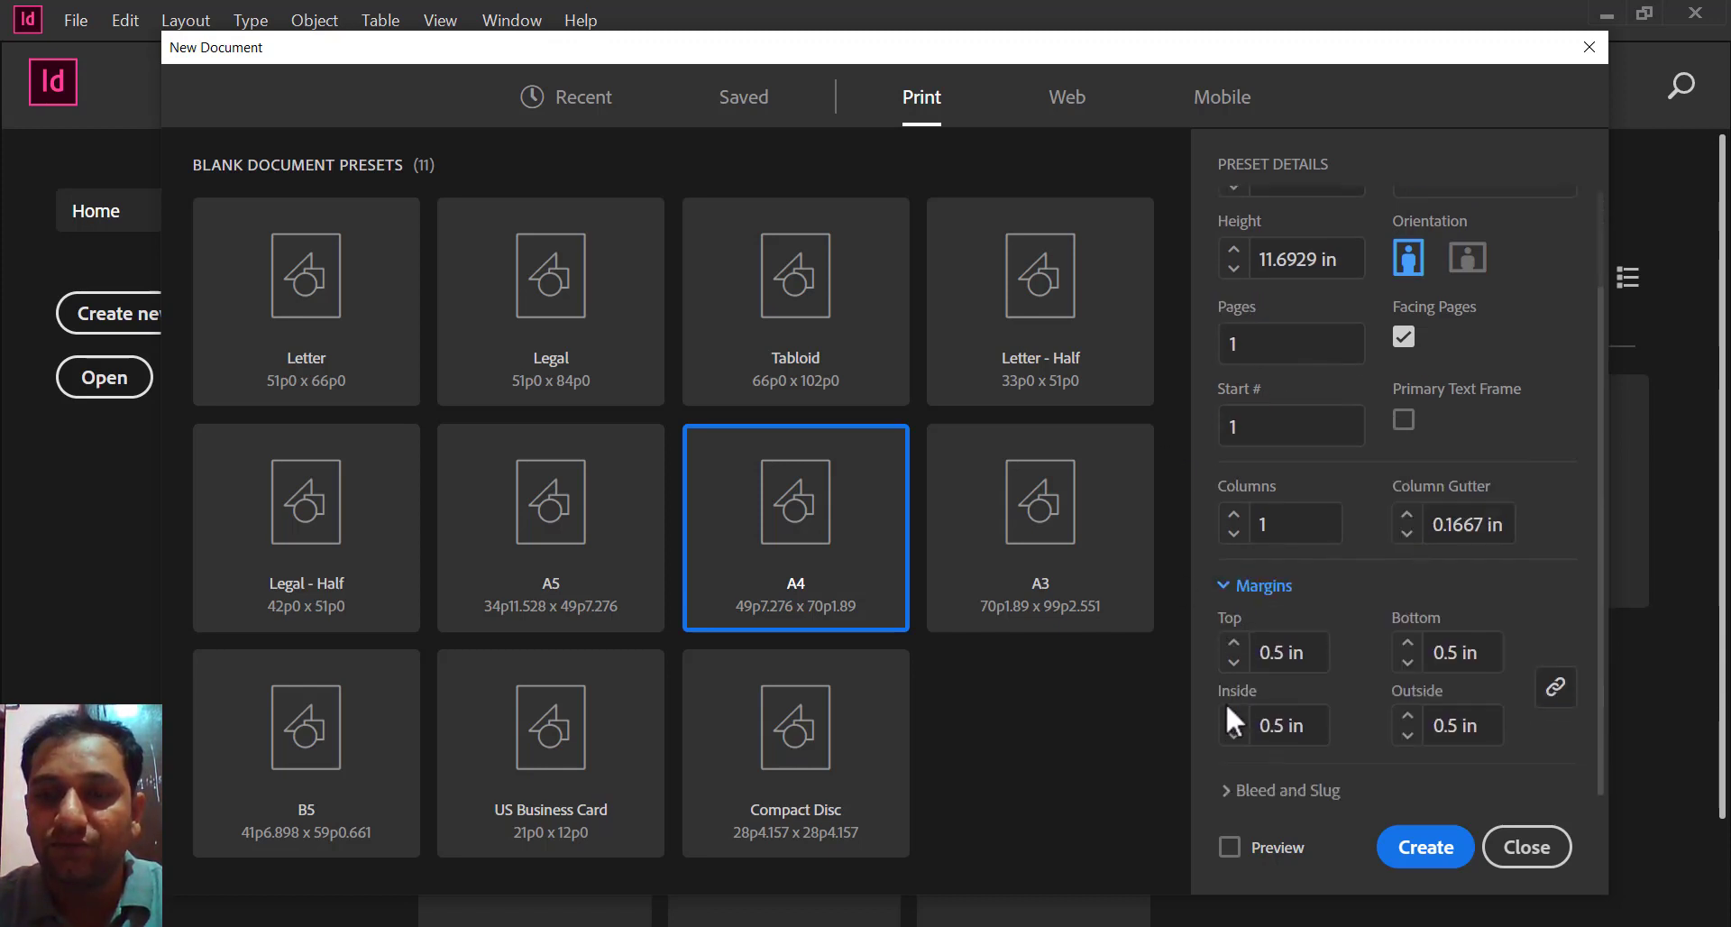
left_click(1285, 652)
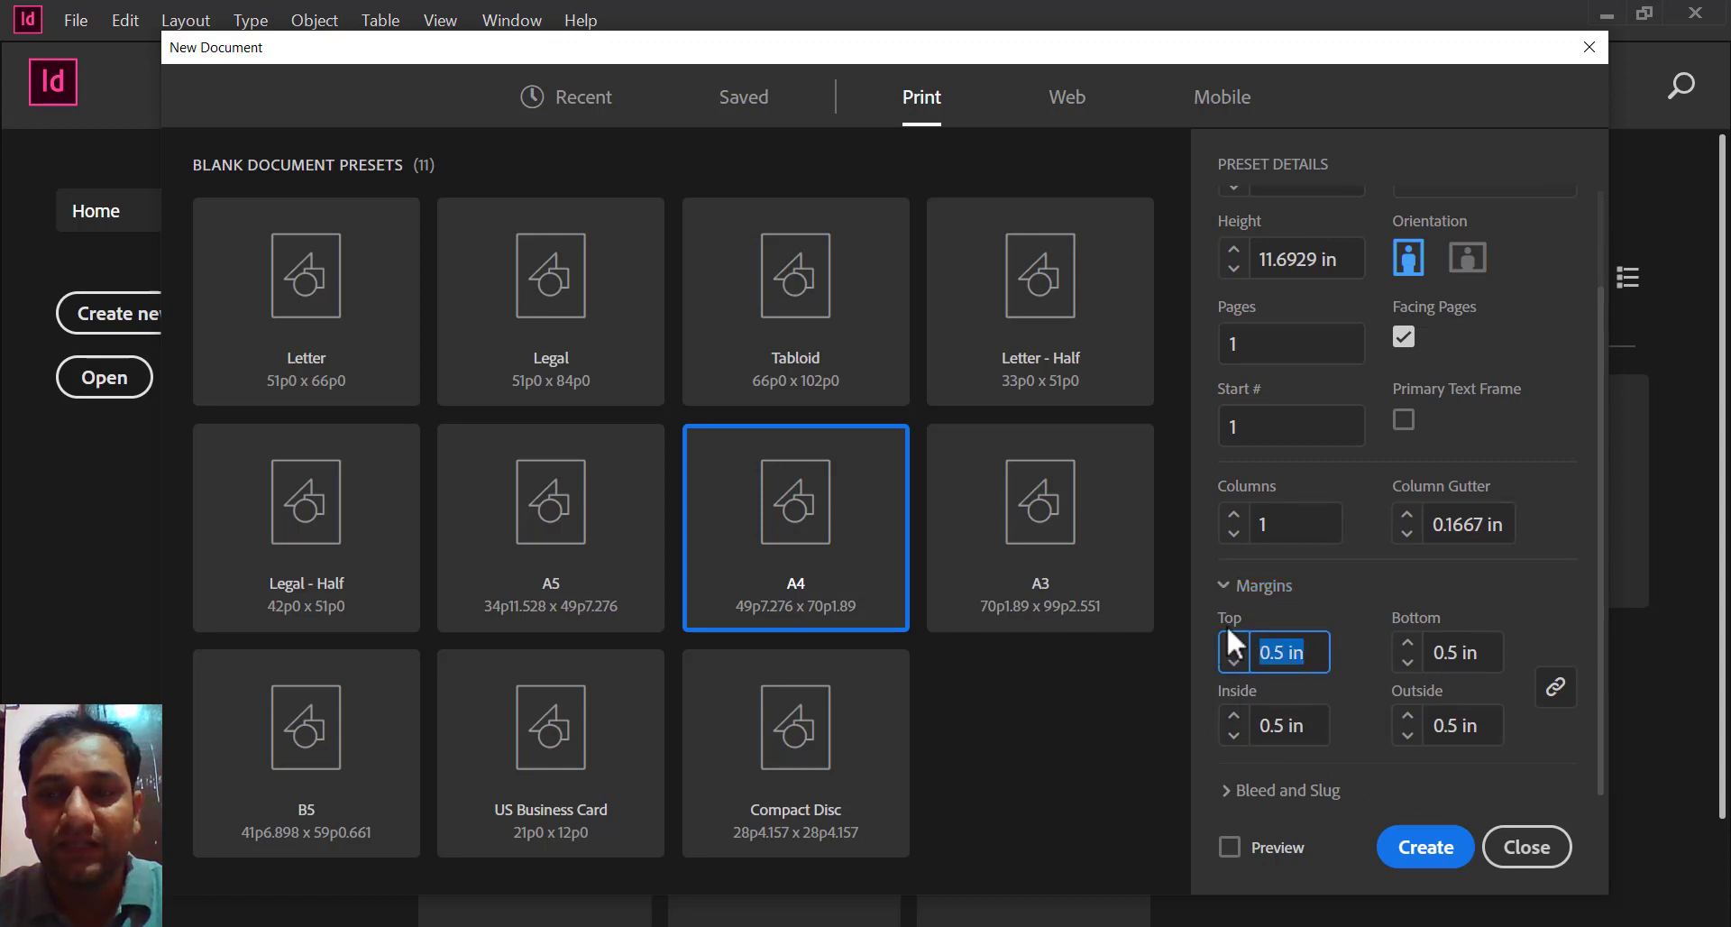
left_click(1422, 853)
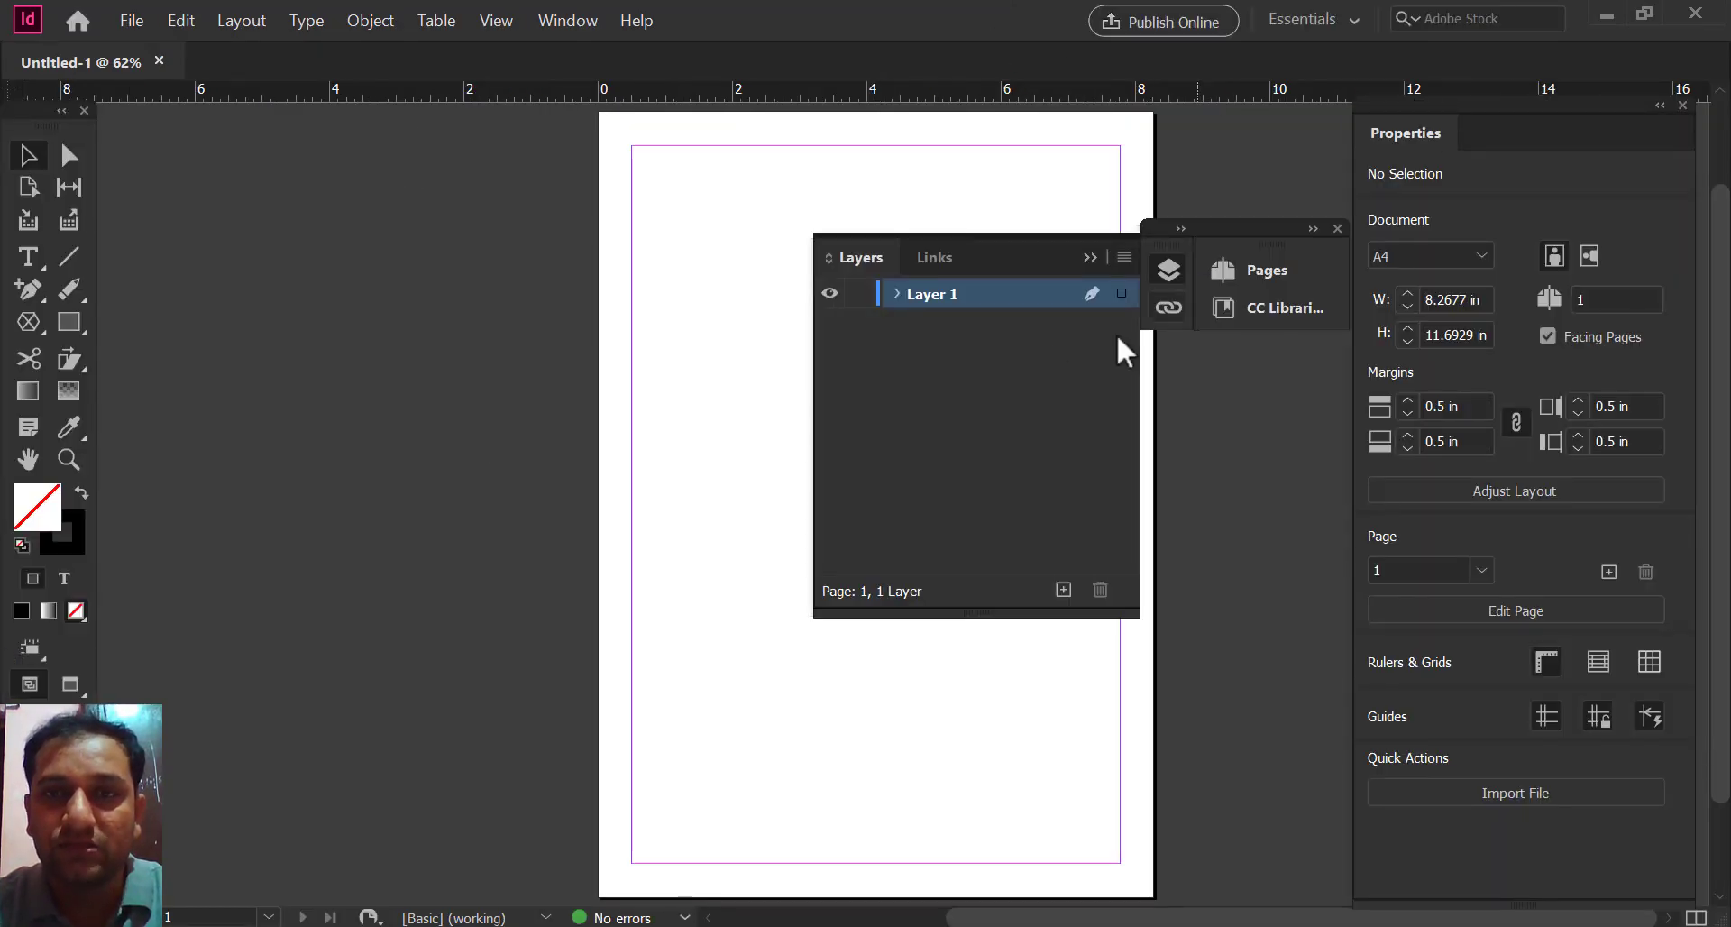
Step: Clear the floating Layers, Links, Pages and CC Libraries panels off the workspace and shift the Properties panel slightly outward
left_click(1090, 258)
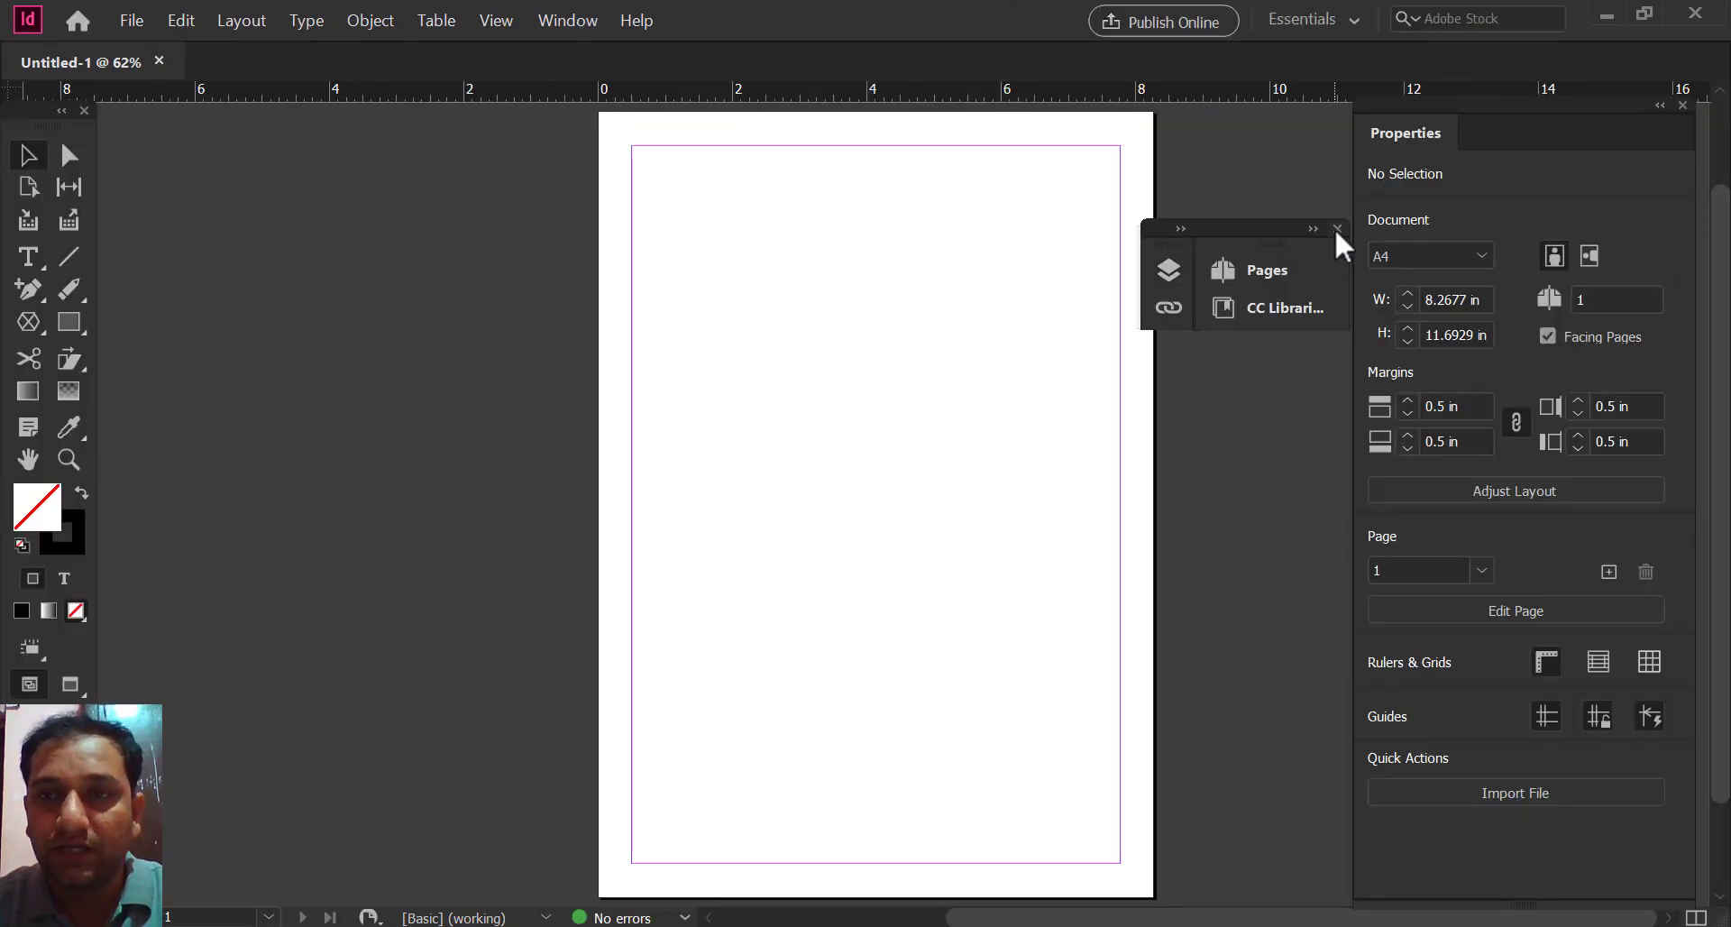
left_click(1337, 229)
mouse_move(1445, 120)
left_mouse_down()
mouse_move(1482, 153)
mouse_move(1461, 108)
mouse_move(1459, 123)
left_mouse_up()
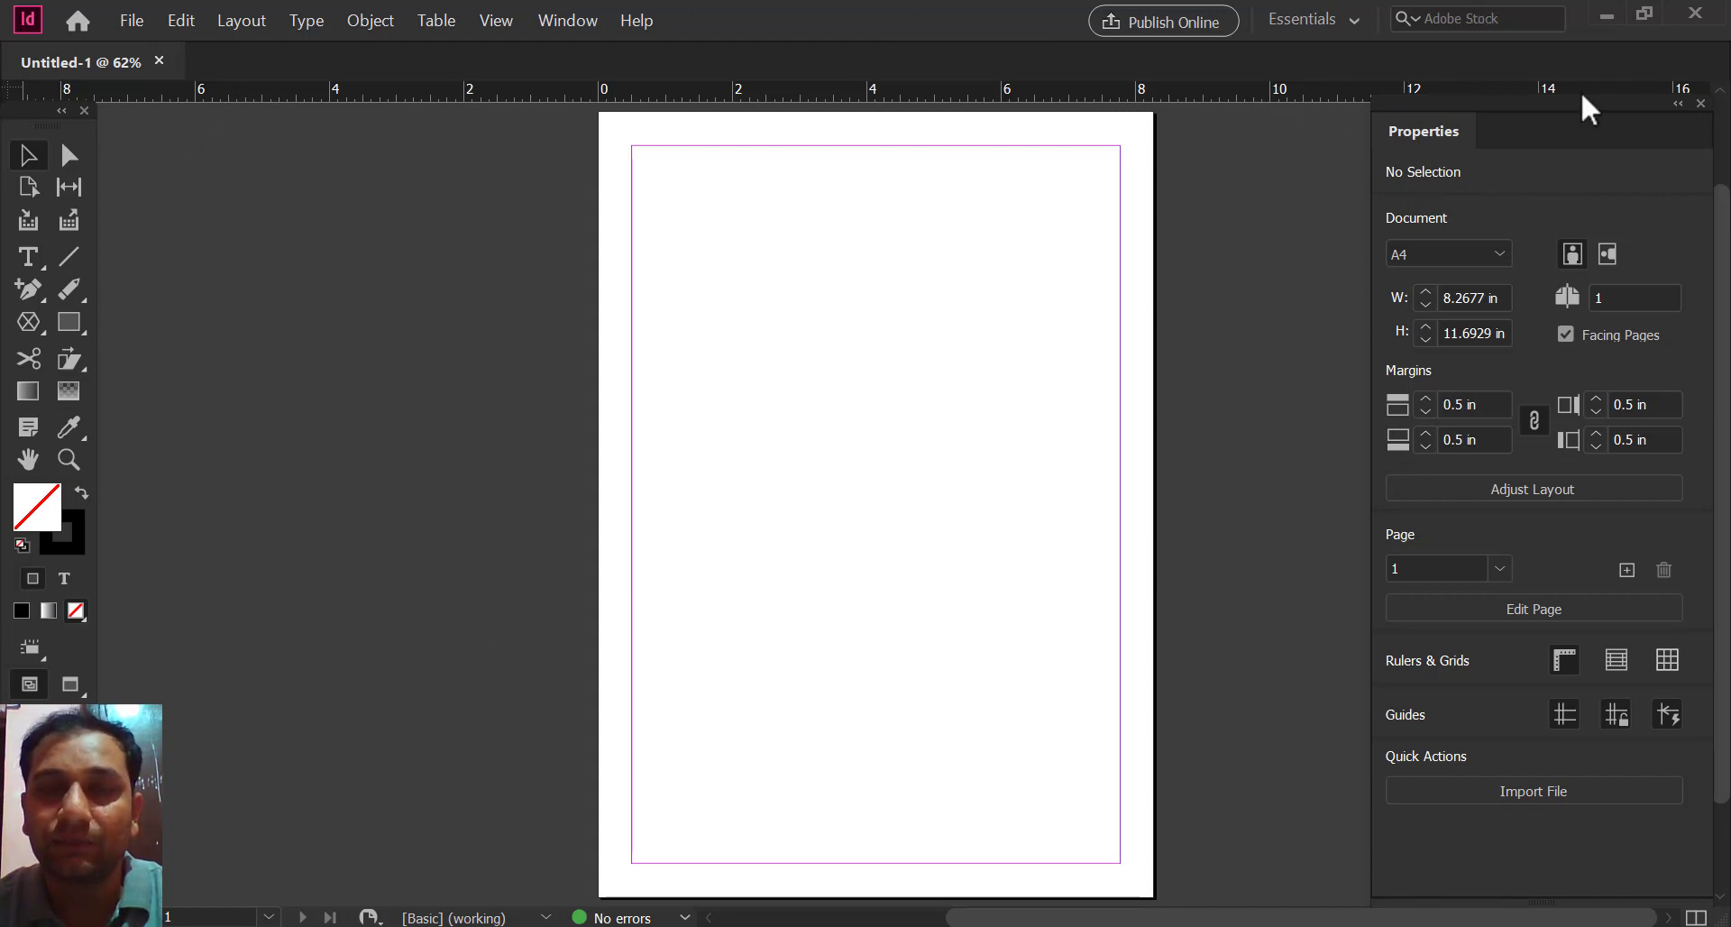
Step: Try the Book workspace and return to the Essentials workspace
left_click(1352, 20)
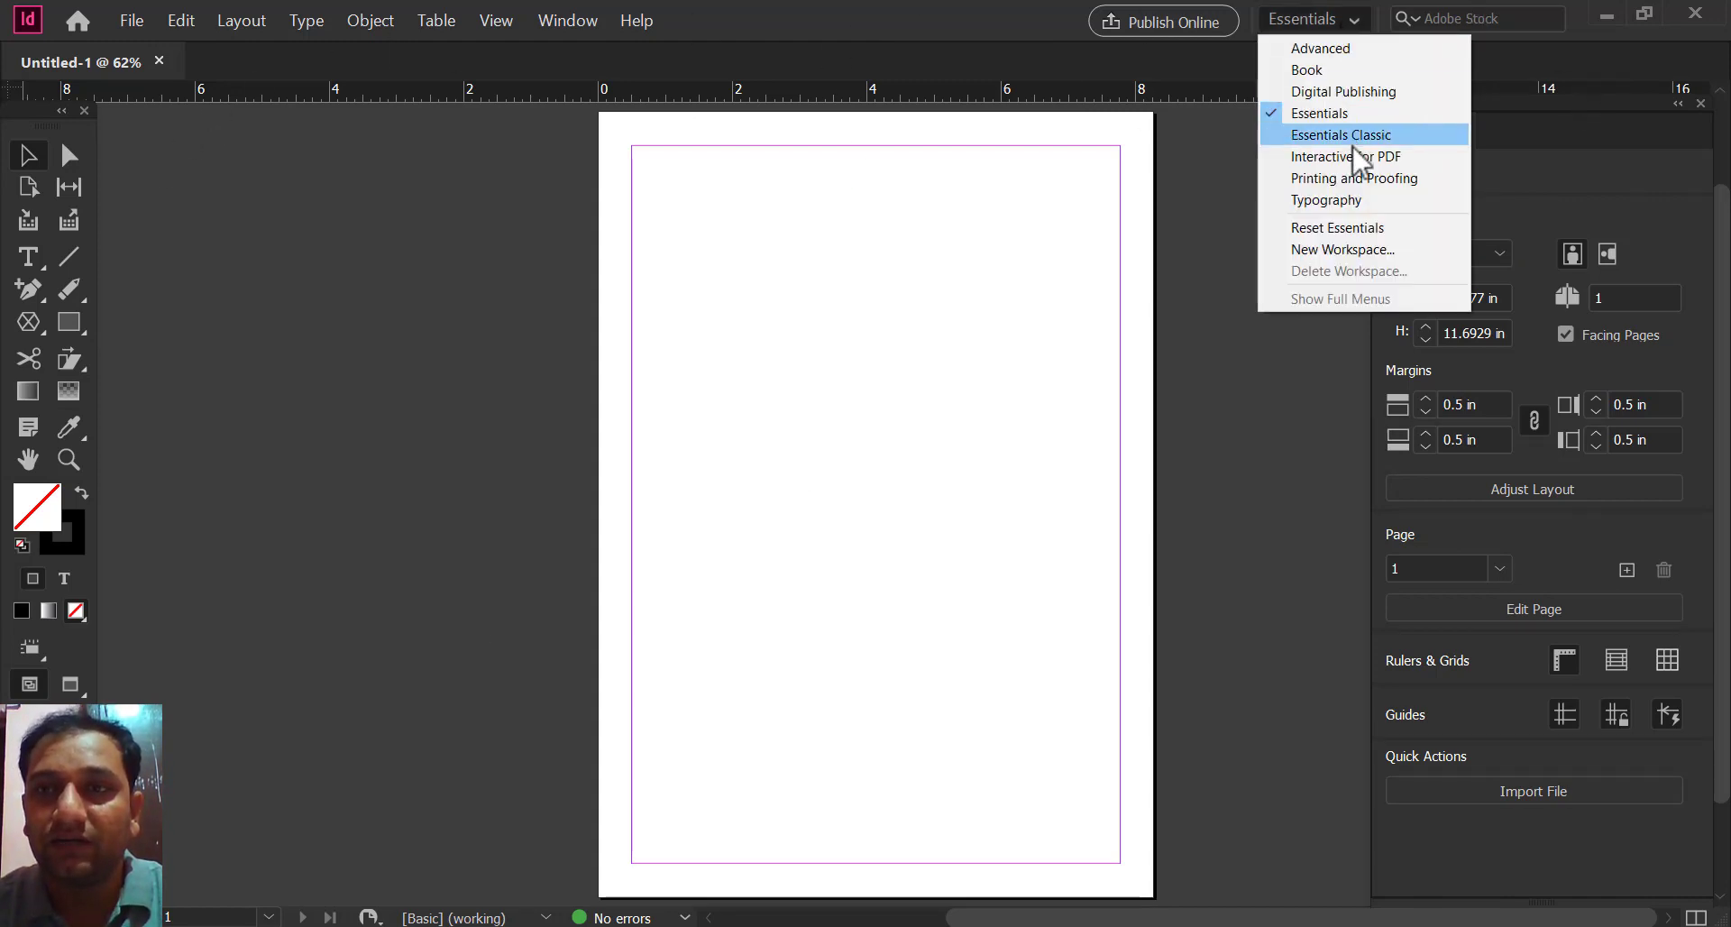
left_click(1345, 90)
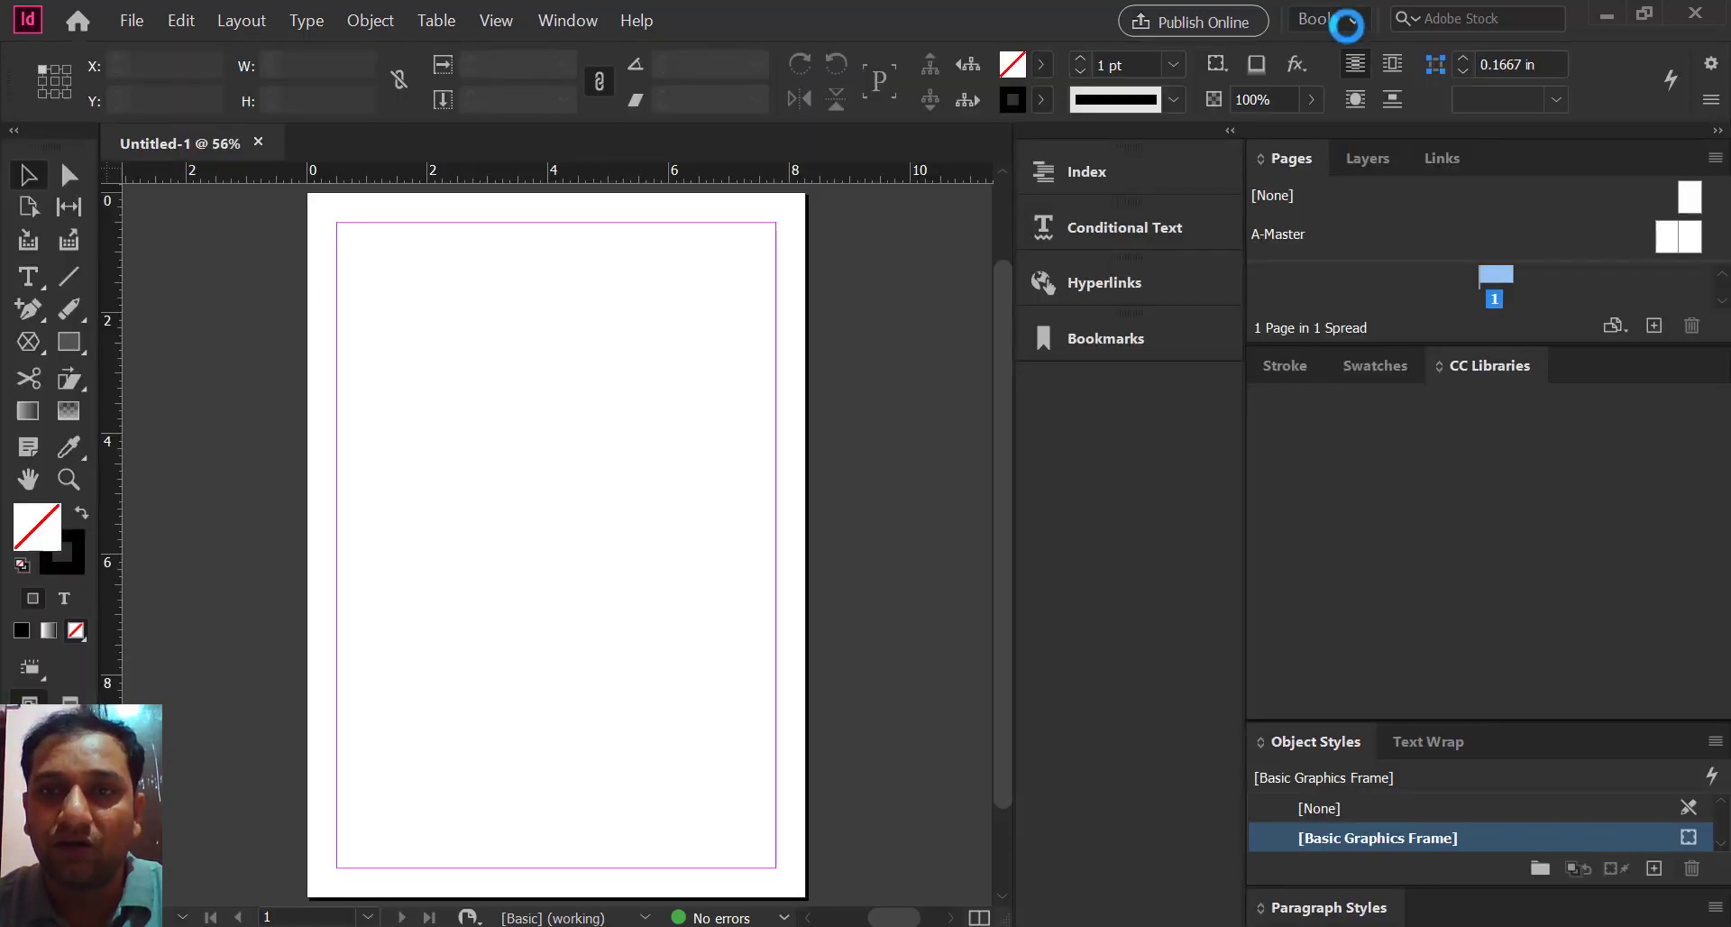
left_click(1349, 22)
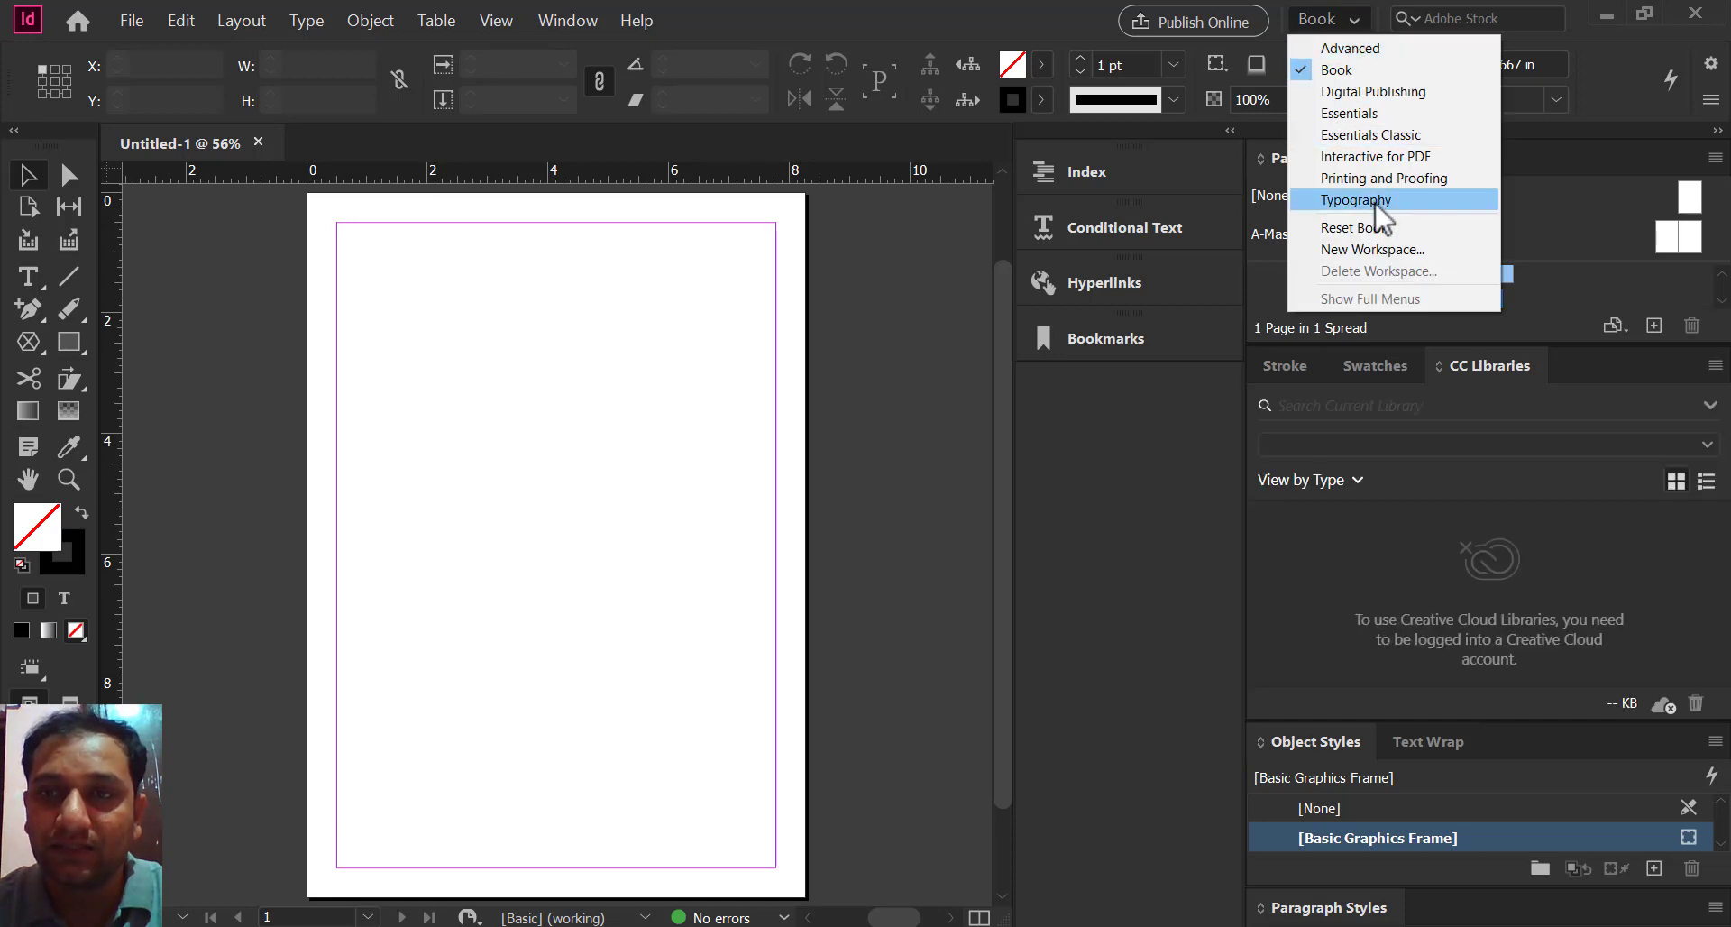
left_click(1358, 114)
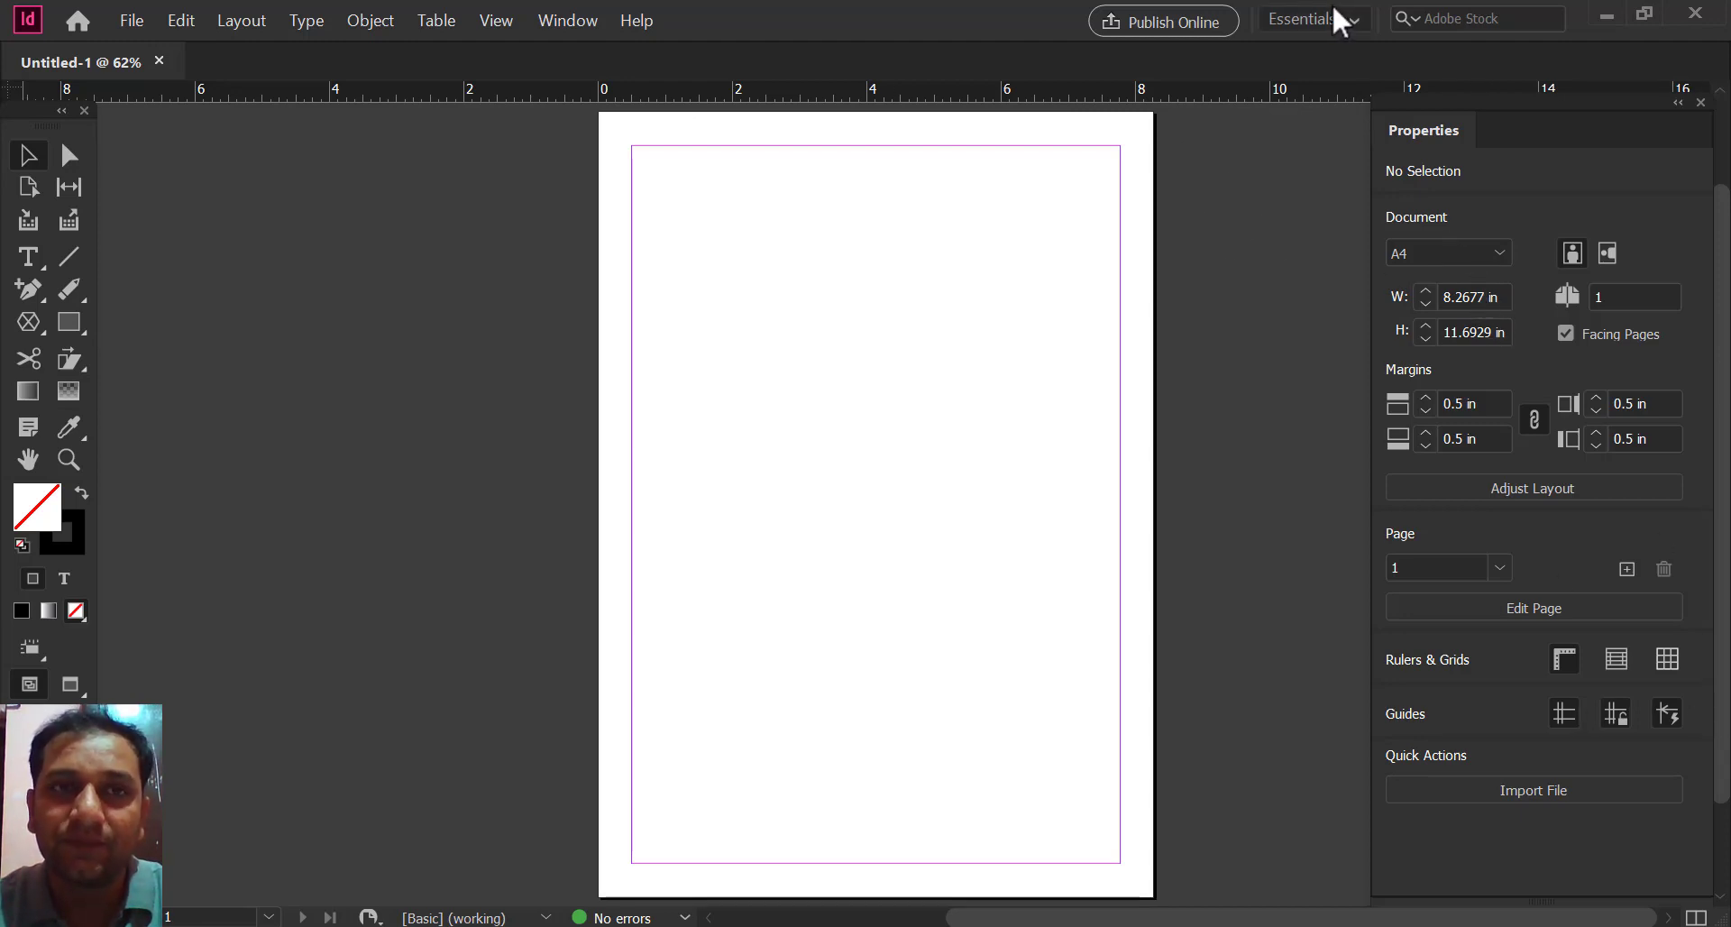
left_click(562, 36)
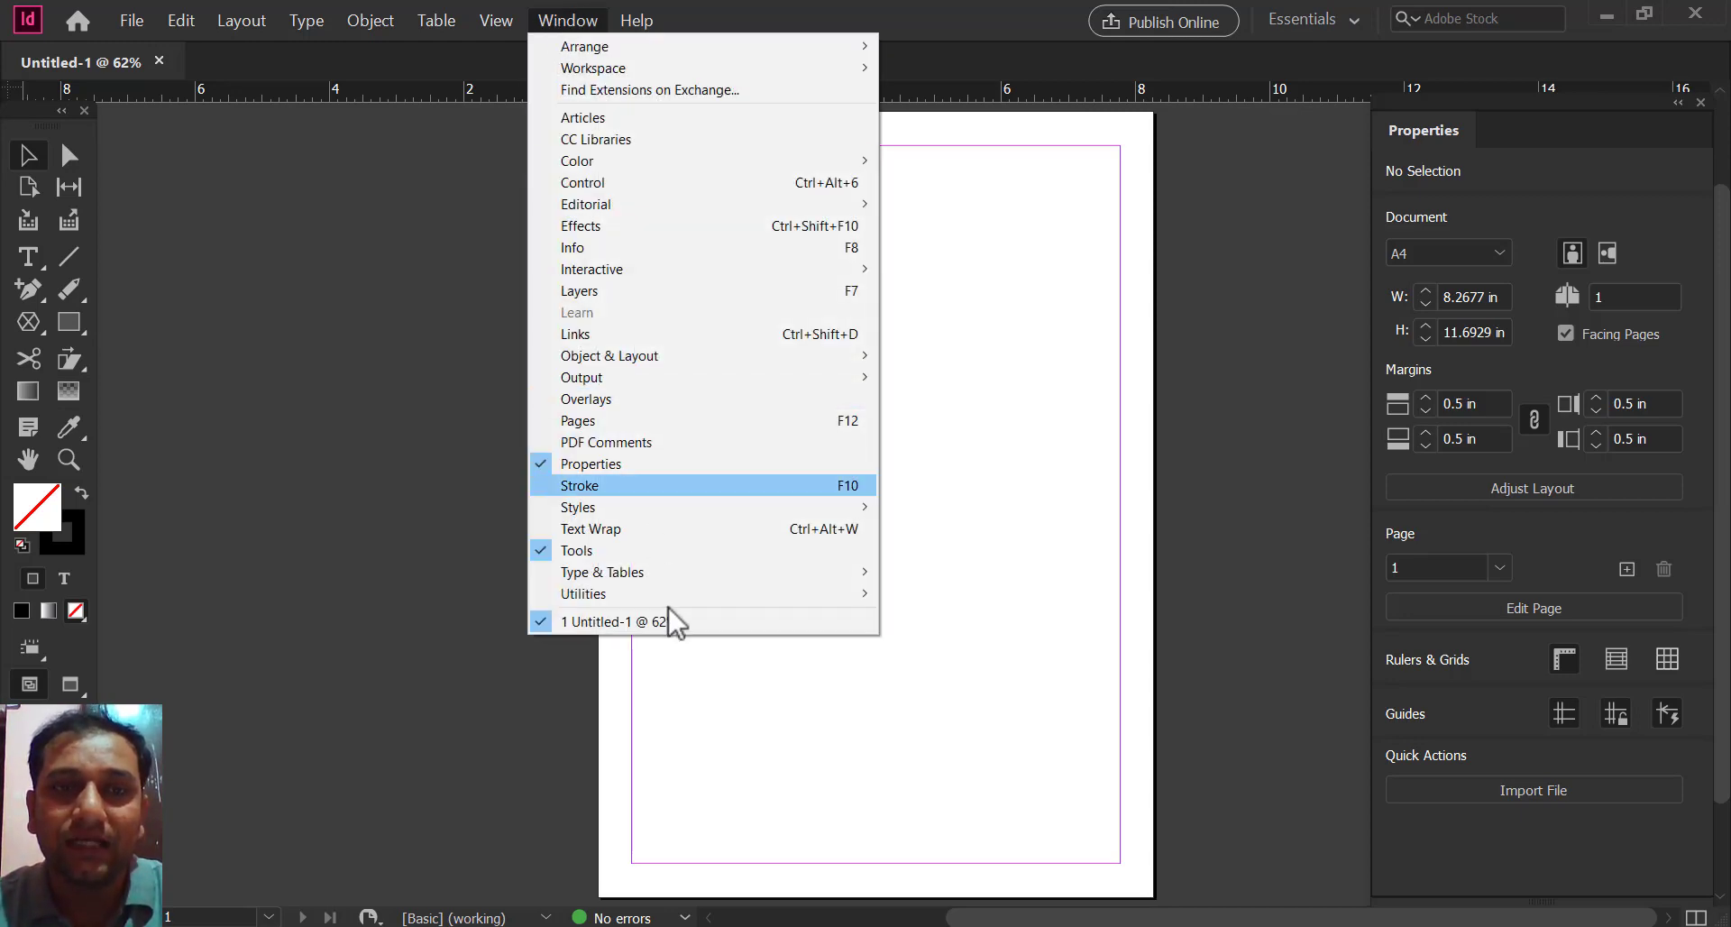
left_click(906, 18)
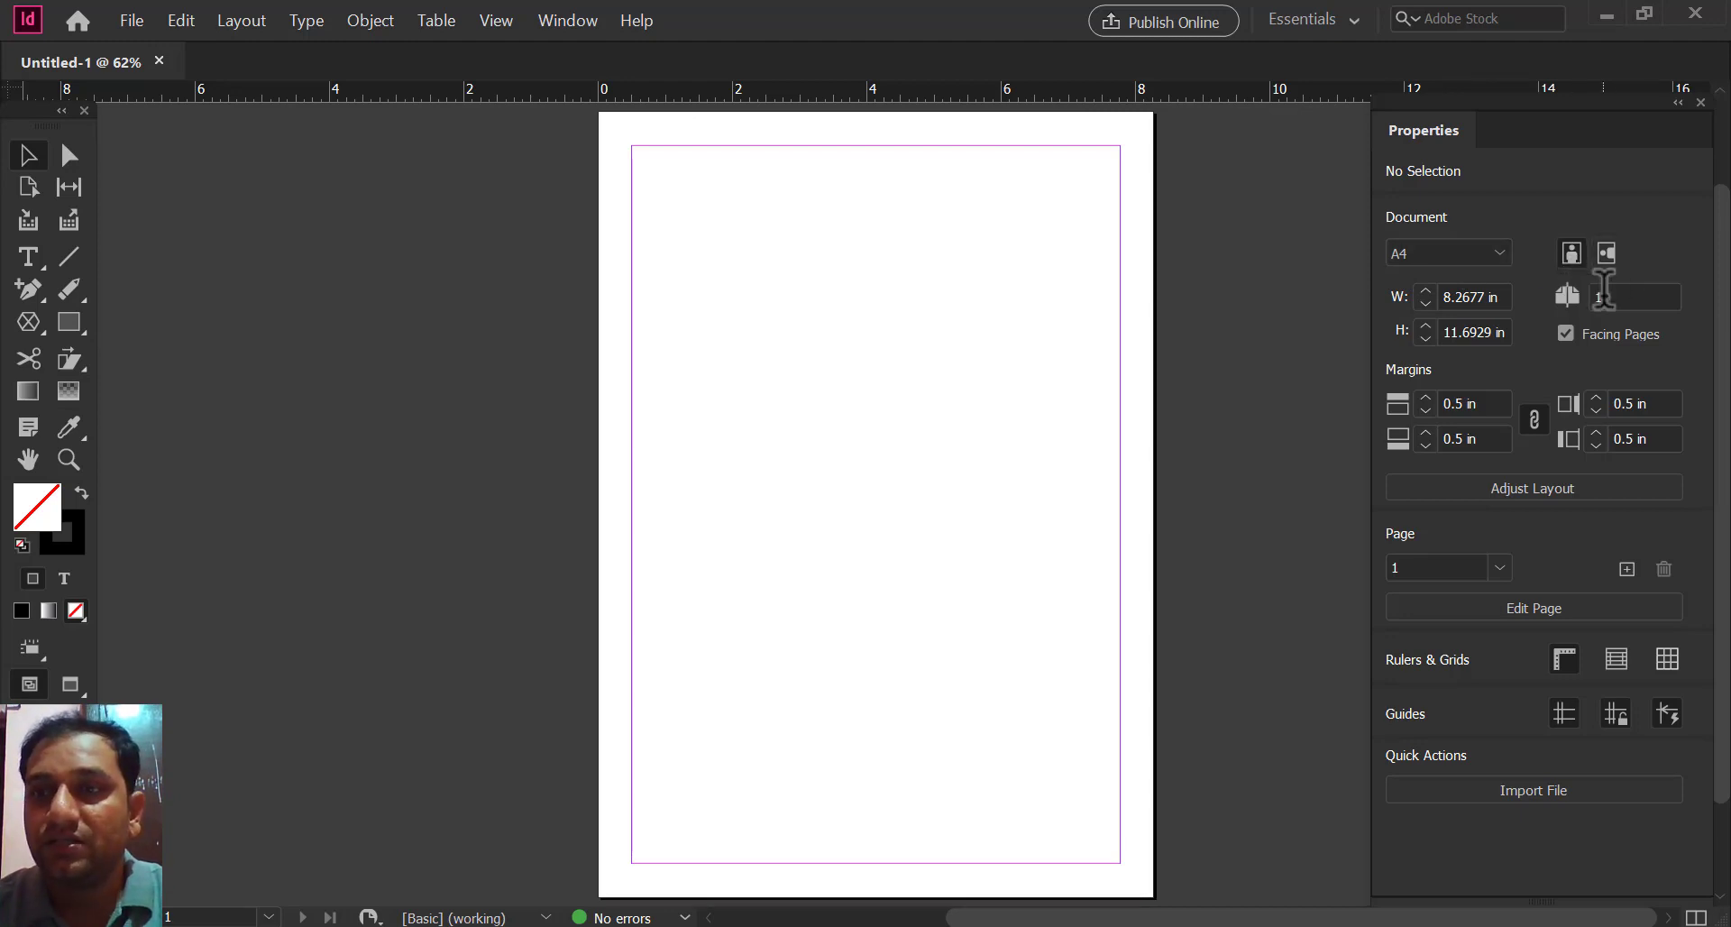
left_click(1633, 298)
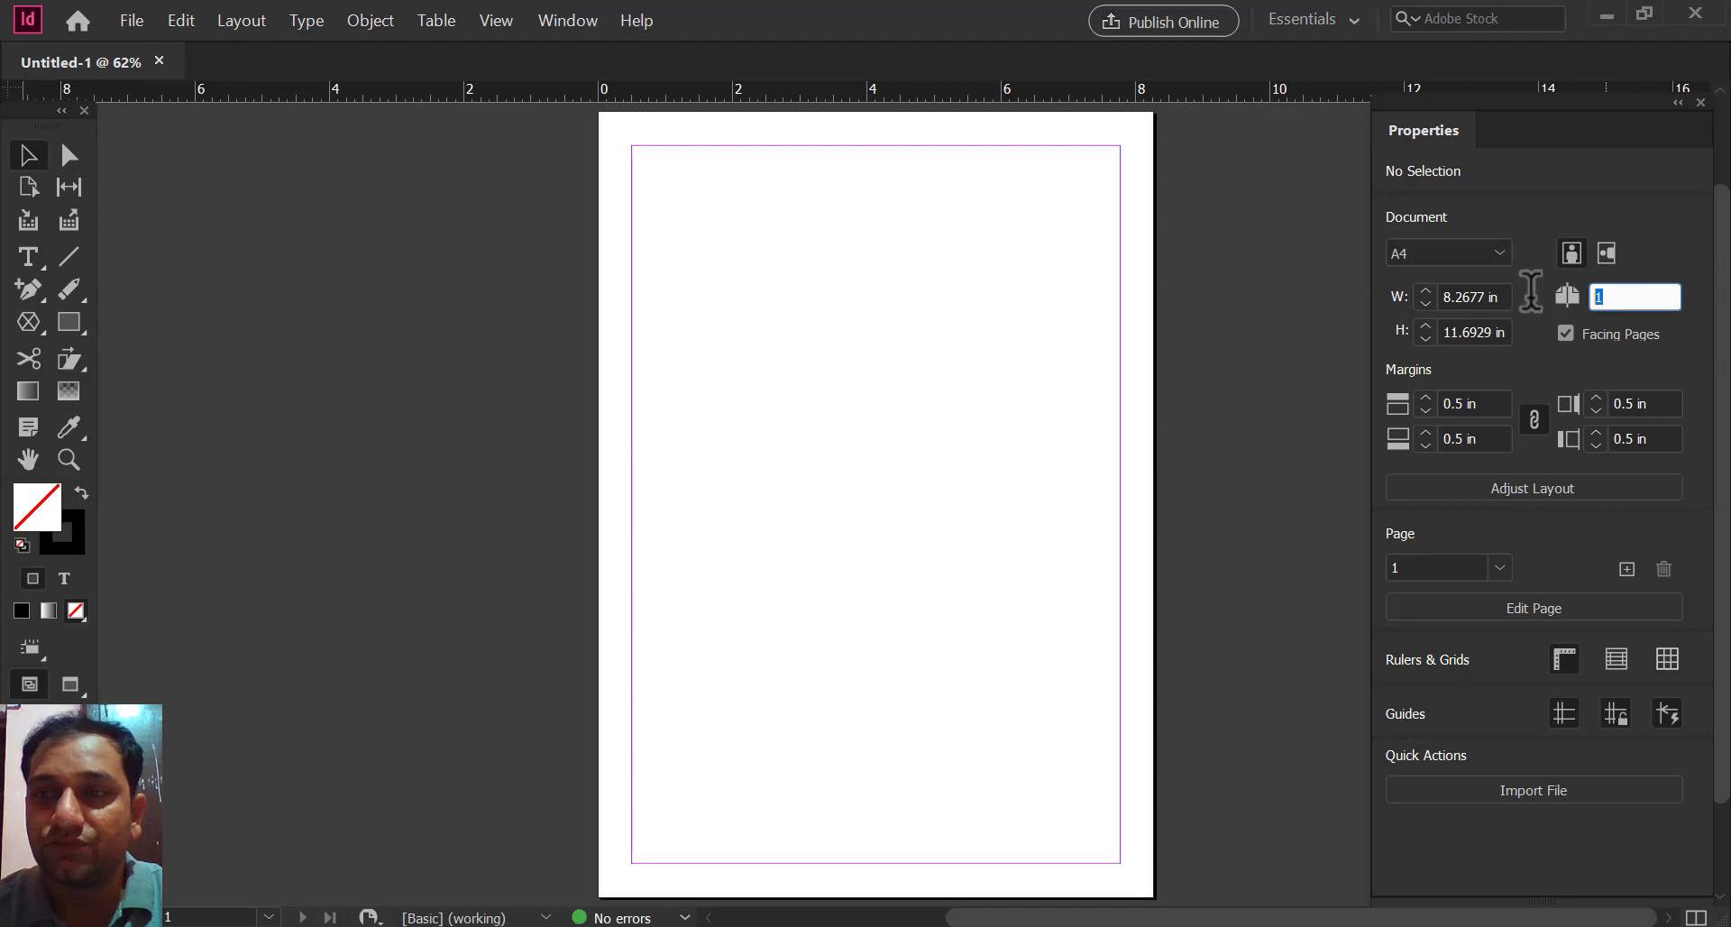
Step: Turn off facing pages for the document and set all four page margins to 0 in
left_click(1567, 337)
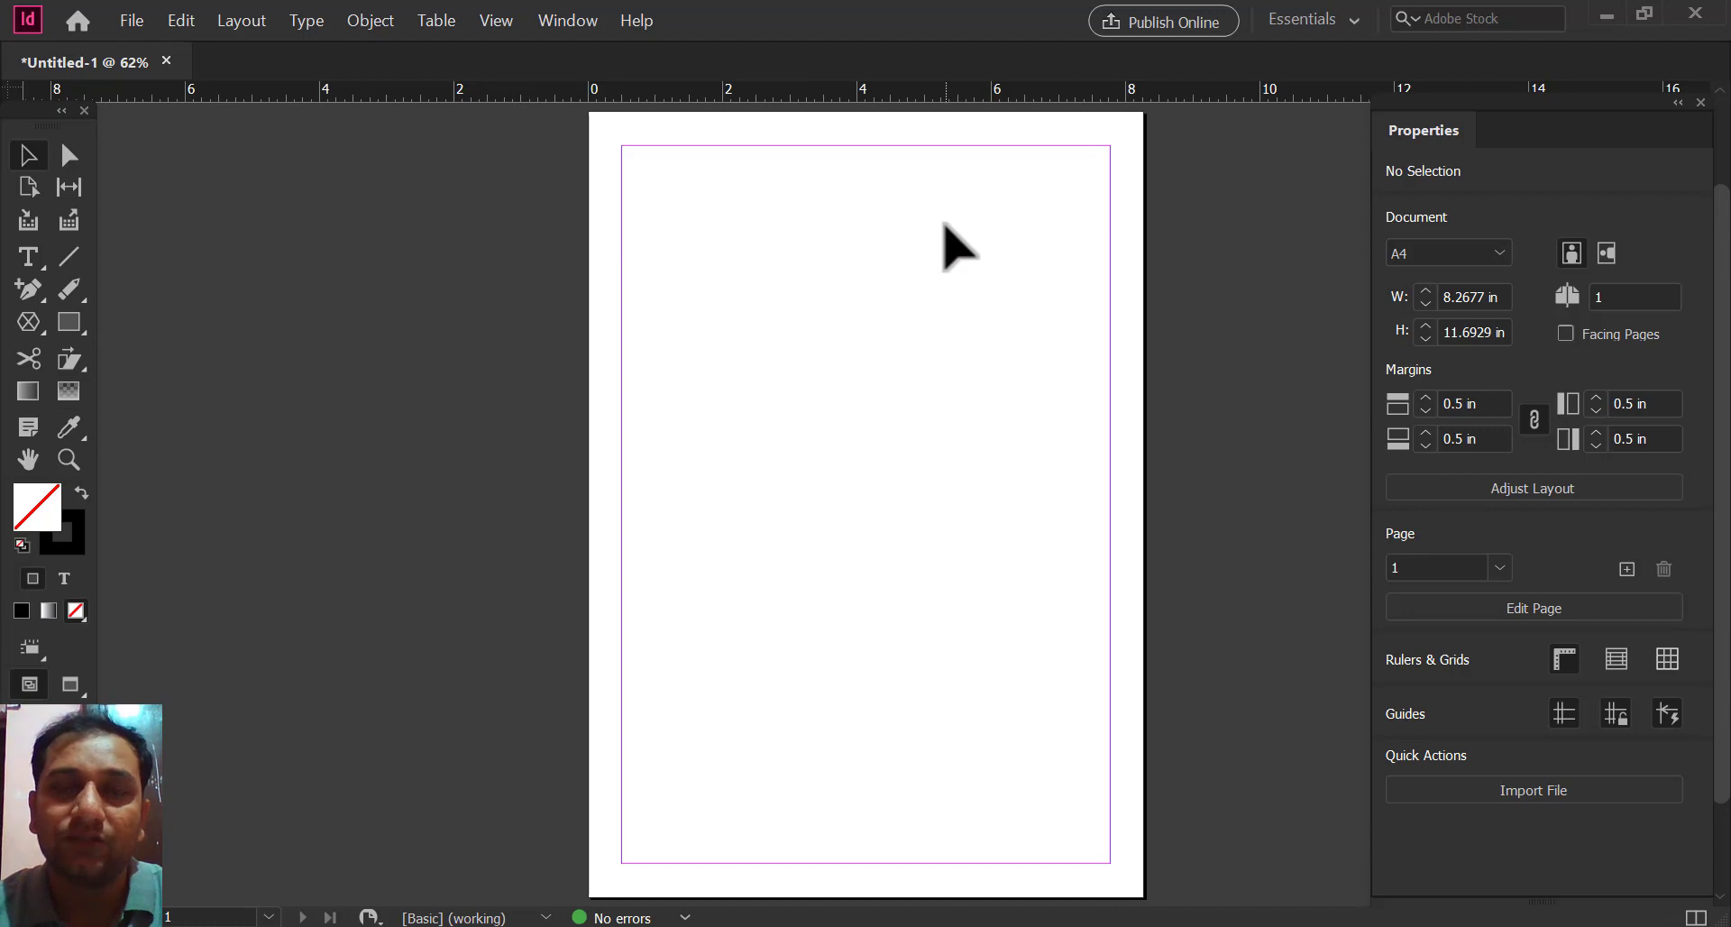
left_click(1495, 404)
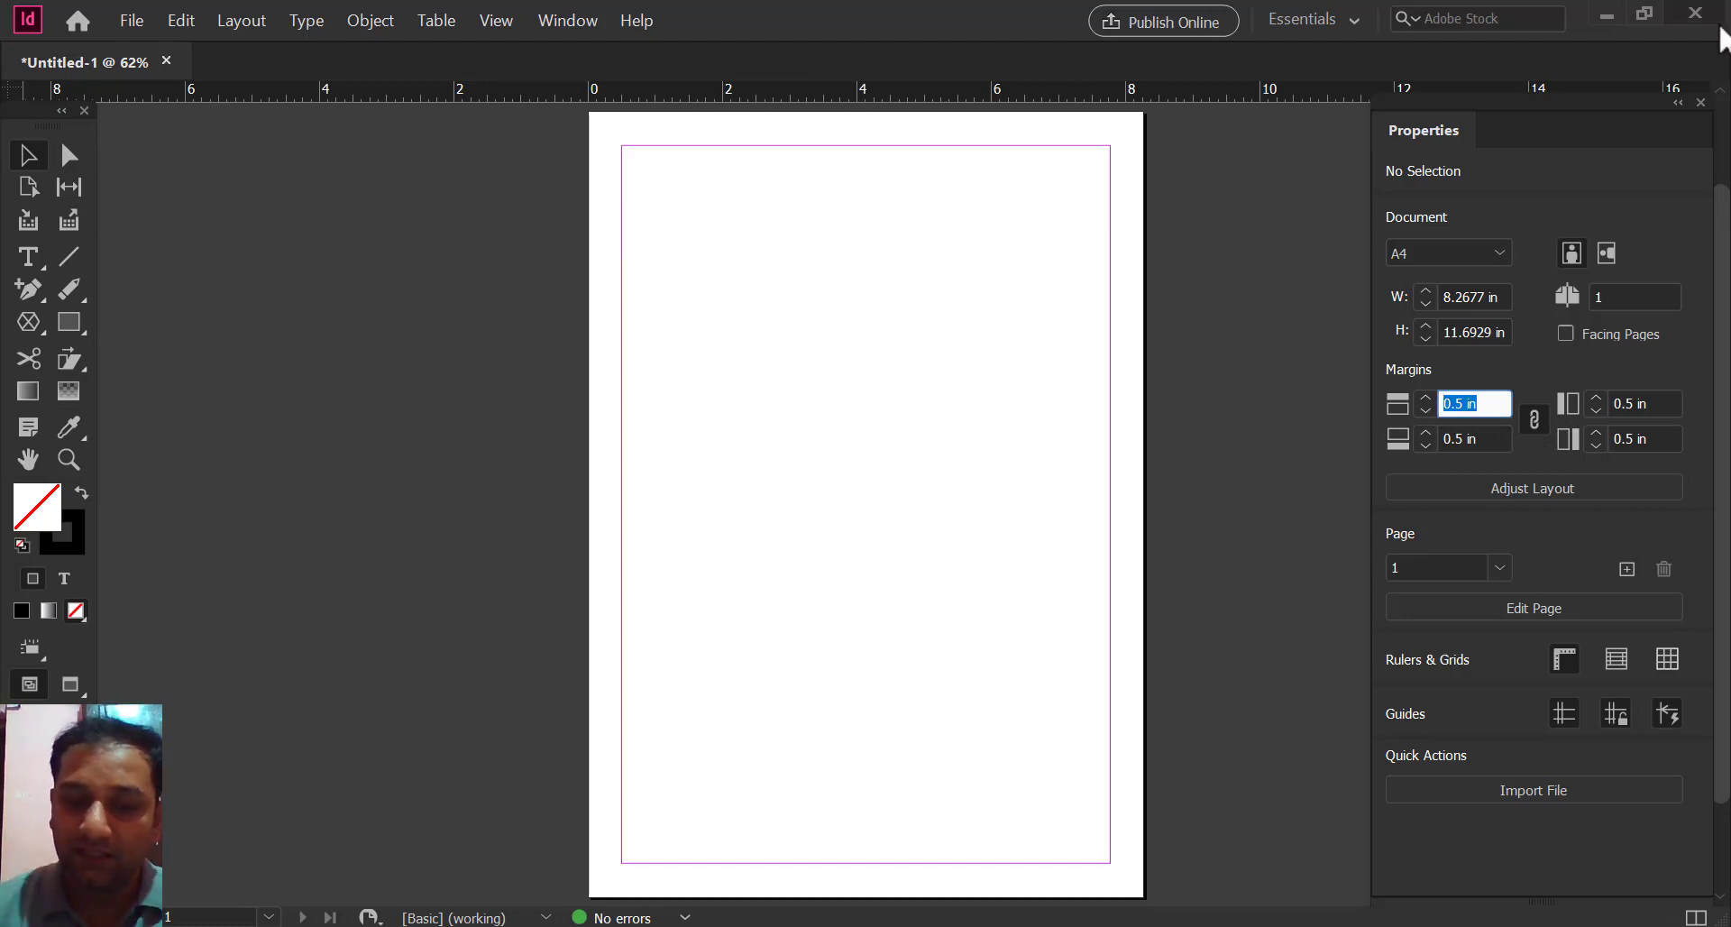
type("0")
key("Return")
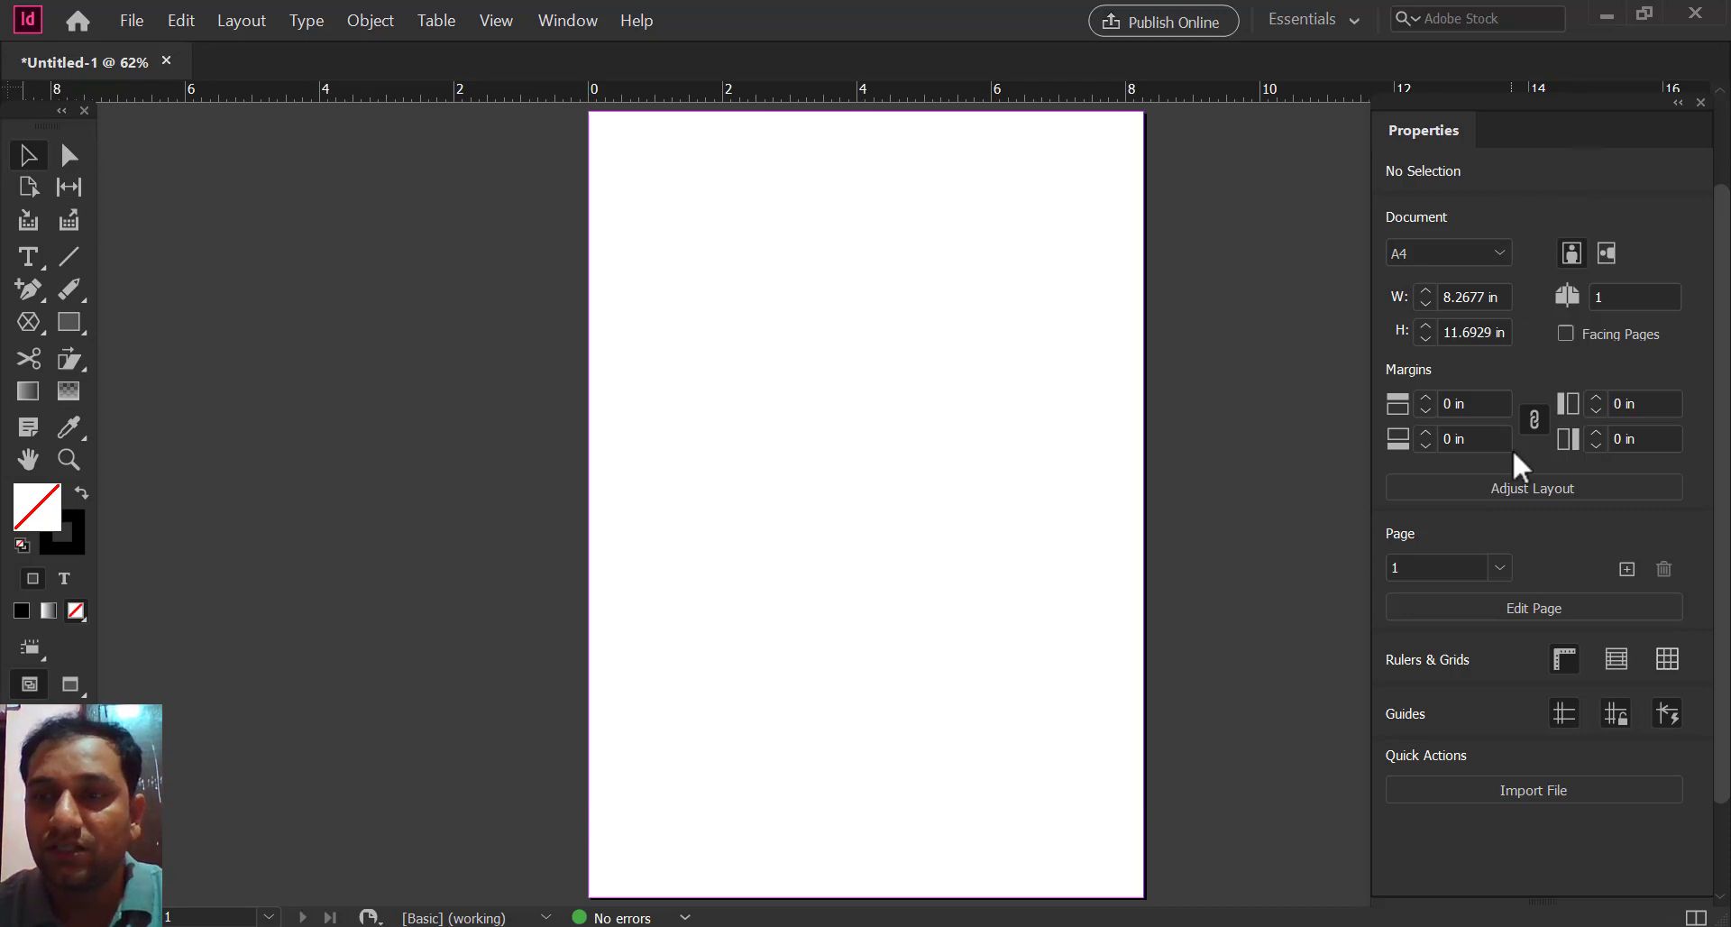
Step: Add six more pages to the document so it has seven pages
left_click(1635, 297)
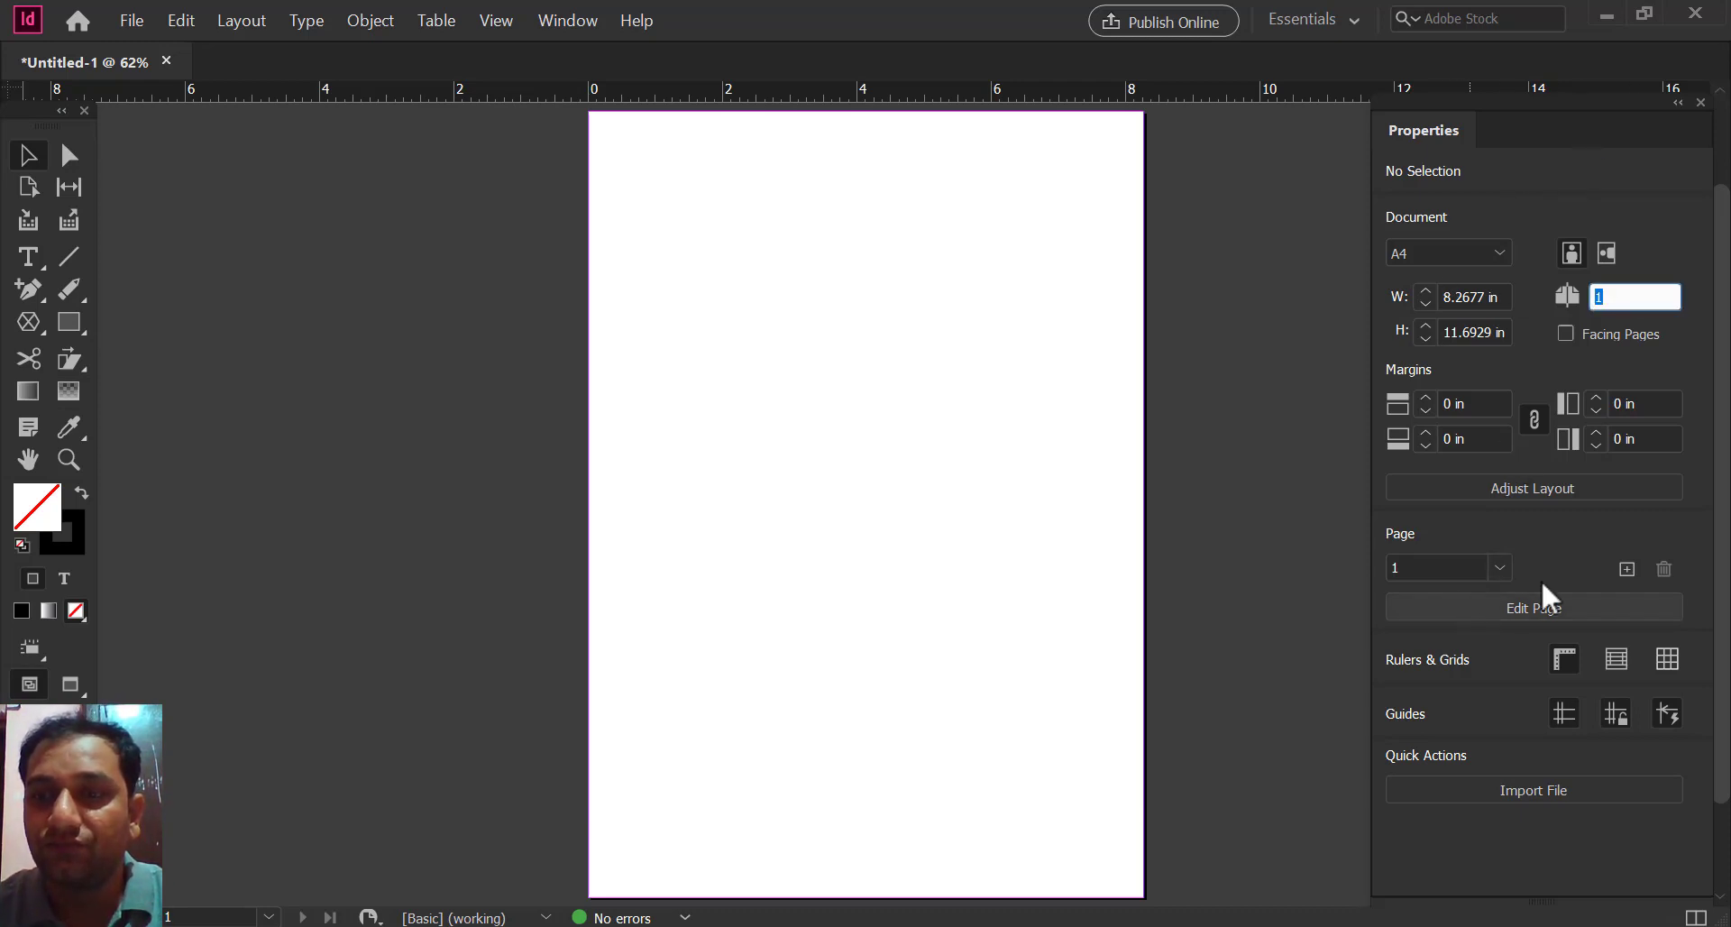
left_click(1627, 571)
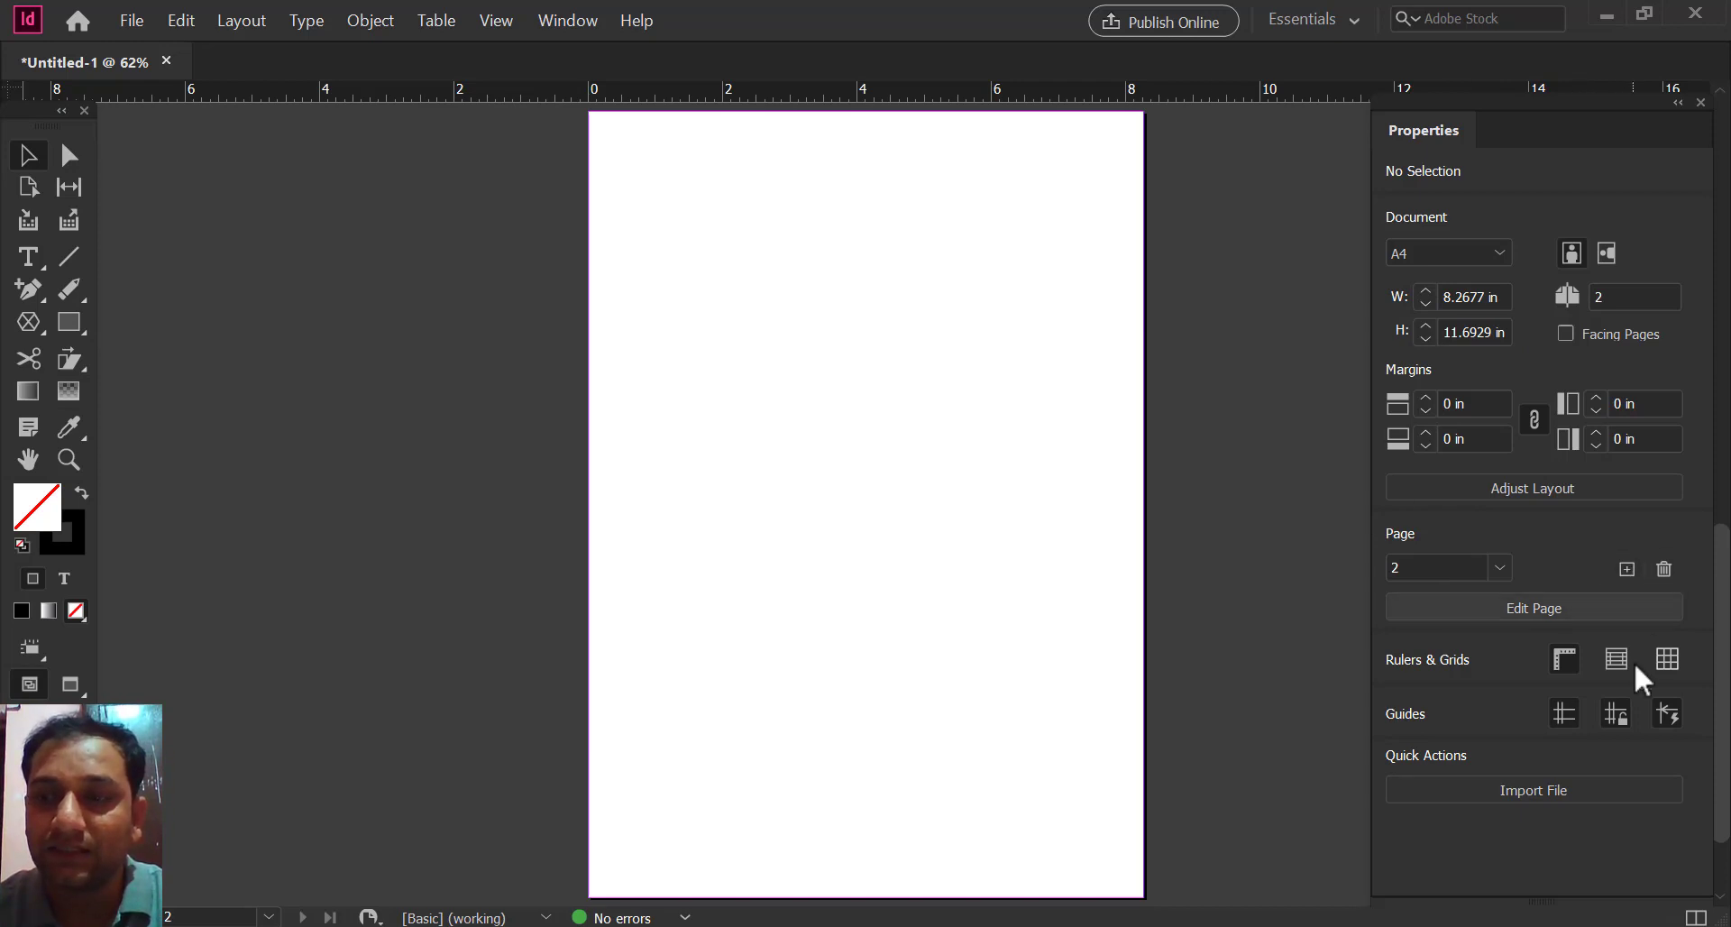
left_click(1619, 297)
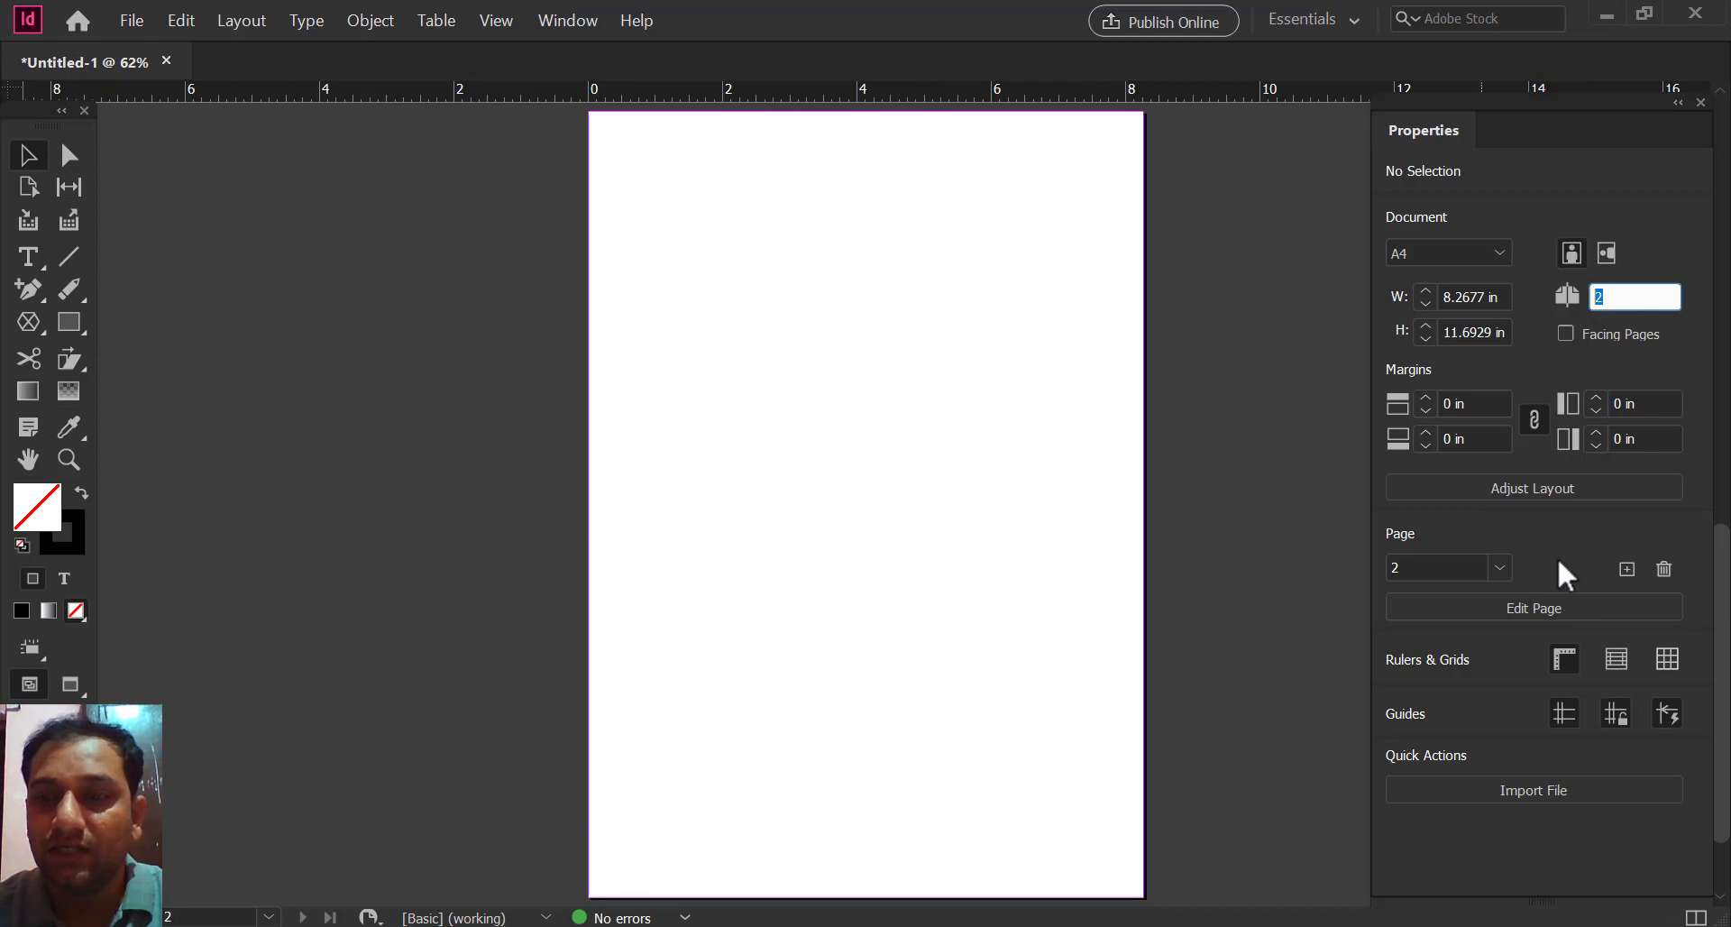
left_click(1626, 571)
left_click(1625, 571)
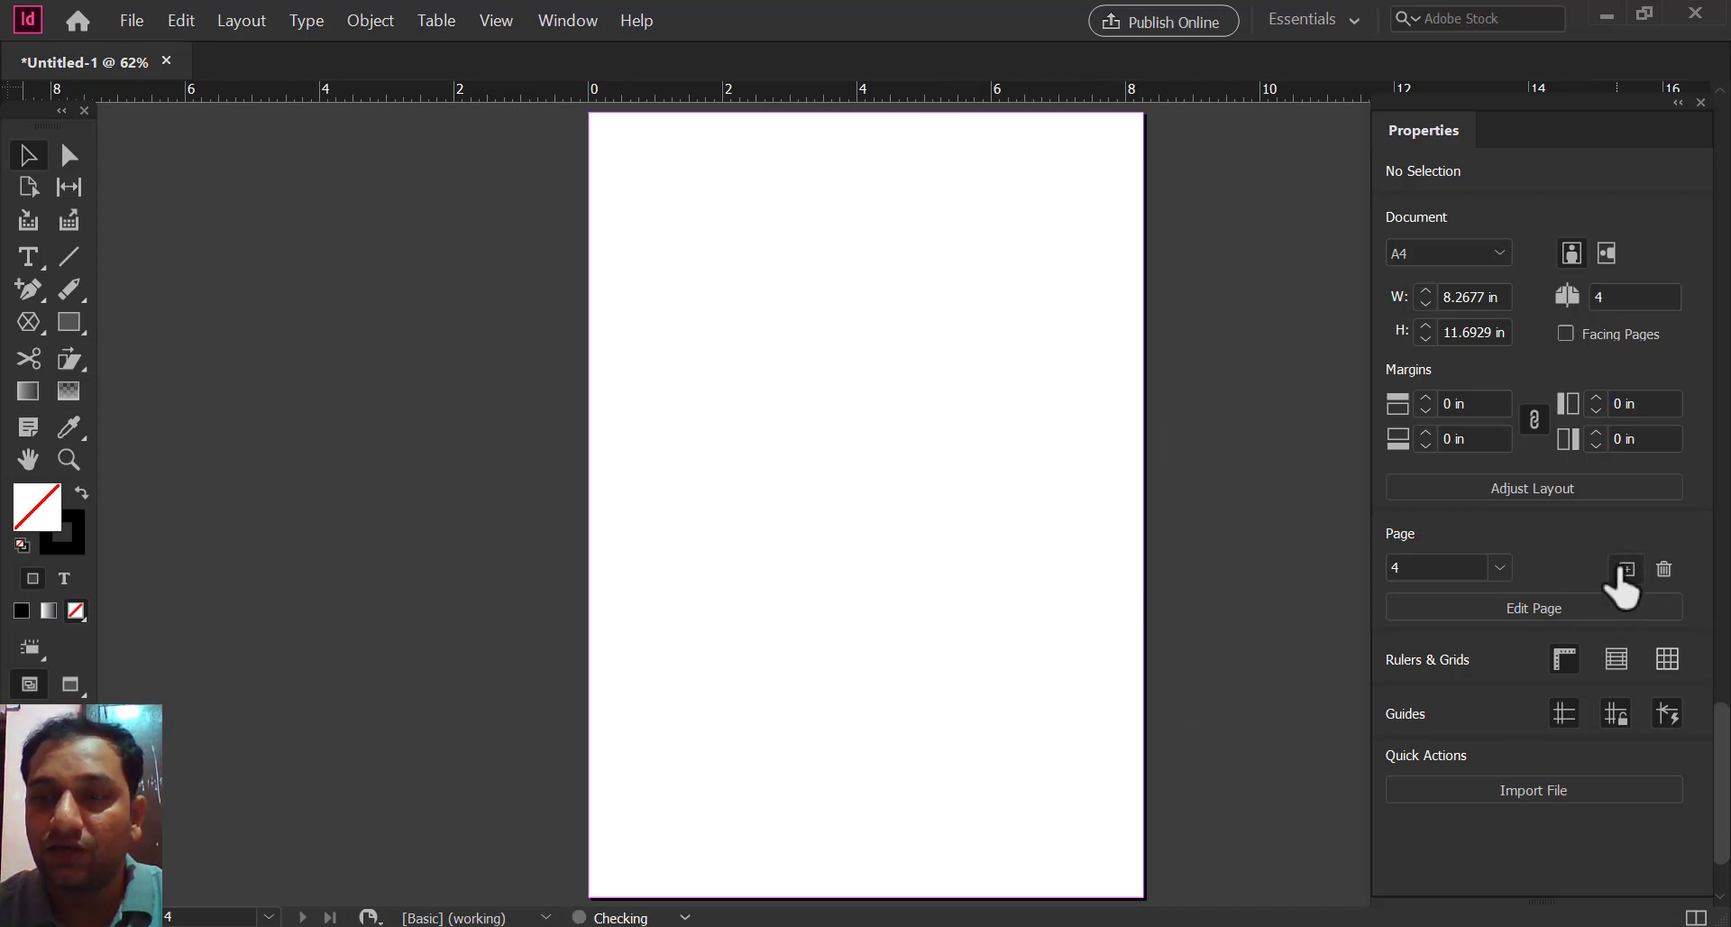
left_click(1623, 570)
left_click(1625, 571)
left_click(1625, 571)
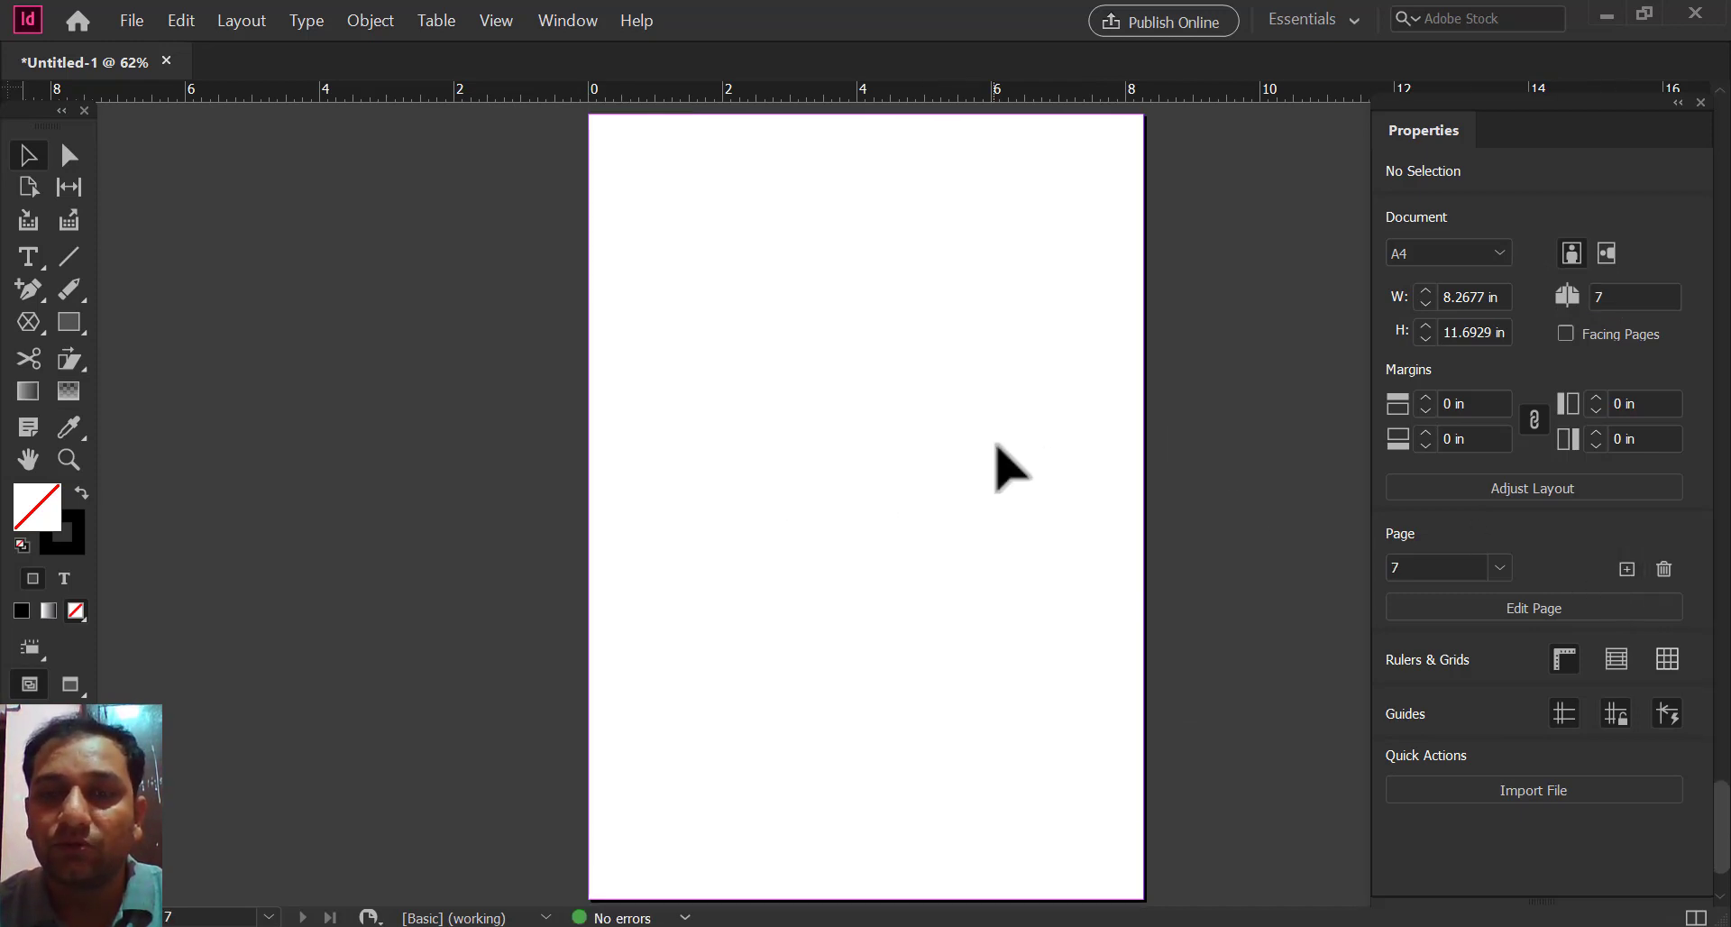
Step: Look through the added pages from page 7 back up to page 2
scroll(1019, 464, "down", 1)
scroll(1004, 440, "up", 10)
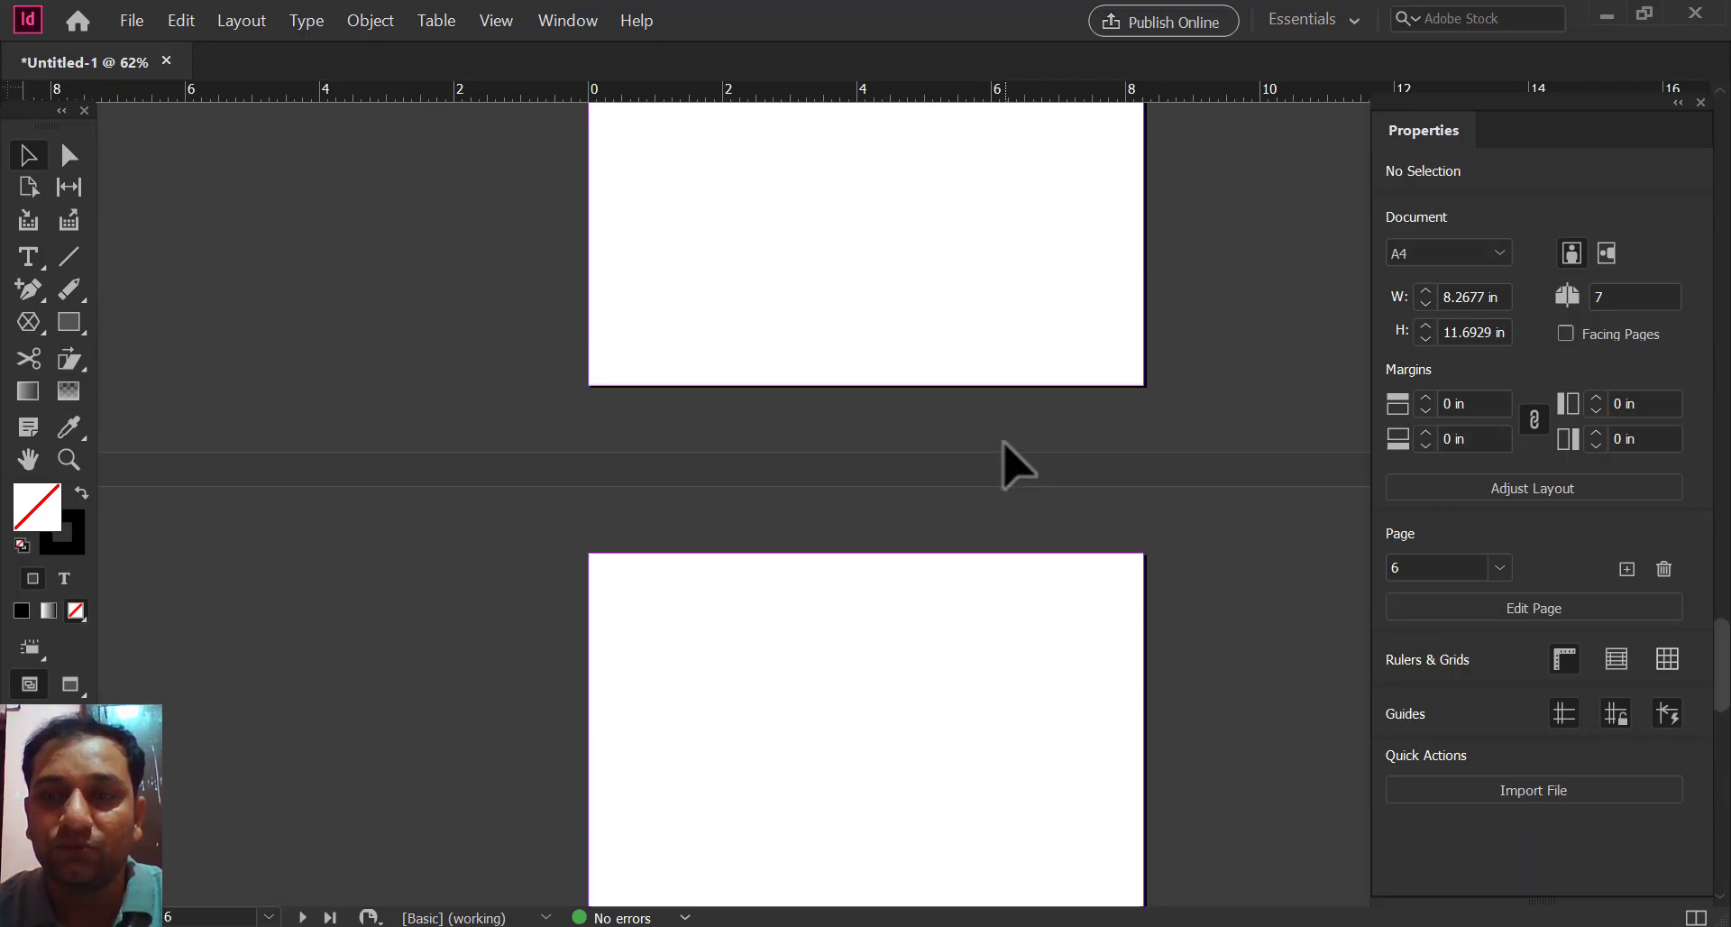
scroll(992, 437, "up", 10)
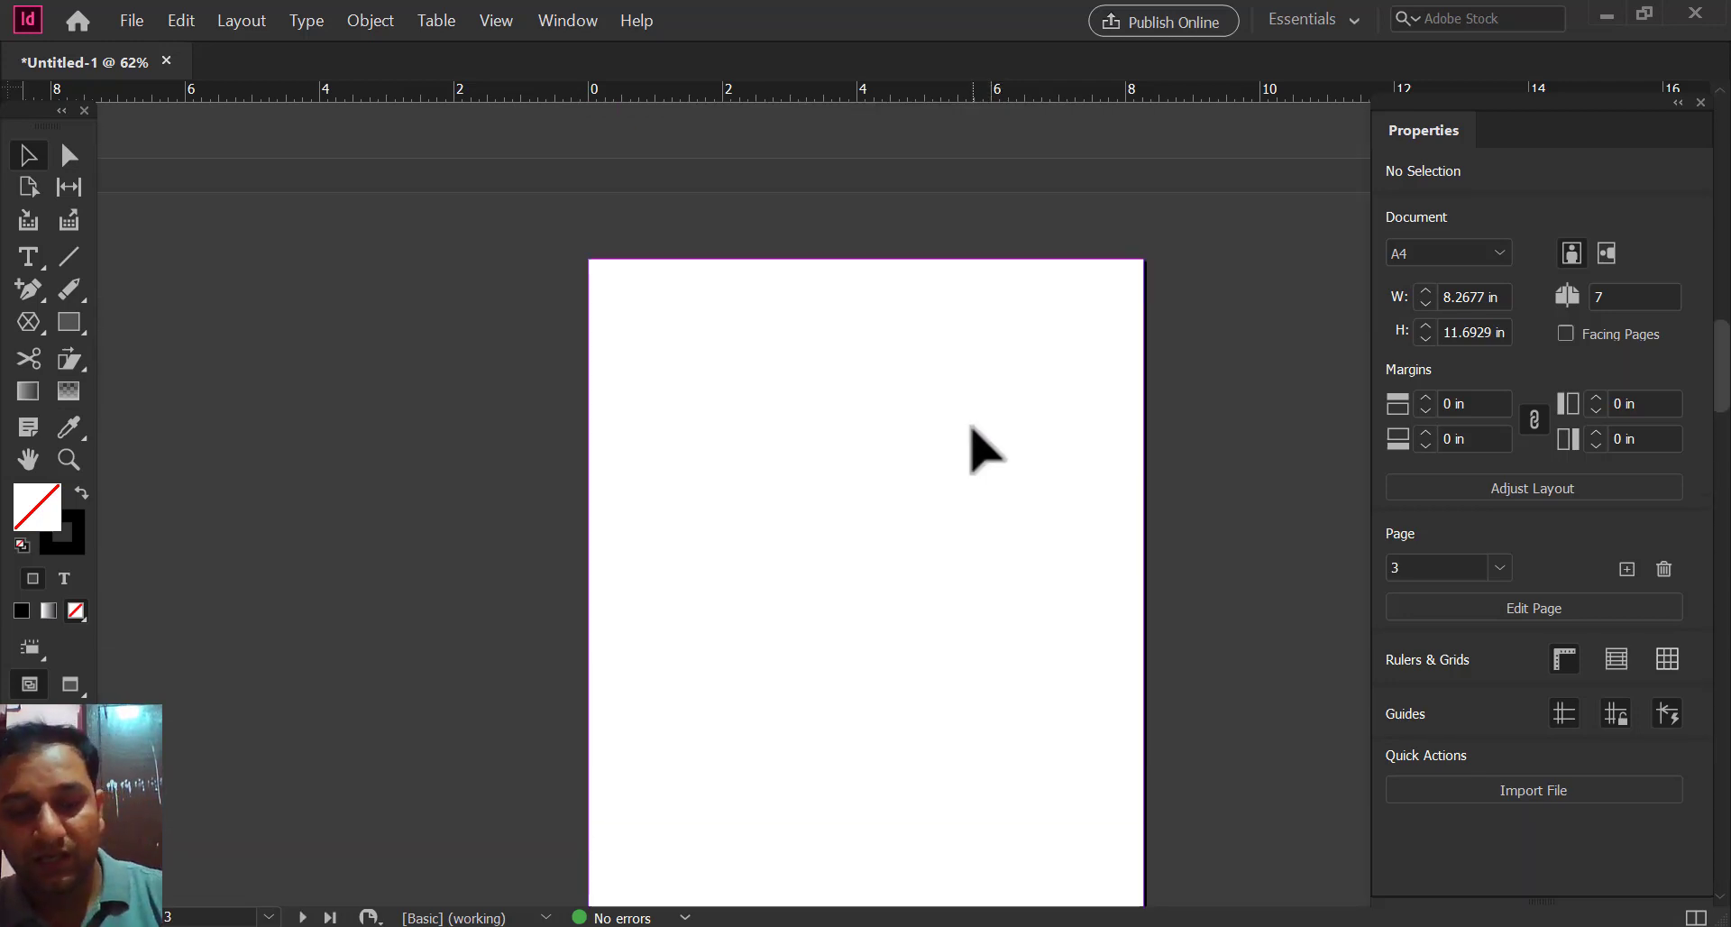
left_click_drag(986, 413, 988, 416)
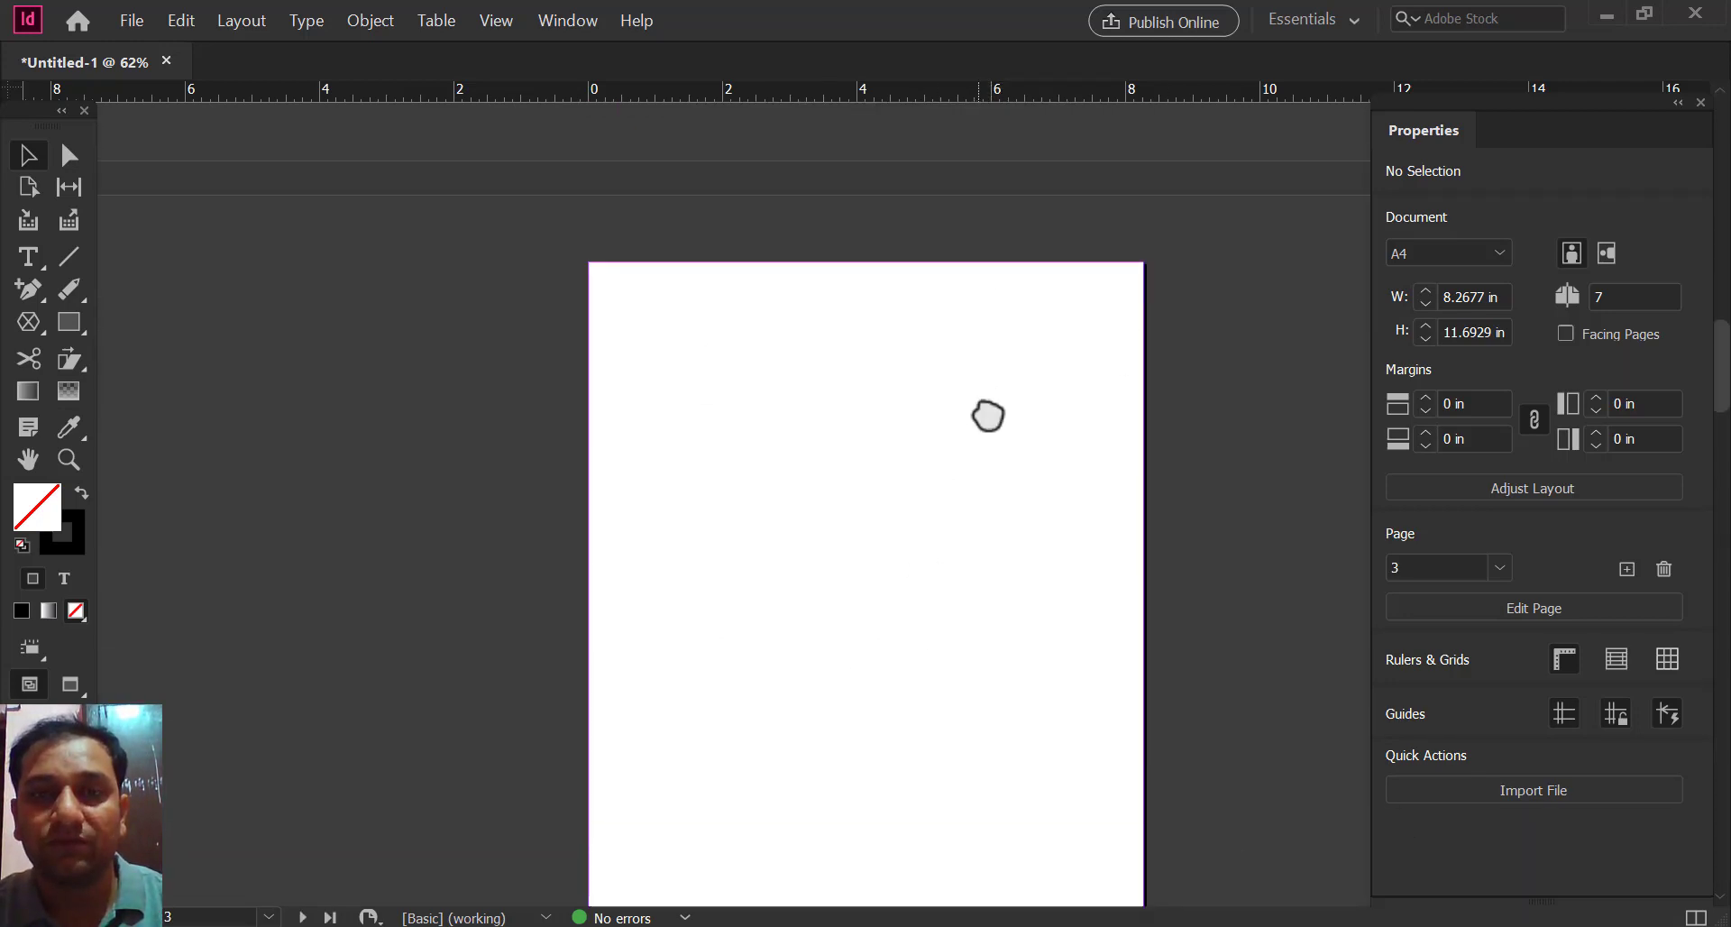
scroll(989, 415, "up", 3)
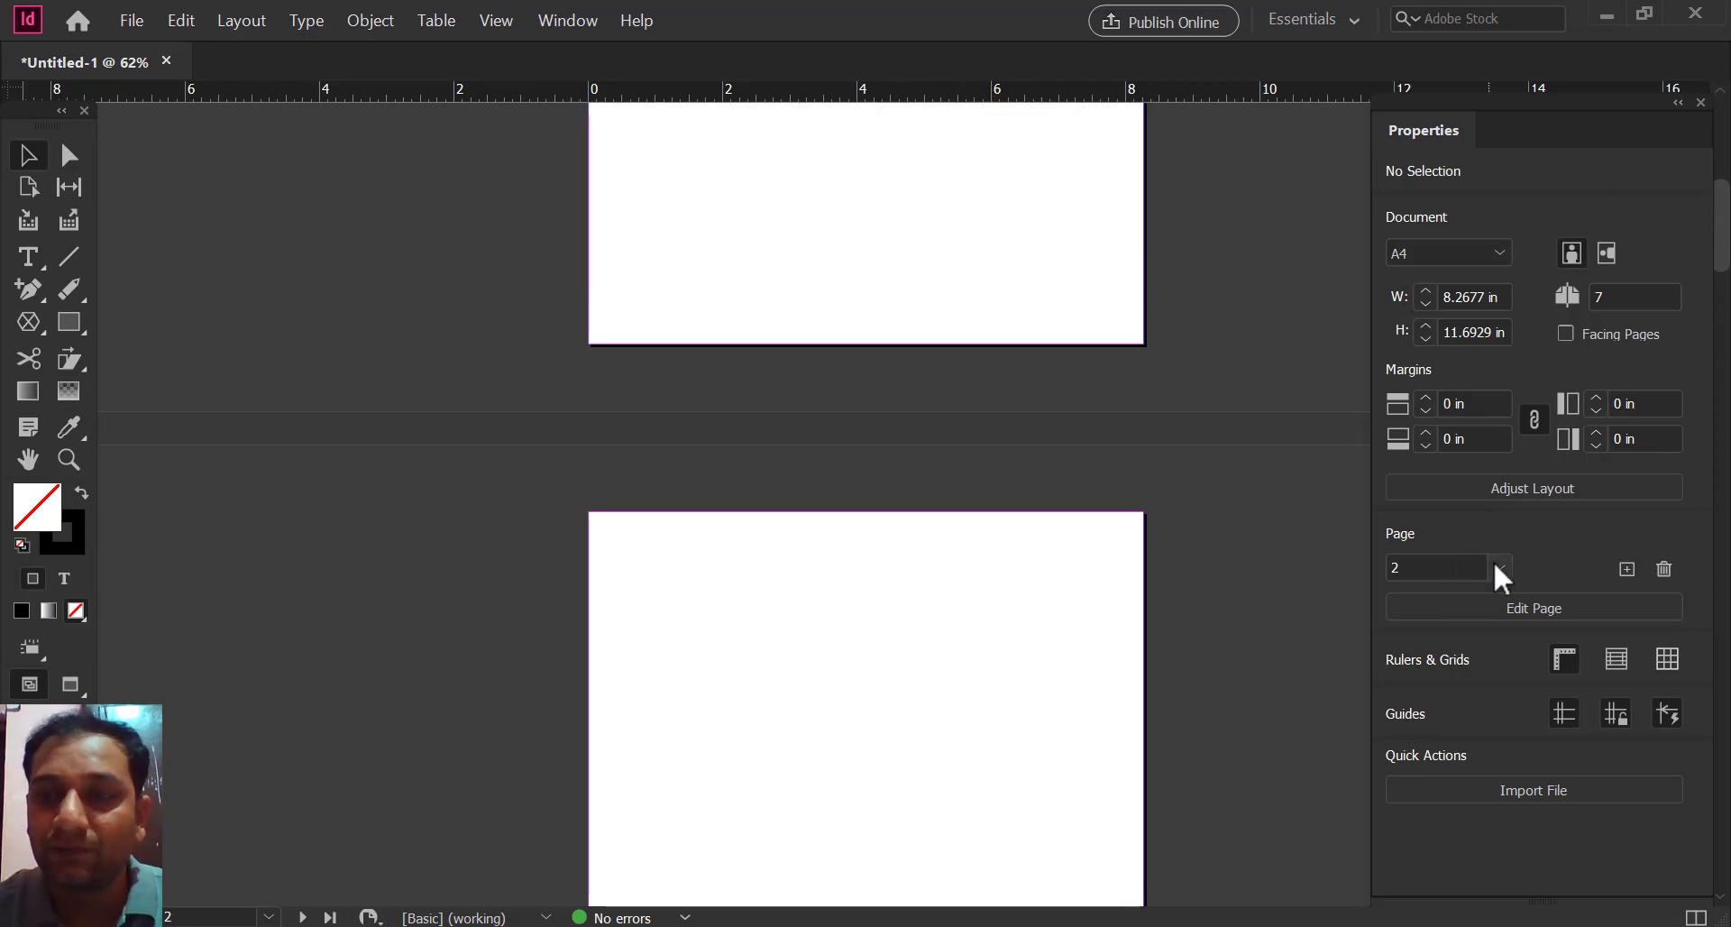
Step: Jump to pages 5, 7 and 2 in turn, and return to page 1
left_click(1501, 570)
left_click(1467, 701)
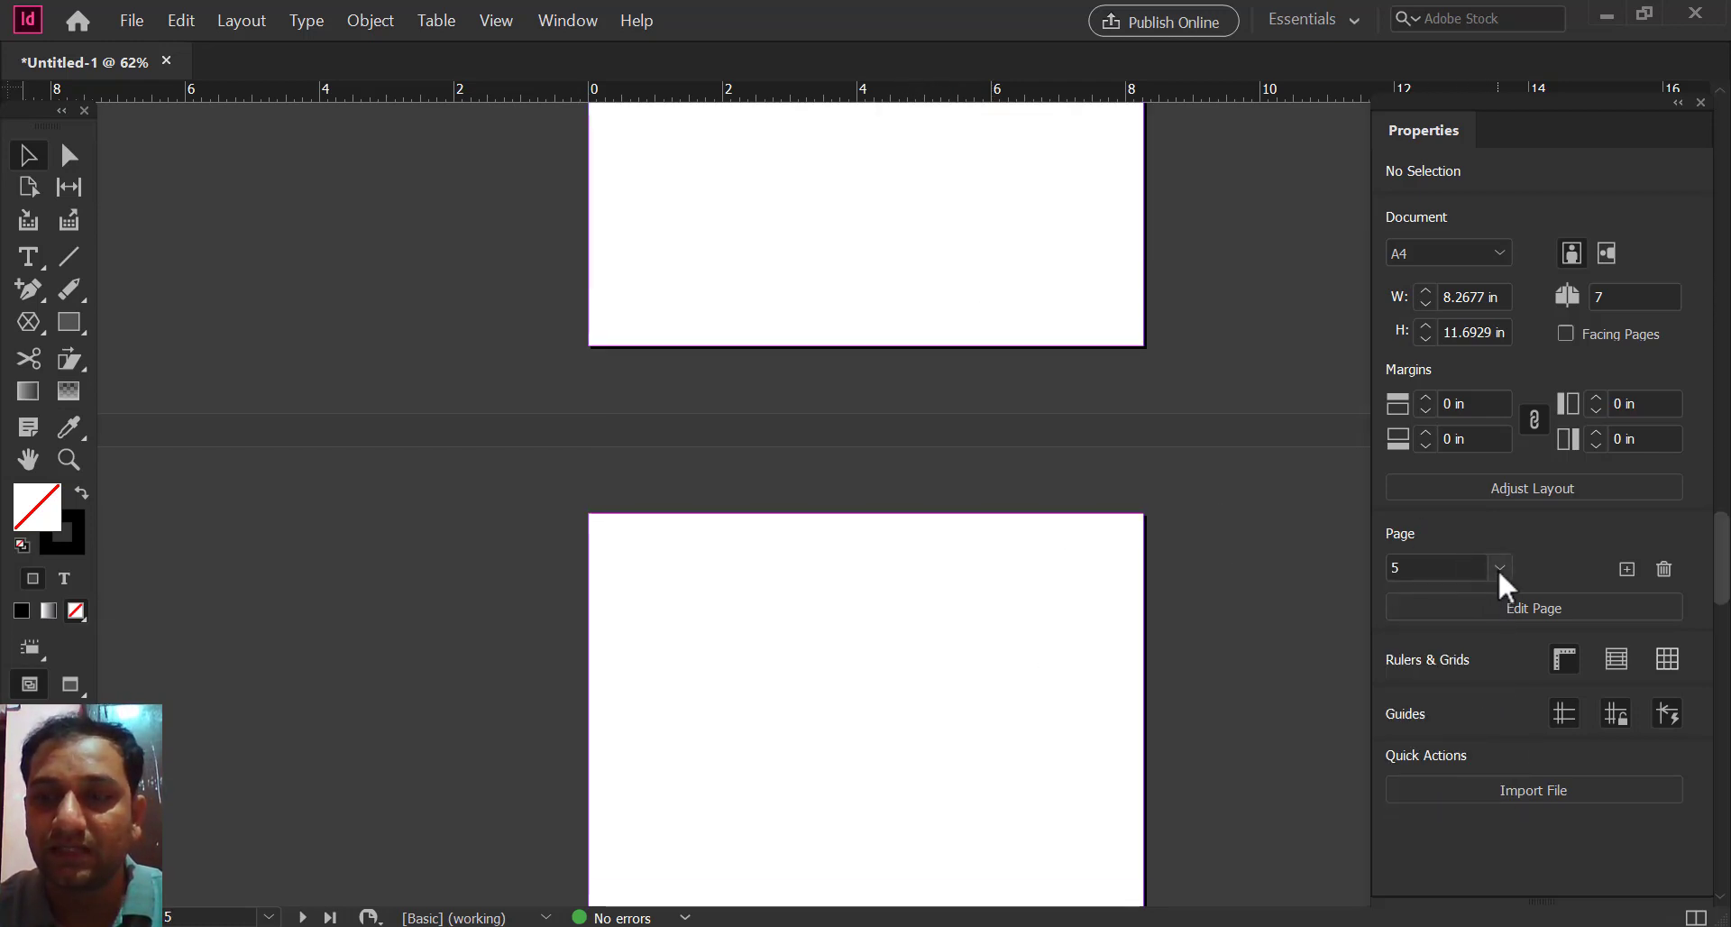
left_click(1501, 568)
left_click(1454, 762)
left_click(1501, 566)
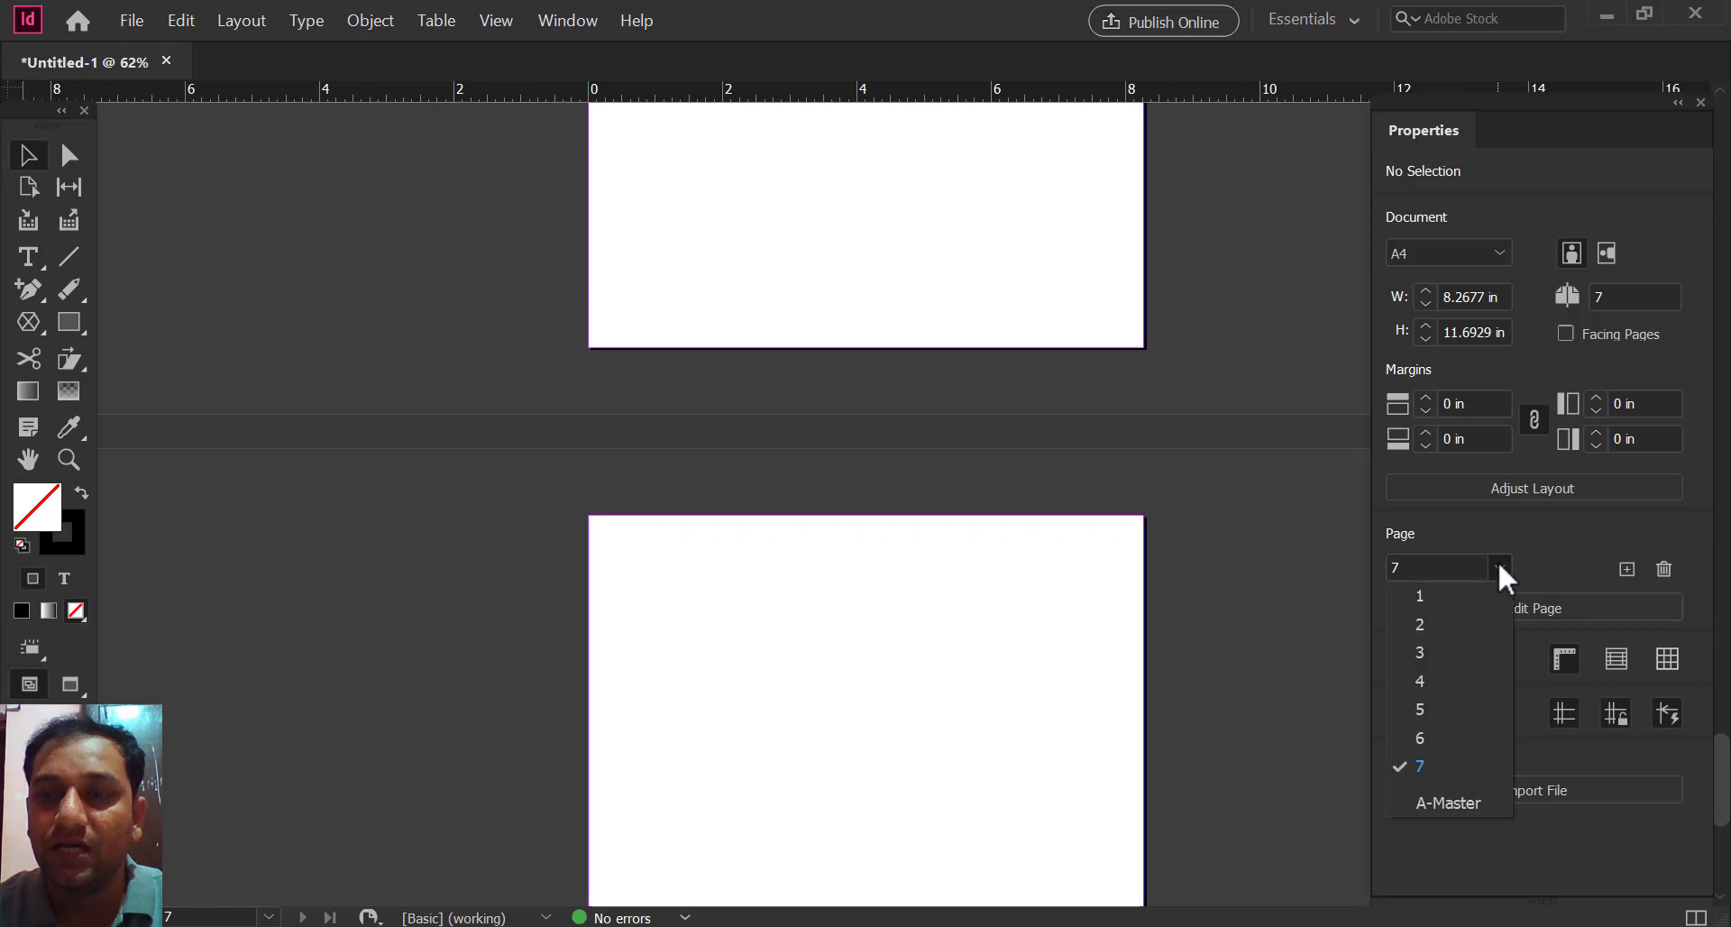
left_click(1444, 622)
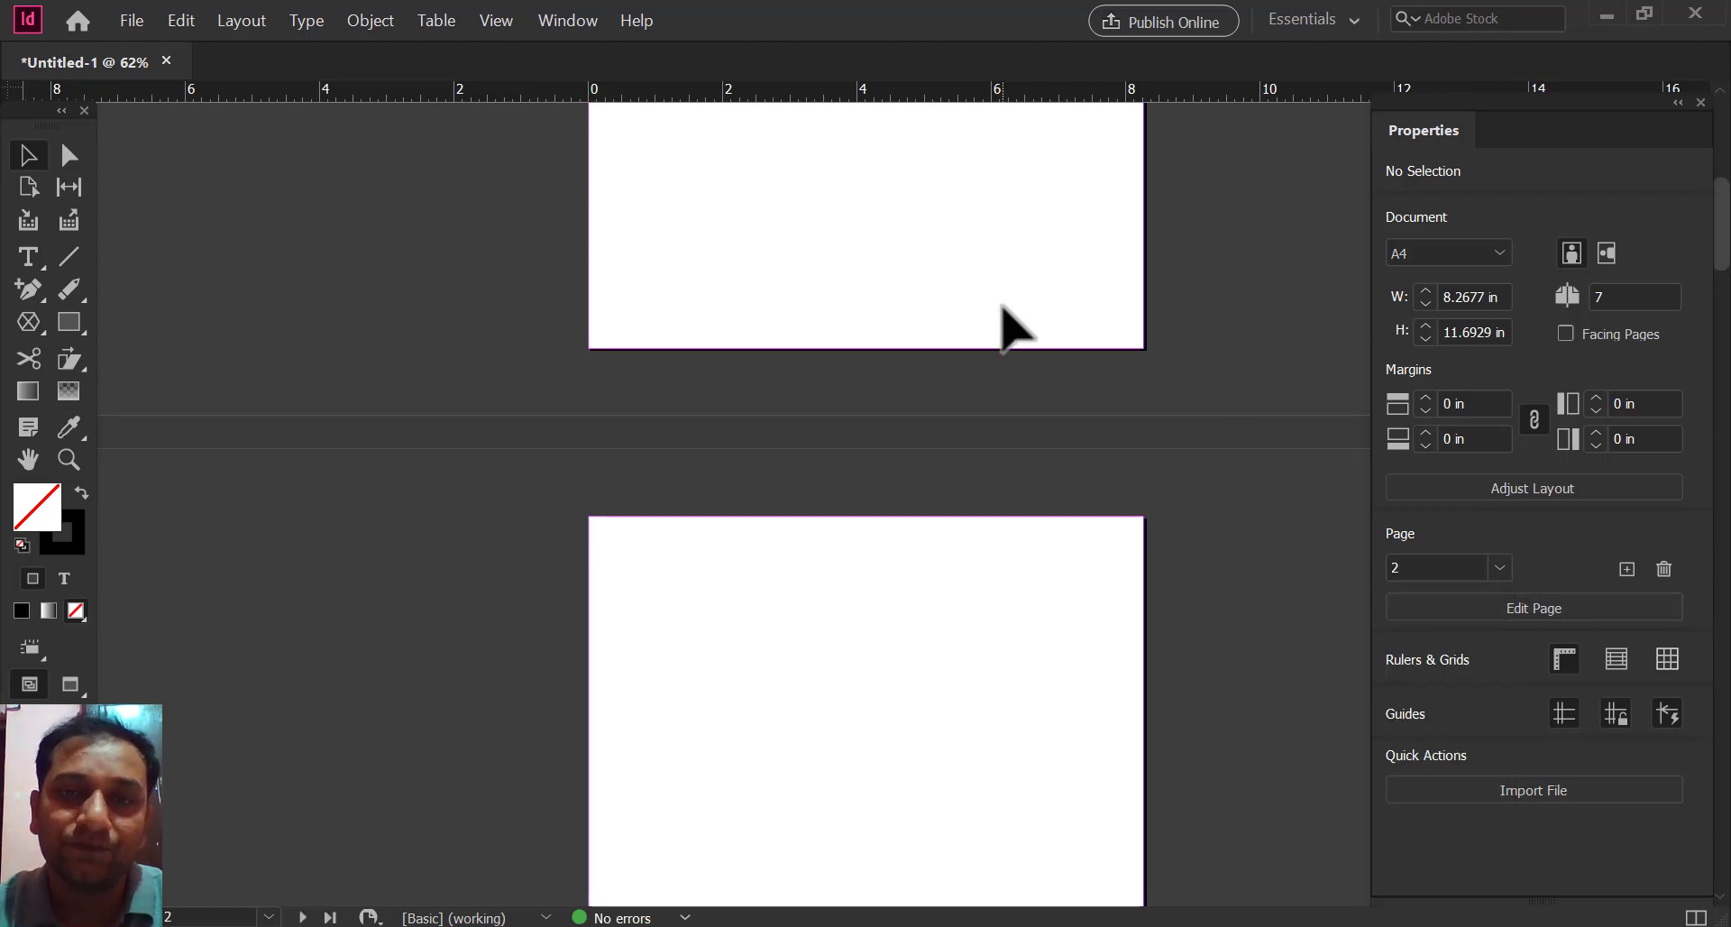
scroll(1145, 444, "up", 7)
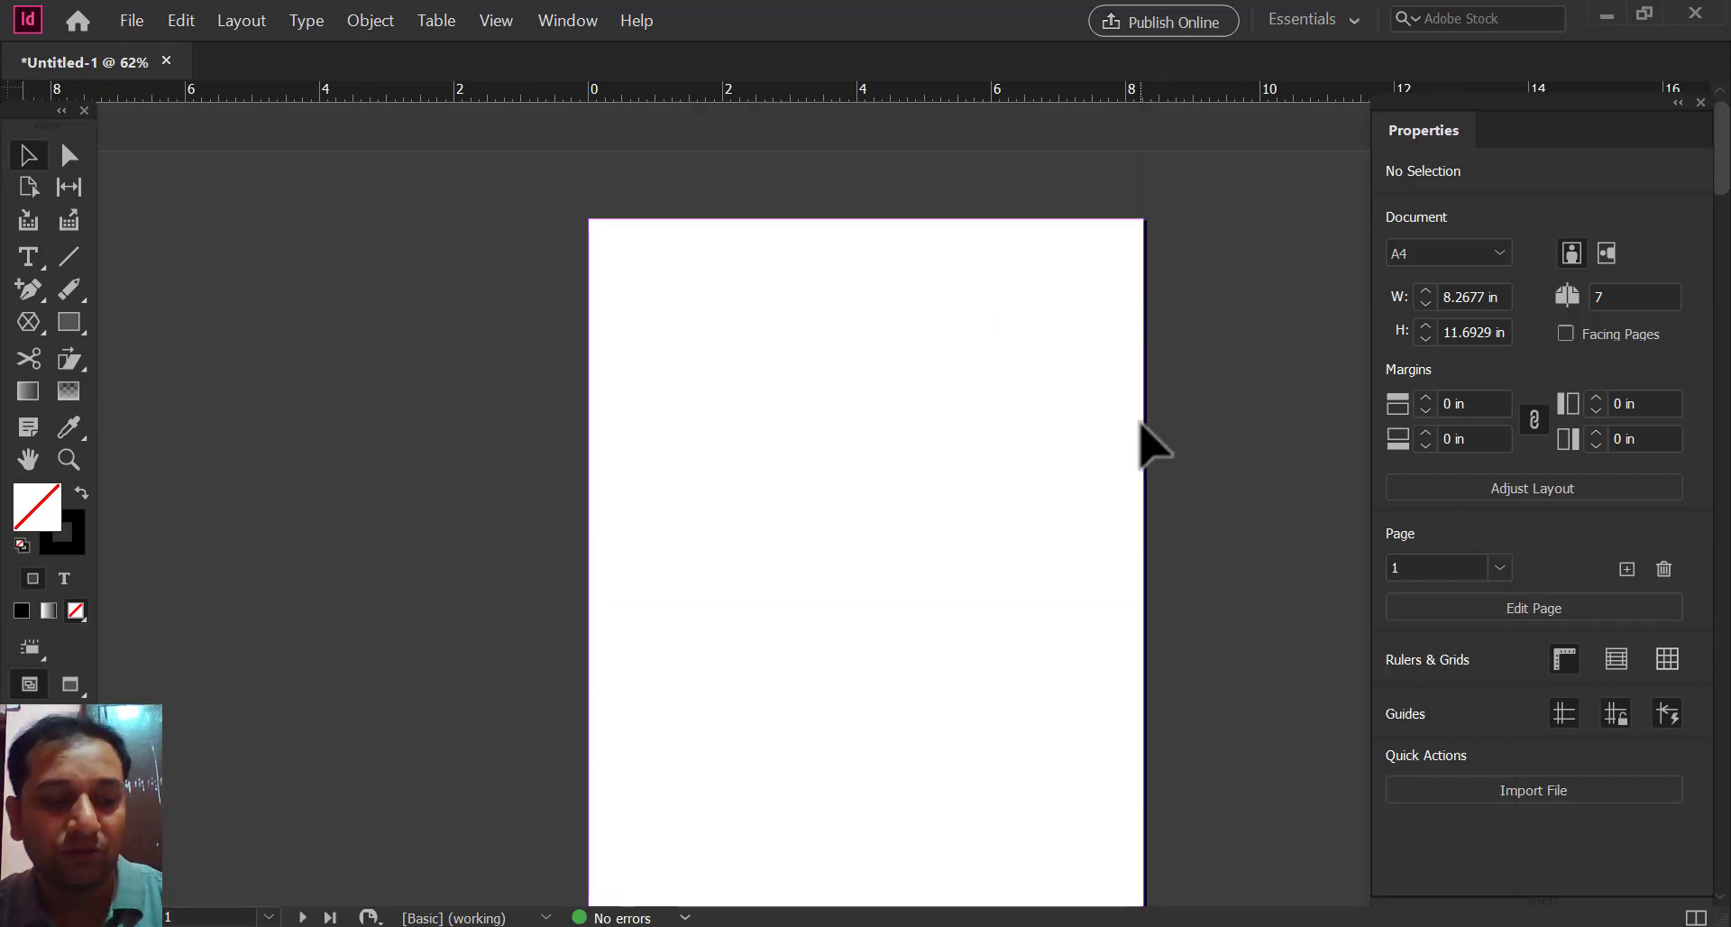
scroll(1122, 431, "down", 1)
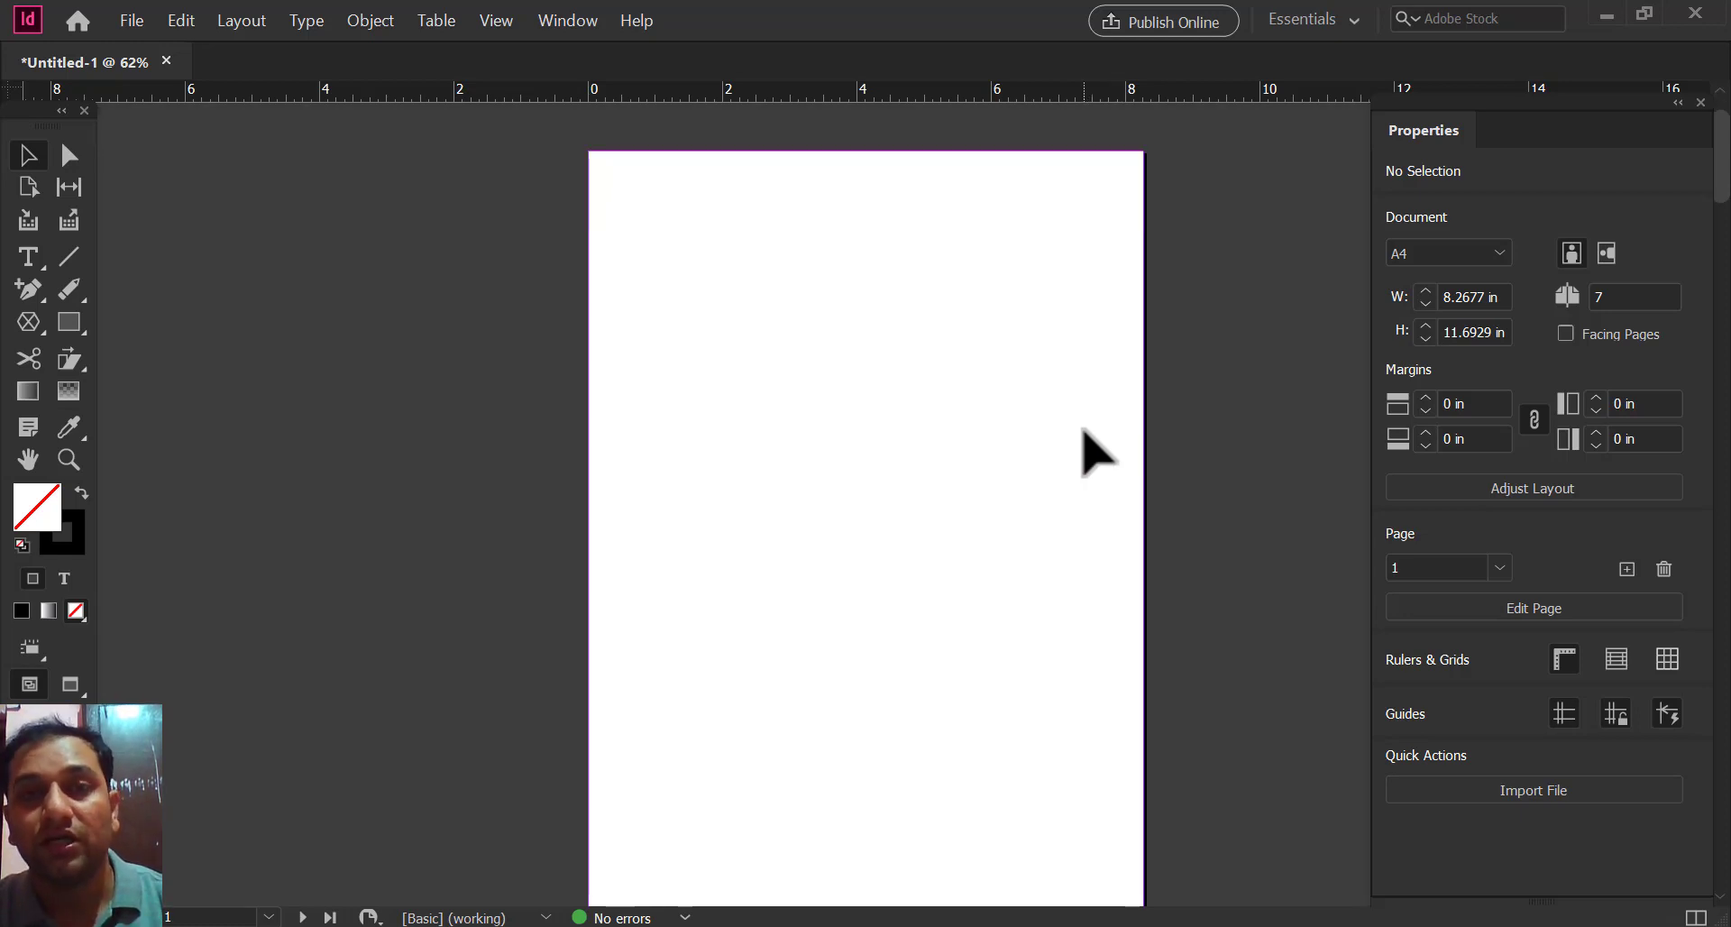
Step: Zoom out to look over several pages of the document at once, and return to page 1
scroll(1083, 429, "down", 1)
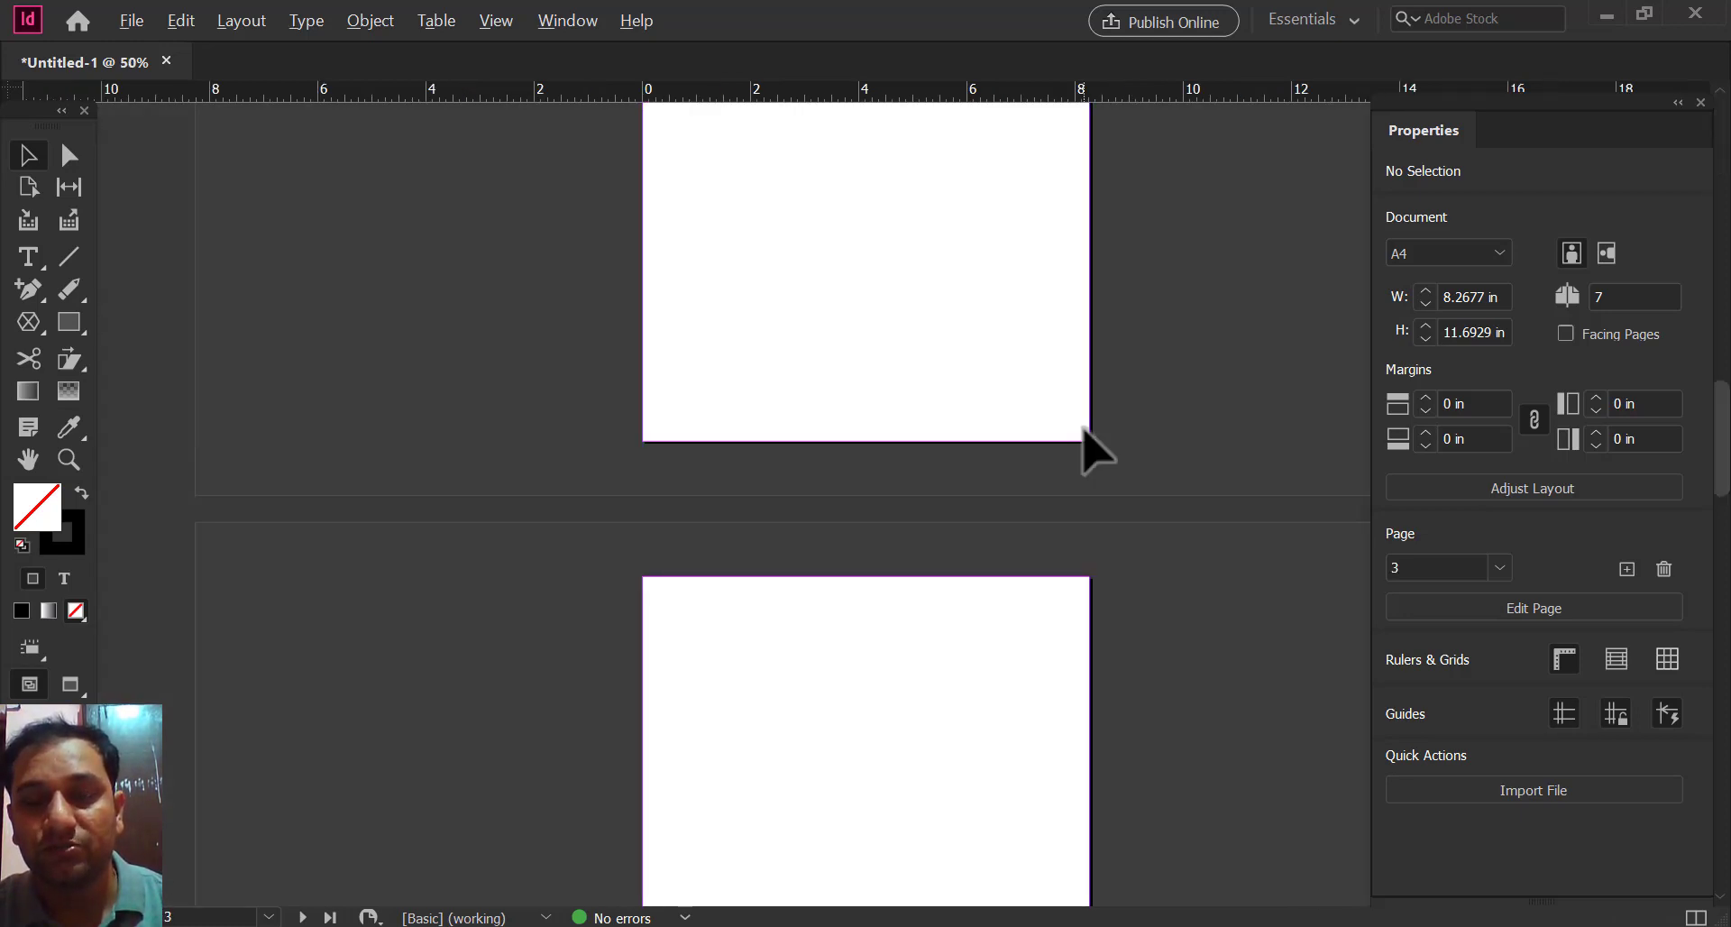
scroll(1083, 430, "down", 2)
scroll(1083, 429, "up", 3)
scroll(1083, 431, "down", 3)
scroll(1083, 431, "up", 2)
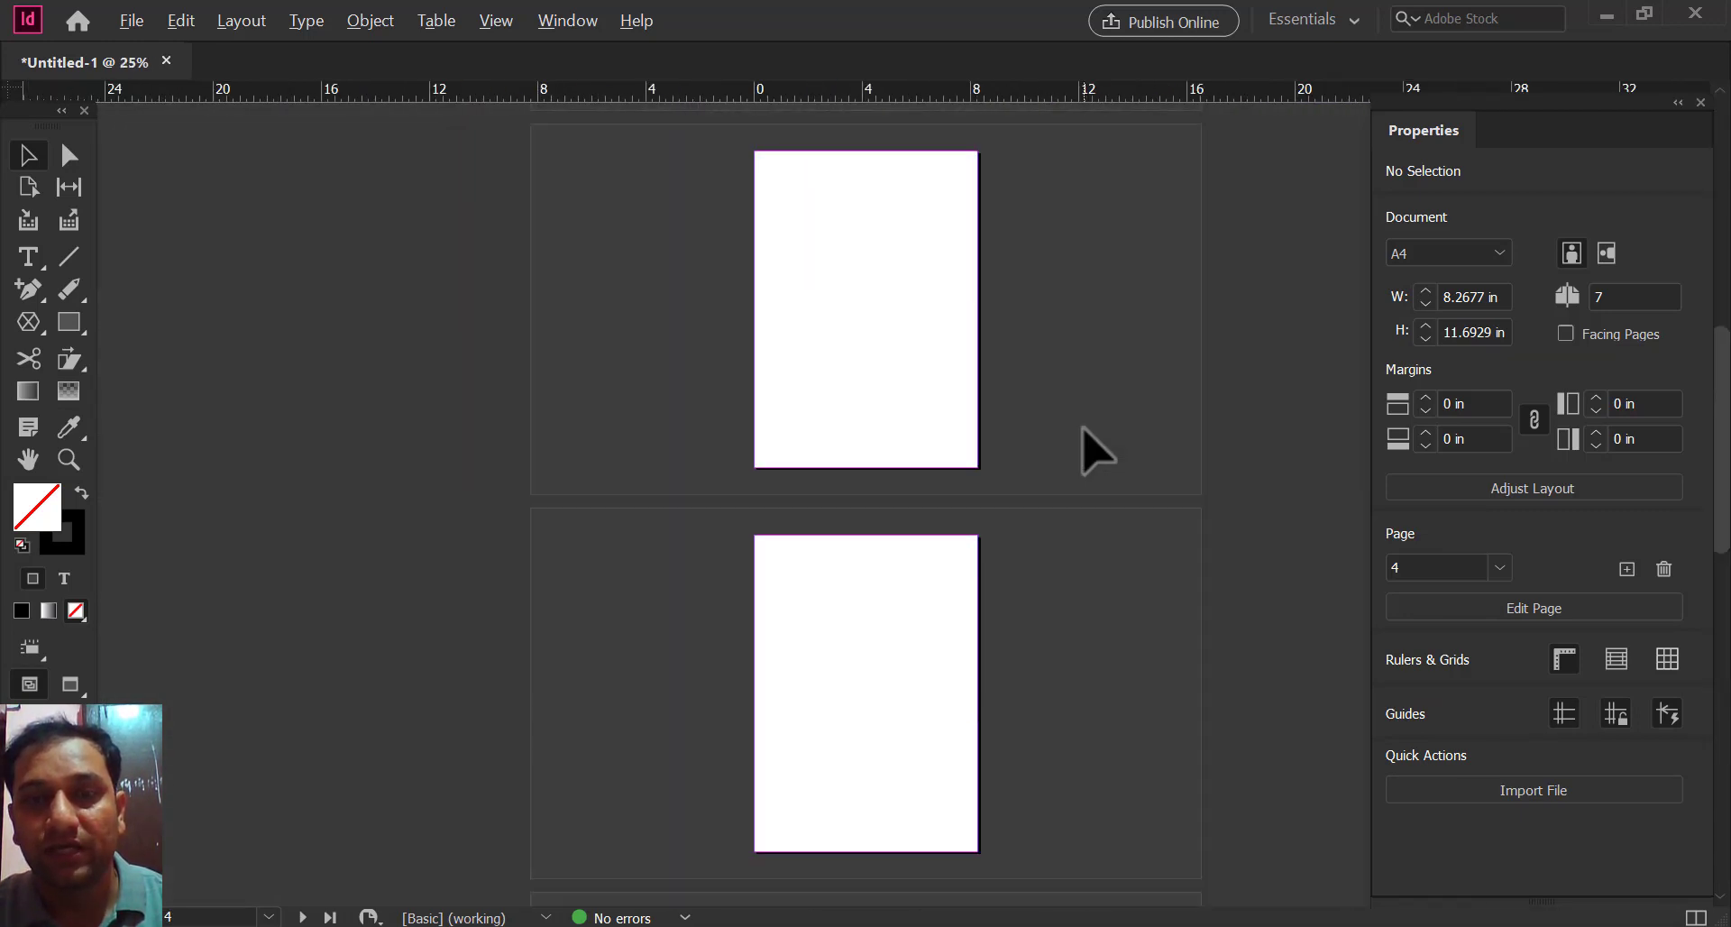
scroll(1067, 252, "up", 10)
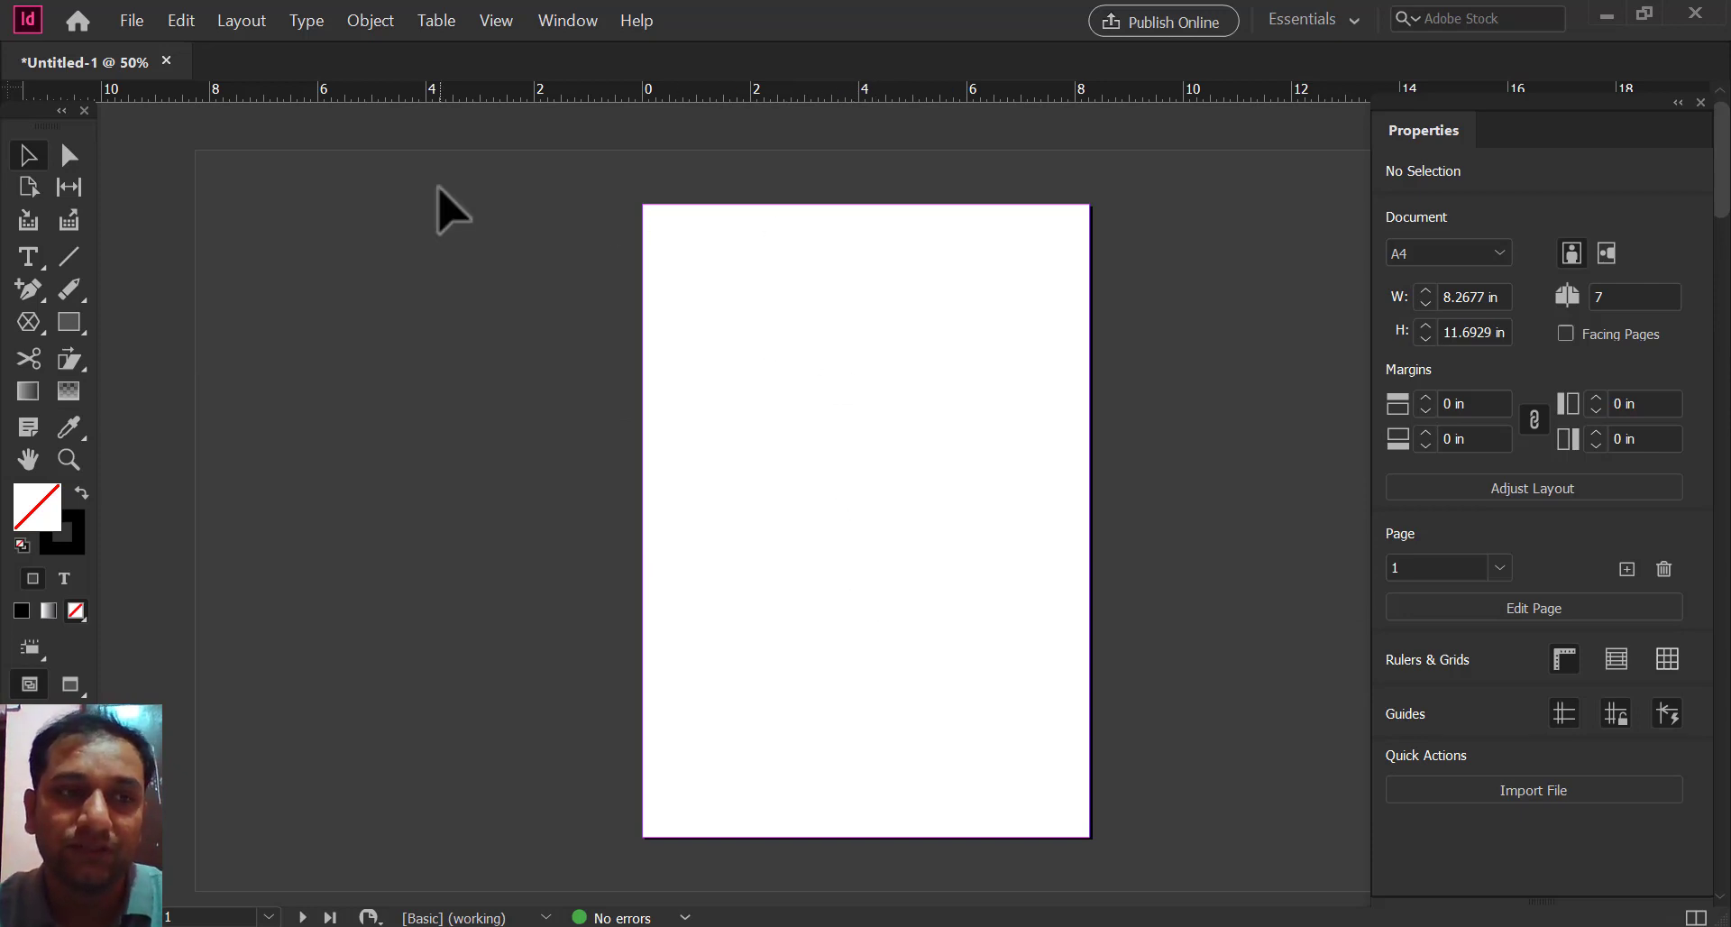
Step: Magnify the upper-left corner of page 1 with the Zoom tool, up to 6000%
left_click(65, 460)
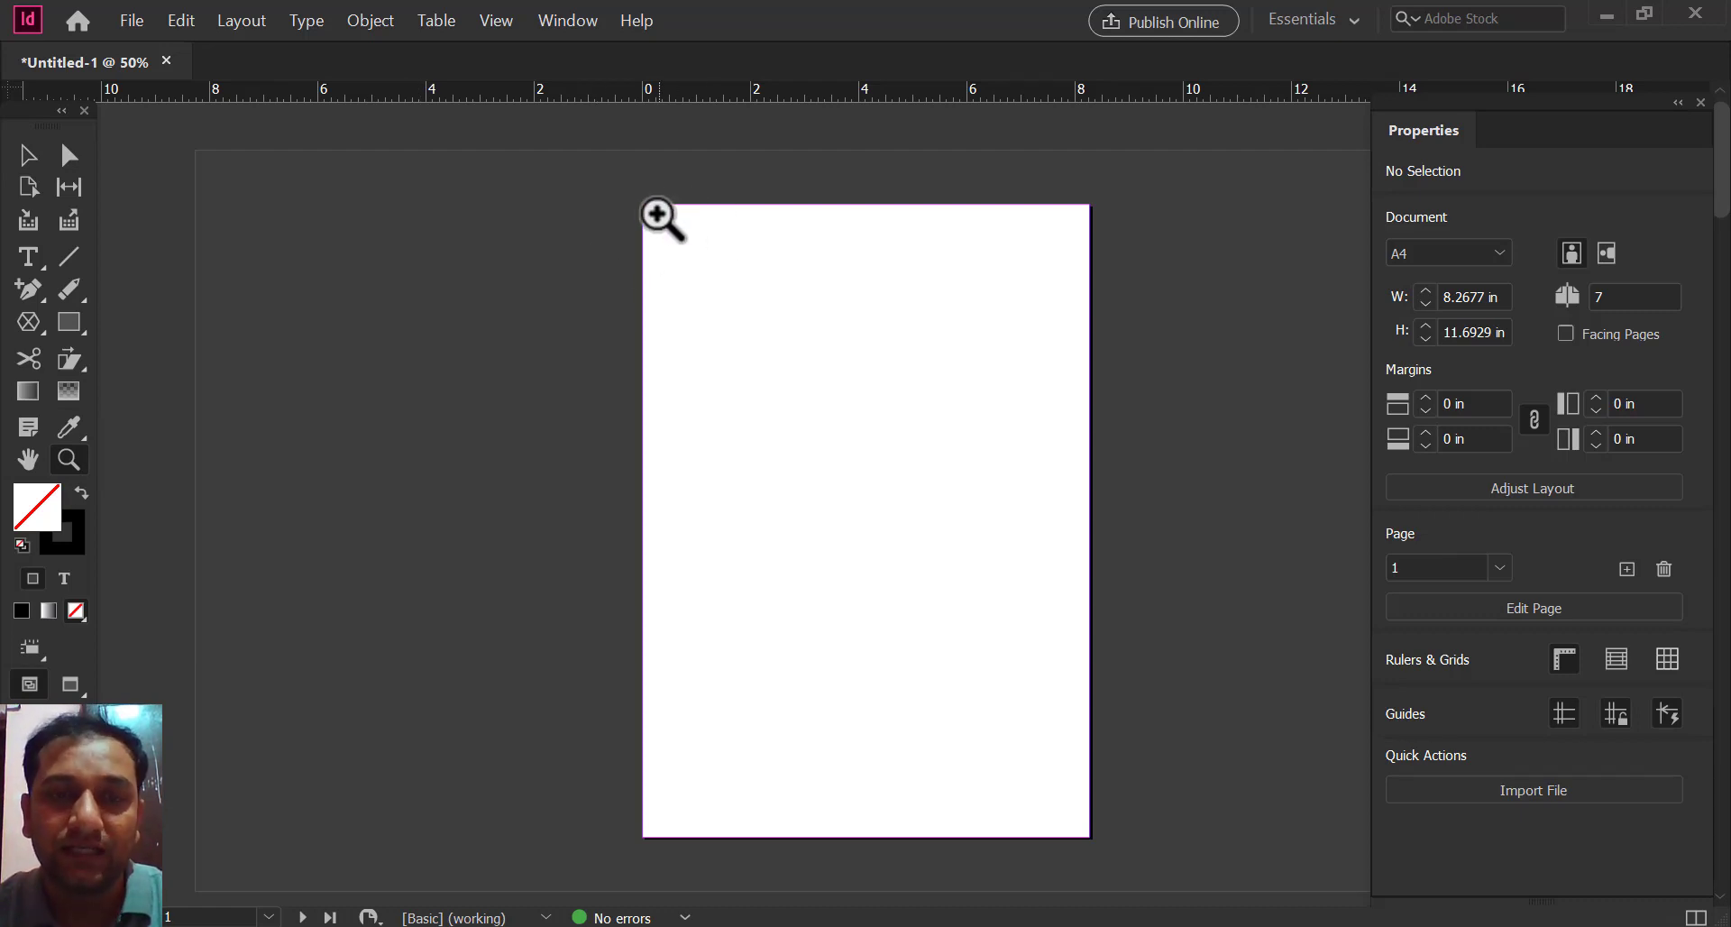
left_click_drag(656, 214, 734, 299)
key("space")
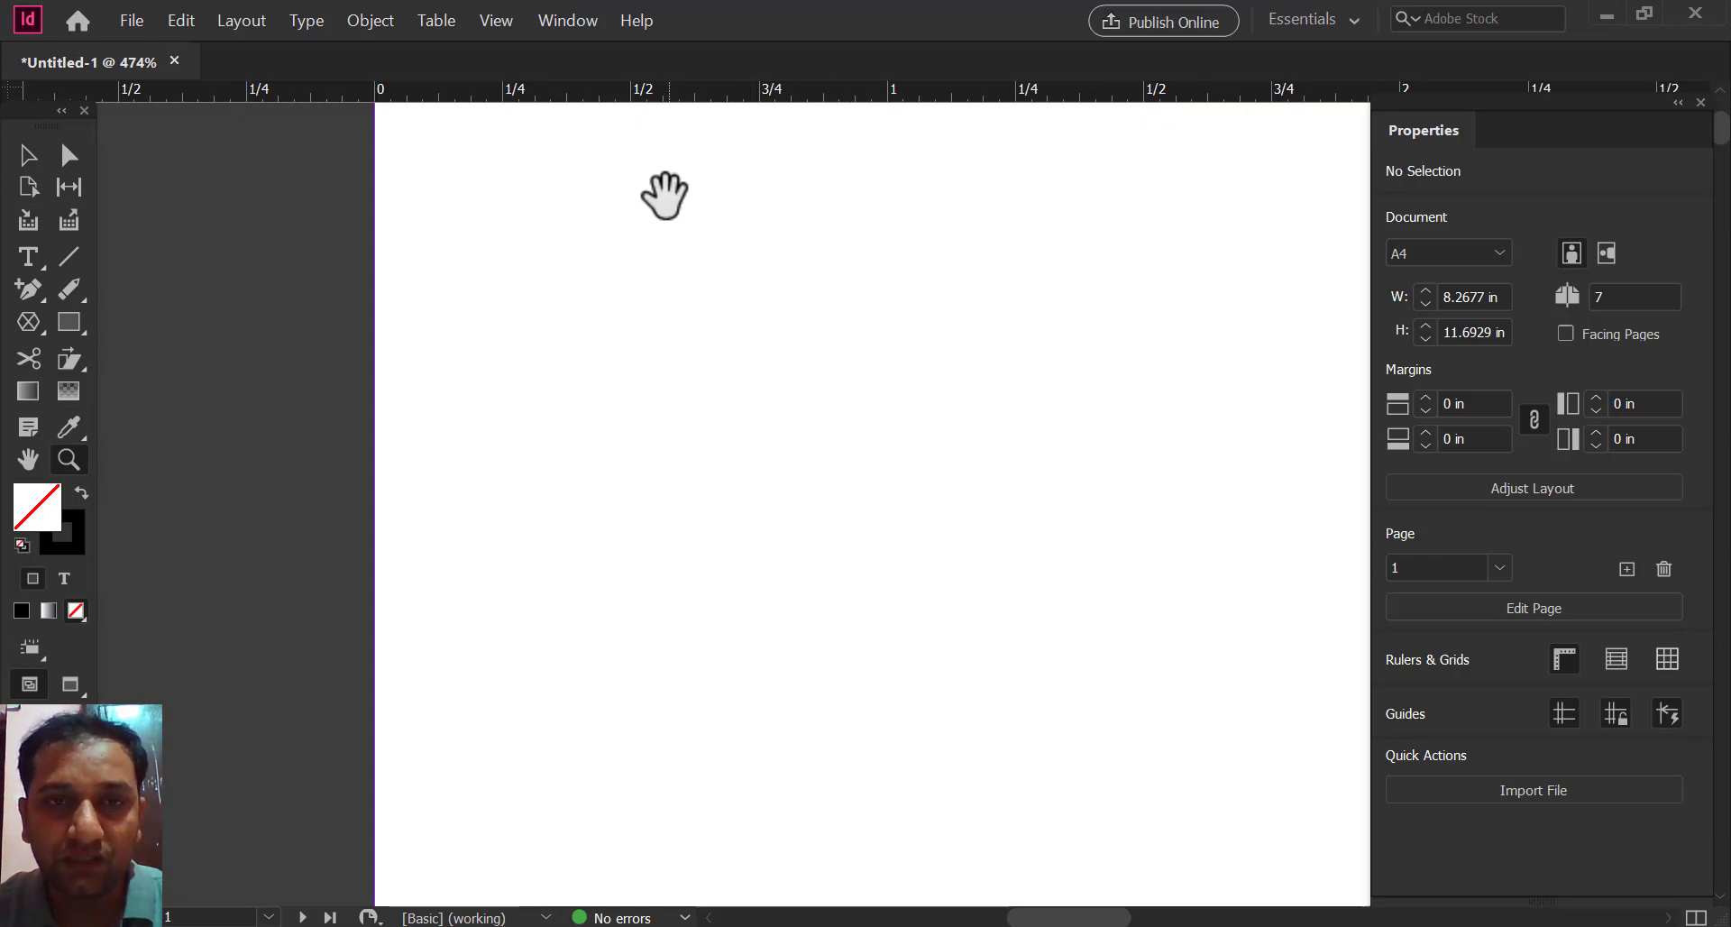
left_click_drag(664, 193, 630, 438)
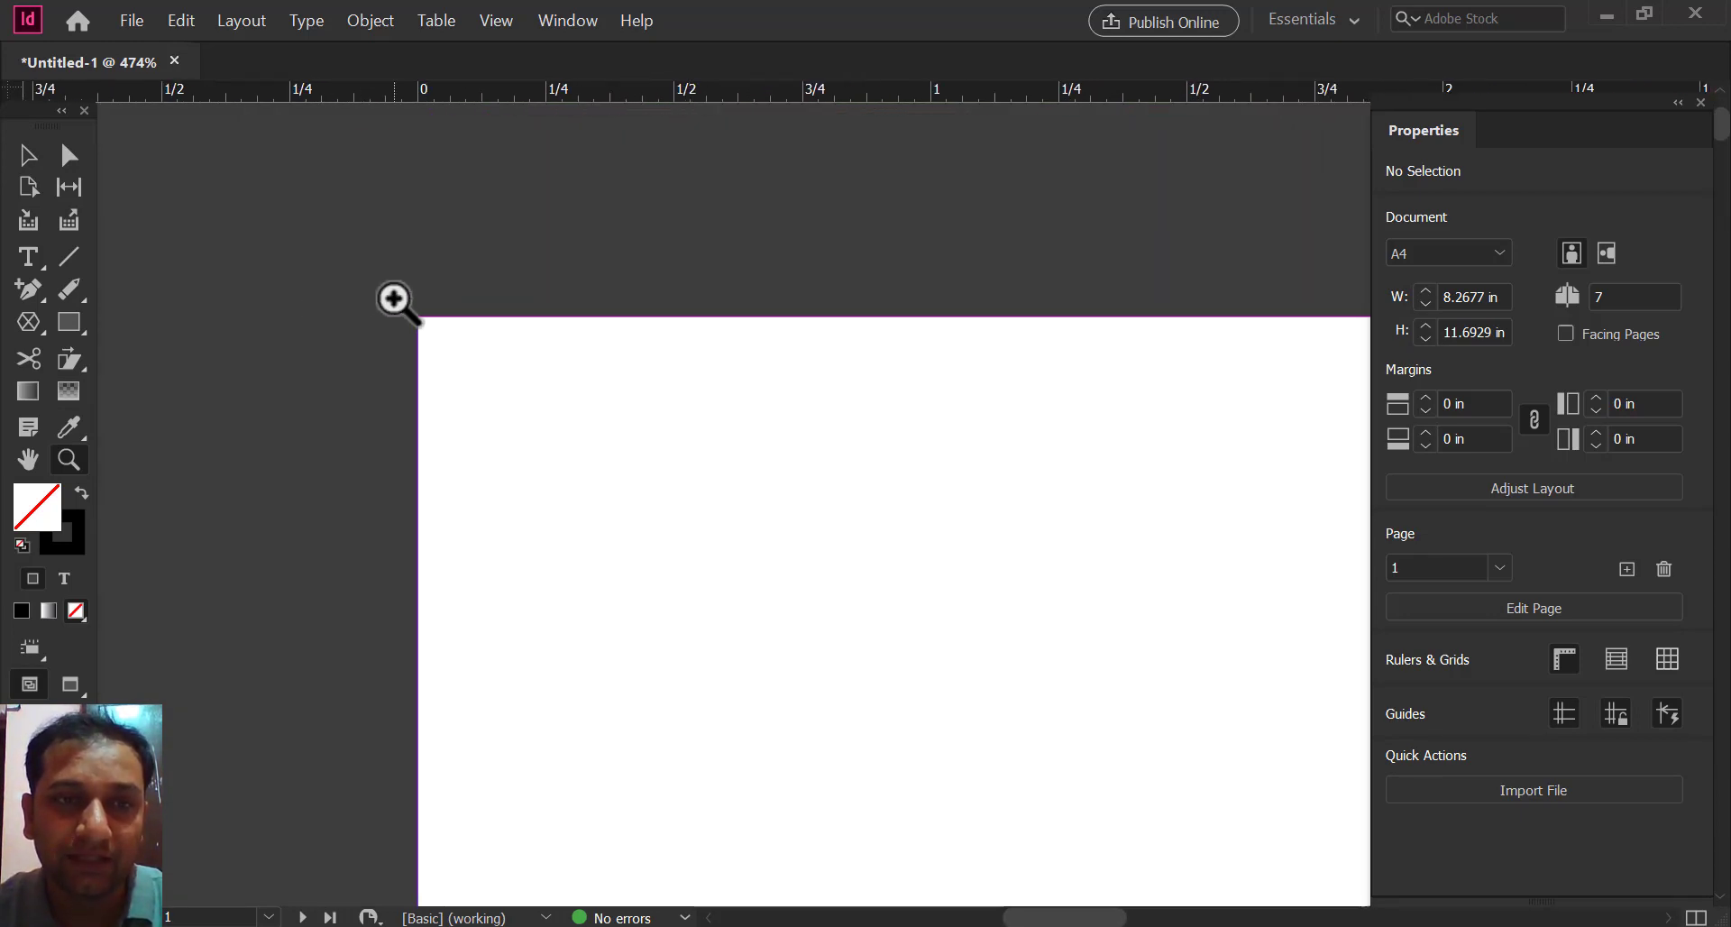
left_click_drag(391, 298, 445, 350)
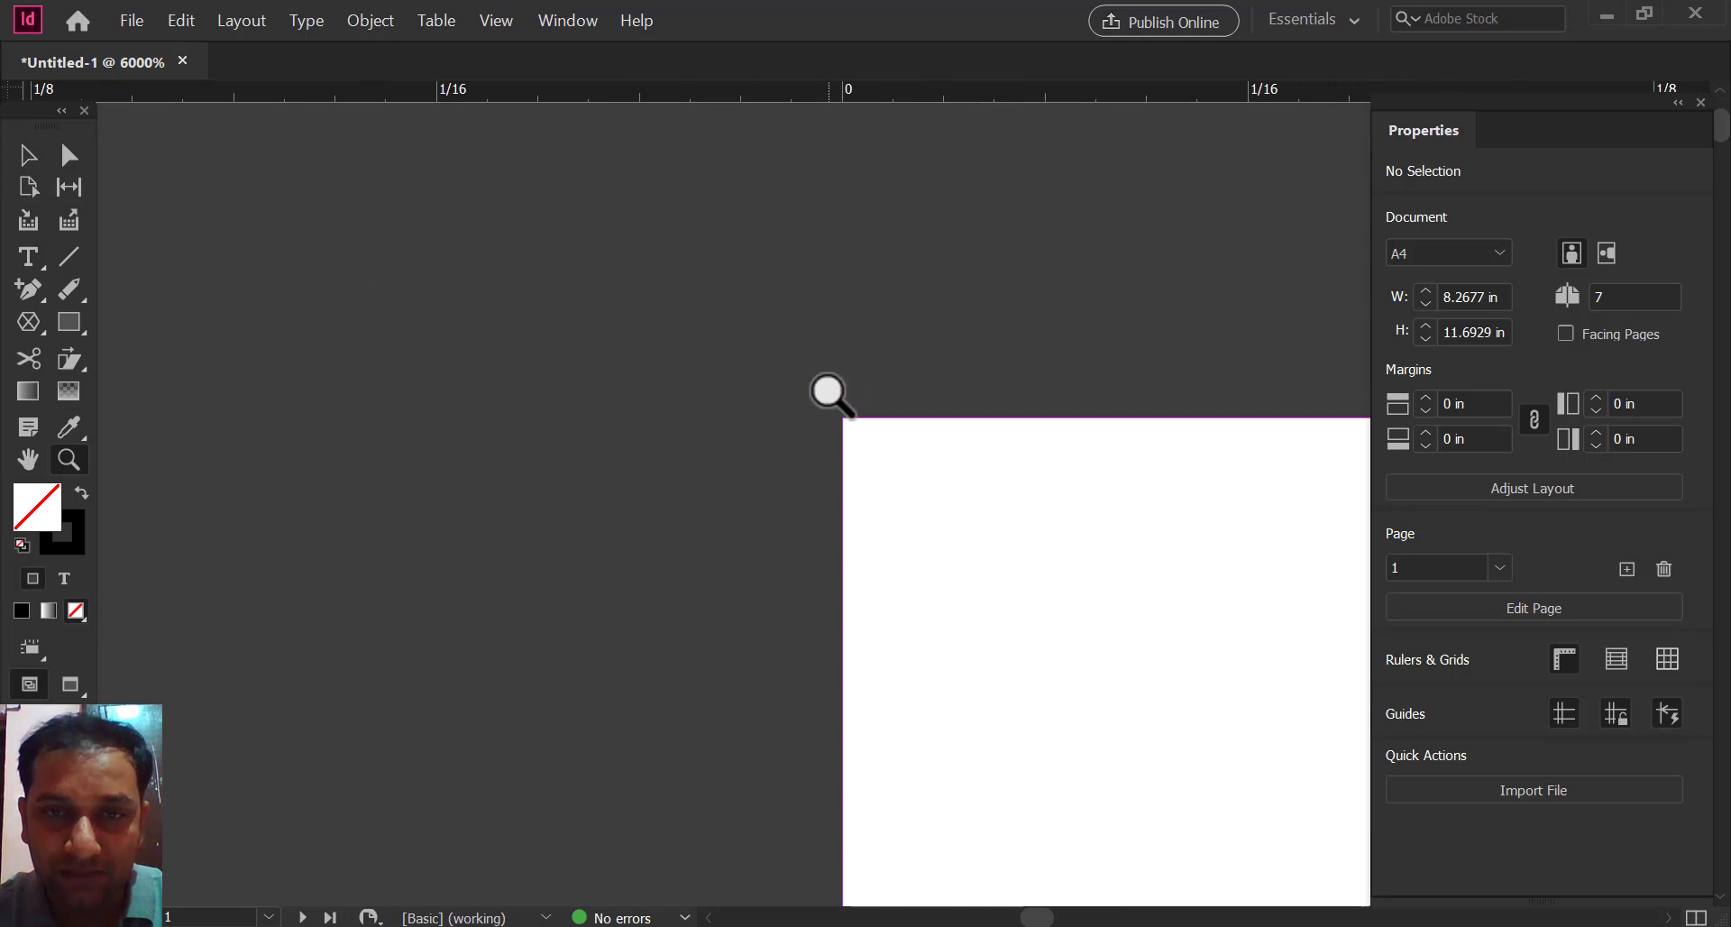
Step: Zoom back out until several pages are in view, and zoom in on page 1 to 91%
left_click(908, 500)
left_click(909, 531, "alt")
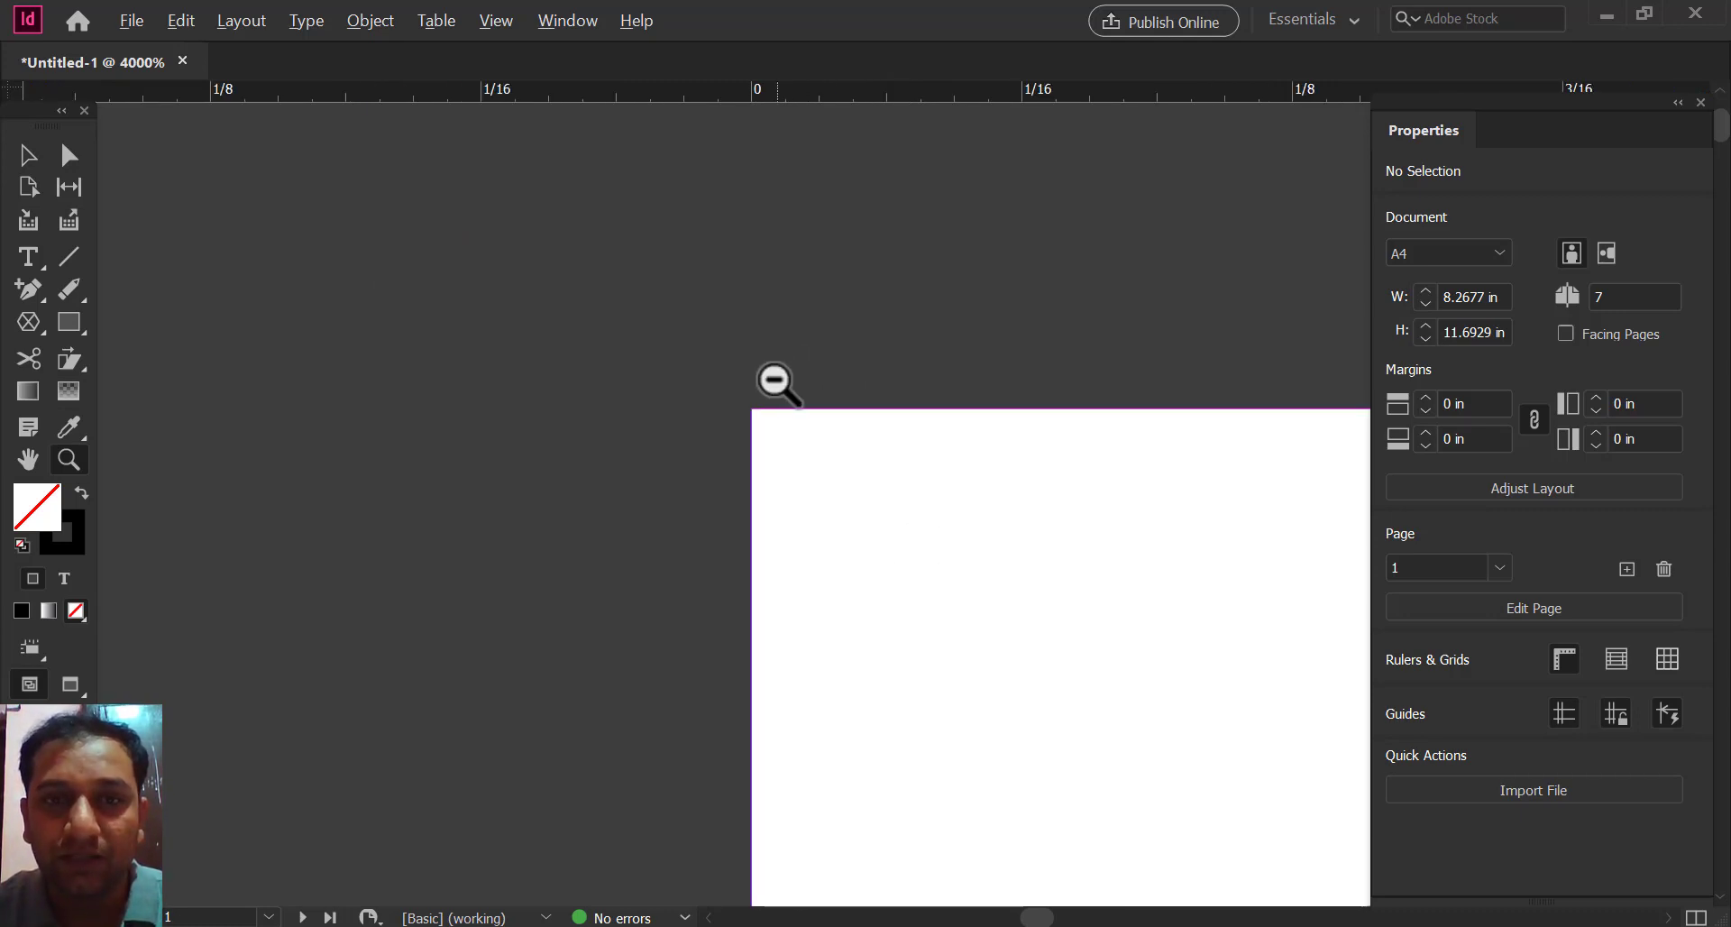
left_click_drag(771, 400, 1247, 889)
left_click_drag(784, 224, 1171, 745)
left_click_drag(852, 155, 924, 259)
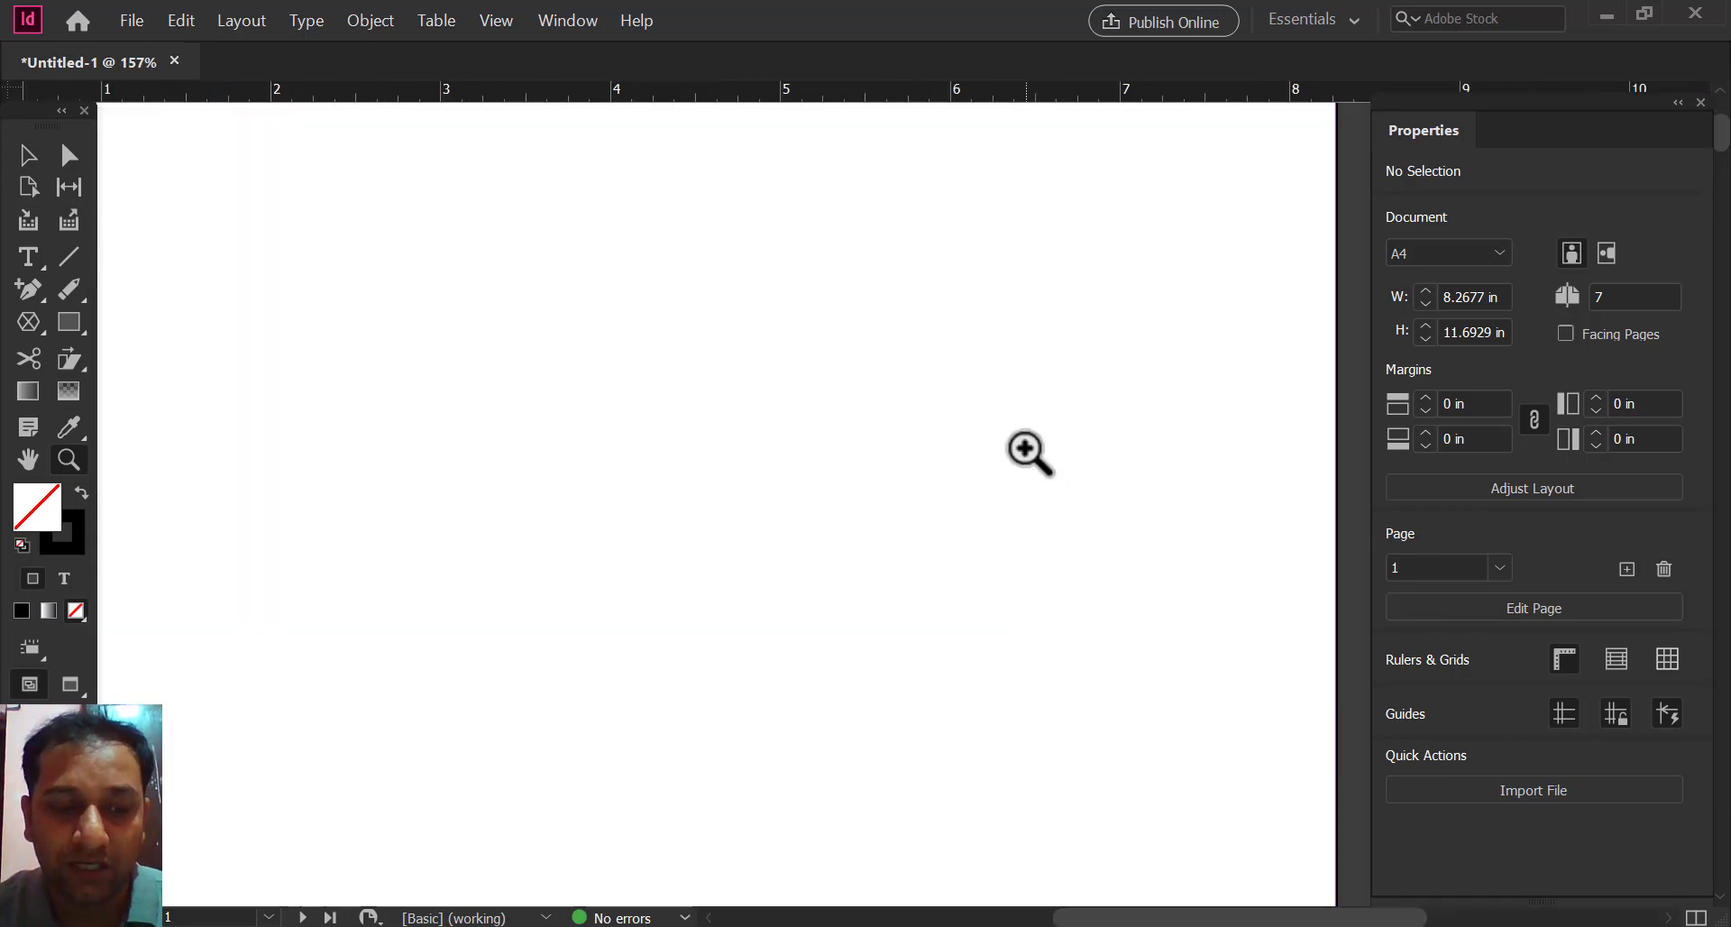
left_click_drag(561, 246, 855, 570)
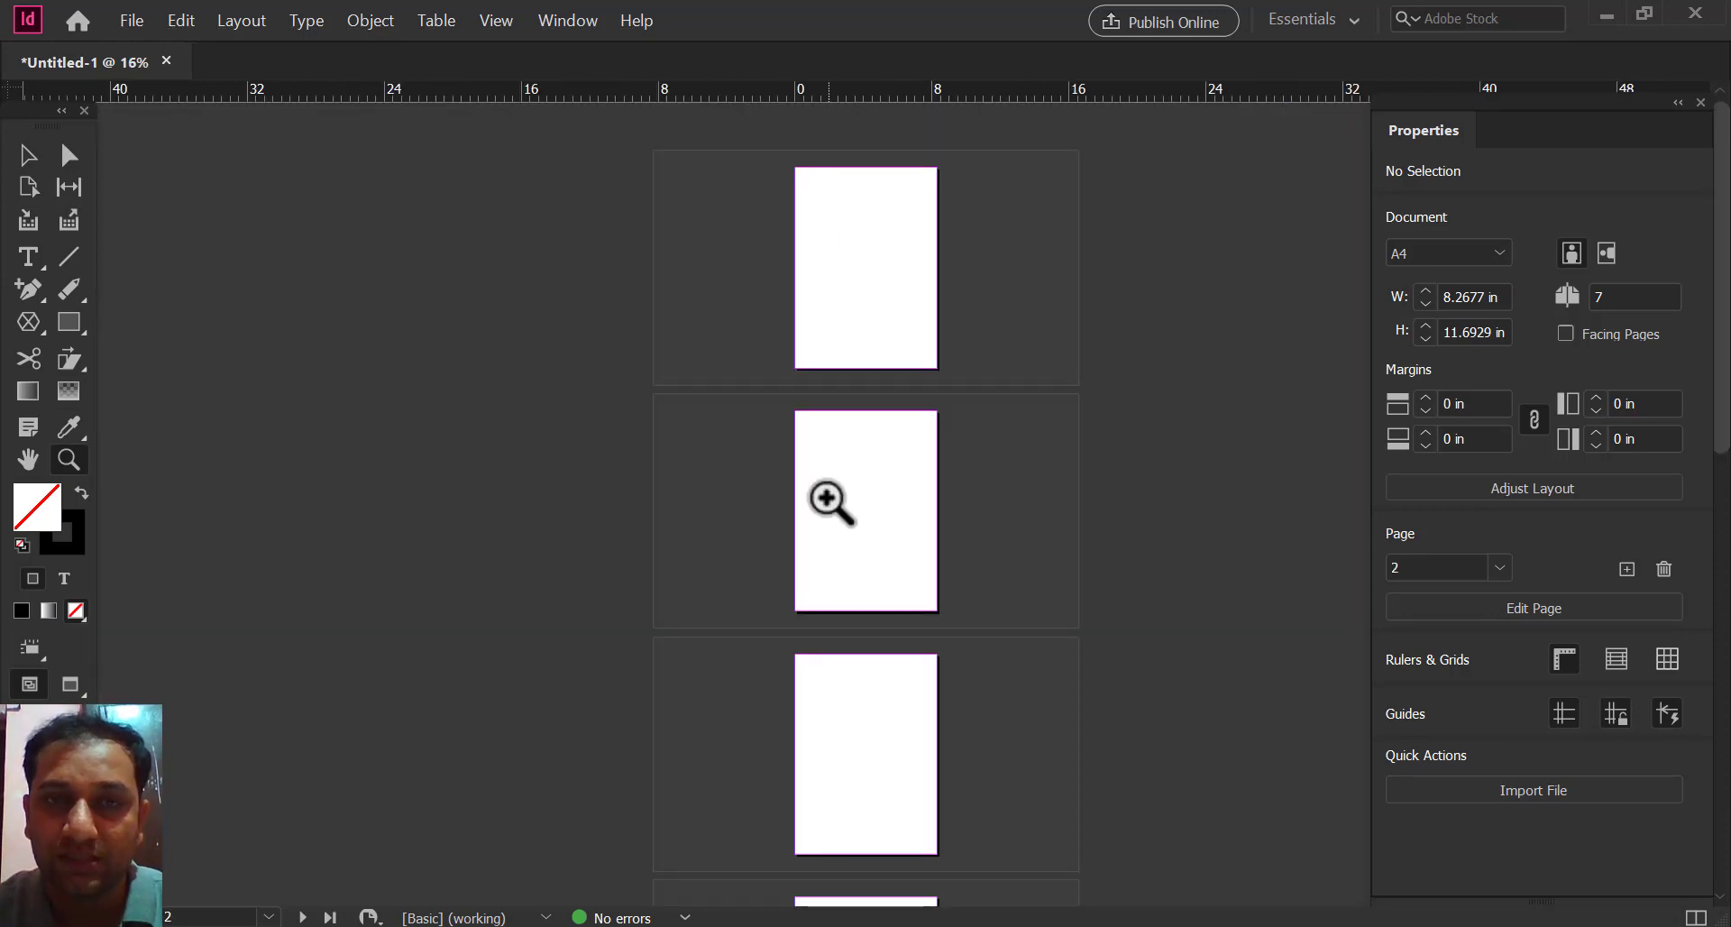
left_click_drag(791, 168, 944, 305)
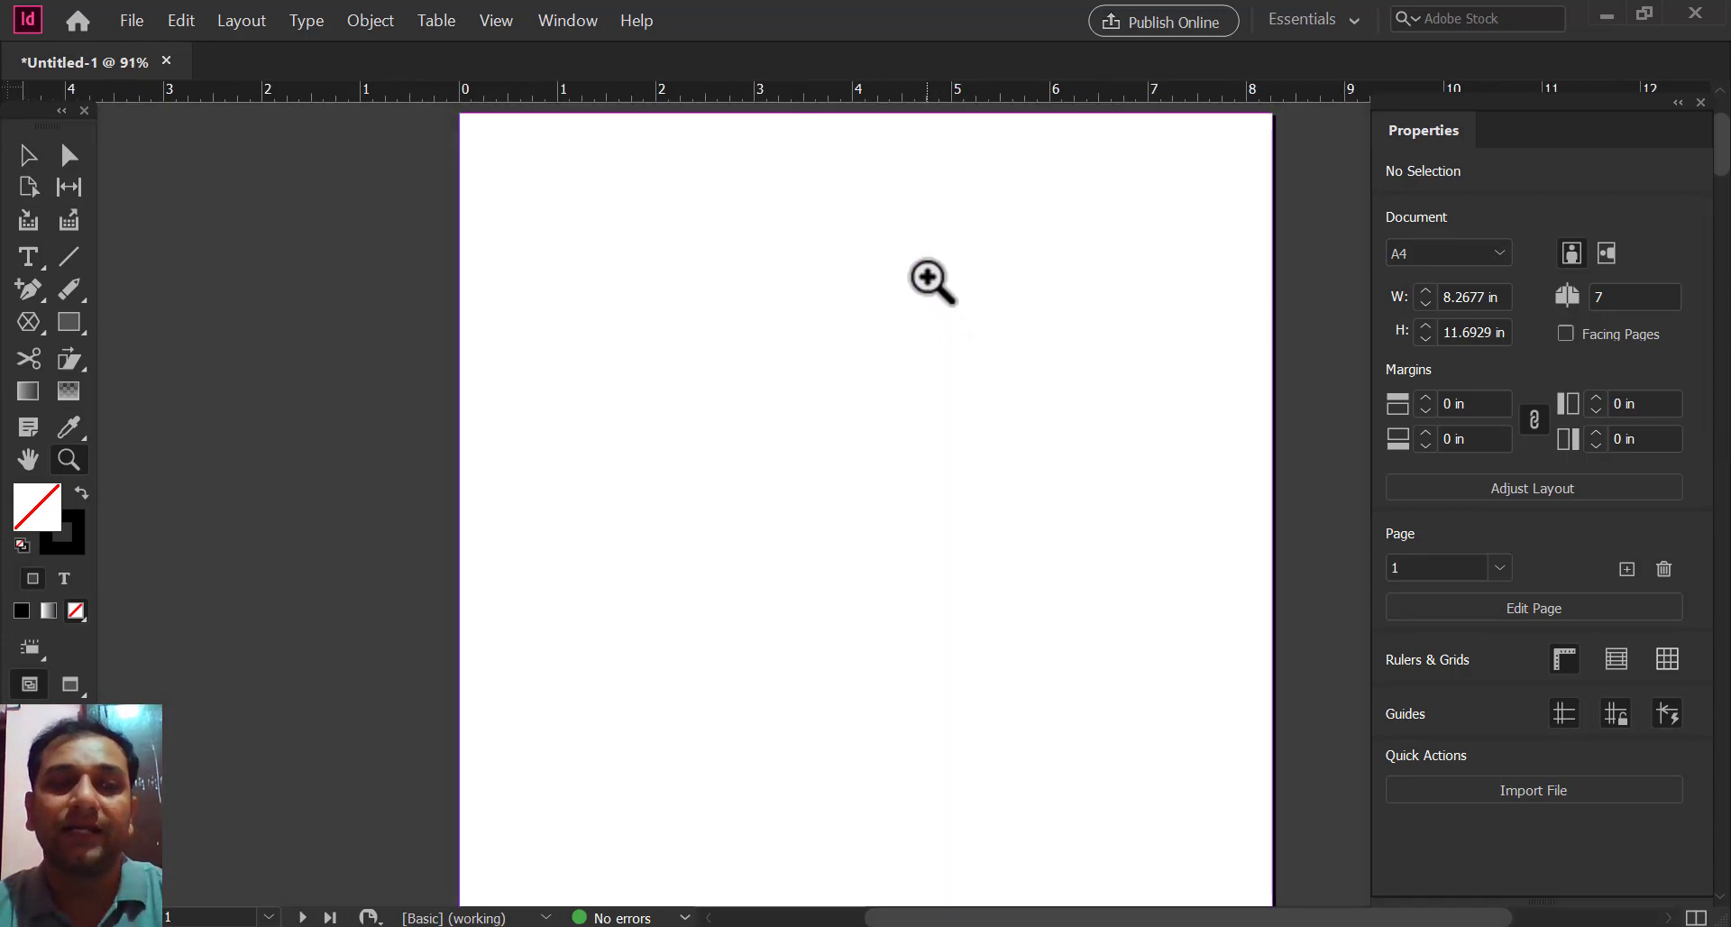
Step: Look through the variants of the Rectangle tool and of the Polygon Frame tool
left_click(25, 156)
left_click(74, 327)
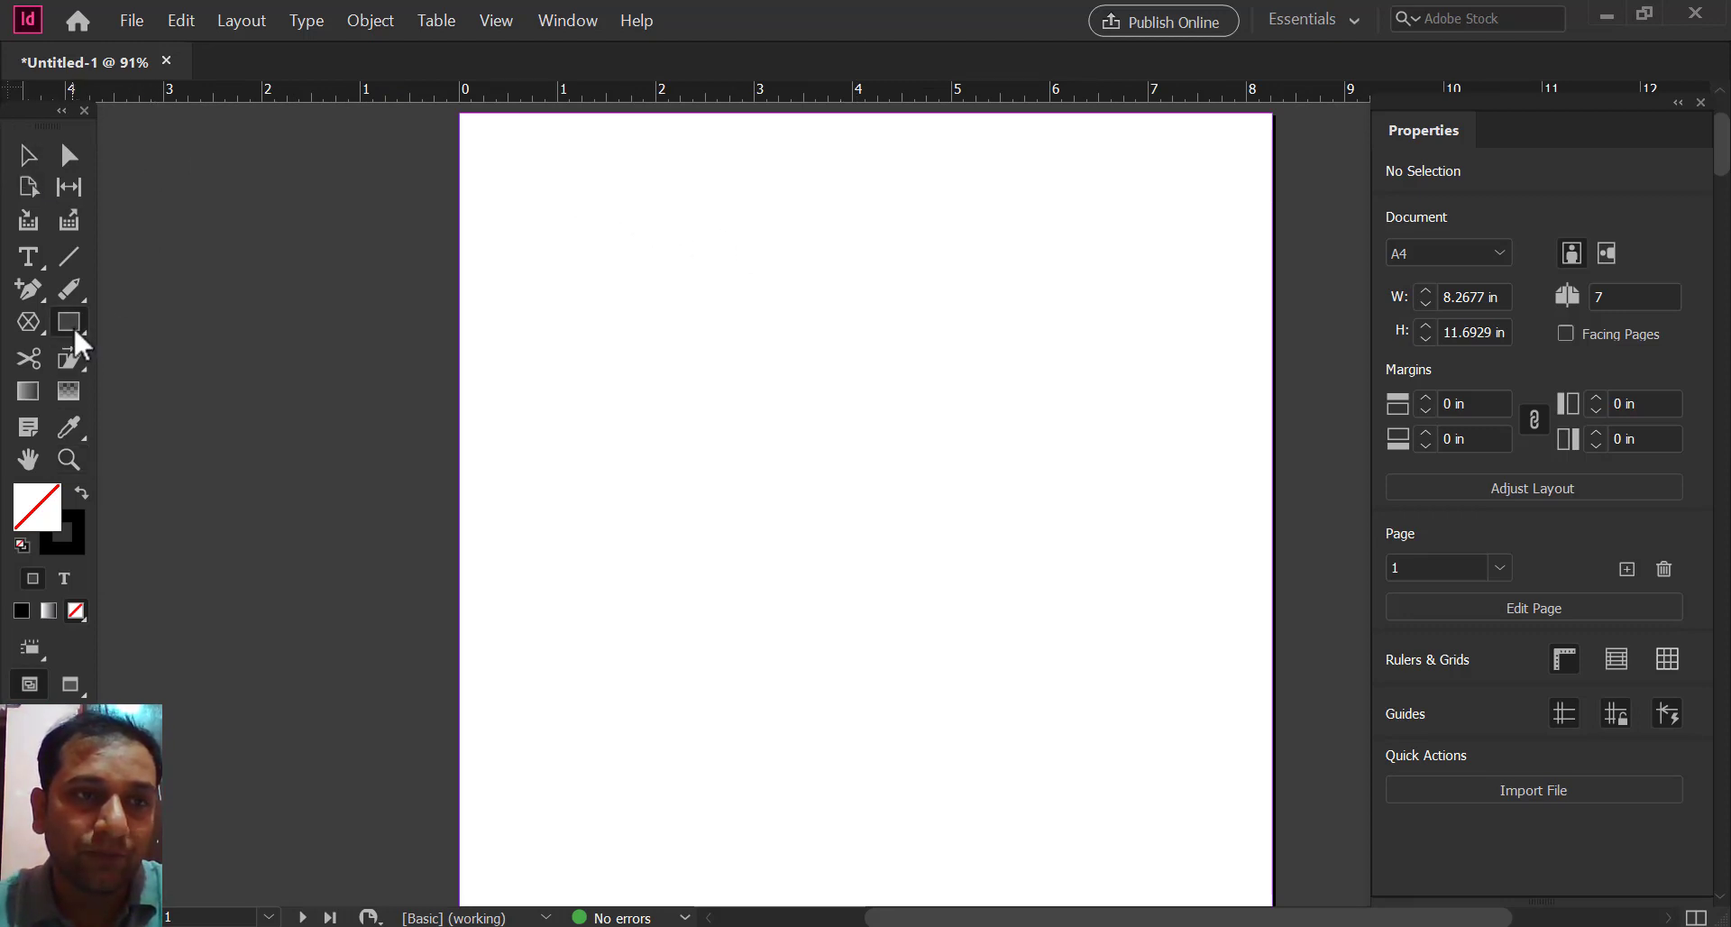
left_click(73, 326)
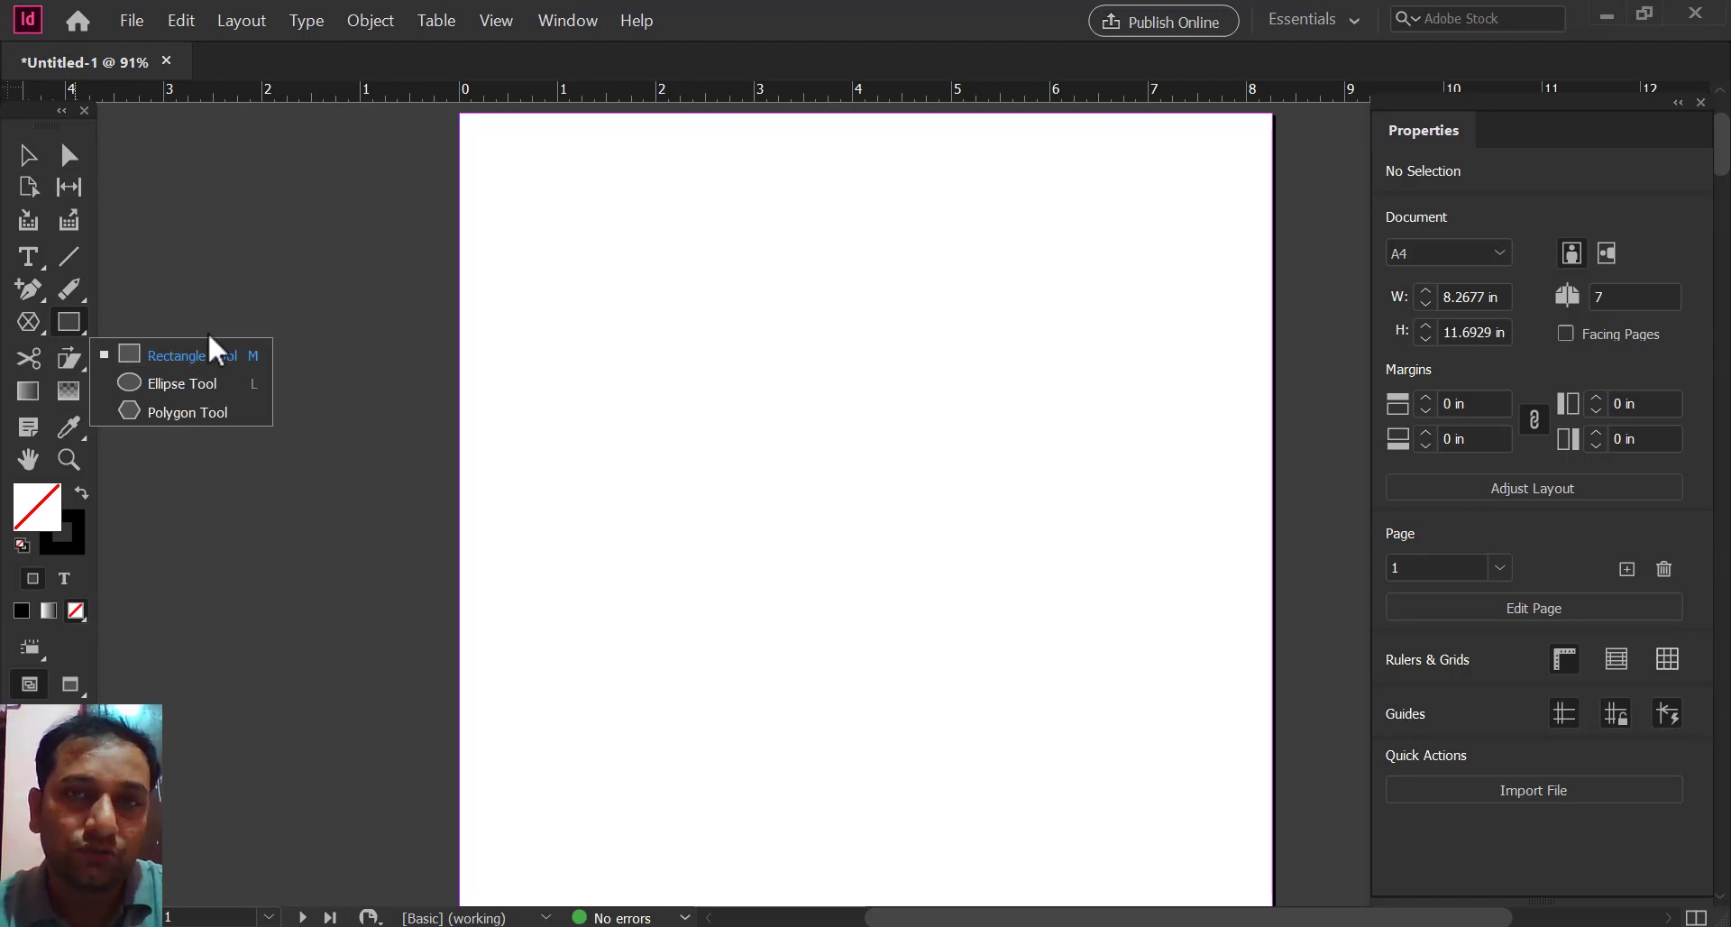
left_click(29, 323)
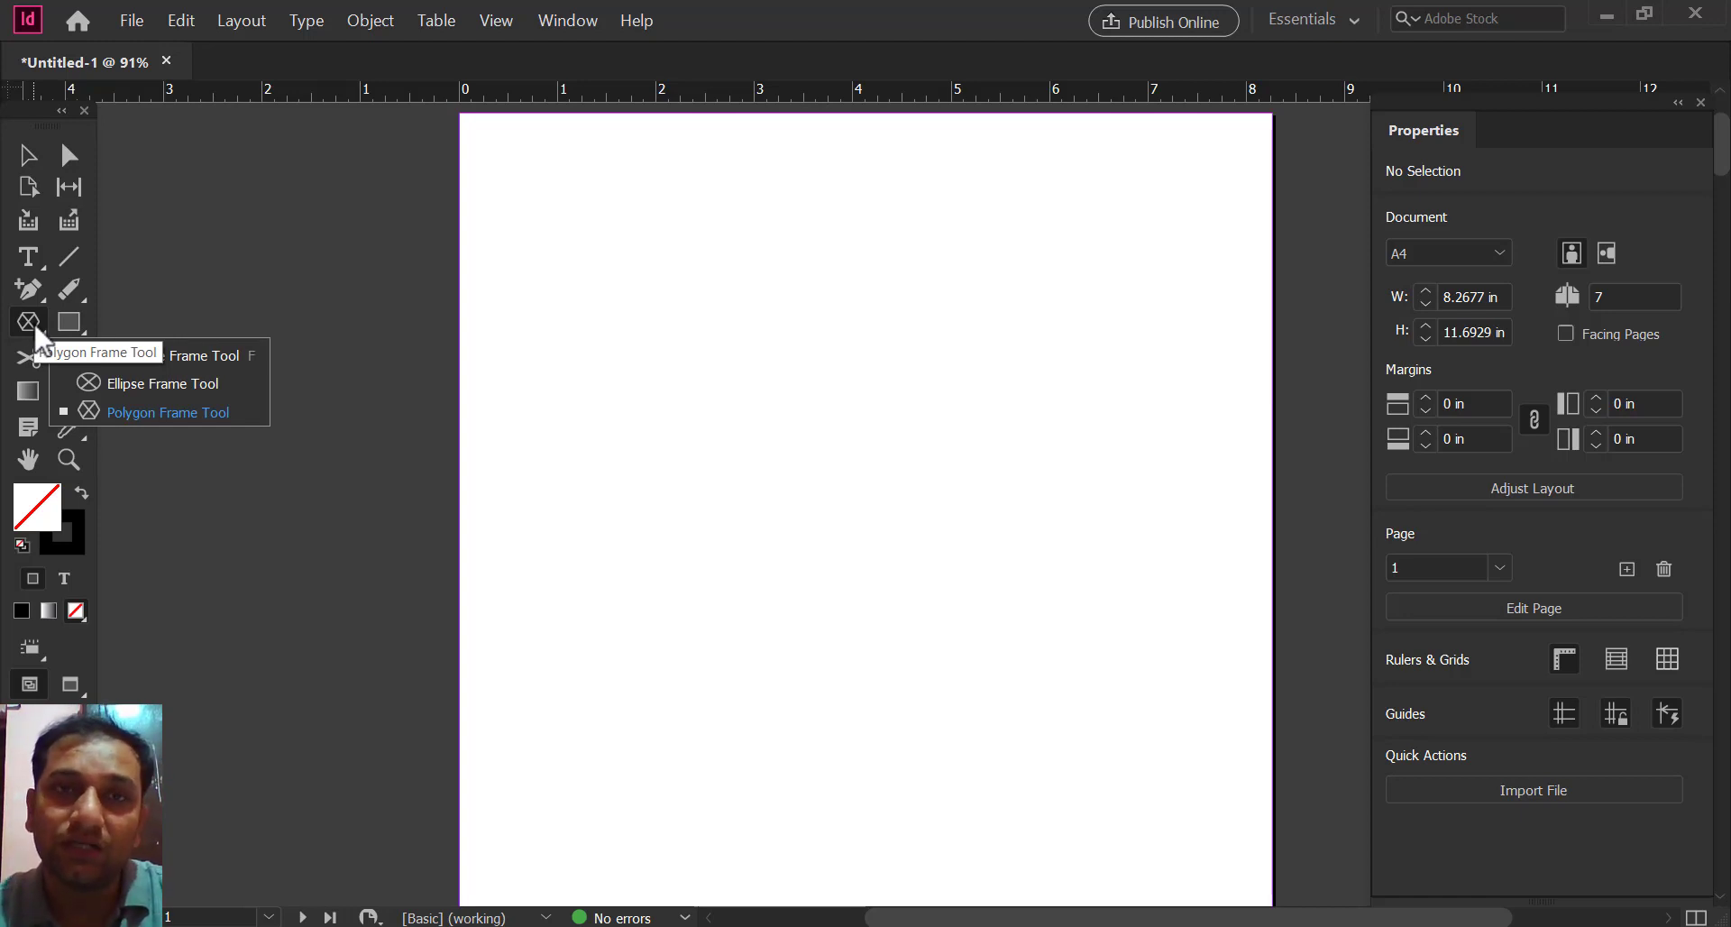
Step: Draw a text frame about 5.3 in wide and 2.1 in high in the upper part of page 1 and enter COMPUTER
left_click(35, 262)
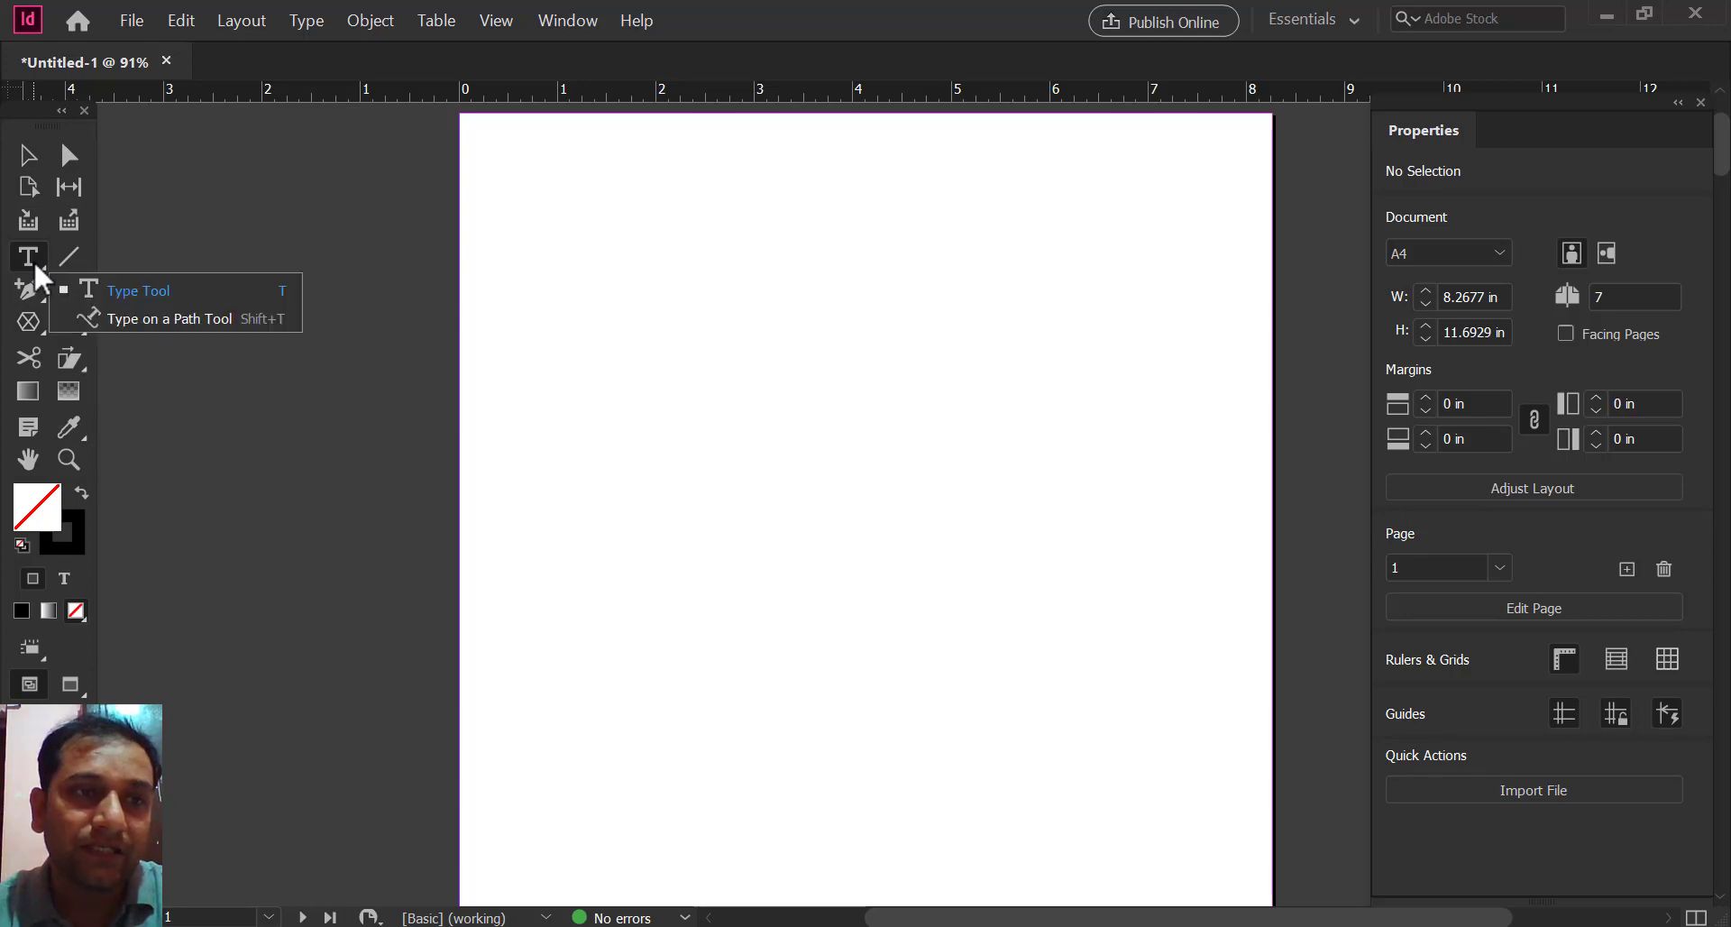
left_click(131, 296)
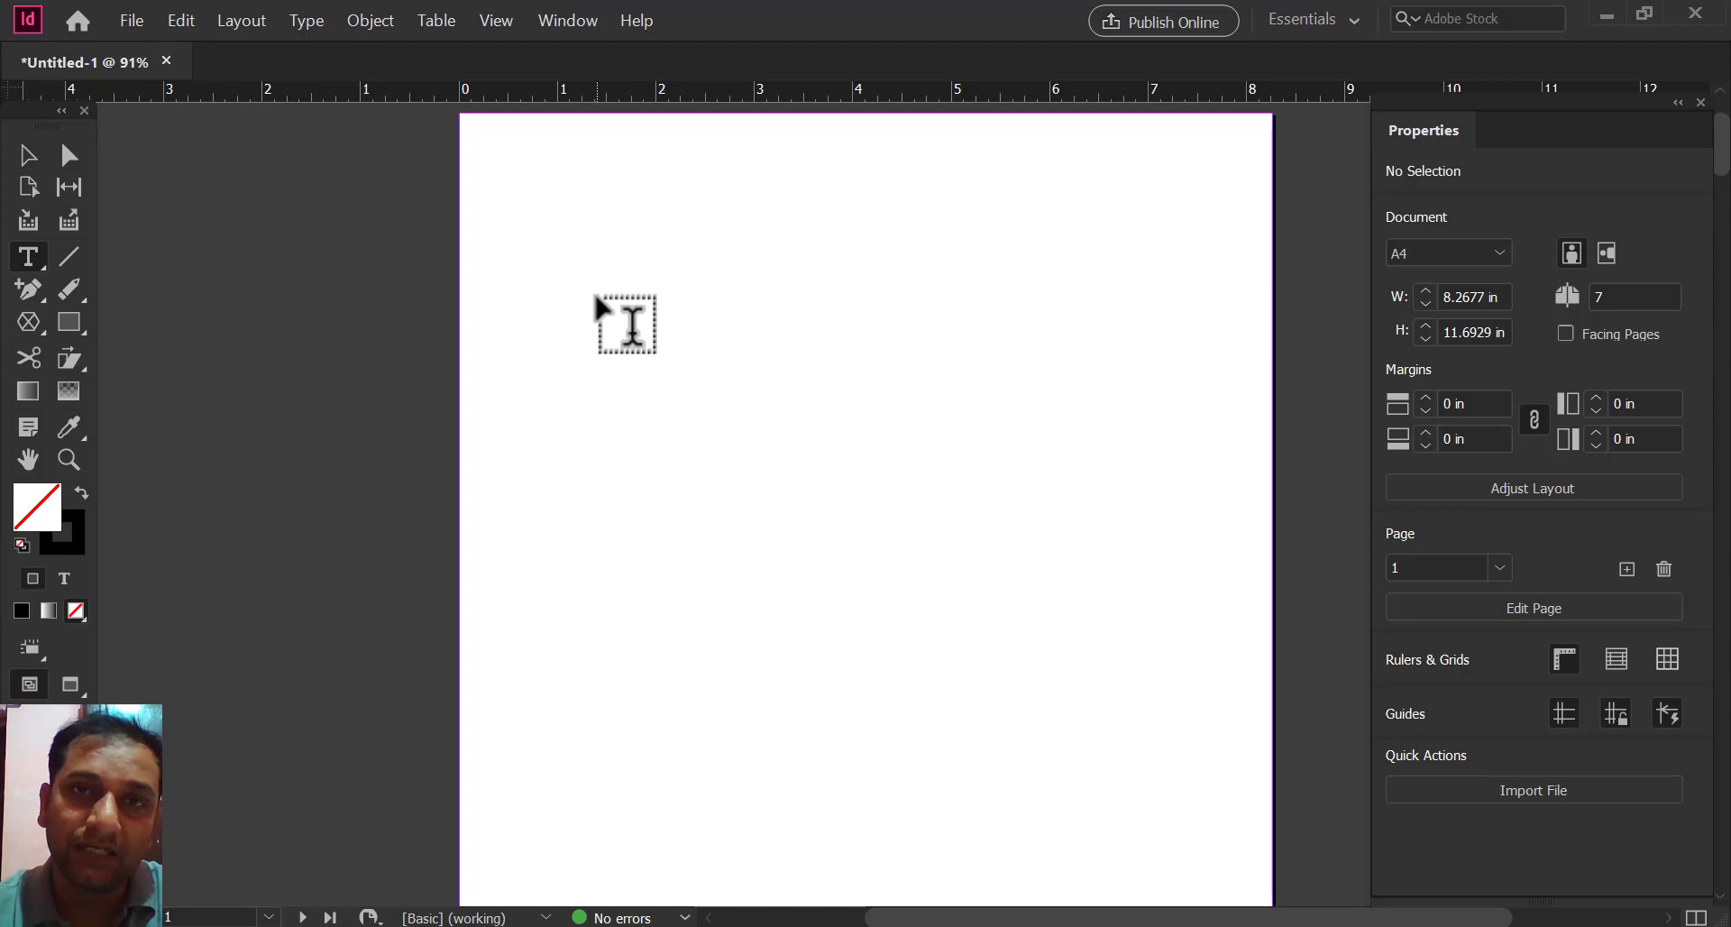
left_click_drag(596, 299, 1119, 504)
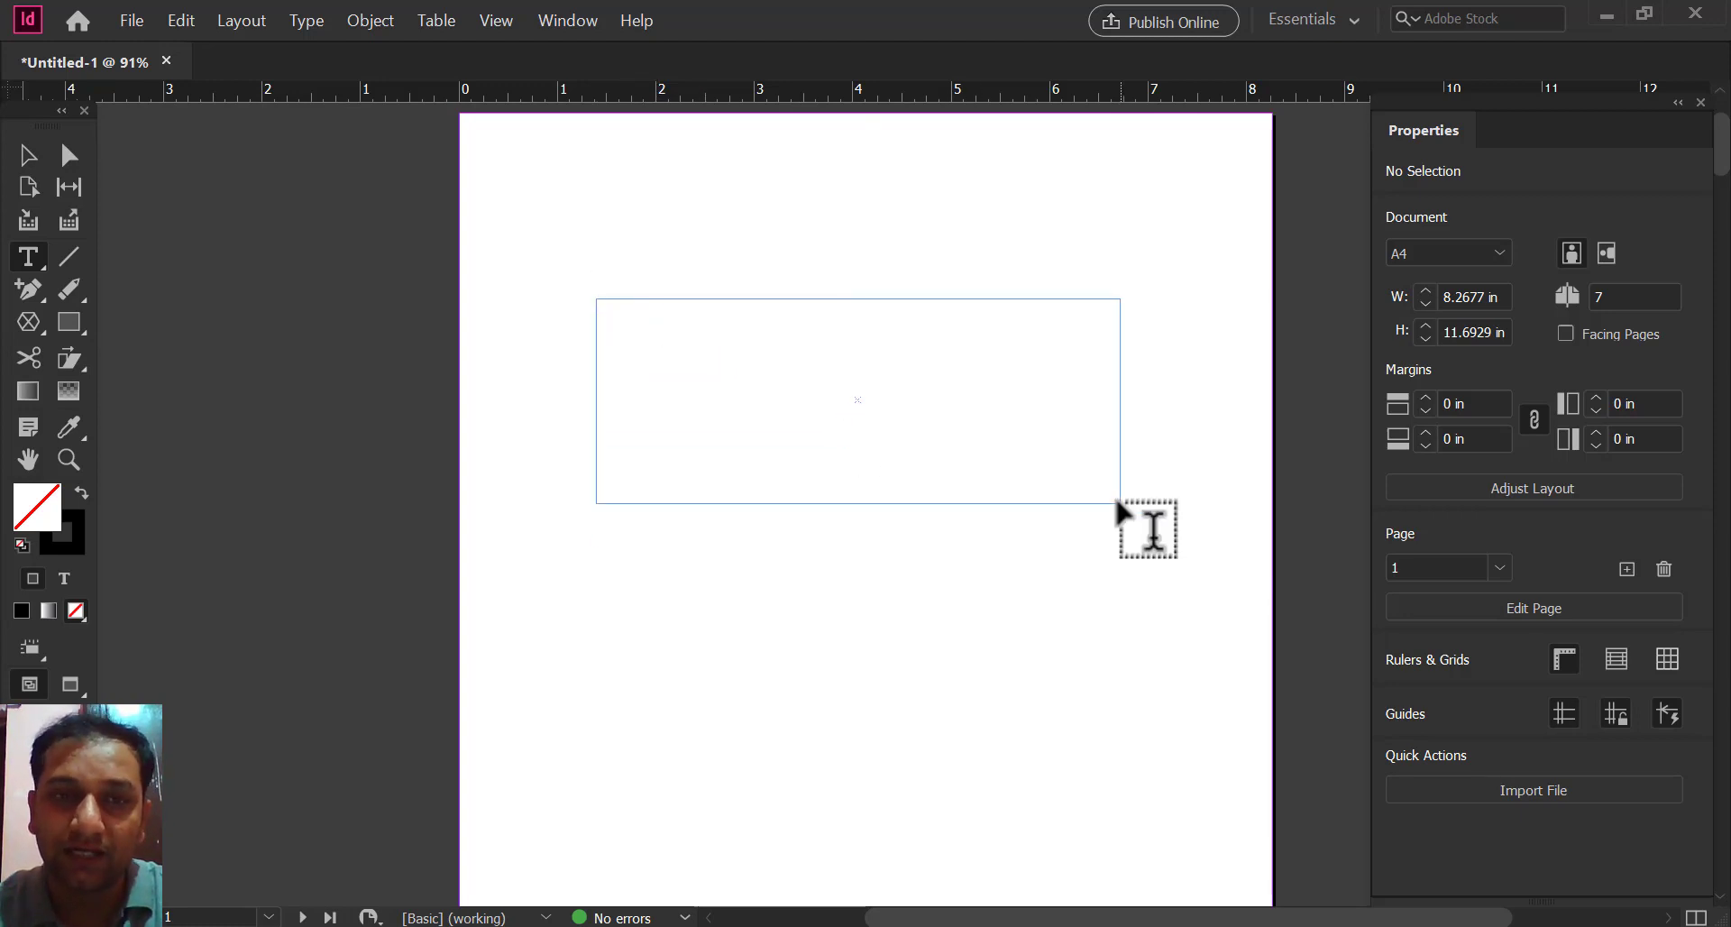
left_click(977, 429)
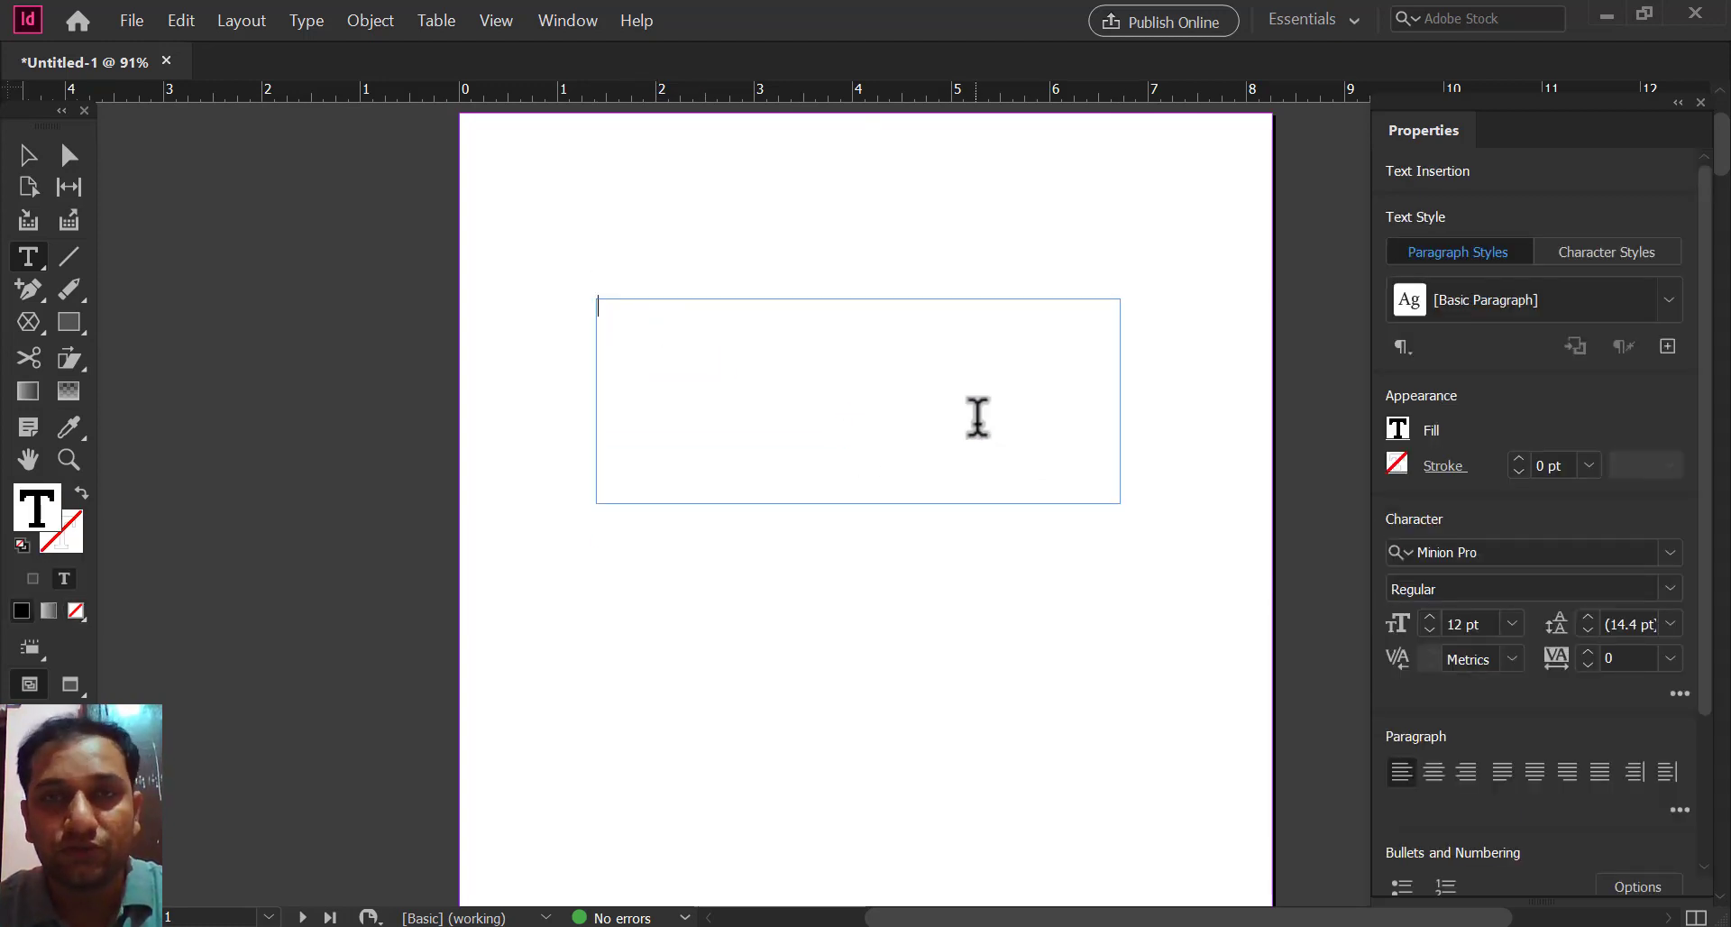
key("Caps_Lock")
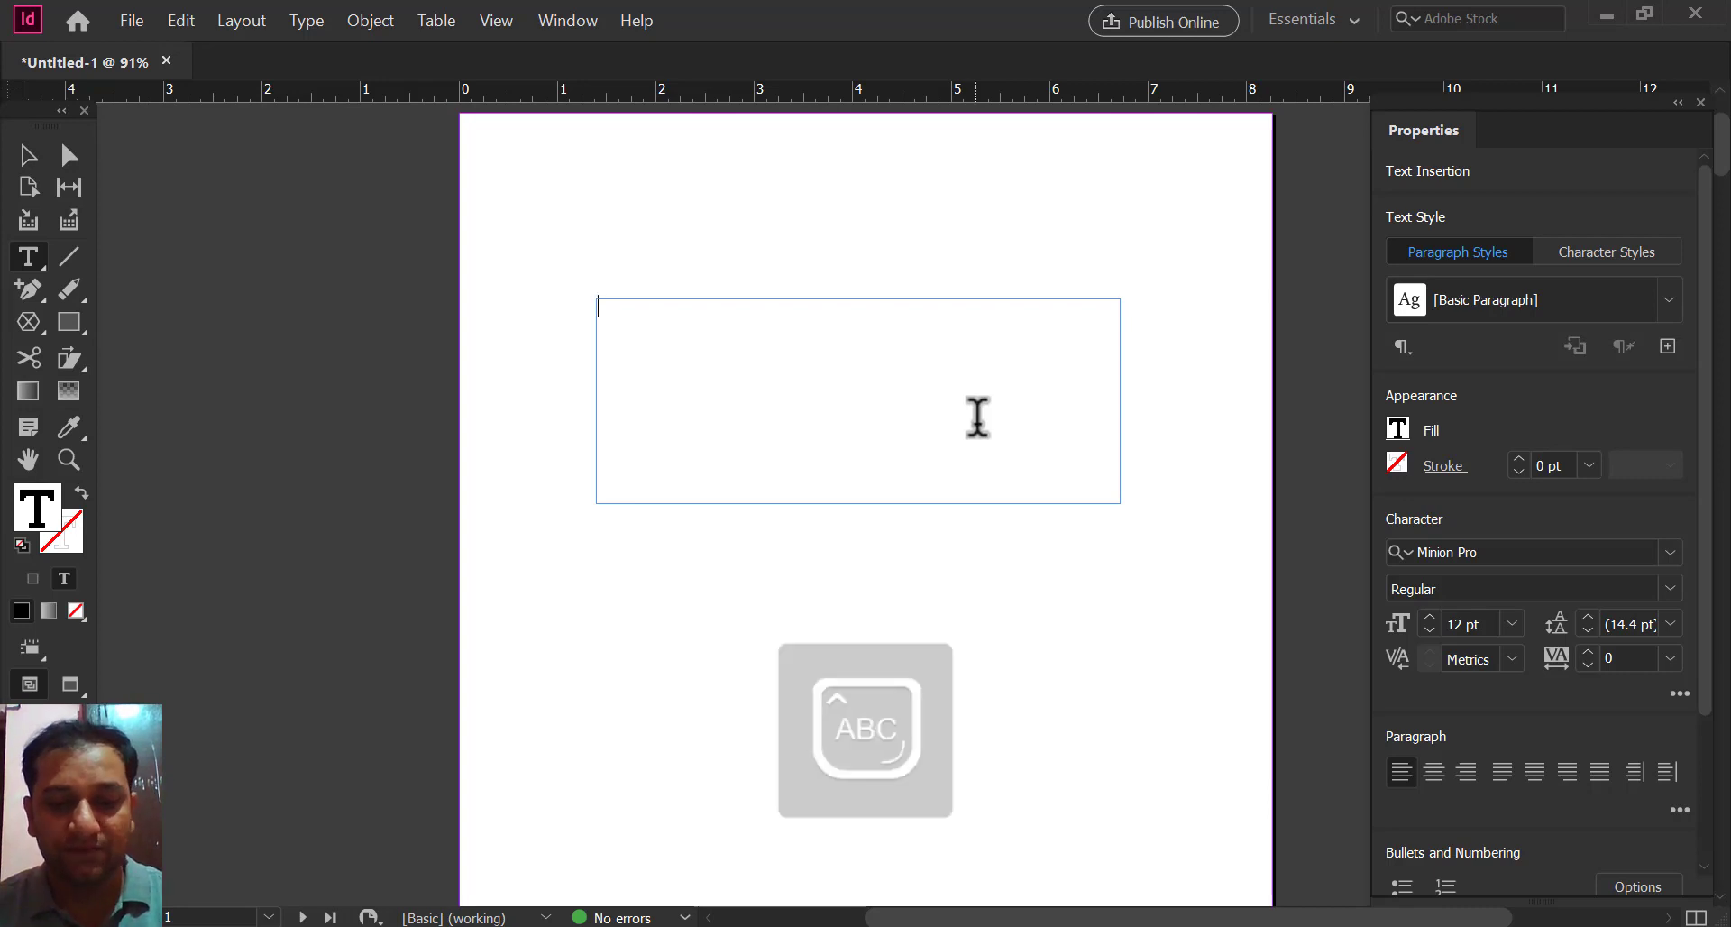
type("COMPUTER")
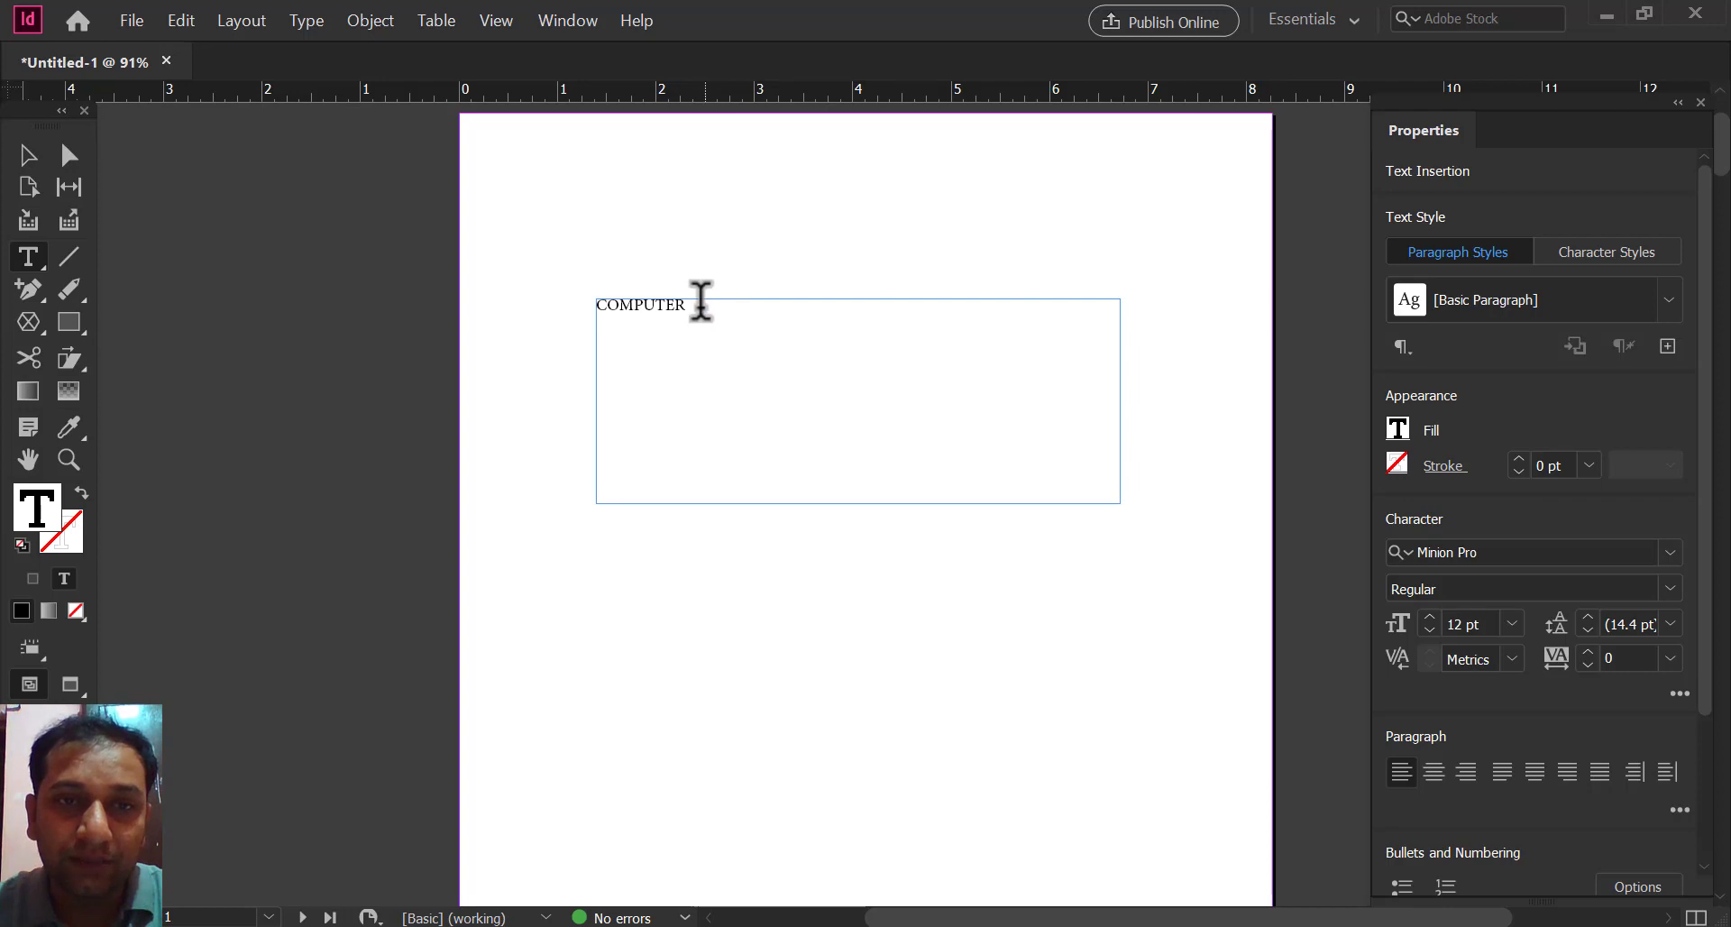
Step: Try out selecting the word COMPUTER, and insert an F between its T and E
left_click_drag(700, 303, 566, 300)
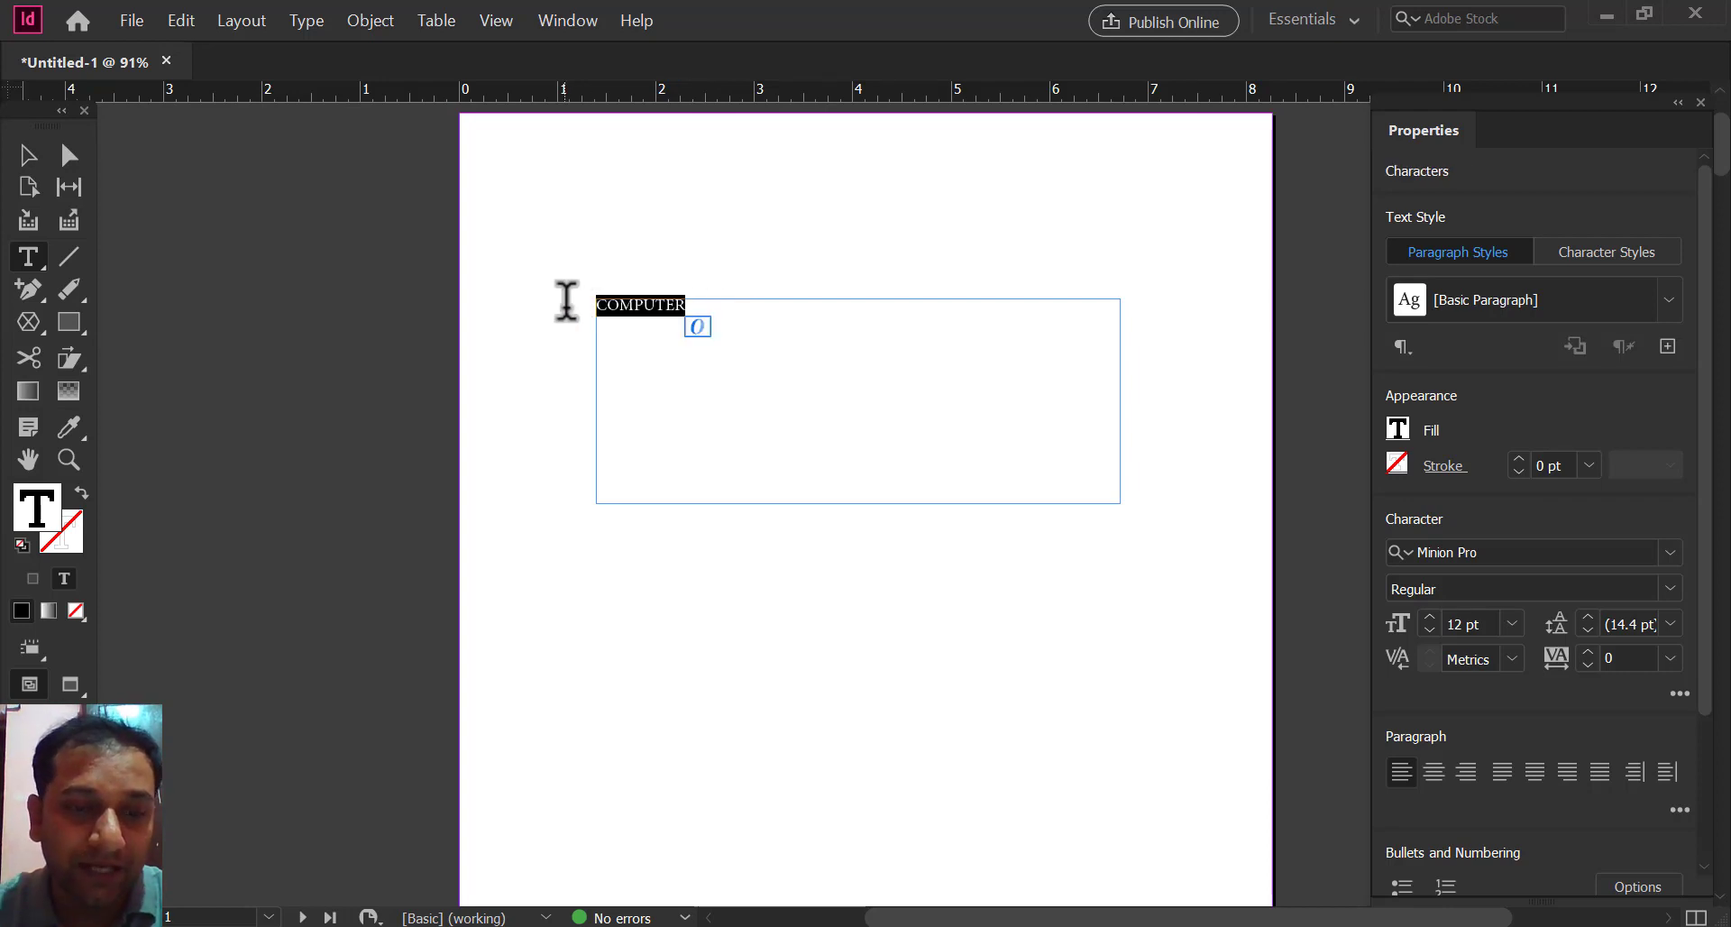
left_click_drag(604, 305, 638, 328)
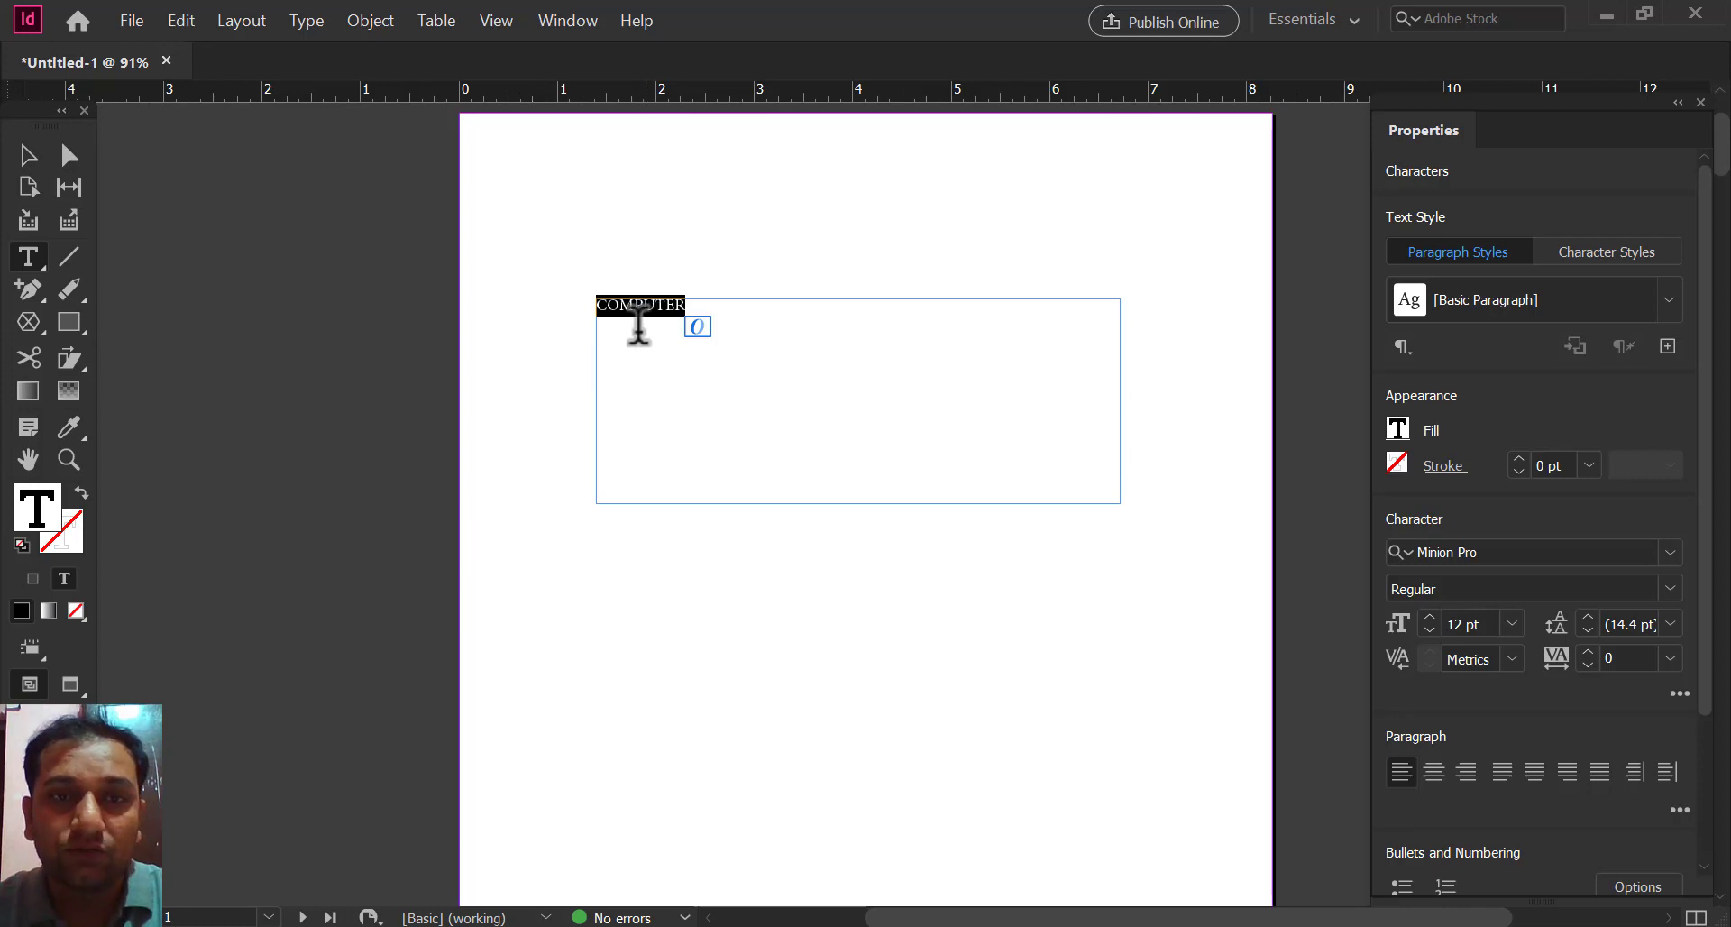
left_click(695, 304)
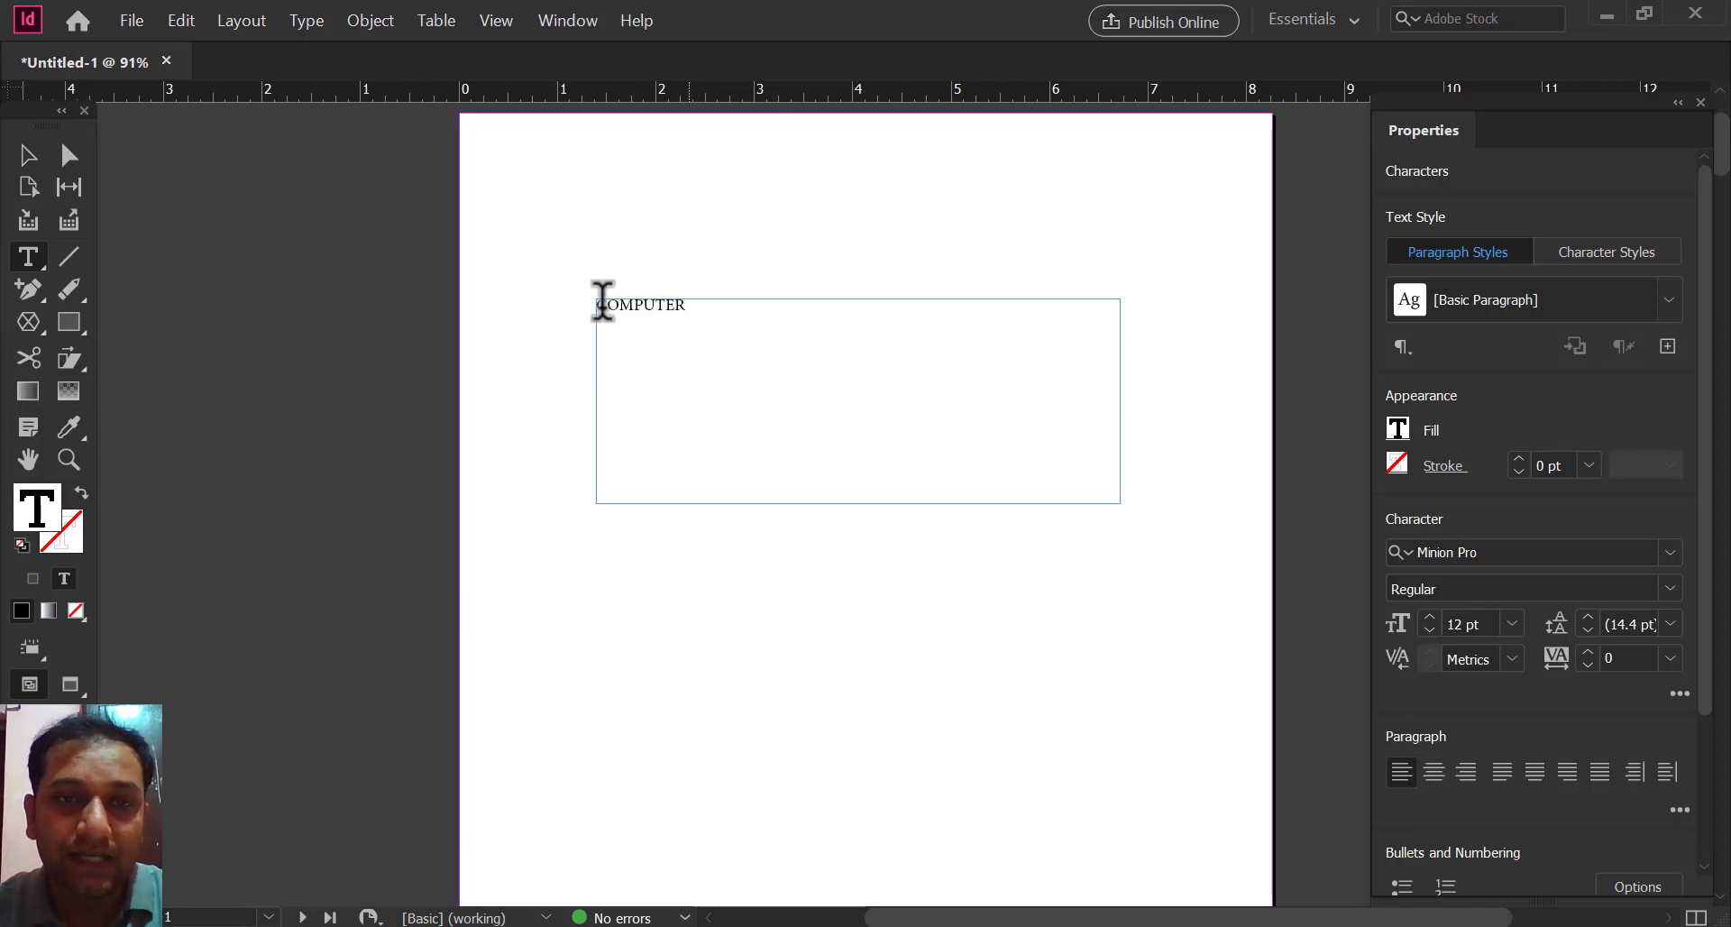
key("shift+Left")
left_click(668, 305)
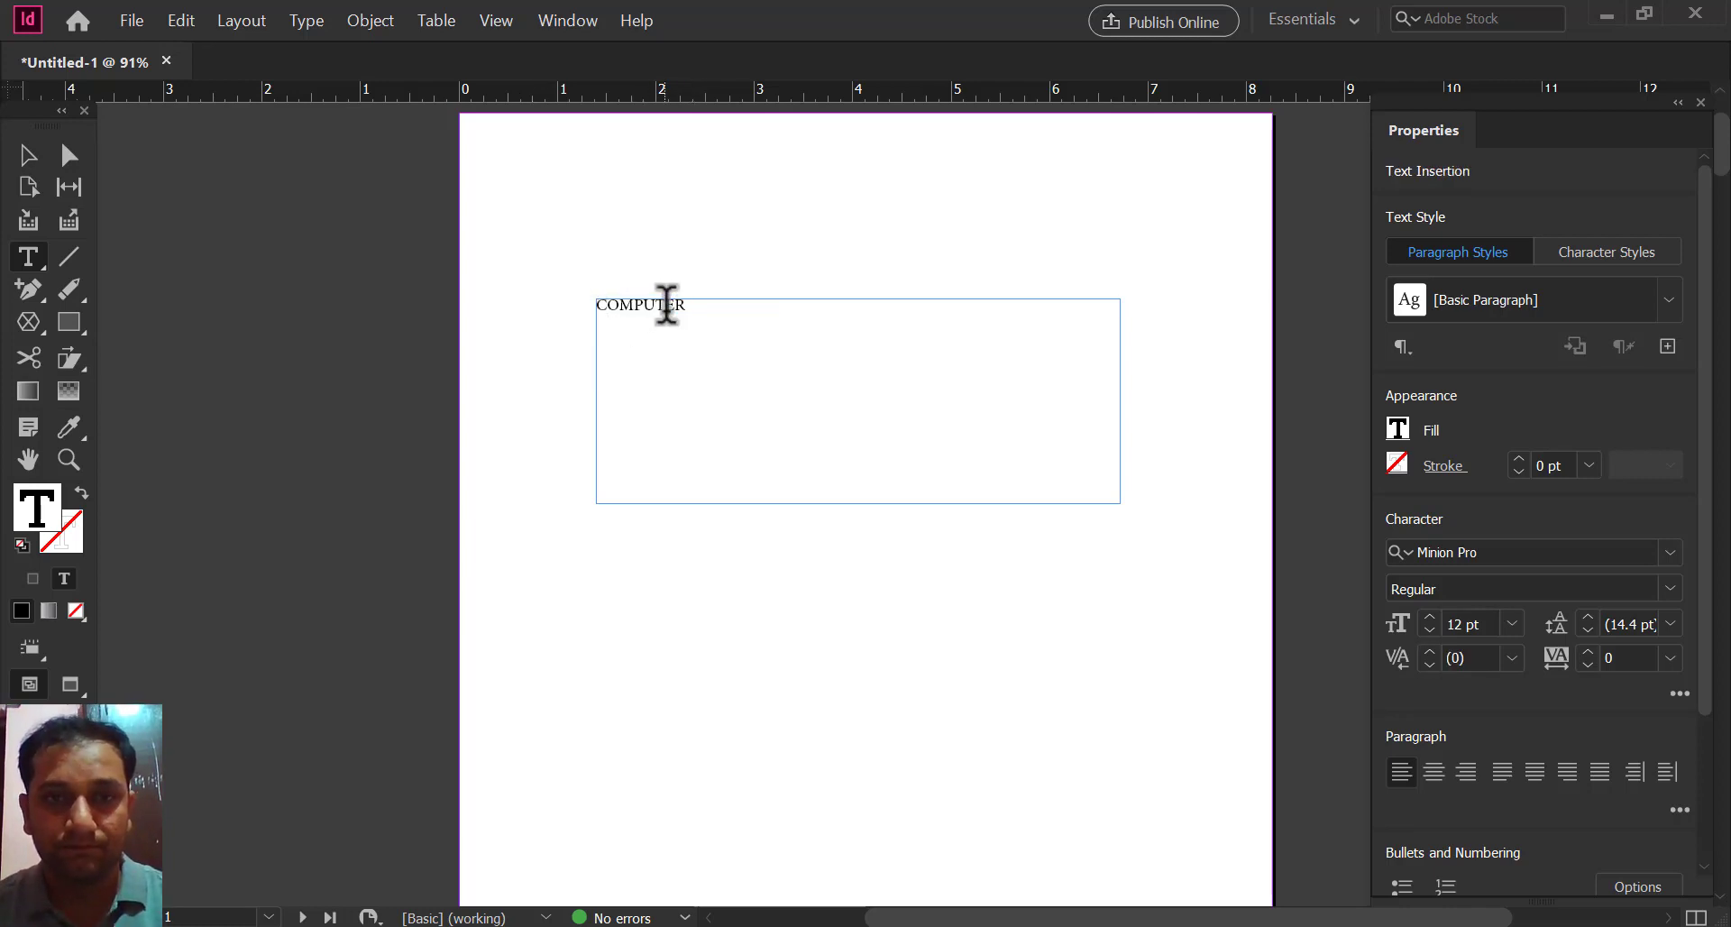
type("F")
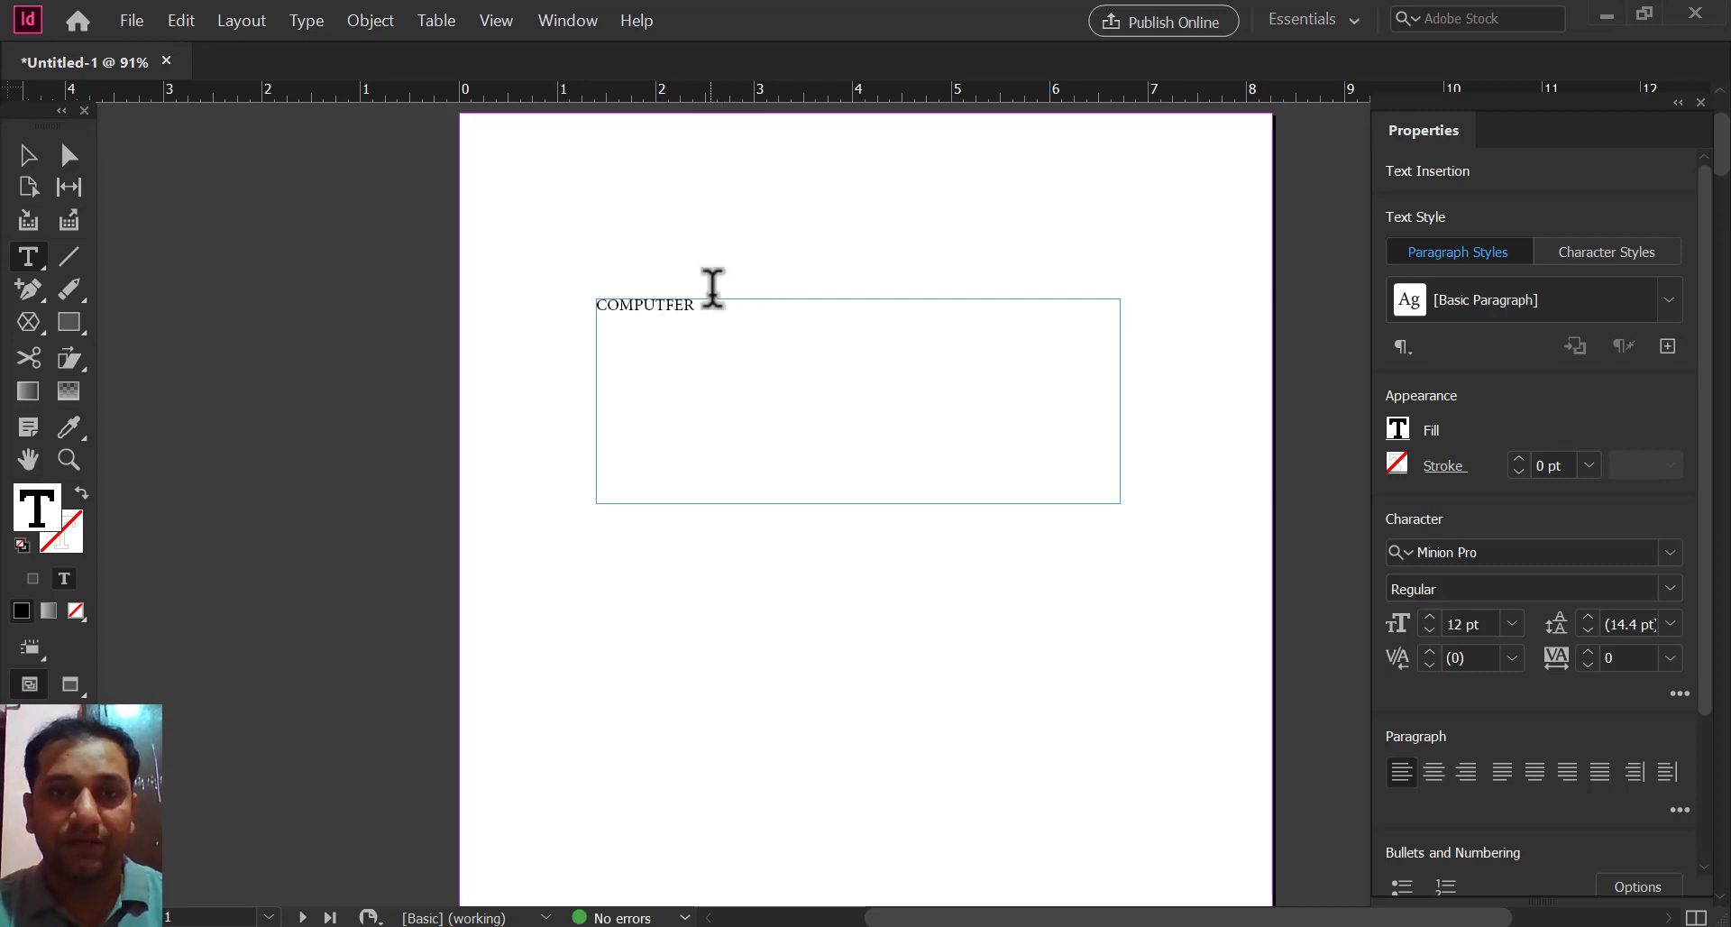
Step: Replace the whole text in the frame with COMPUTER
left_click_drag(708, 305, 503, 251)
type("CO")
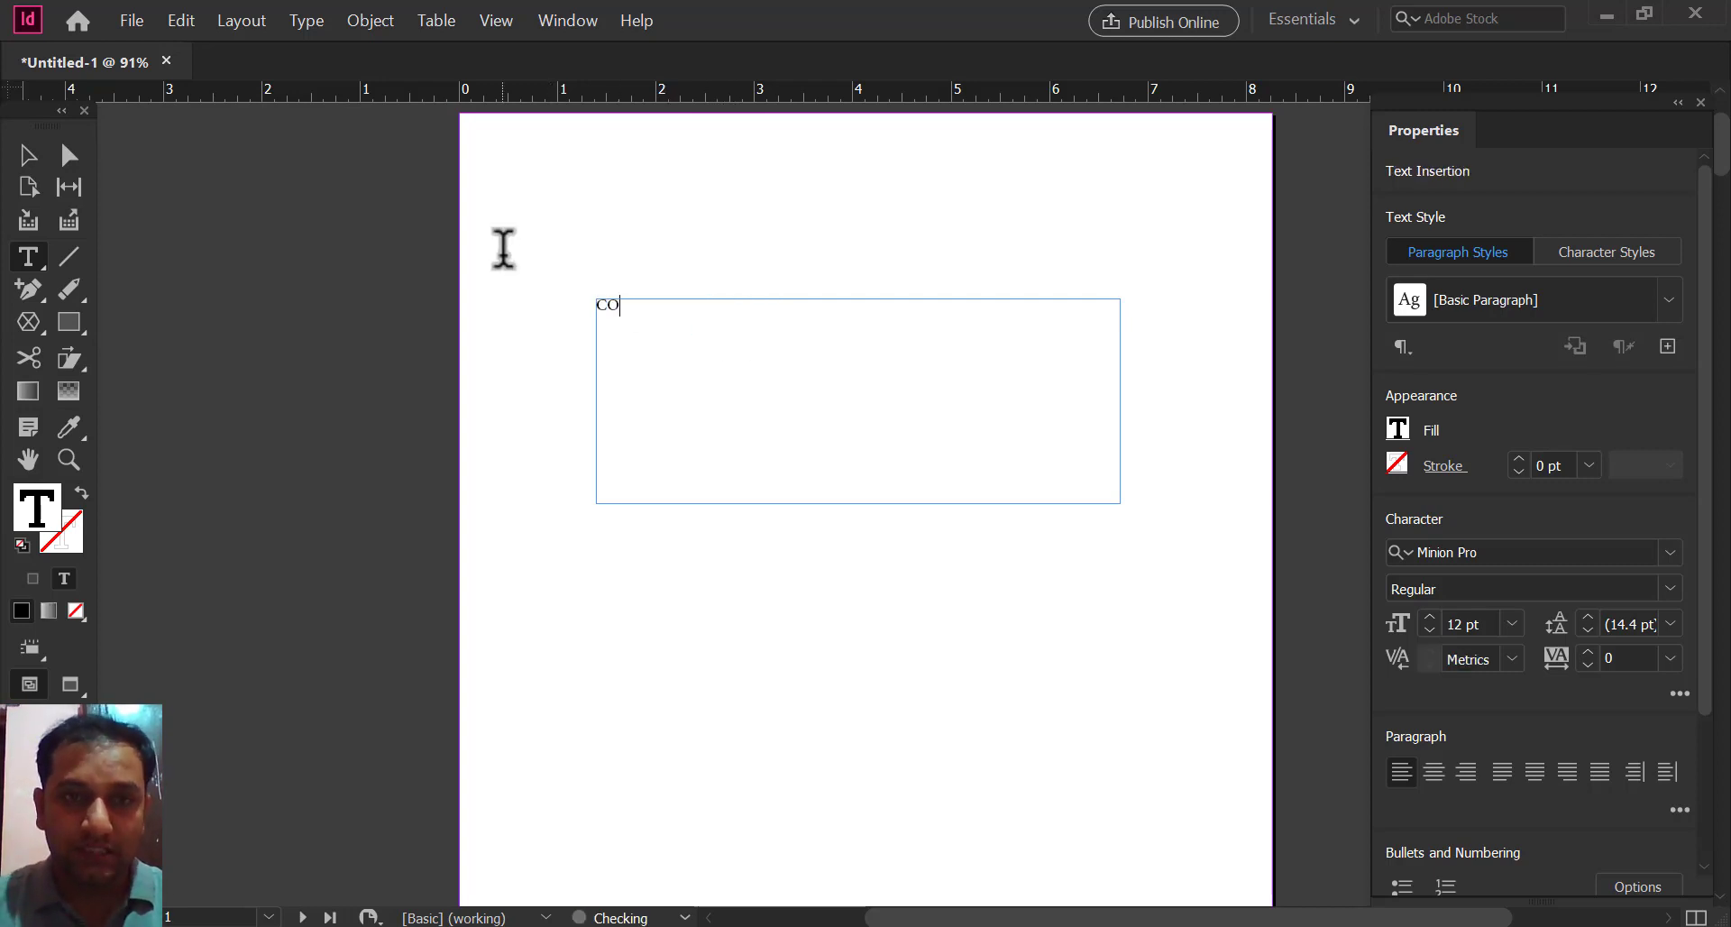
type("MPUTE")
type("R")
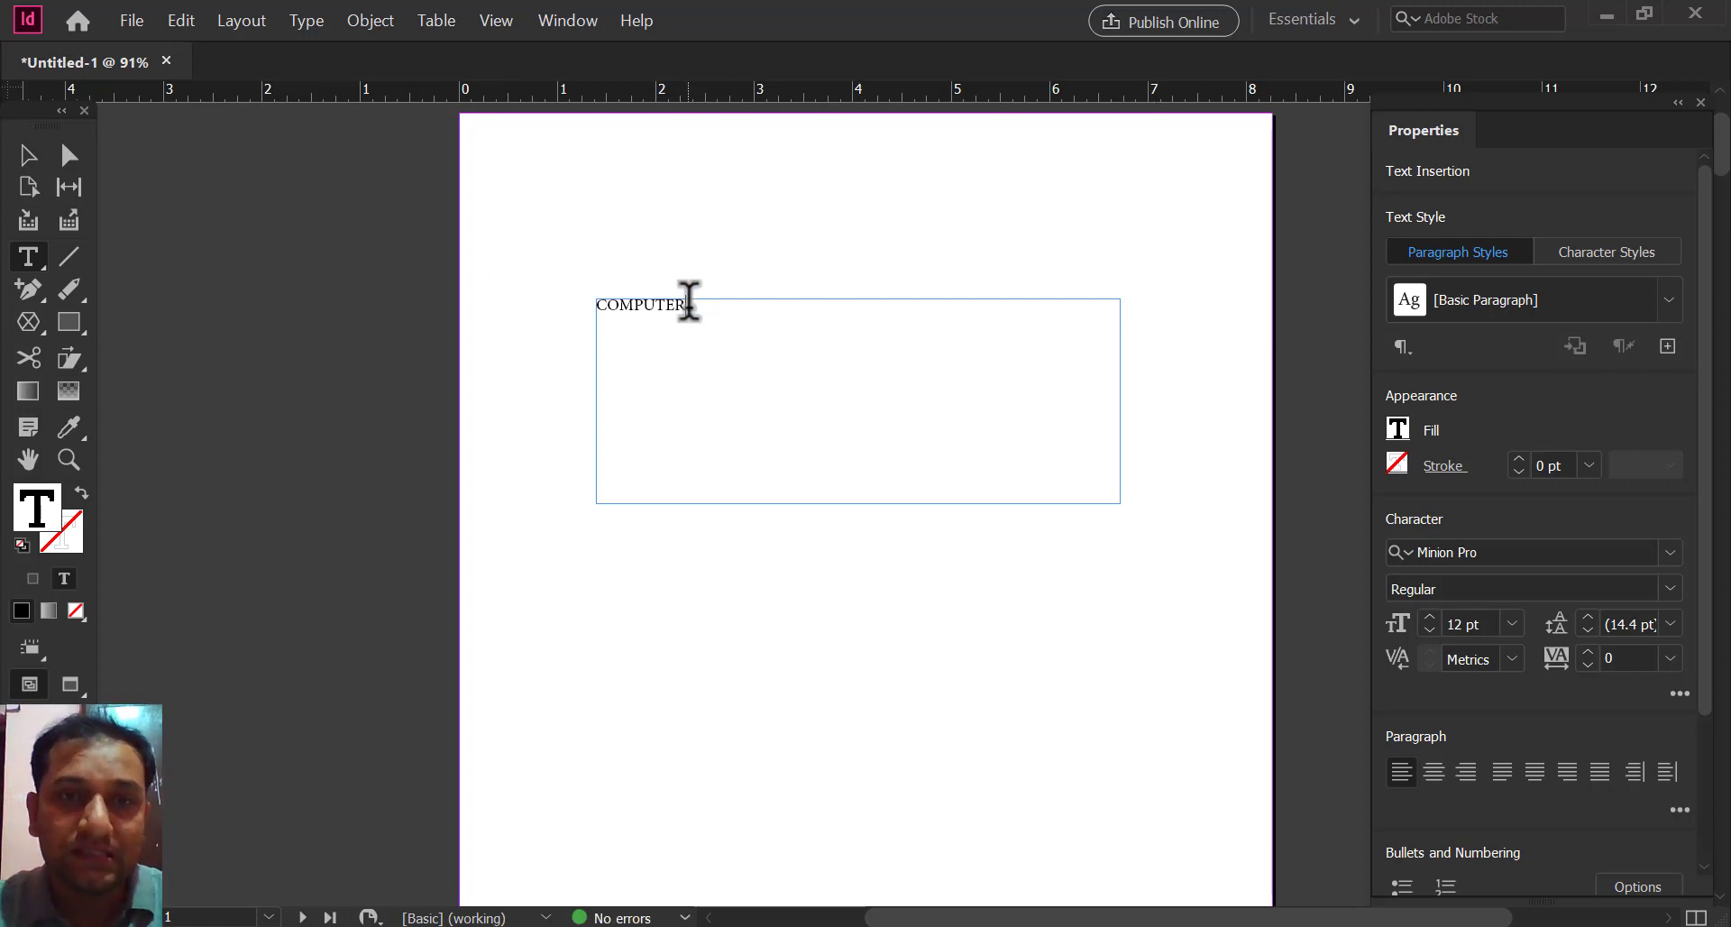
Step: Select the word COMPUTER and apply the [Basic Paragraph] style from the paragraph styles
left_click_drag(688, 305, 534, 296)
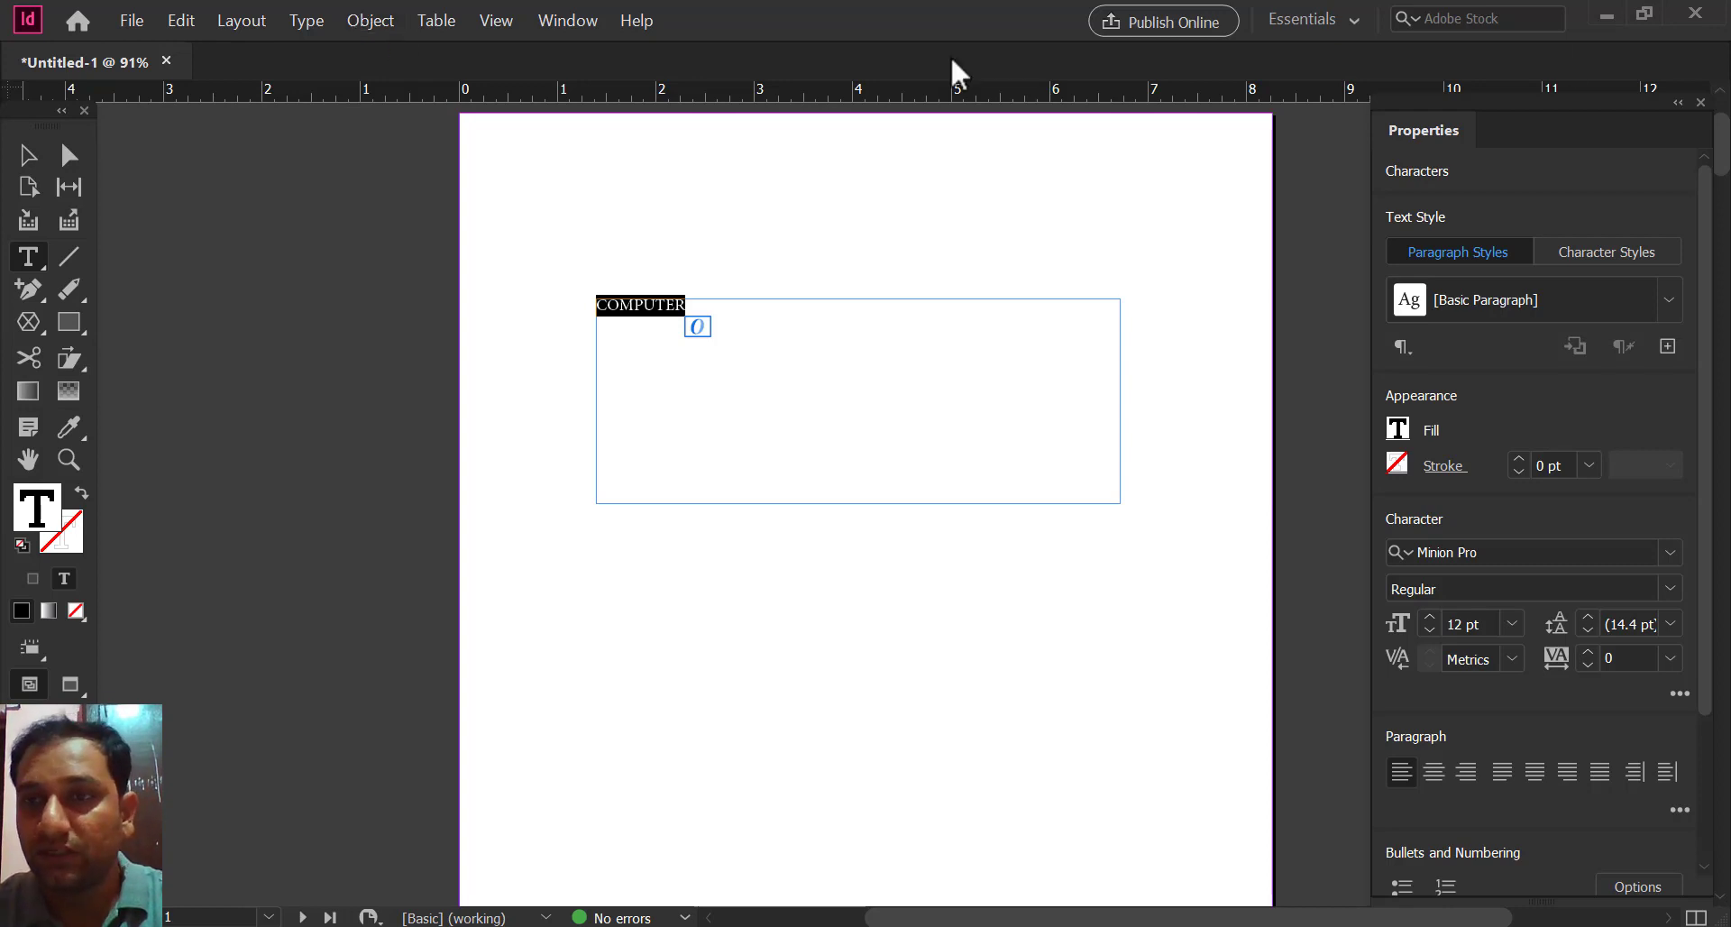
left_click(1670, 302)
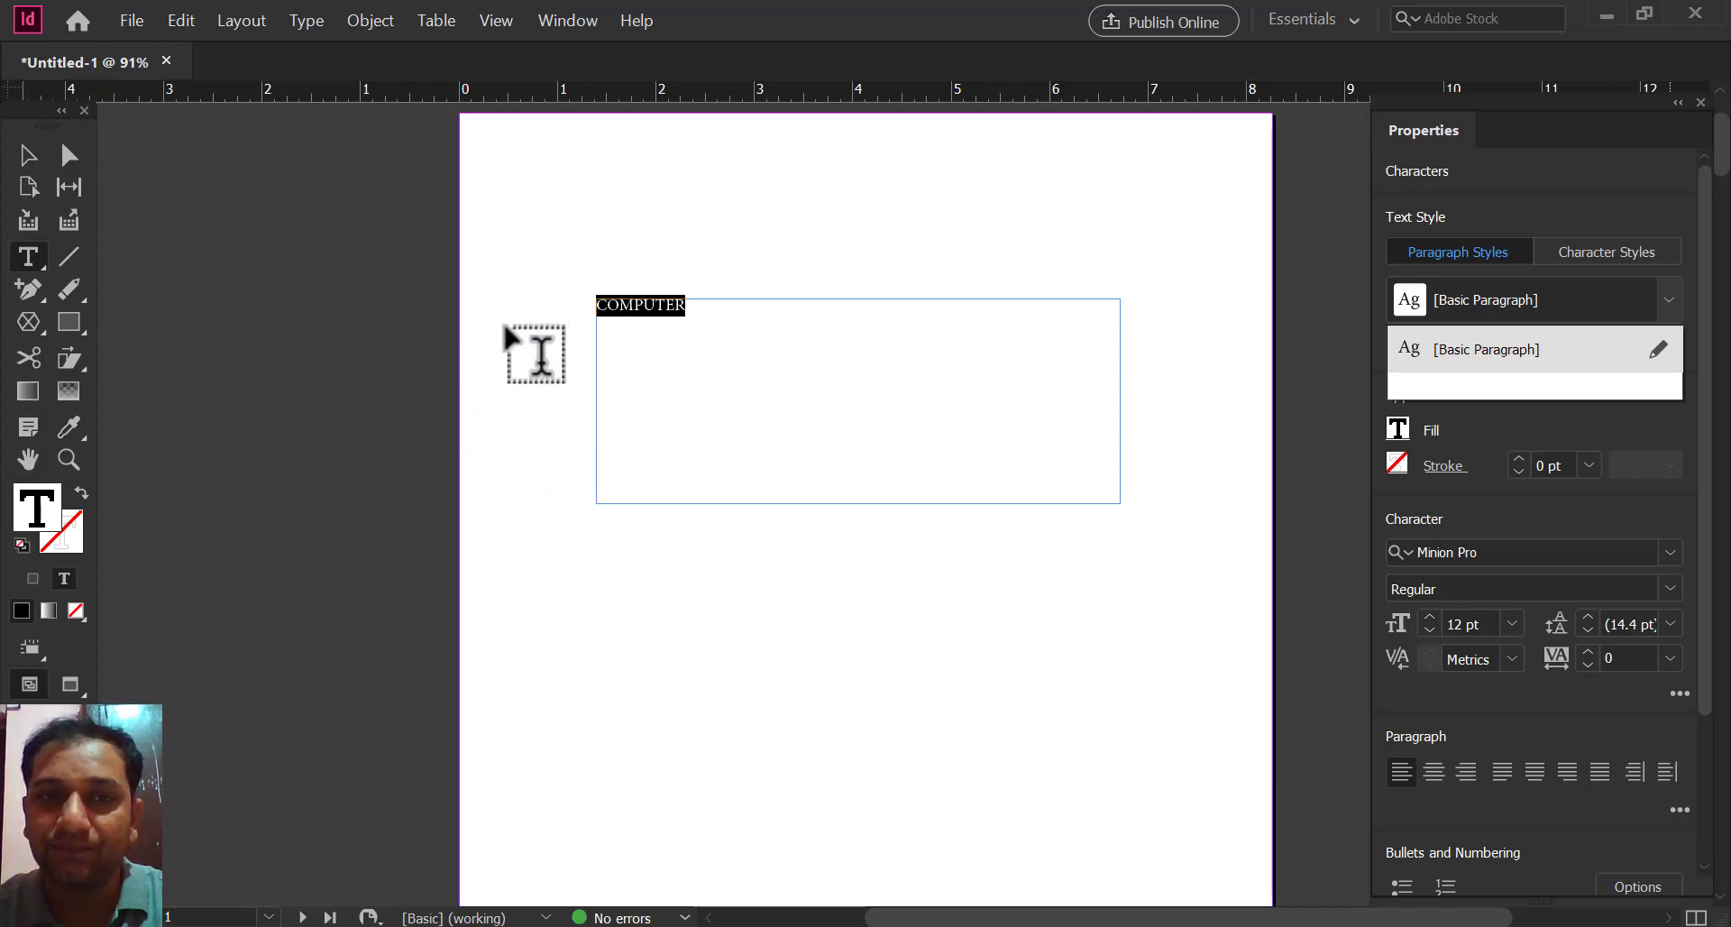
left_click(1558, 353)
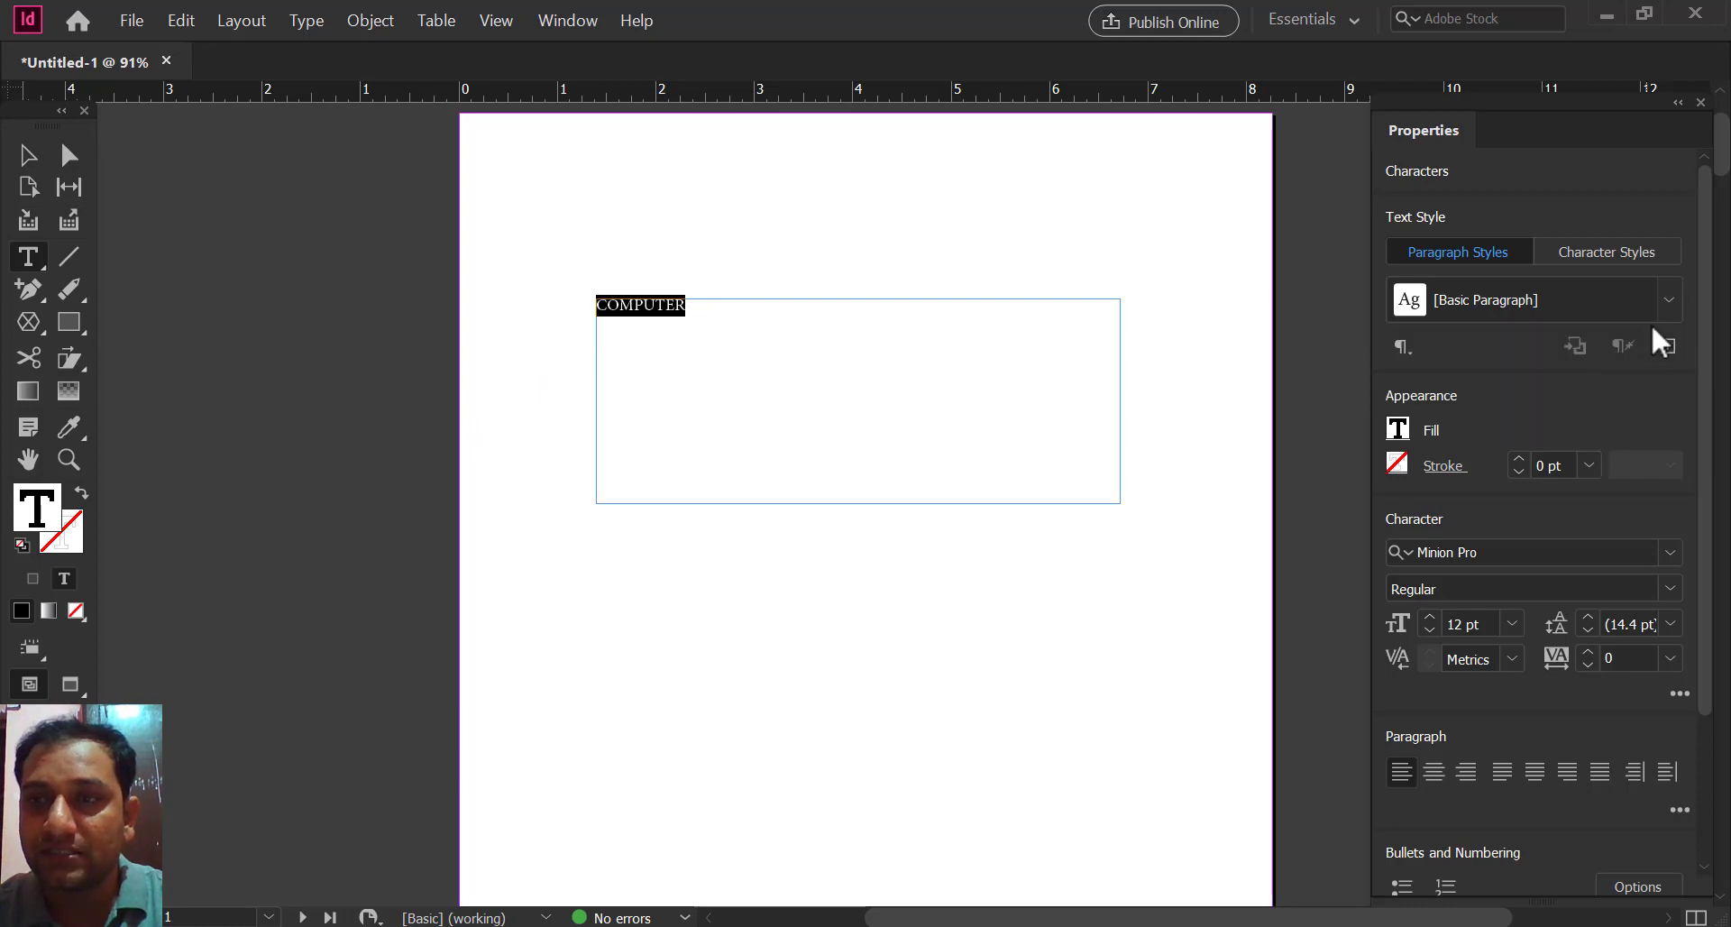
left_click(1661, 306)
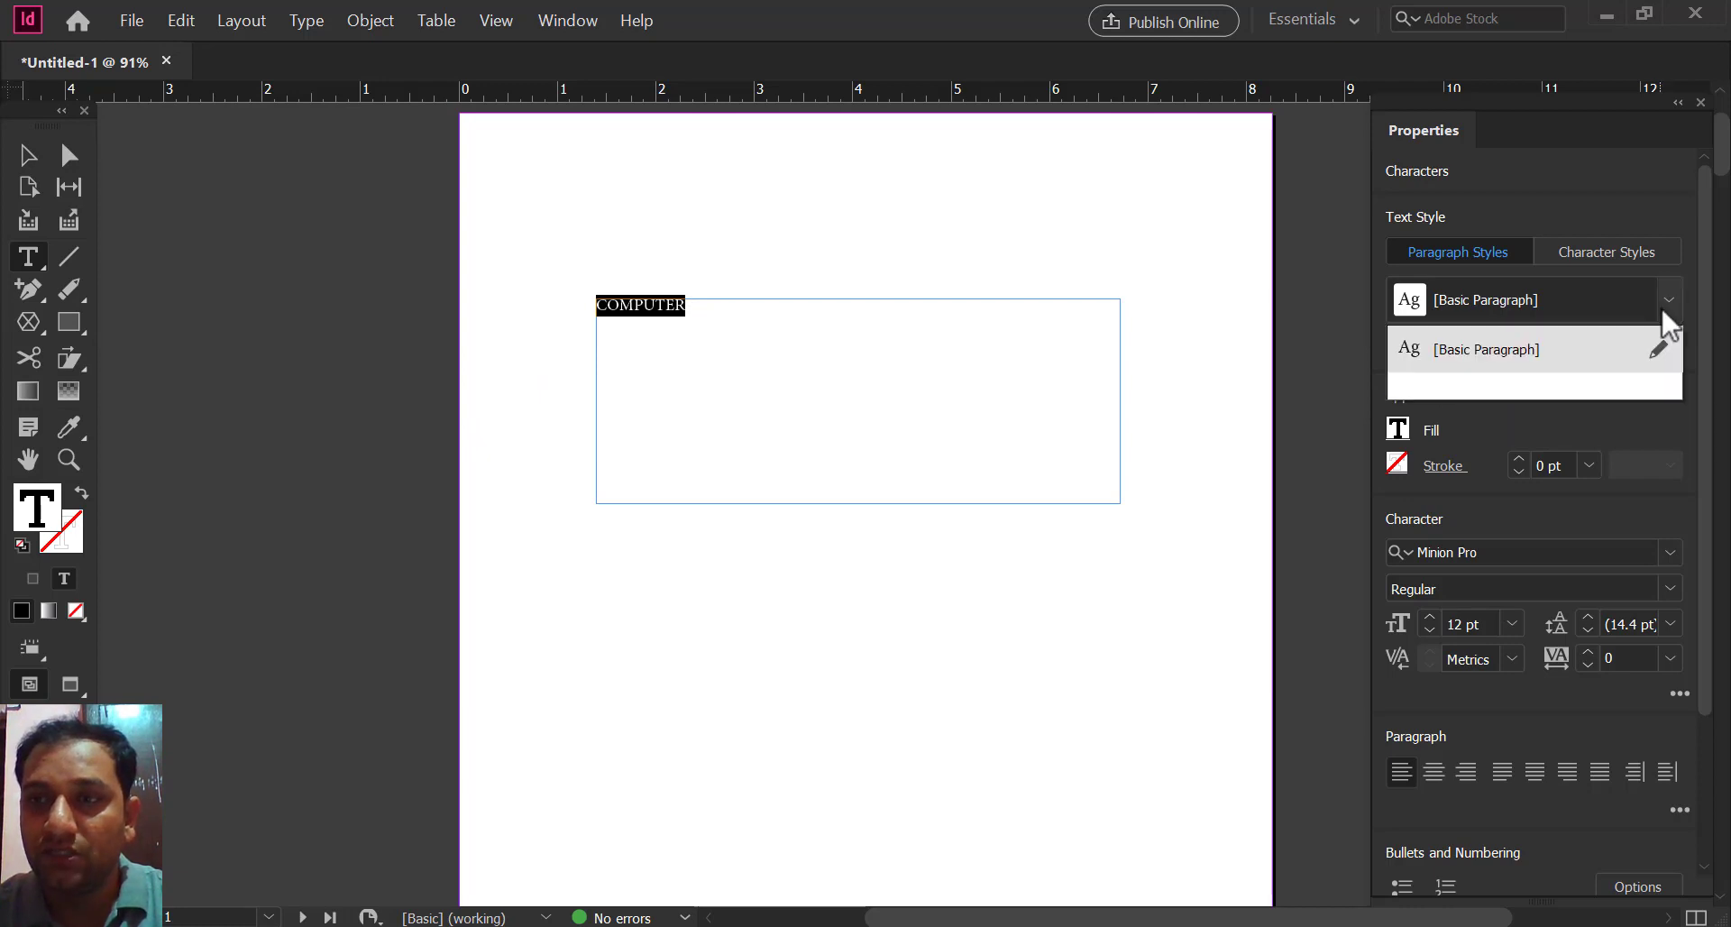
left_click(1553, 365)
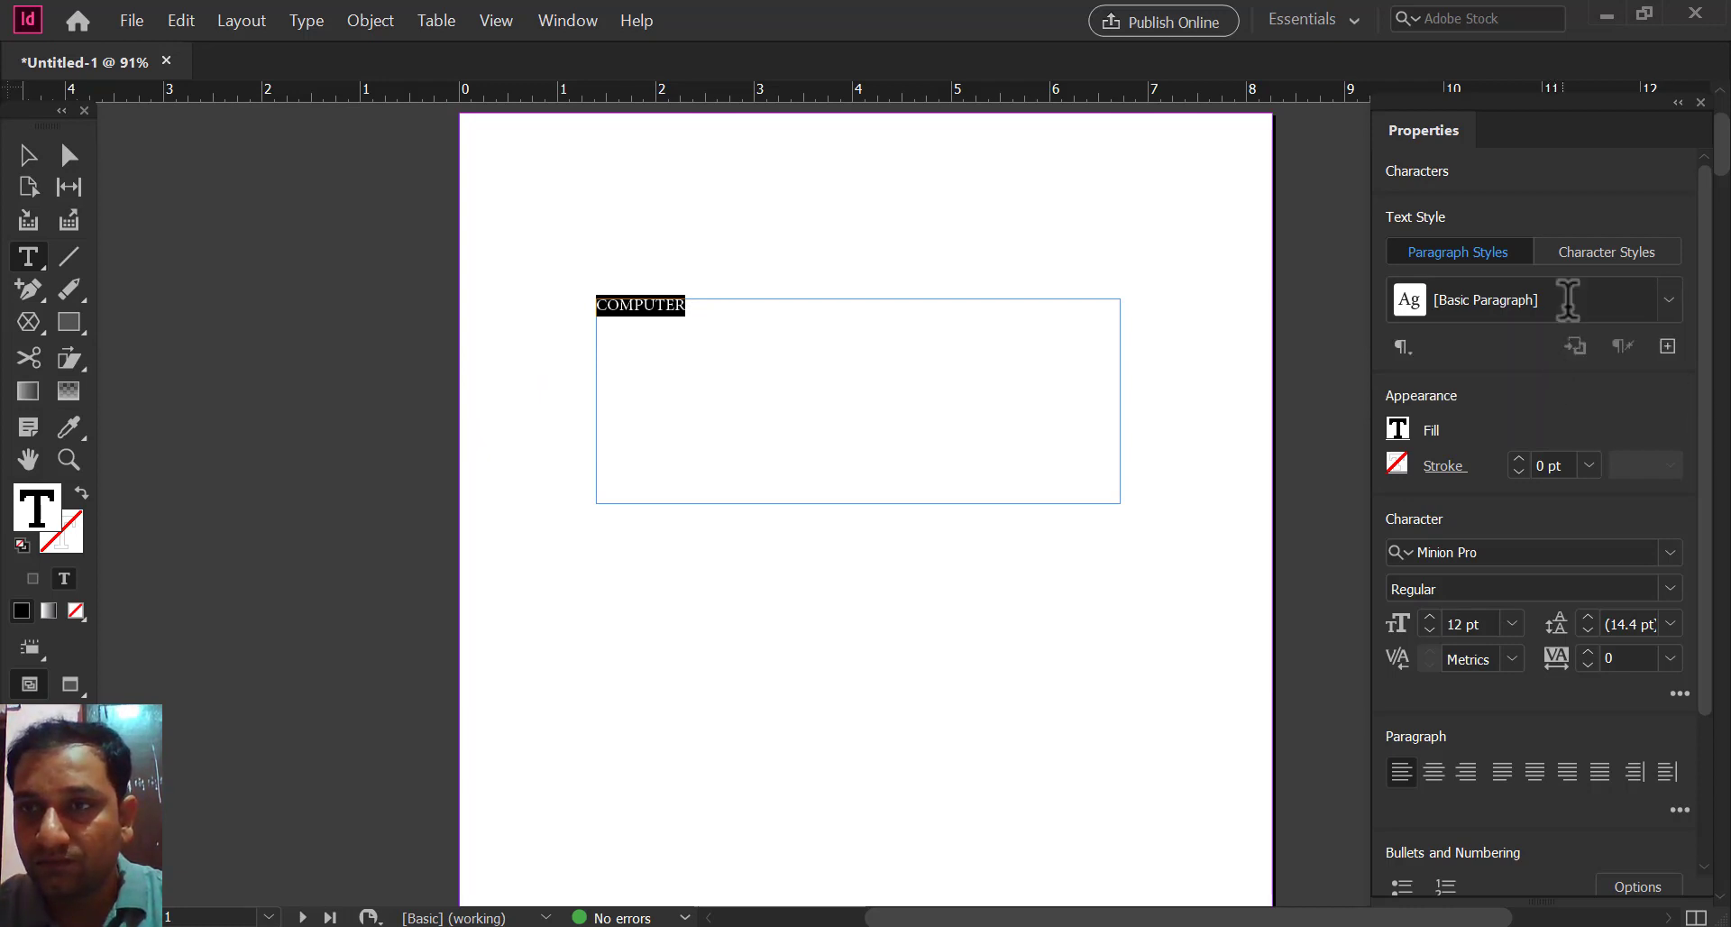
Step: Check which character styles are available for the selected word COMPUTER
left_click(1630, 251)
left_click(1648, 299)
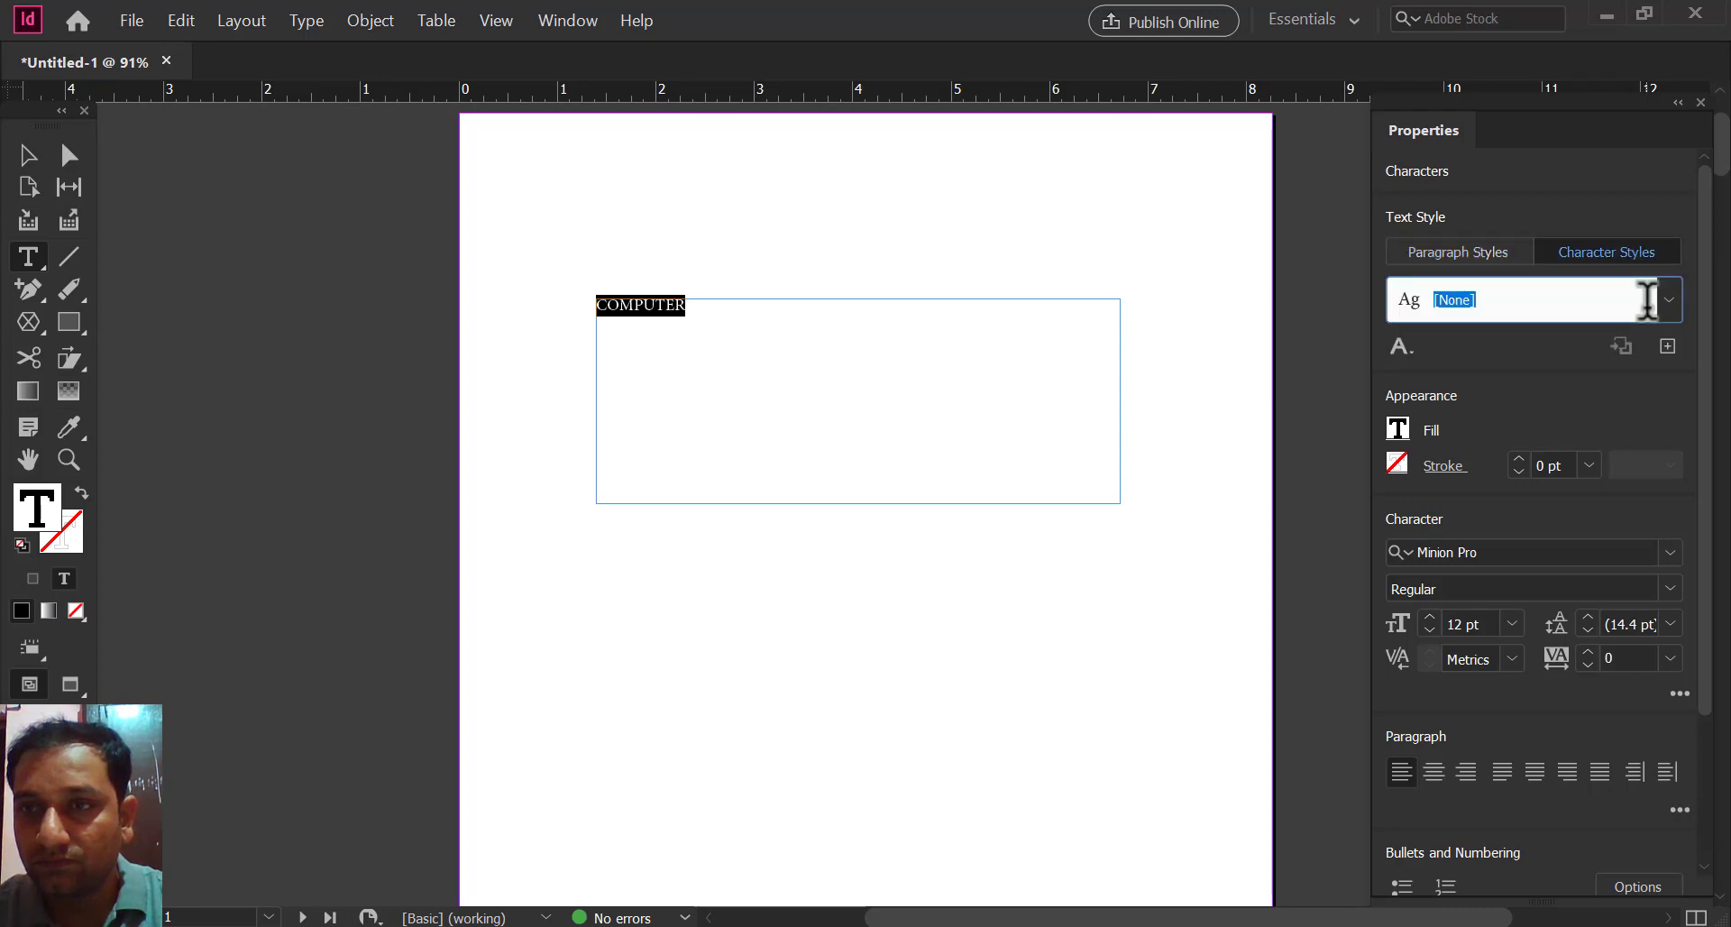
left_click(1671, 300)
left_click(1671, 300)
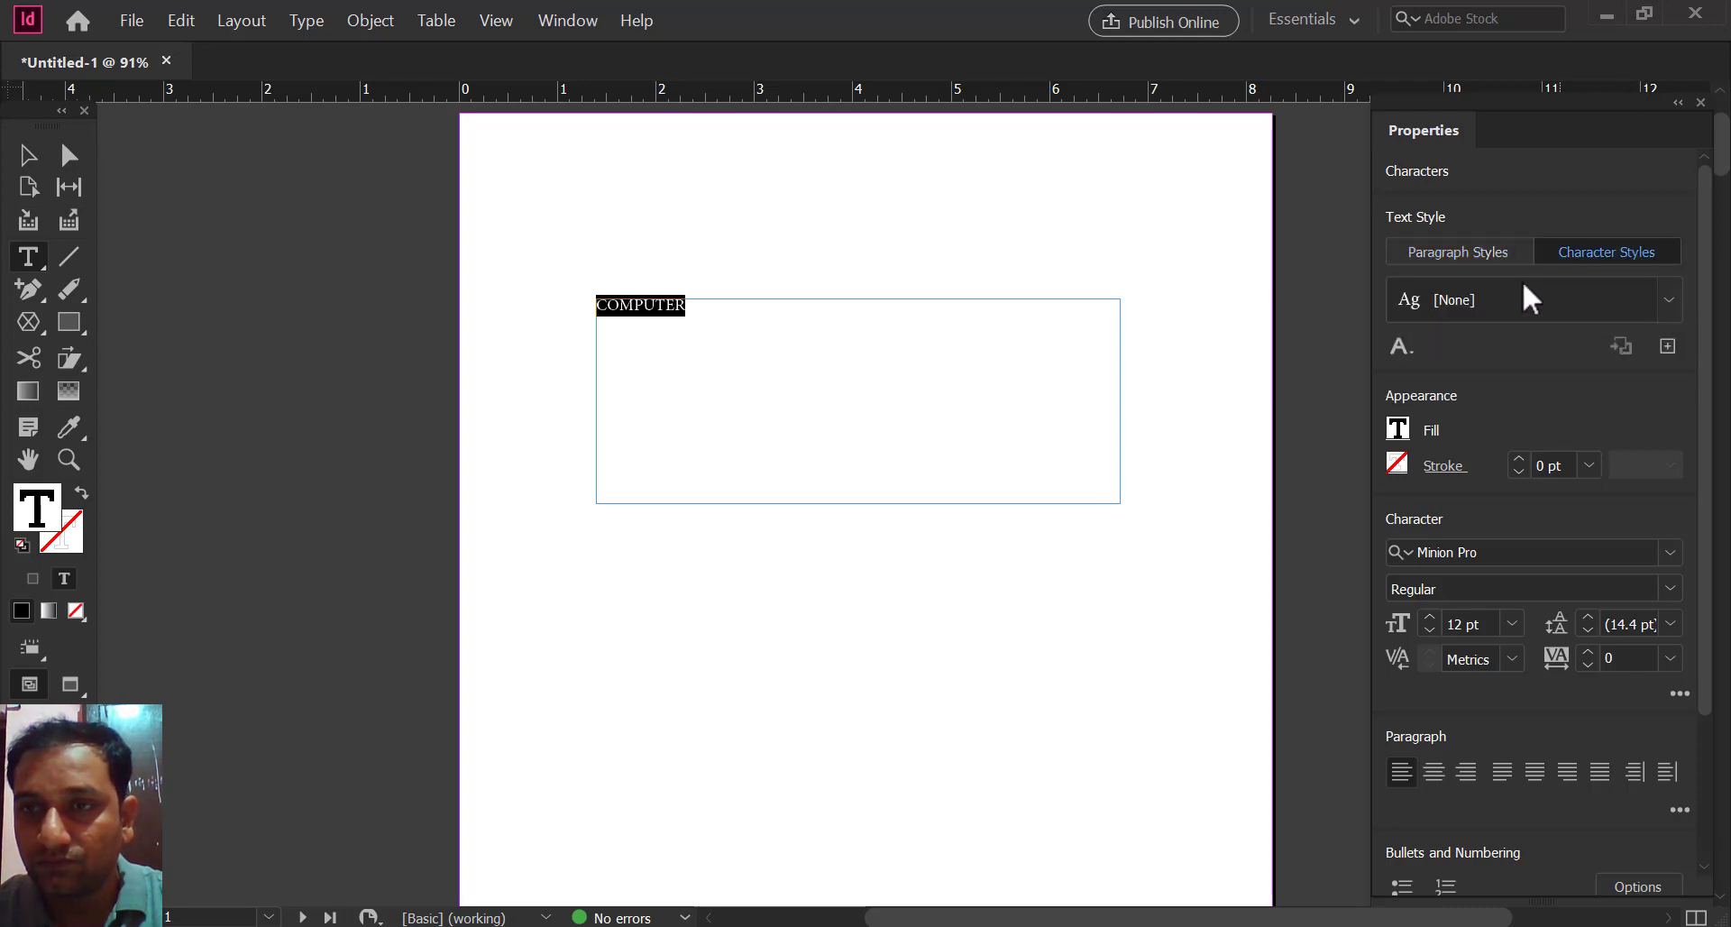
left_click(1530, 298)
left_click(1492, 253)
left_click_drag(1566, 247, 266, 152)
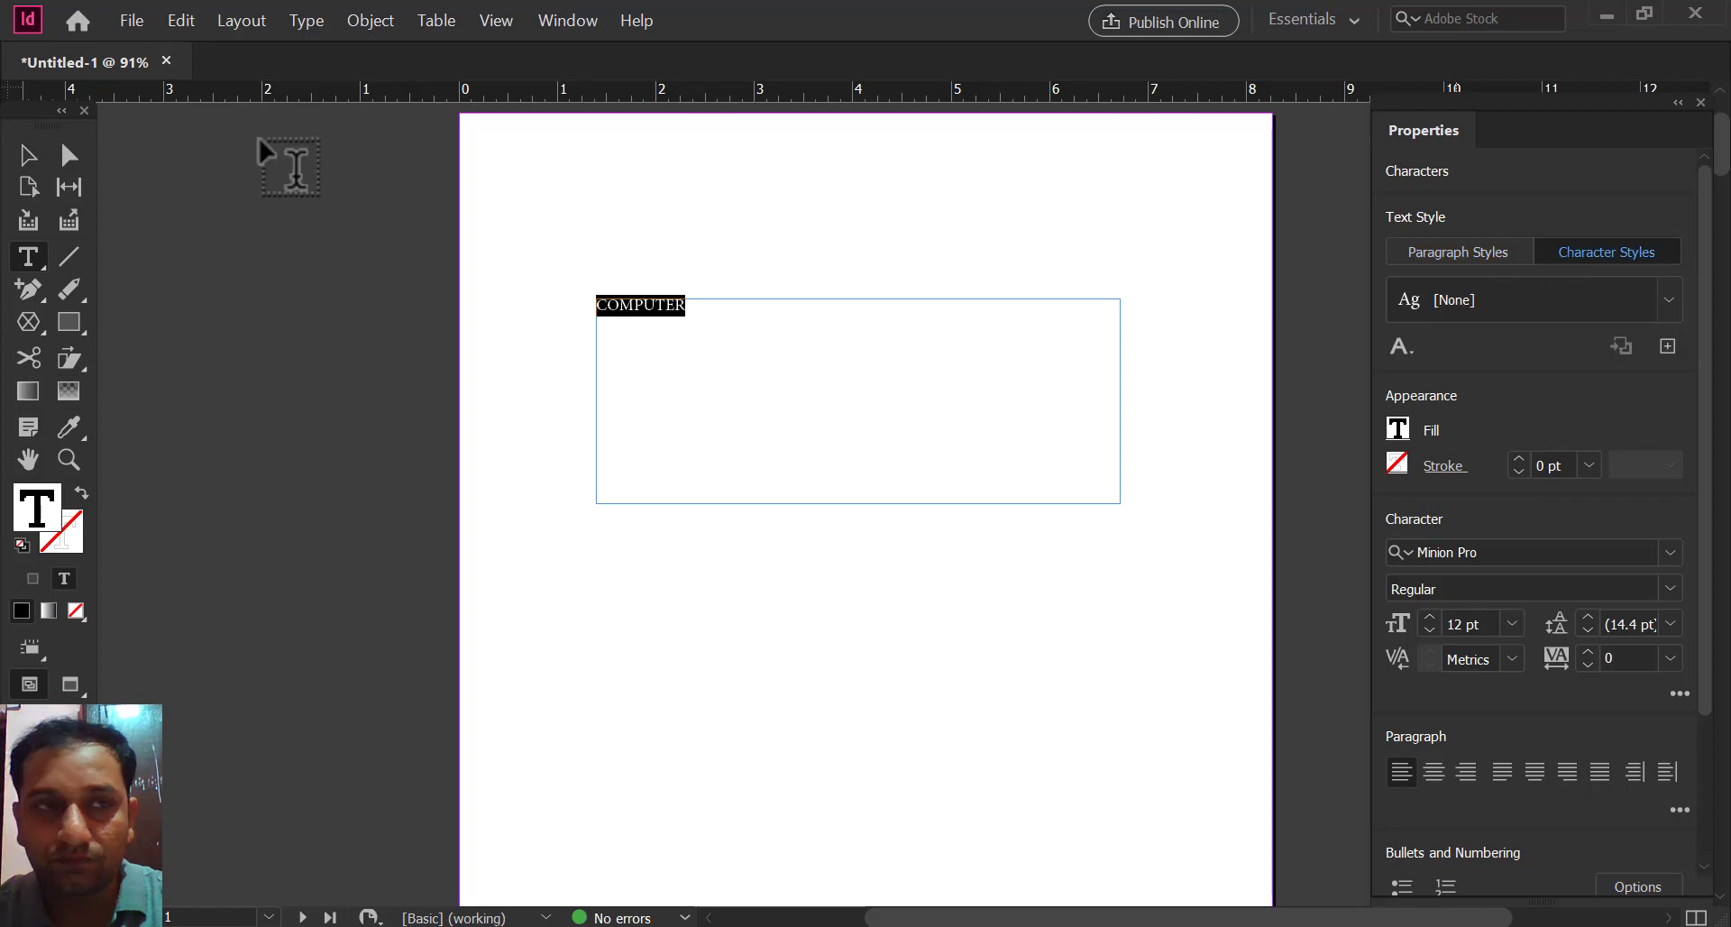
Step: Deselect everything, select the text frame, and reselect the word COMPUTER inside it for editing
left_click(28, 155)
key("ctrl+shift+a")
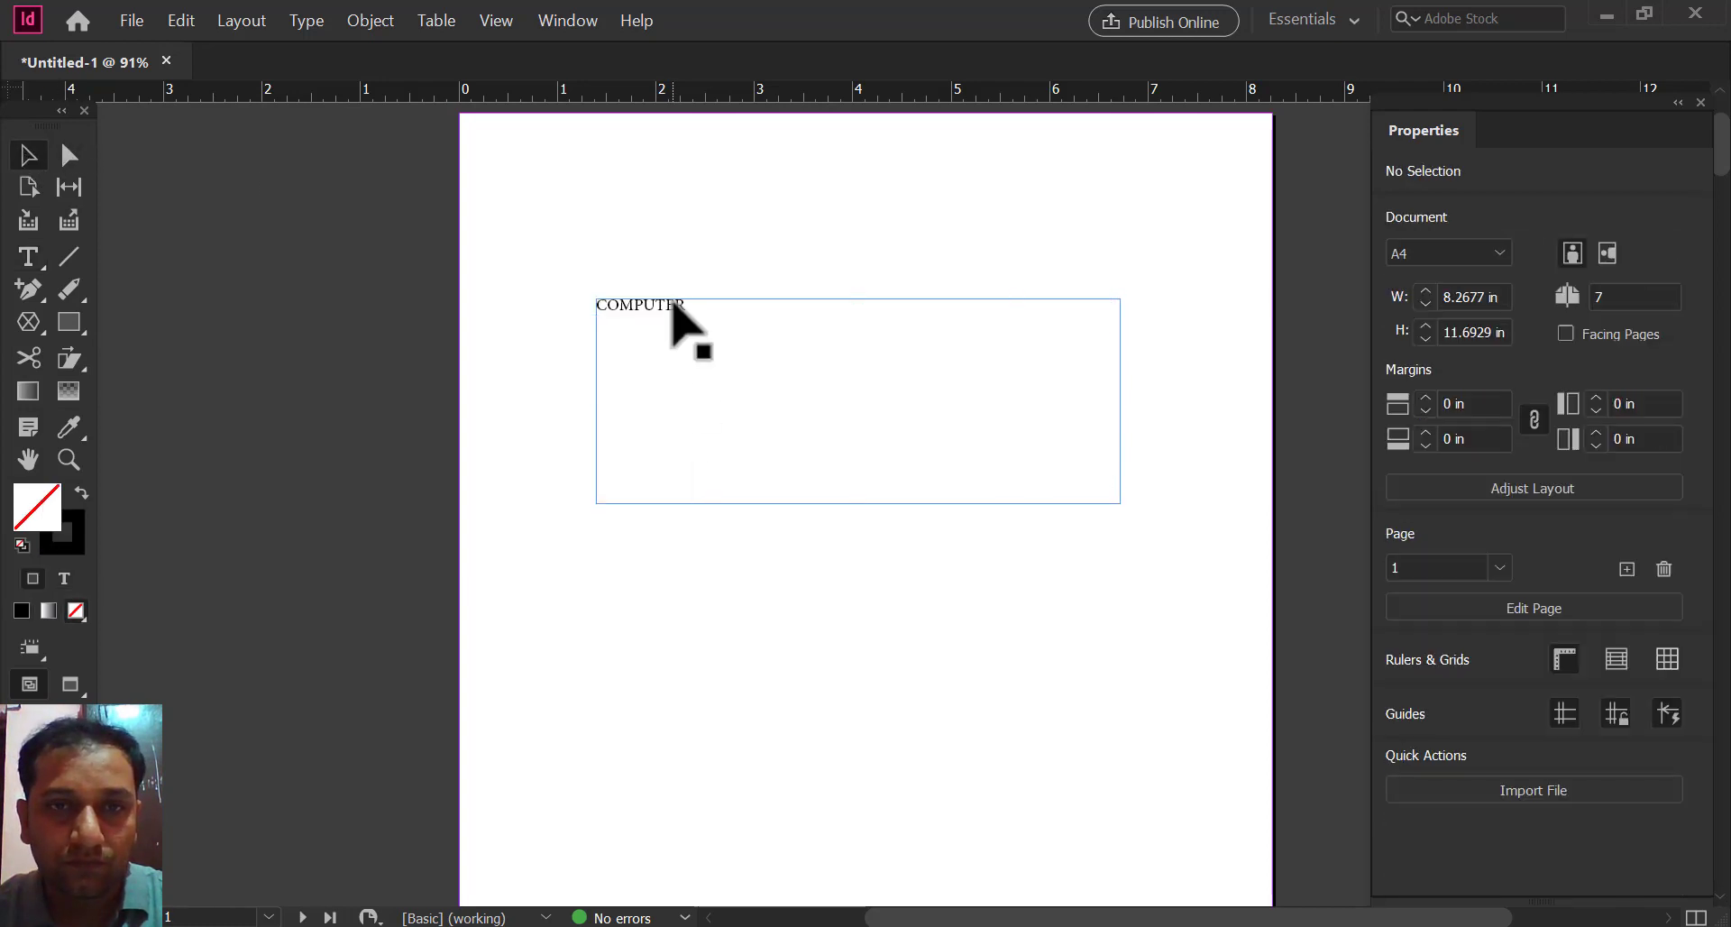
left_click(673, 305)
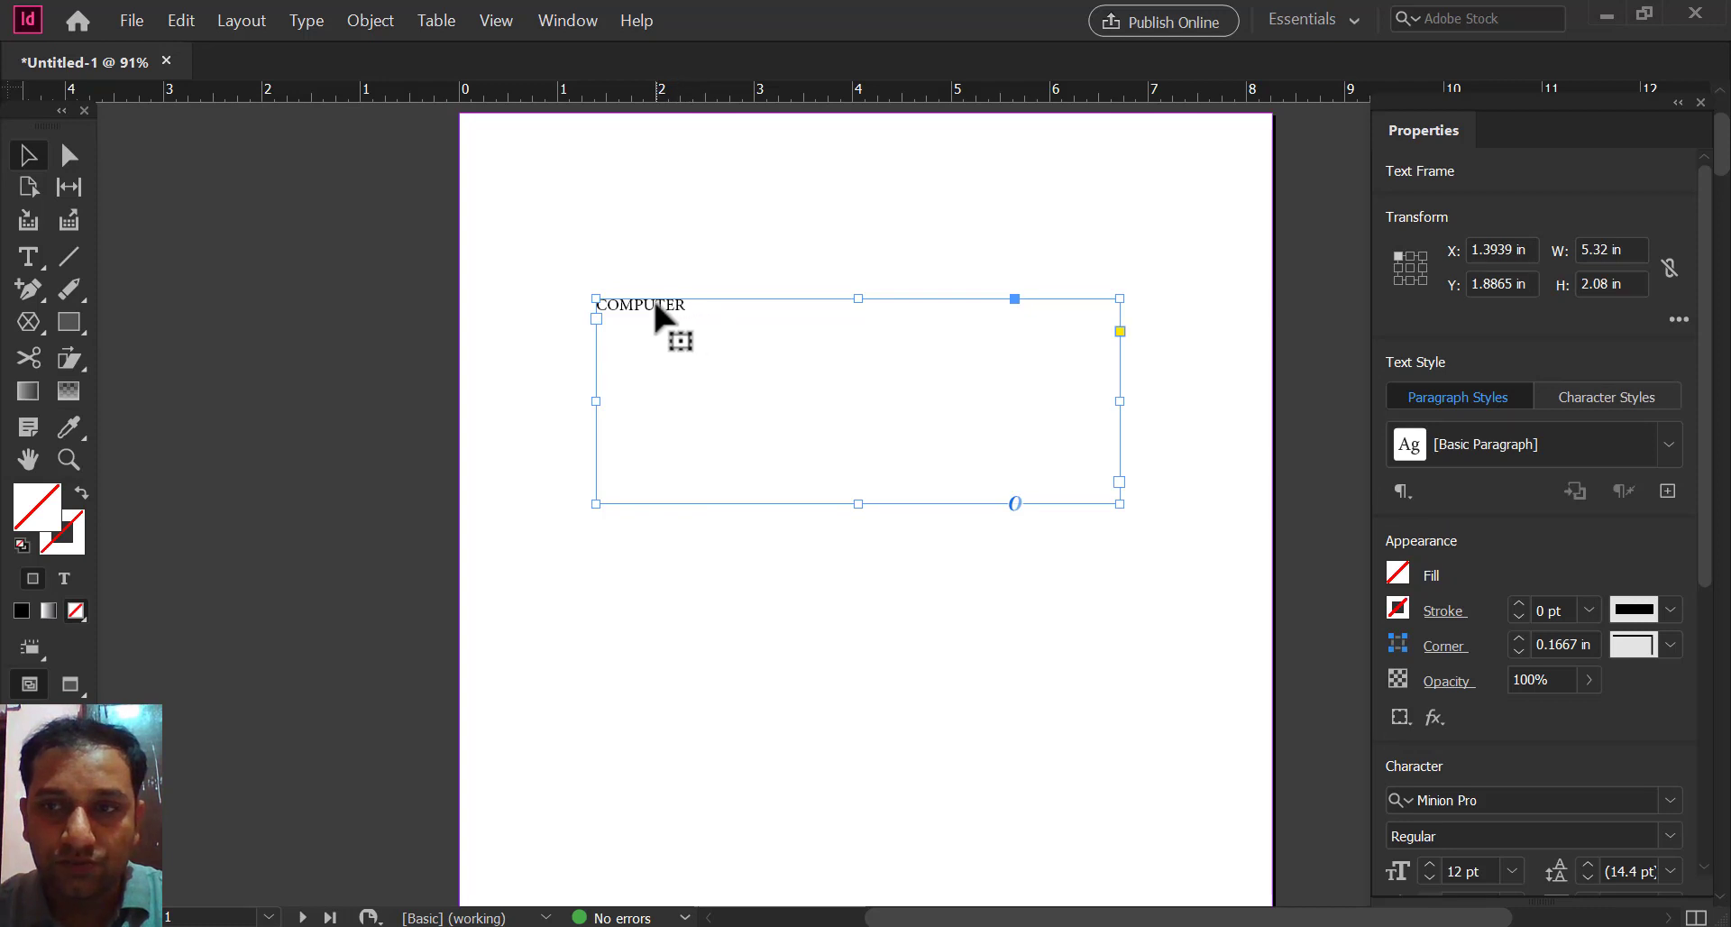
double_click(656, 305)
double_click(678, 303)
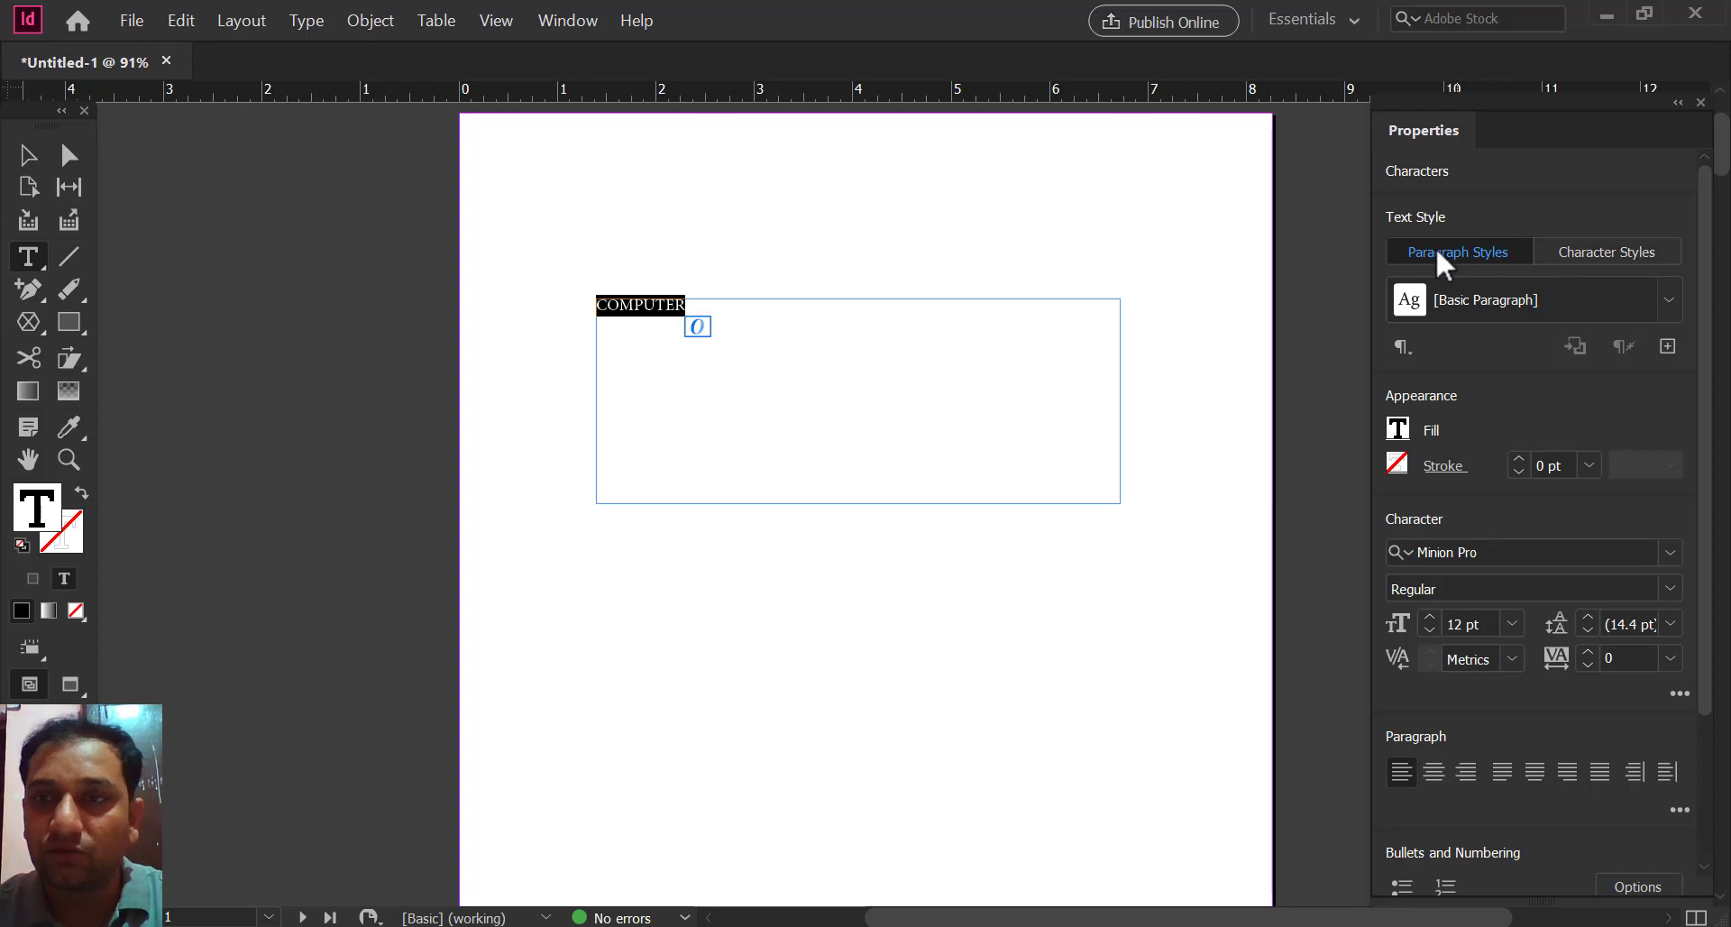
left_click_drag(1437, 253, 1425, 184)
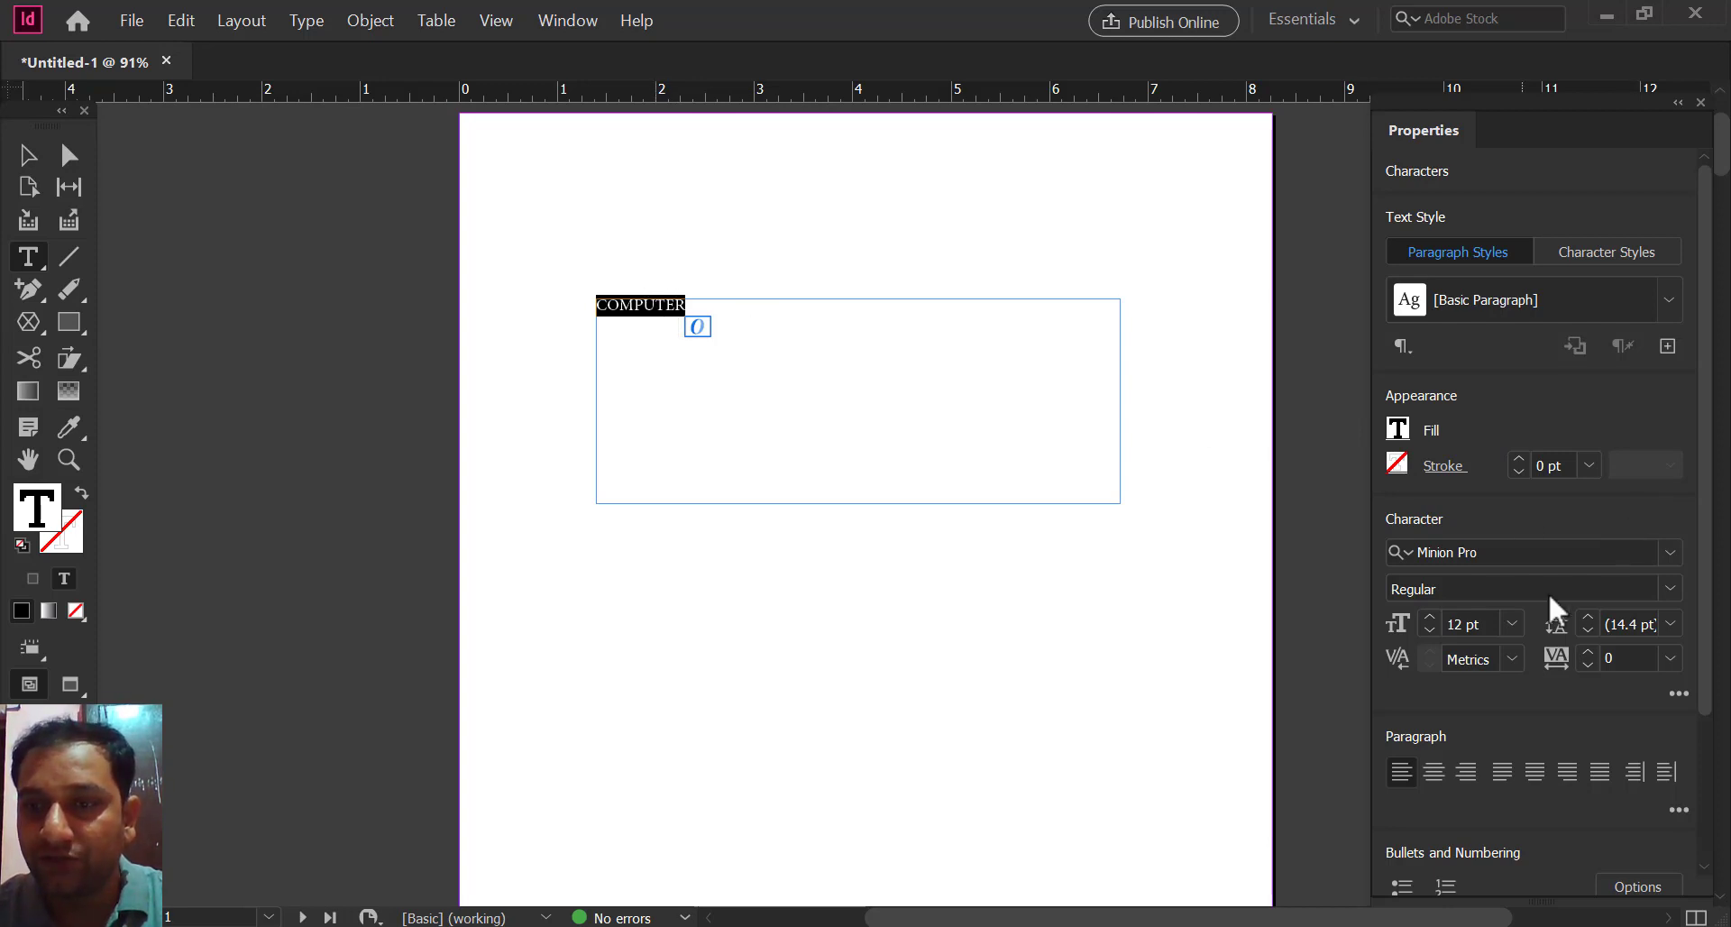
Step: Try font sizes of 24 pt, 72 pt and 200 pt on the selected word COMPUTER
left_click(1504, 623)
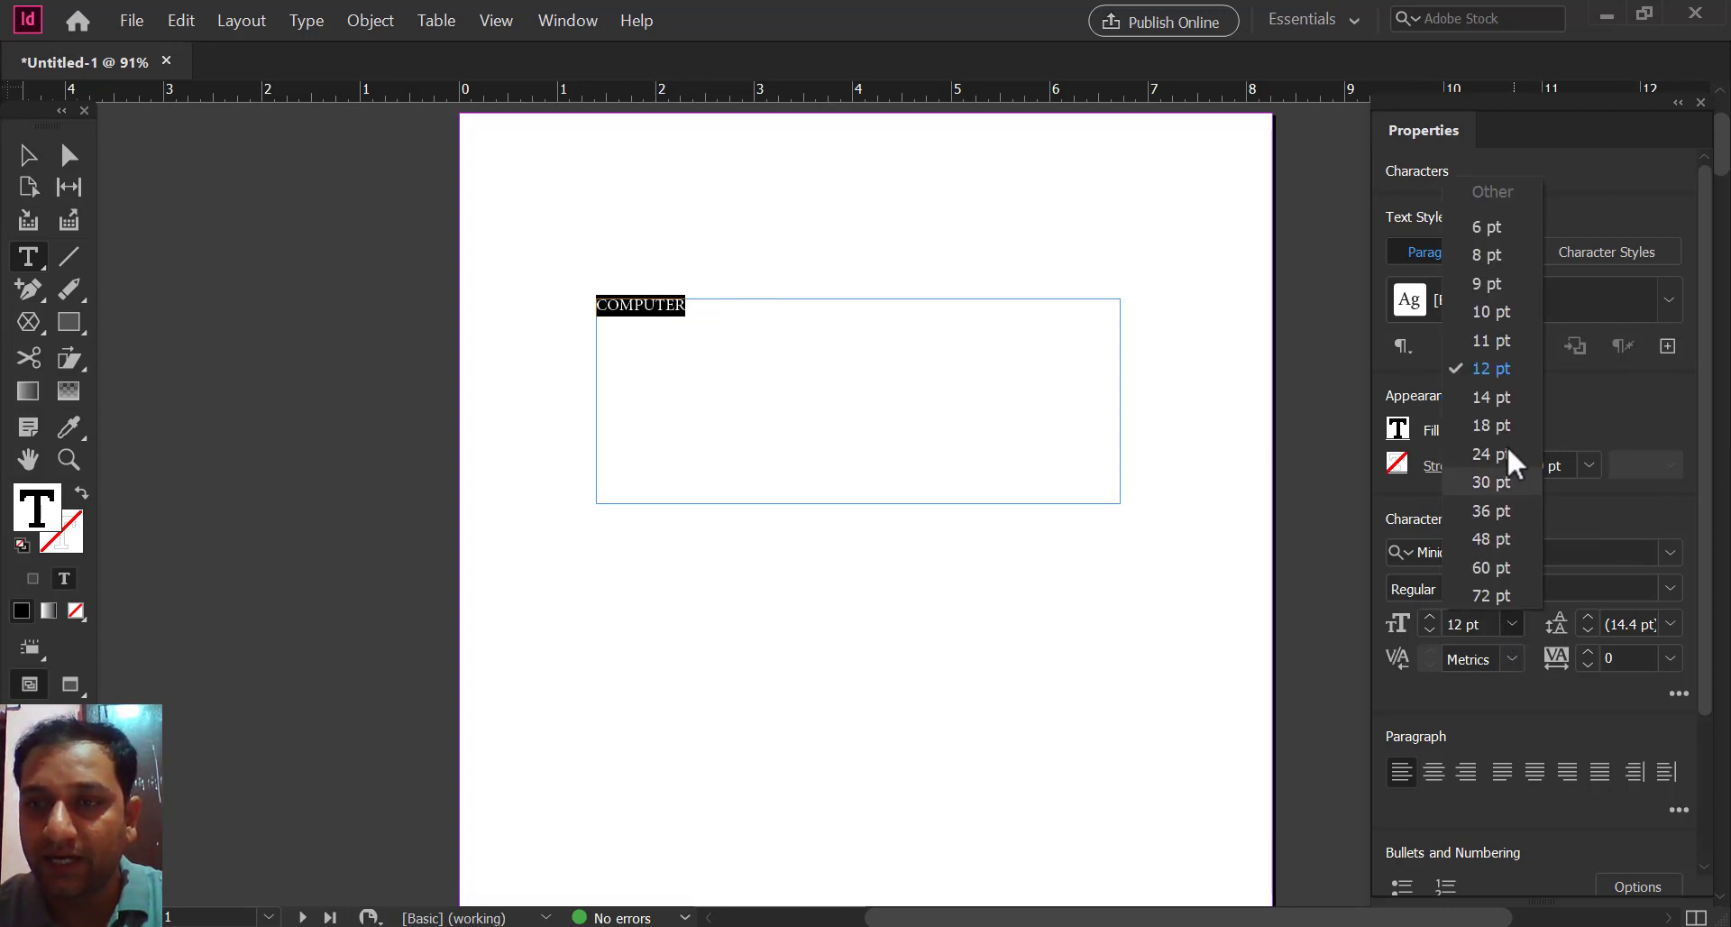
left_click(1508, 451)
left_click(1513, 623)
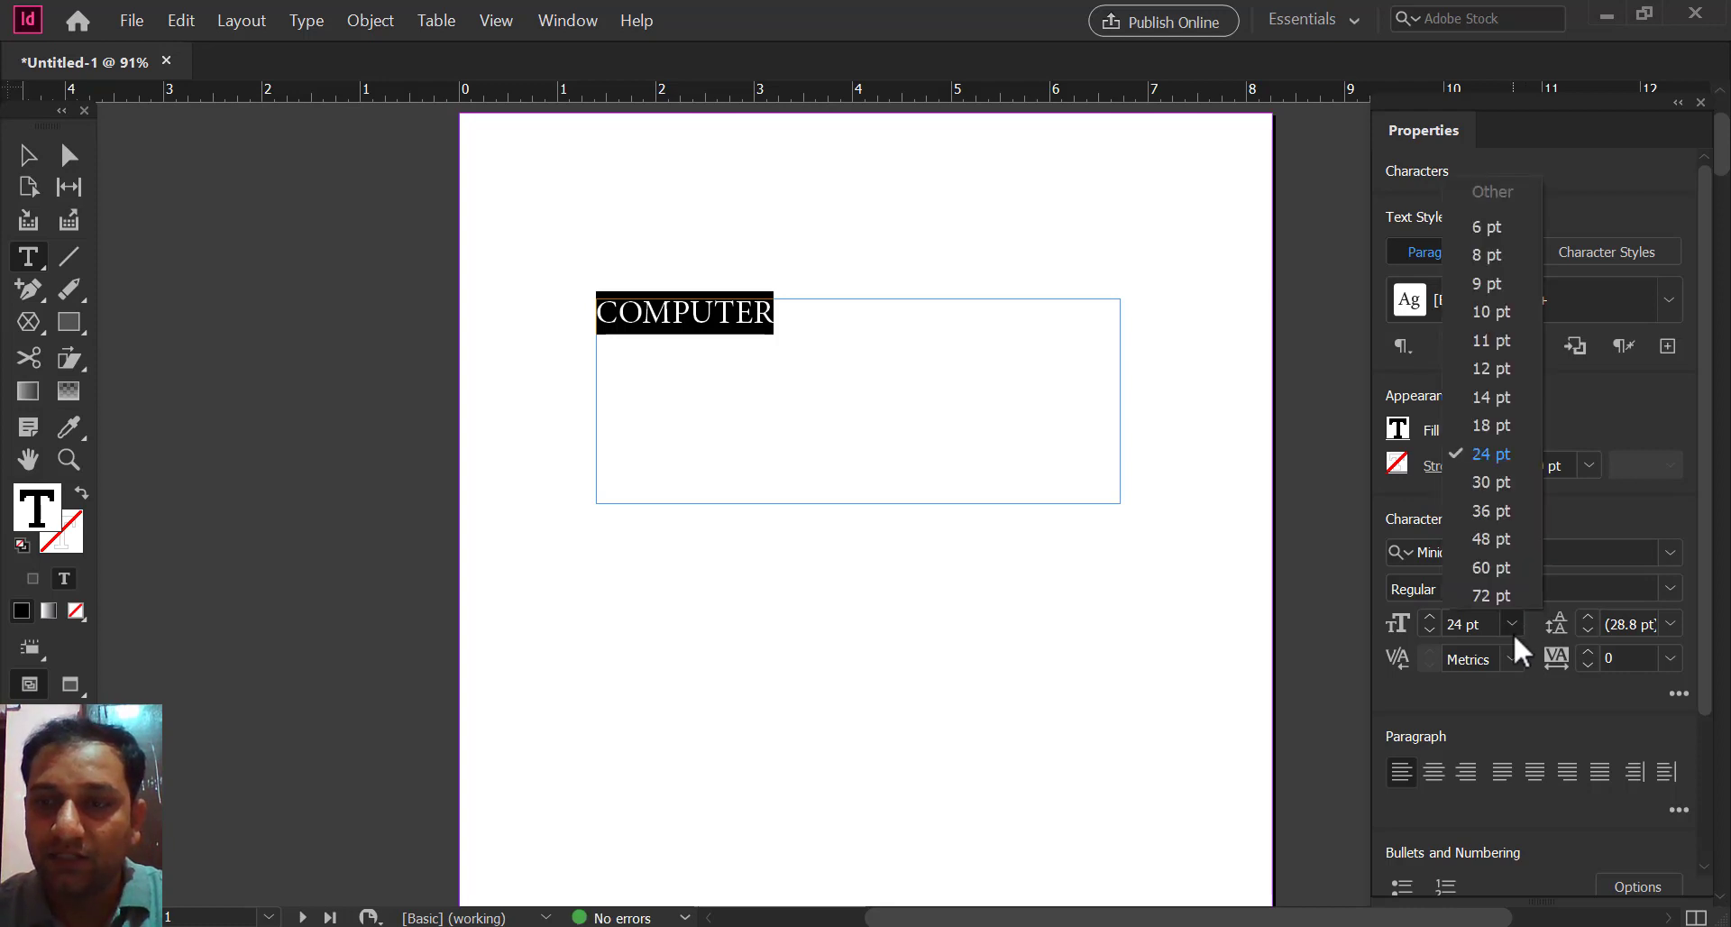
left_click(1502, 597)
left_click(1393, 619)
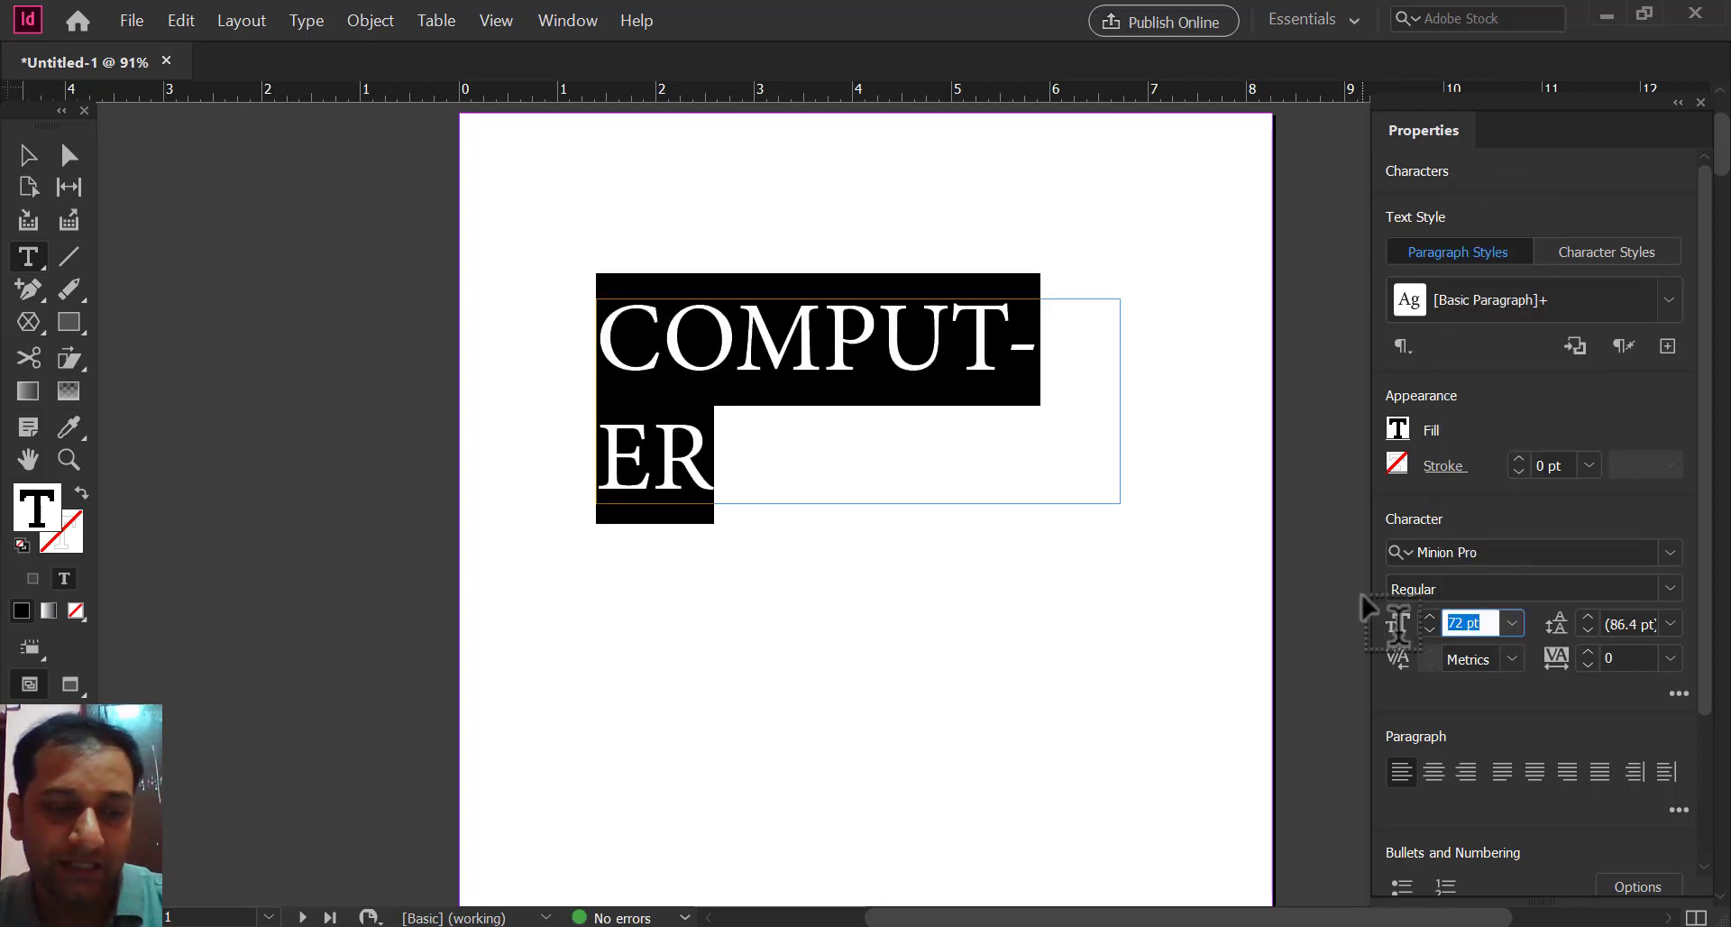
type("200")
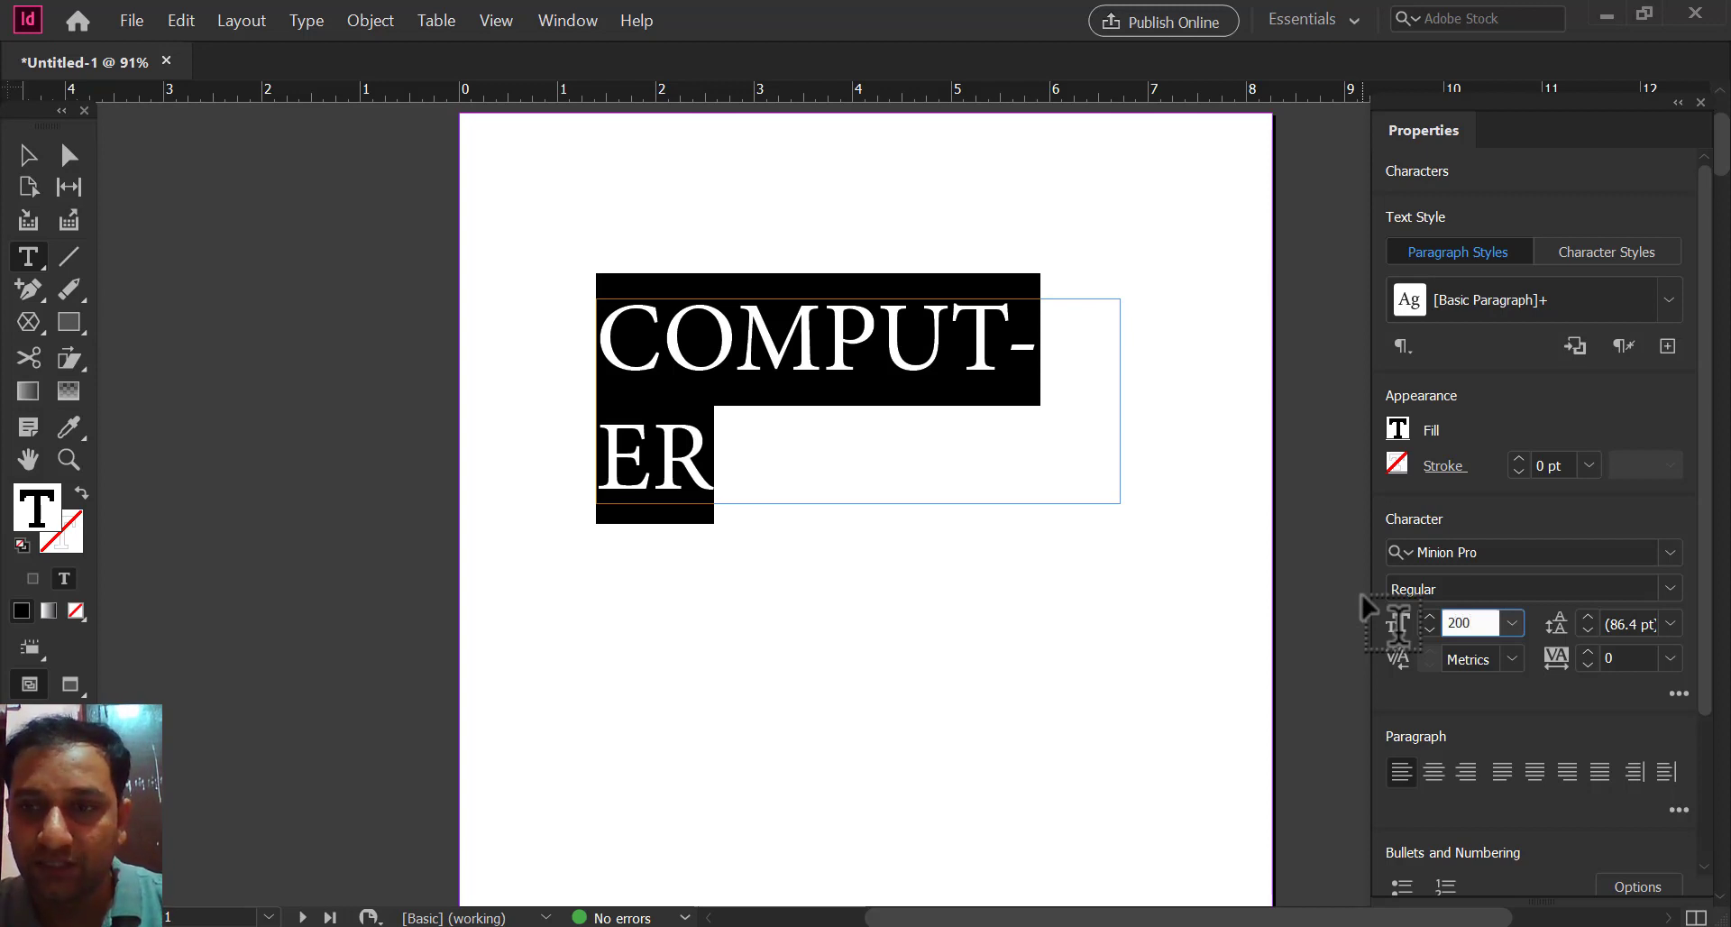
key("Return")
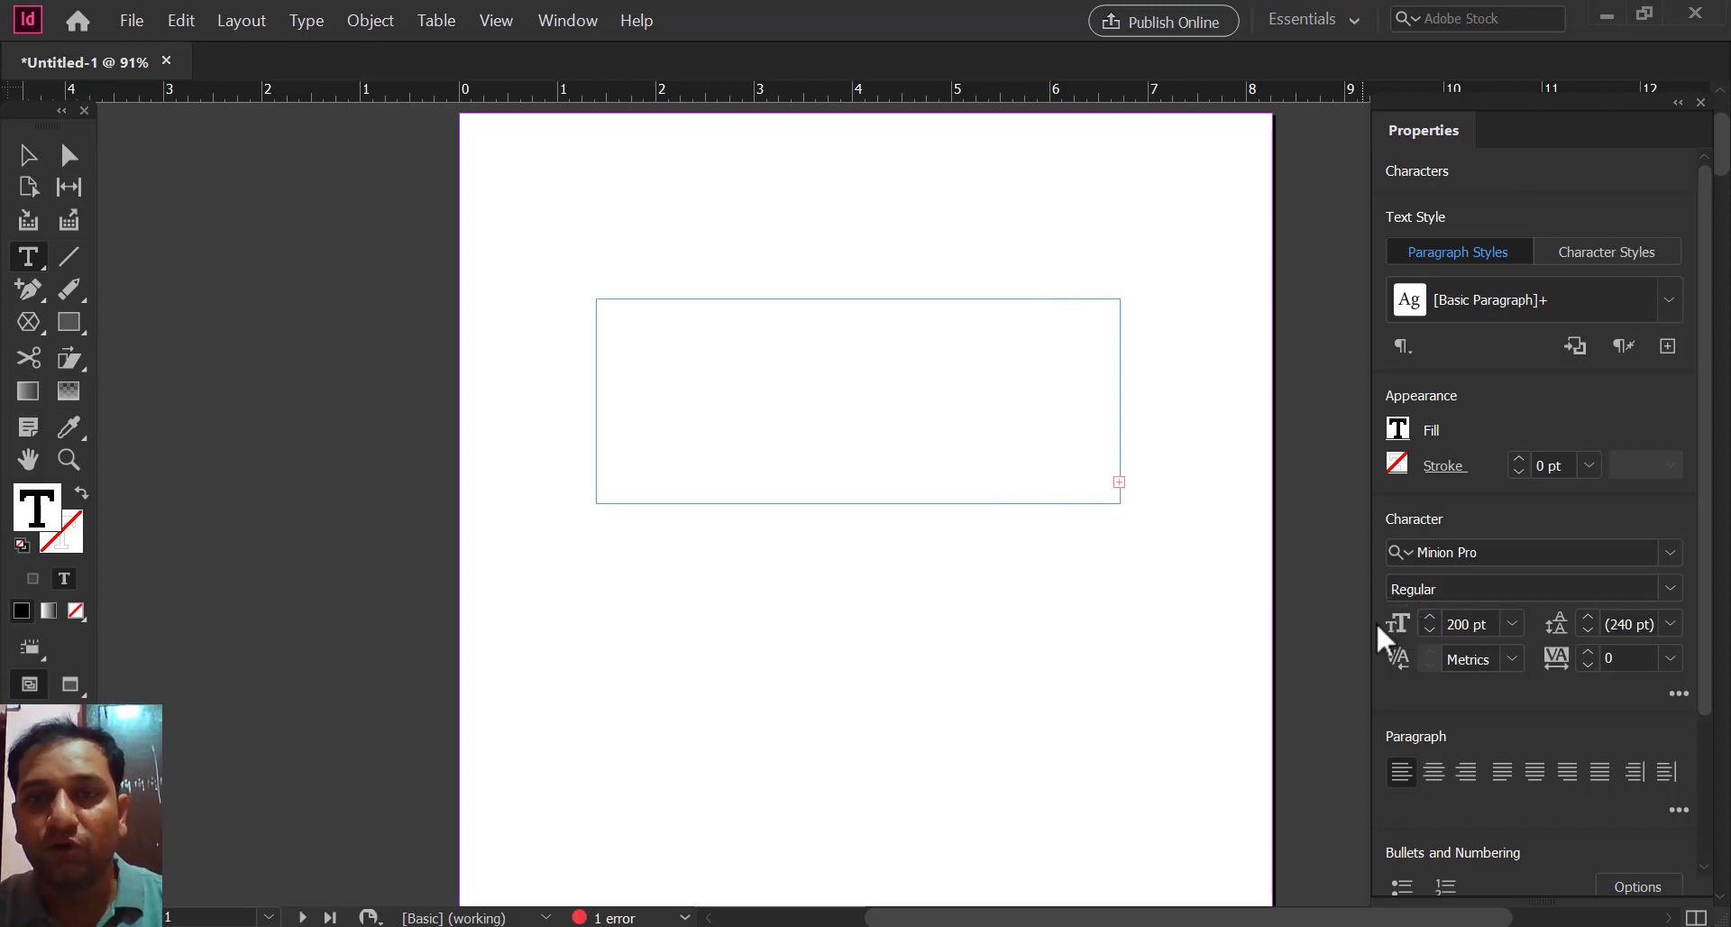
Step: Enlarge the text frame to about 7.4 by 4.56 in and move it to about X 0.55 in, Y 1.75 in
left_click_drag(761, 302, 903, 547)
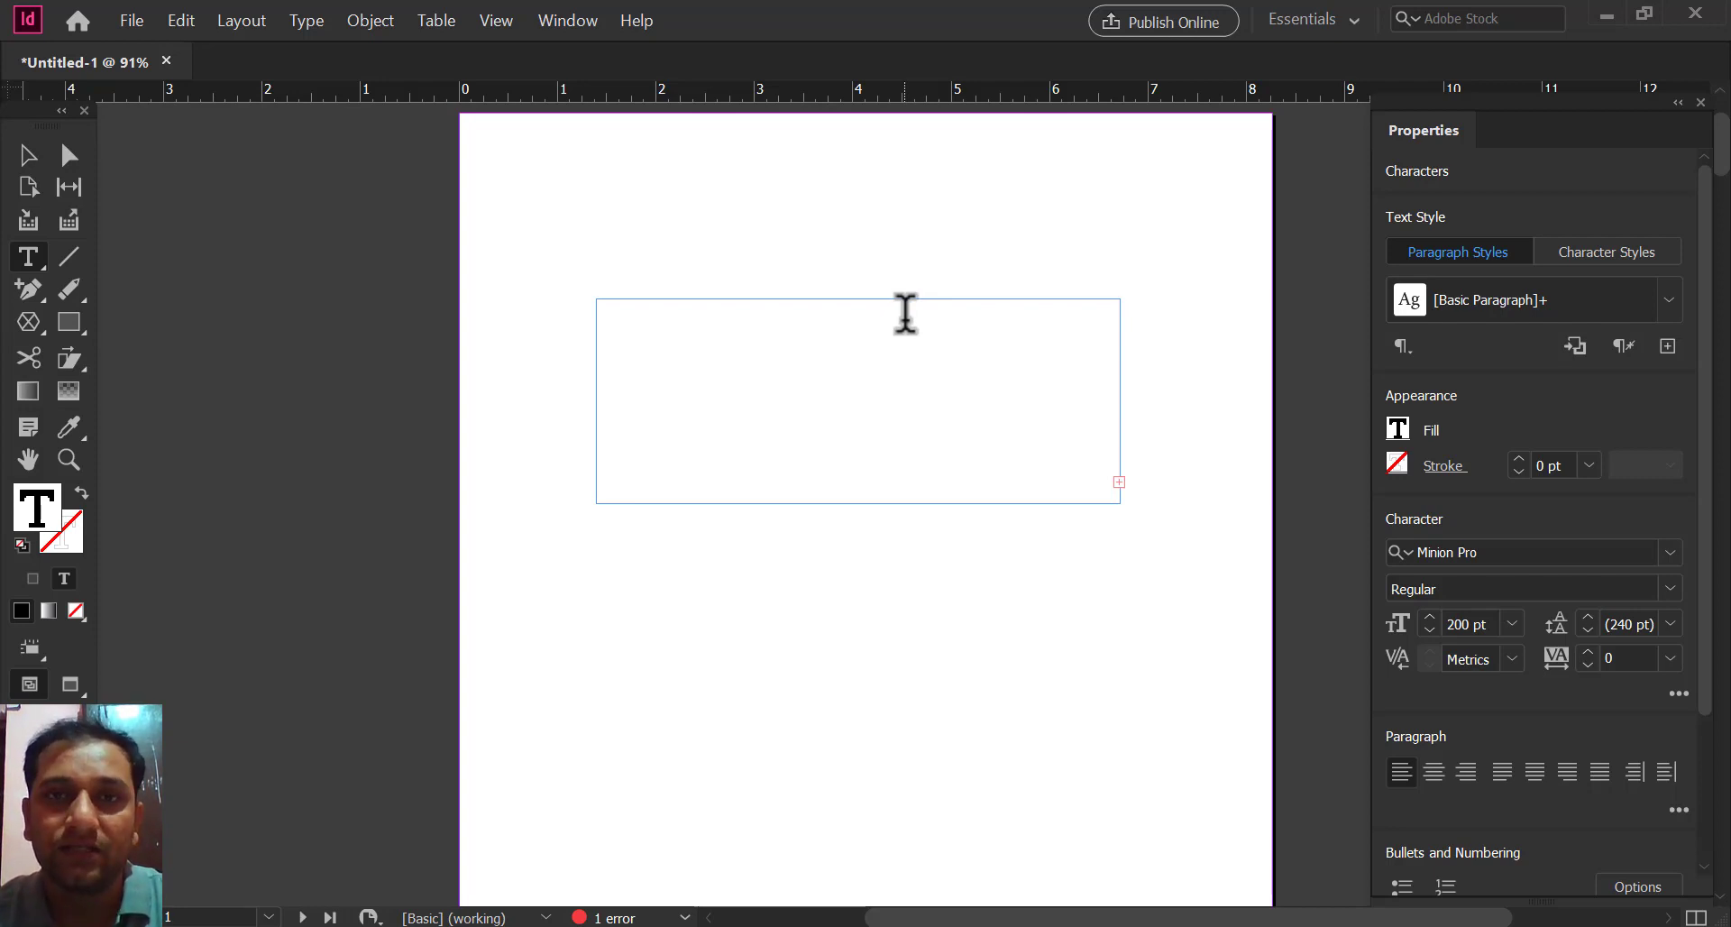
left_click(1120, 482)
key("Escape")
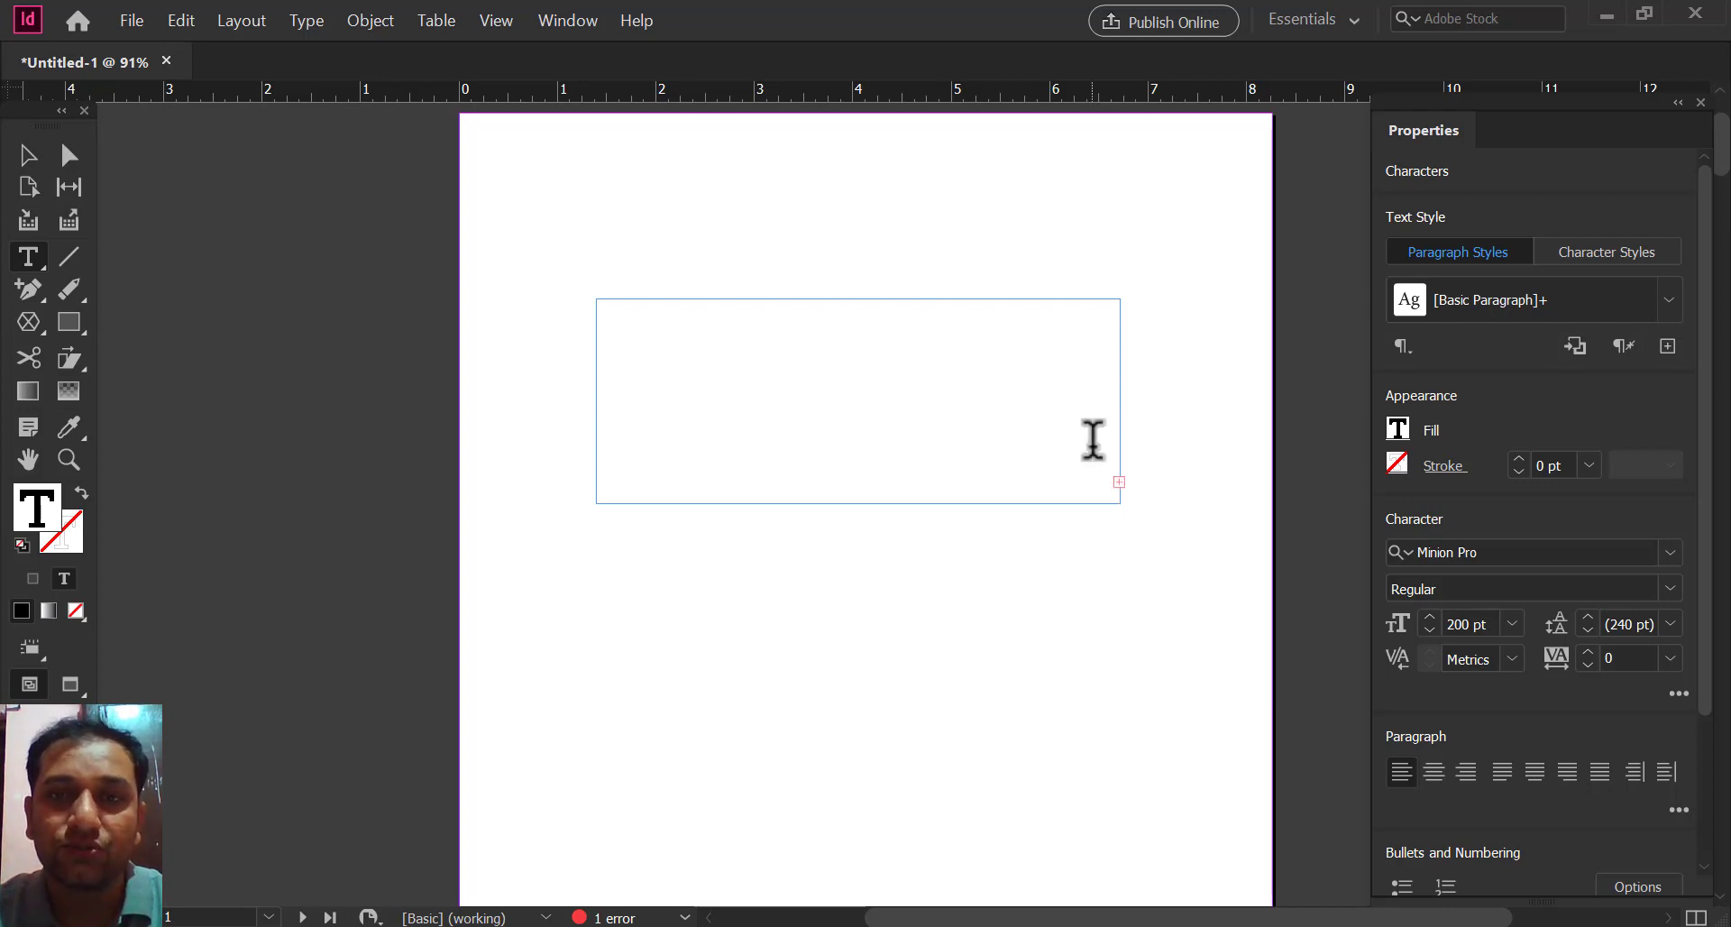
left_click(28, 155)
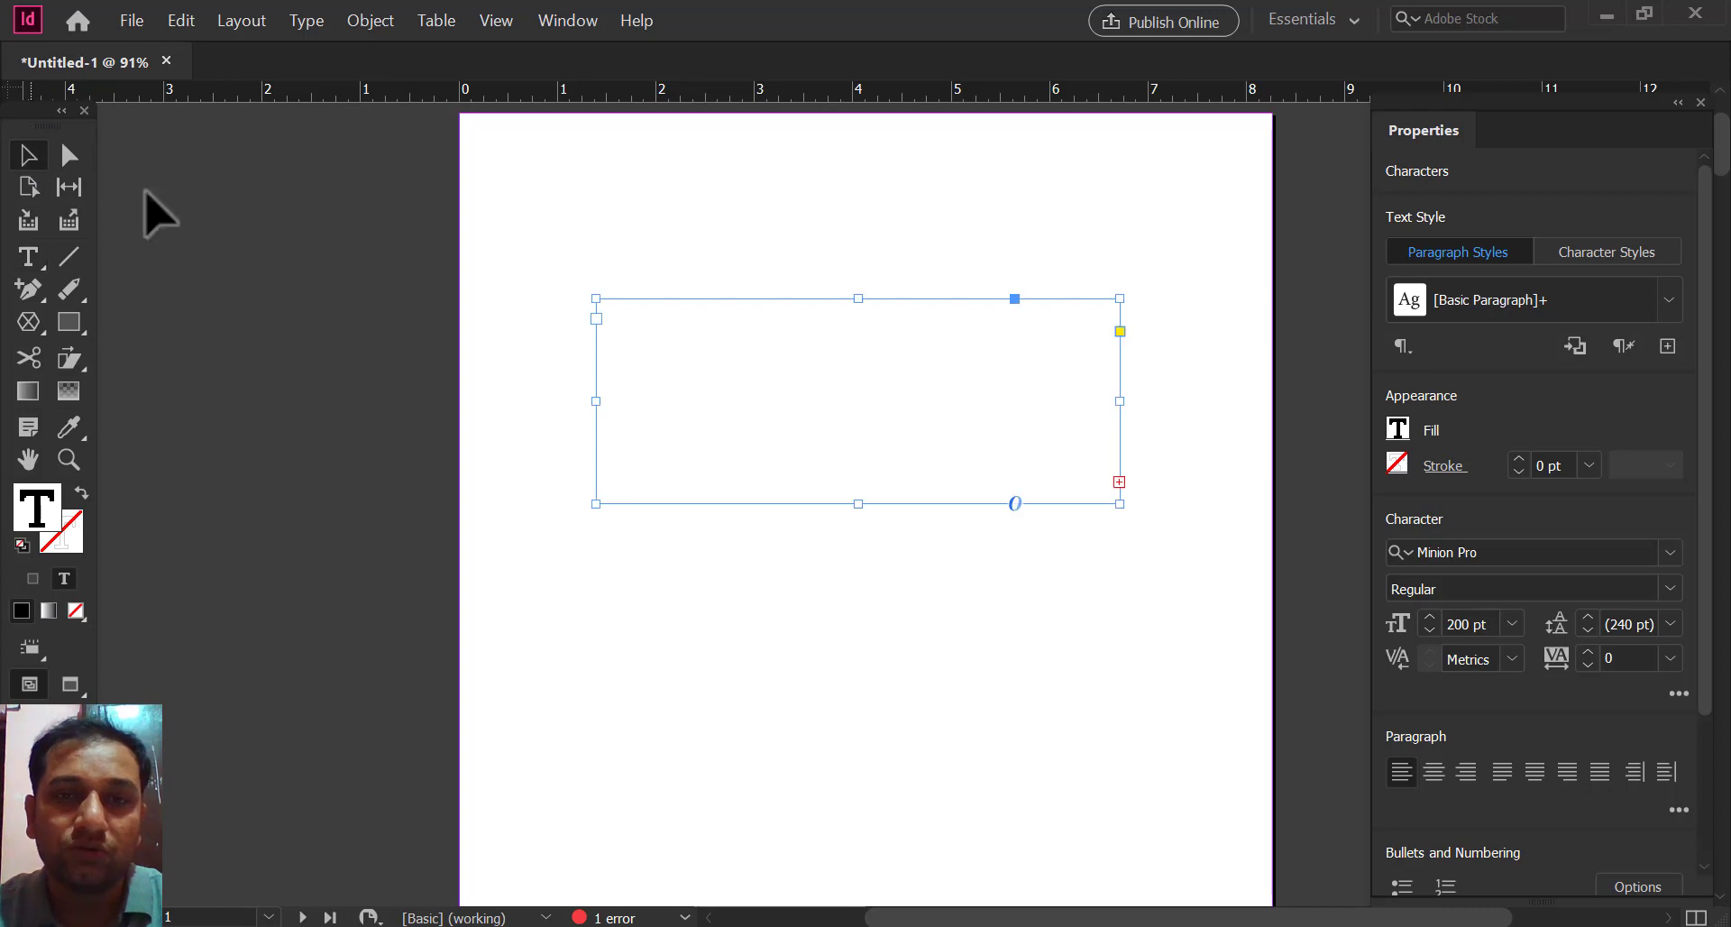
left_click_drag(858, 504, 901, 748)
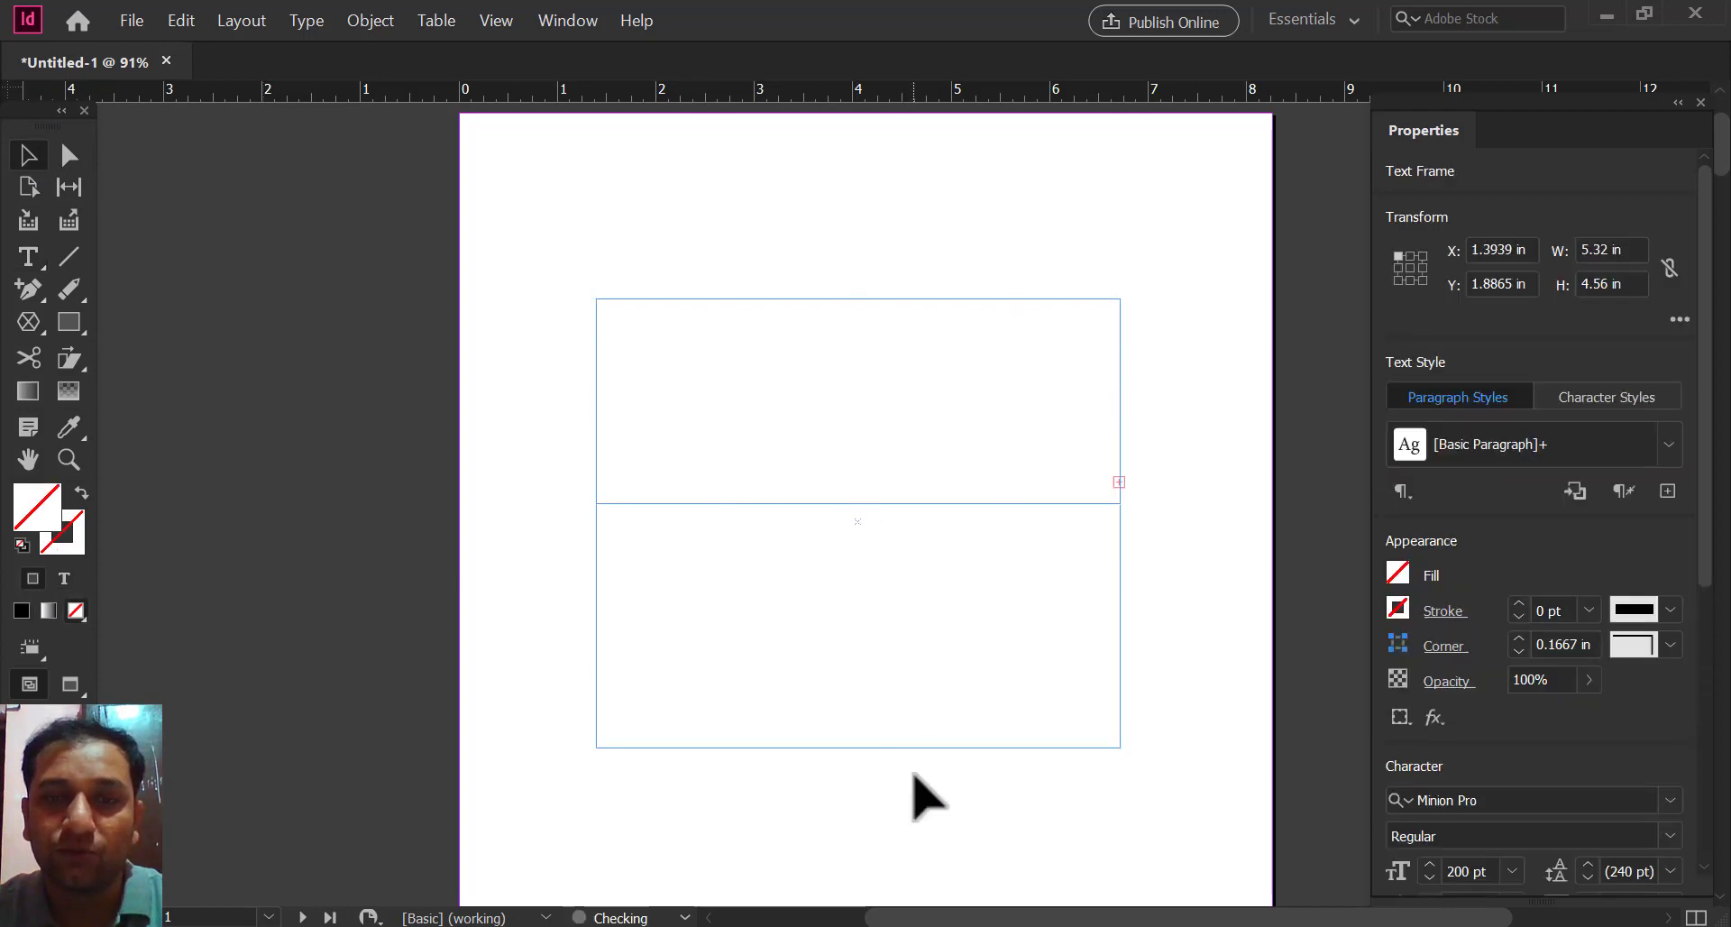
left_click_drag(1120, 523, 1325, 541)
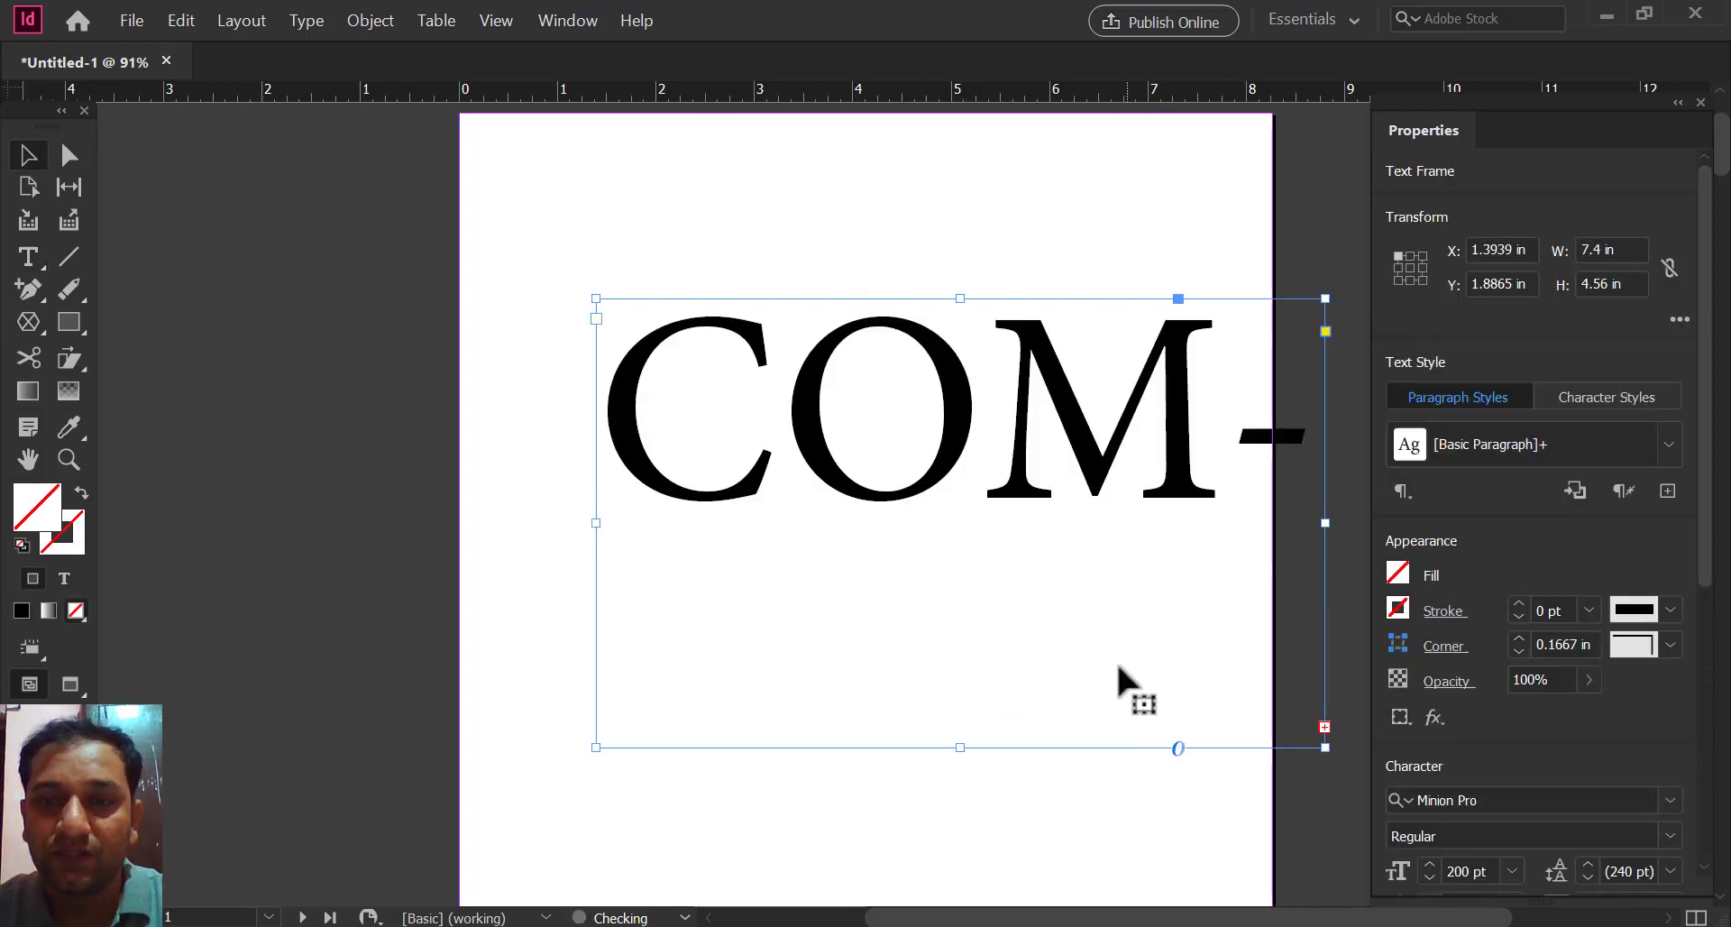
left_click_drag(1017, 469, 934, 458)
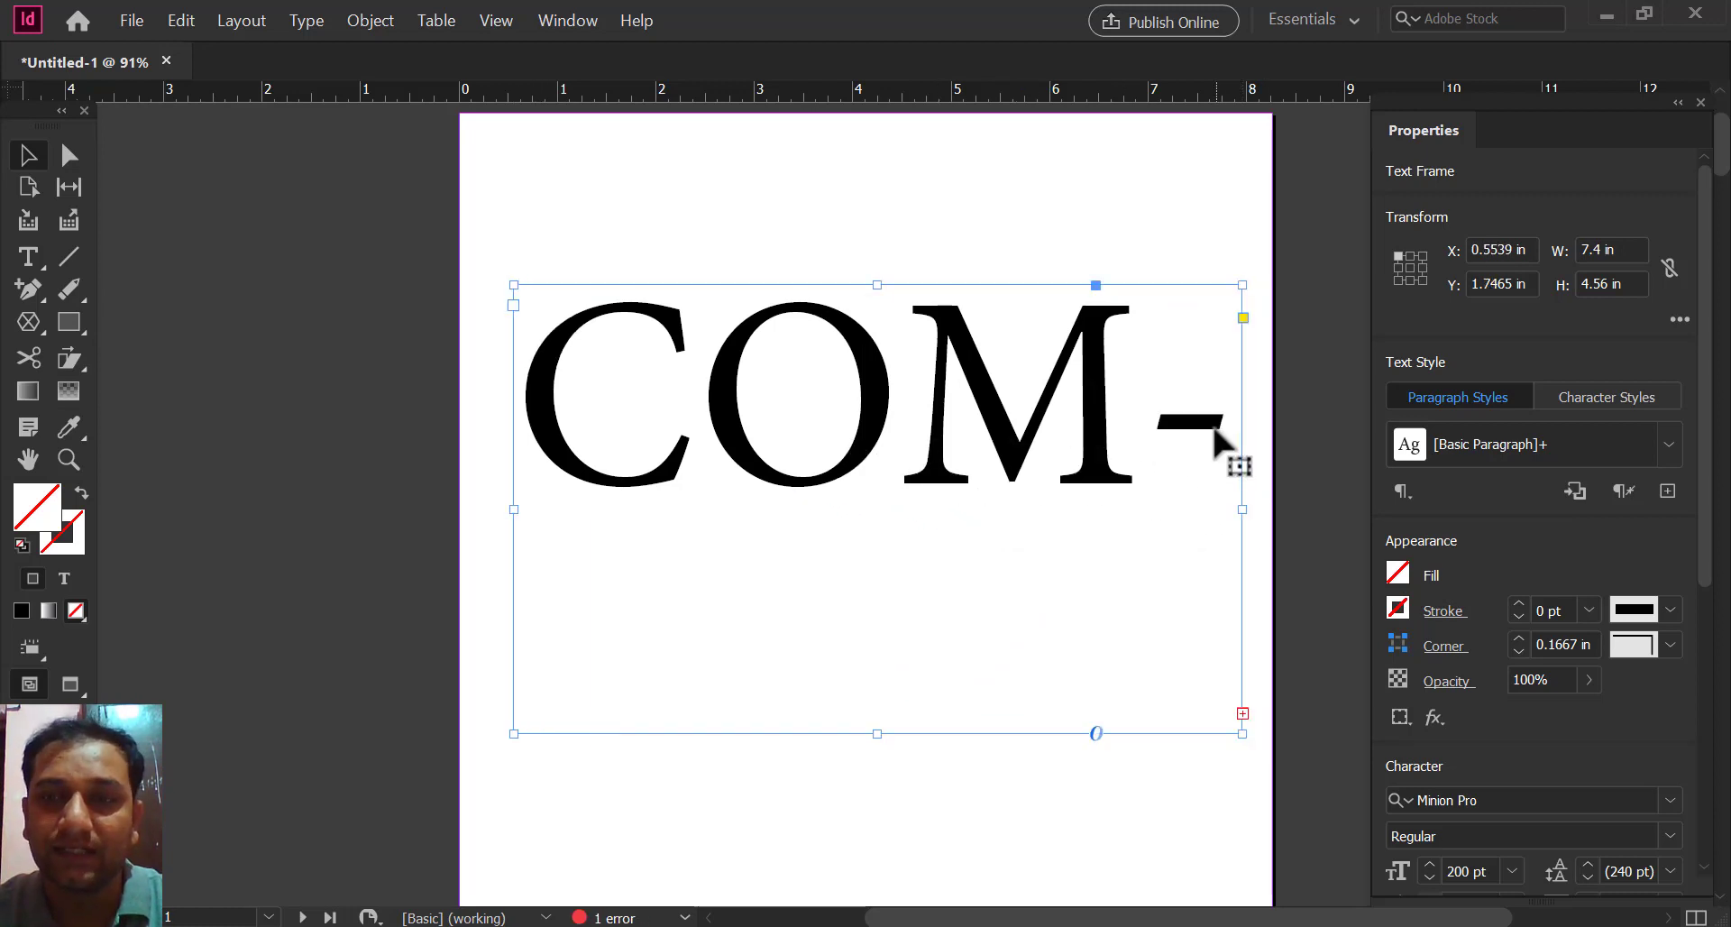
Step: Select all the text in the enlarged frame and set its font size to 50 pt
double_click(1094, 465)
key("ctrl+a")
left_click(726, 430)
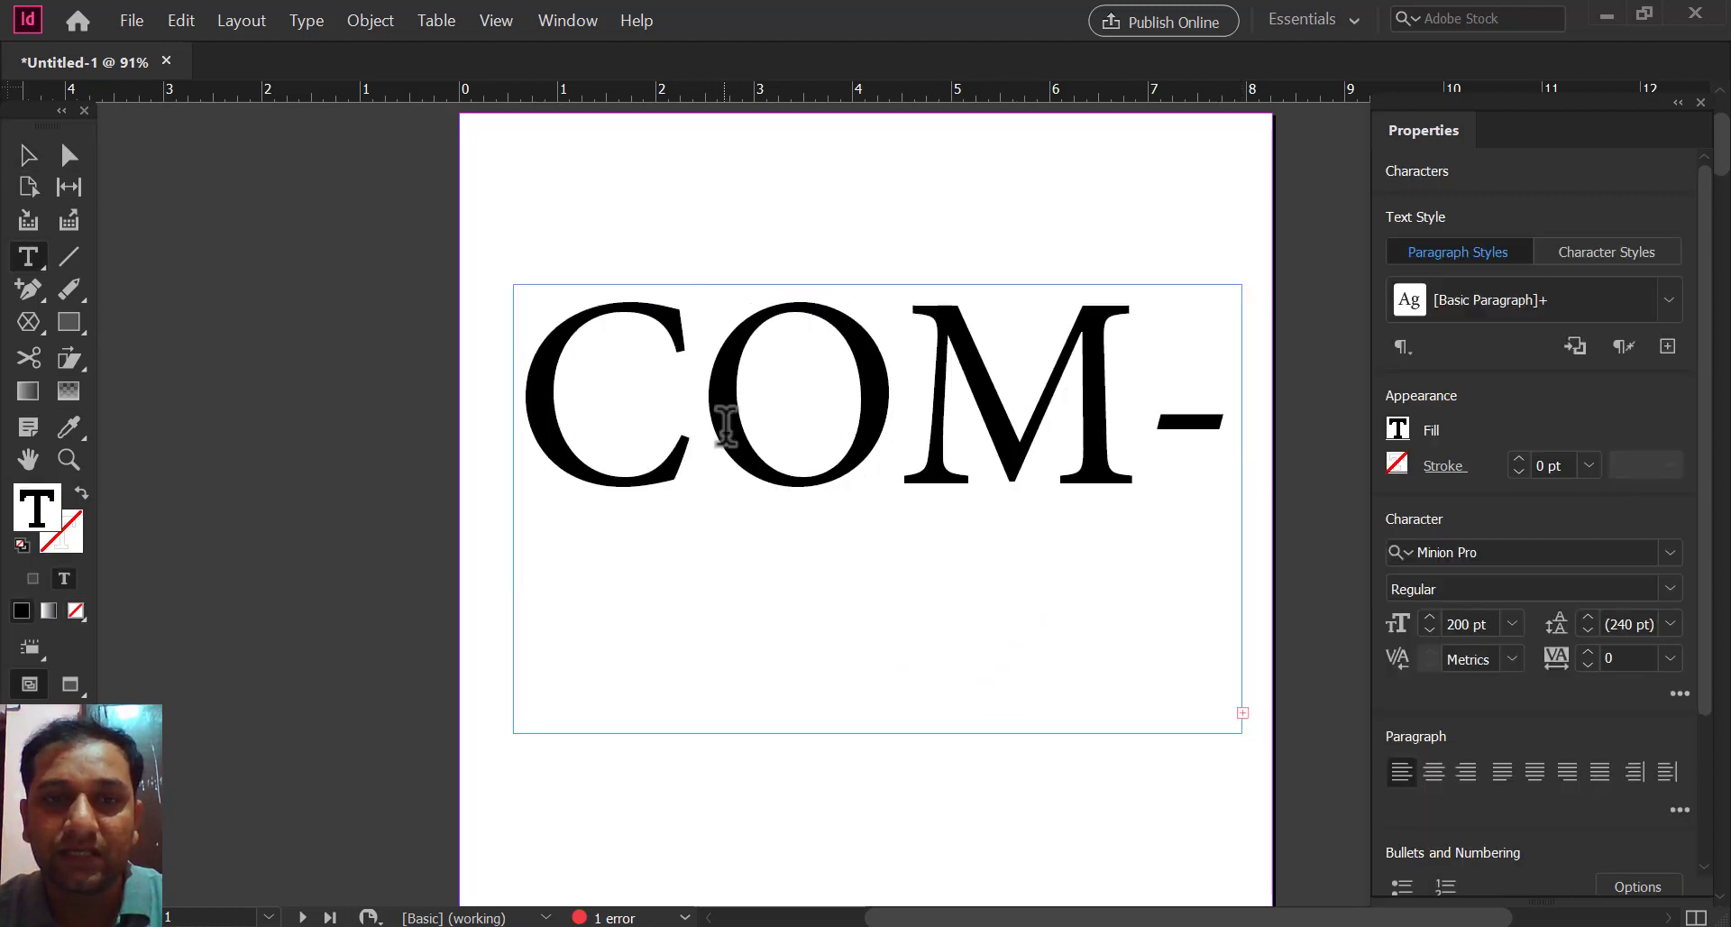
key("ctrl+a")
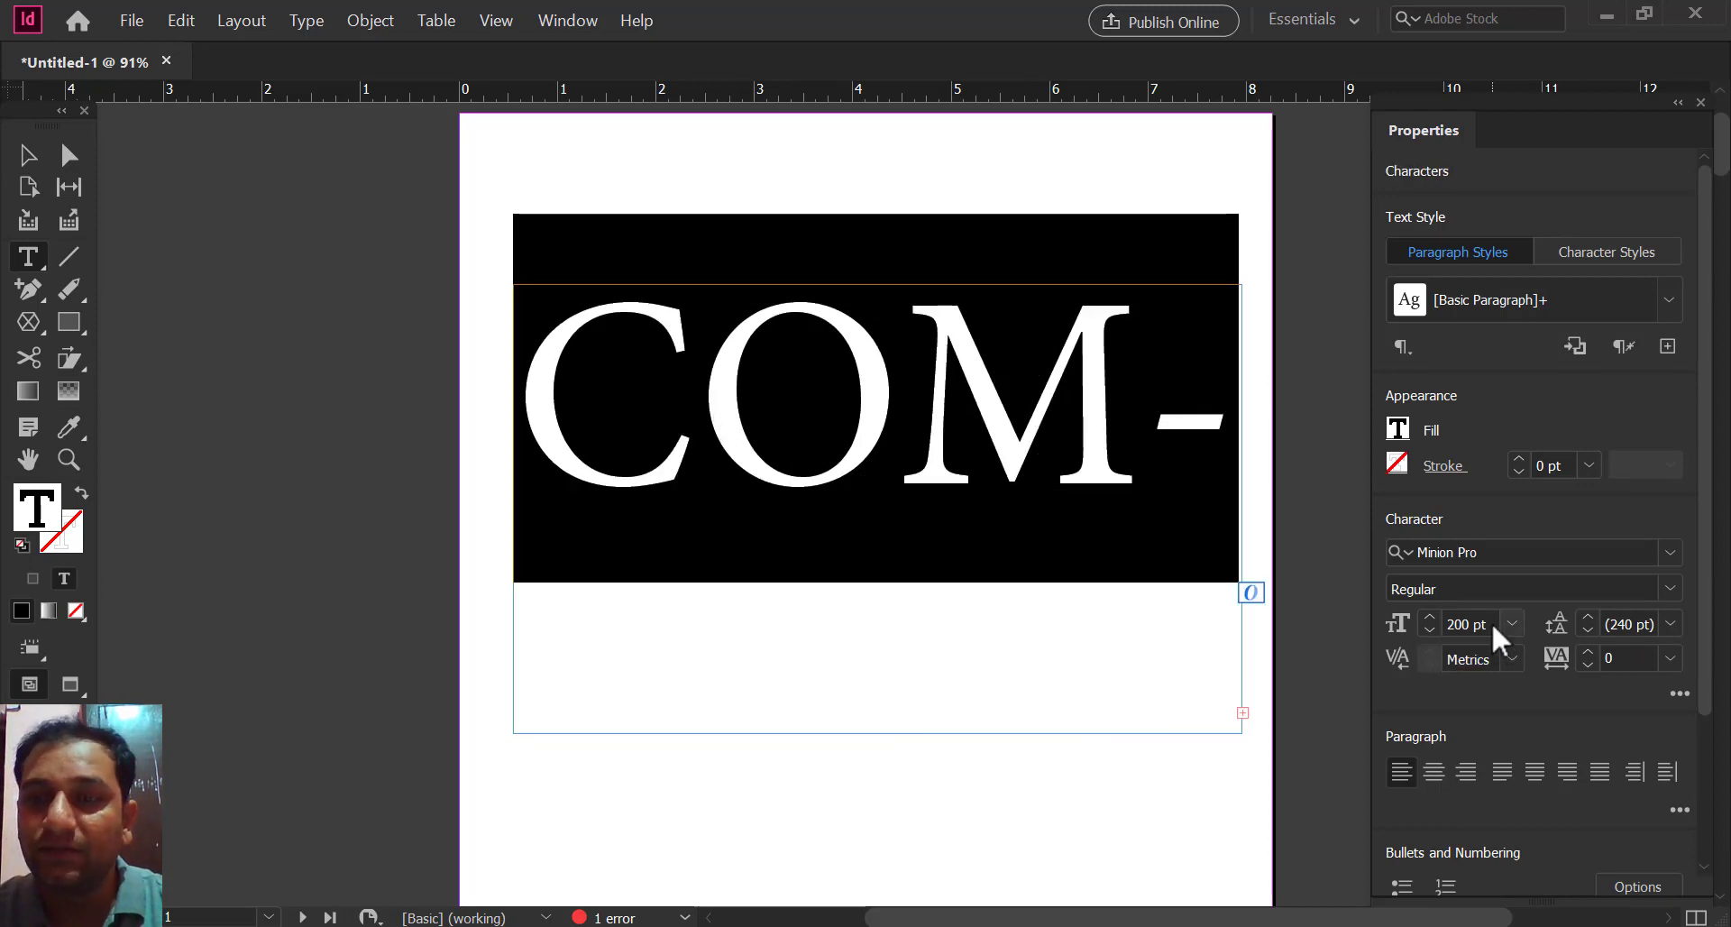
left_click_drag(1492, 622, 1443, 622)
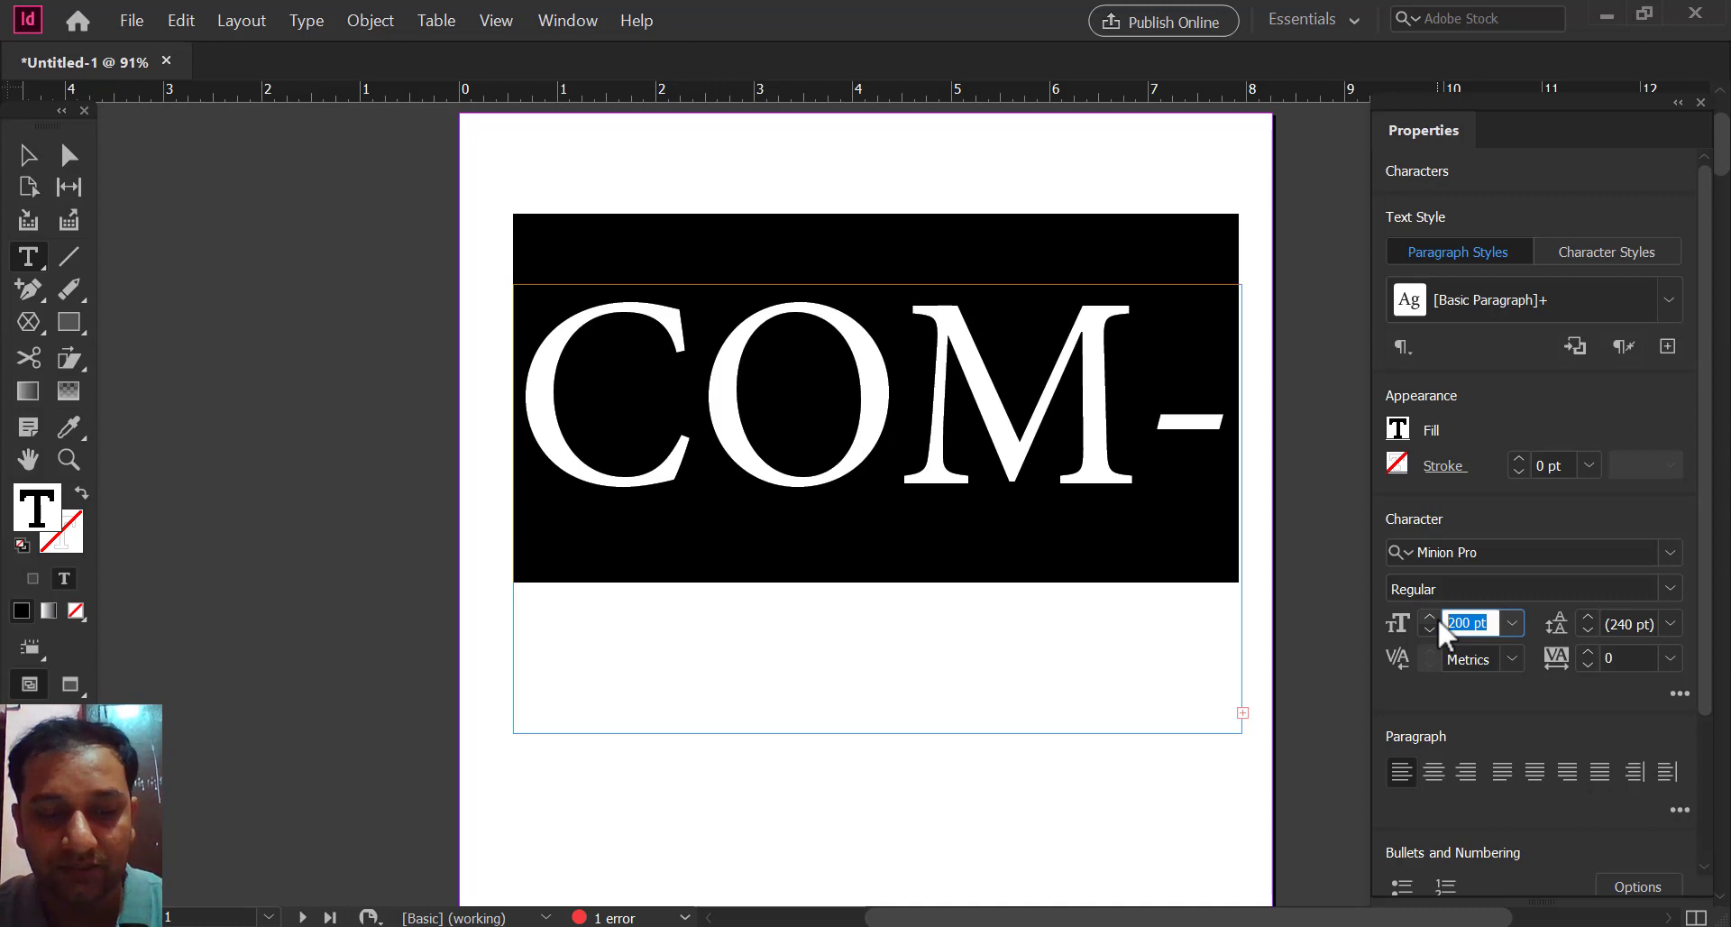
key("Return")
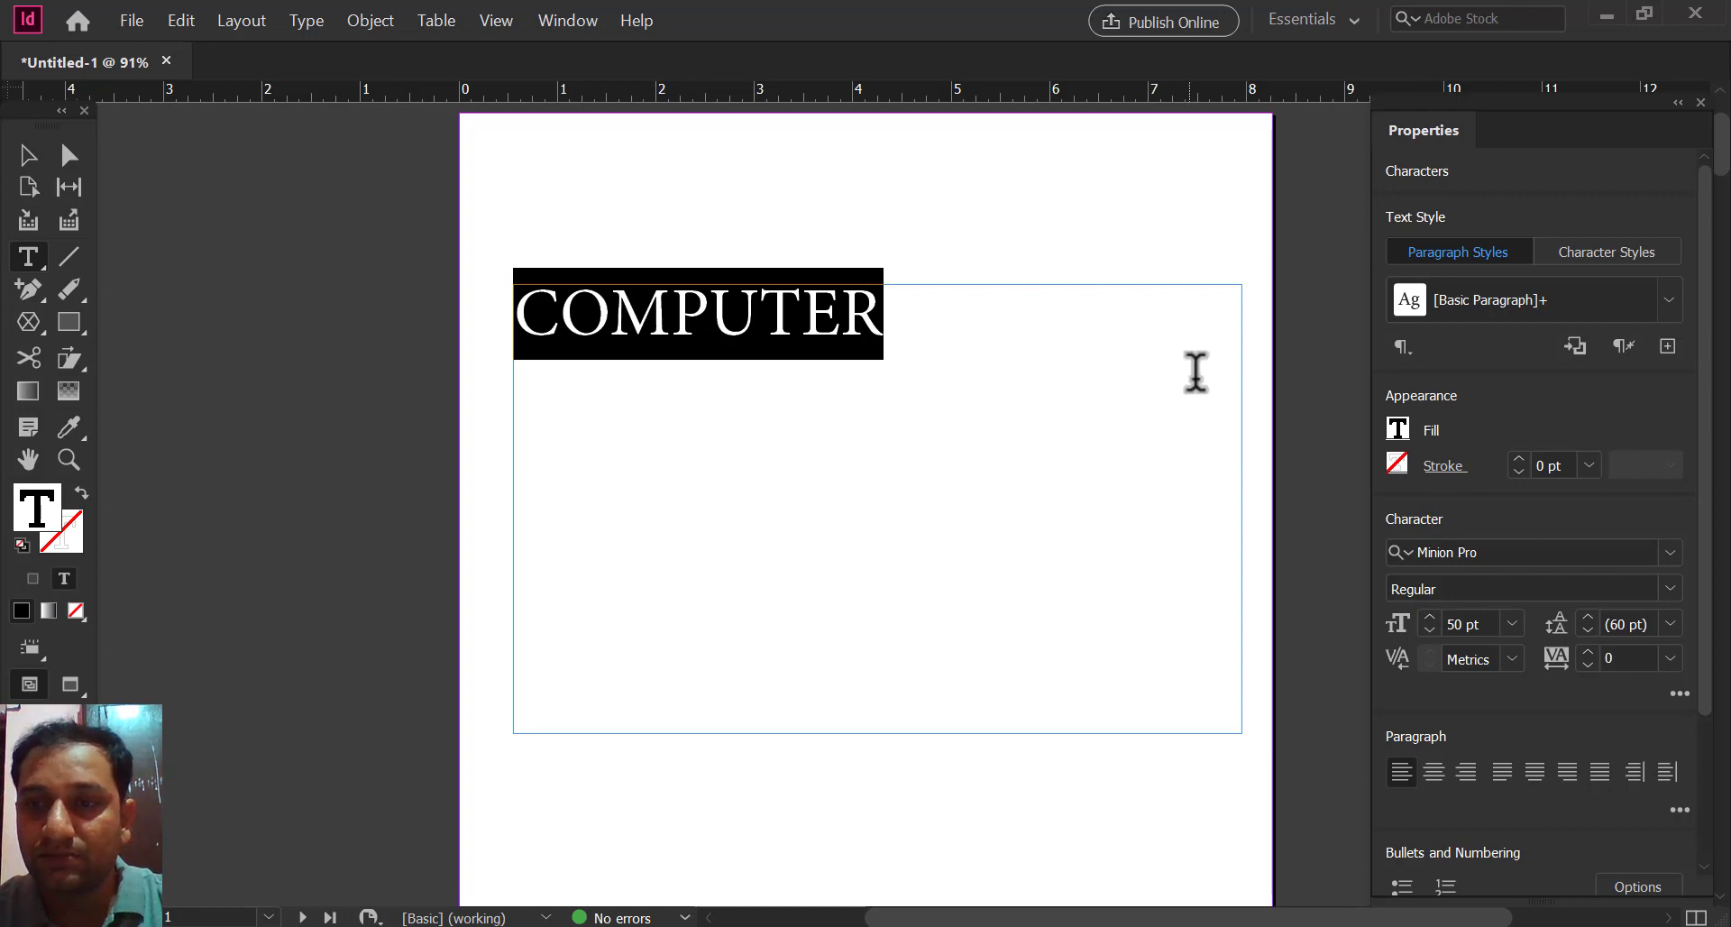
Step: Reselect the word COMPUTER and set its font to SwitzerlandNarrow Regular
left_click(866, 350)
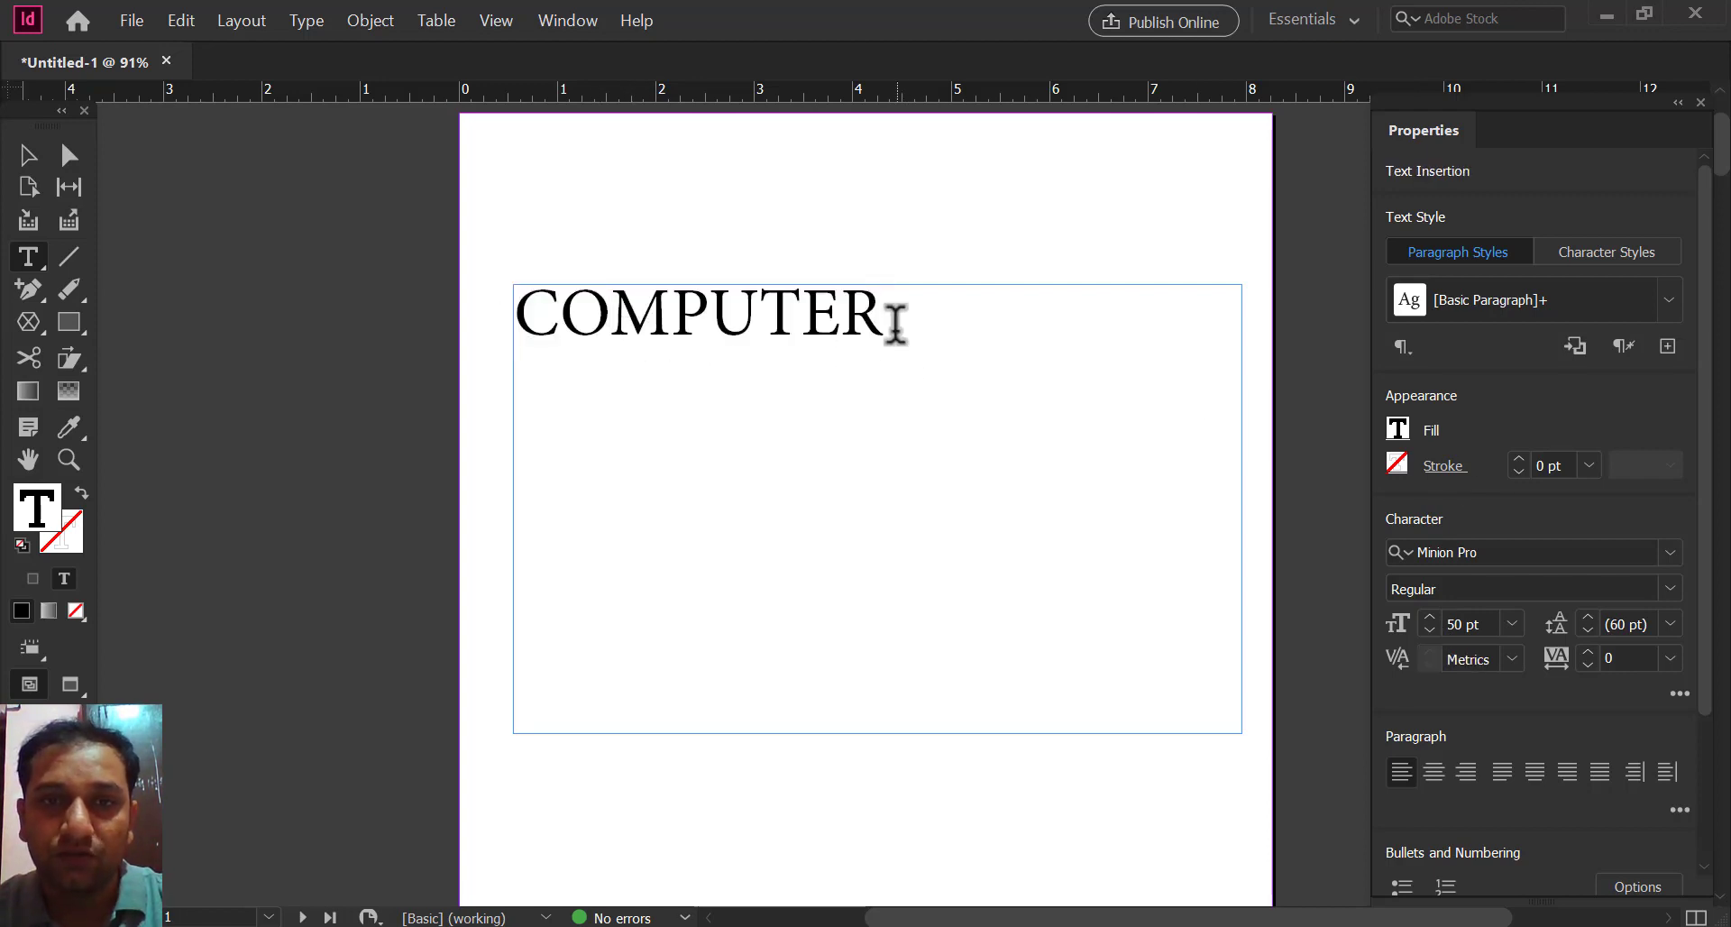
left_click_drag(893, 323, 483, 320)
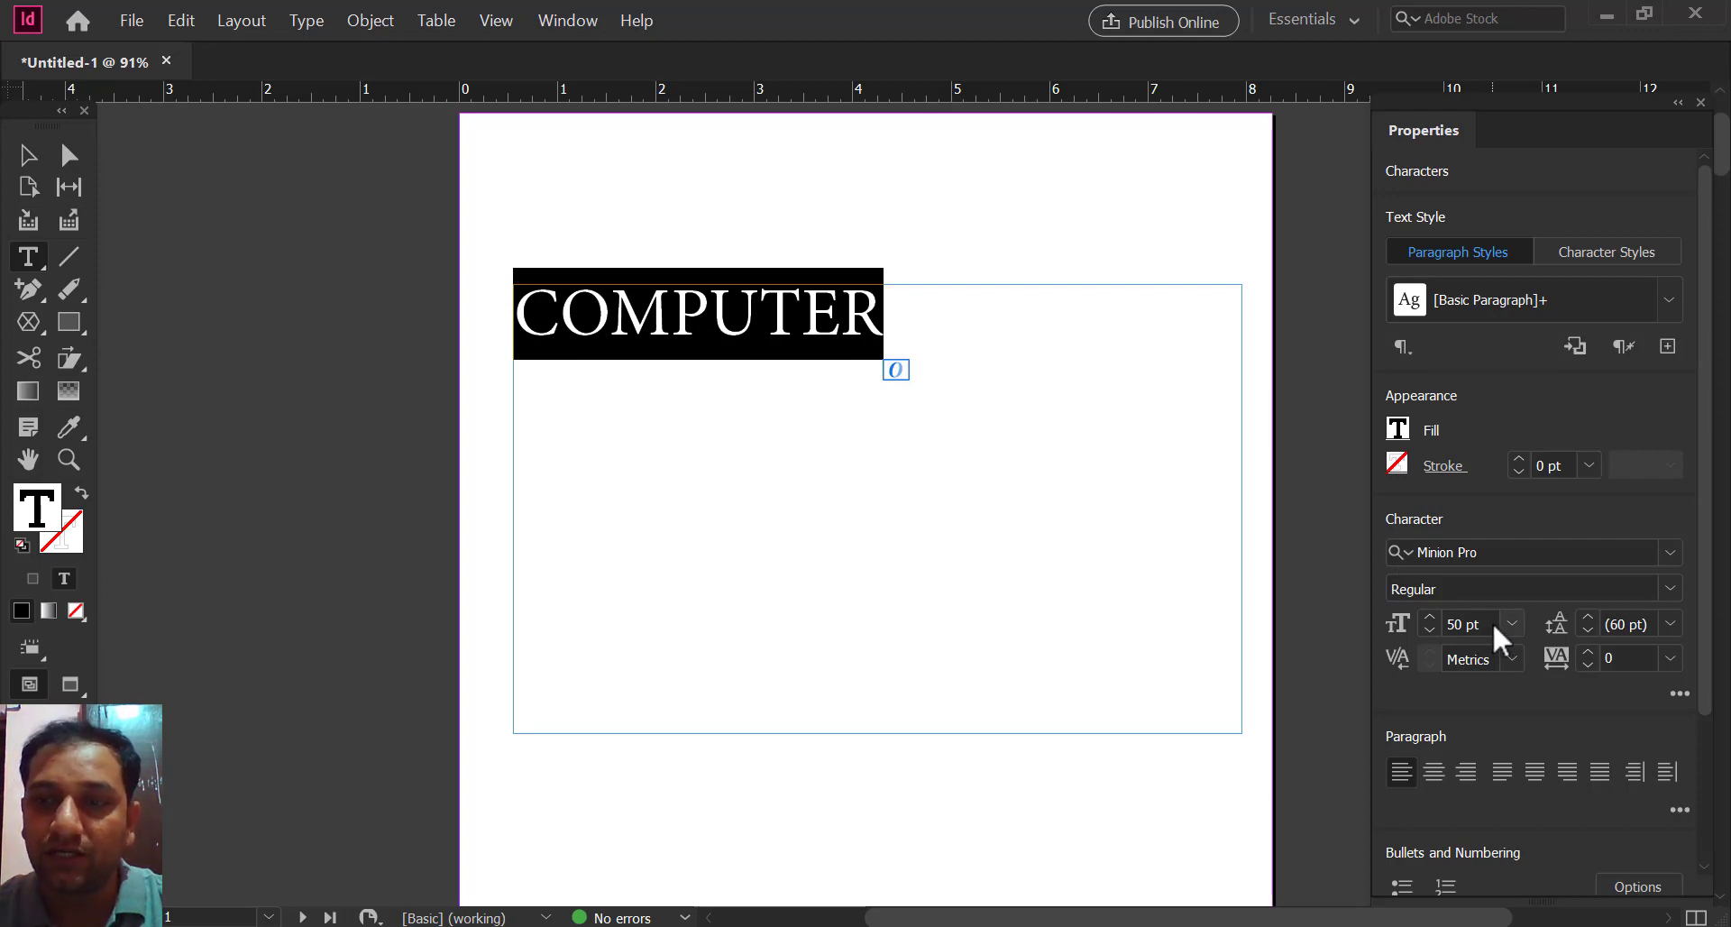
left_click(1668, 553)
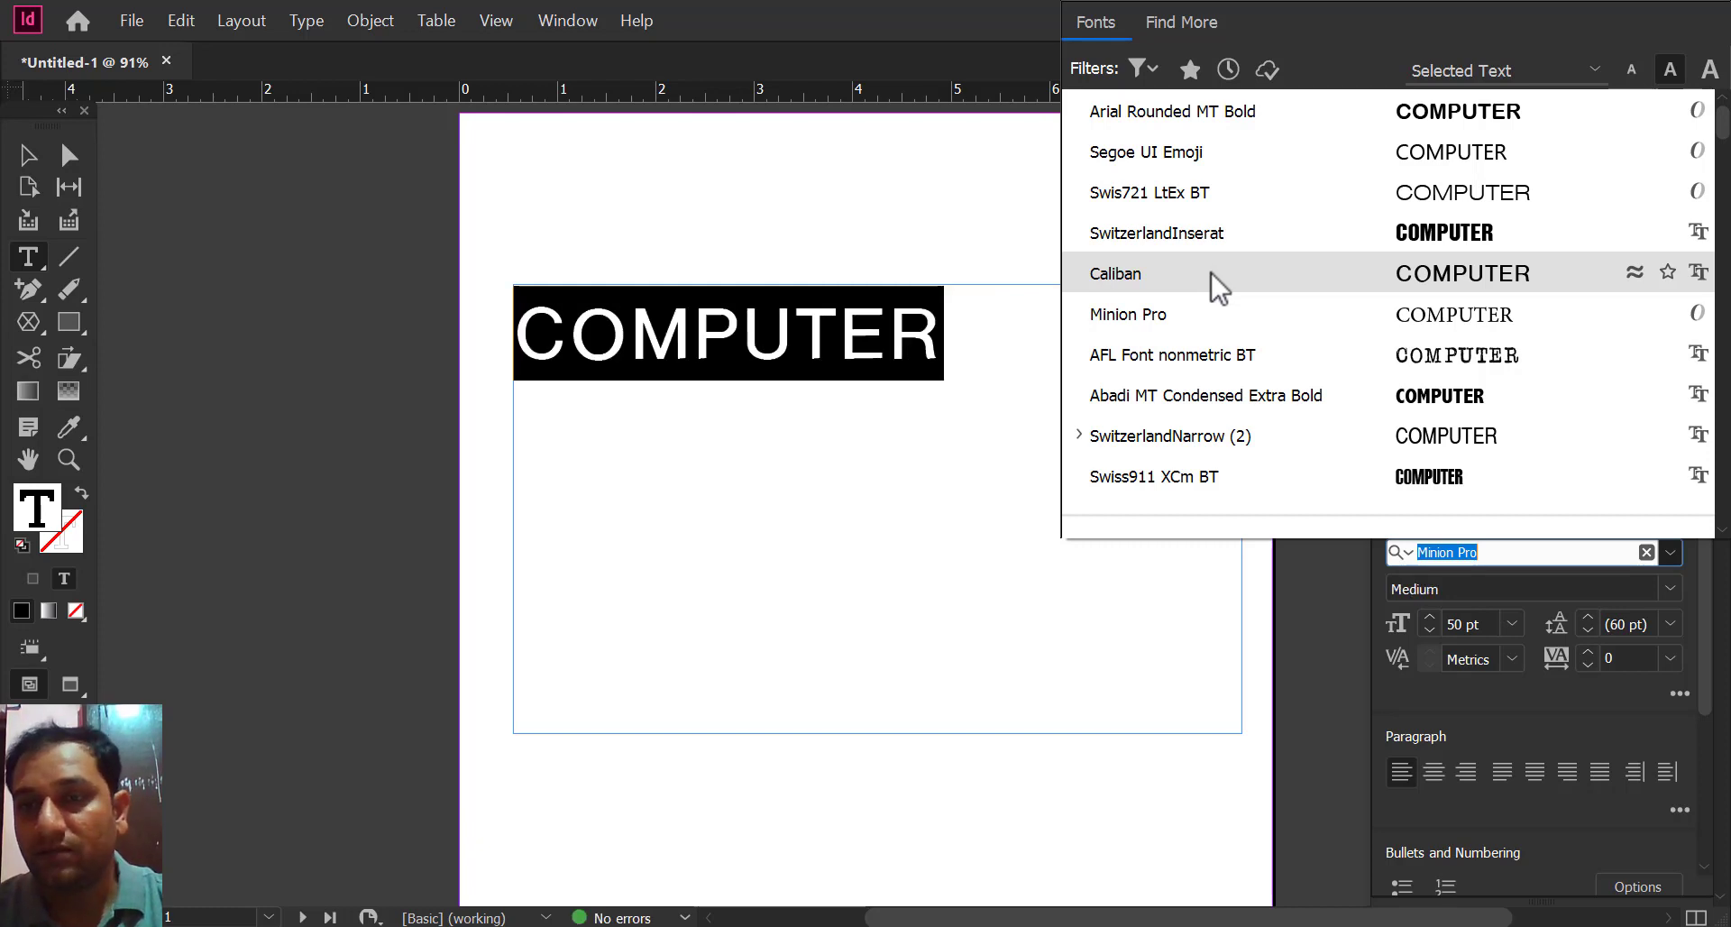
left_click(1223, 440)
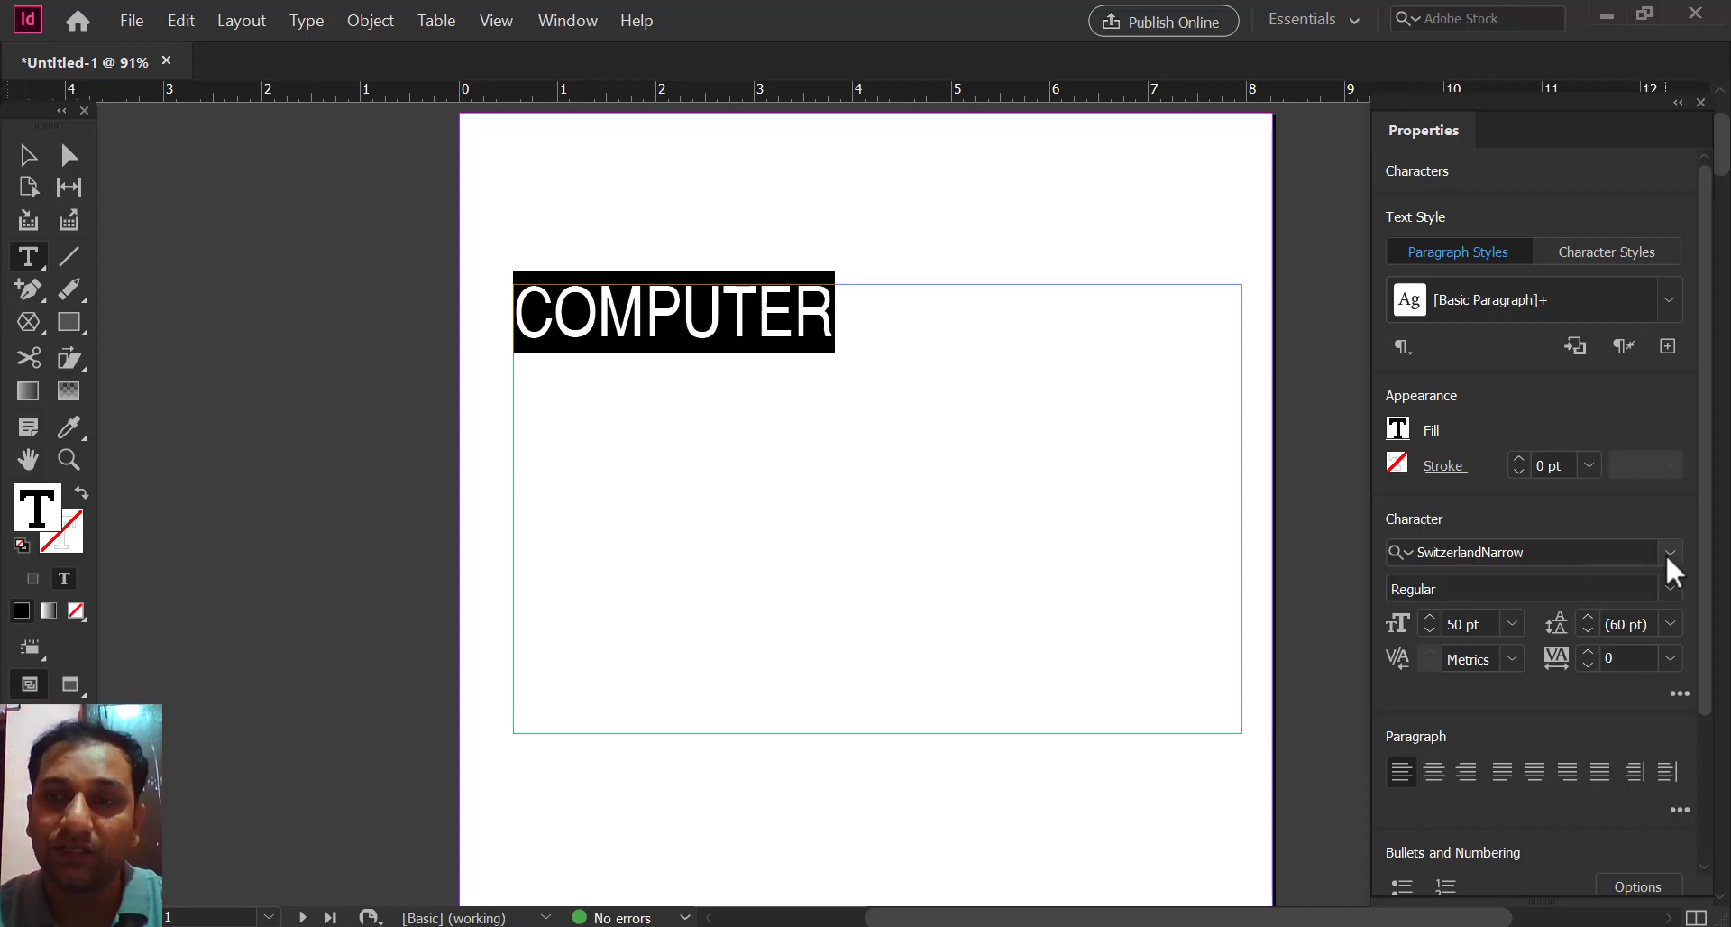
Step: Place the insertion point after COMPUTER without selecting text and choose the AFL Font nonmetric BT font
left_click(951, 383)
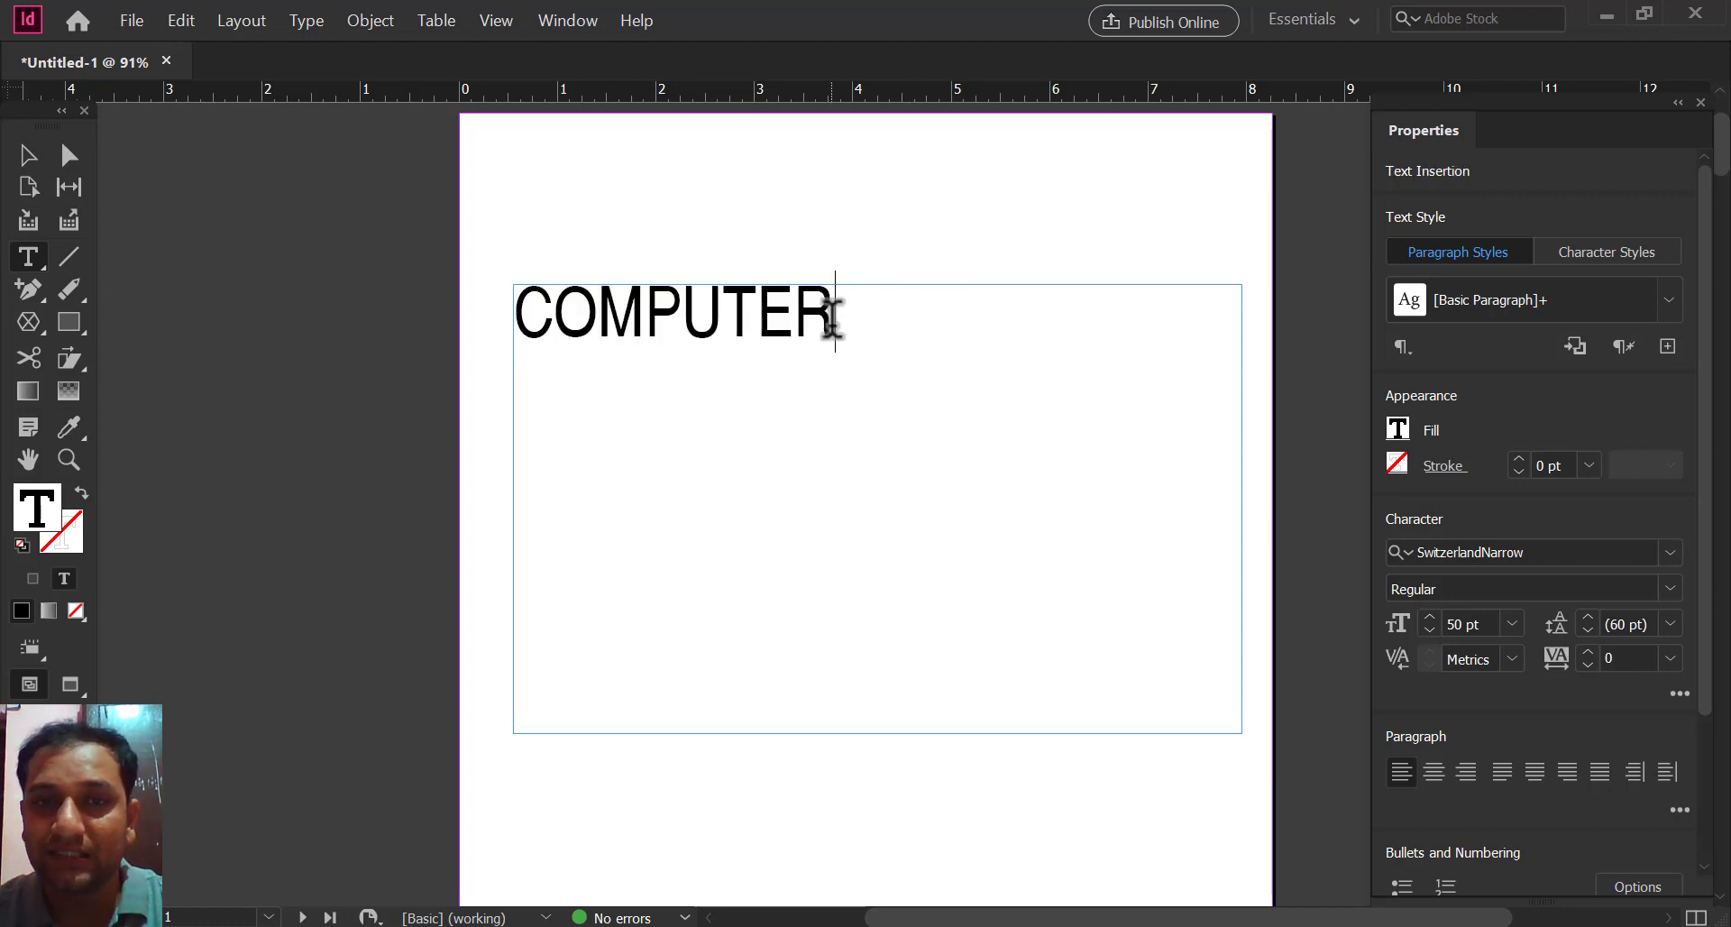
left_click(1670, 552)
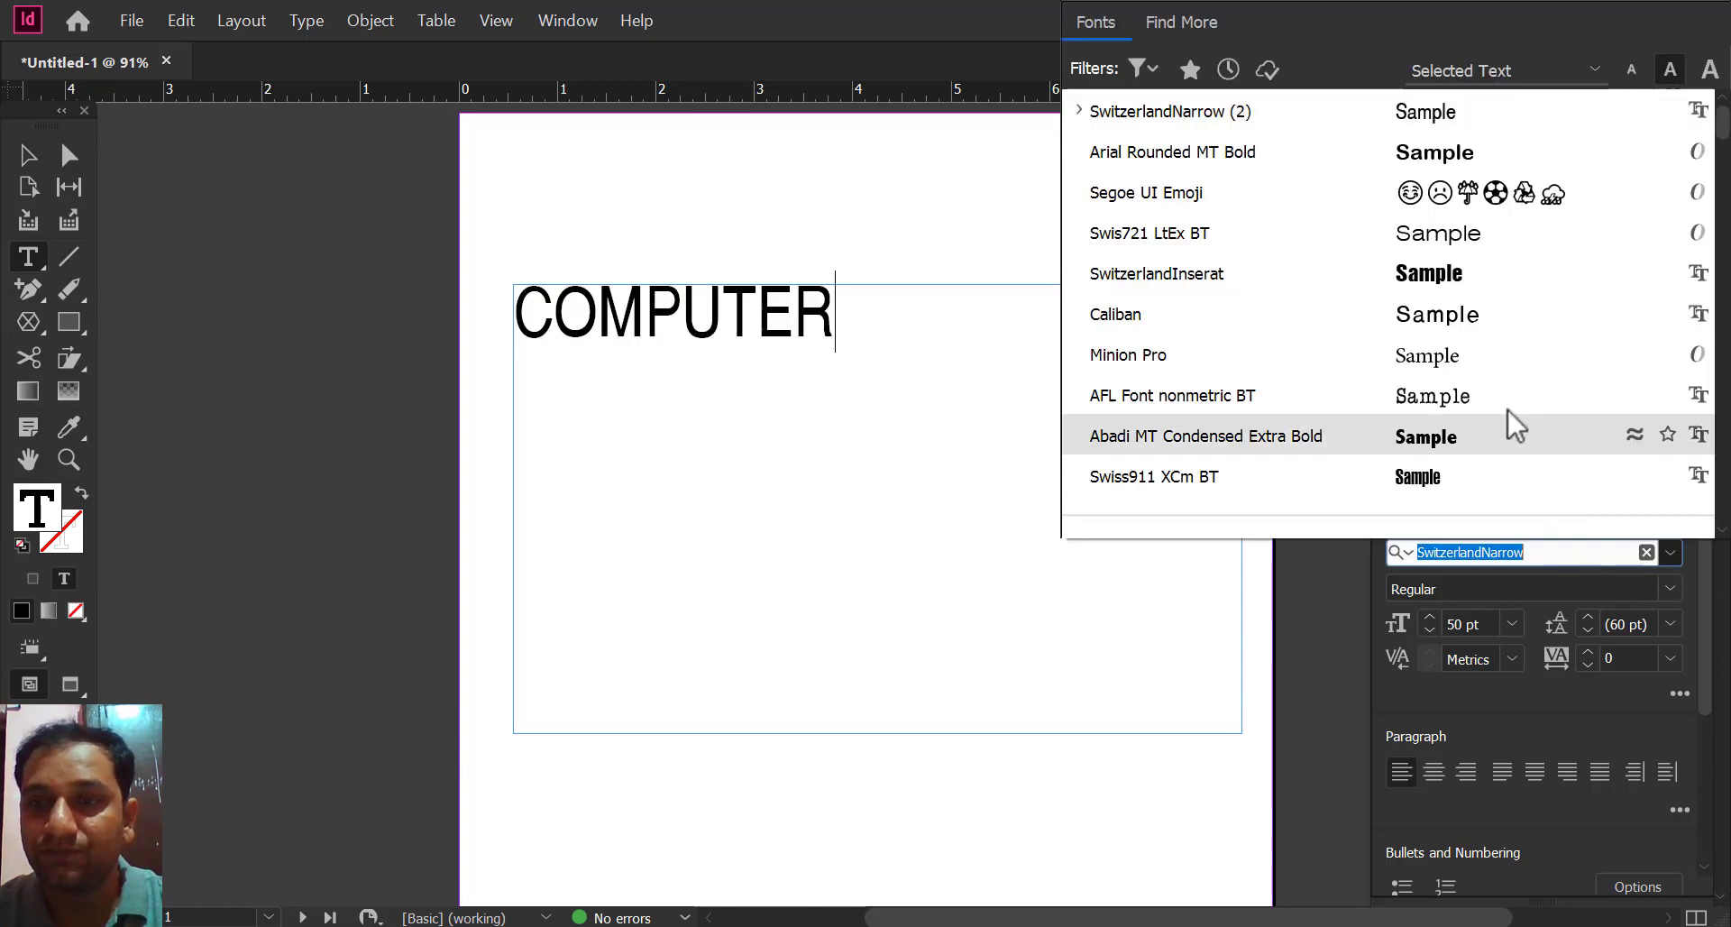
left_click(1504, 401)
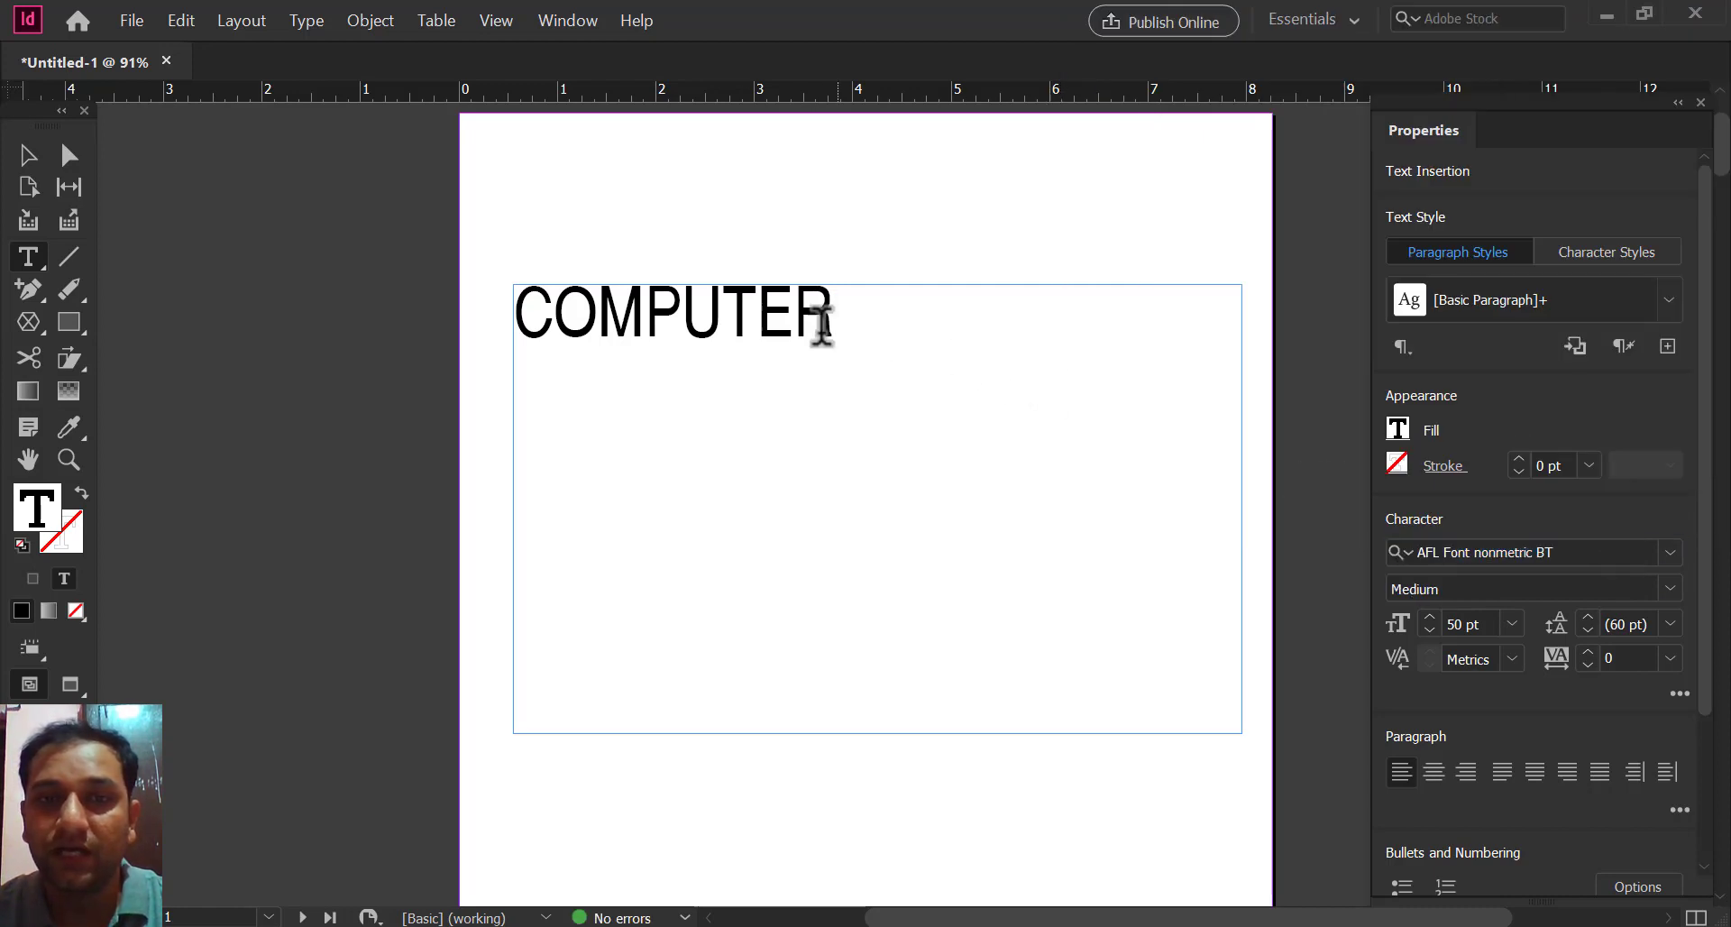
Step: Select only the letters TER of COMPUTER, set their font to Minion Pro, and deselect them
left_click_drag(835, 316, 739, 311)
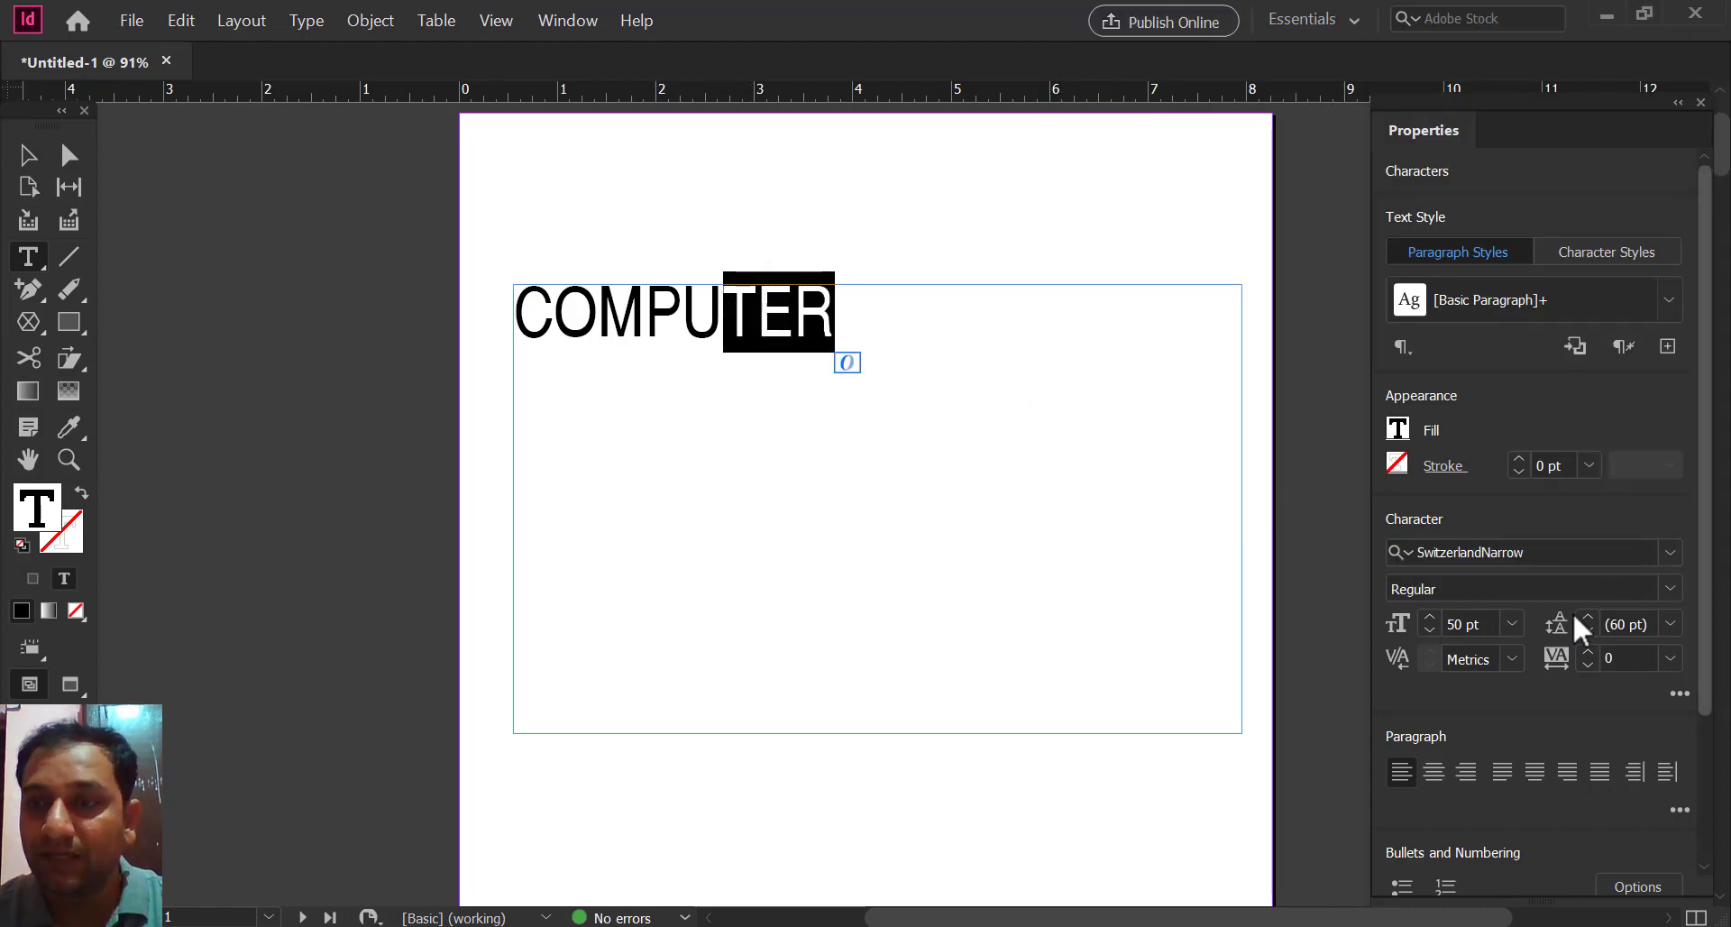
left_click(1673, 552)
left_click(1093, 402)
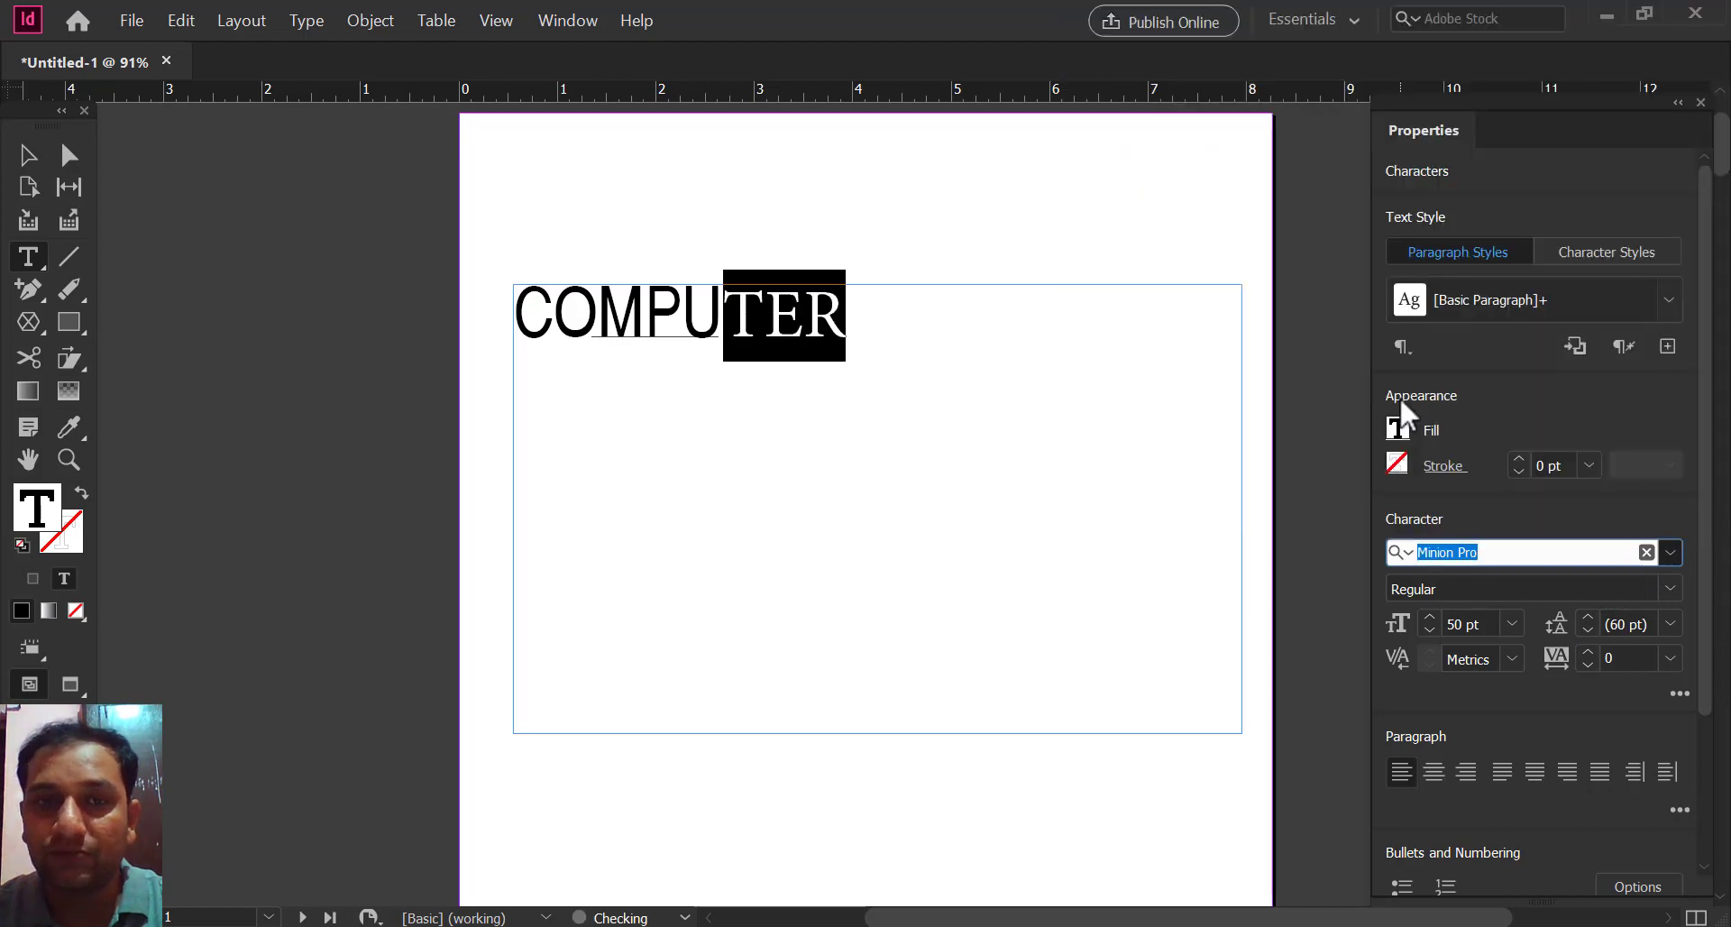
left_click(968, 374)
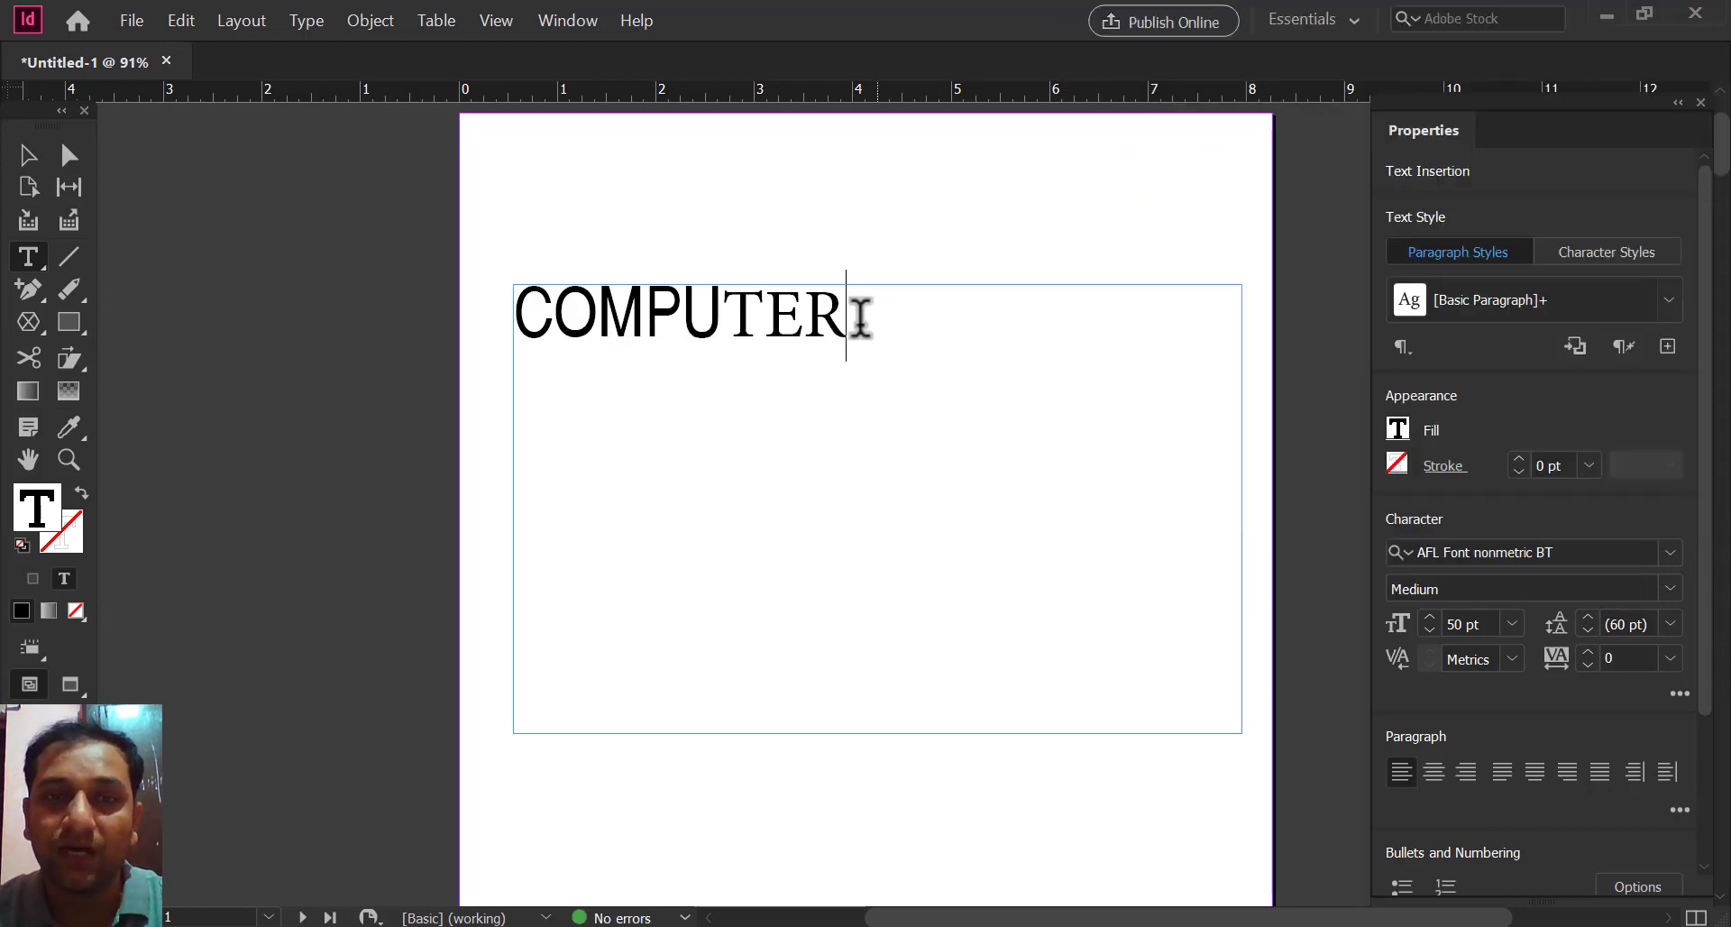
Step: Apply the Abadi MT Condensed Extra Bold font to the whole word COMPUTER and check its available font styles
left_click_drag(855, 314, 491, 332)
left_click(1677, 551)
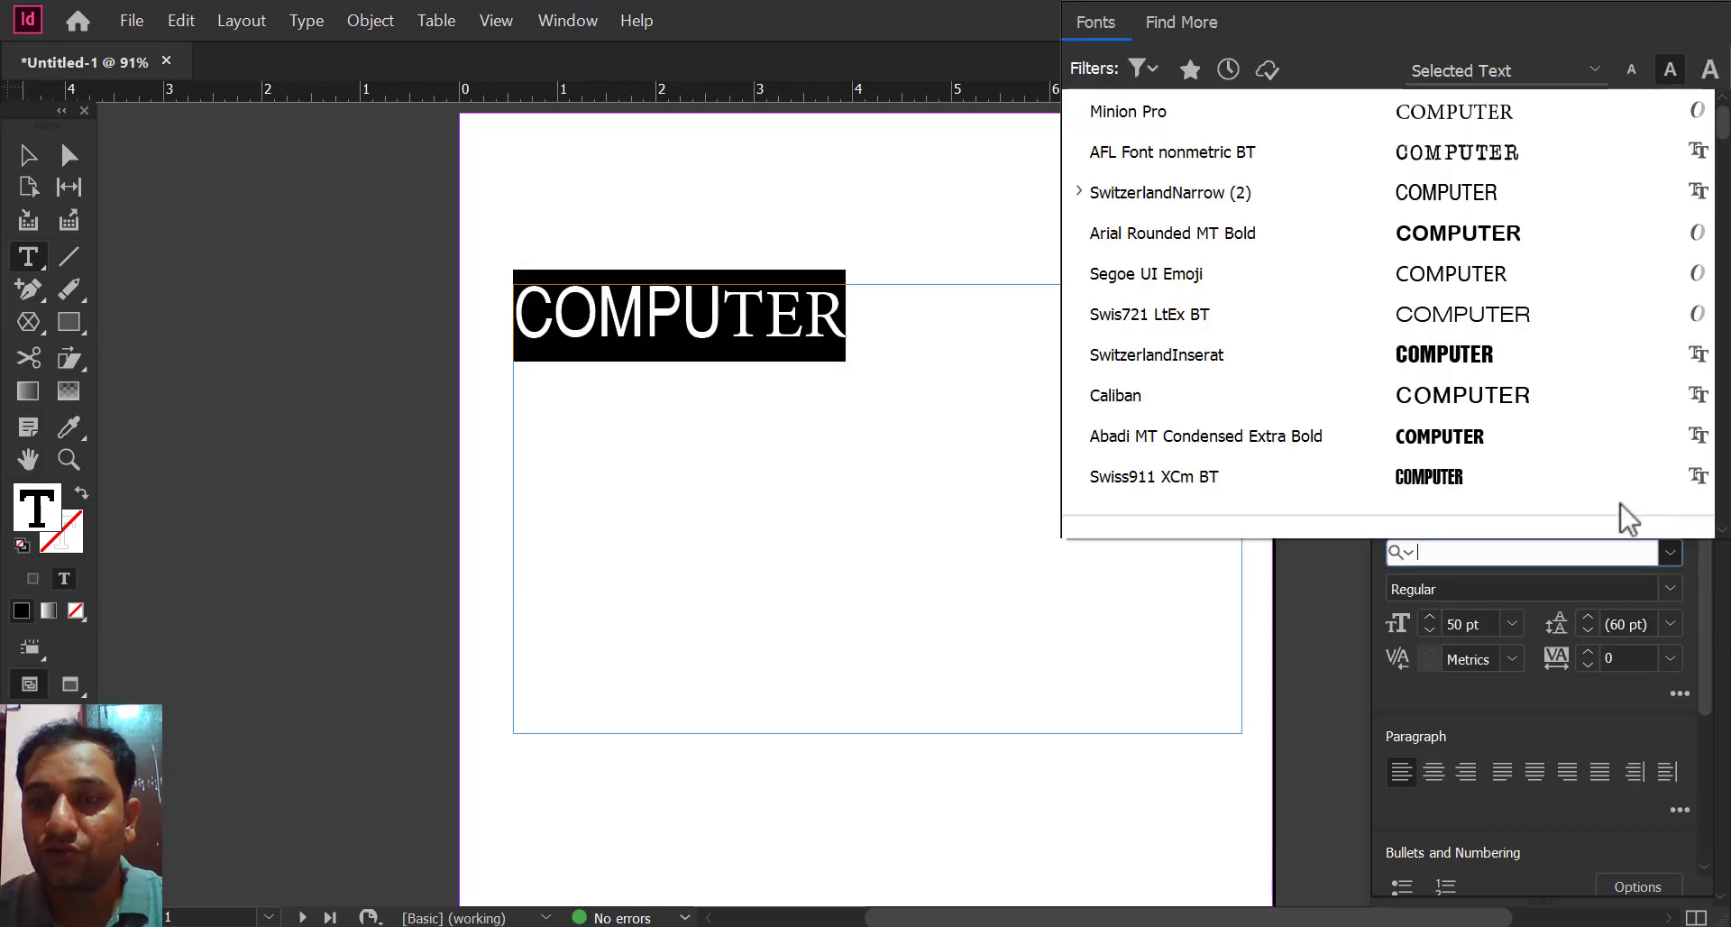
left_click(1512, 424)
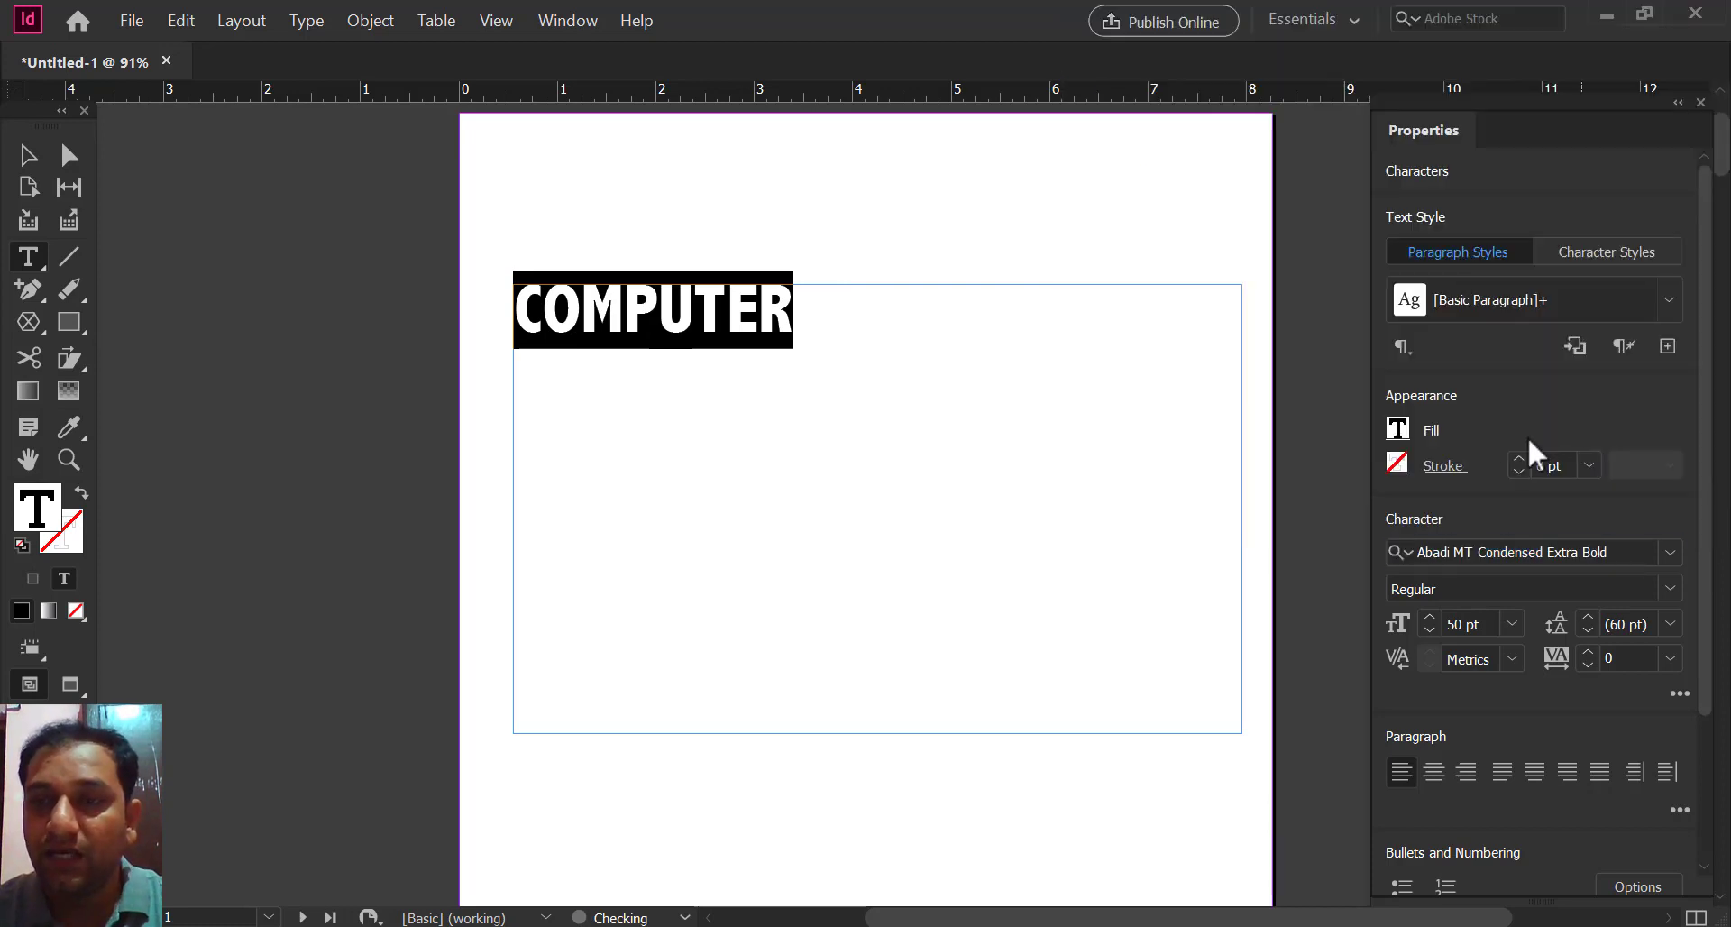
left_click(1531, 589)
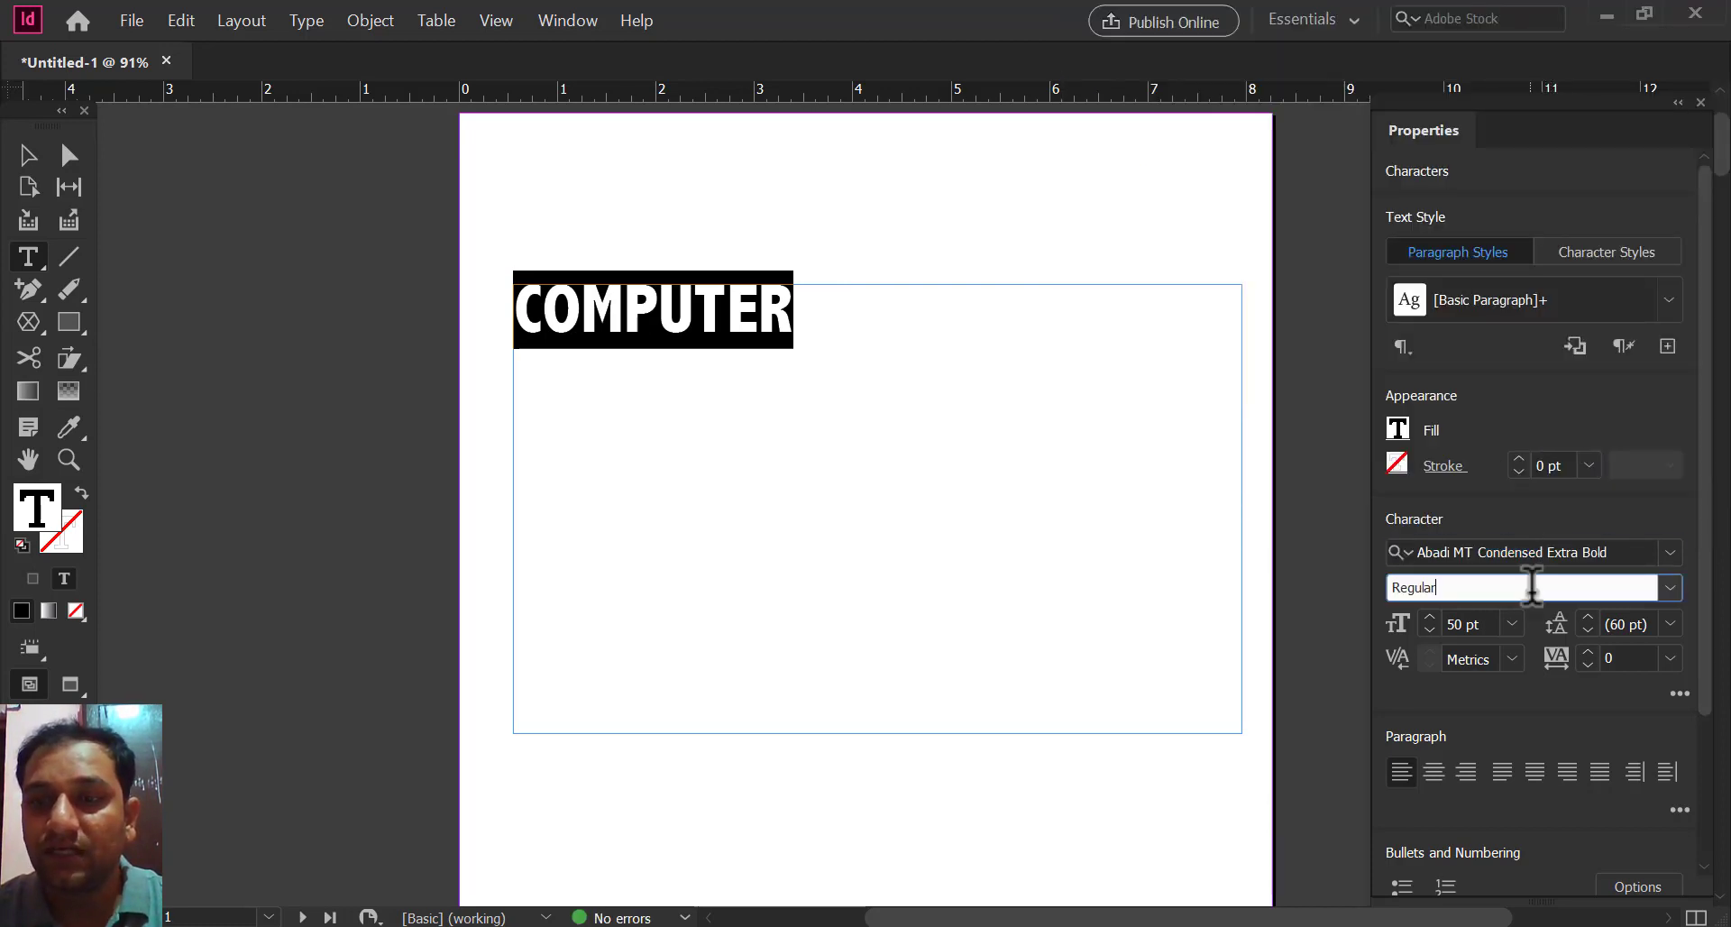
left_click(1672, 589)
left_click(1668, 585)
Step: Change the font of the selected word COMPUTER to Caliban and check which font styles it offers
left_click(1669, 553)
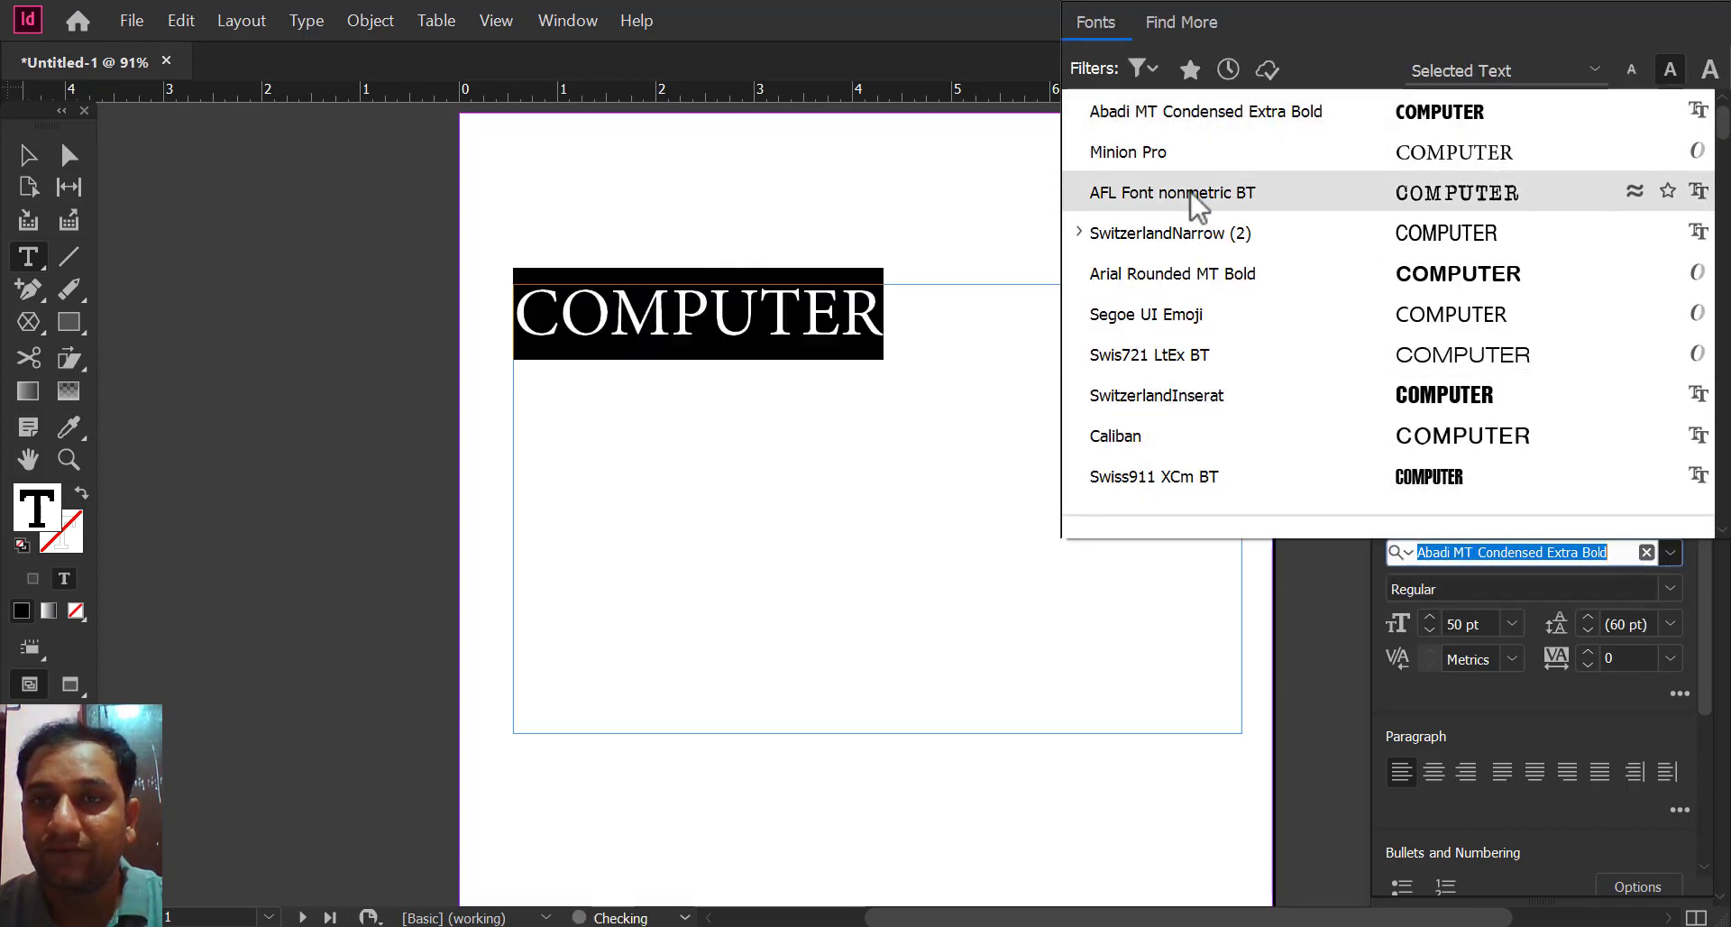
left_click(1208, 436)
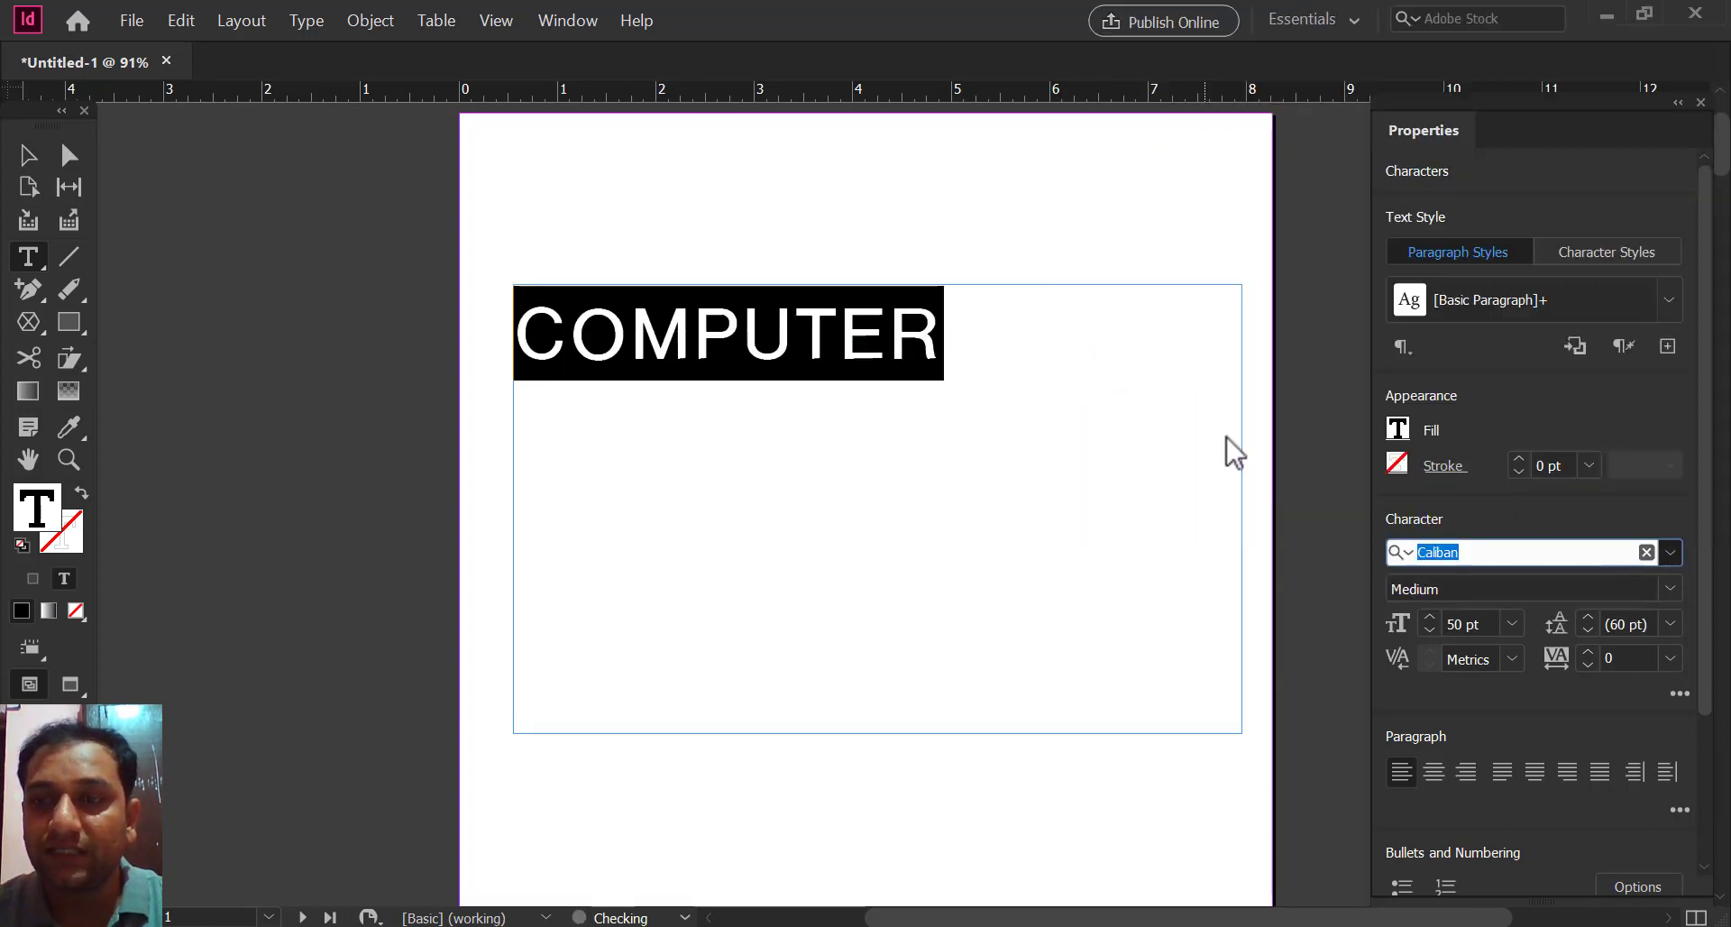
left_click(1671, 589)
left_click(1662, 590)
Step: Change the font of the selected word COMPUTER to Swis721 LtEx BT and check its available font styles
left_click(1668, 553)
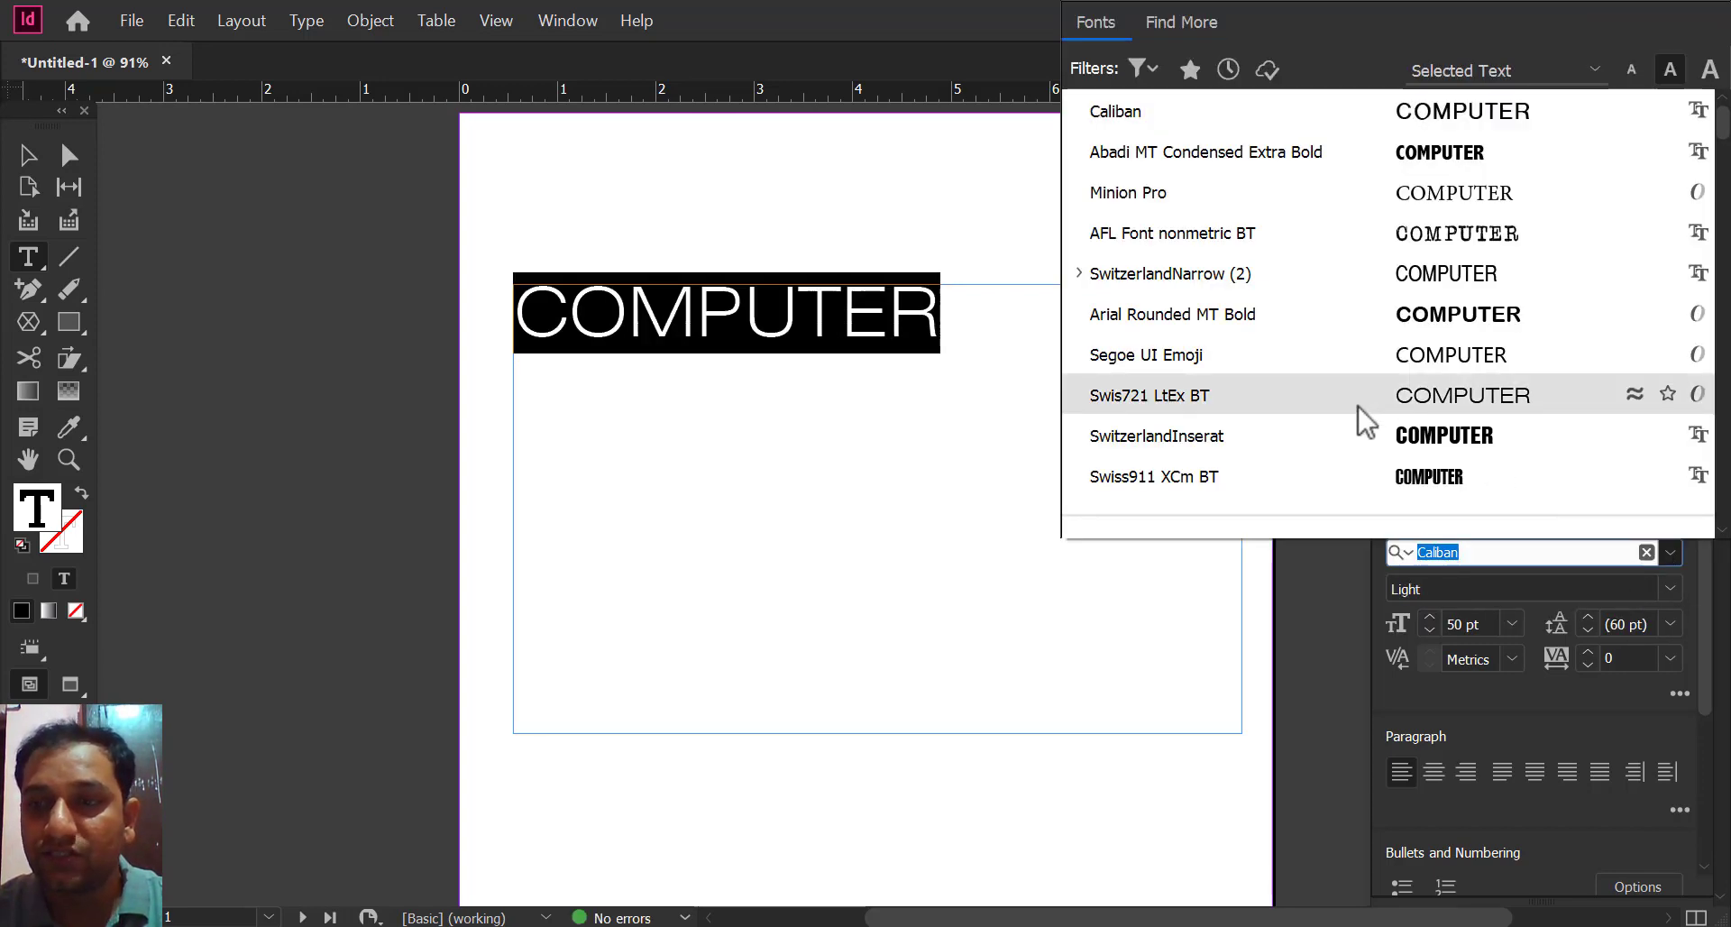
left_click(1358, 406)
left_click(1671, 586)
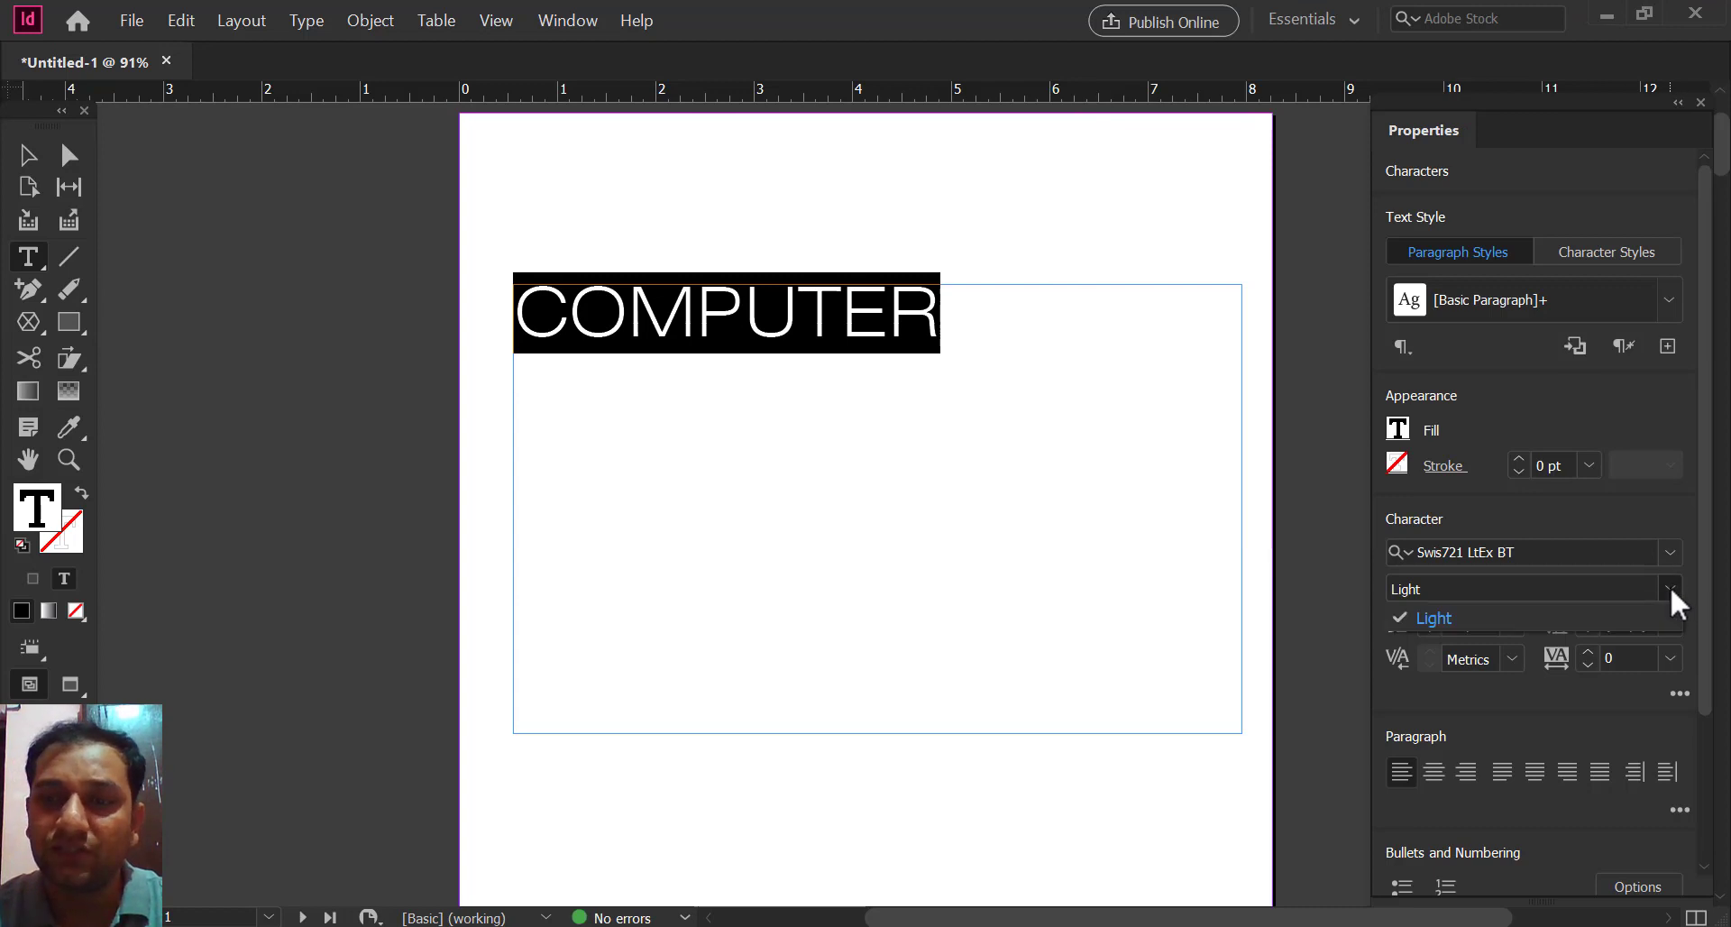
left_click(1669, 586)
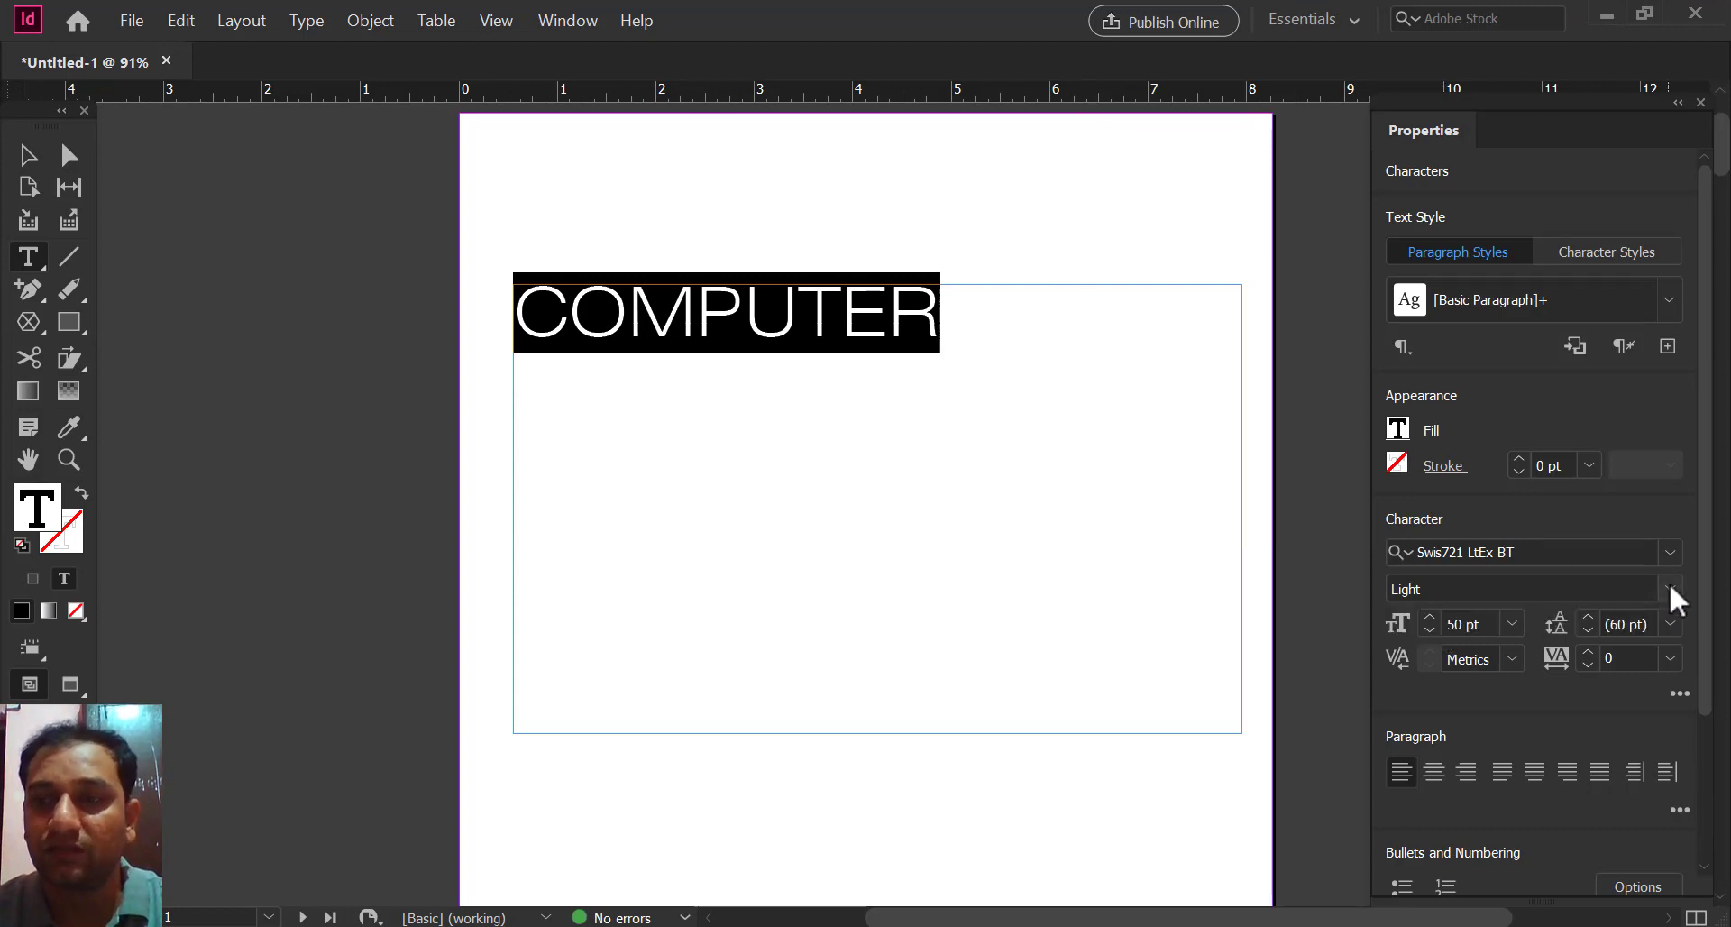
Step: Browse the list of installed fonts, previewing how the selected word COMPUTER looks in different typefaces
left_click(1670, 552)
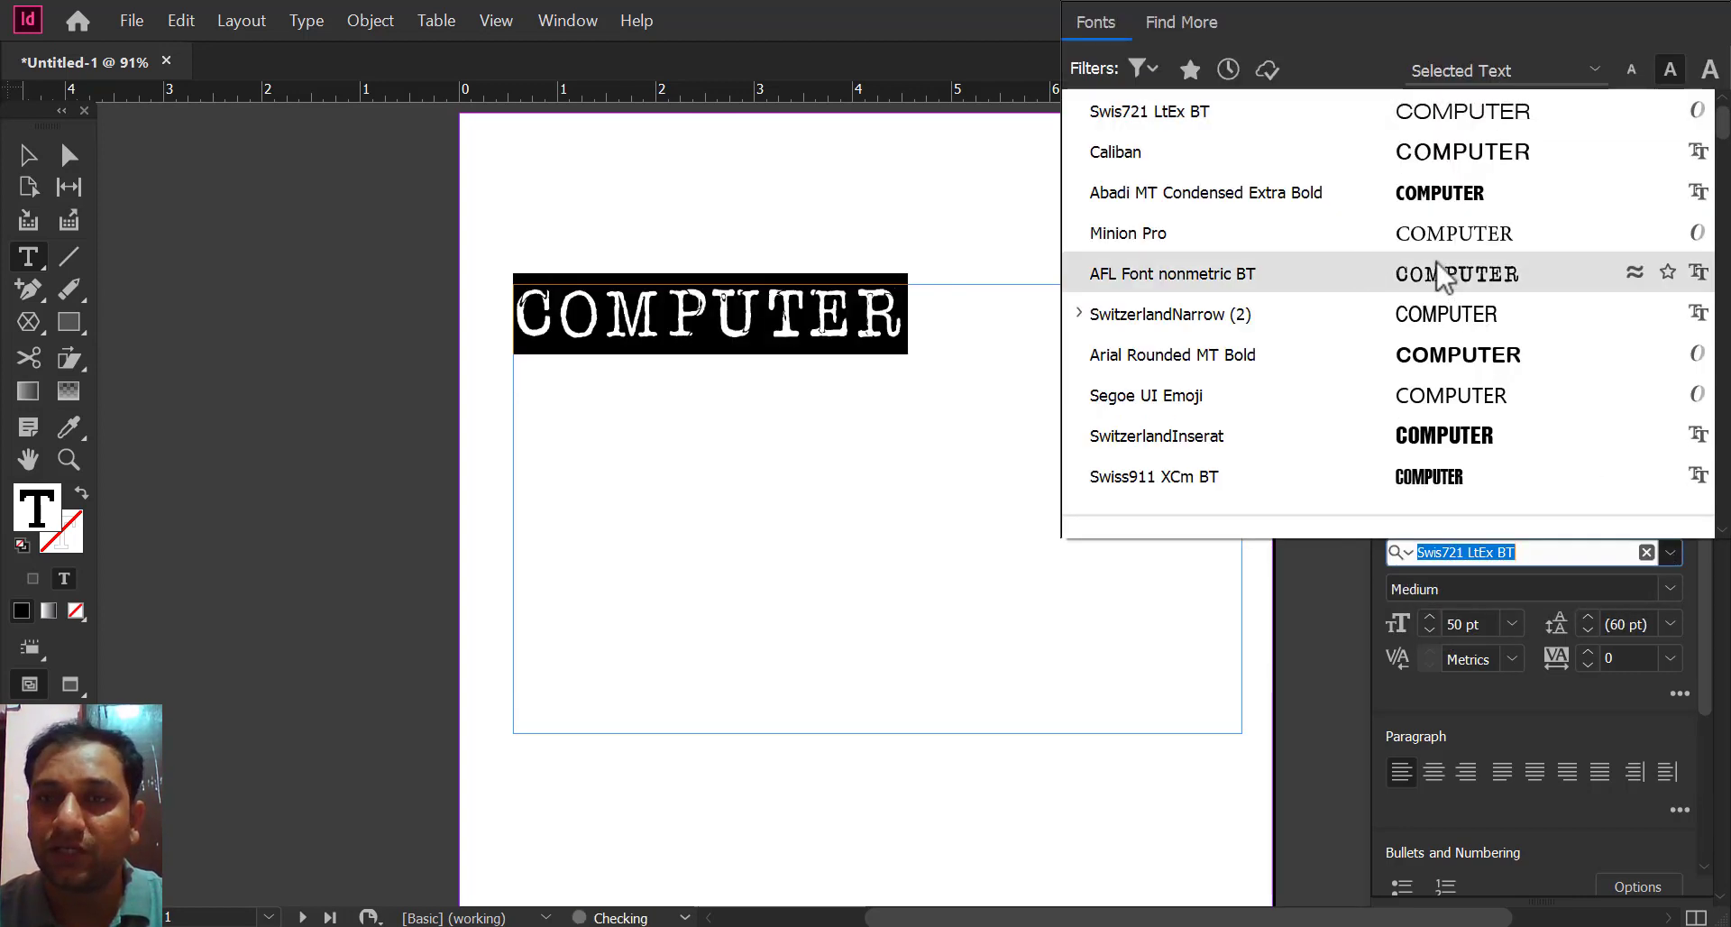
scroll(1439, 275, "down", 3)
scroll(1430, 297, "down", 2)
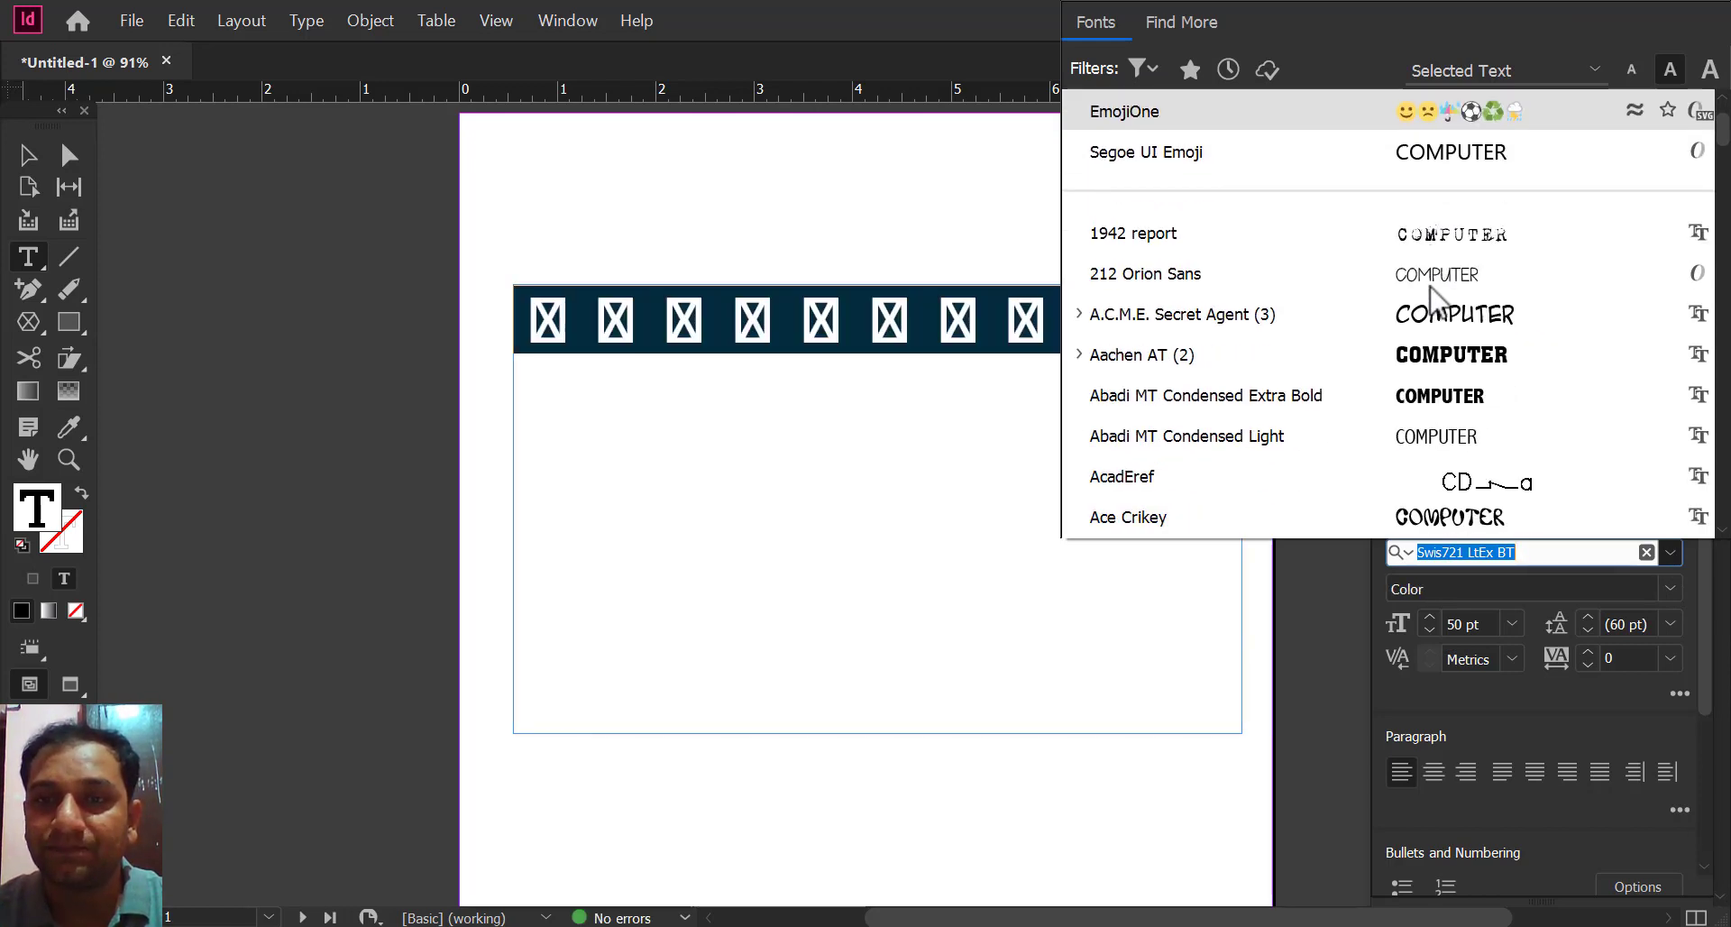
scroll(1163, 401, "down", 1)
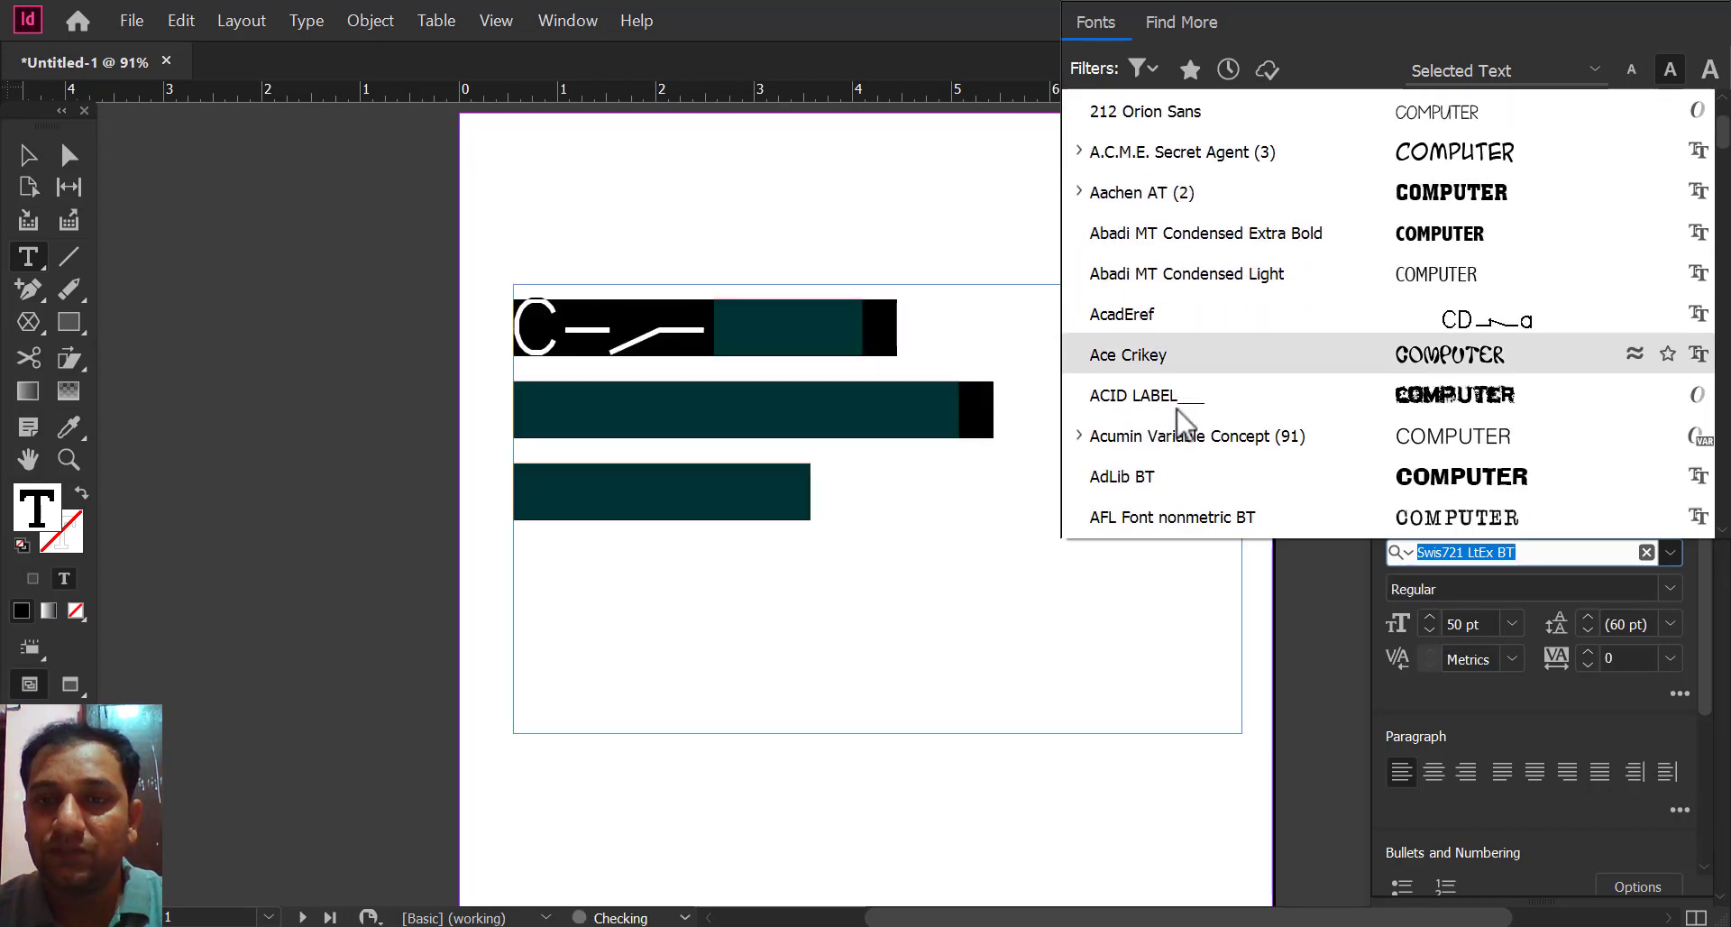
scroll(1173, 451, "down", 2)
scroll(1162, 446, "down", 2)
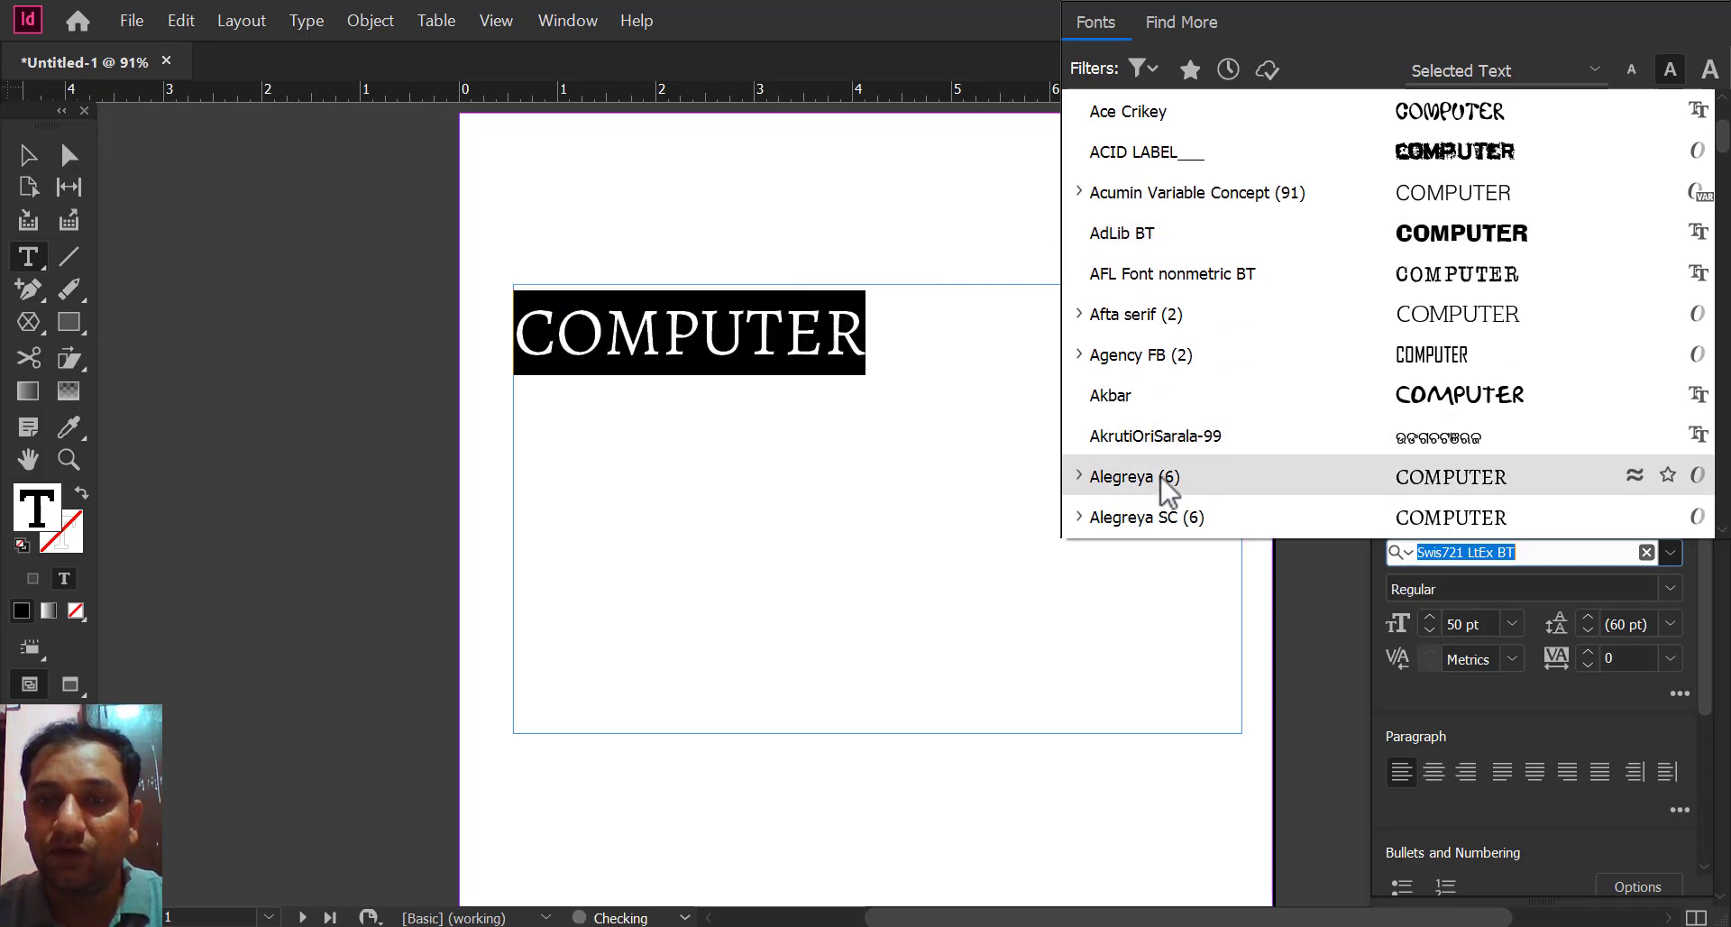
scroll(1164, 491, "down", 3)
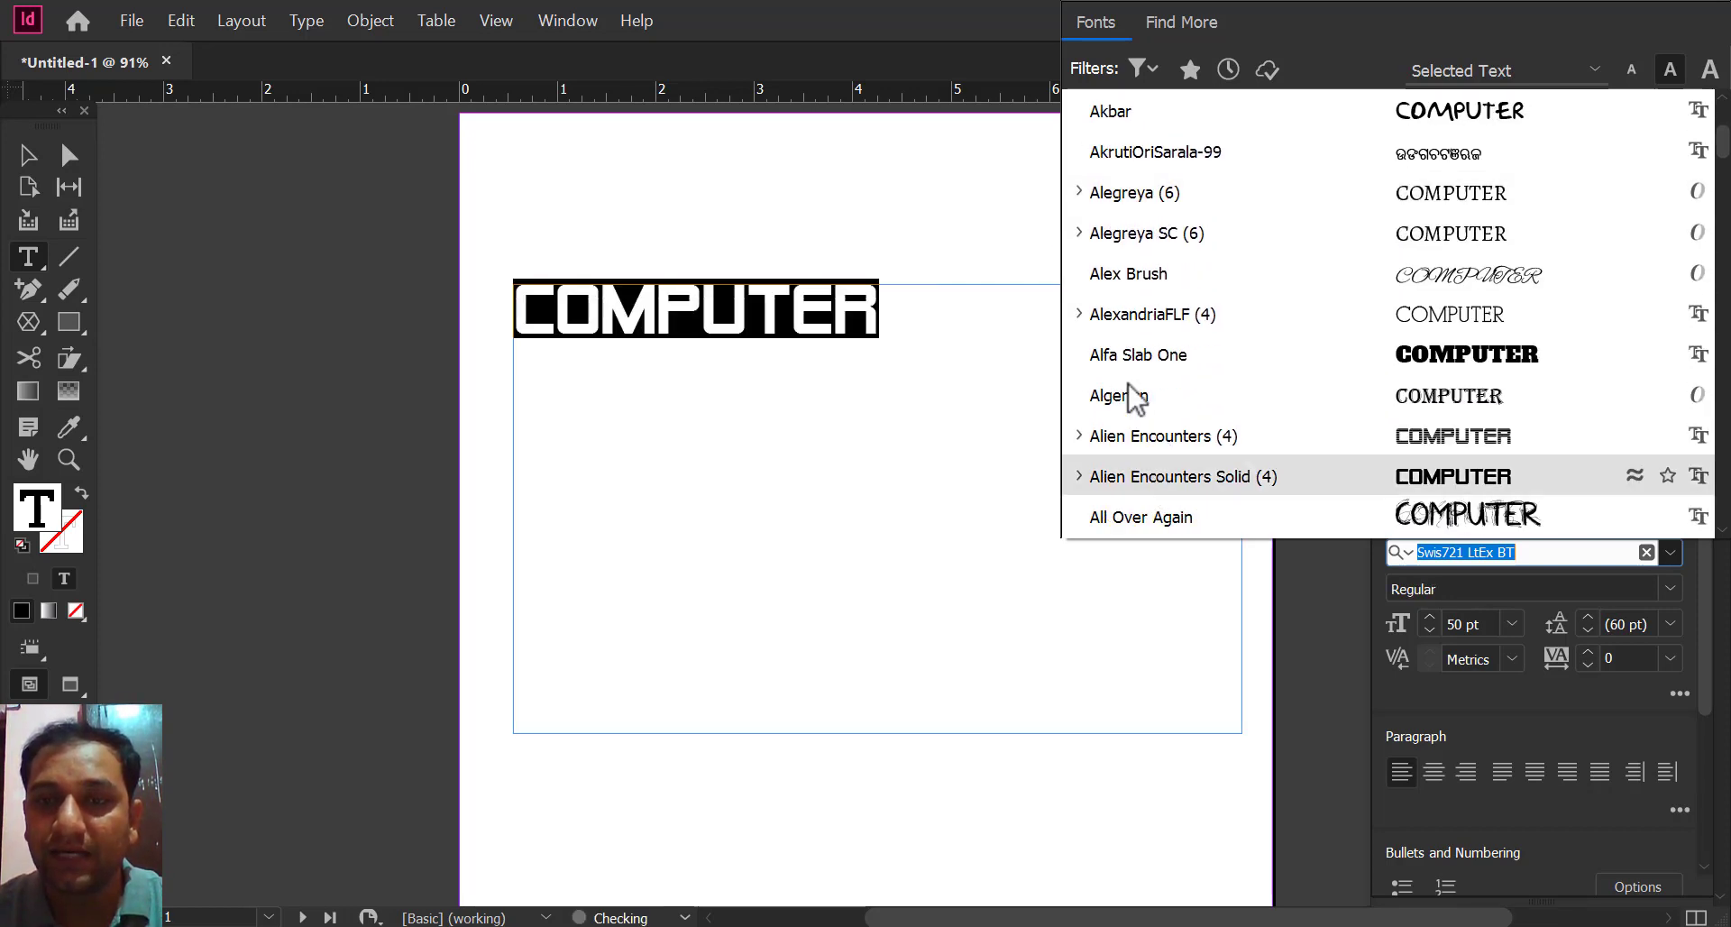
scroll(1146, 424, "down", 4)
scroll(1147, 435, "down", 1)
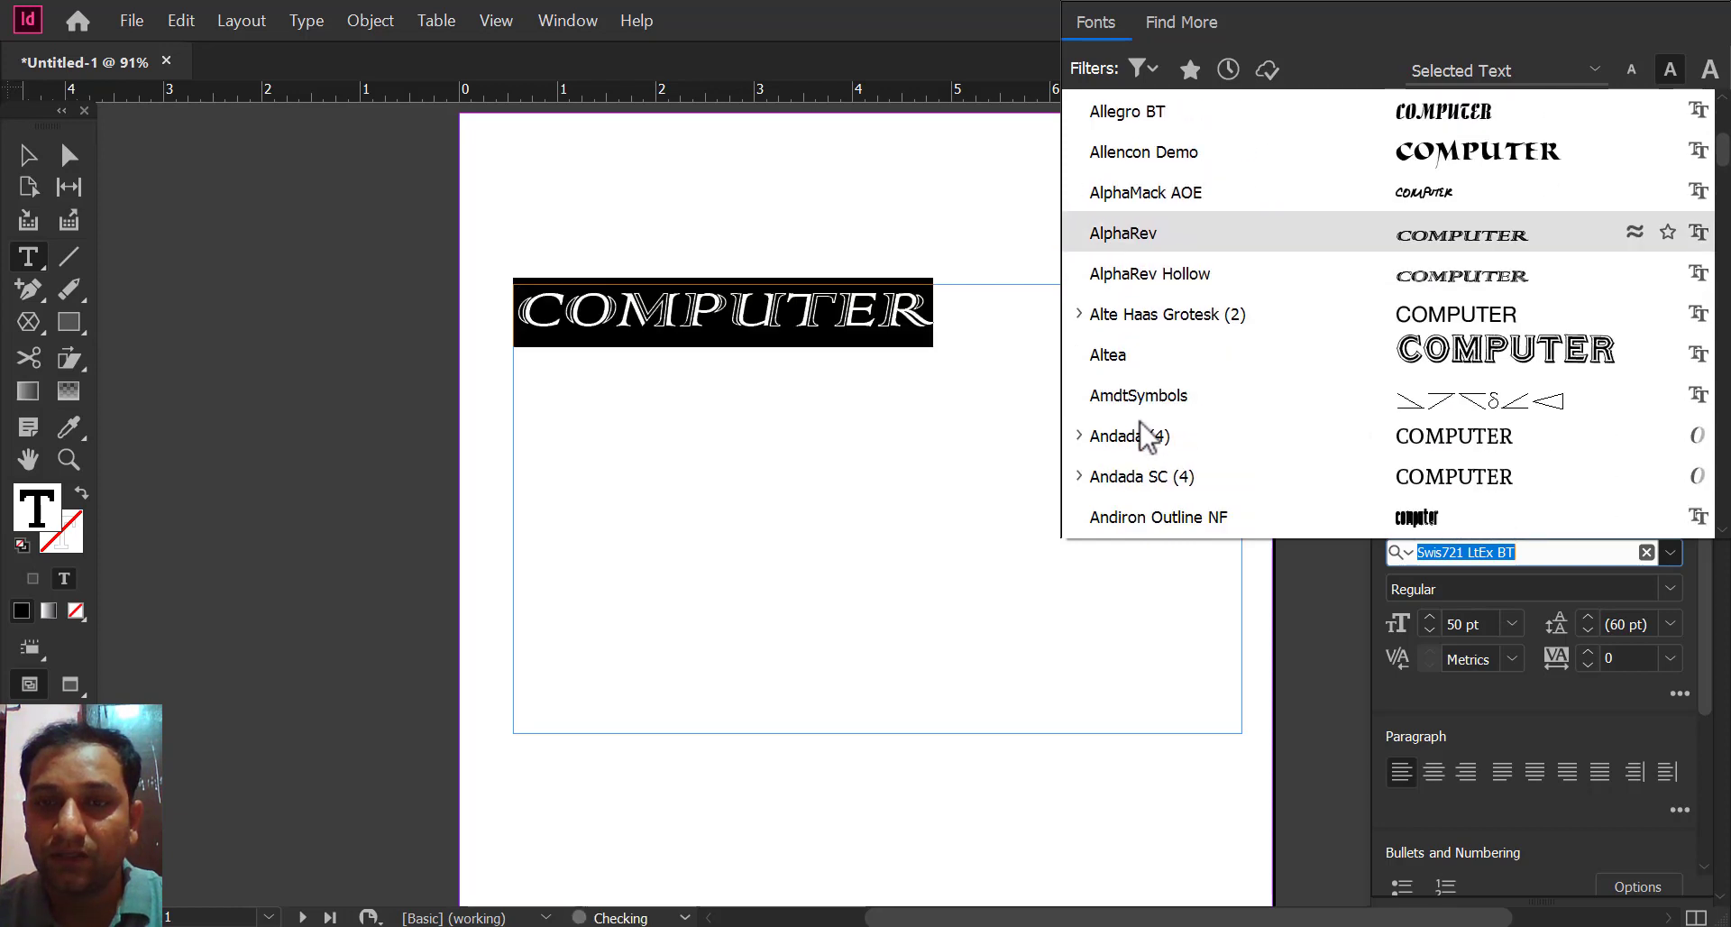
Step: Search the fonts for ARI, apply Arial Regular to COMPUTER, and change its font style to Bold
type("AR")
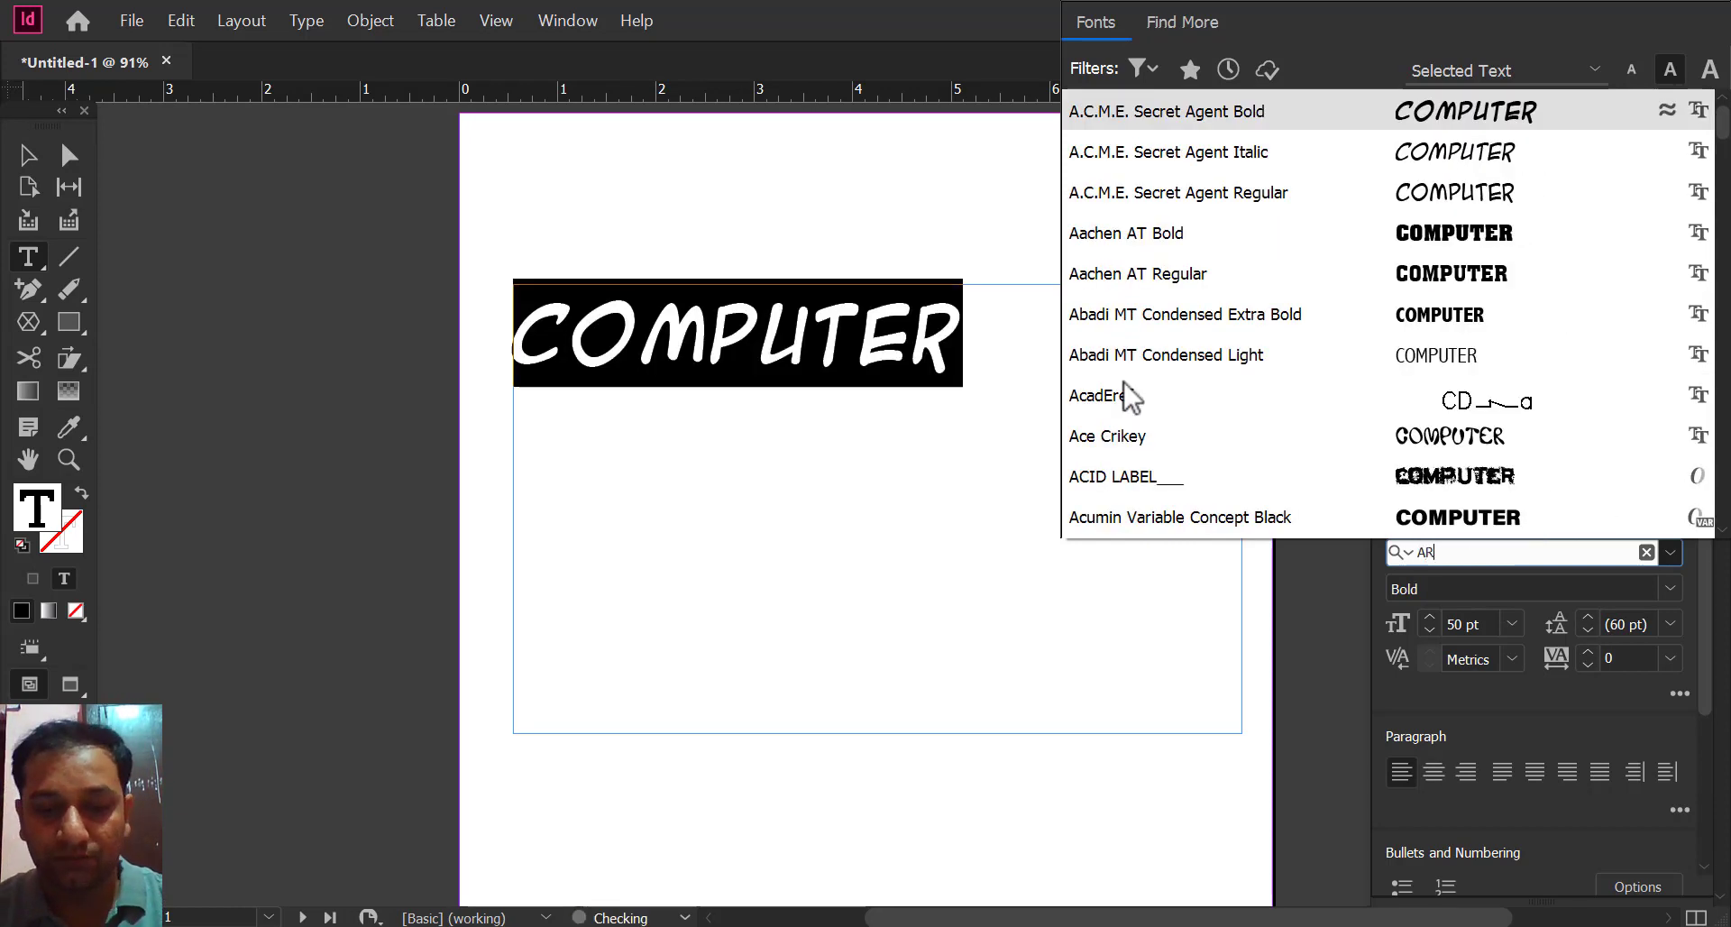
type("I")
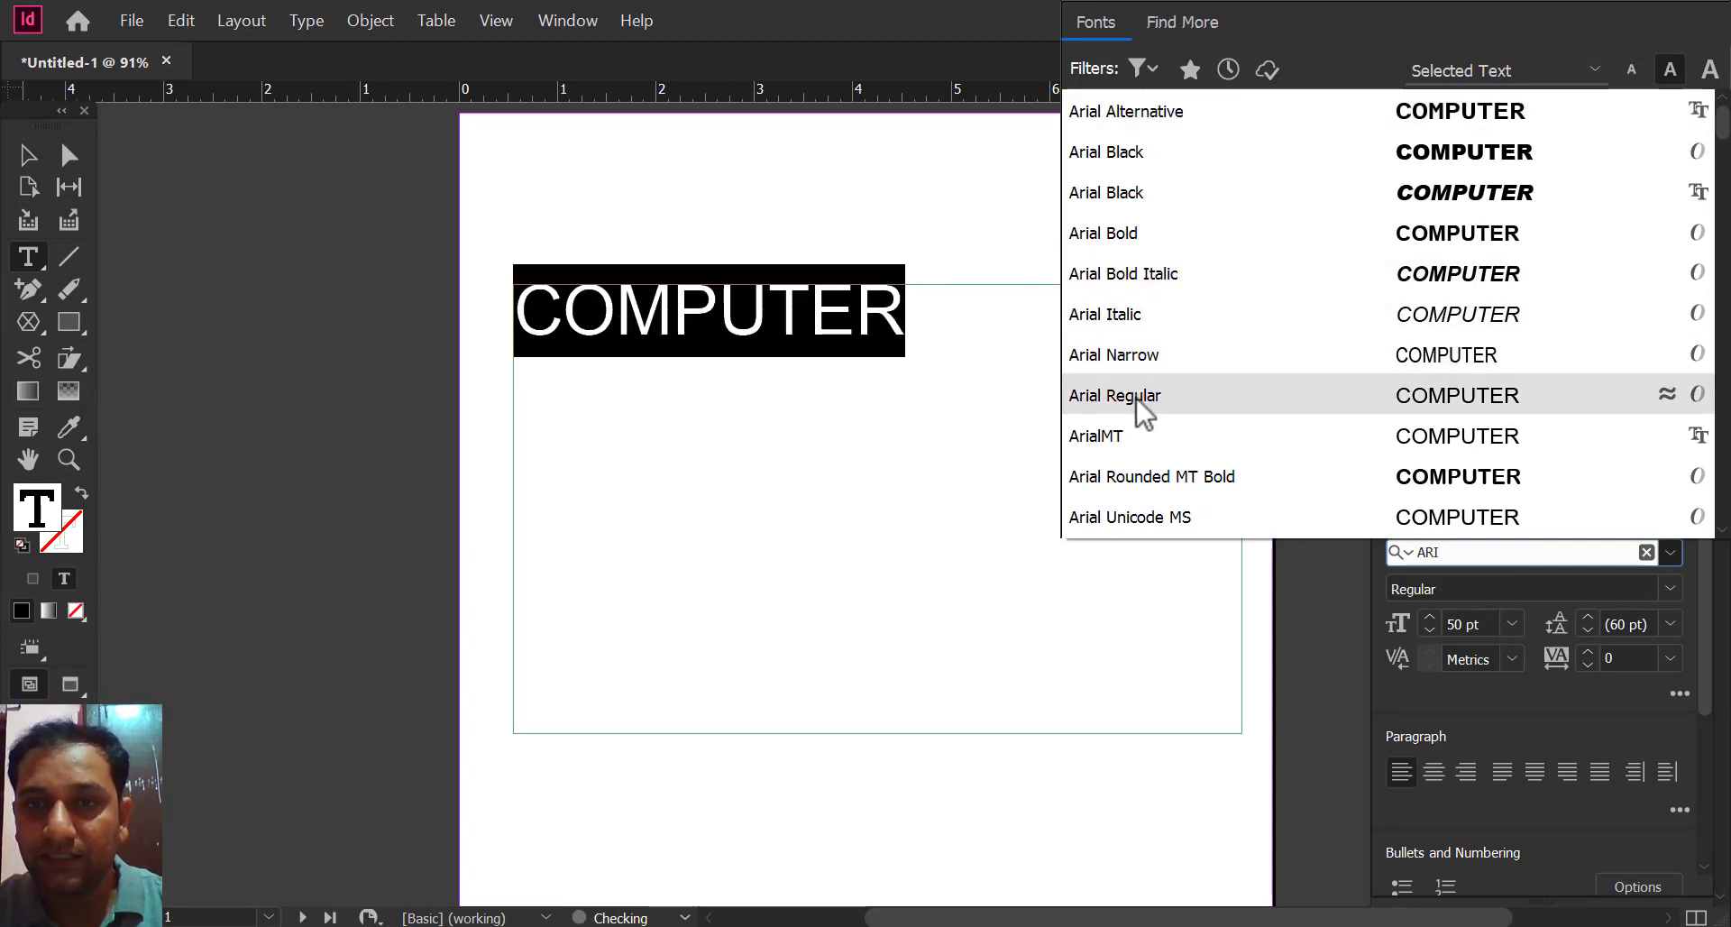
left_click(1131, 396)
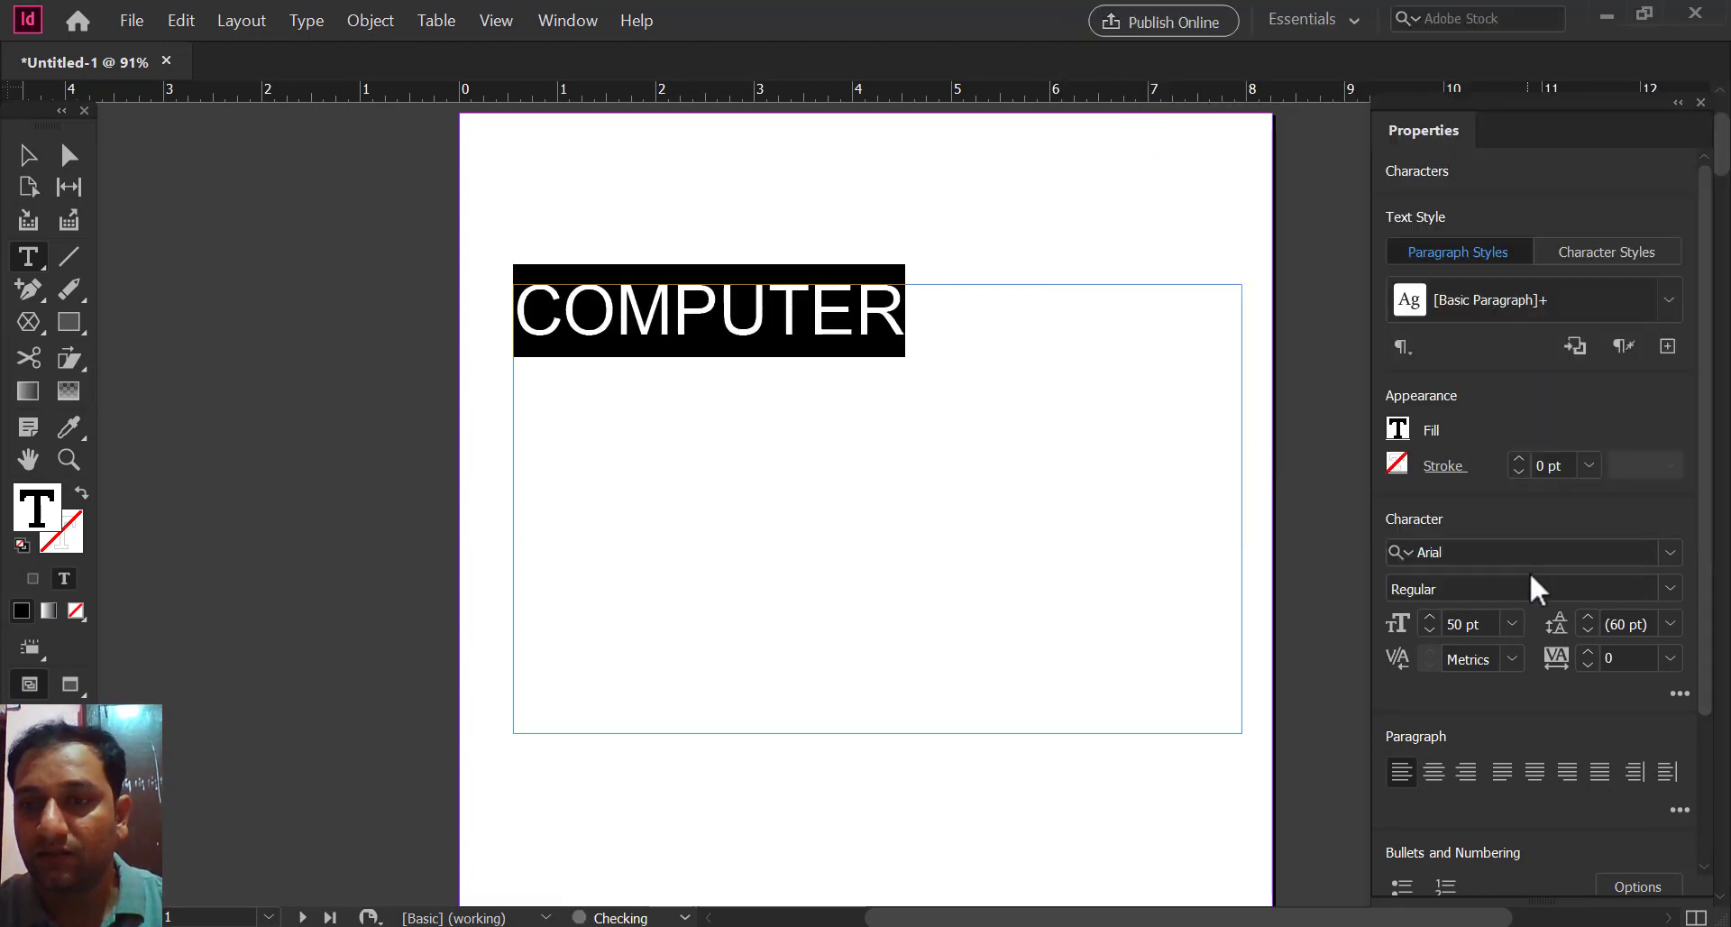
left_click(1667, 588)
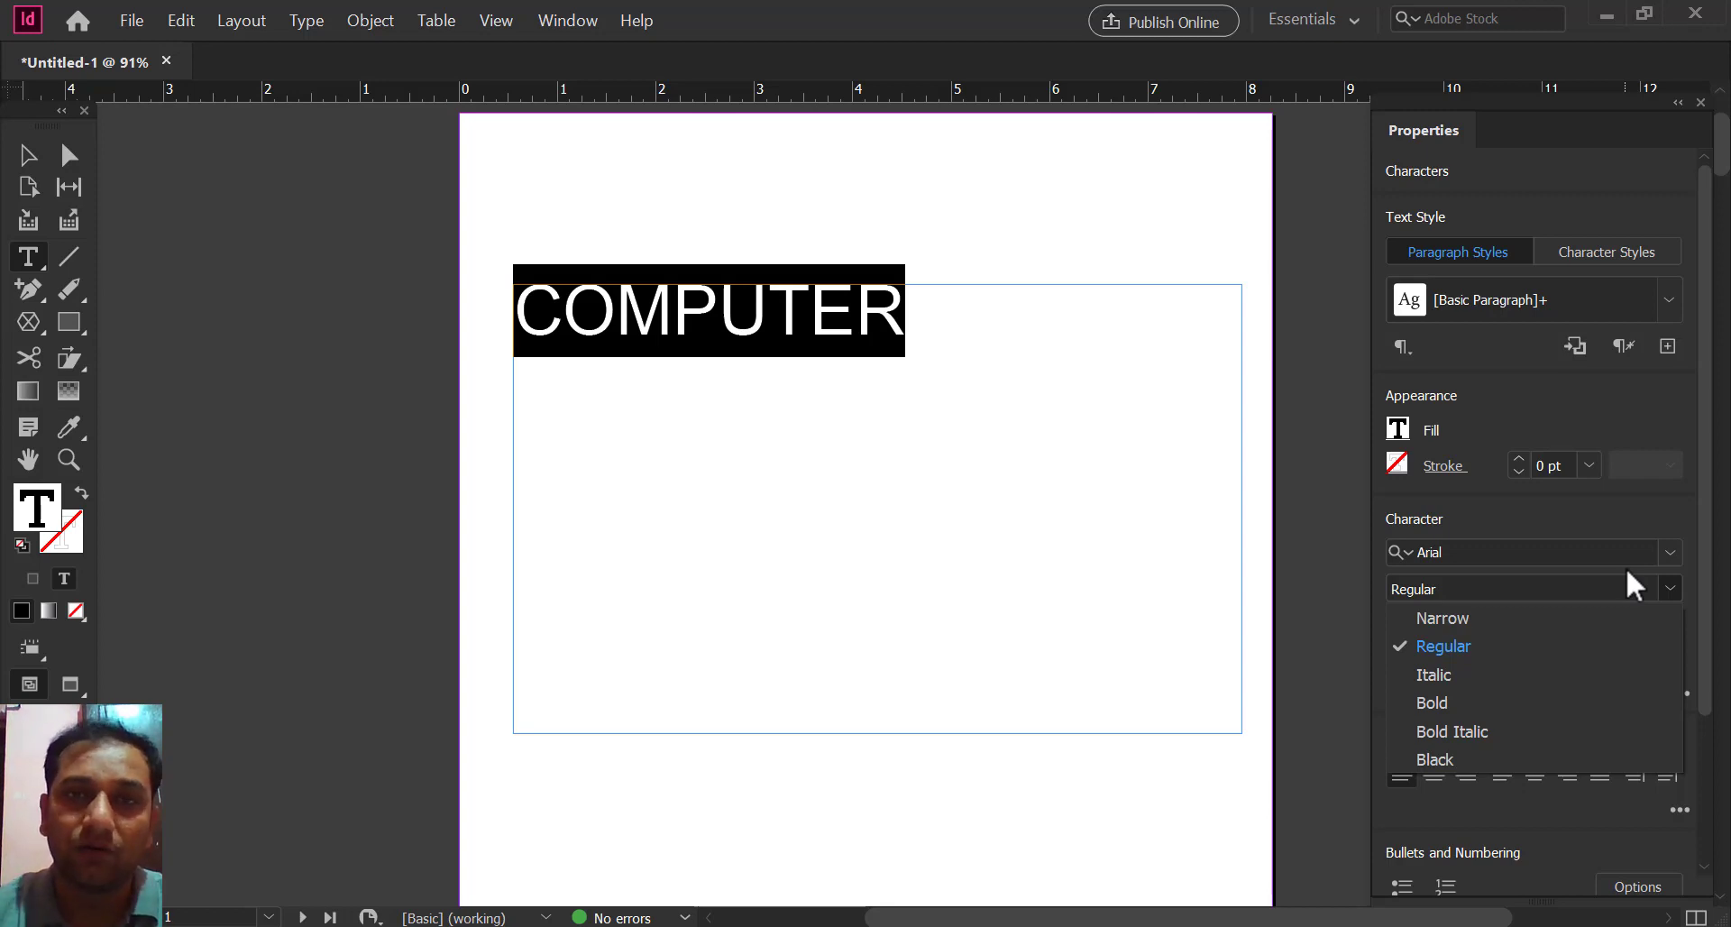
left_click(1450, 708)
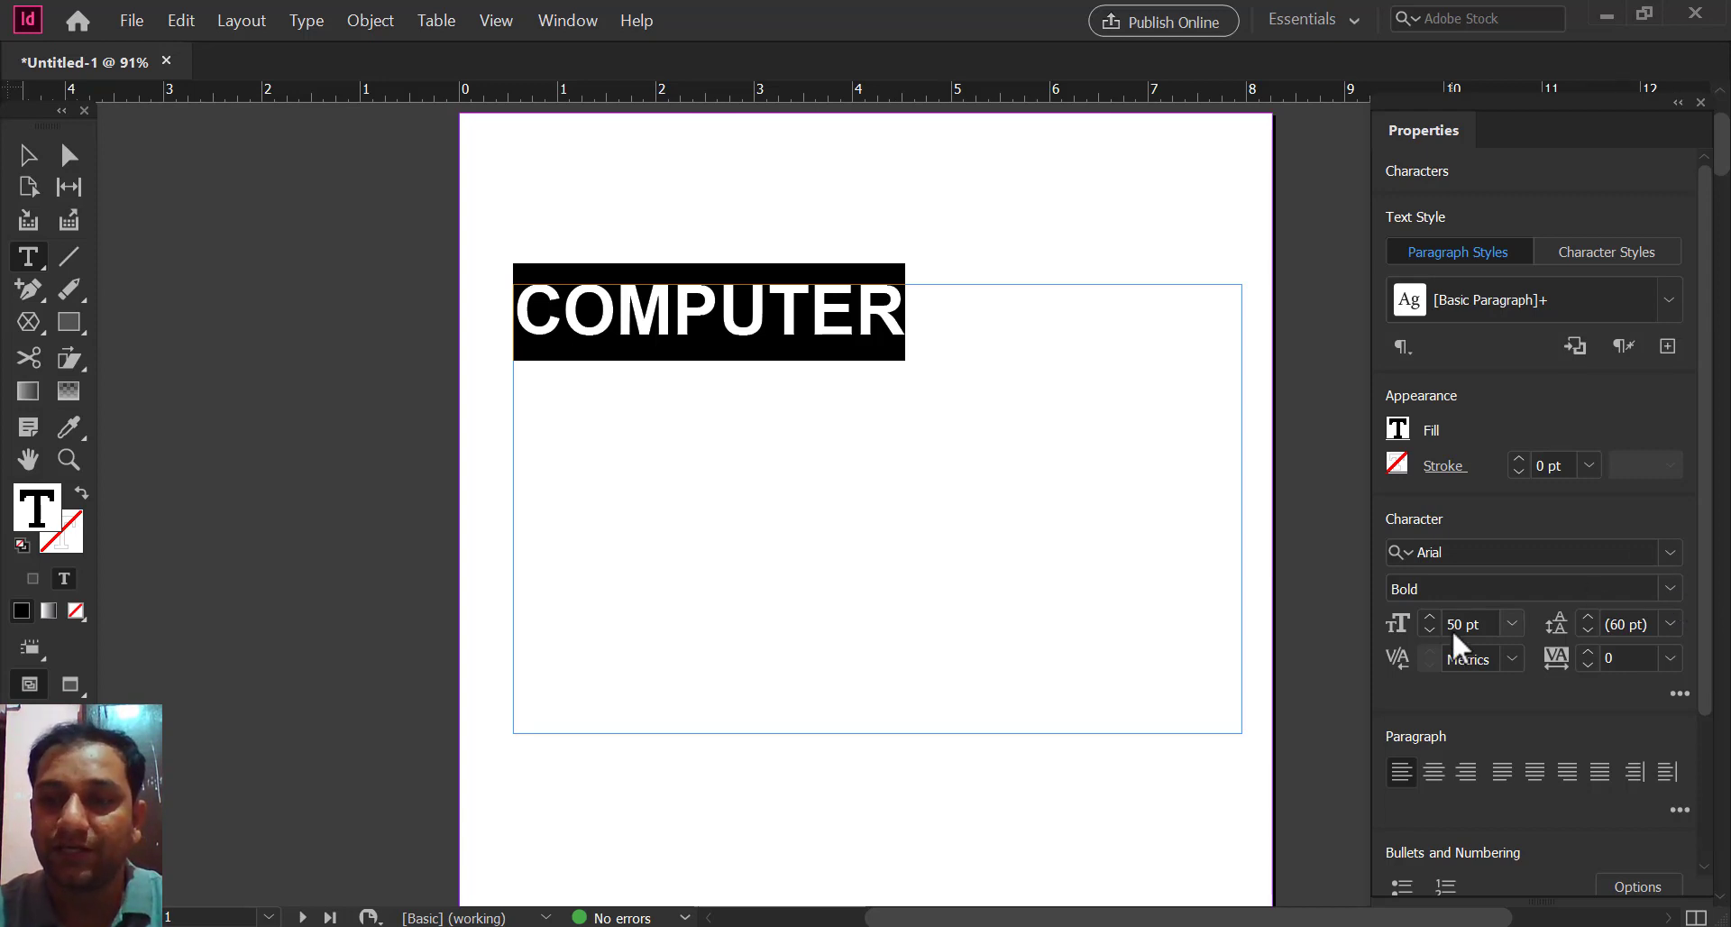
Step: Try a 36 pt font size on COMPUTER, settle on 48 pt, and set its leading to Auto
left_click(1515, 623)
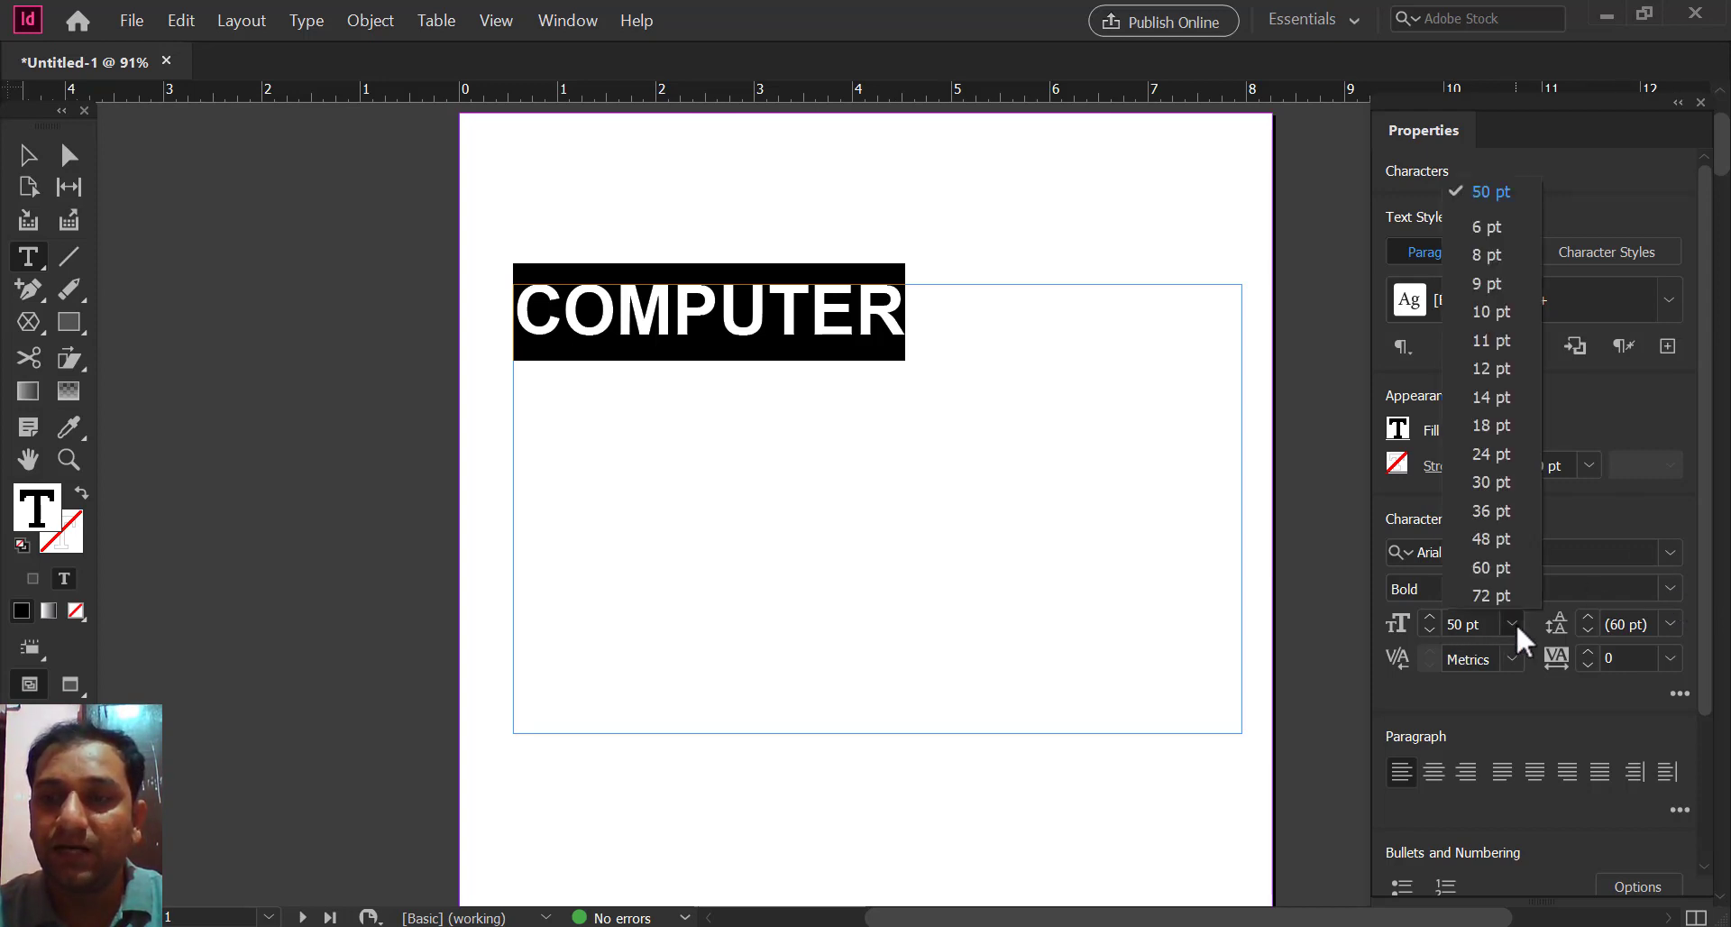
left_click(1492, 514)
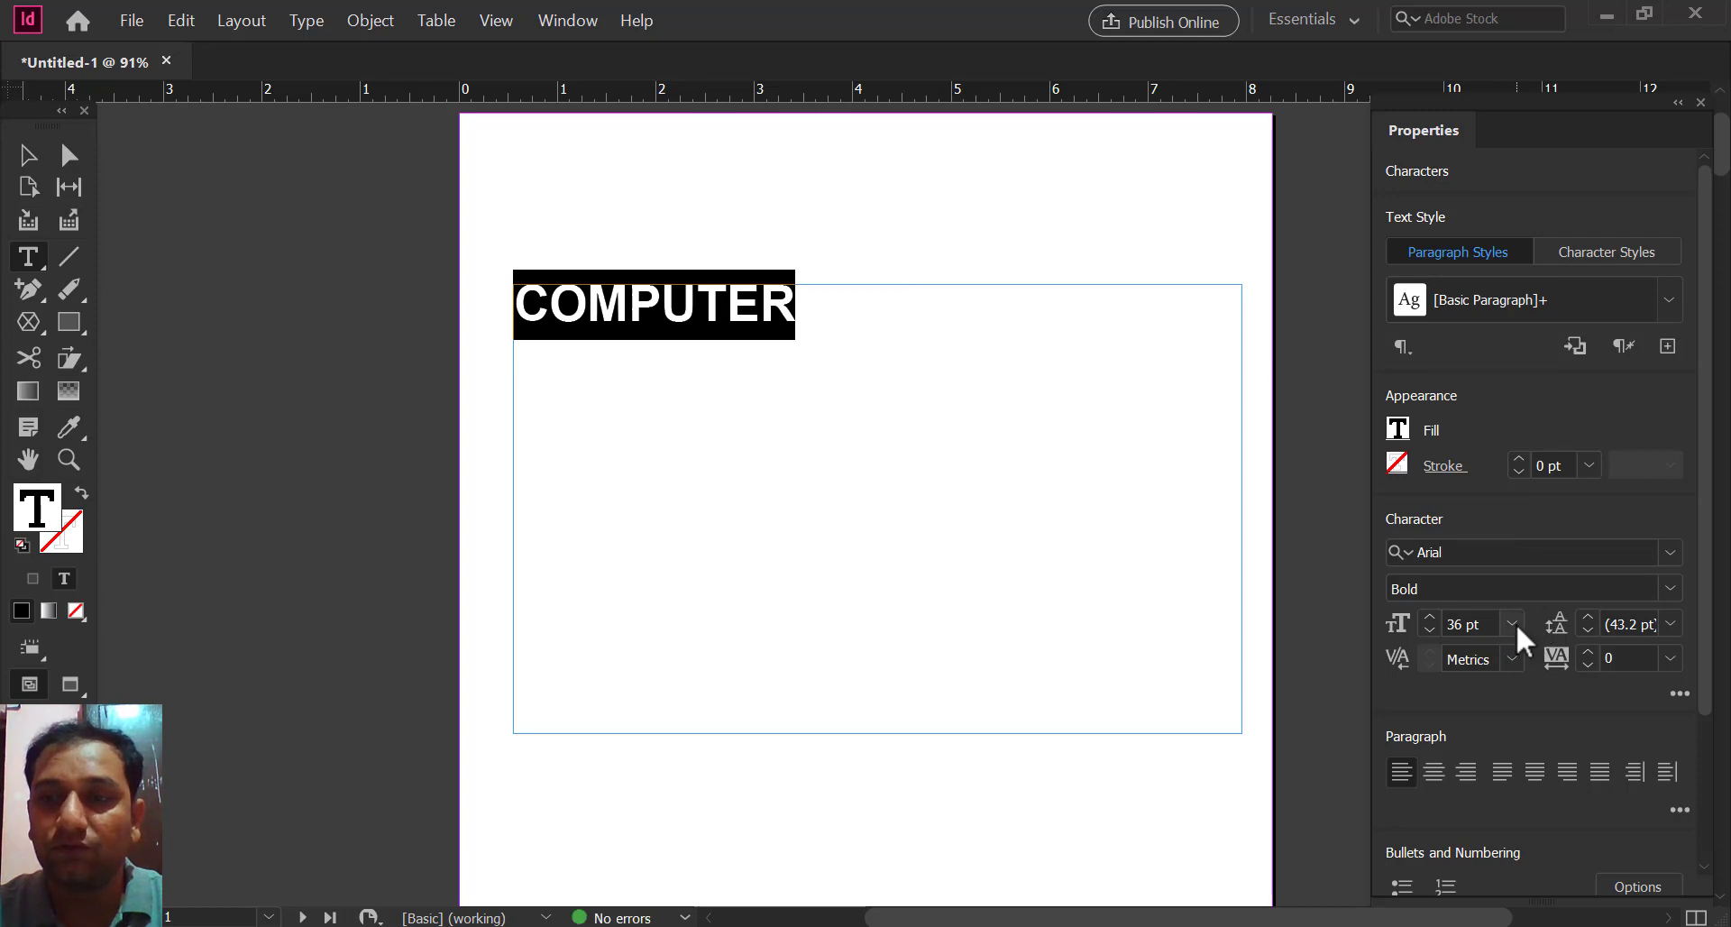
left_click(1513, 623)
left_click(1506, 543)
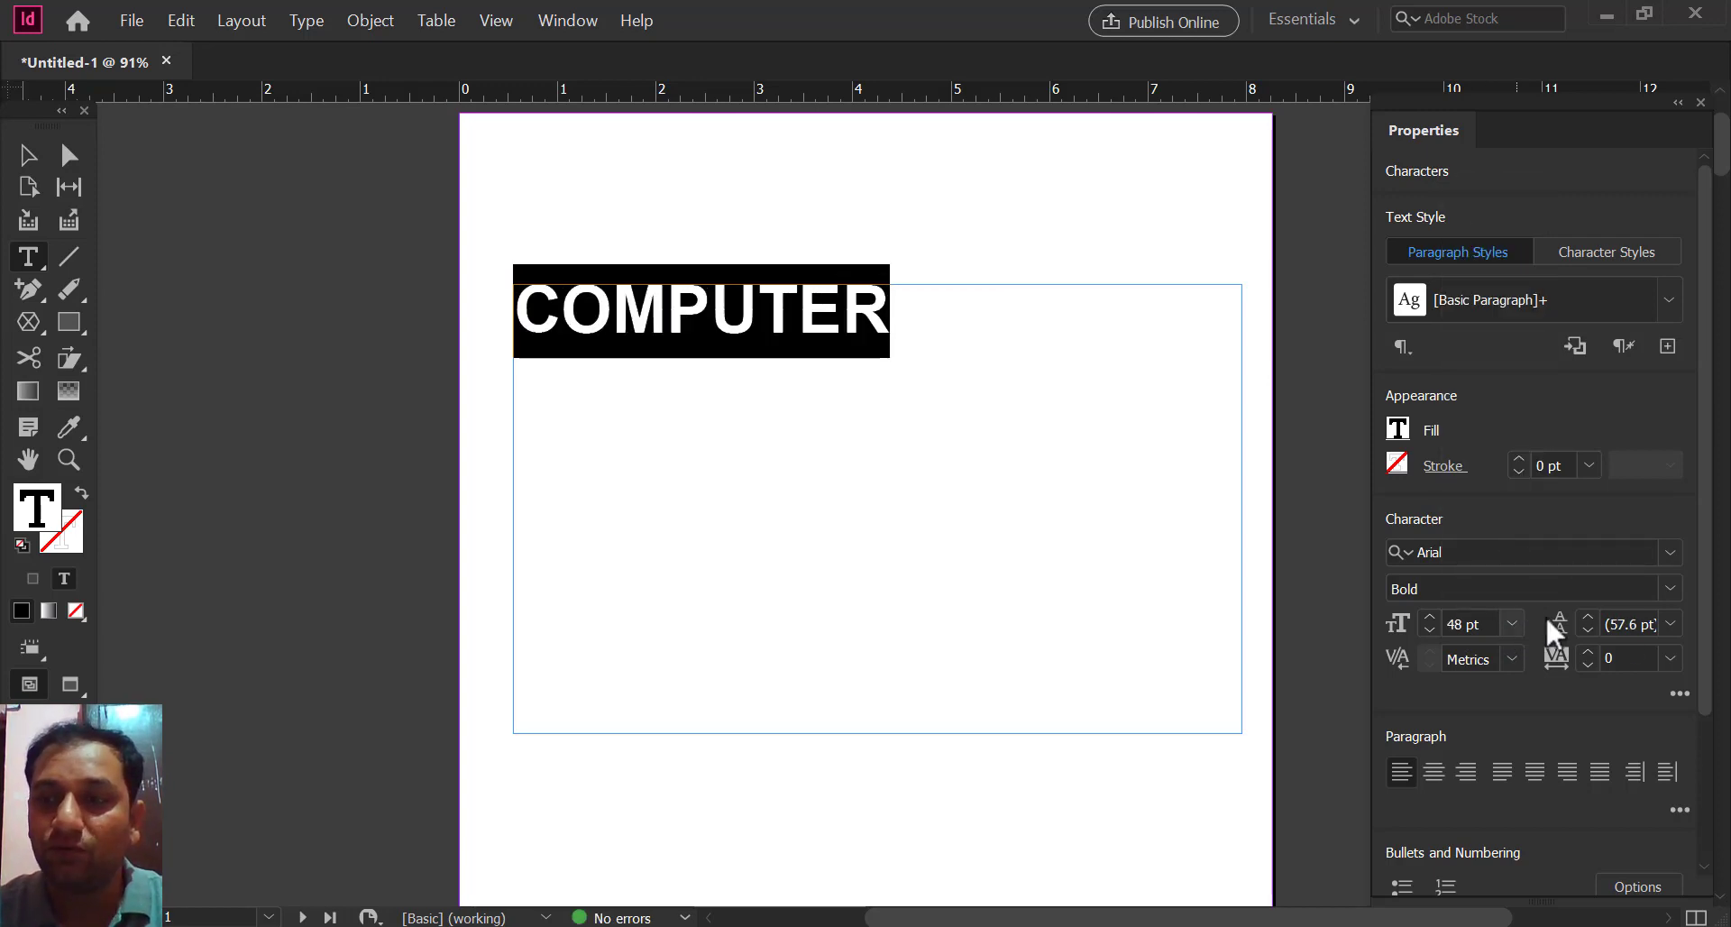
left_click(1671, 624)
left_click(1668, 624)
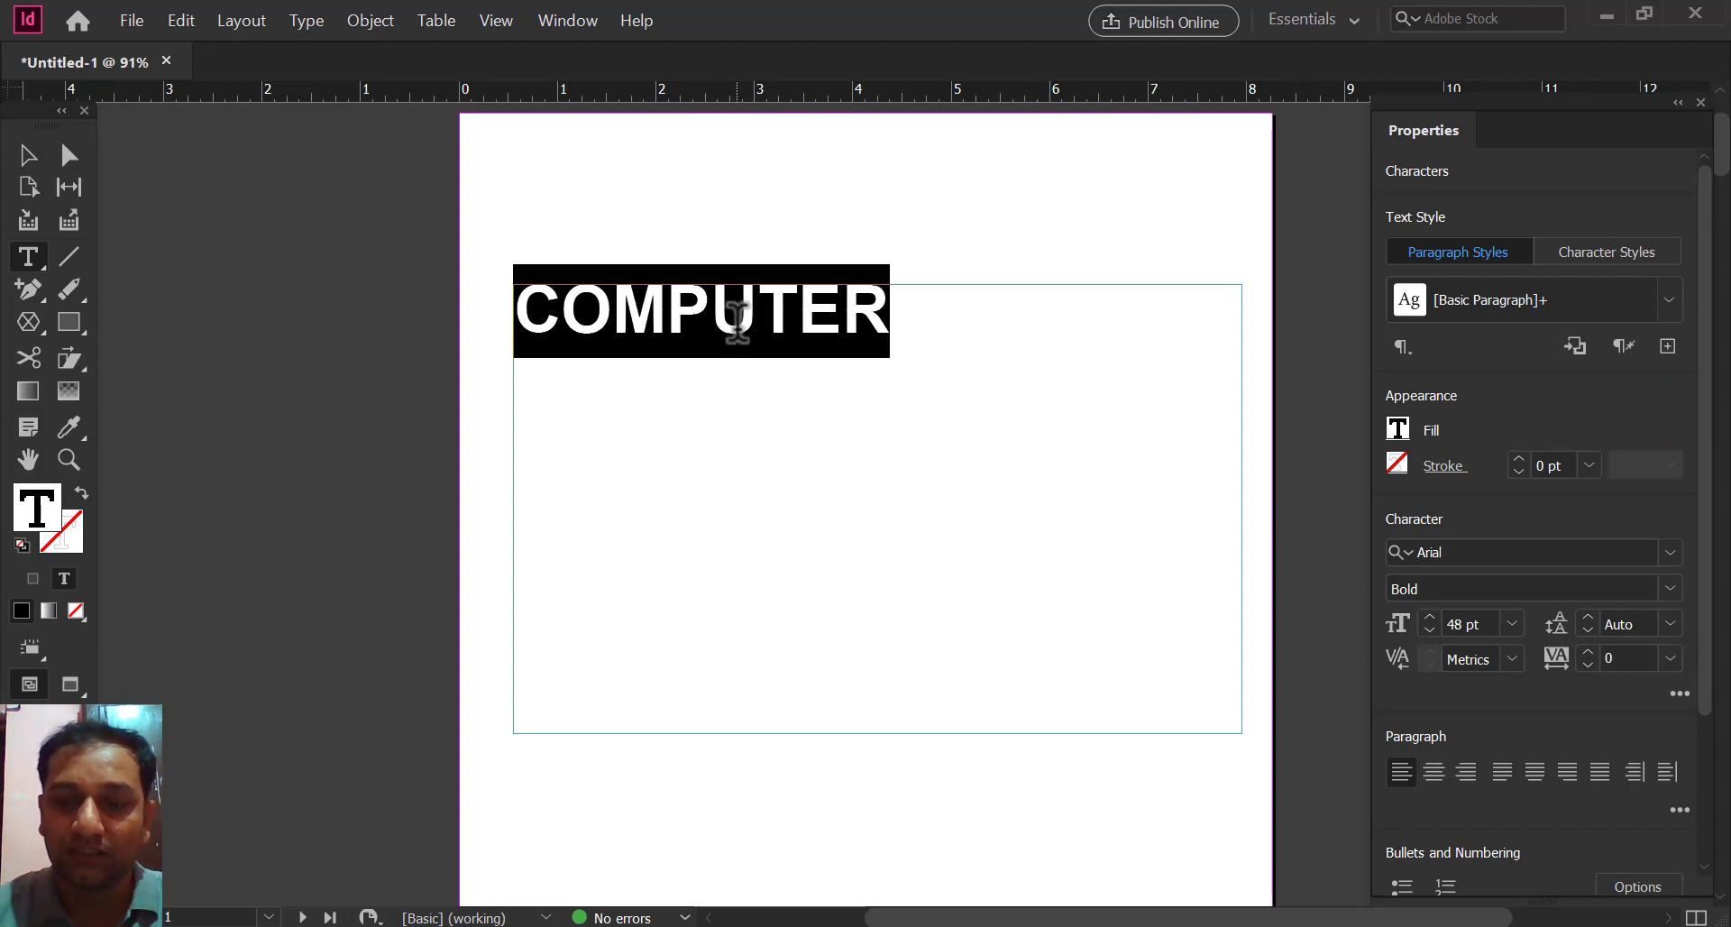
Step: Replace the selected word COMPUTER with the sentence THE COMPUTER IS AN ELECTRONIC DEVICE
key("BackSpace")
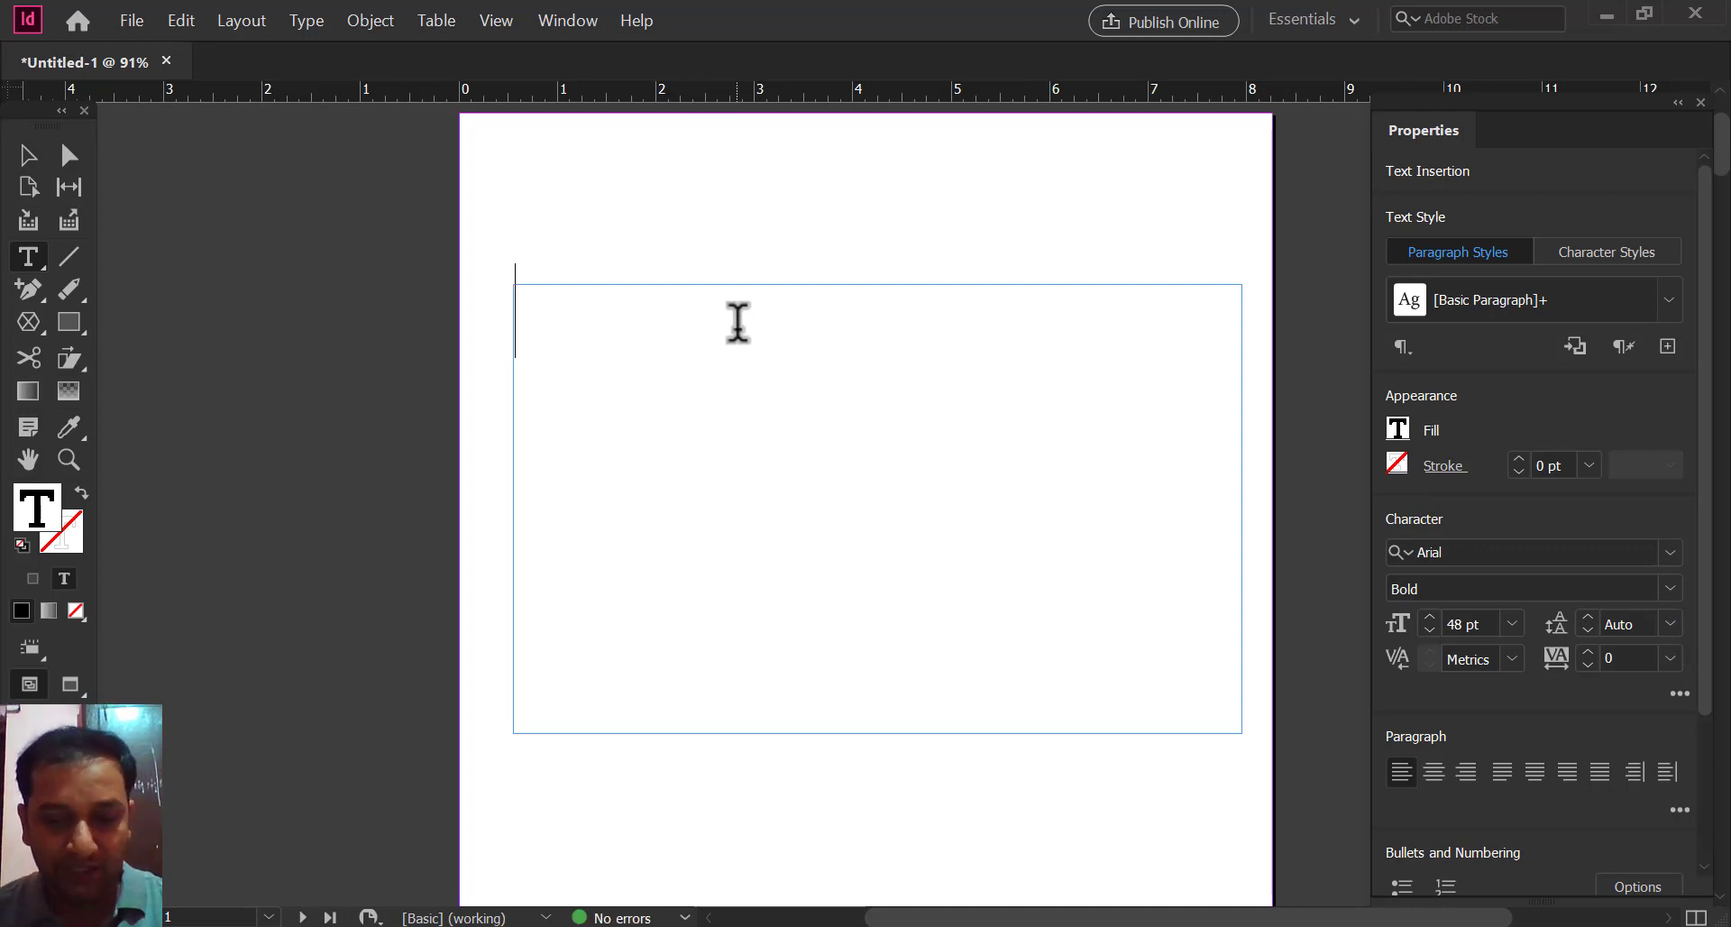
type("THE COMPUT")
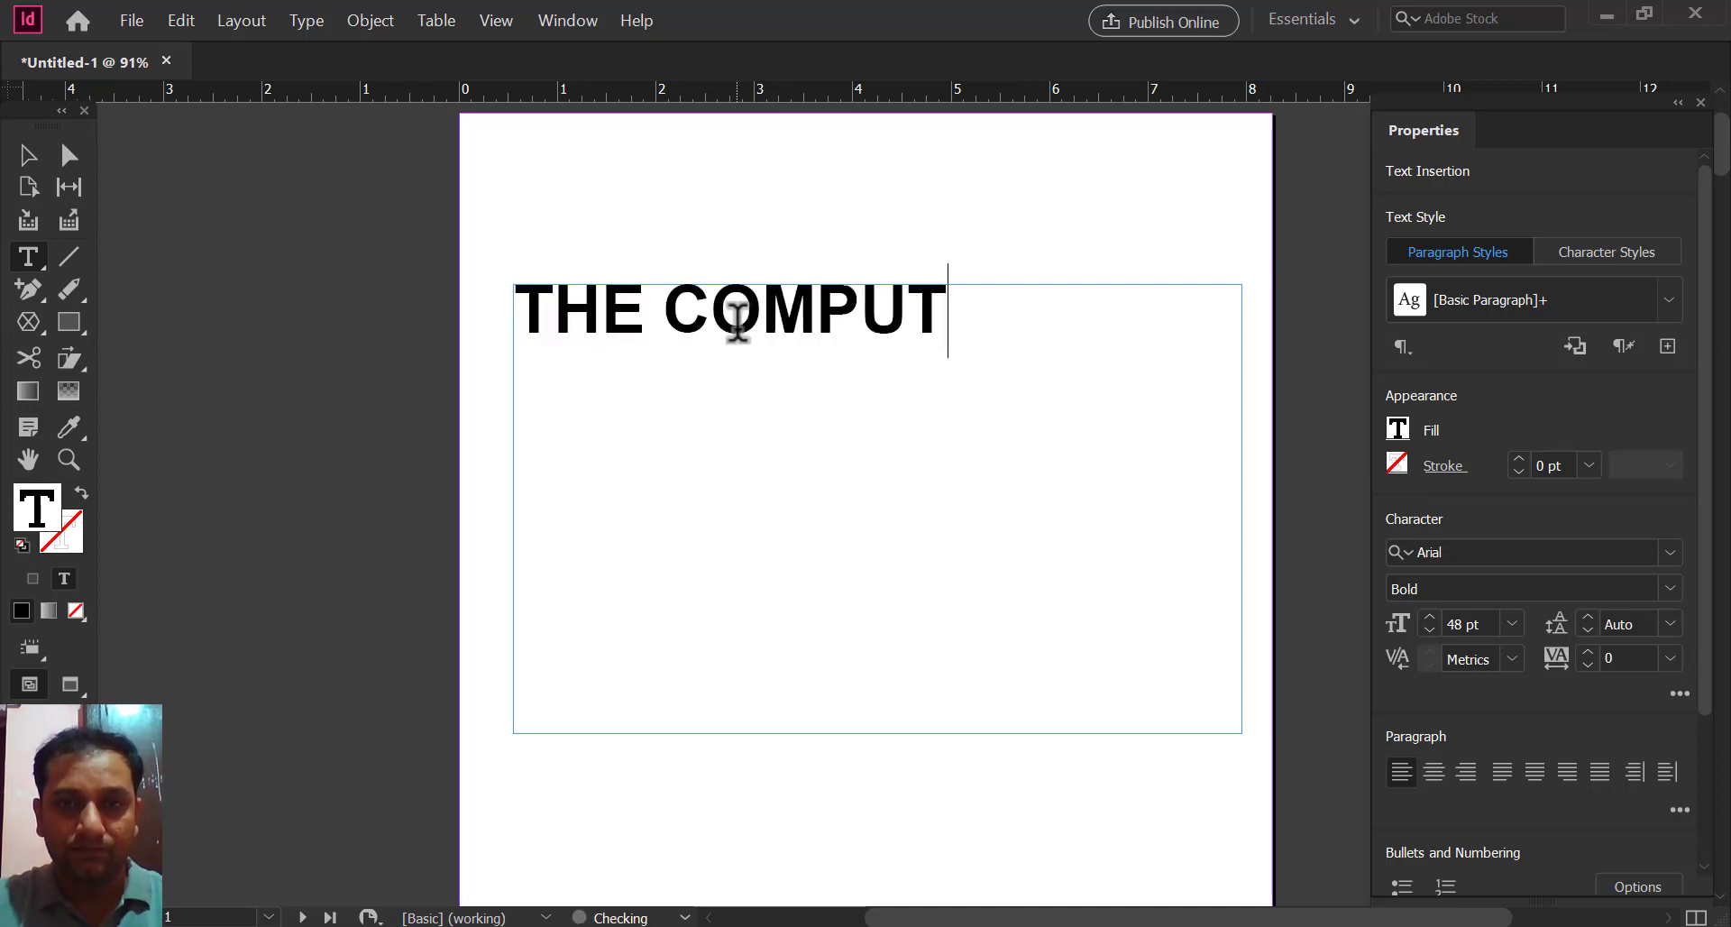
type("ER IS AN ELE")
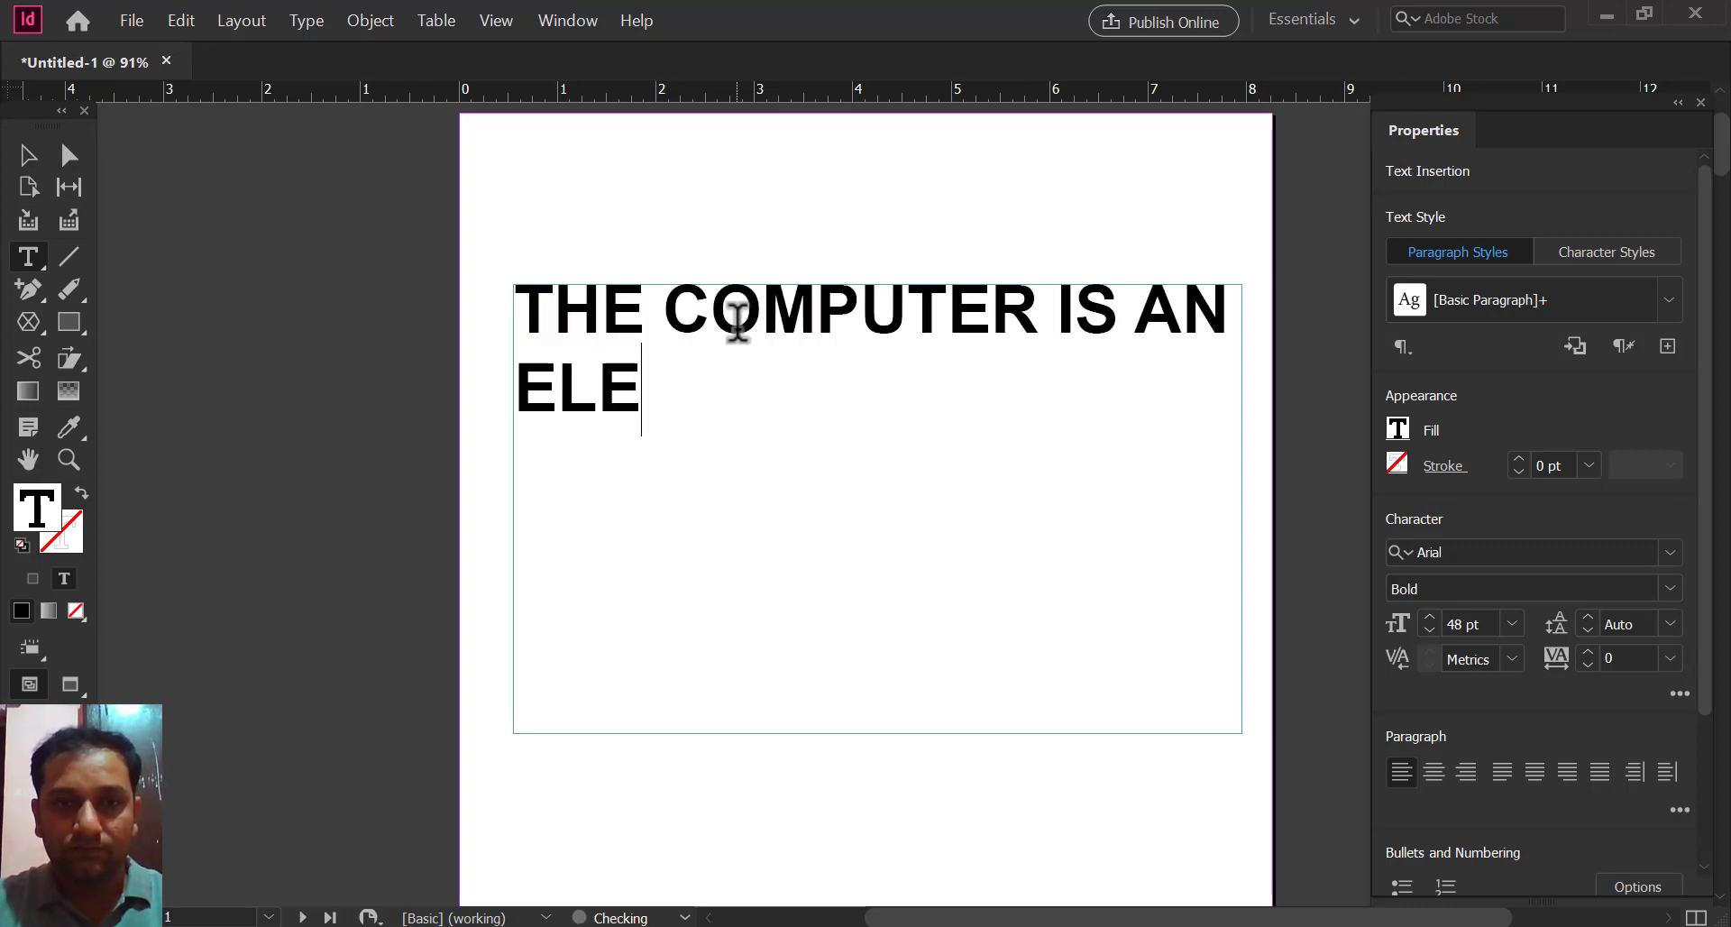
type("CTRONIC DEIV")
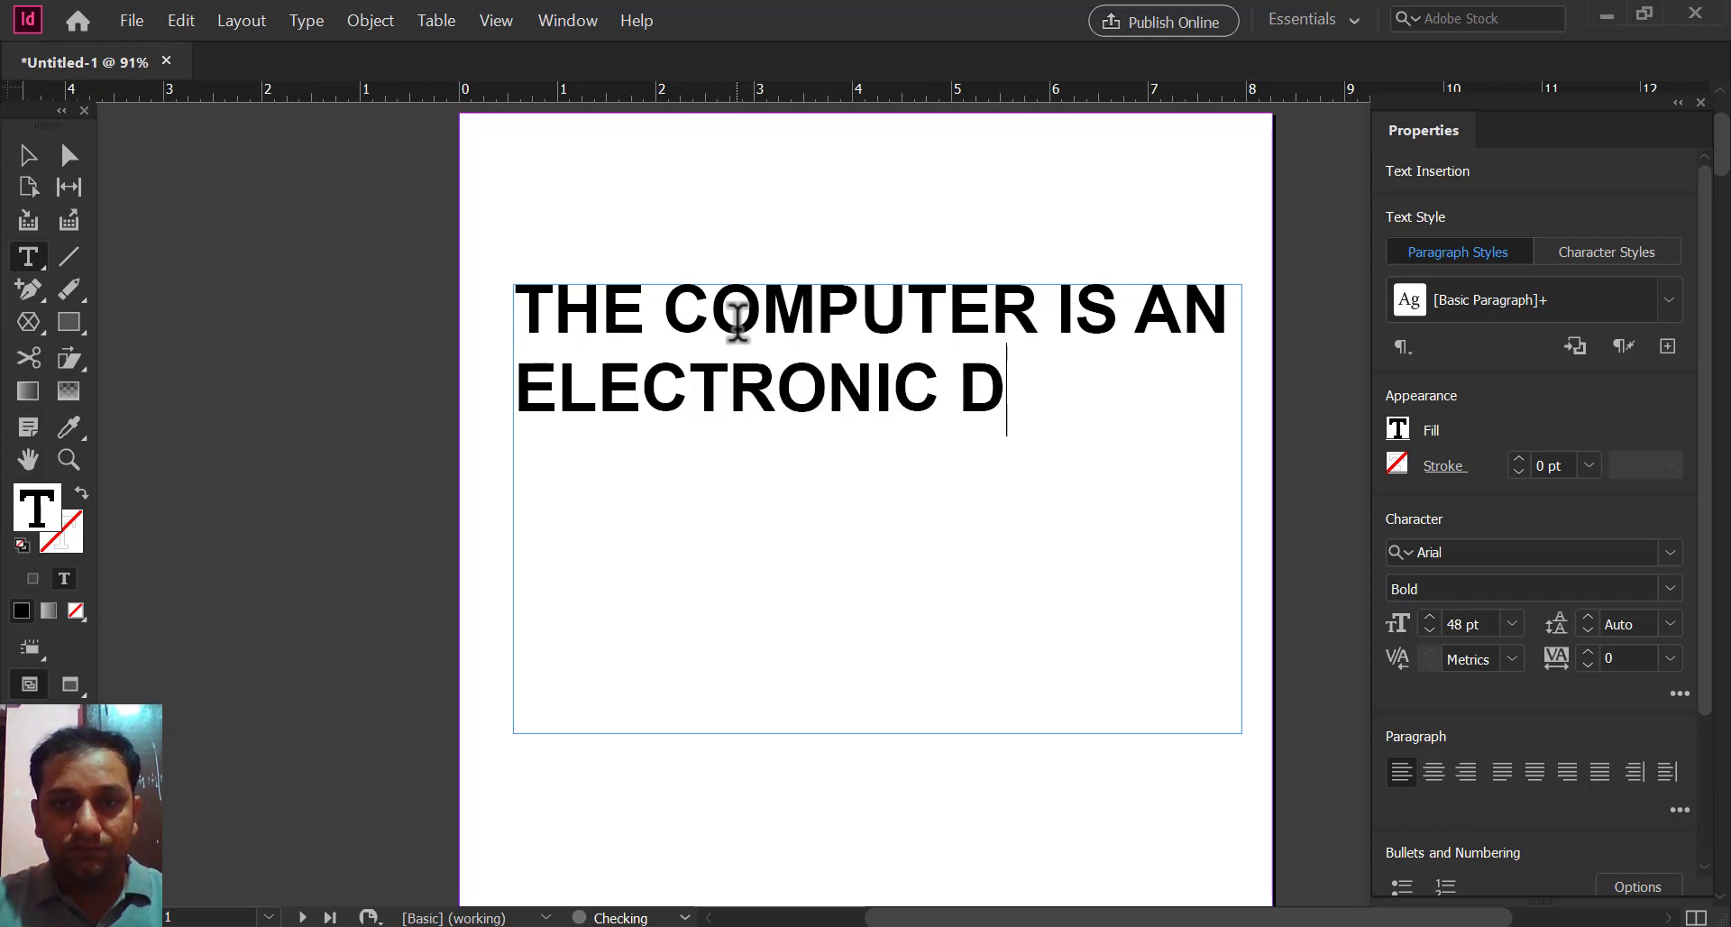
key("BackSpace")
key("BackSpace")
type("VICE")
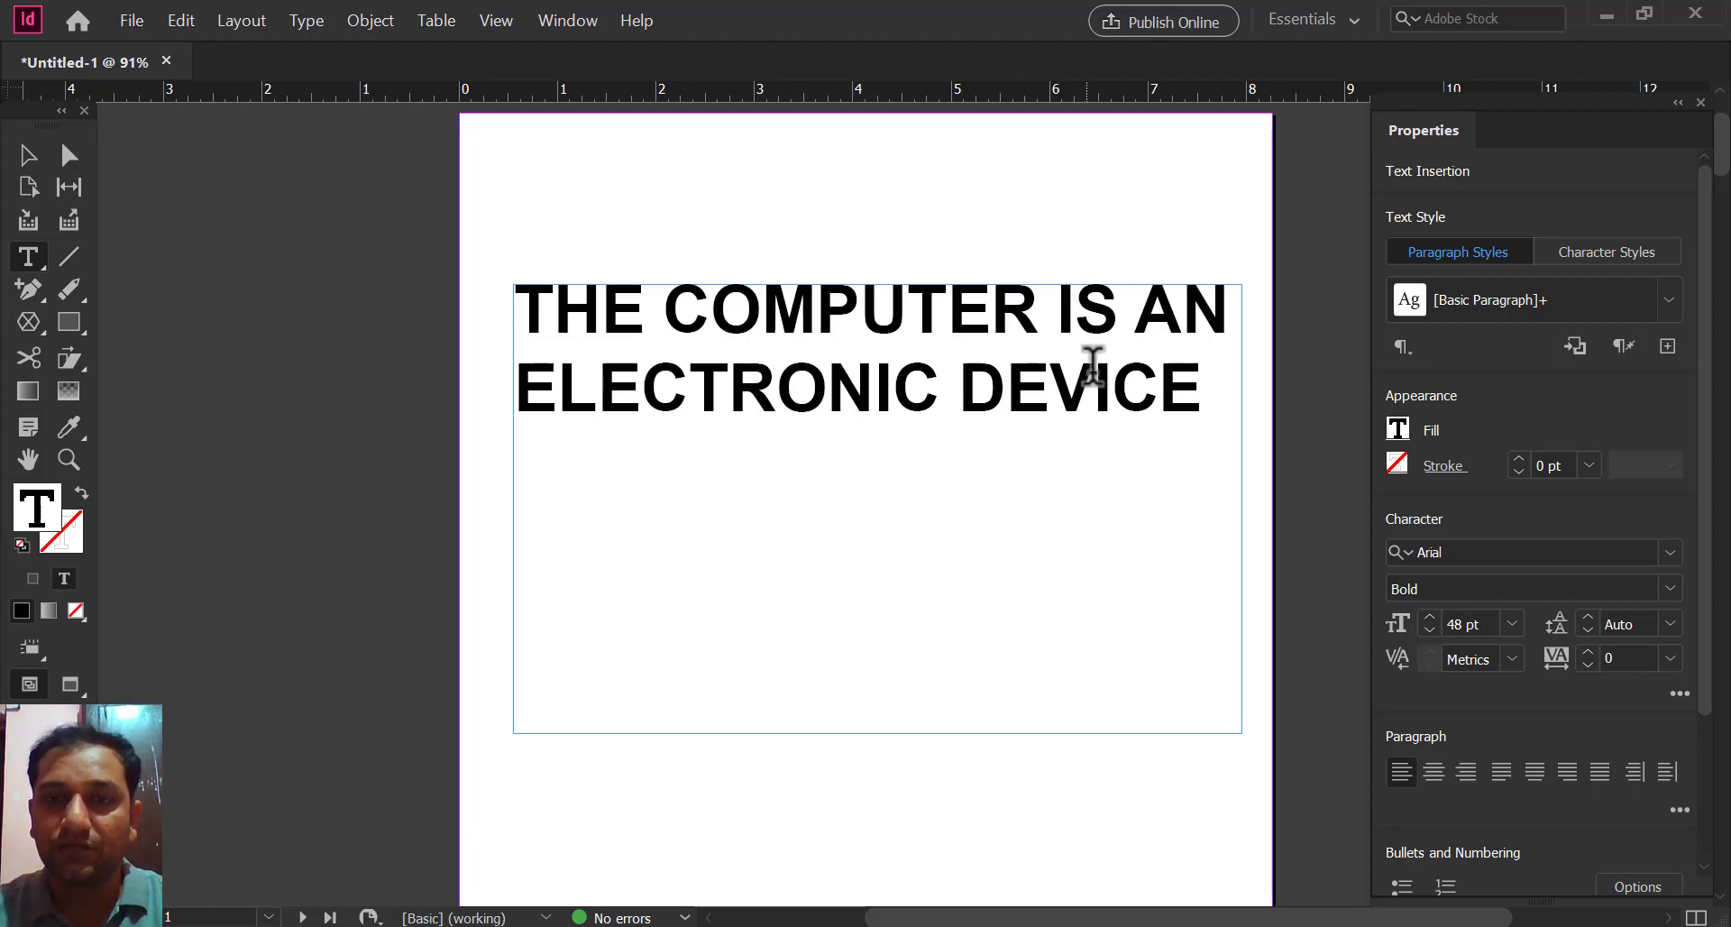
Step: Select the whole two-line sentence and compare its line spacing with leading values of 30 pt, 48 pt and 72 pt
left_click_drag(1211, 398, 402, 321)
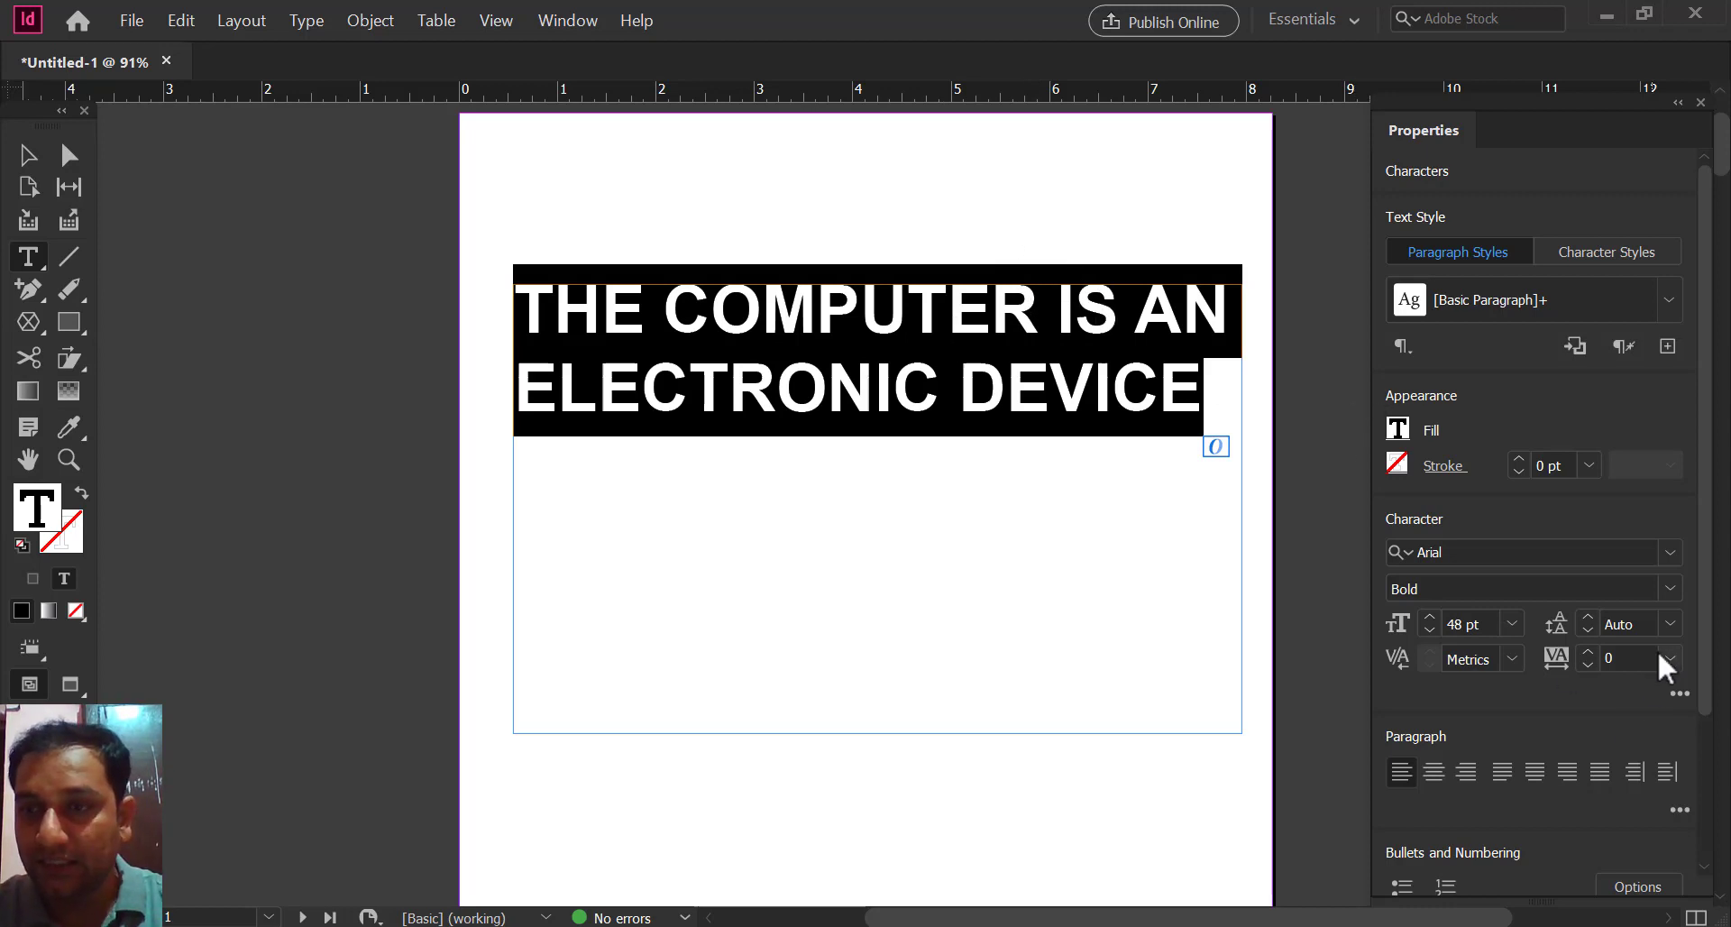
left_click(1670, 624)
left_click(1652, 473)
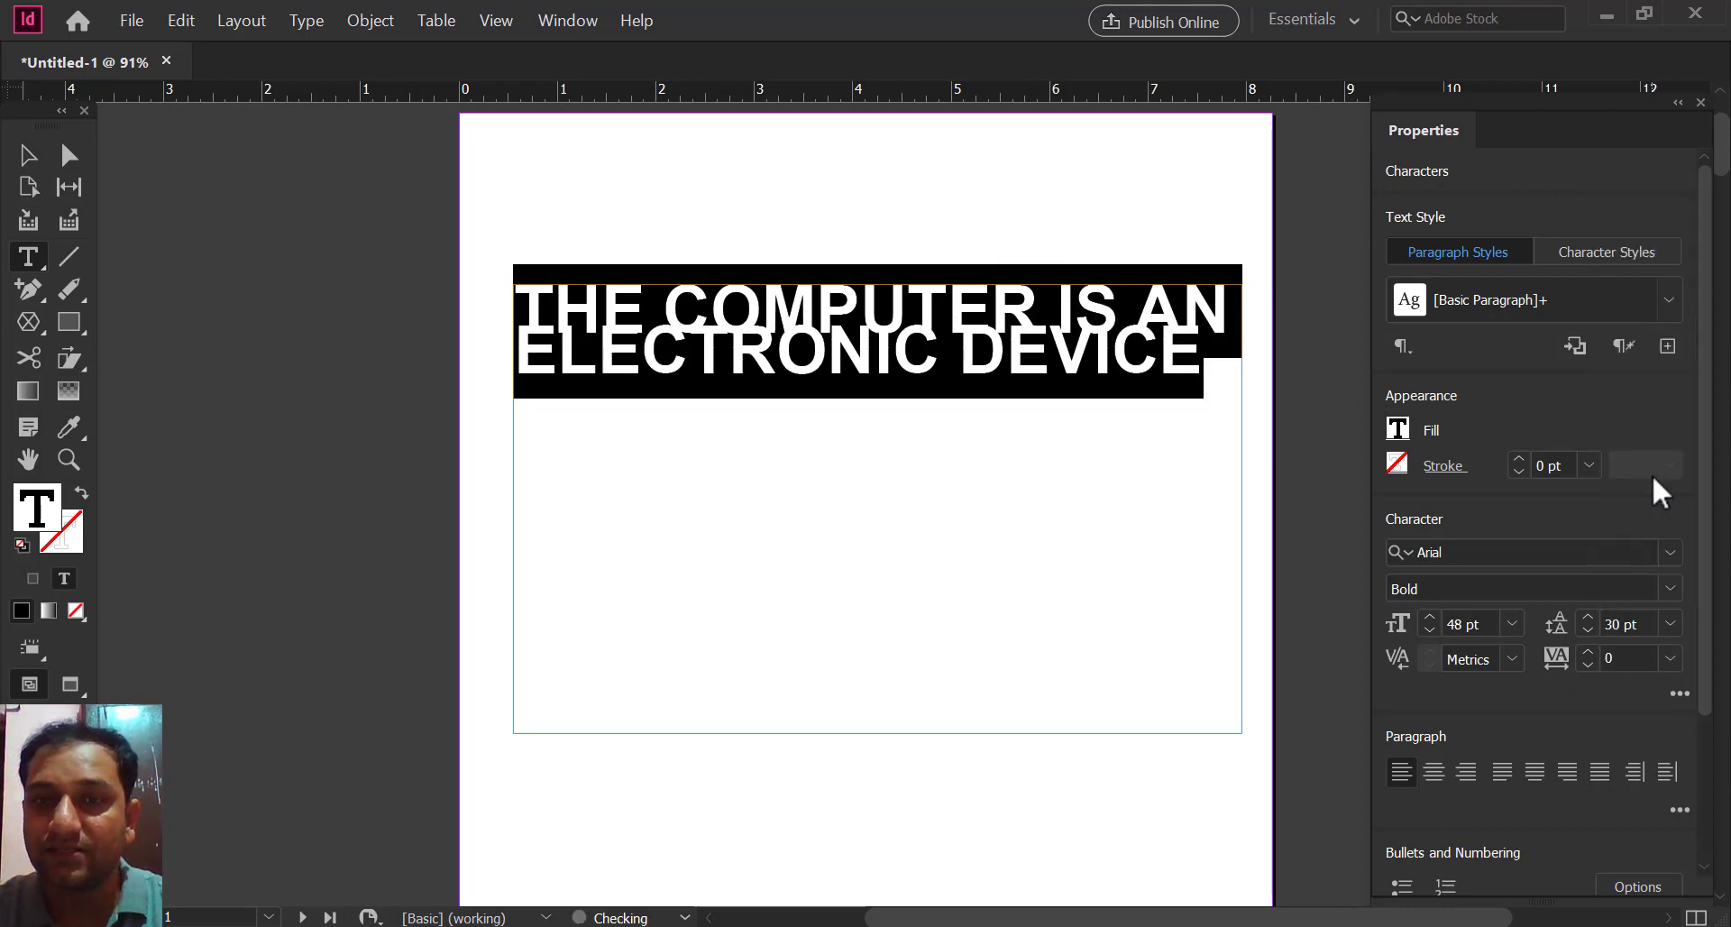
left_click(1671, 624)
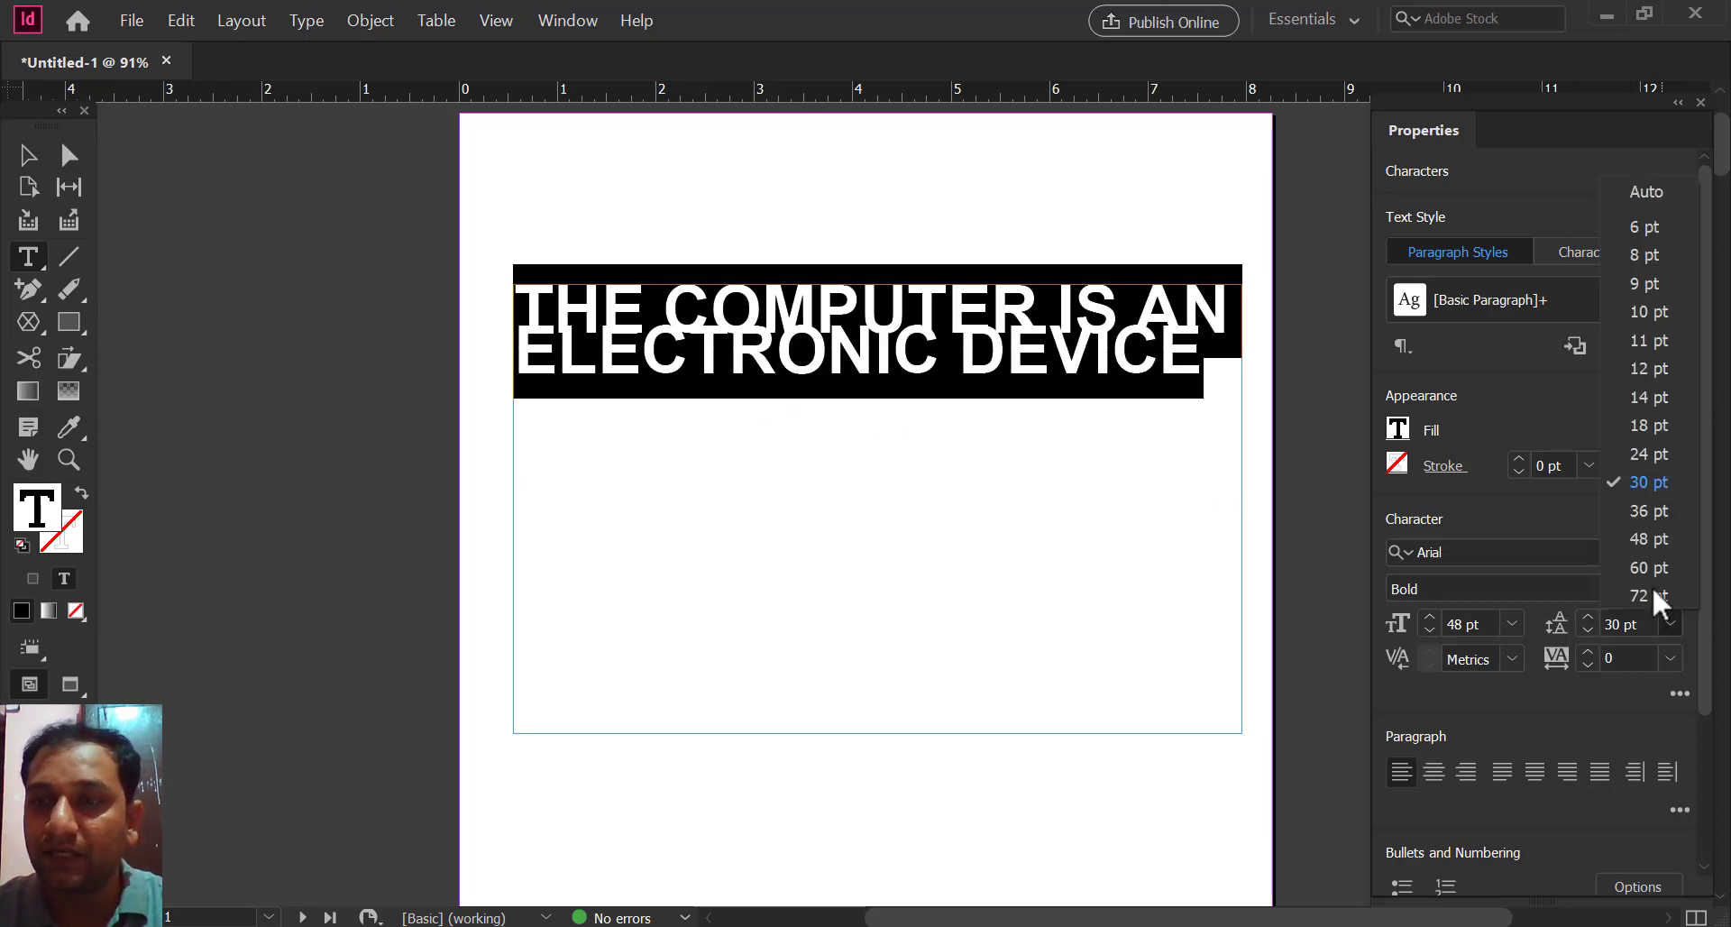
left_click(1650, 532)
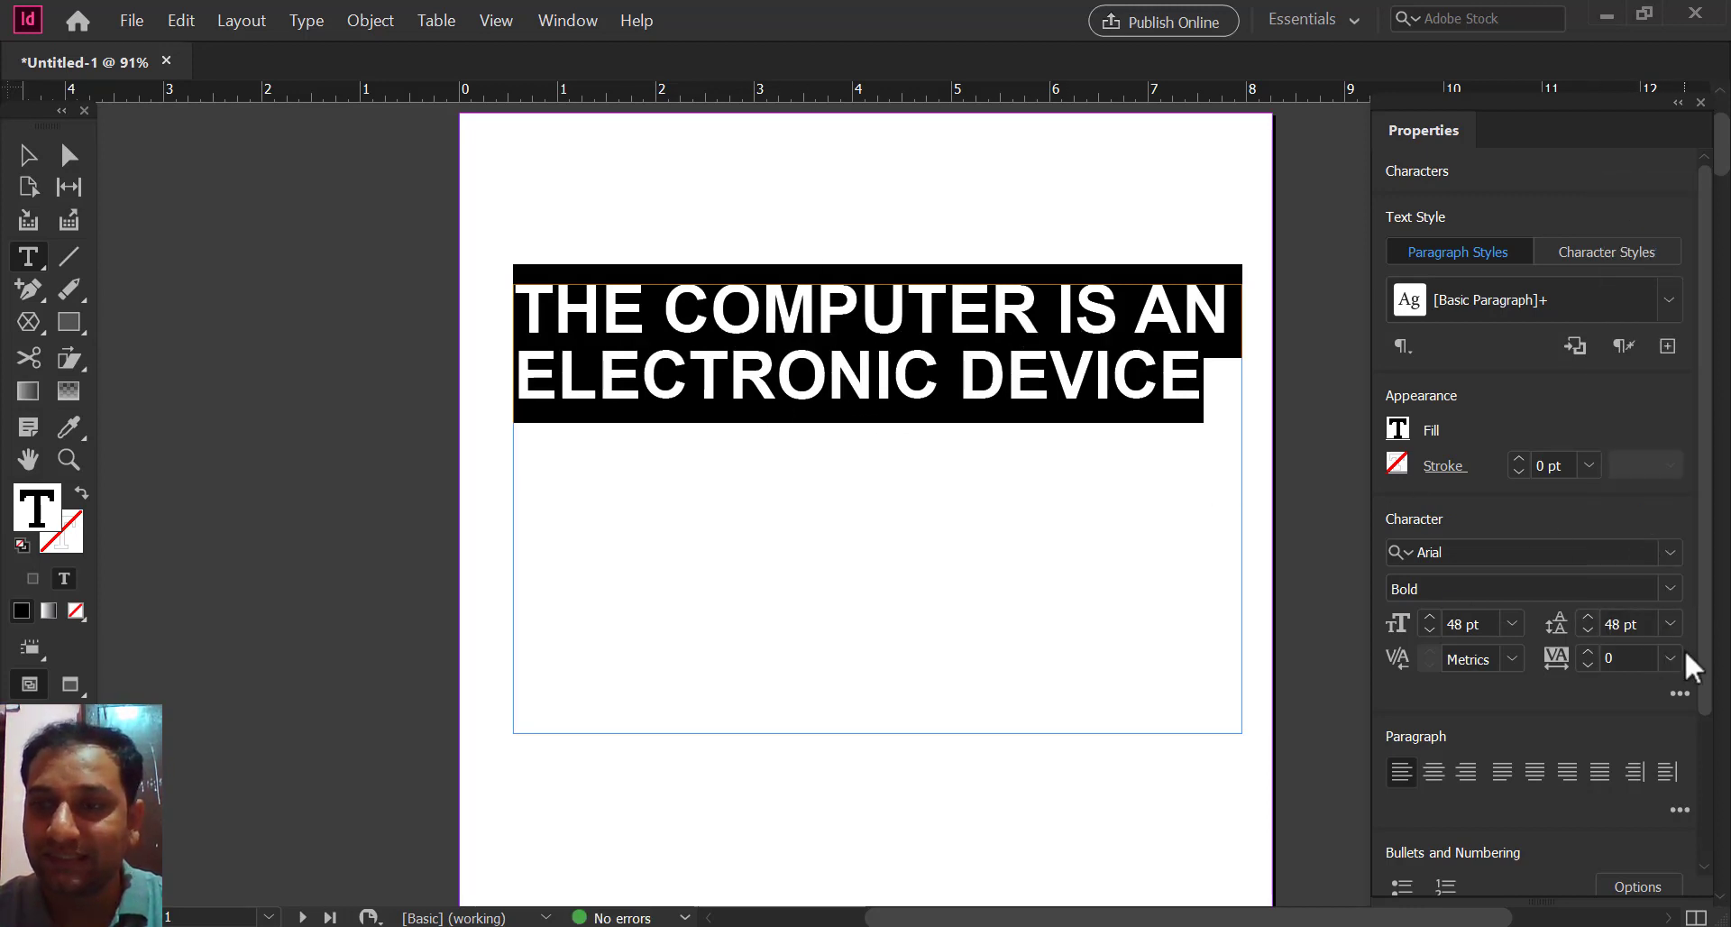
left_click(1670, 624)
key("Escape")
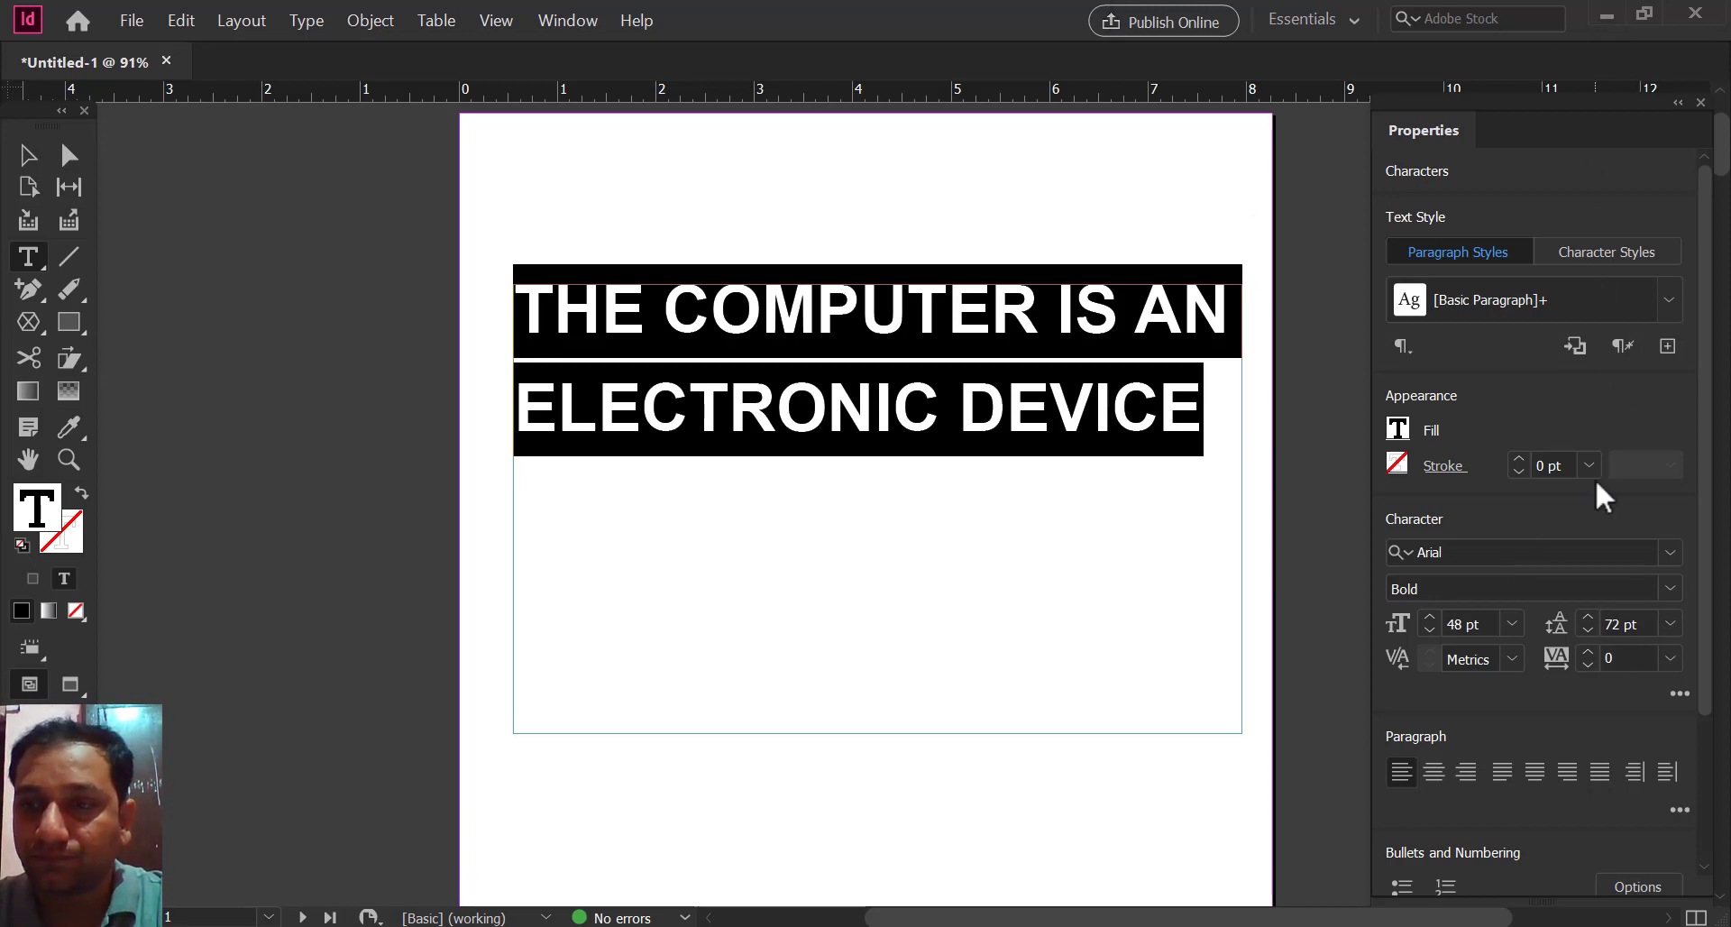
Step: Try leading values of 14, 24 and 36 pt on the selected sentence, ending with 48 pt
left_click(1670, 624)
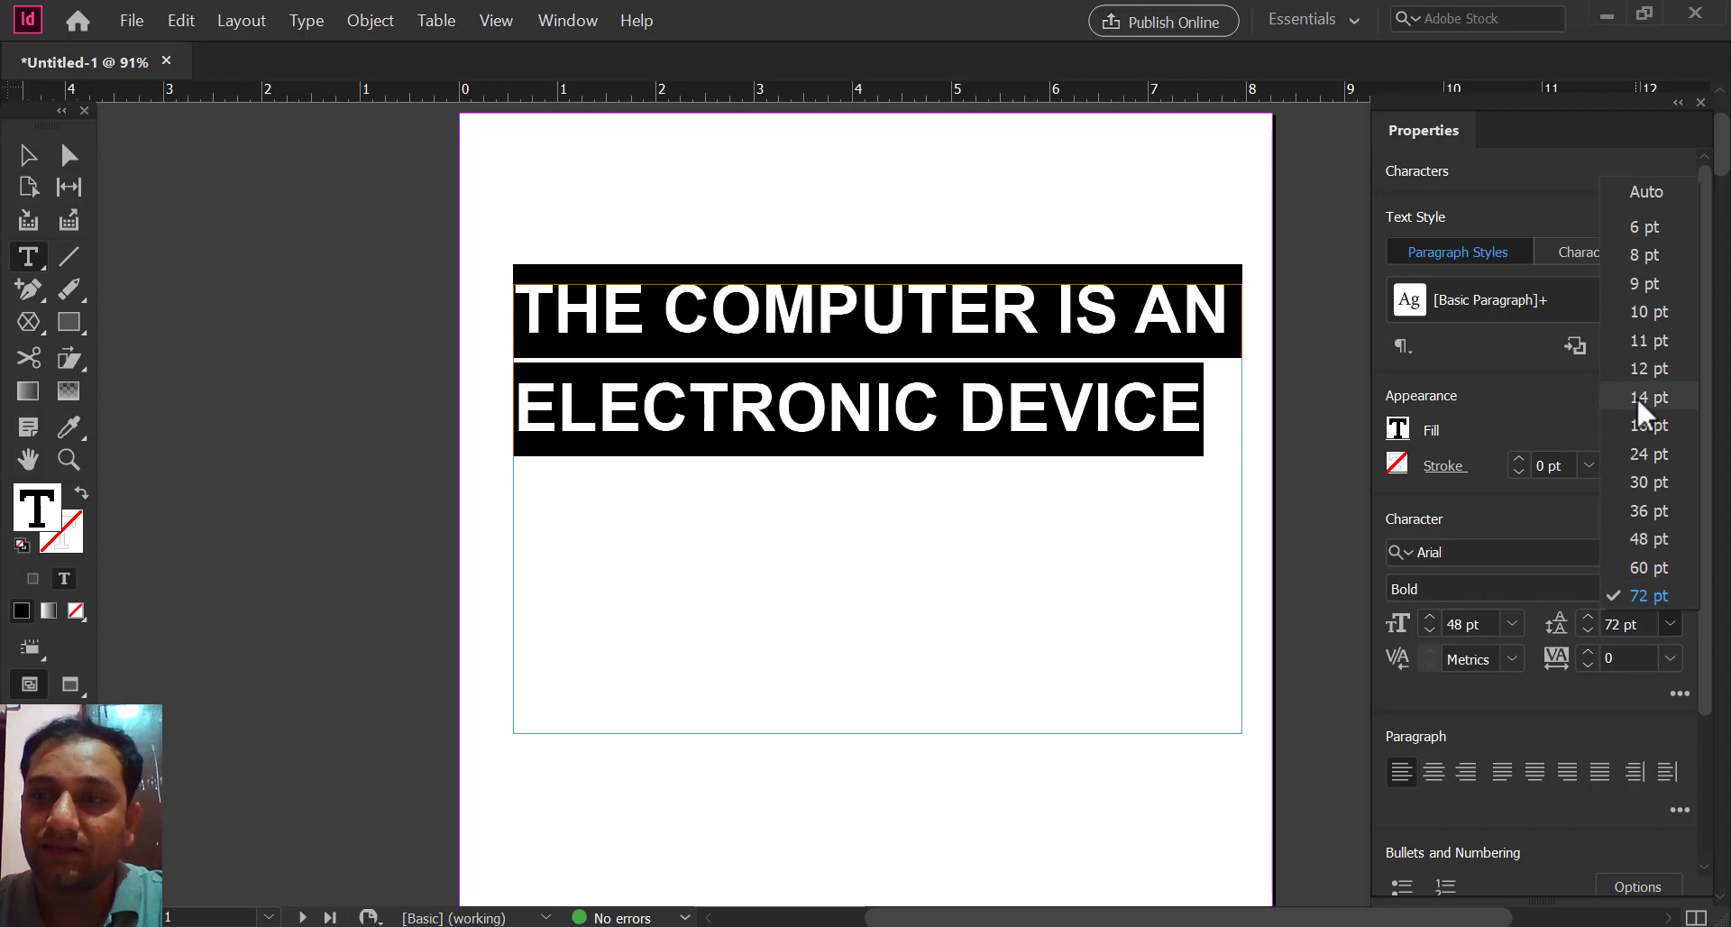
left_click(1637, 396)
left_click(1670, 622)
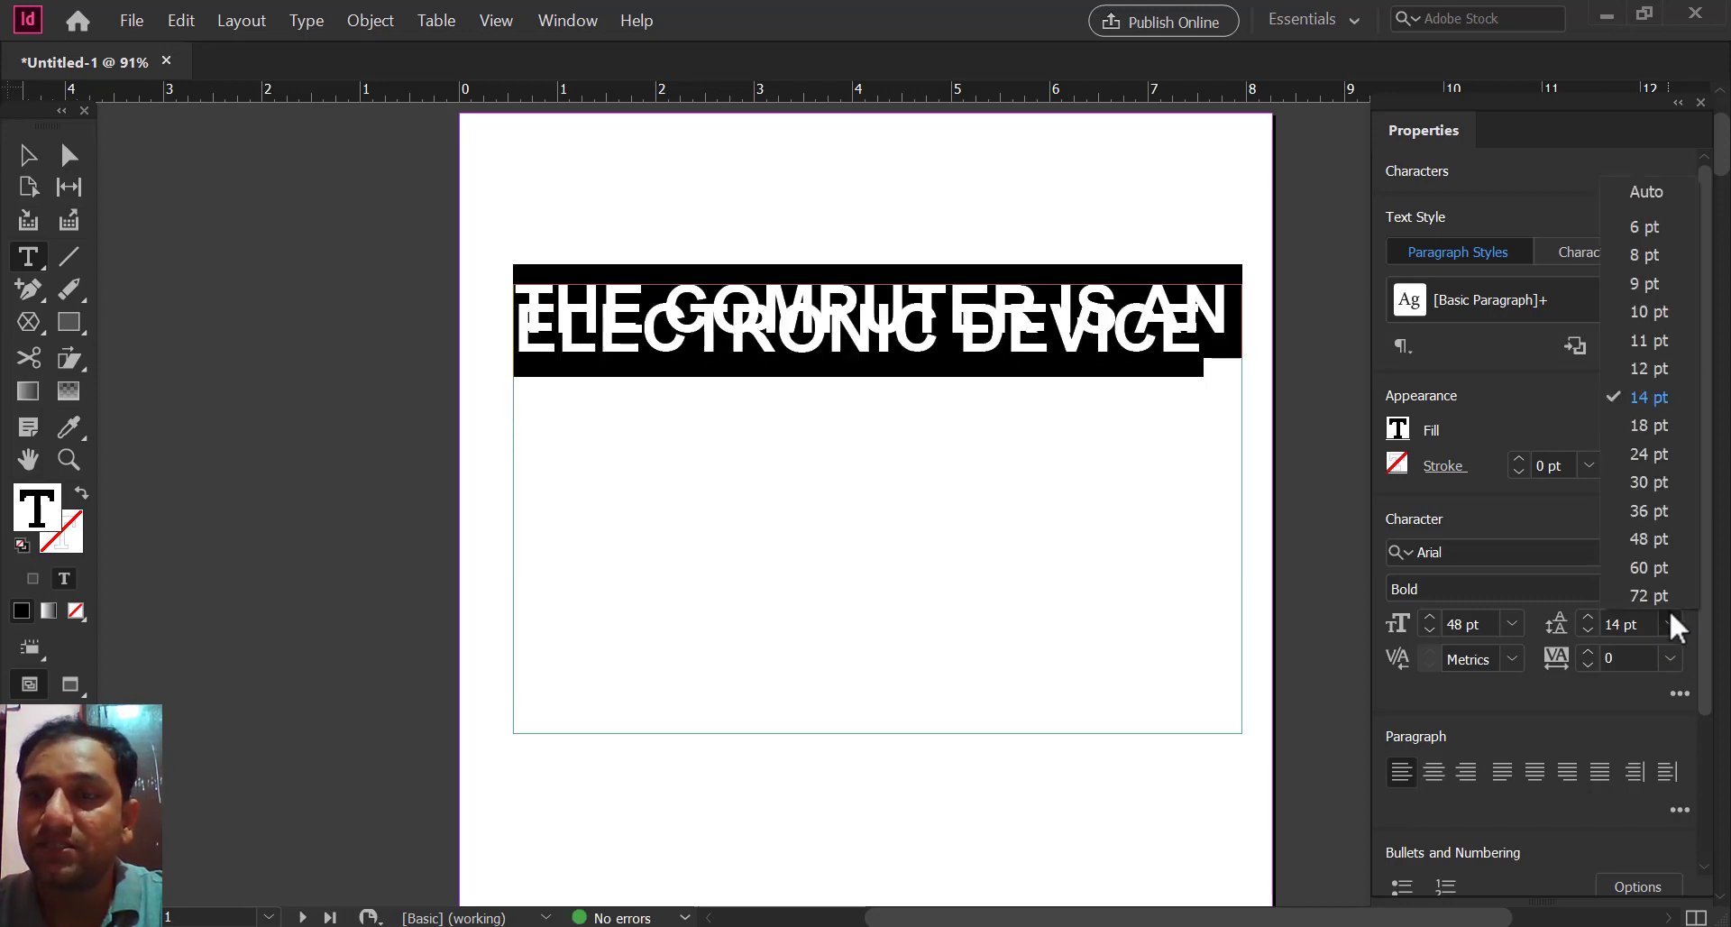
left_click(1647, 456)
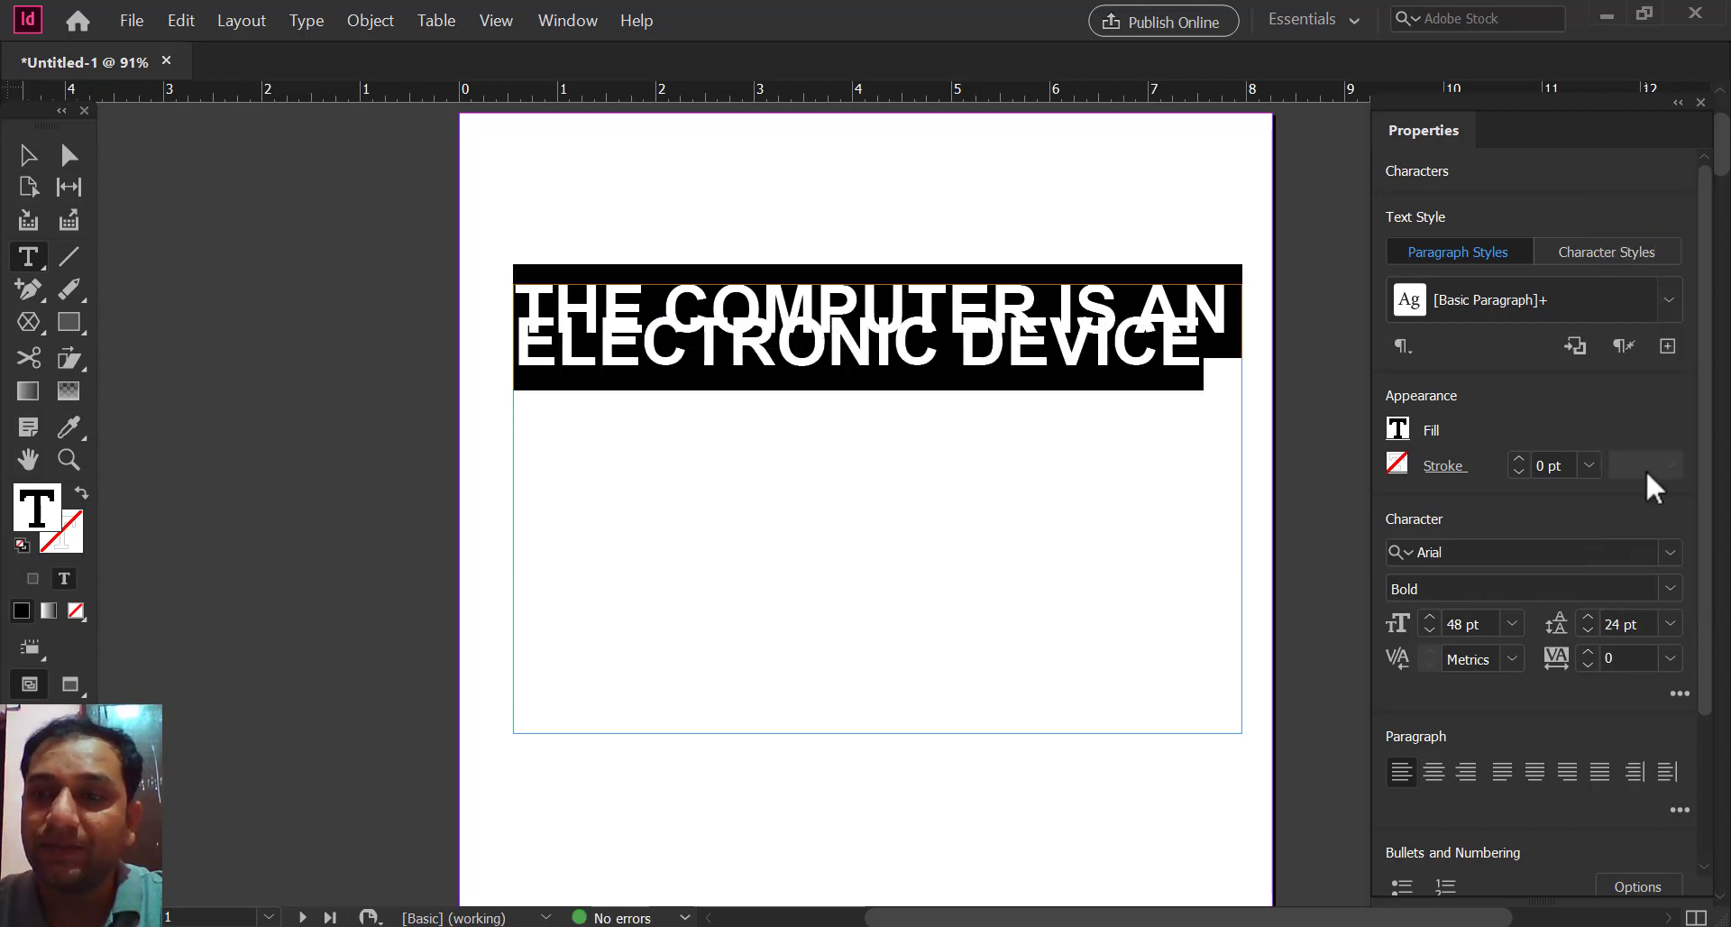
left_click(1670, 623)
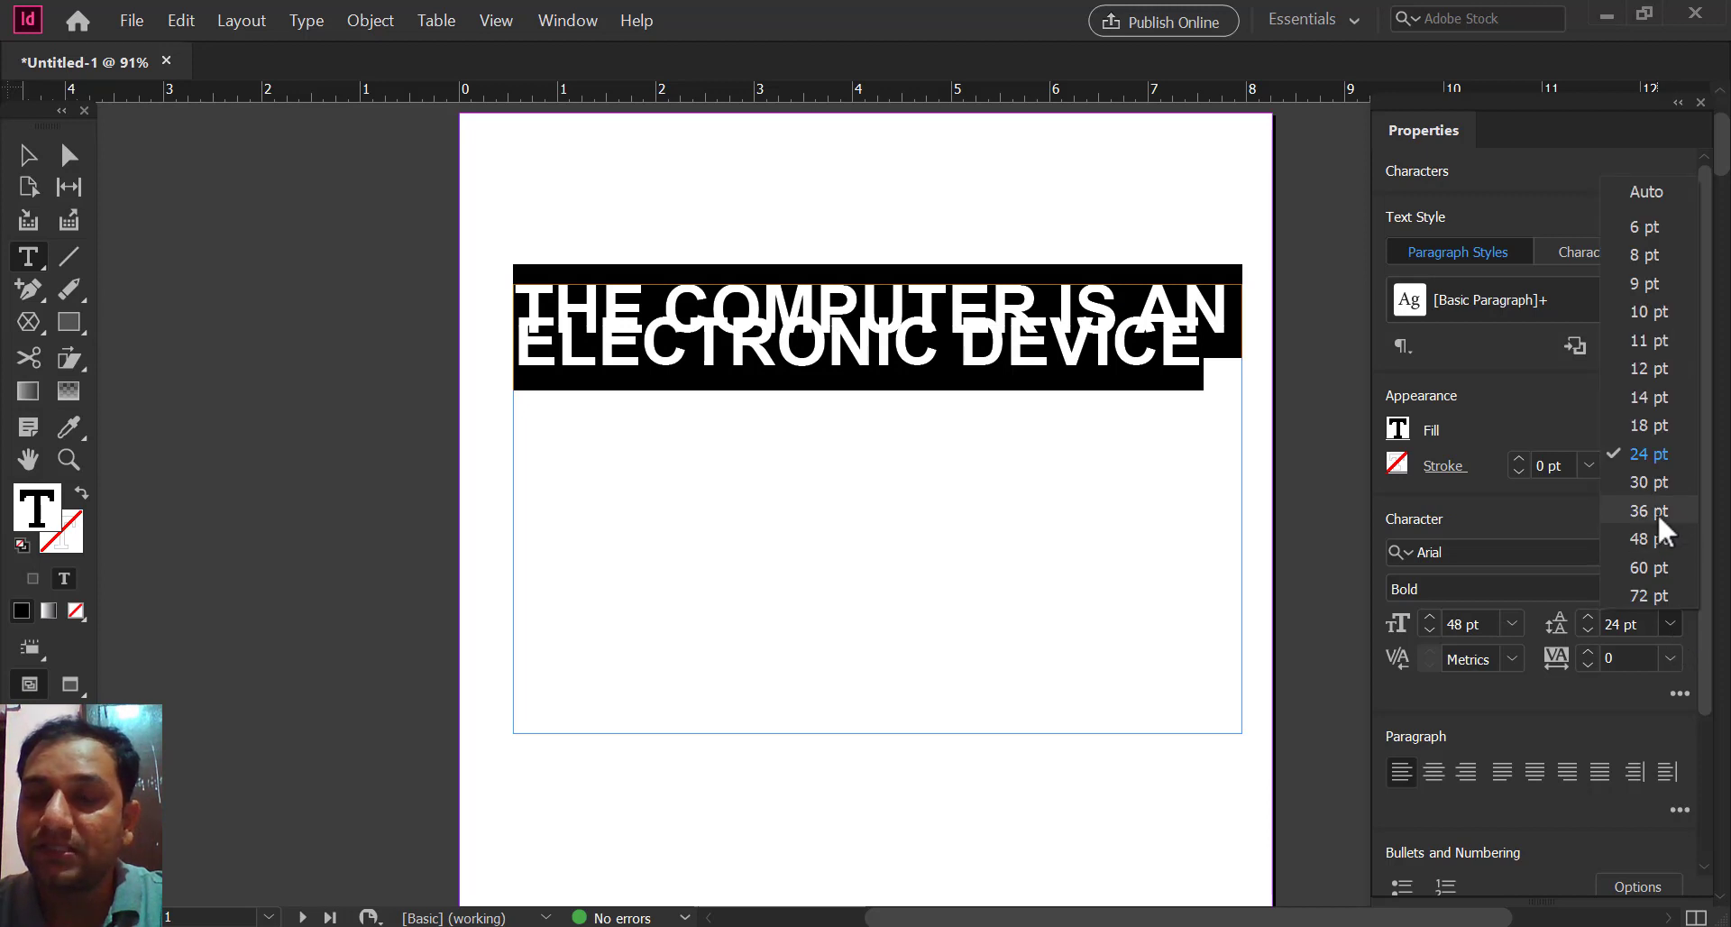
left_click(1660, 516)
left_click(1670, 624)
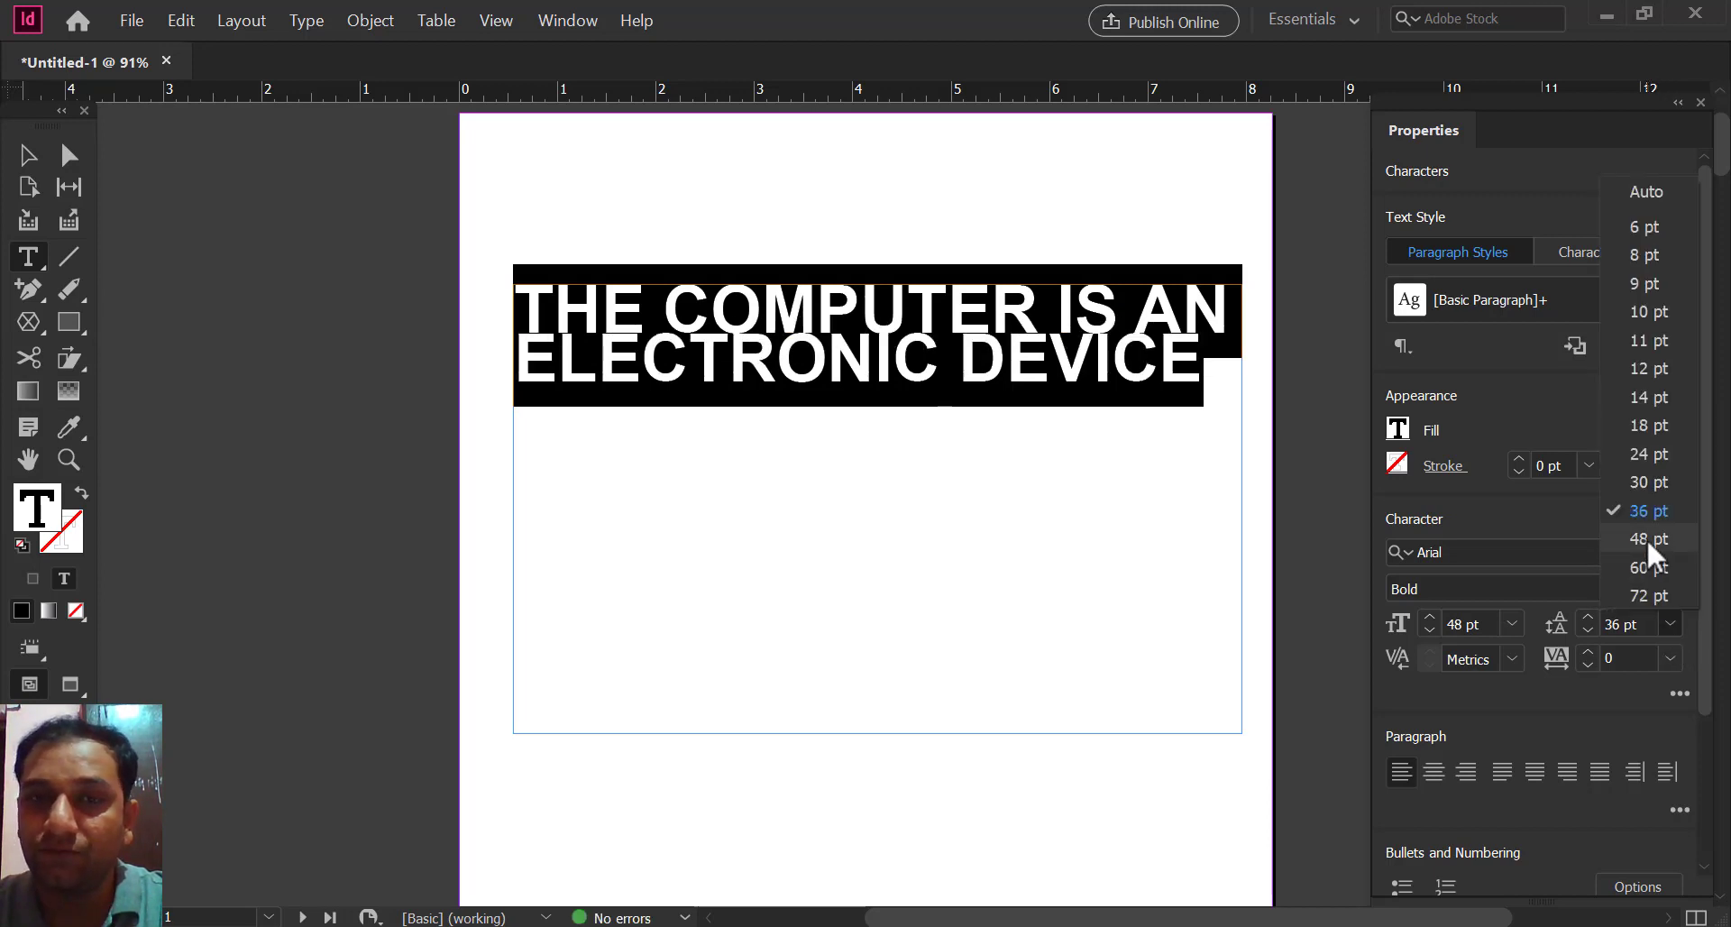
left_click(1649, 541)
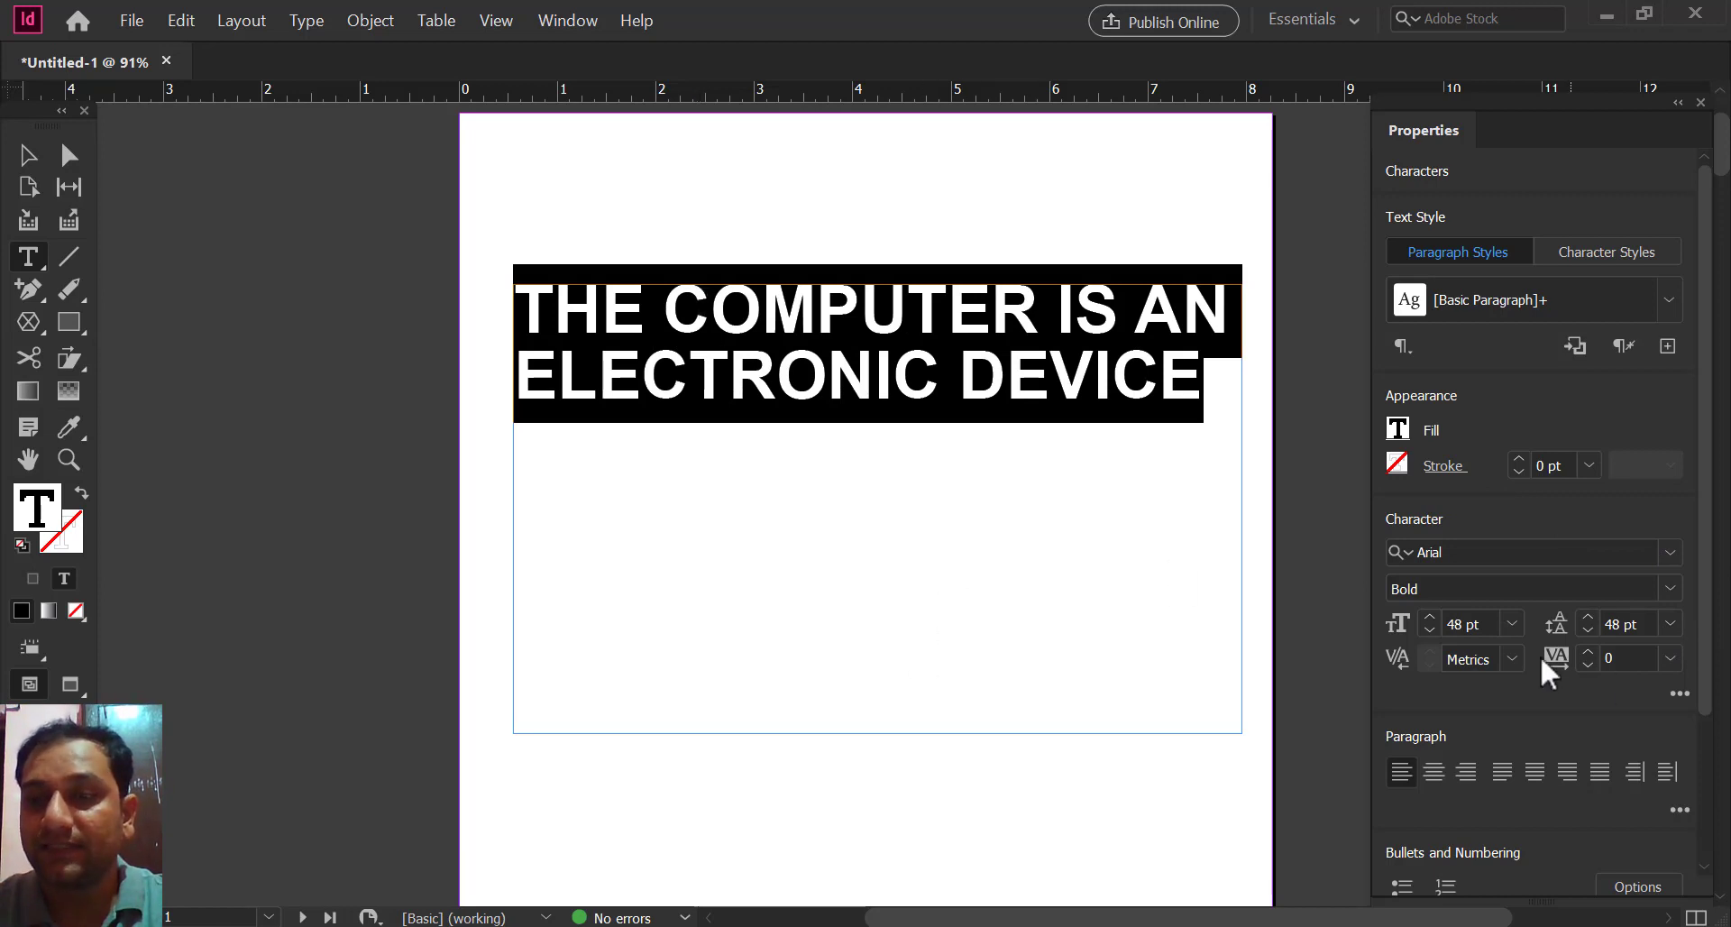
Step: Try a 24 pt font size on the selected sentence and return it to 48 pt
left_click(1513, 623)
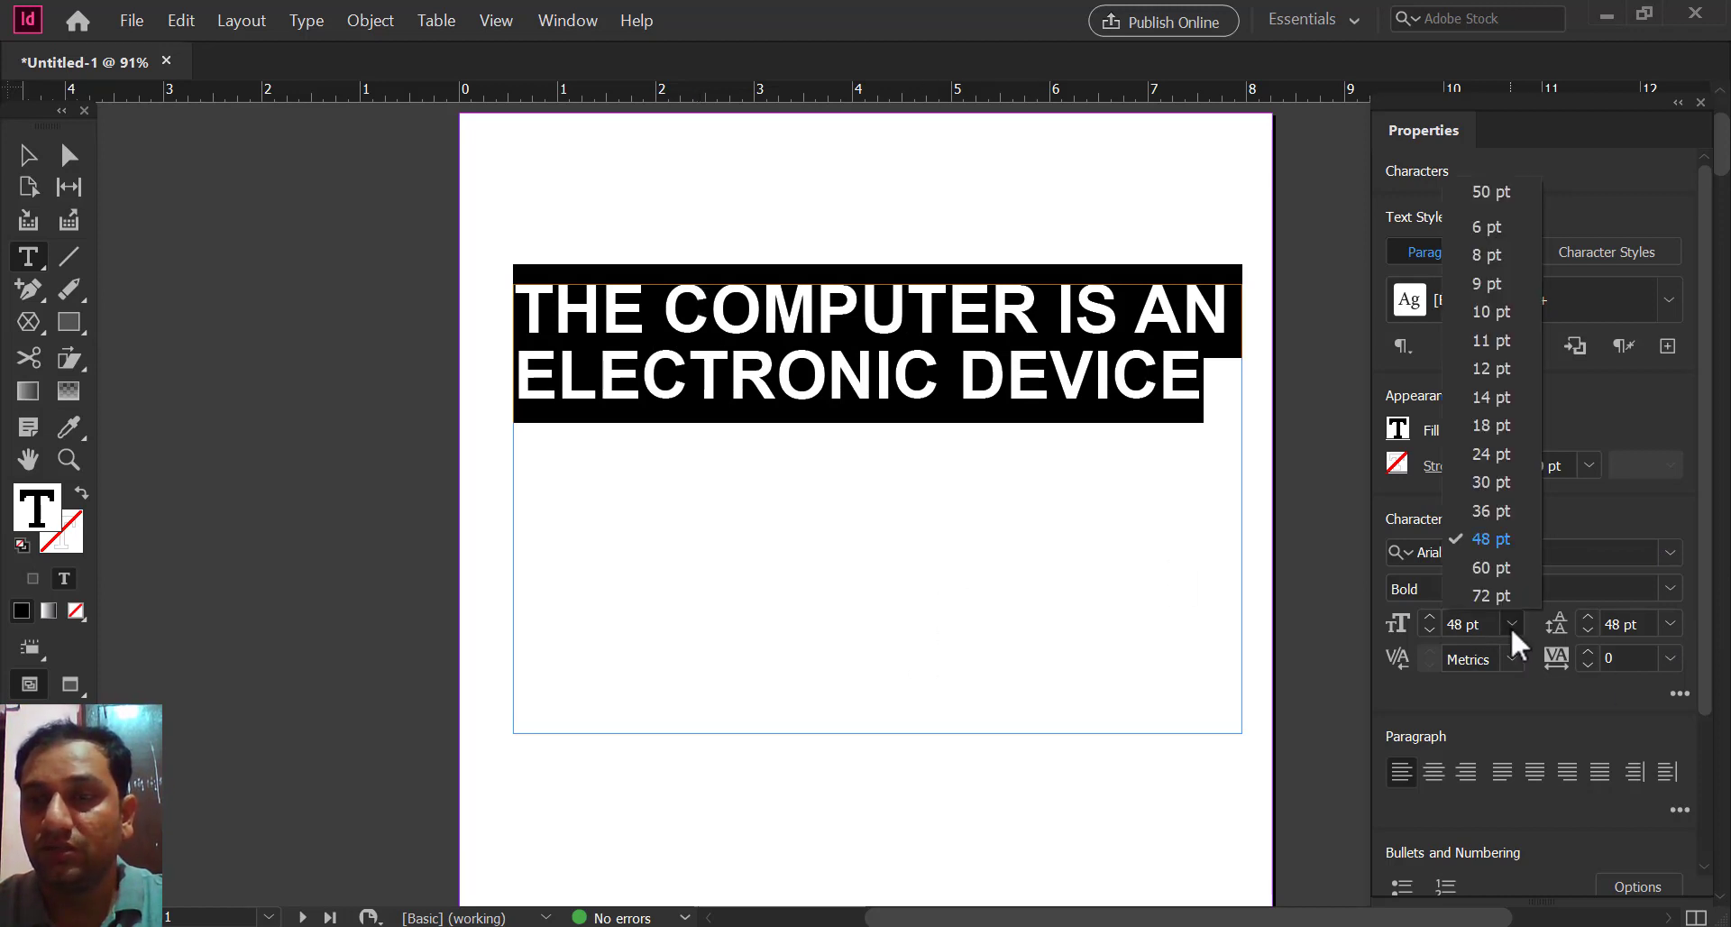
left_click(1506, 461)
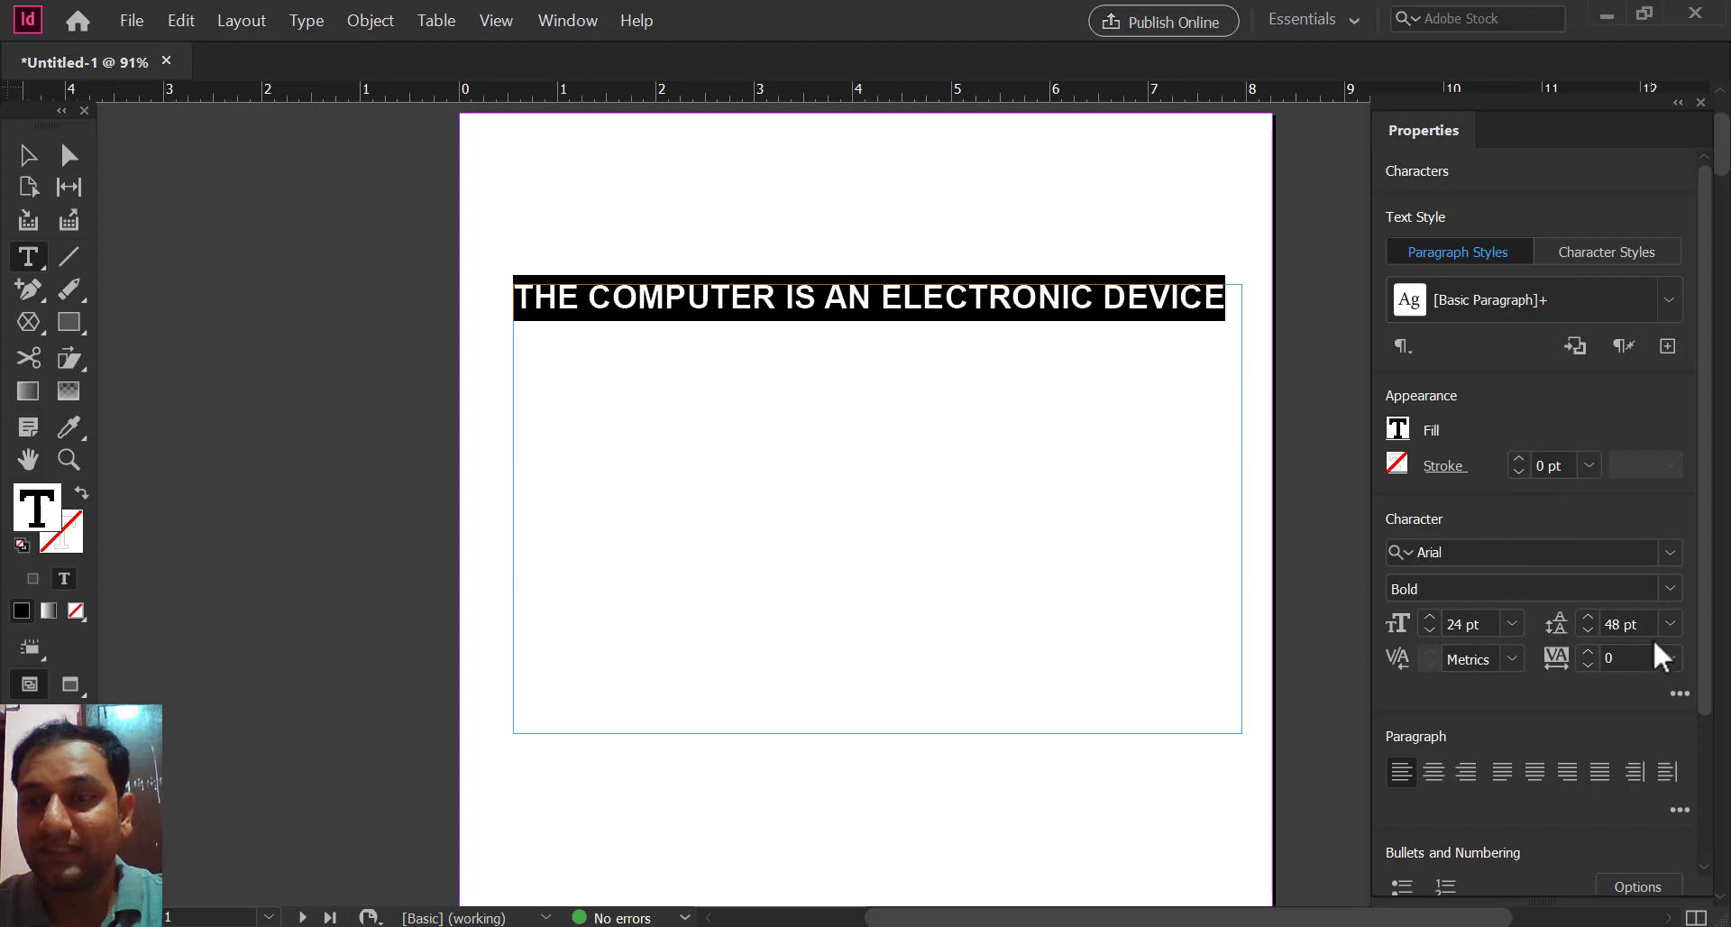
left_click(1512, 623)
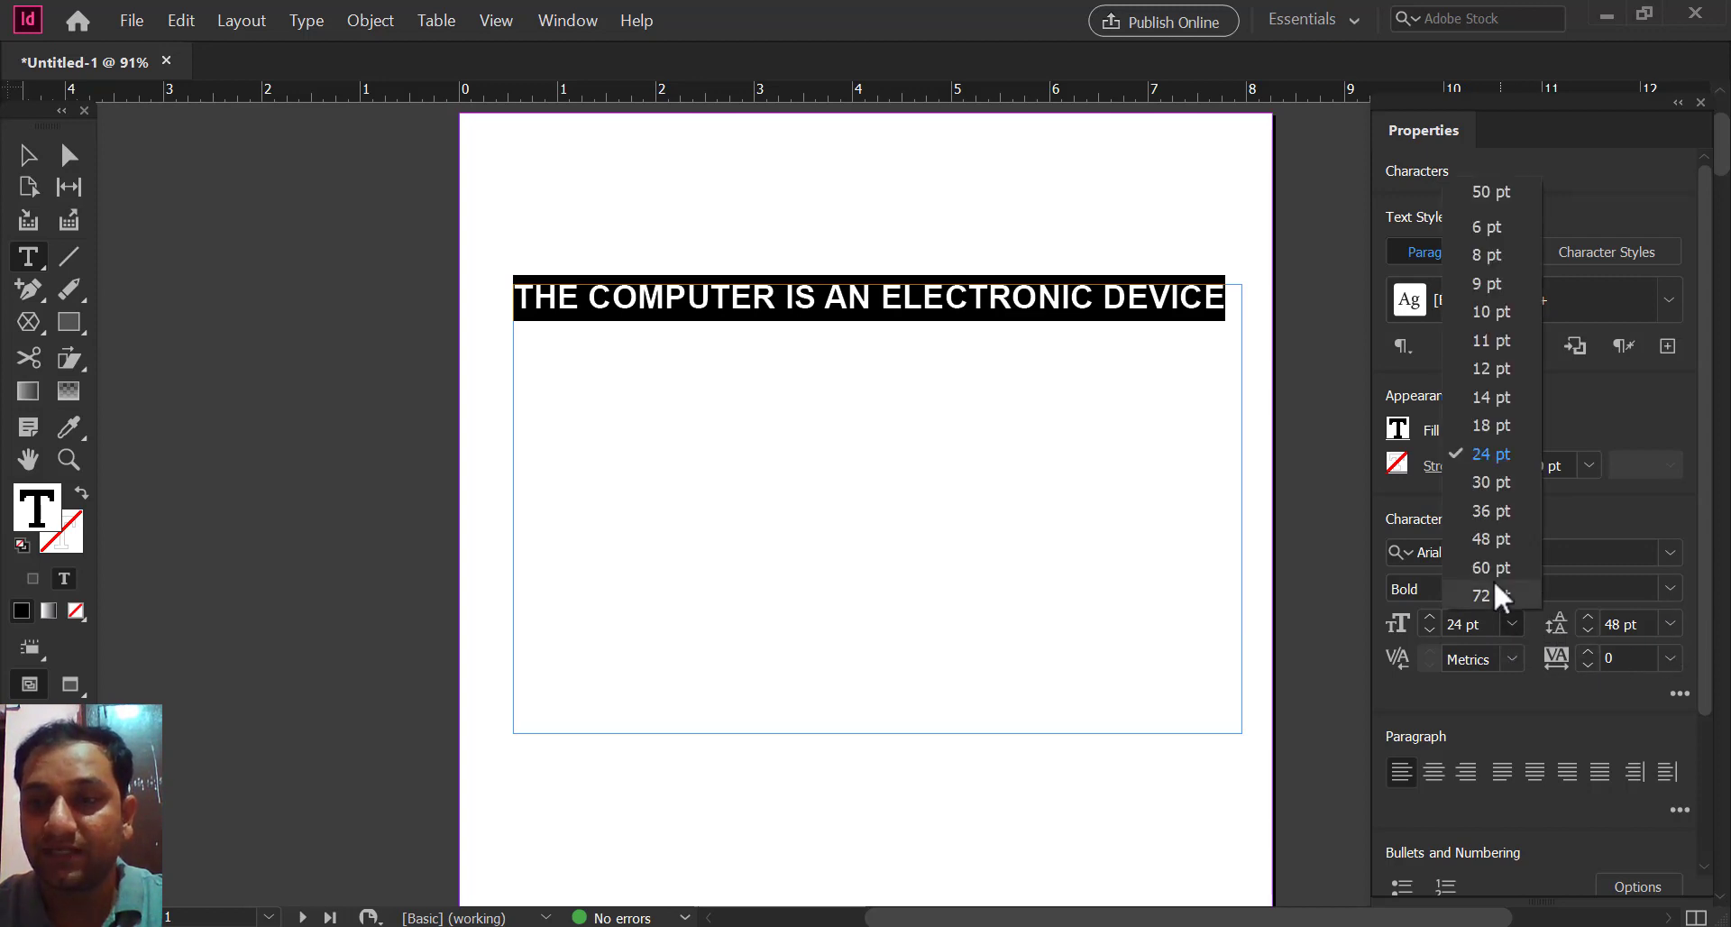
left_click(1485, 550)
Step: Try 30 pt leading on the selected sentence and return the leading to 48 pt
left_click(1670, 623)
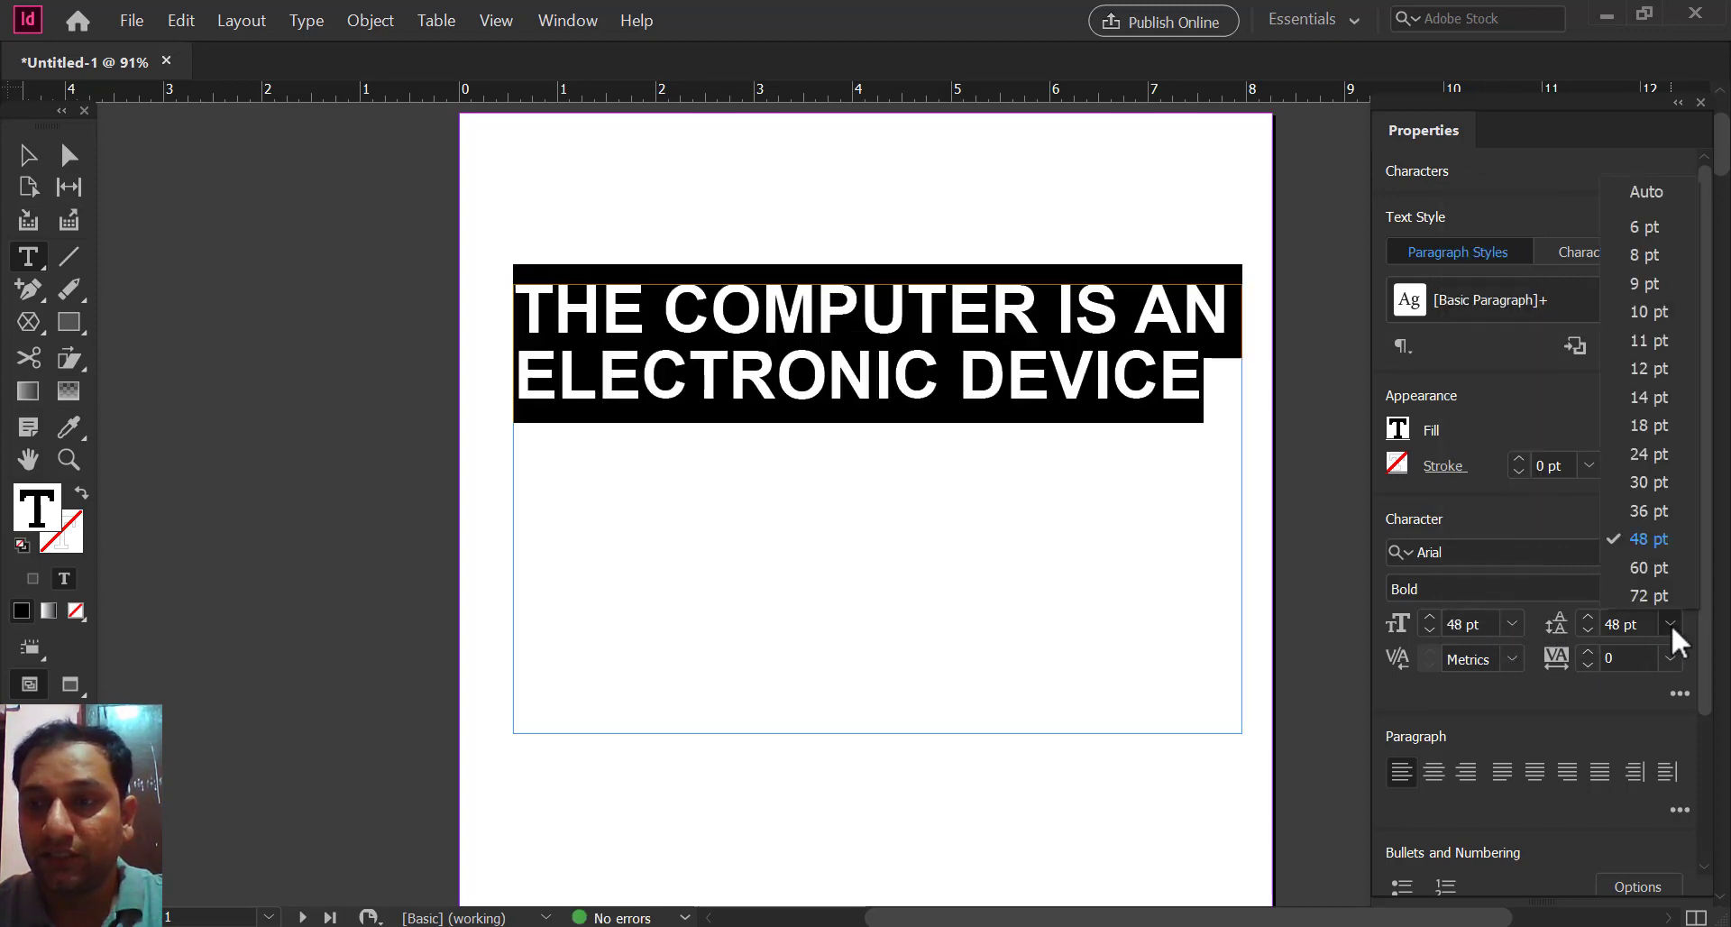
left_click(1644, 495)
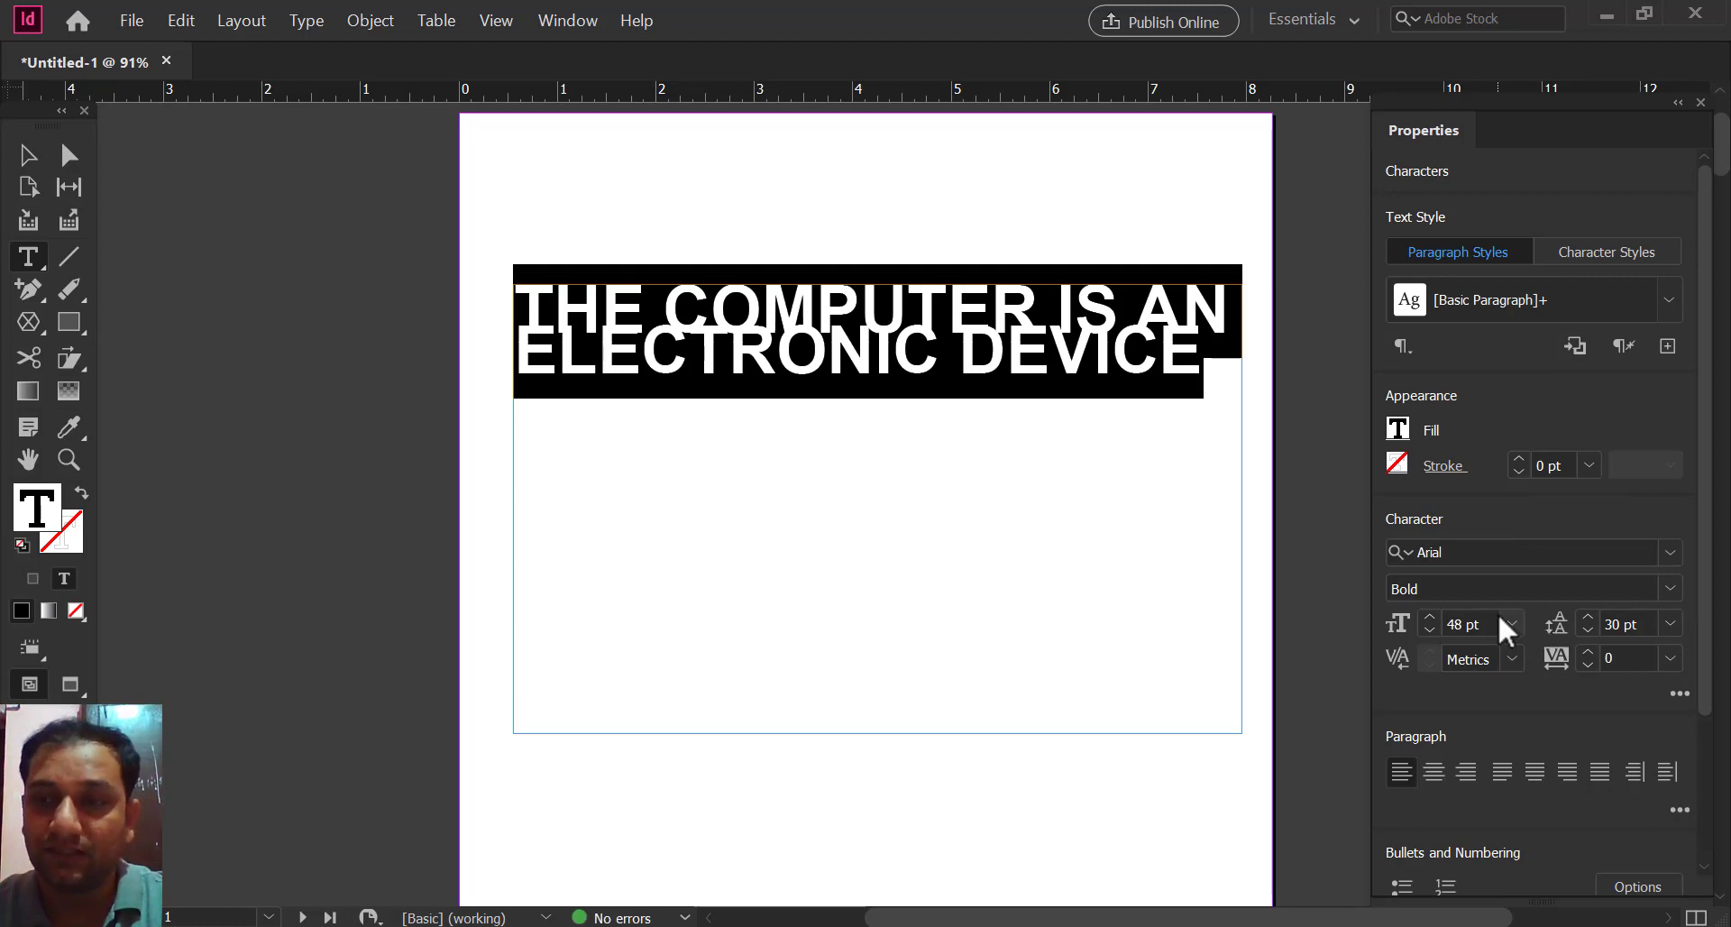
left_click(1666, 625)
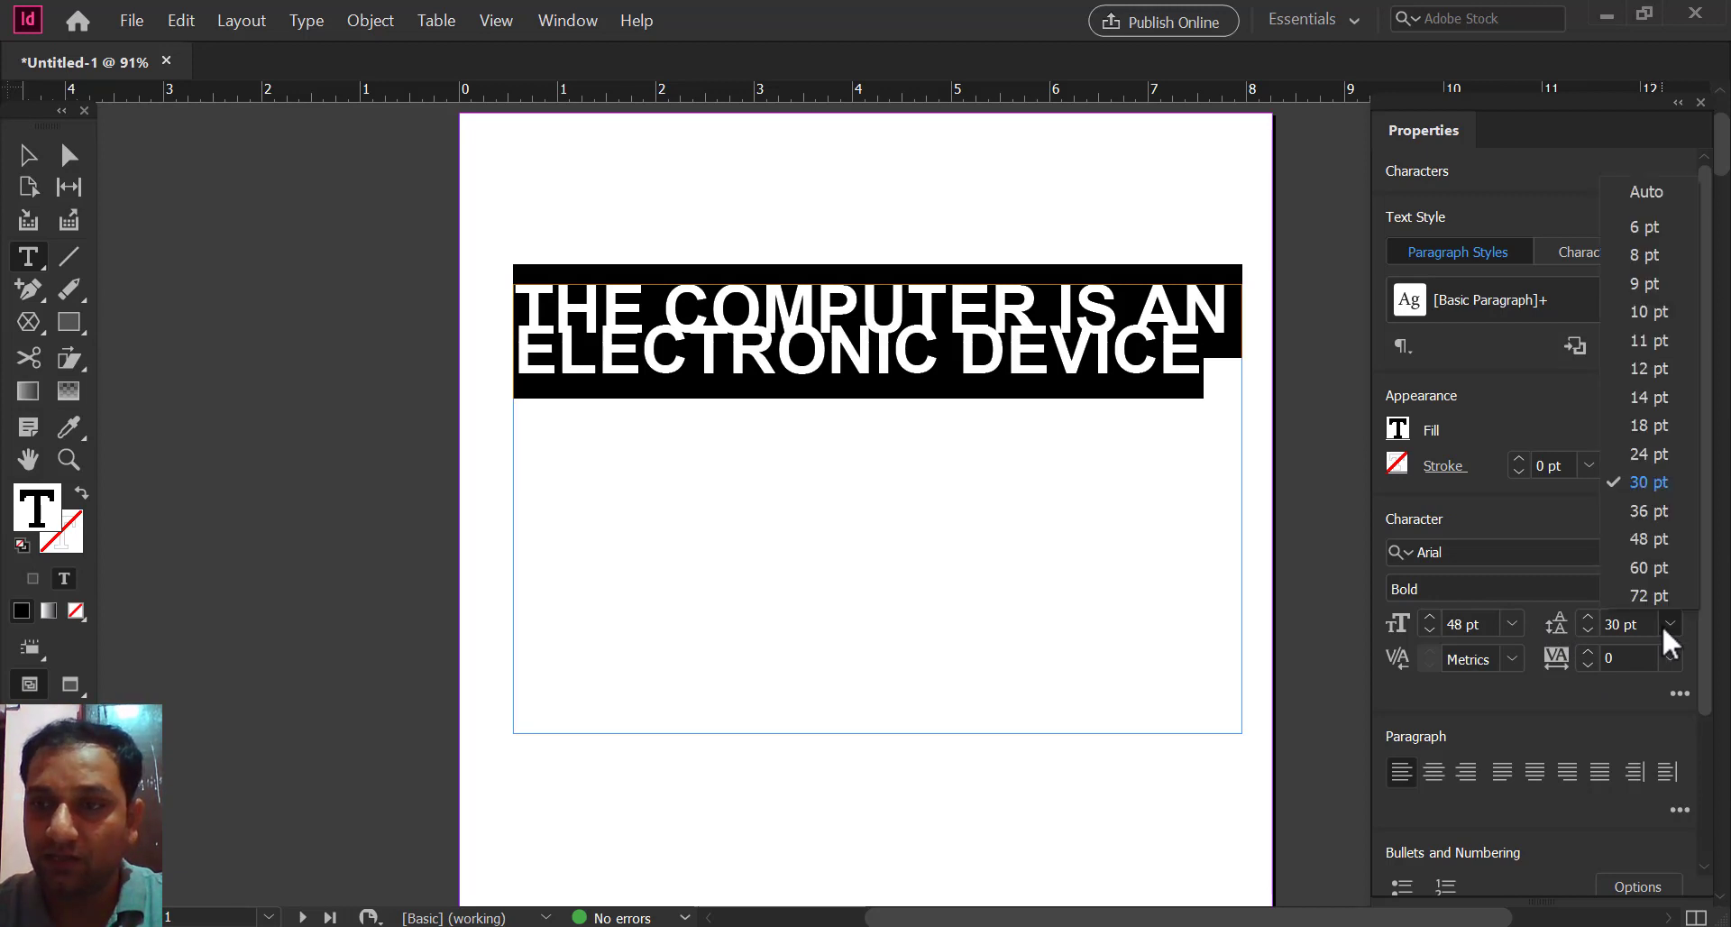
left_click(1643, 540)
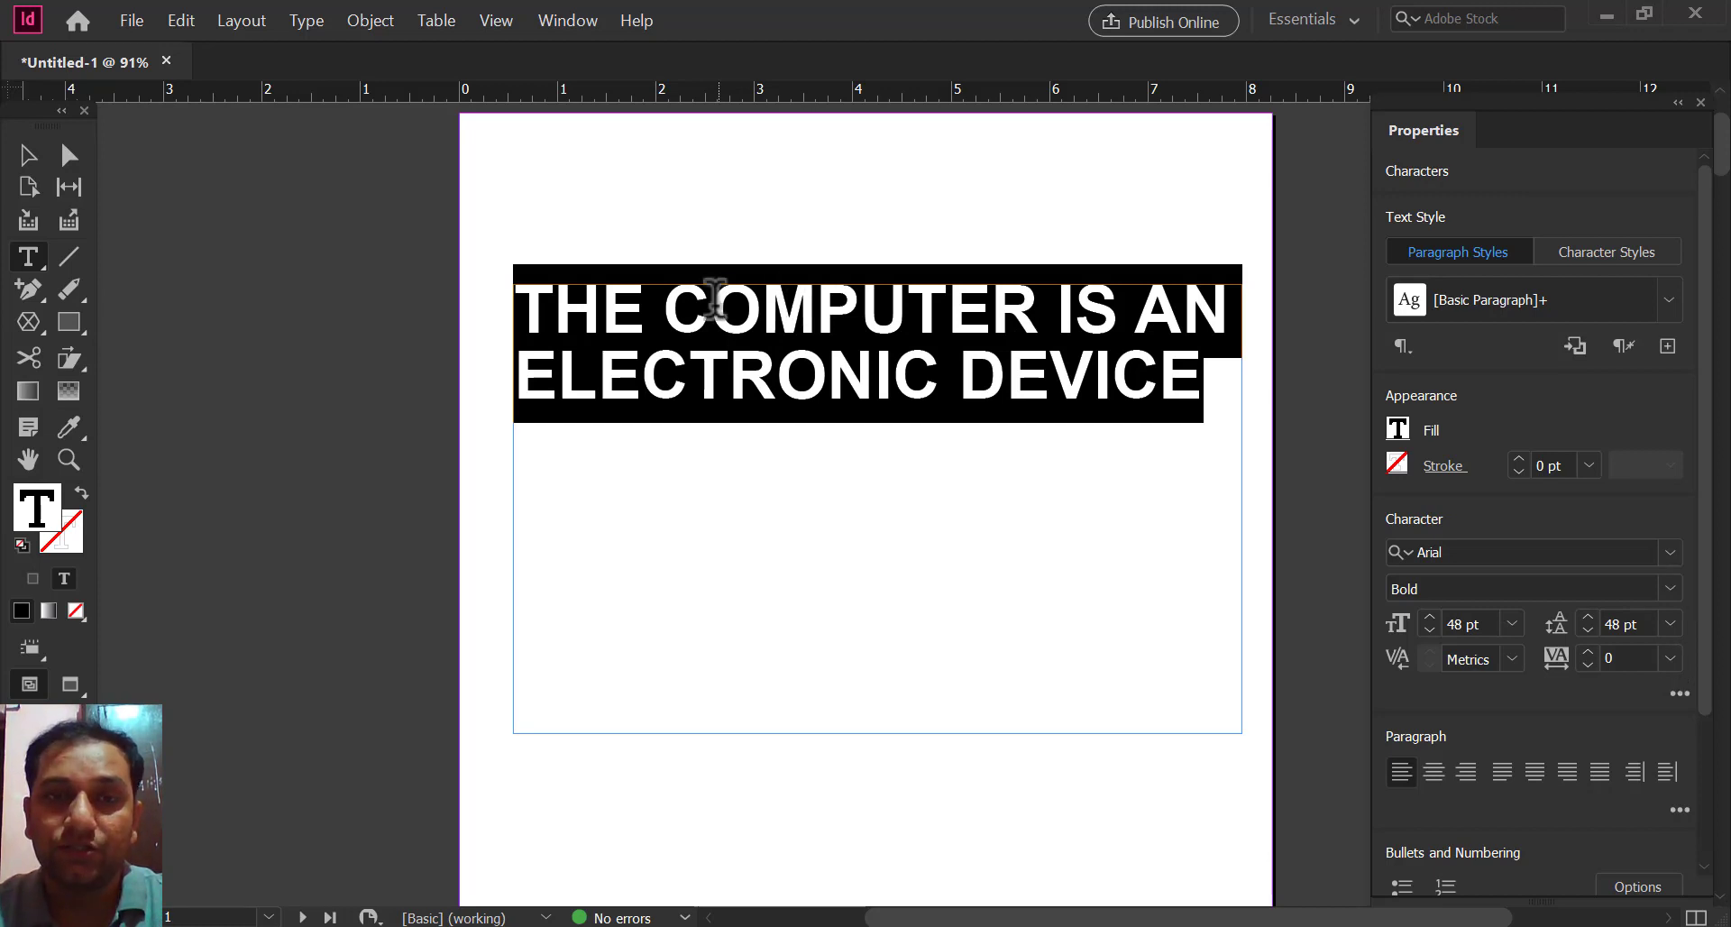
Step: Try tracking values of 75 and 200 on the selected sentence, ending with 0
left_click(1670, 658)
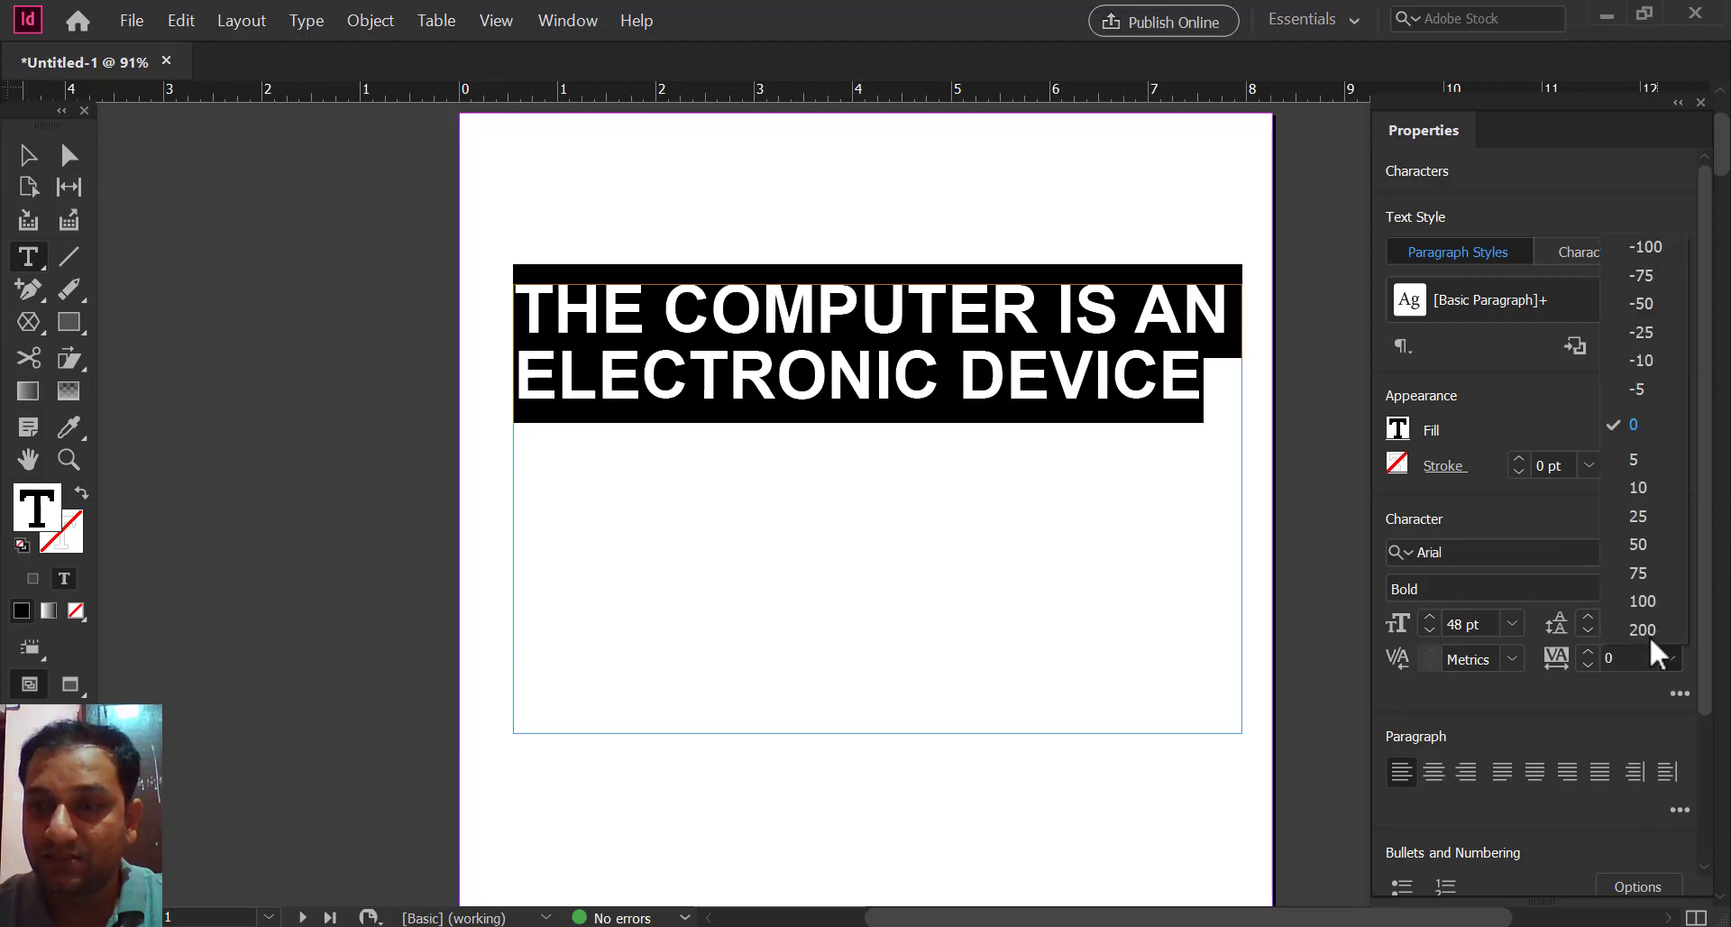
left_click(1634, 583)
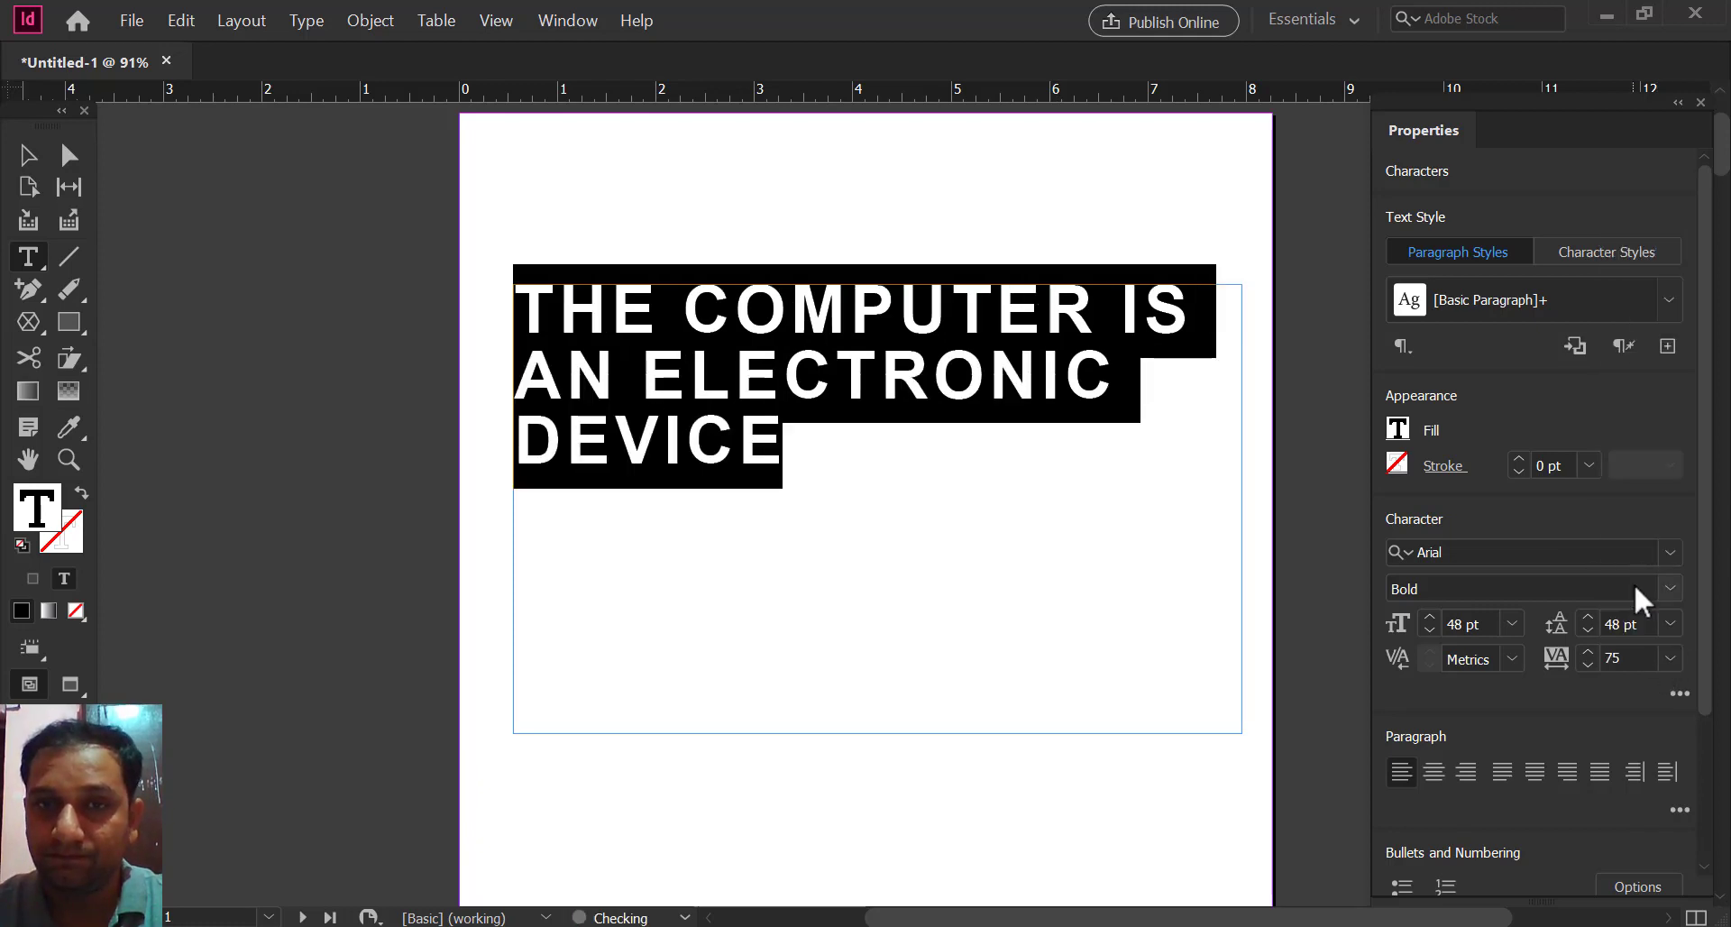
left_click(1672, 658)
left_click(1652, 628)
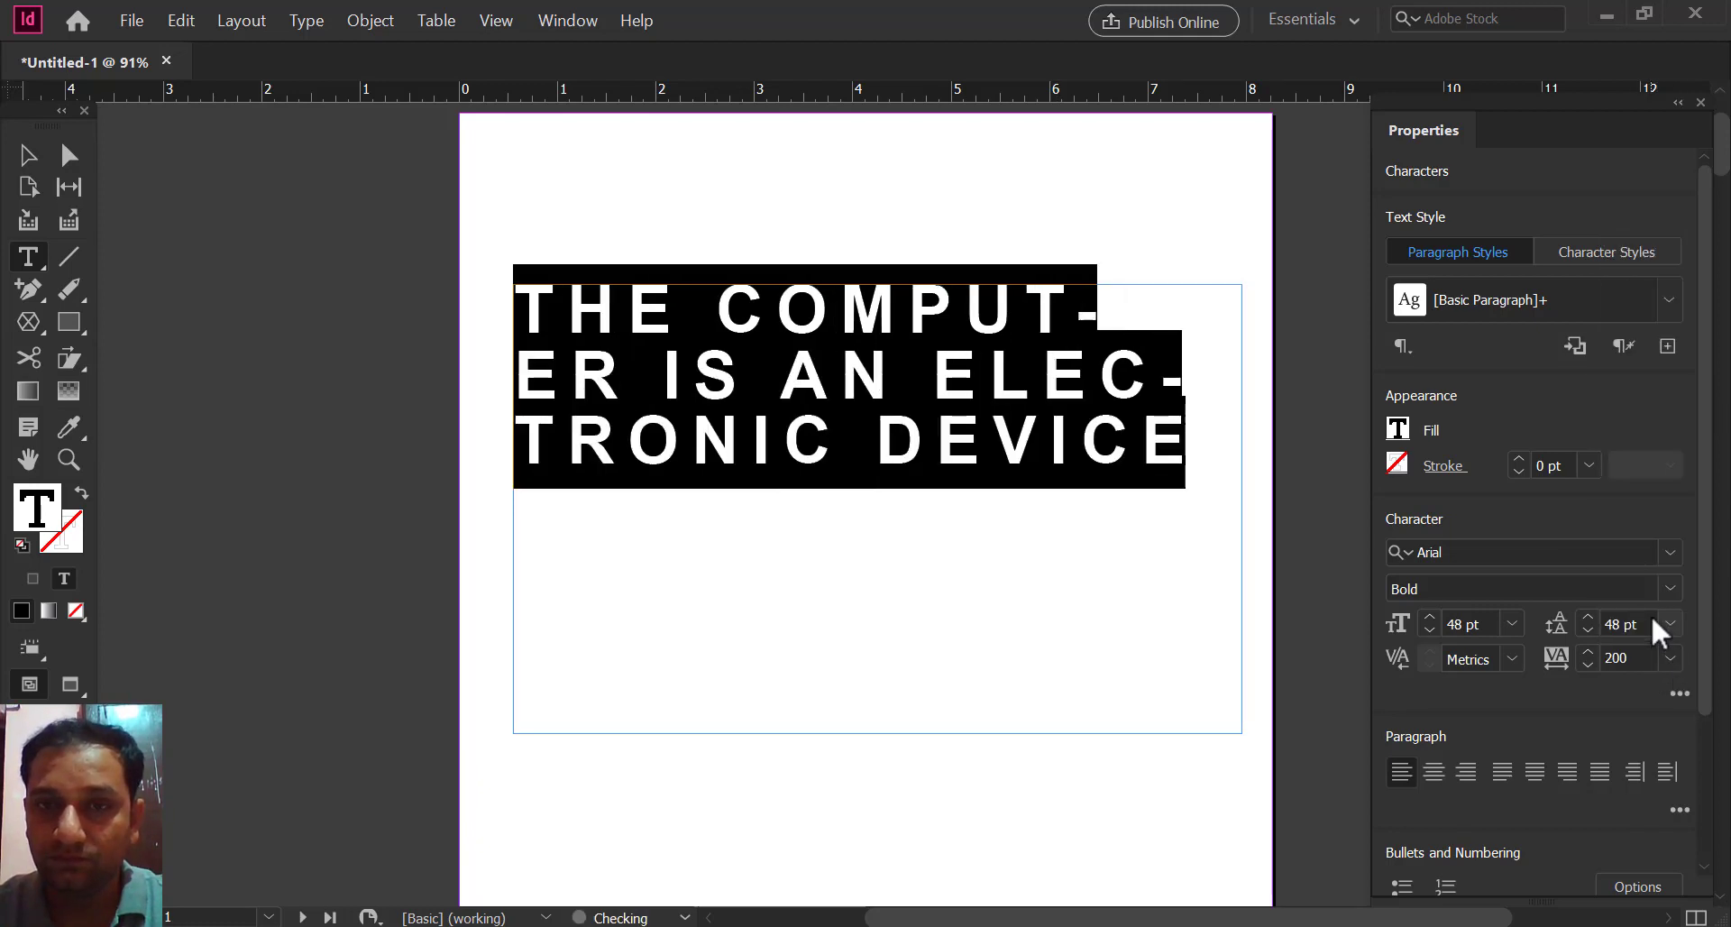
left_click(1670, 657)
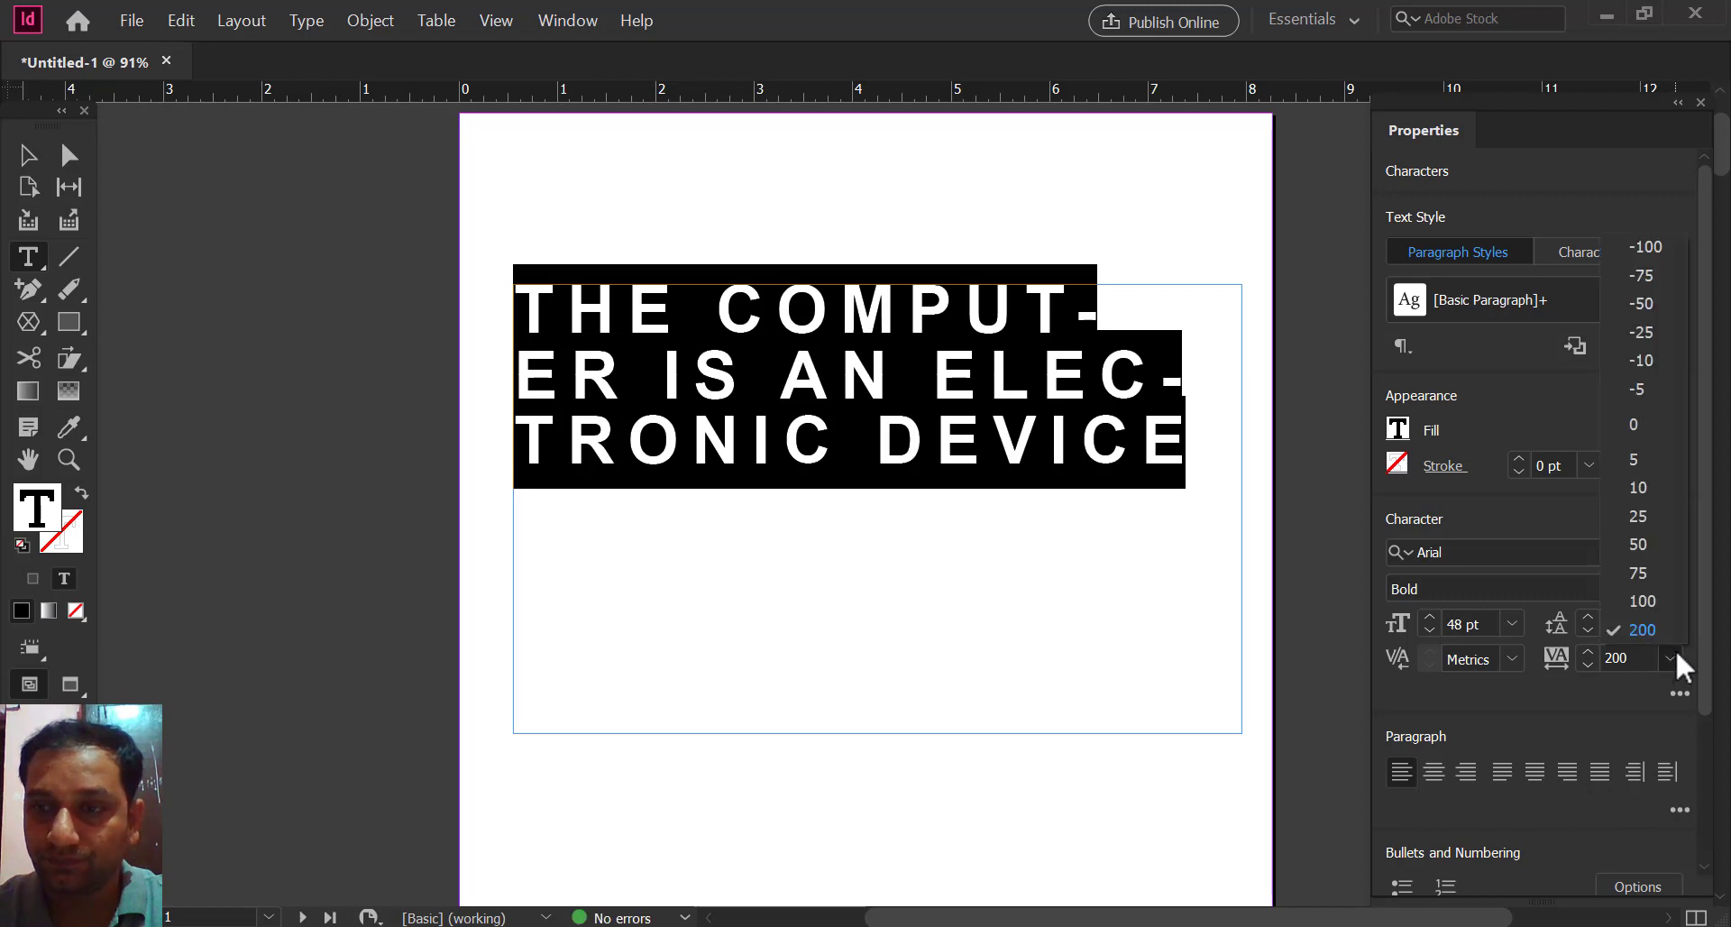
left_click(1638, 422)
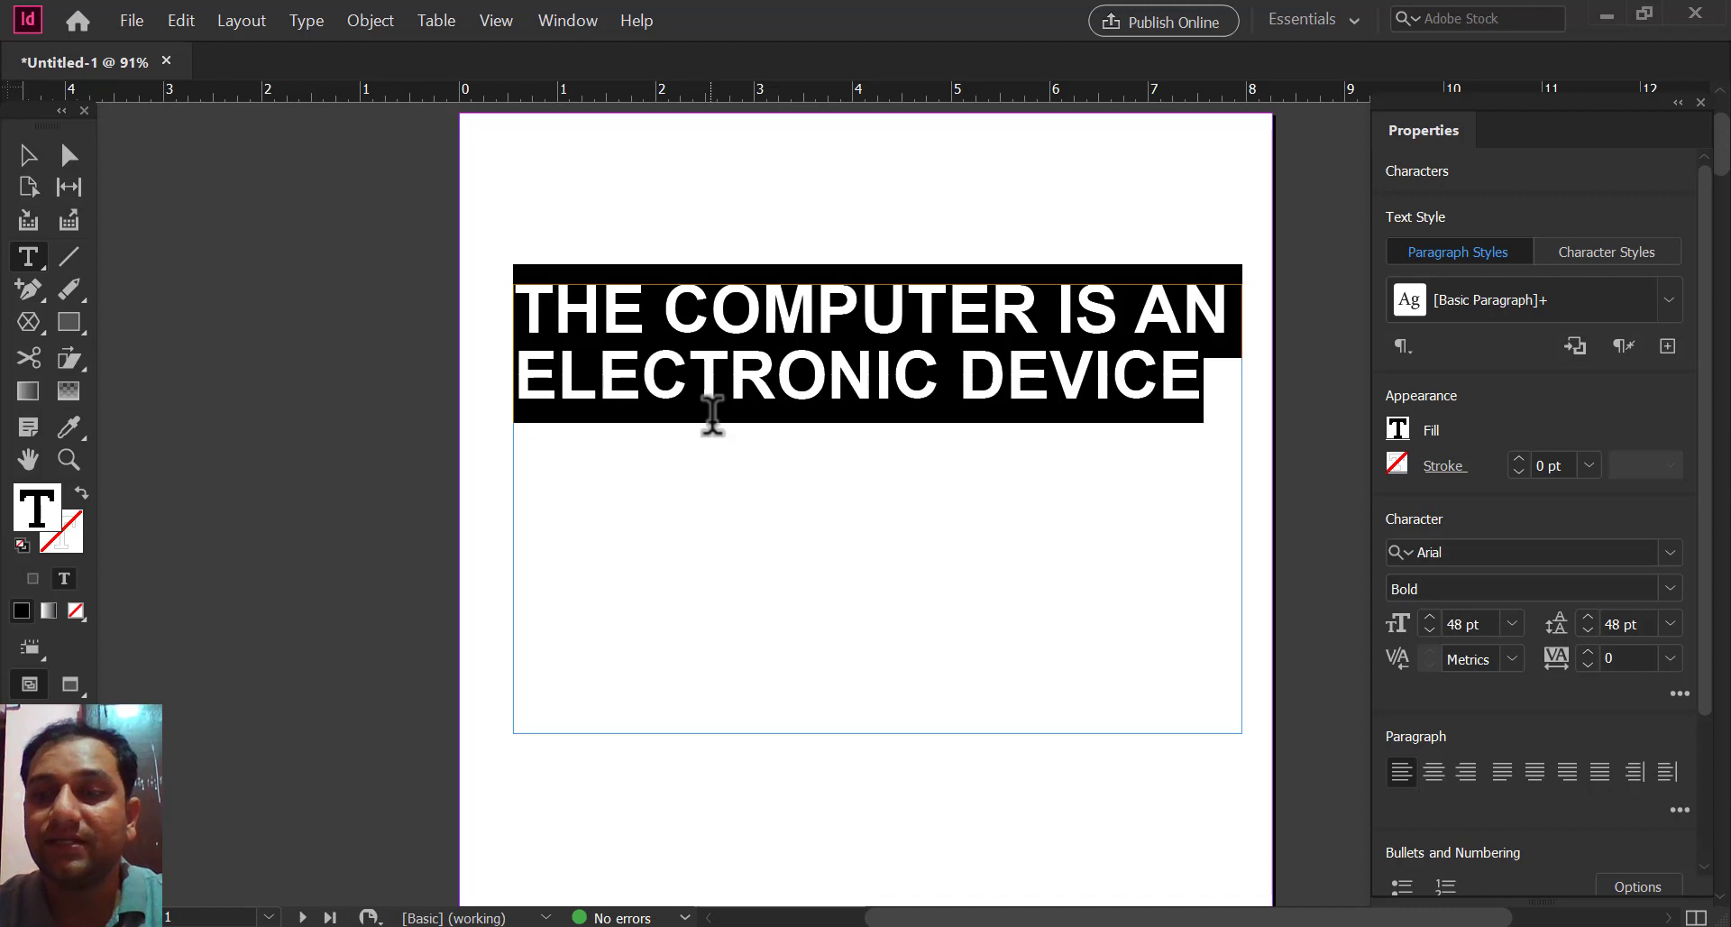
Step: Show the additional character formatting options for the selected sentence
left_click(1680, 694)
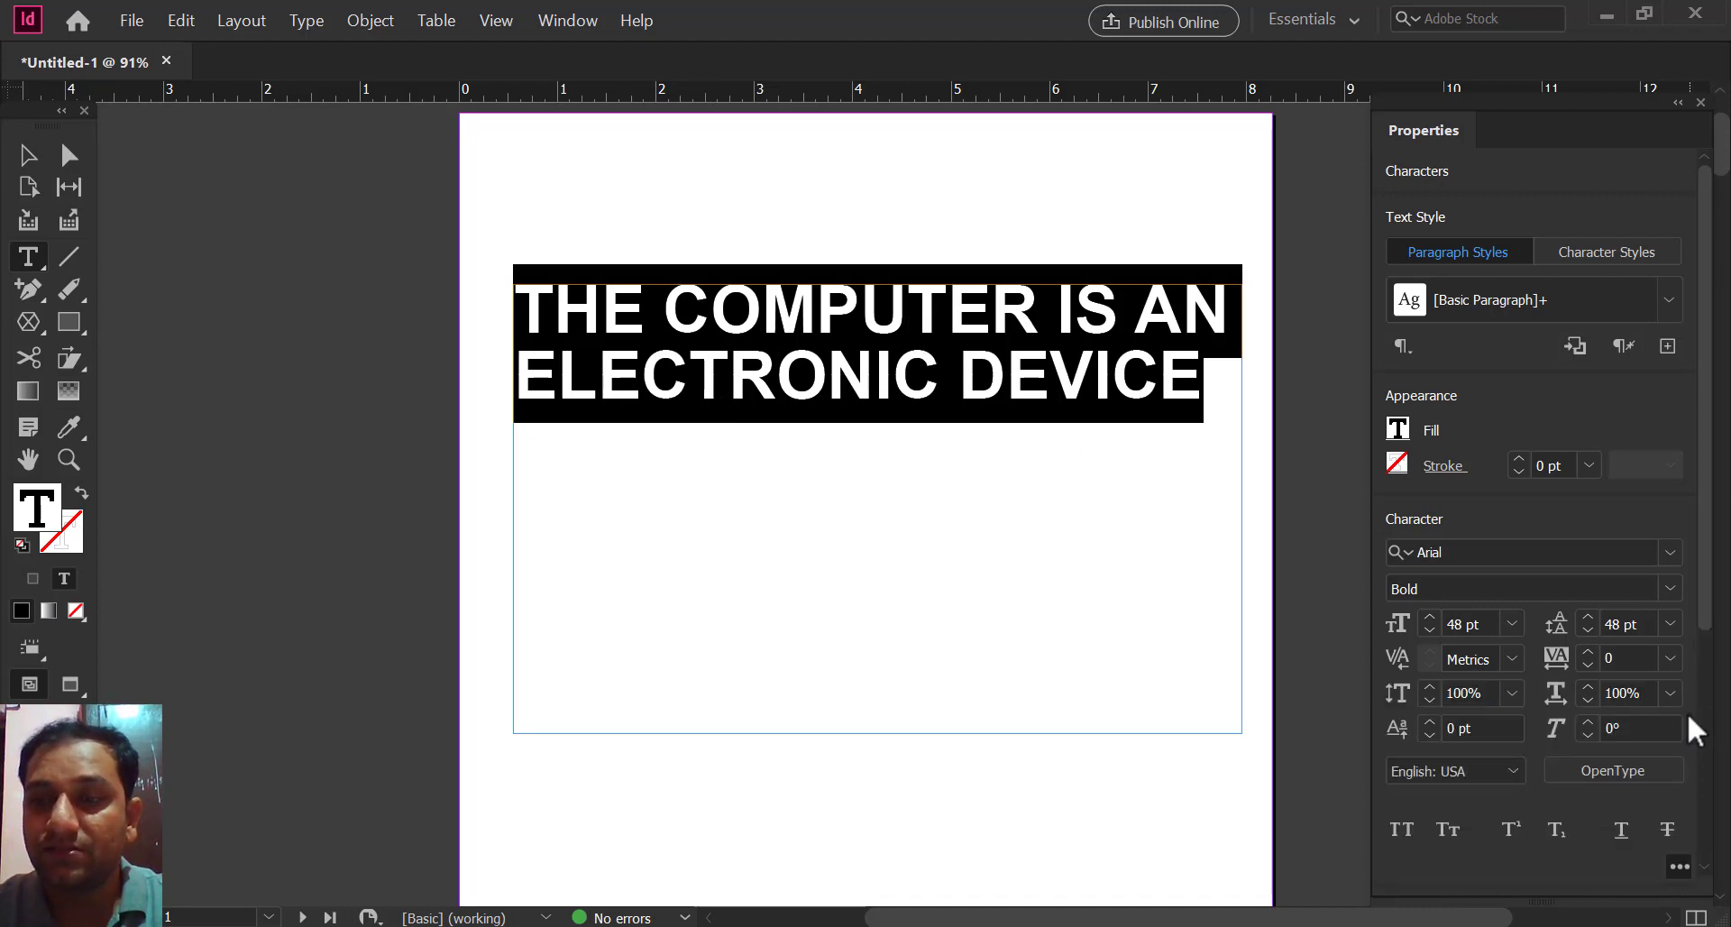
left_click(1679, 866)
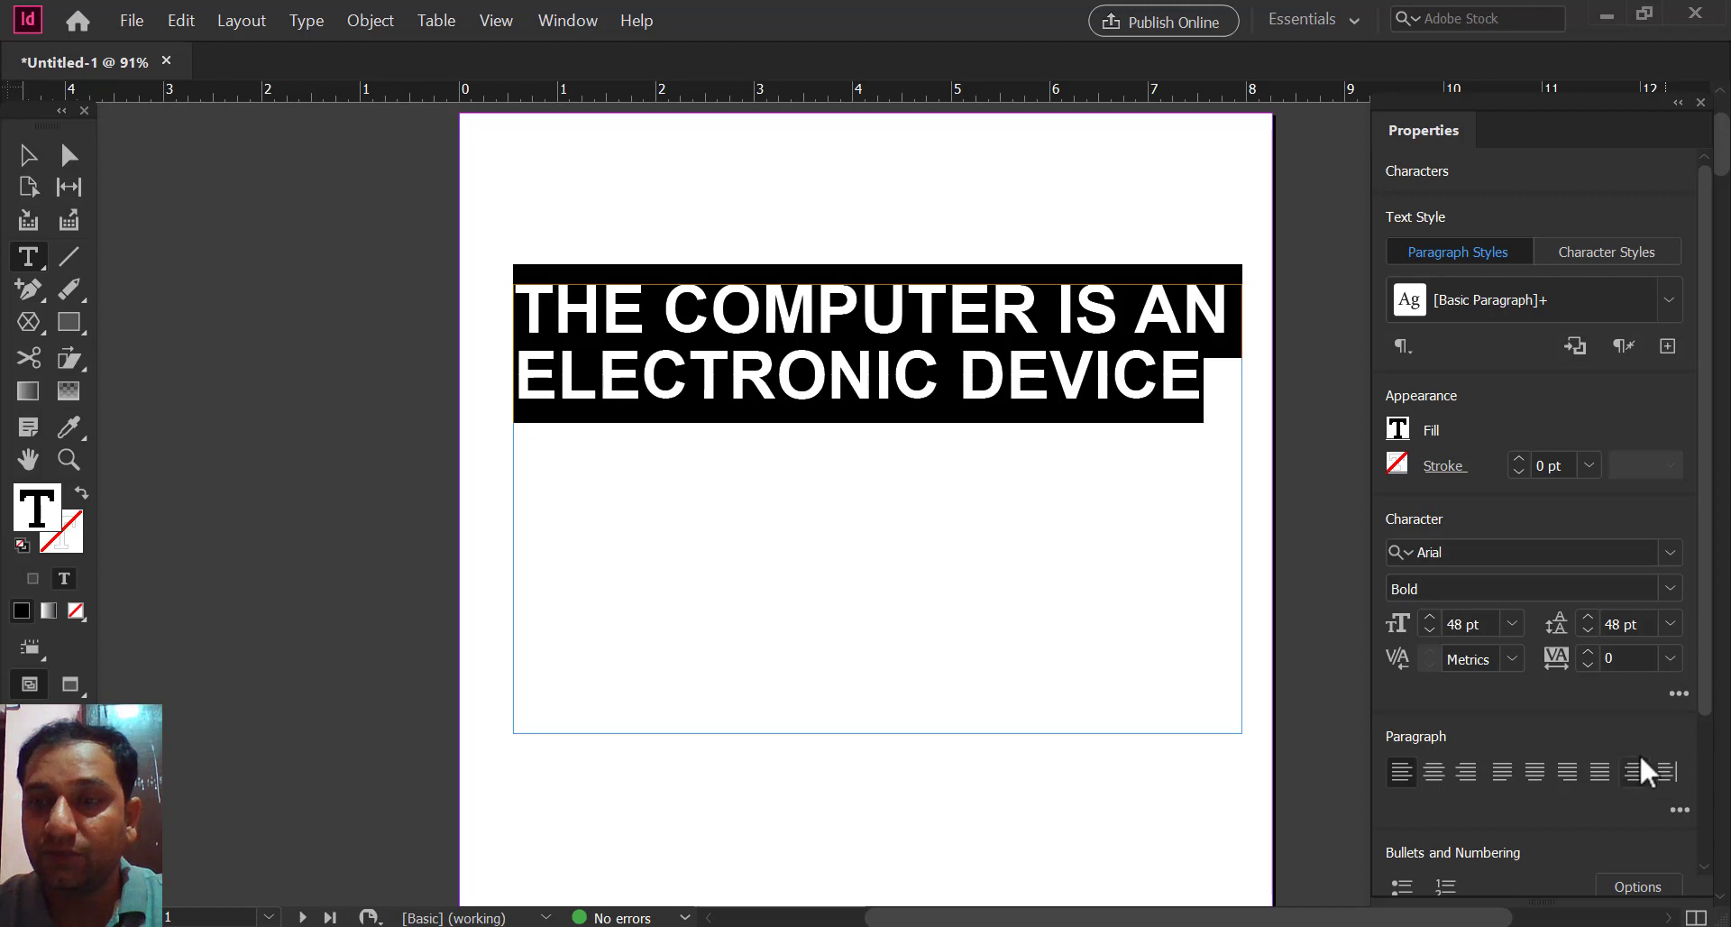
left_click(1678, 693)
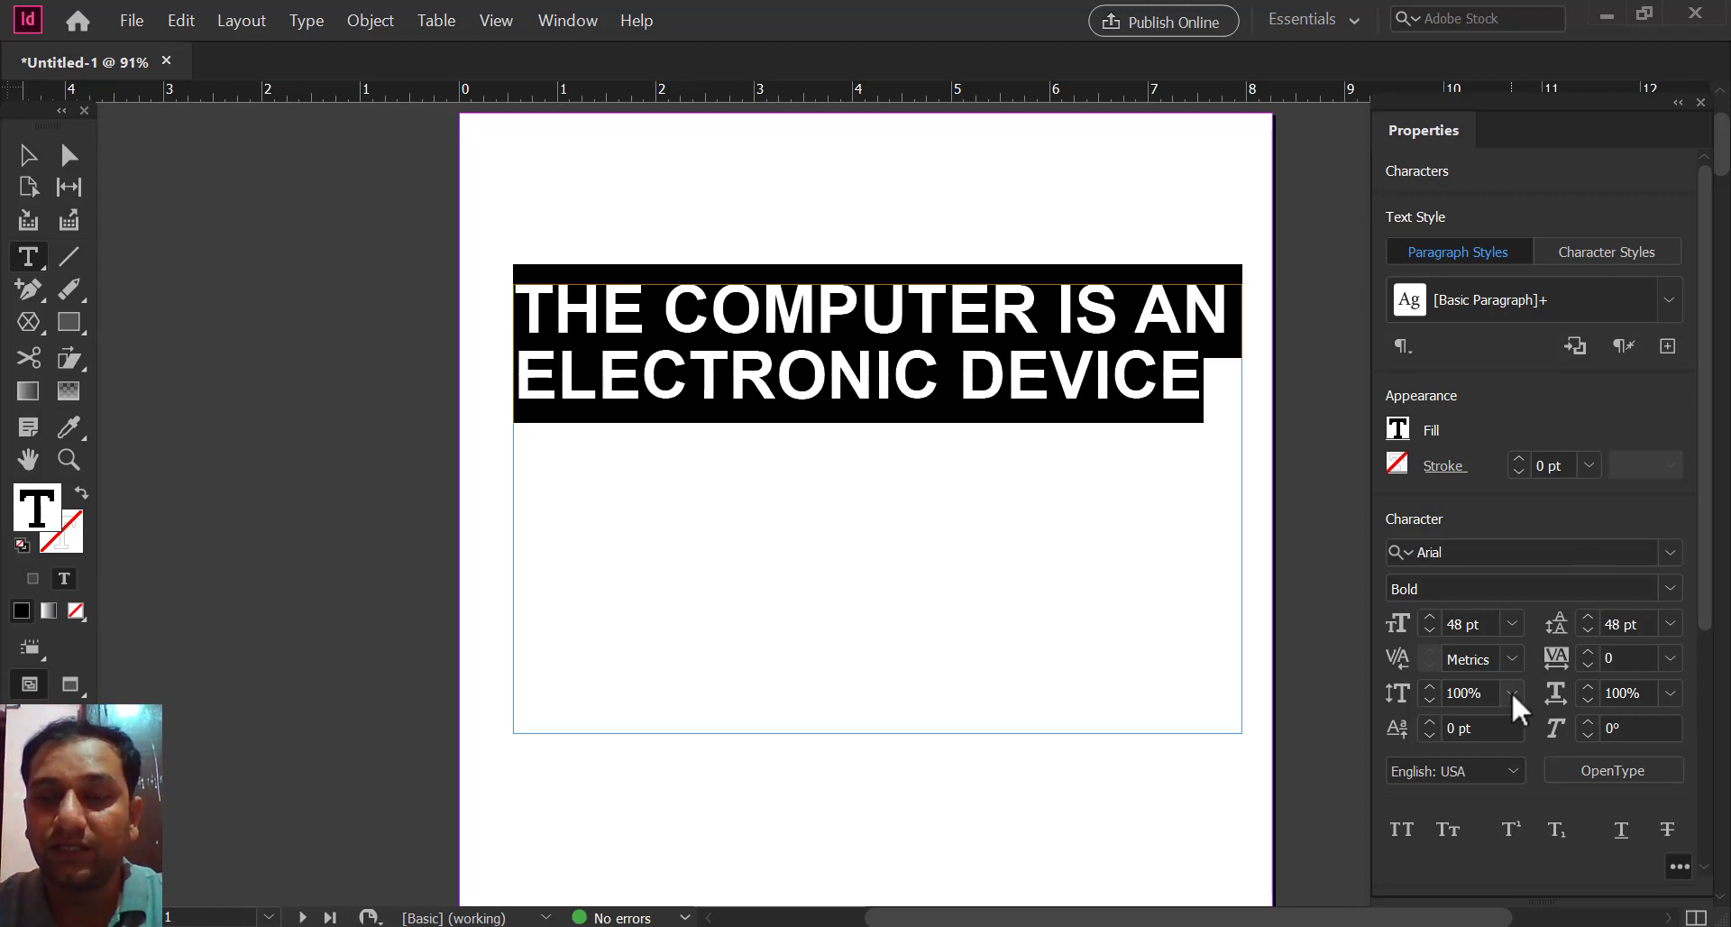
Step: Try horizontal scales of 50%, 110% and 200% on the selected sentence, ending with 100%
left_click(1674, 688)
left_click(1668, 622)
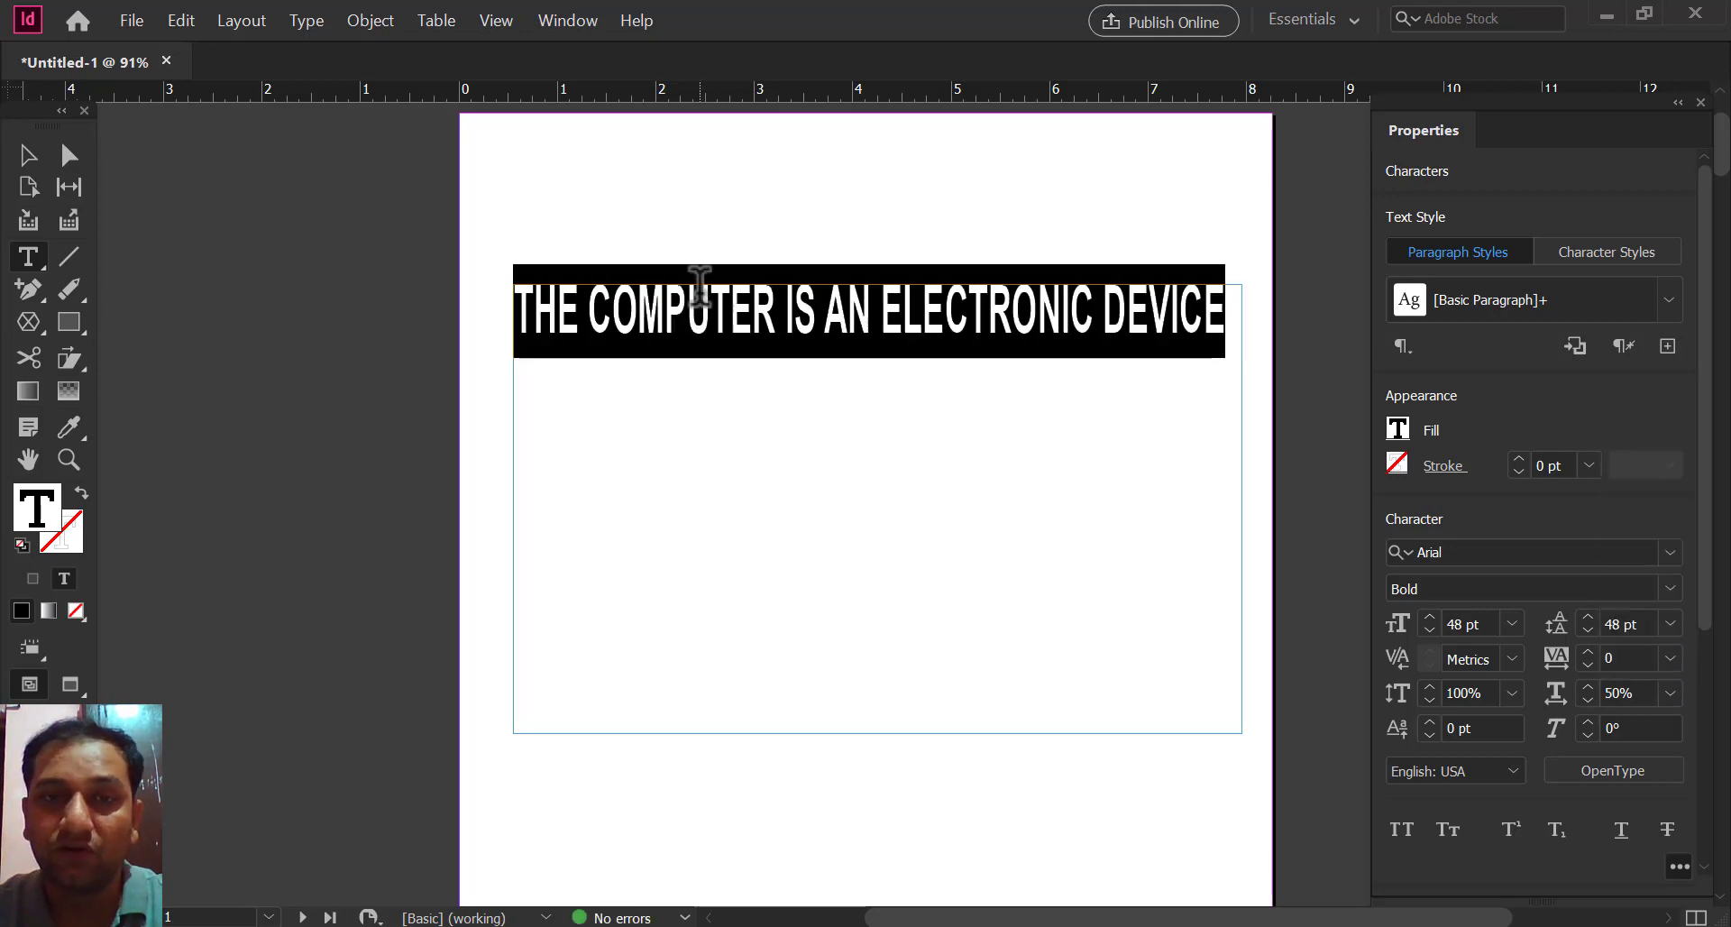
left_click(1677, 694)
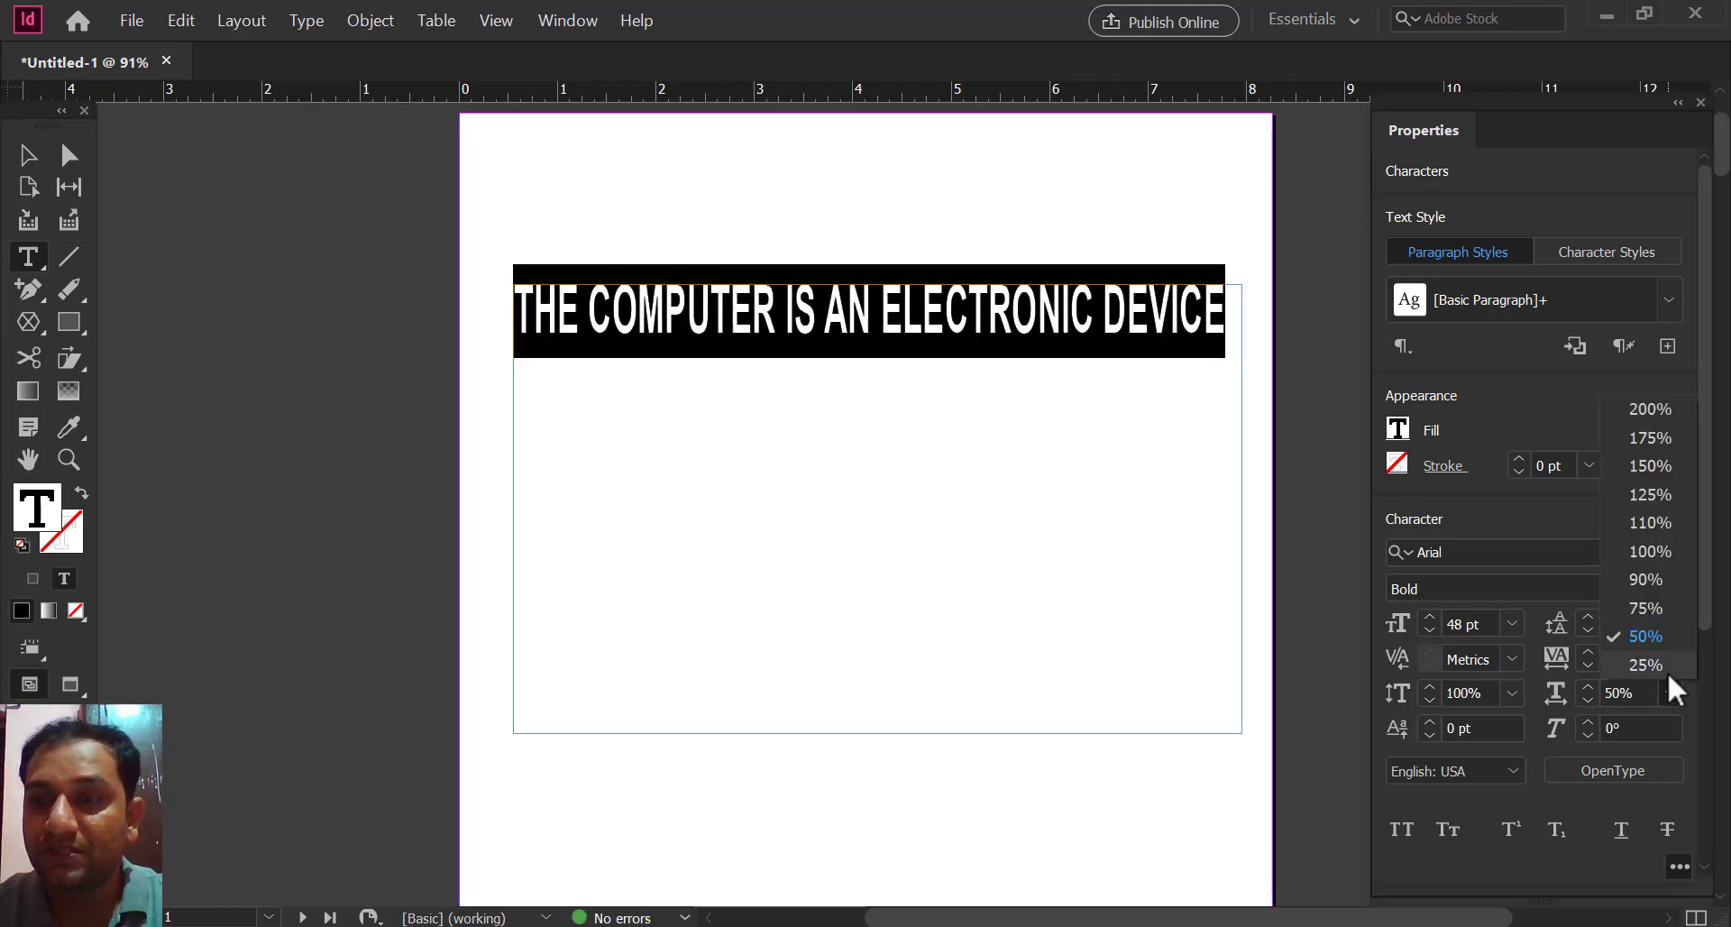
left_click(1657, 528)
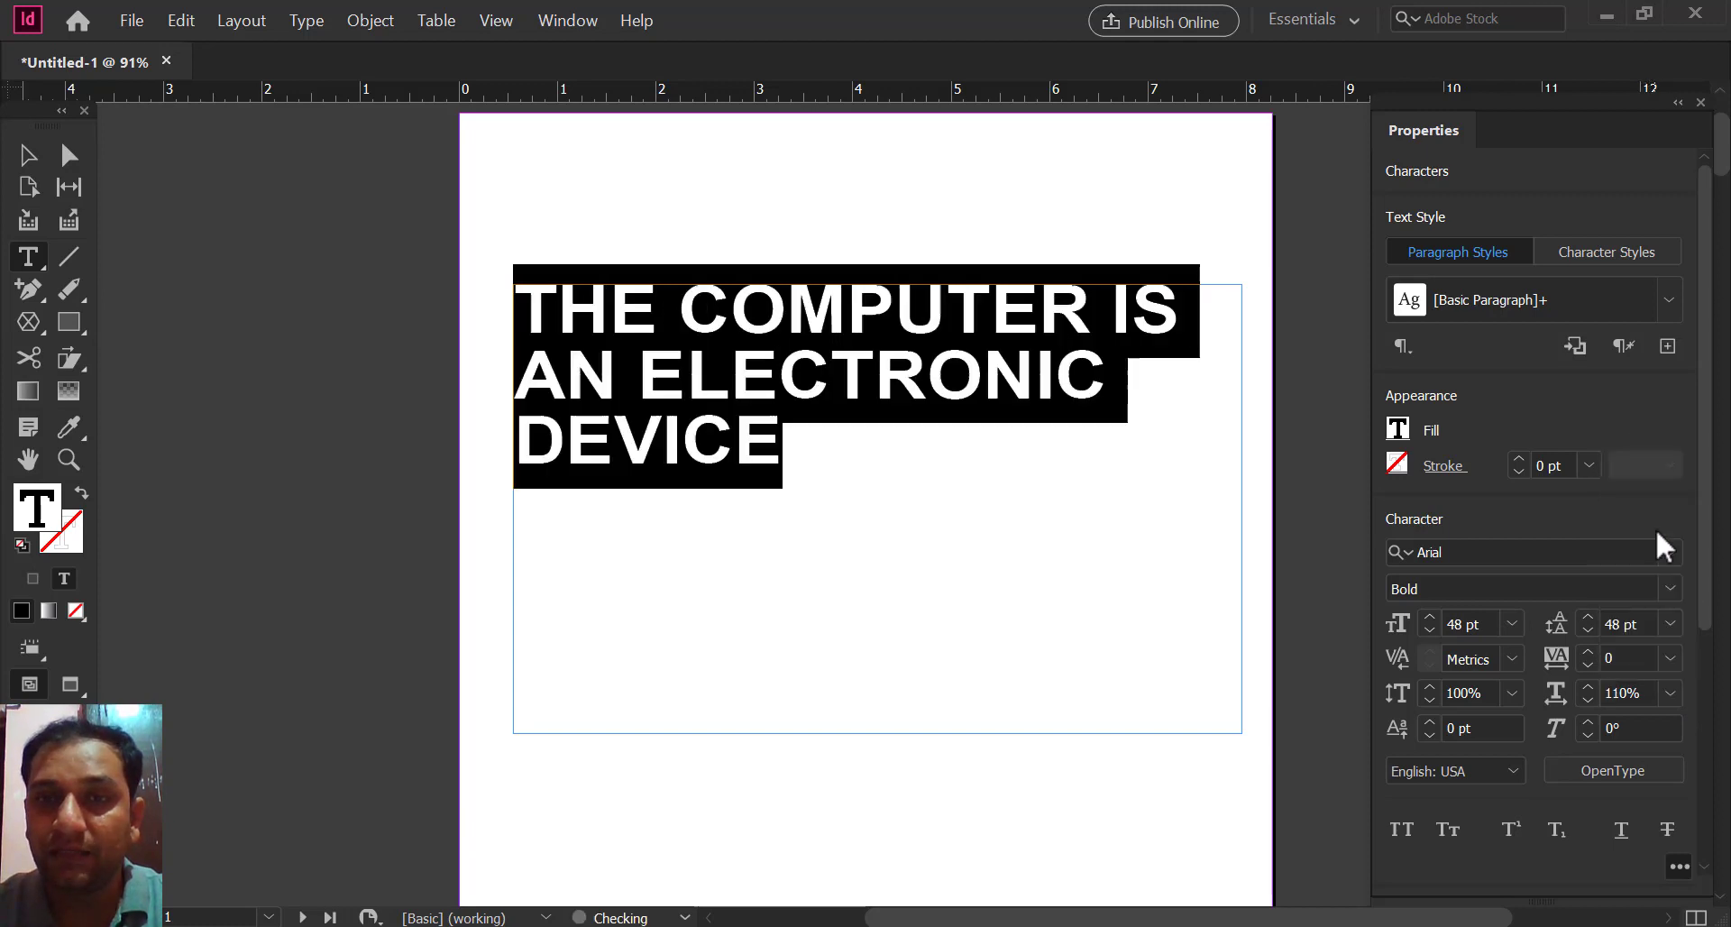
left_click(1670, 693)
left_click(1636, 404)
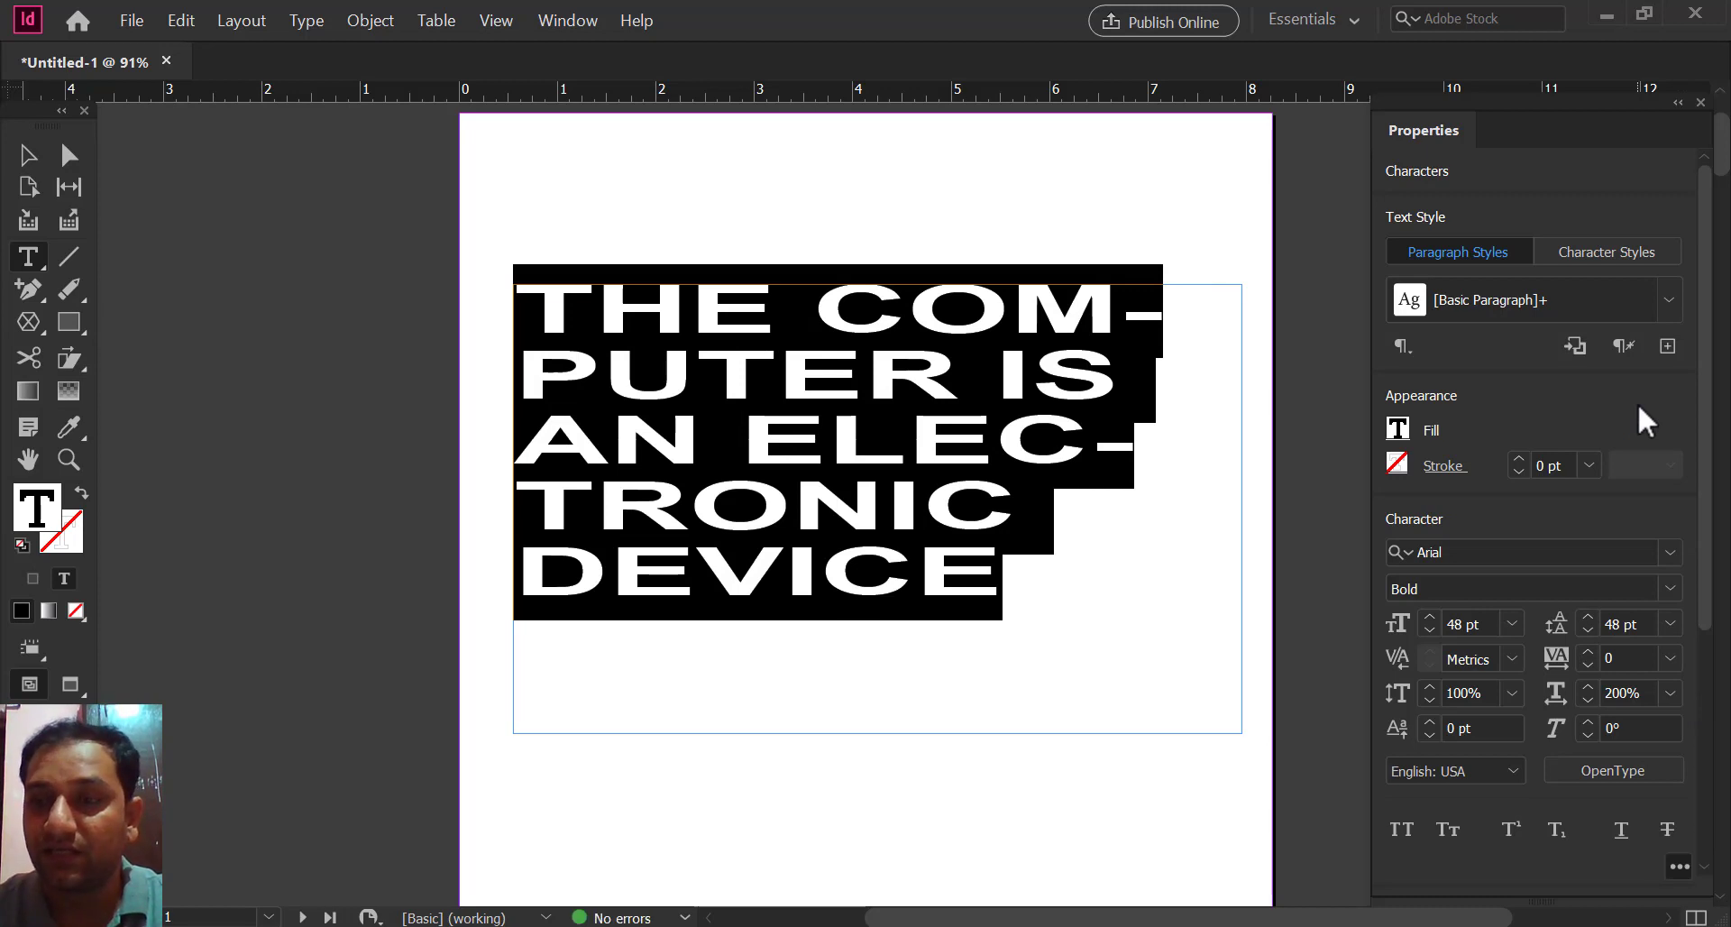
left_click(1670, 693)
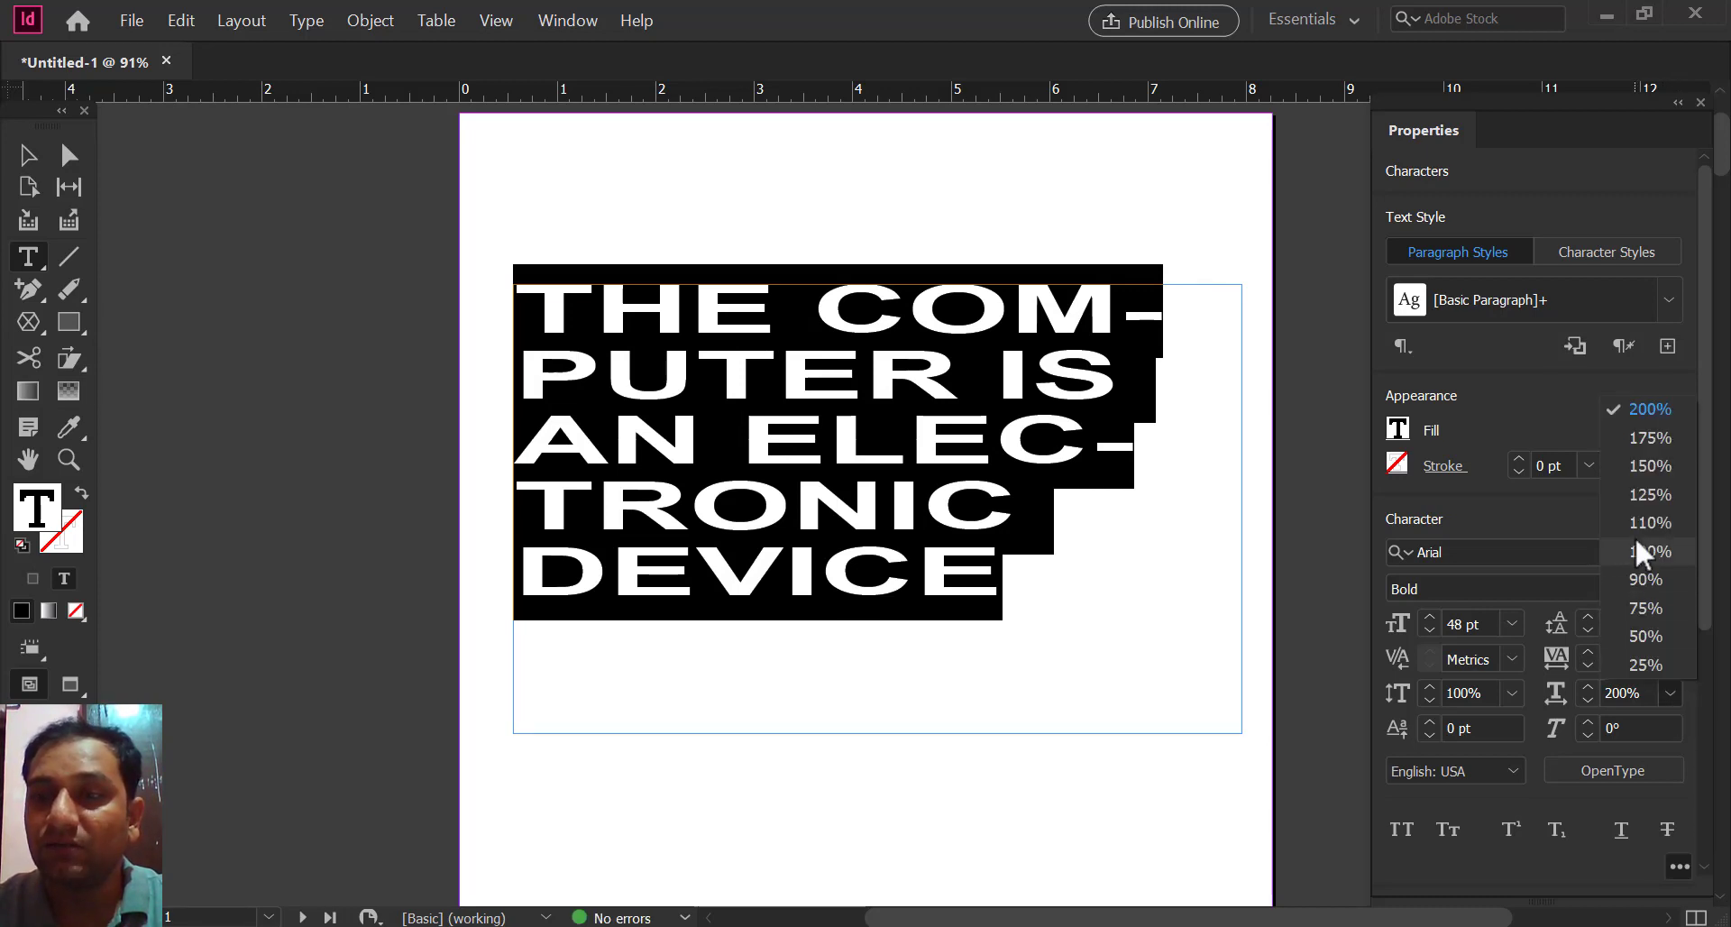
key("Escape")
key("ctrl+shift+x")
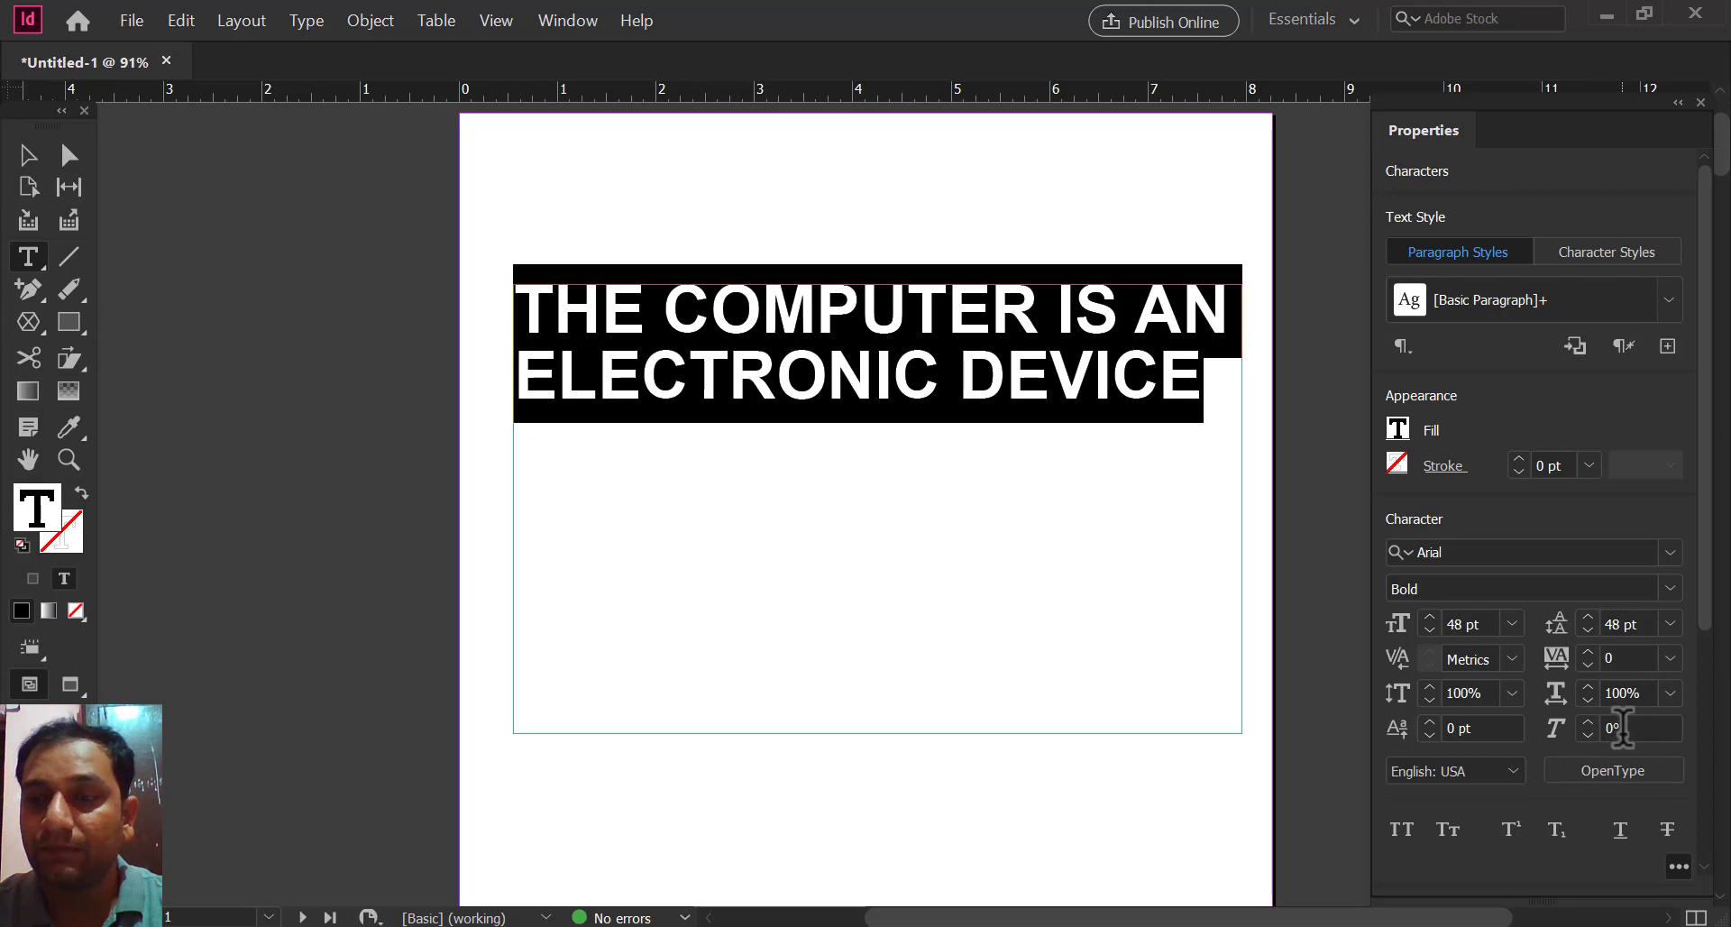
Step: Skew the selected sentence in stages up to 13° and reduce the skew back to 0°
left_click(1592, 719)
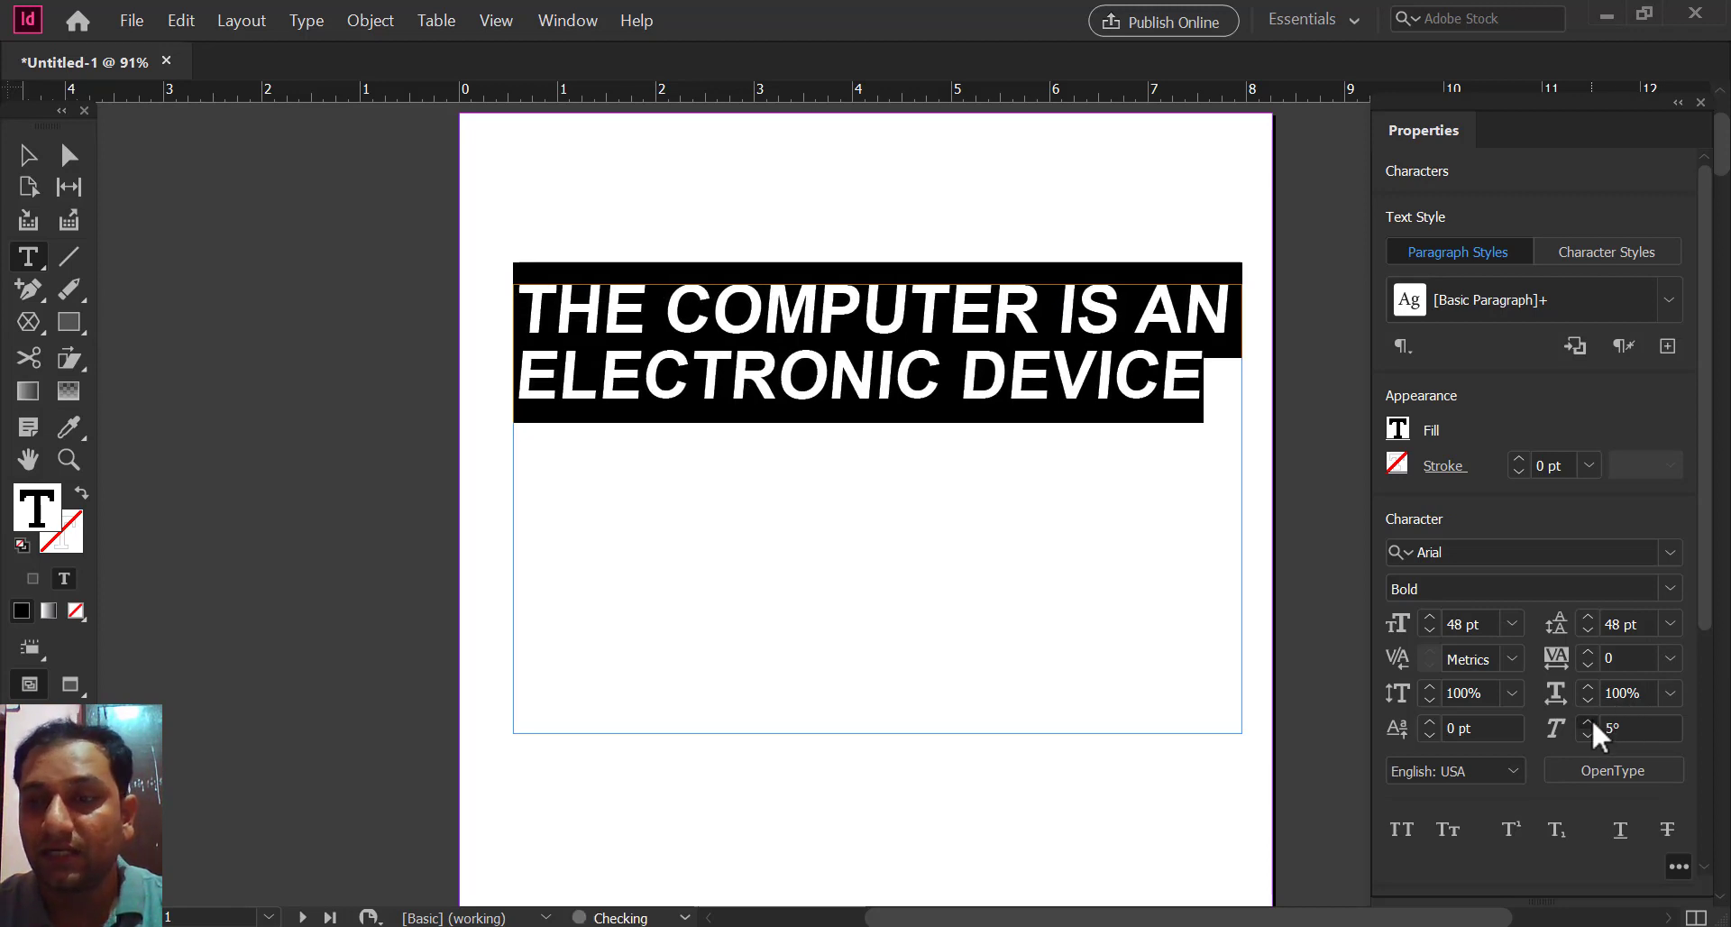
left_click(1592, 719)
left_click(1593, 719)
left_click(1593, 721)
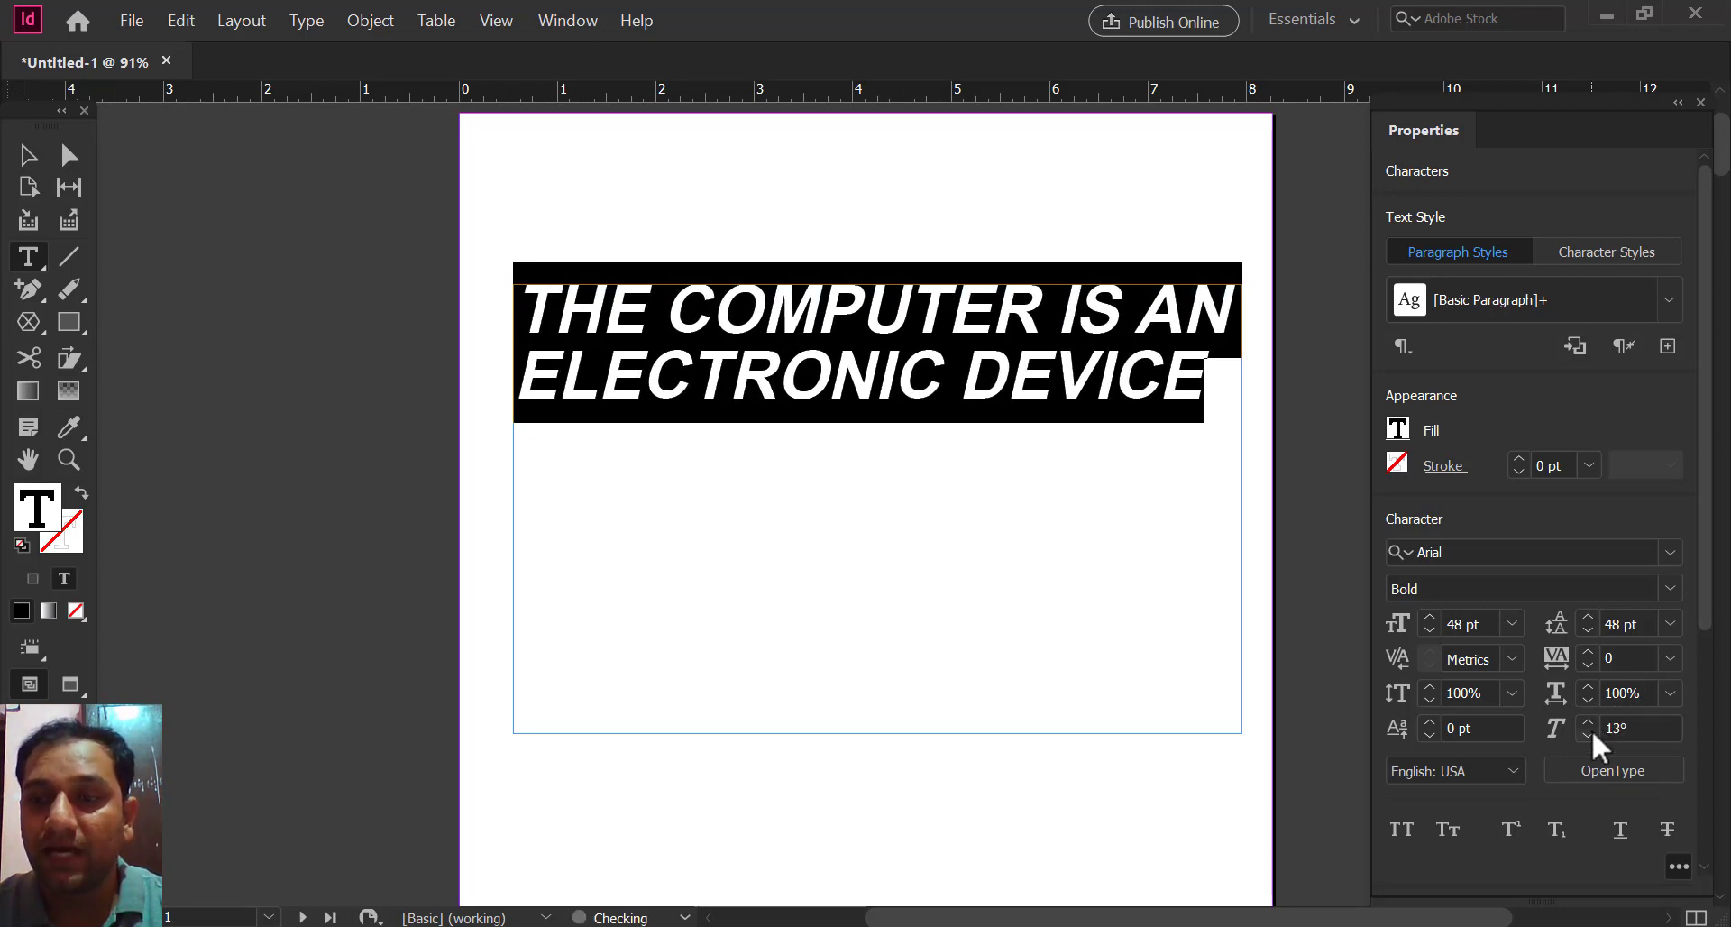
left_click(1585, 734)
left_click(1585, 734)
left_click(1586, 735)
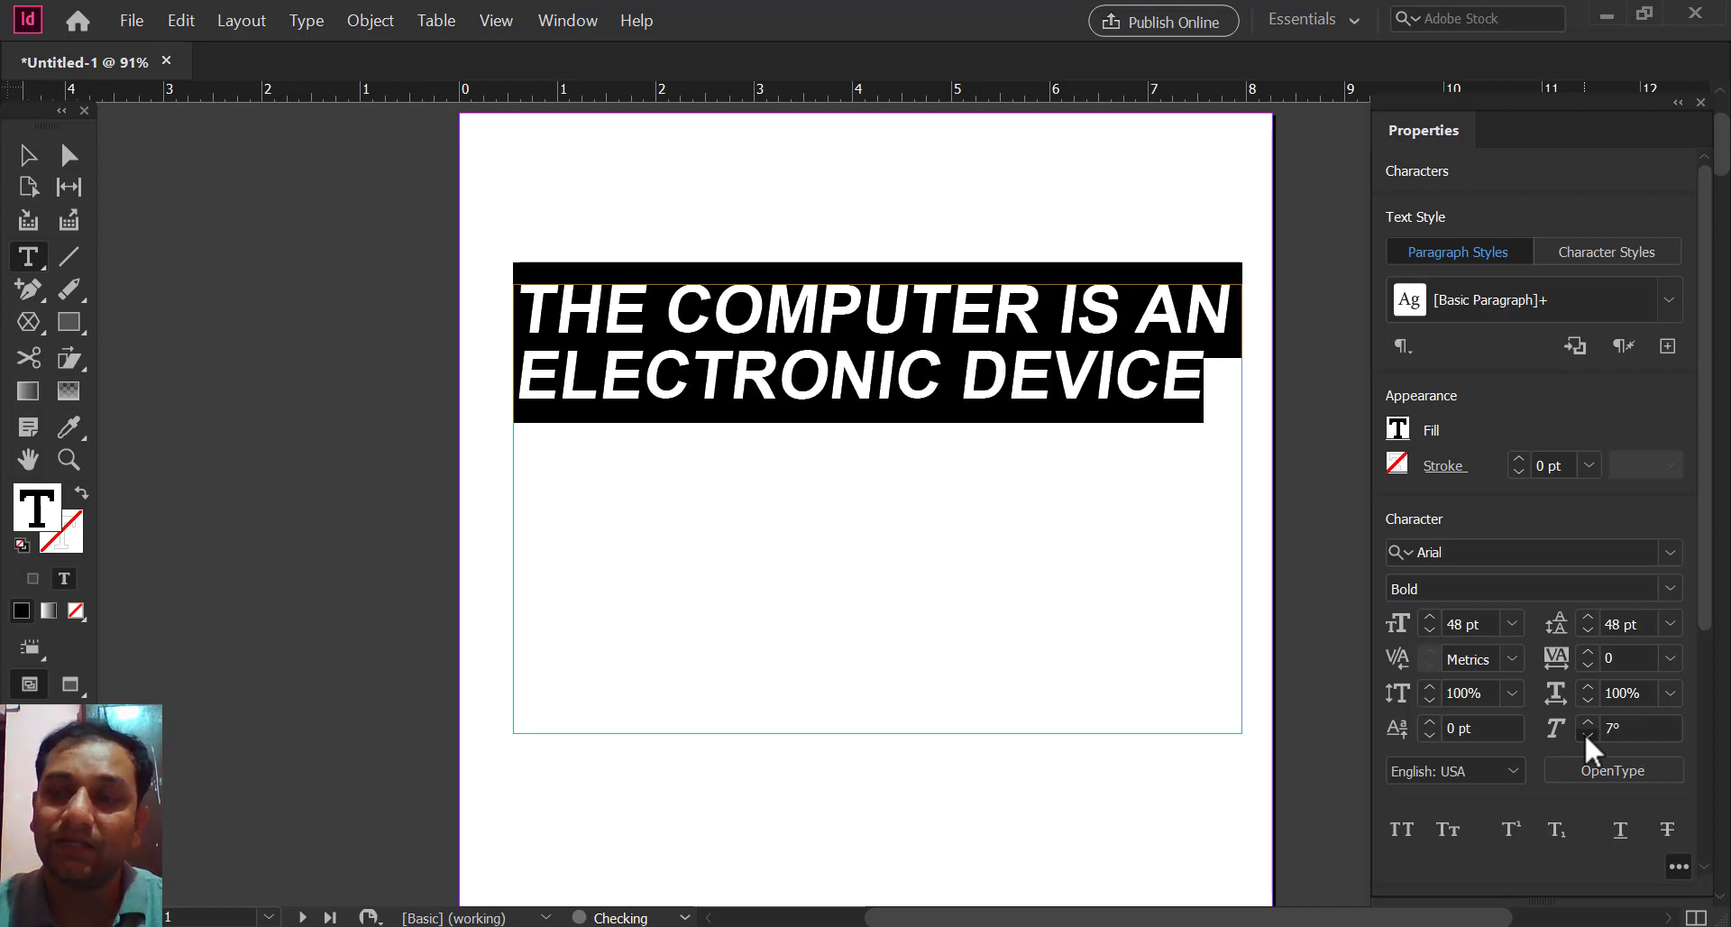
left_click(1585, 734)
left_click(1585, 734)
left_click(1586, 734)
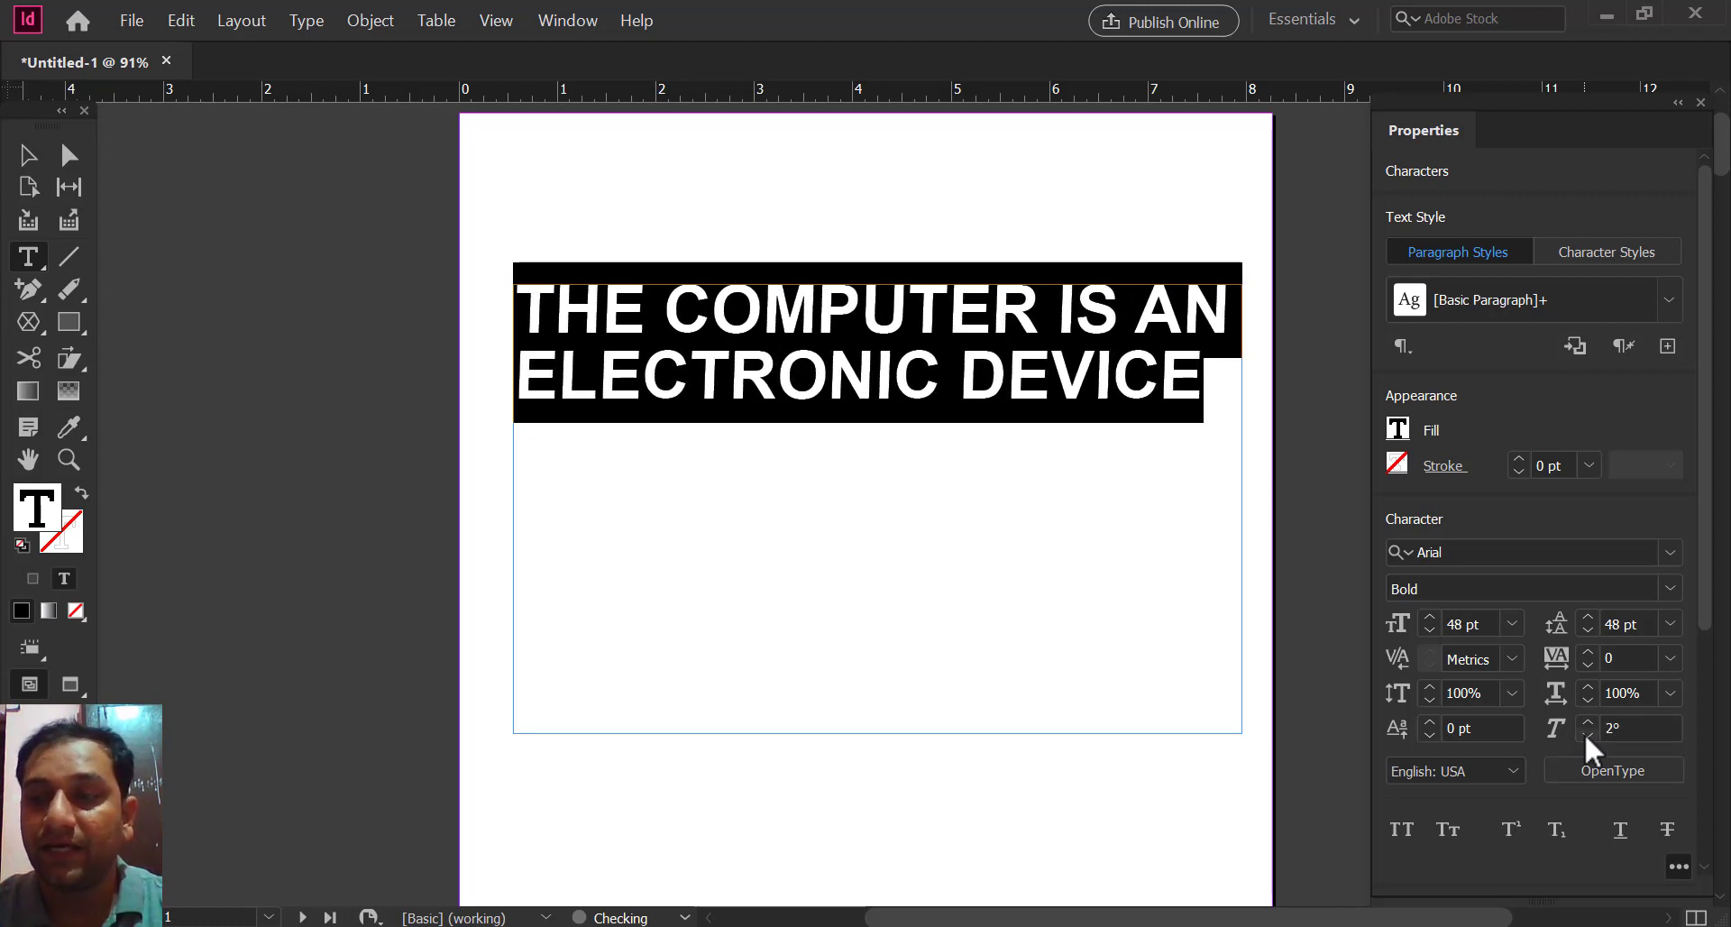
left_click(1585, 734)
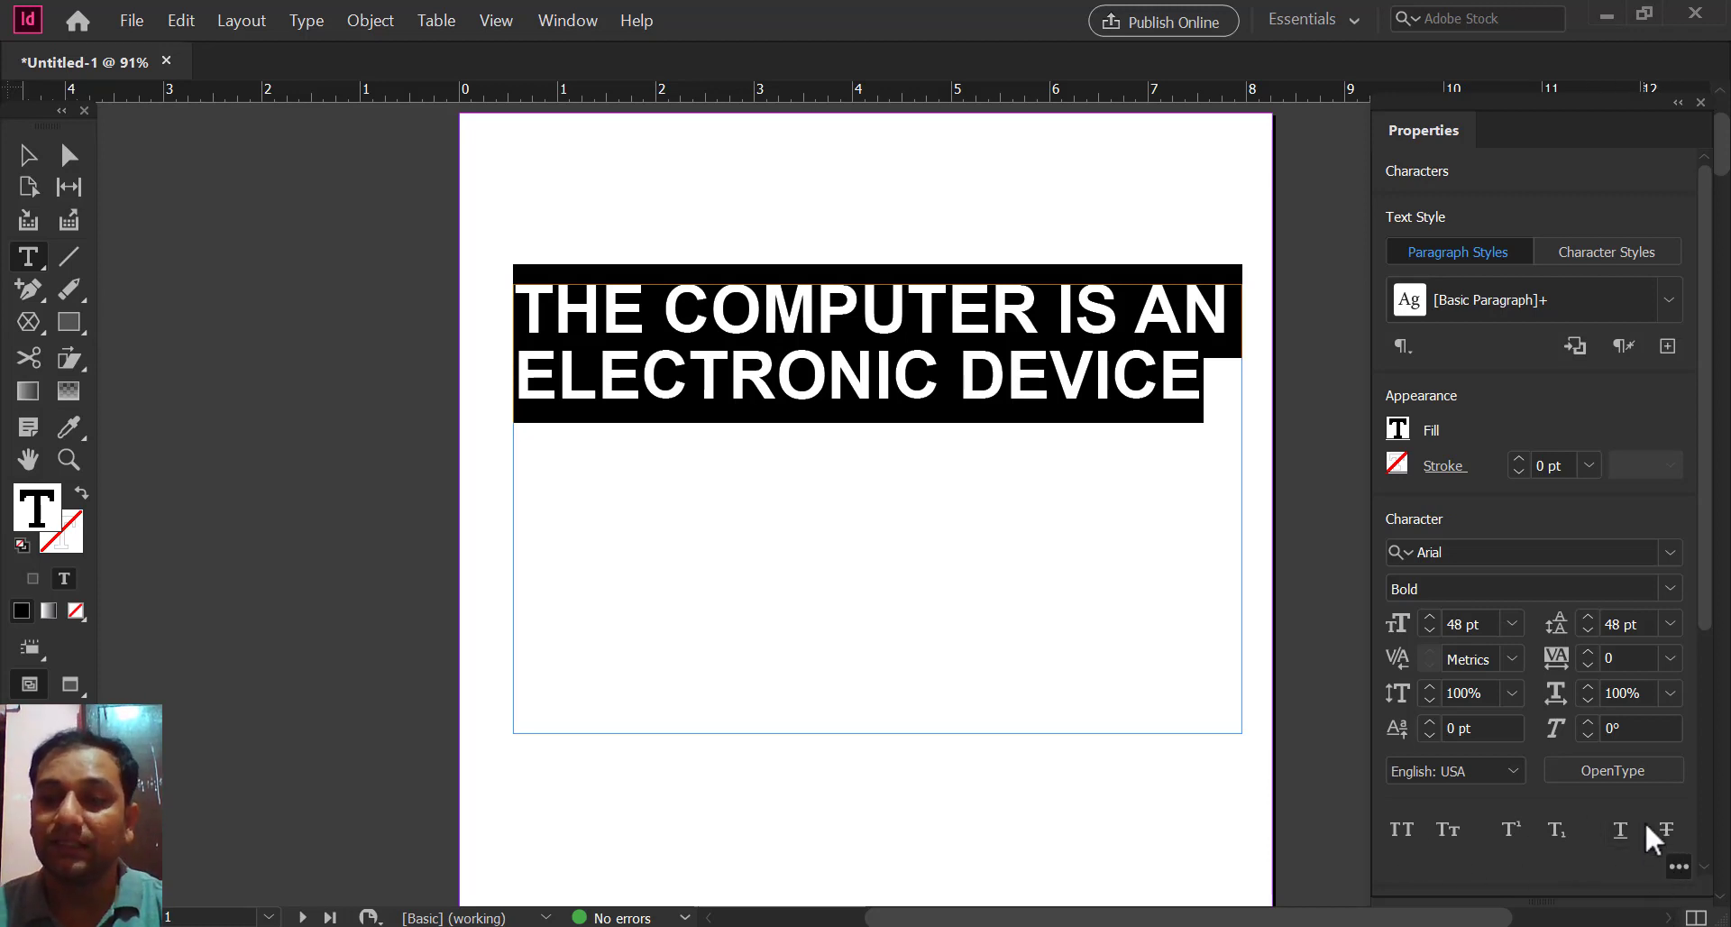
Step: Try All Caps and Small Caps on the uppercase sentence, and replace it with the lowercase text "the computer"
left_click(1402, 831)
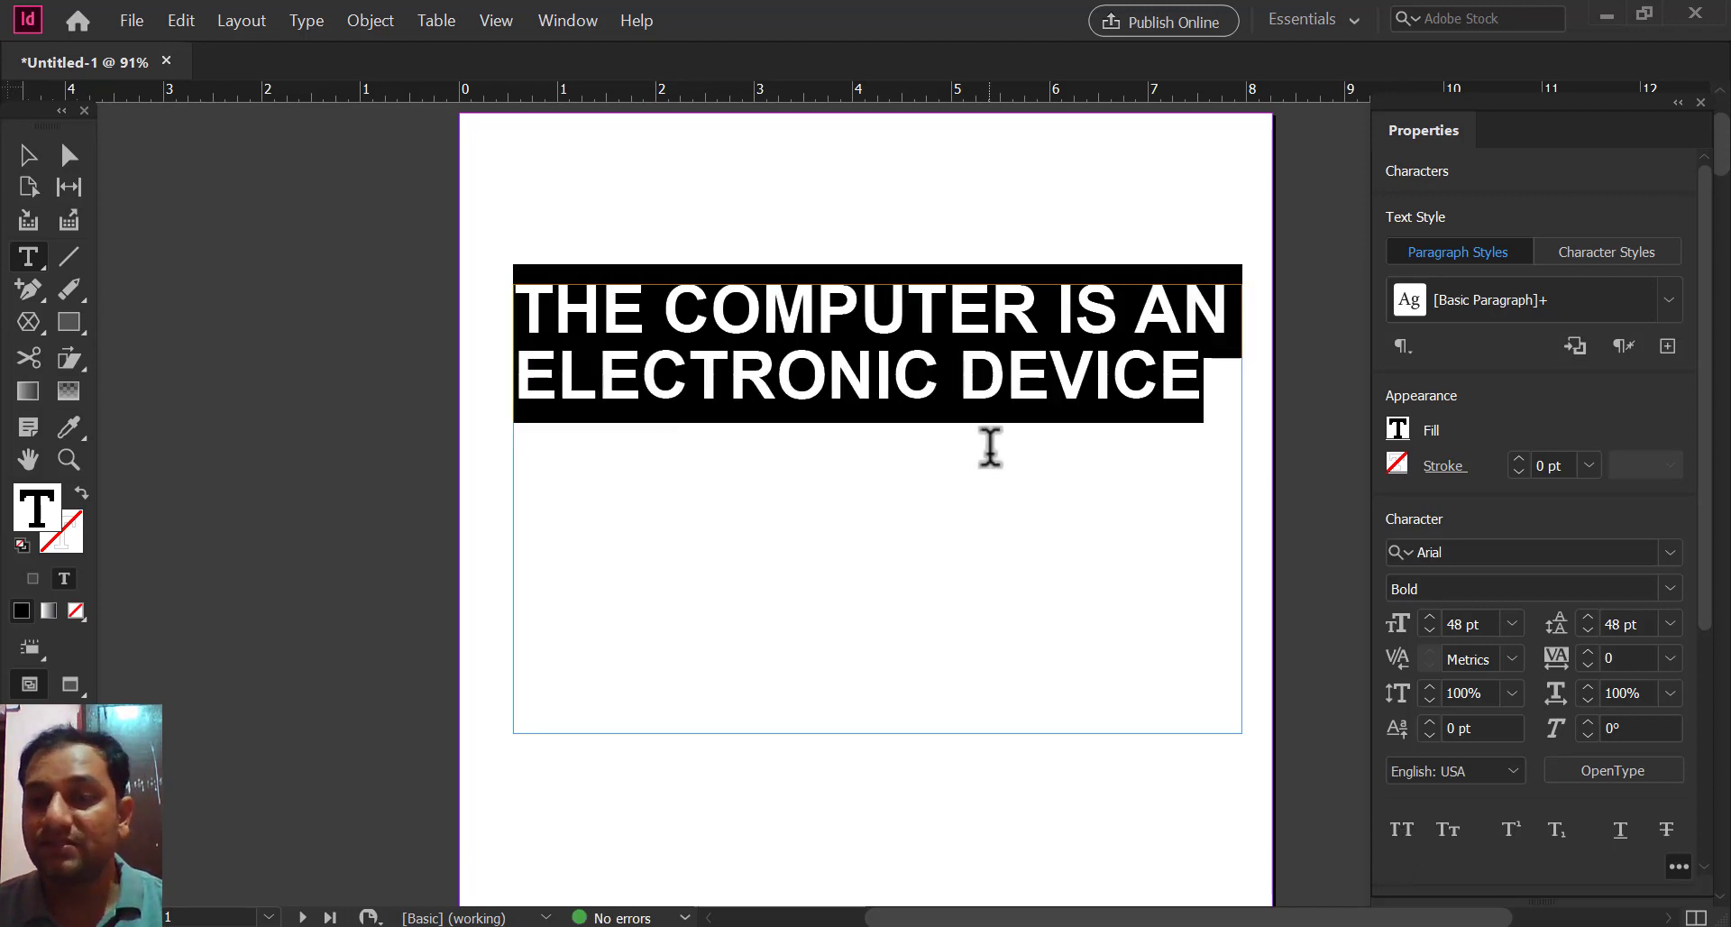
left_click(1448, 828)
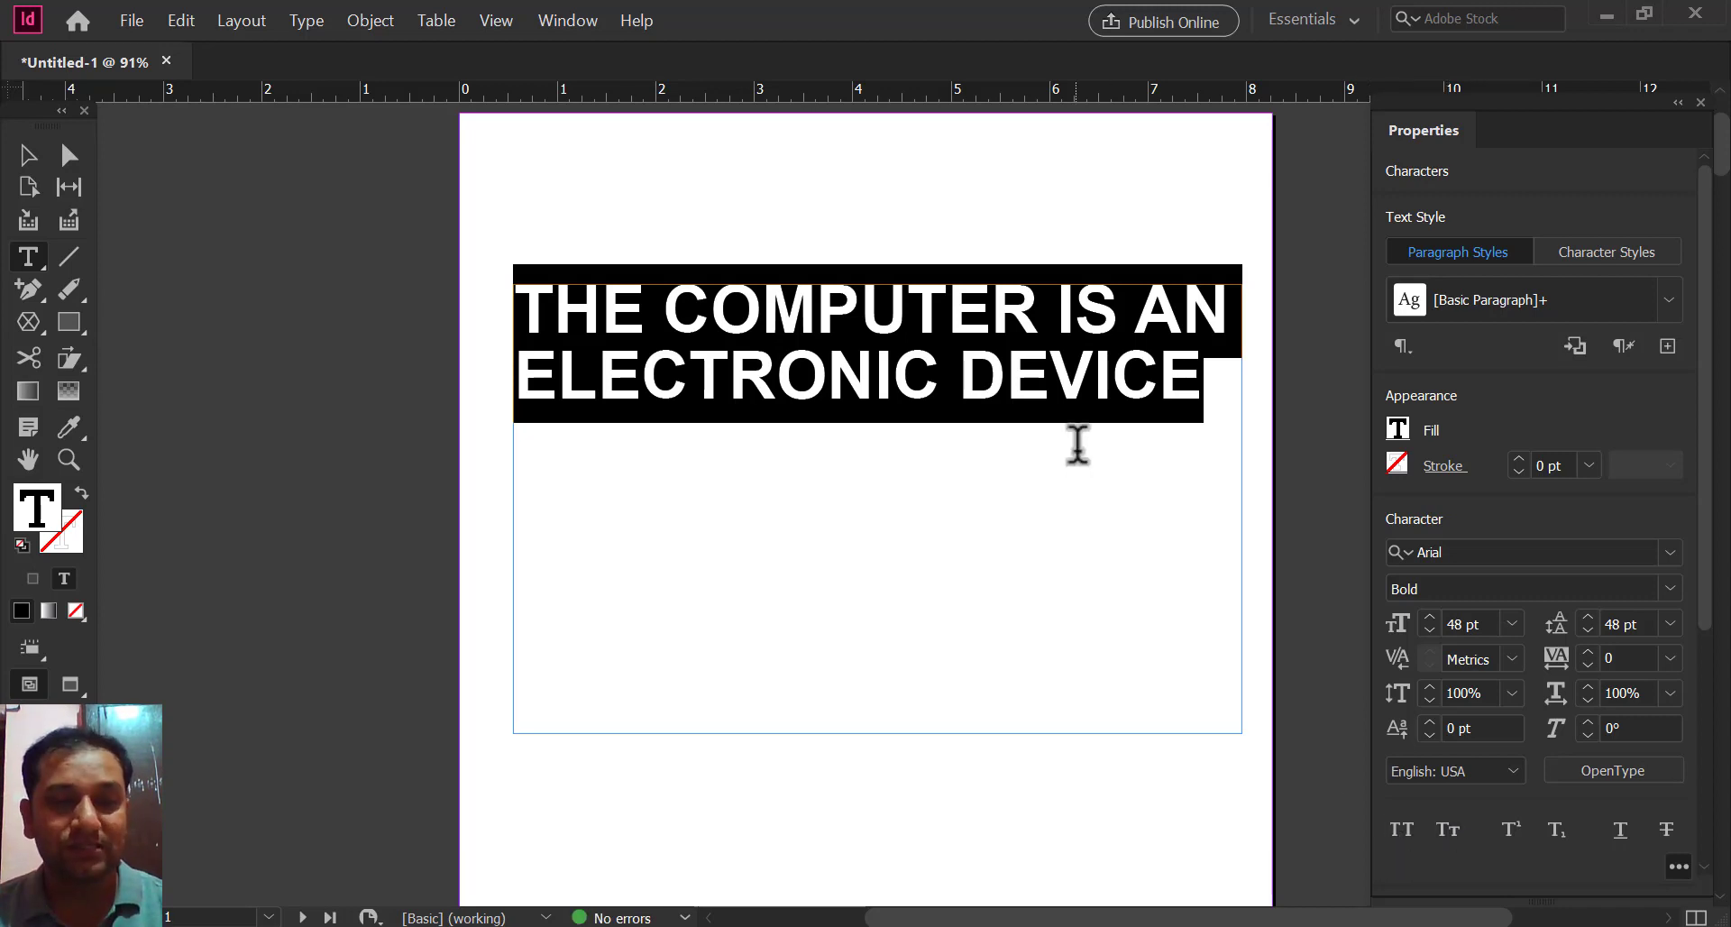
key("BackSpace")
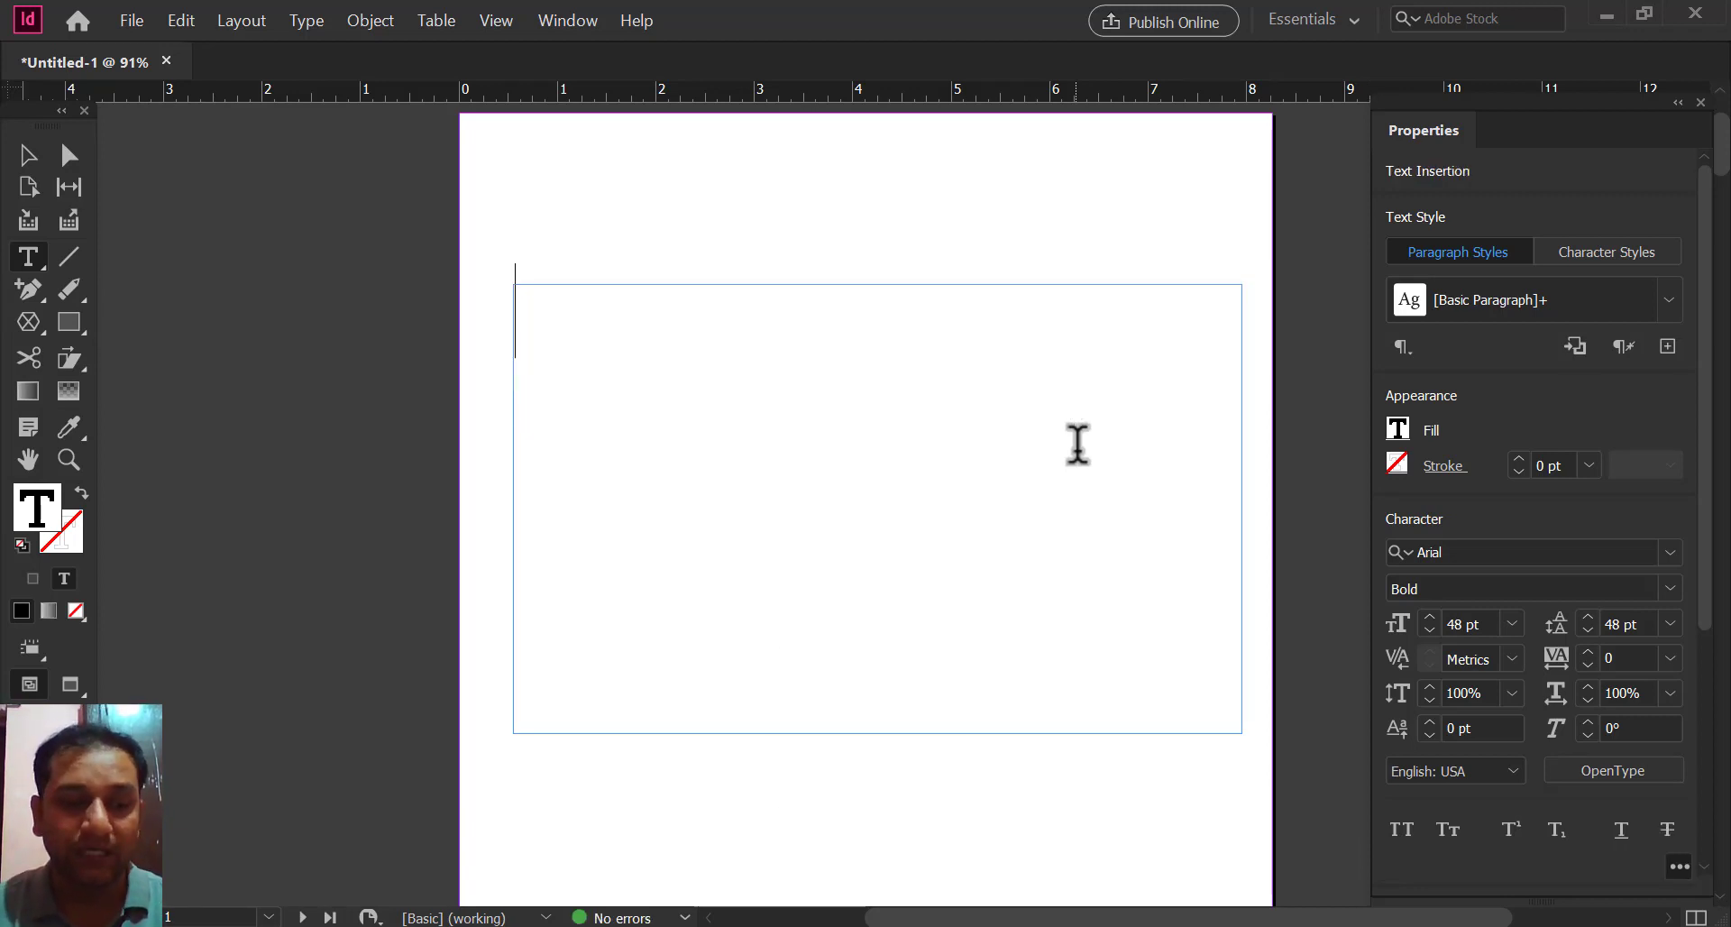
type("the")
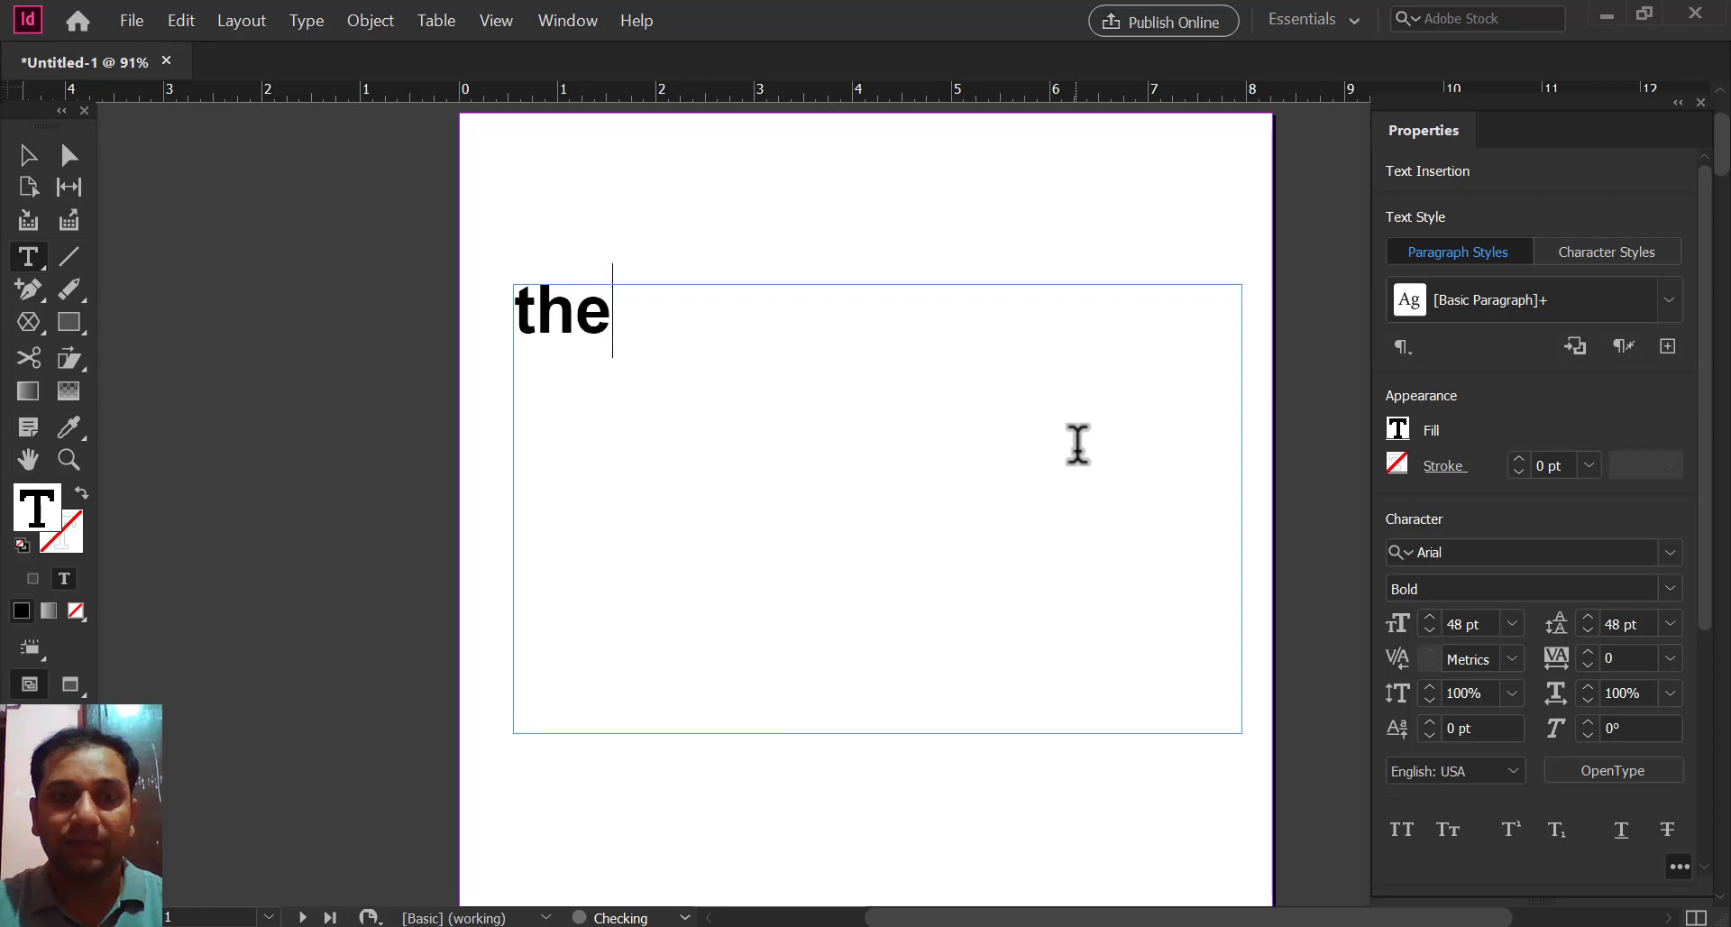
type(" computer")
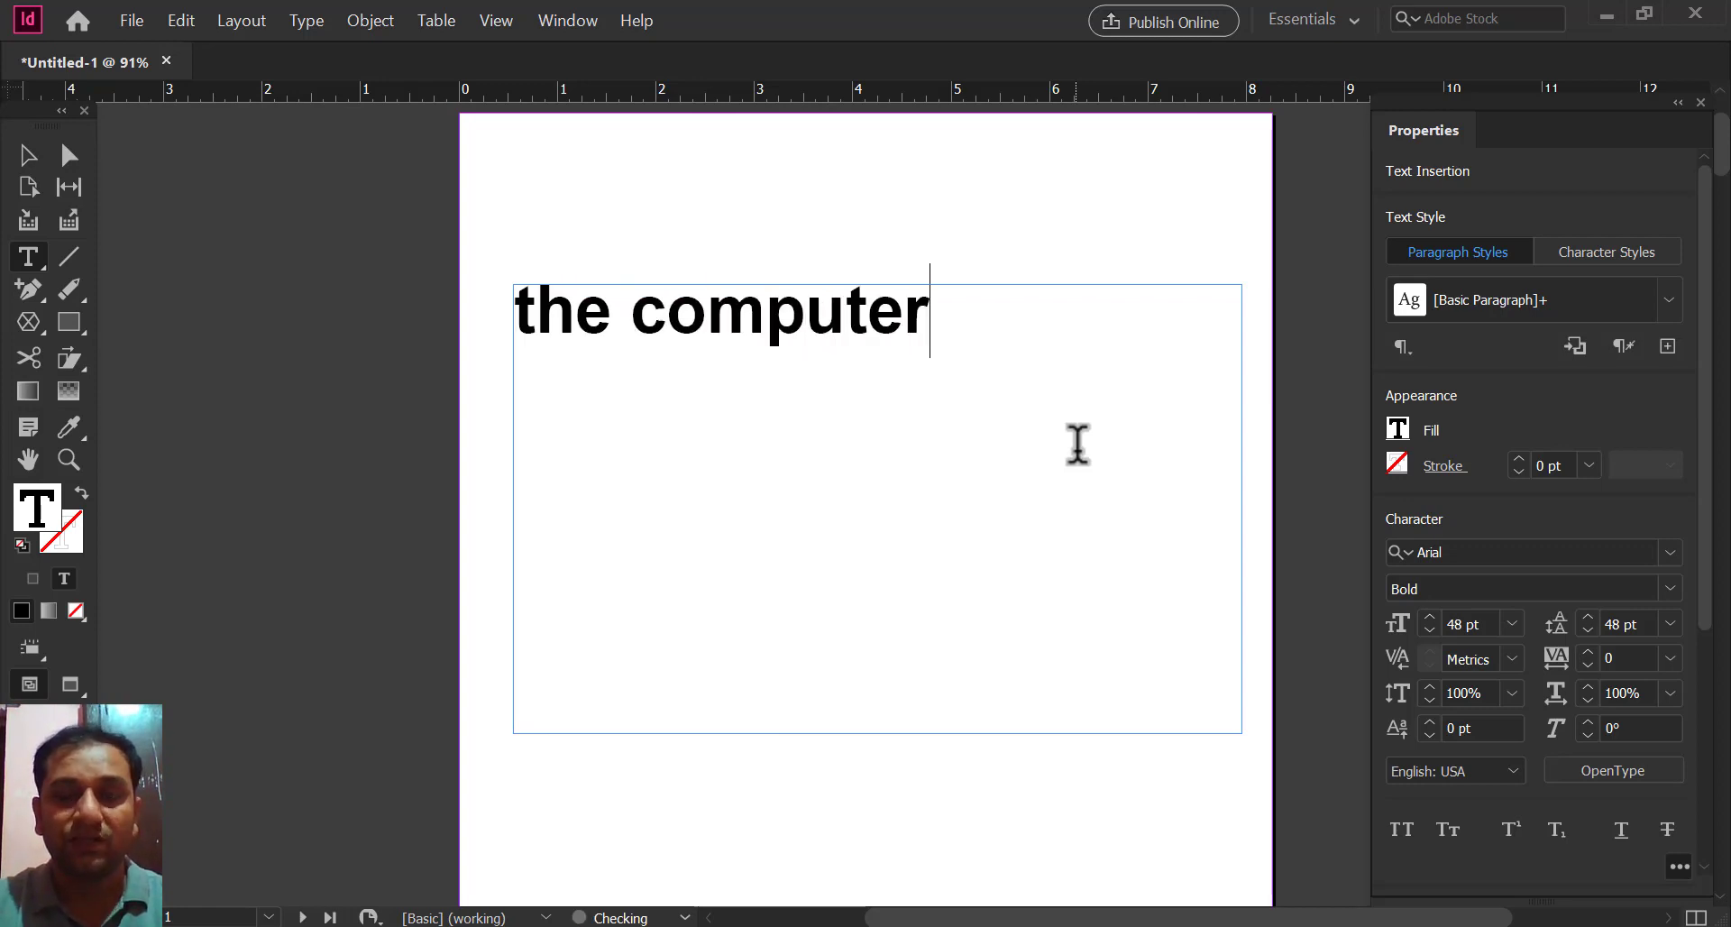
Step: Select "the computer" and try All Caps and Small Caps on it, switching each one off again
left_click_drag(942, 304, 487, 311)
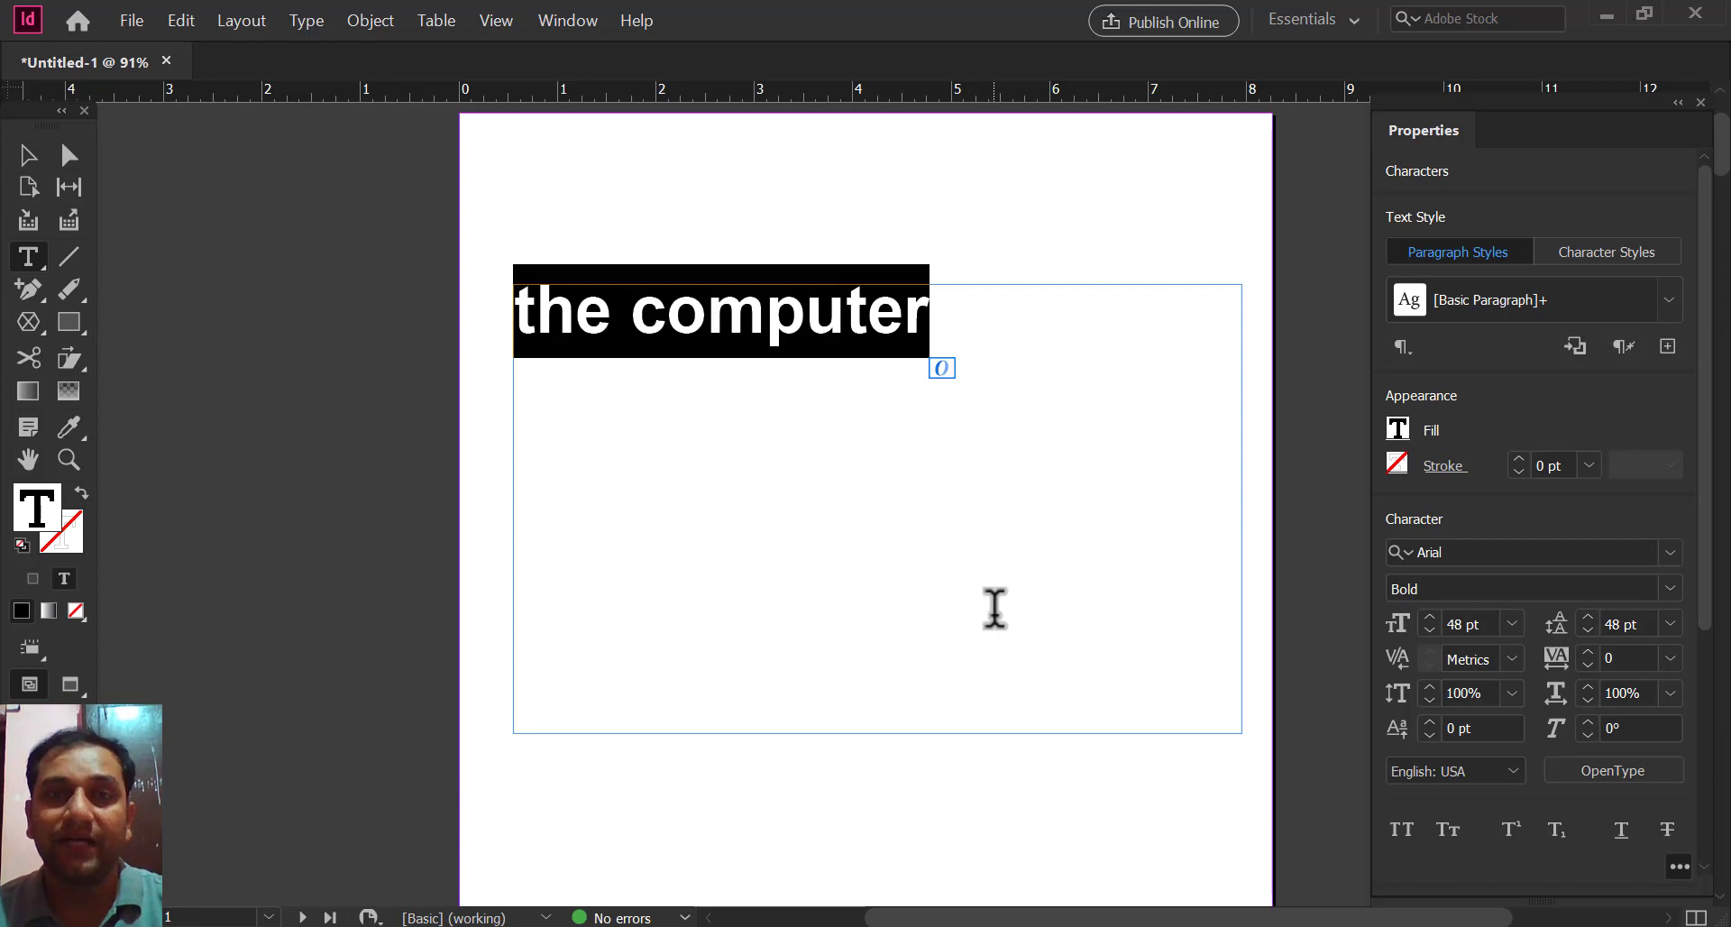
left_click(1409, 827)
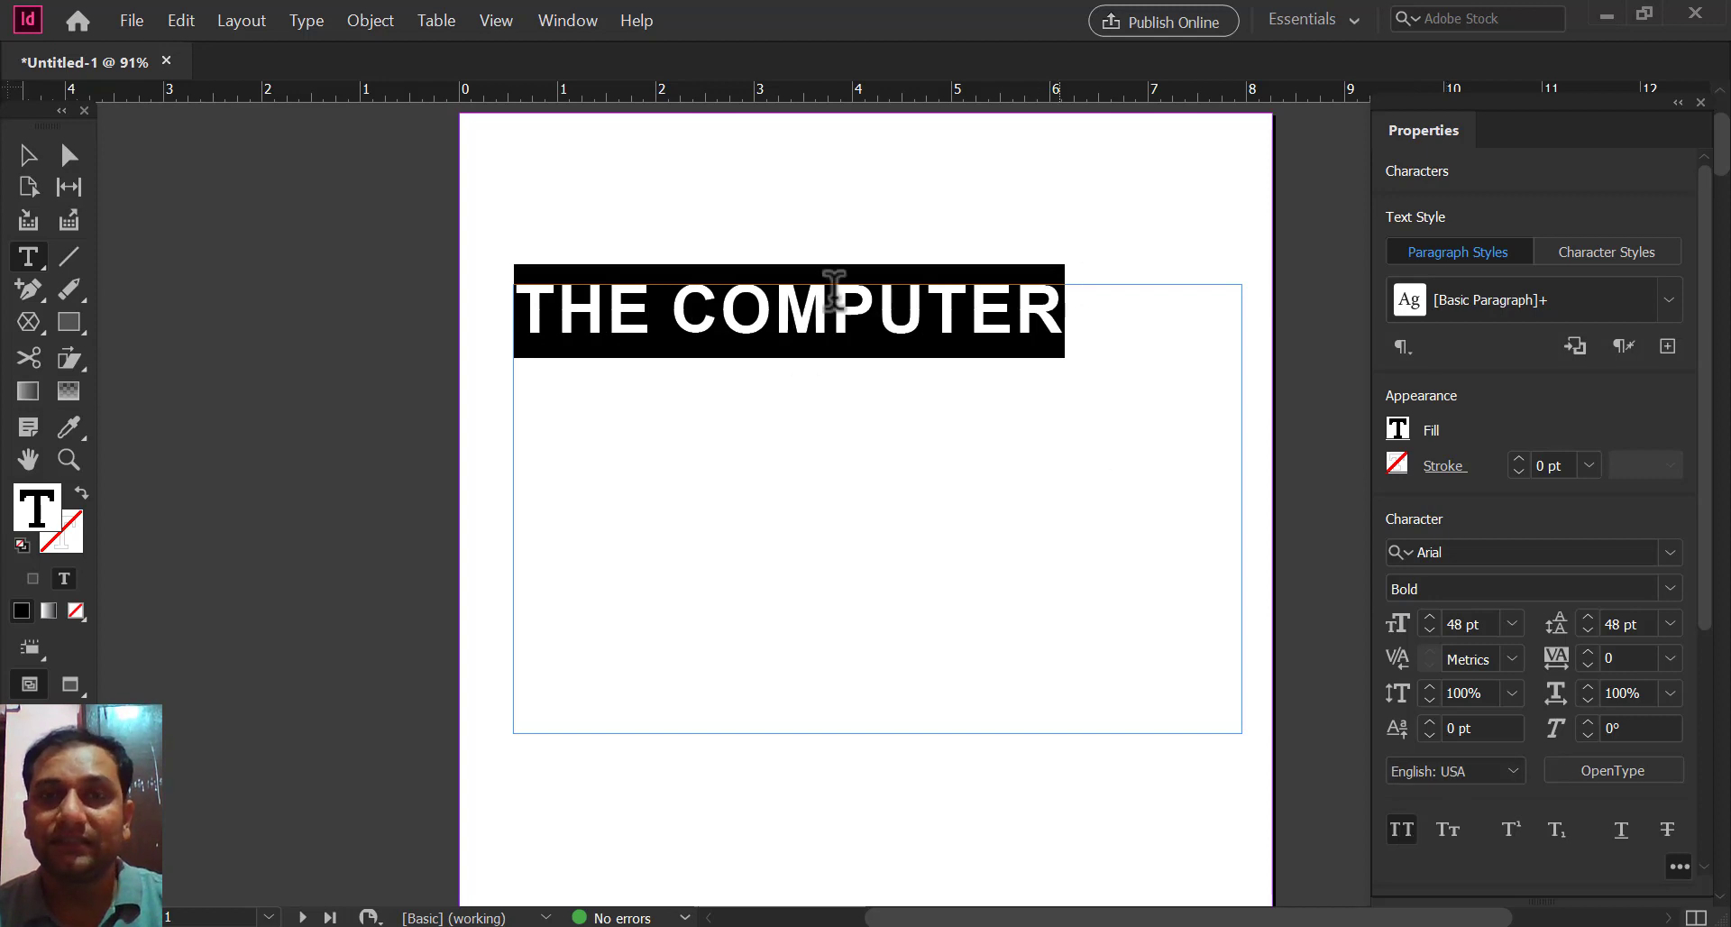
left_click(1400, 828)
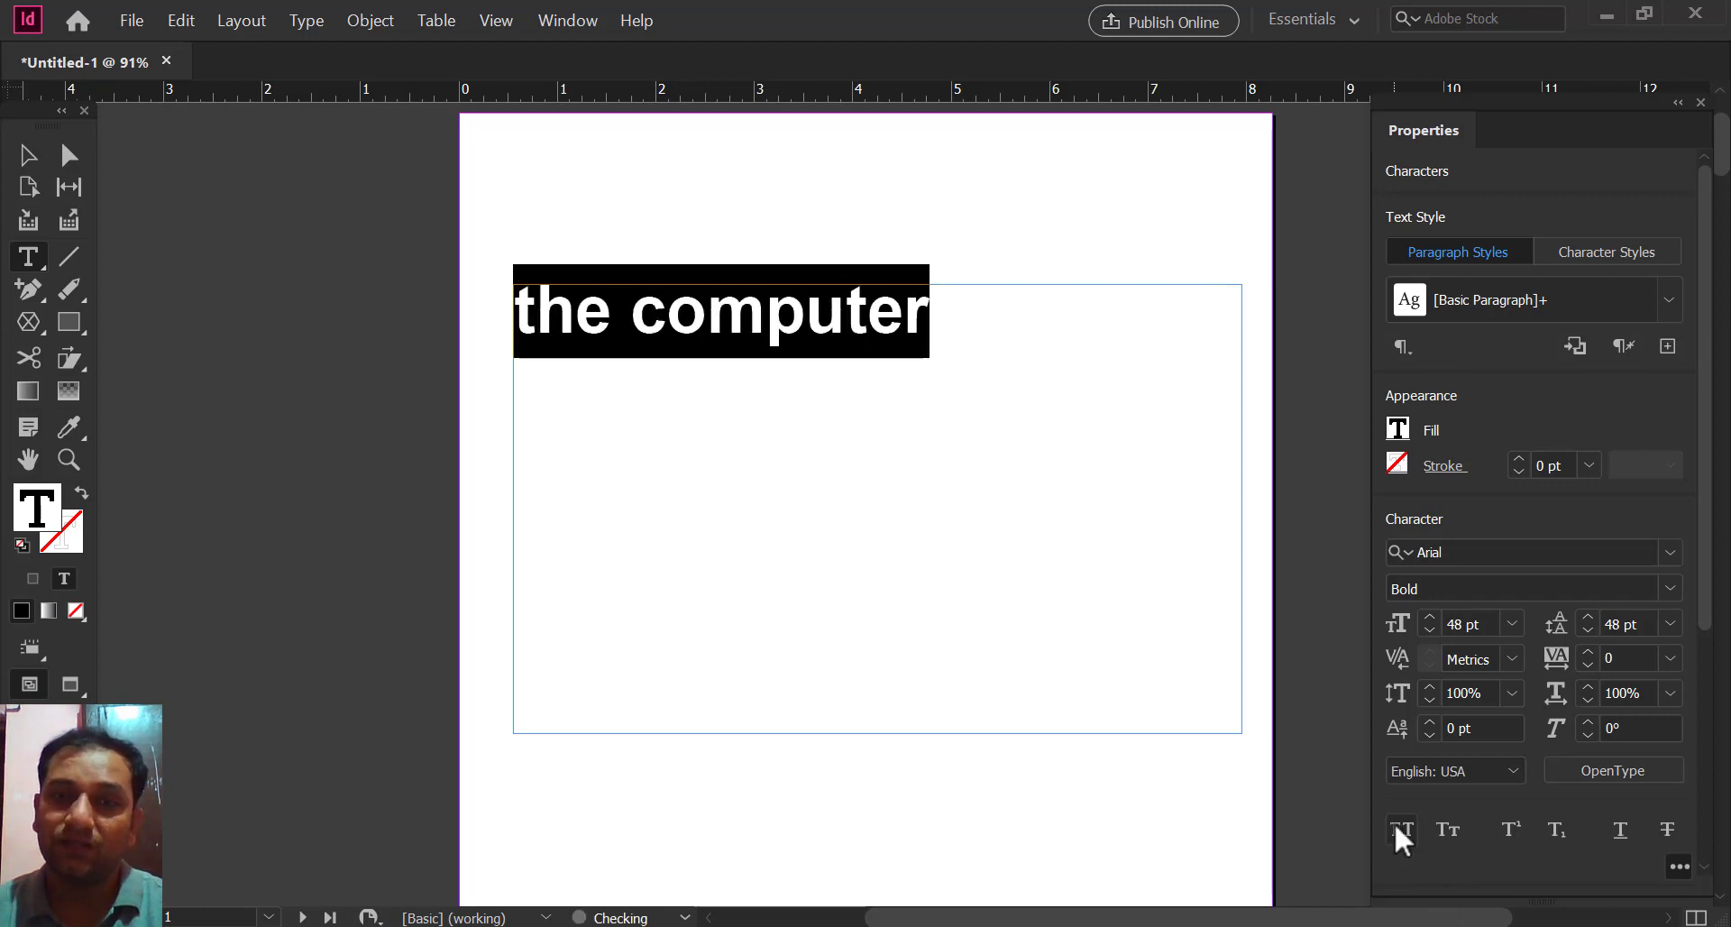
left_click(1446, 830)
left_click(1446, 829)
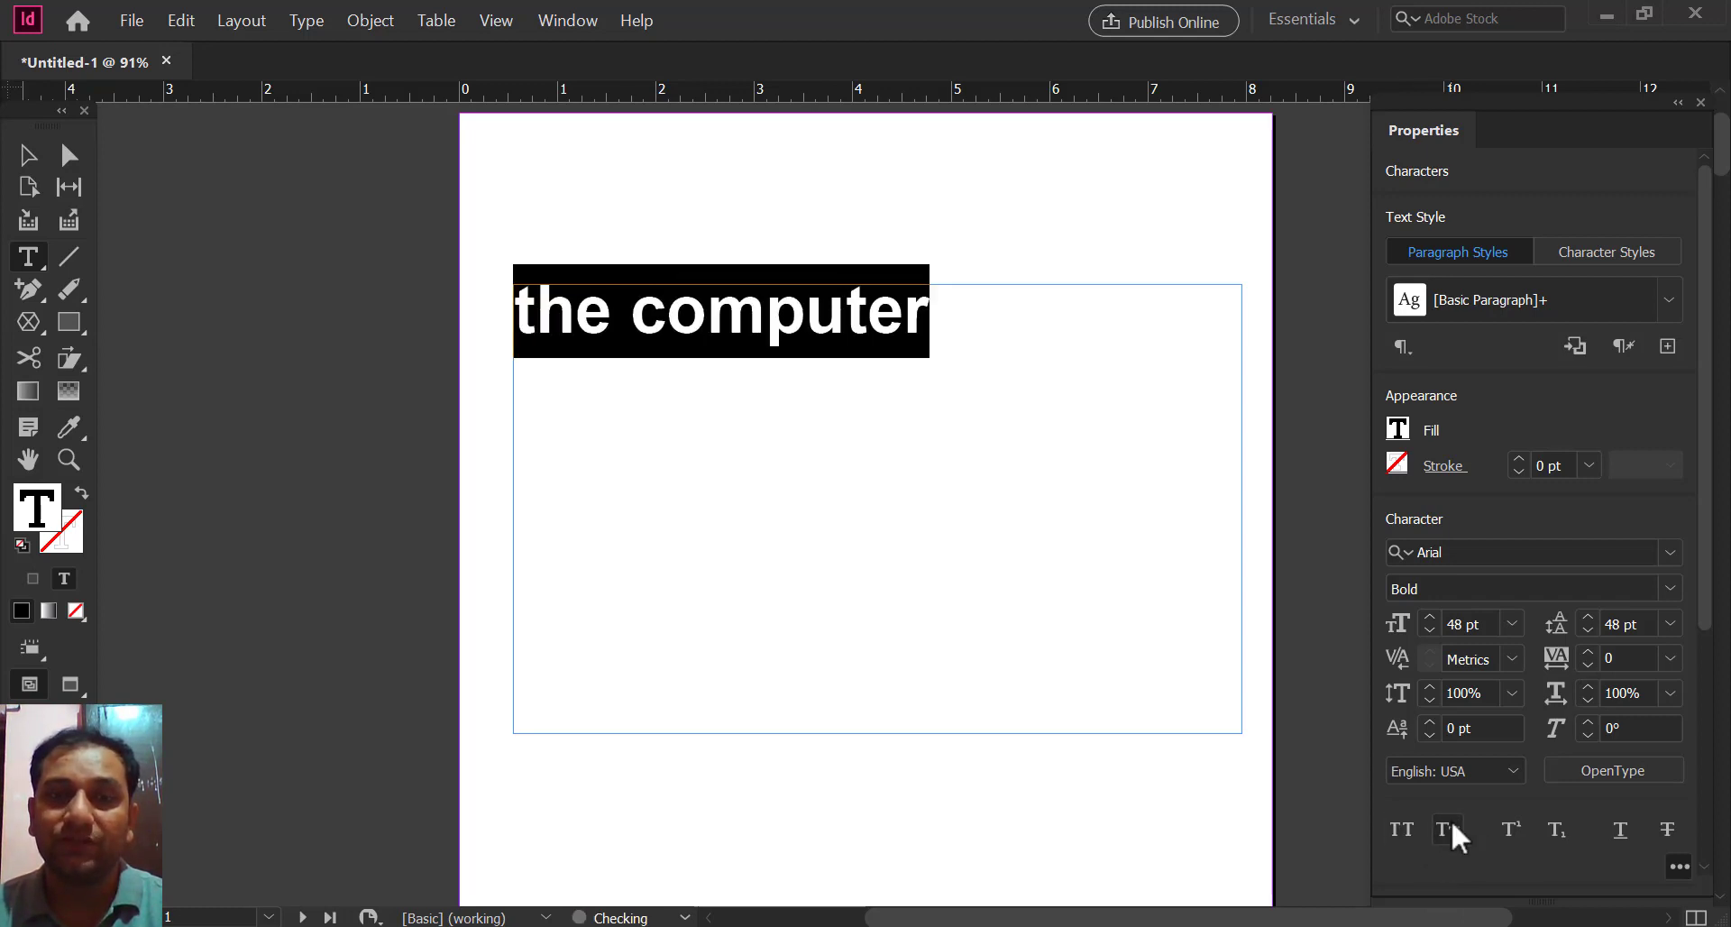
Step: Compare All Caps and Small Caps on the selected text "the computer", ending with Small Caps applied
left_click(1402, 827)
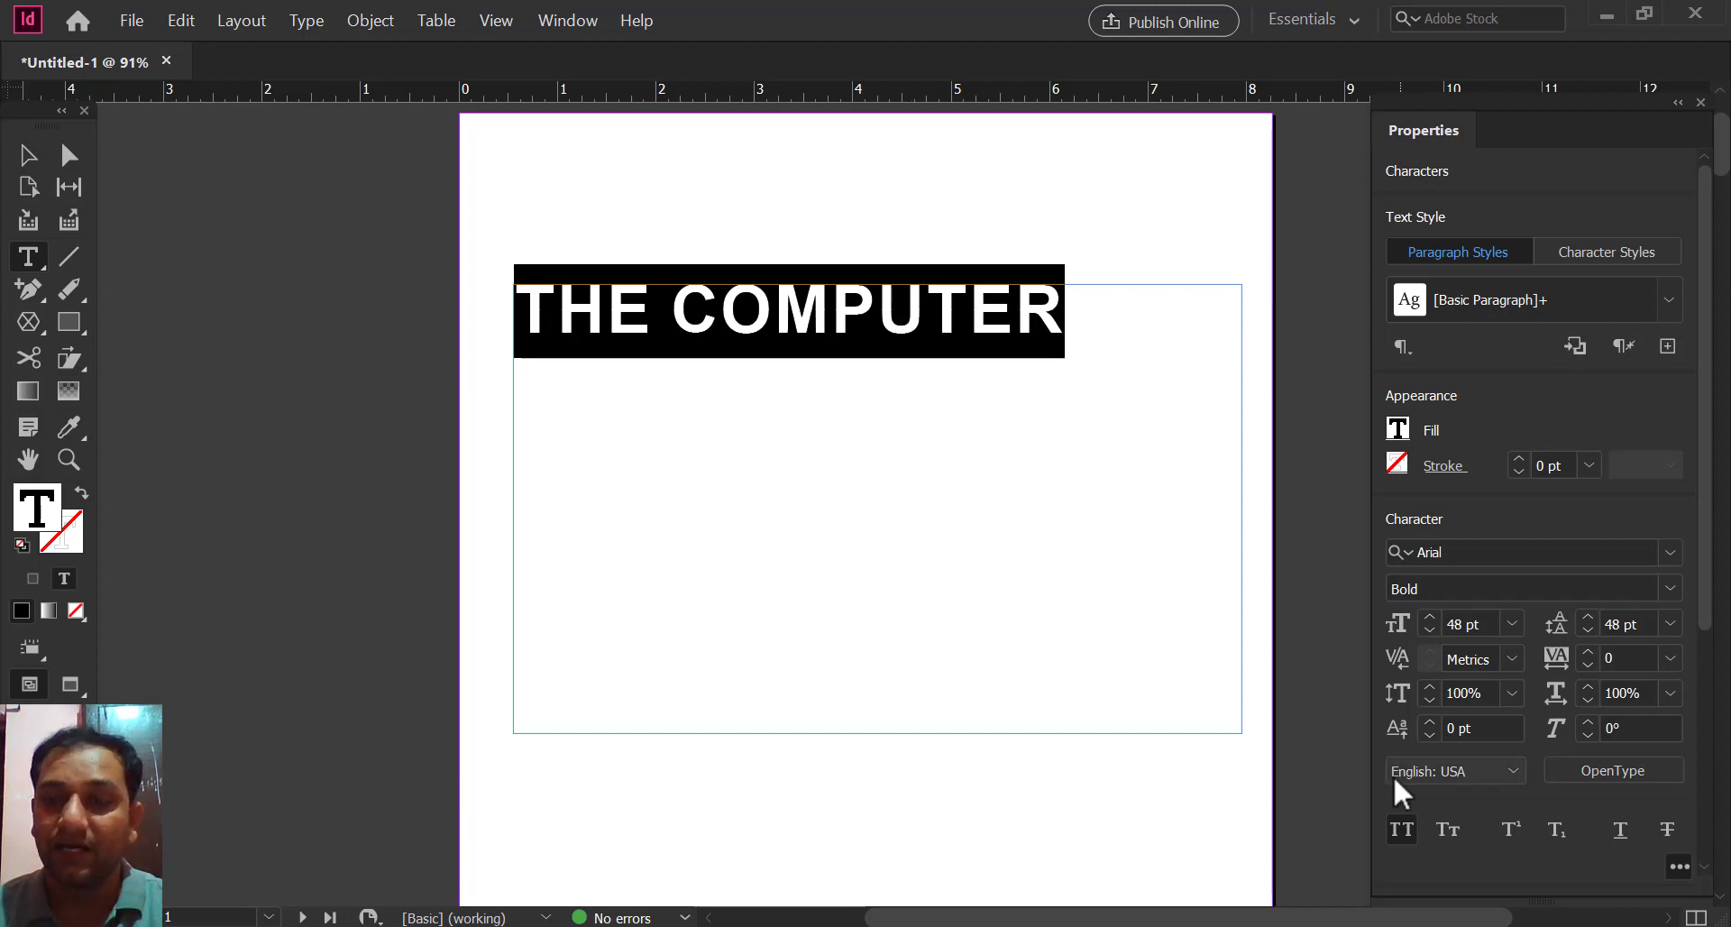
left_click(1403, 834)
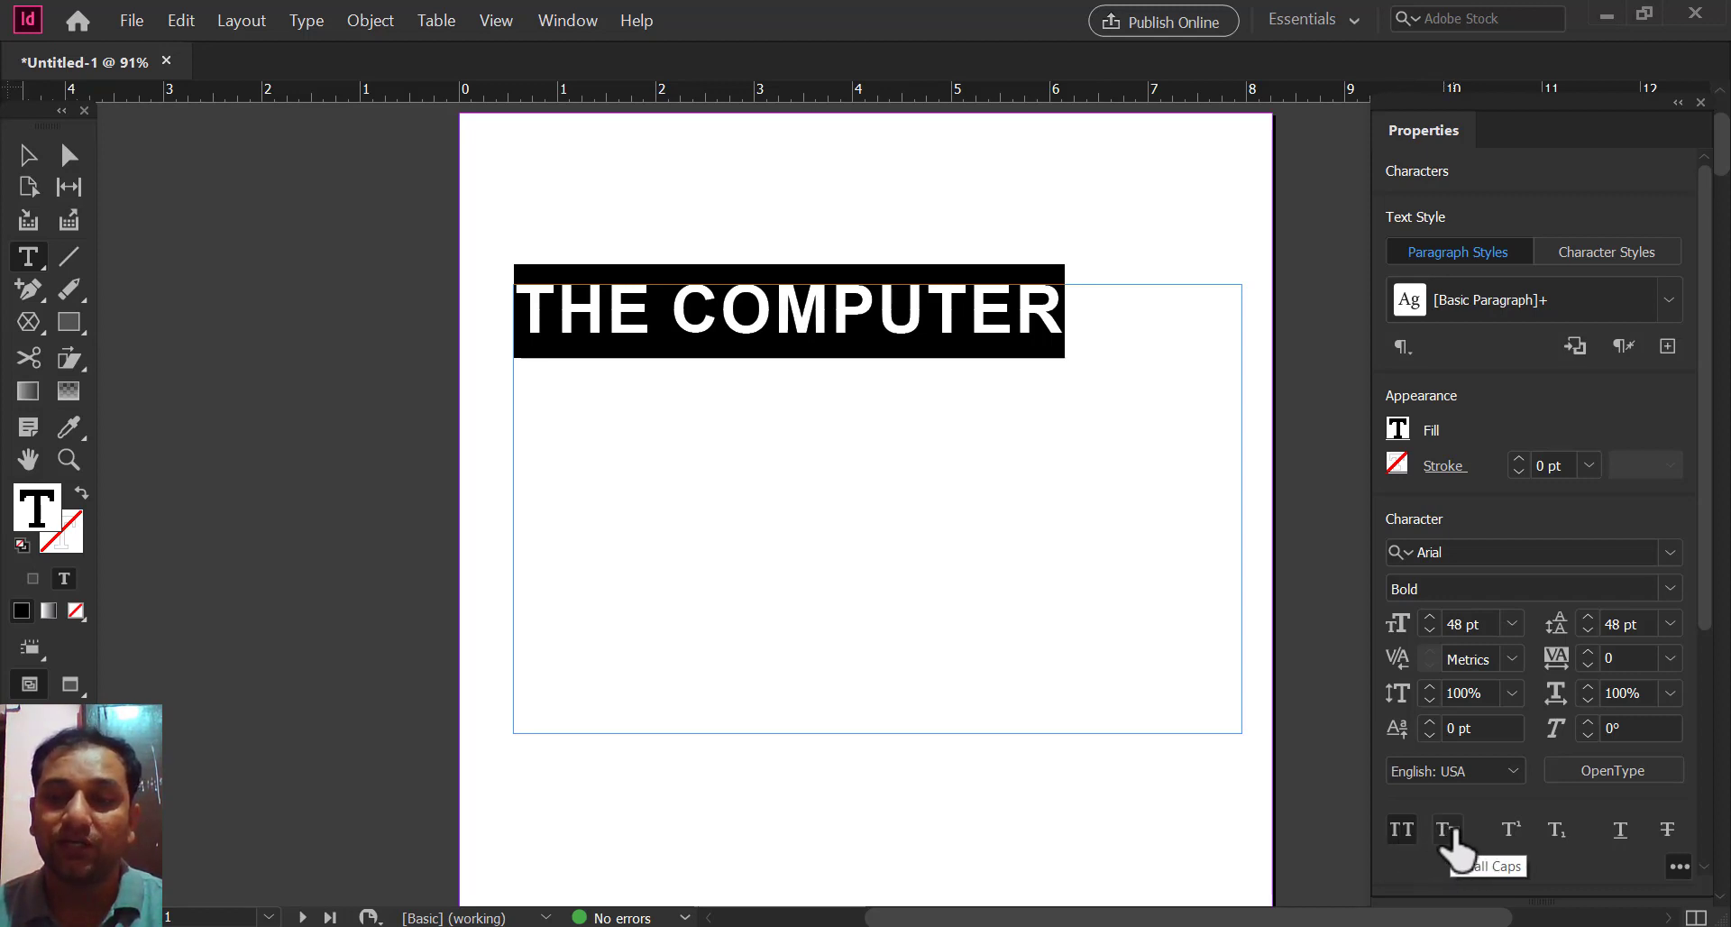
left_click(1400, 830)
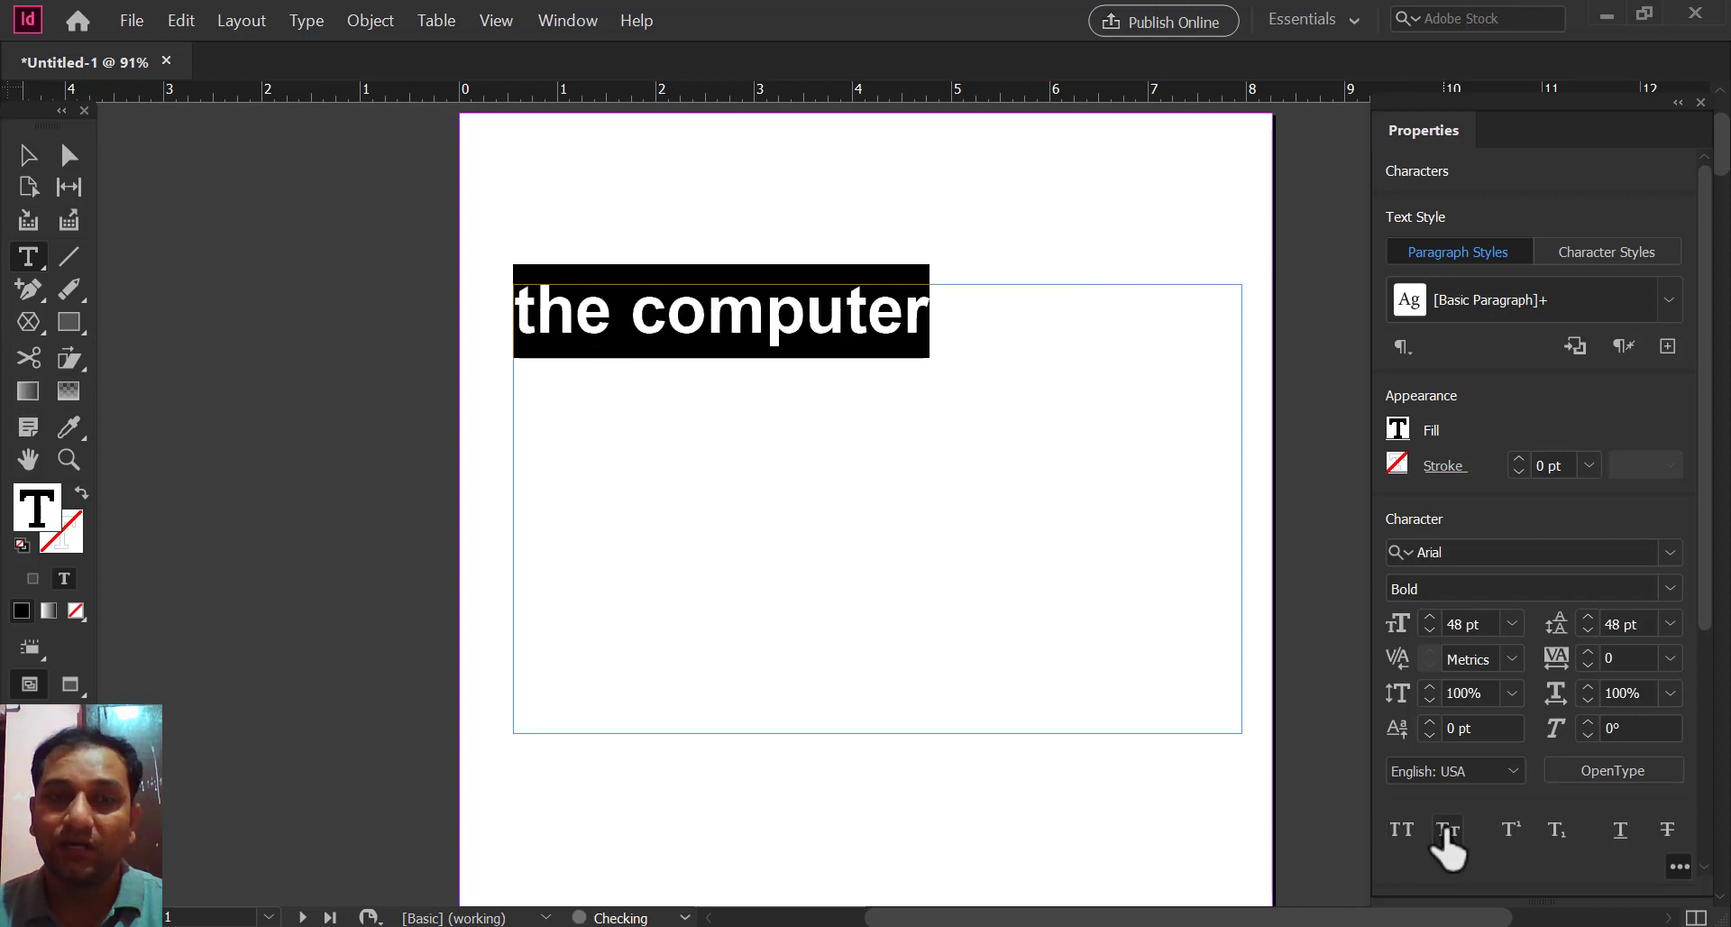
left_click(1446, 832)
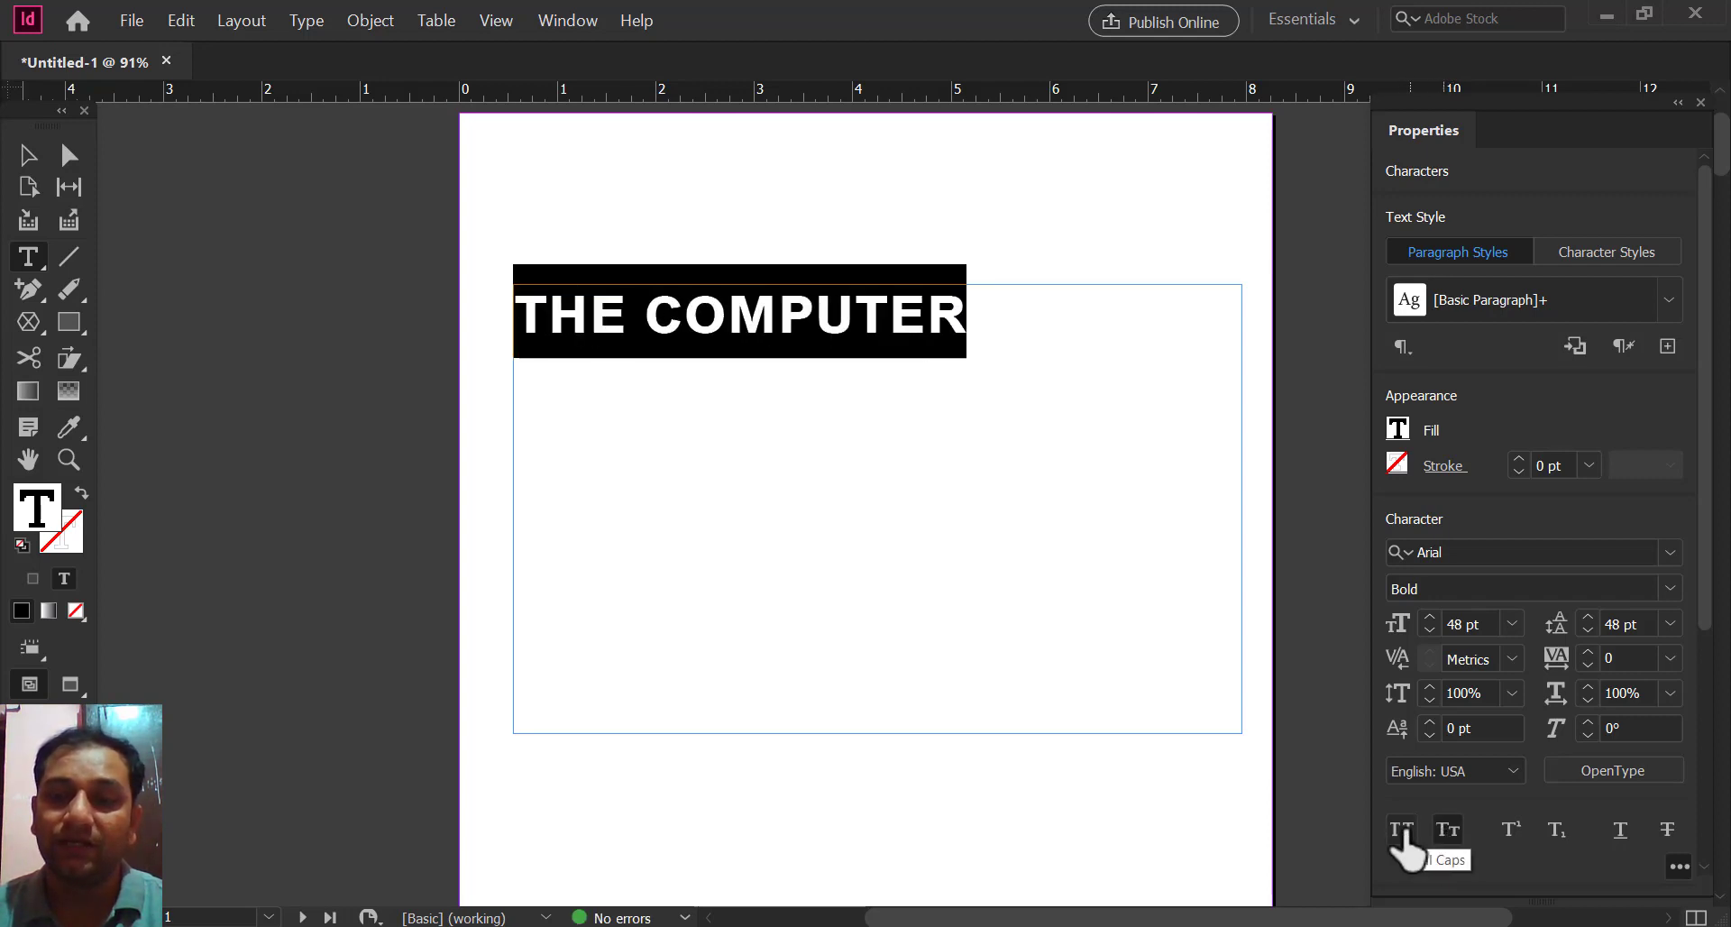
left_click(1409, 831)
left_click(1448, 831)
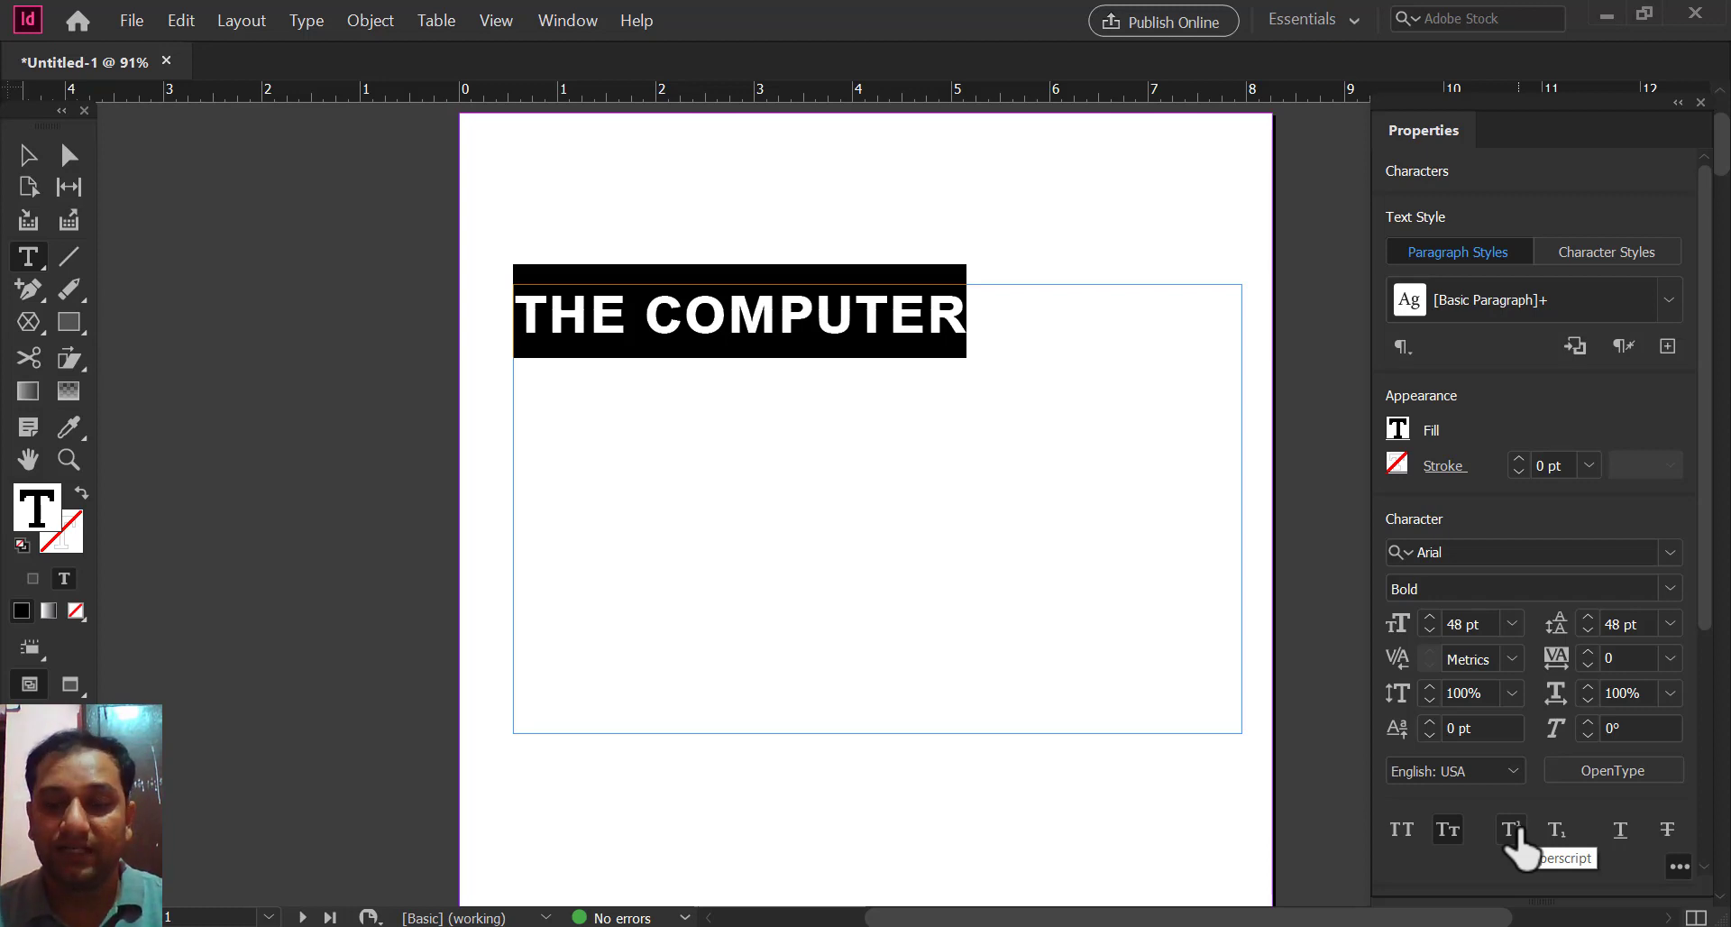
Step: Replace the selected text with "(a+b)2" in lowercase letters, with Small Caps switched off
type("(A")
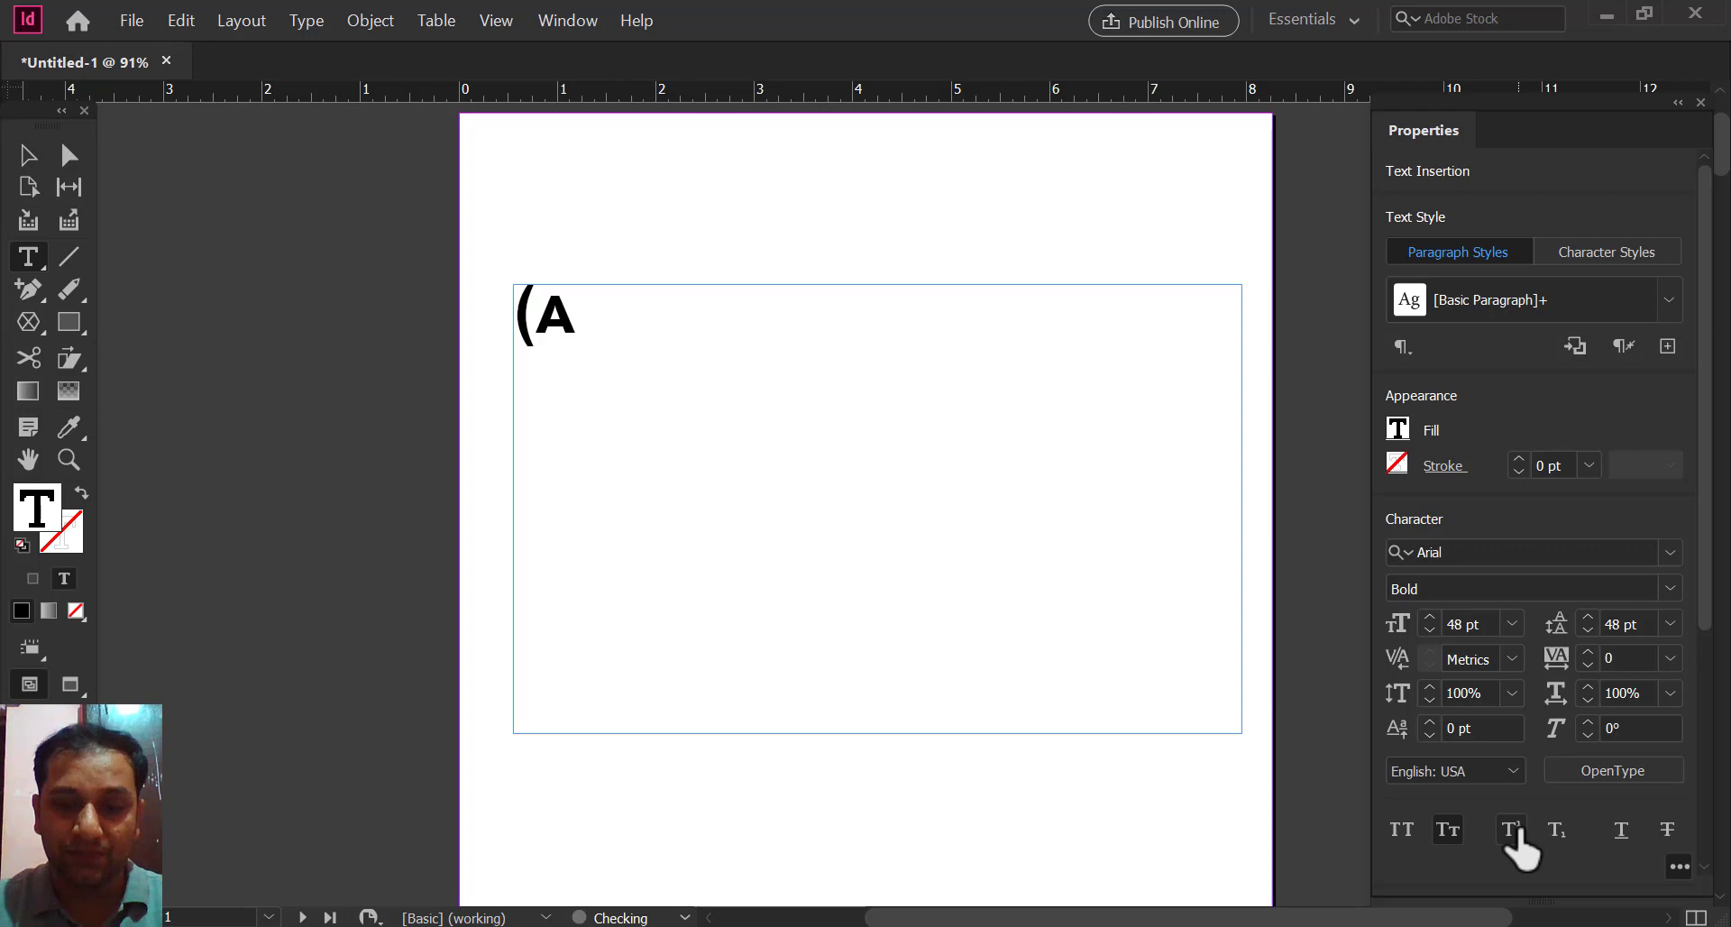
key("BackSpace")
key("Caps_Lock")
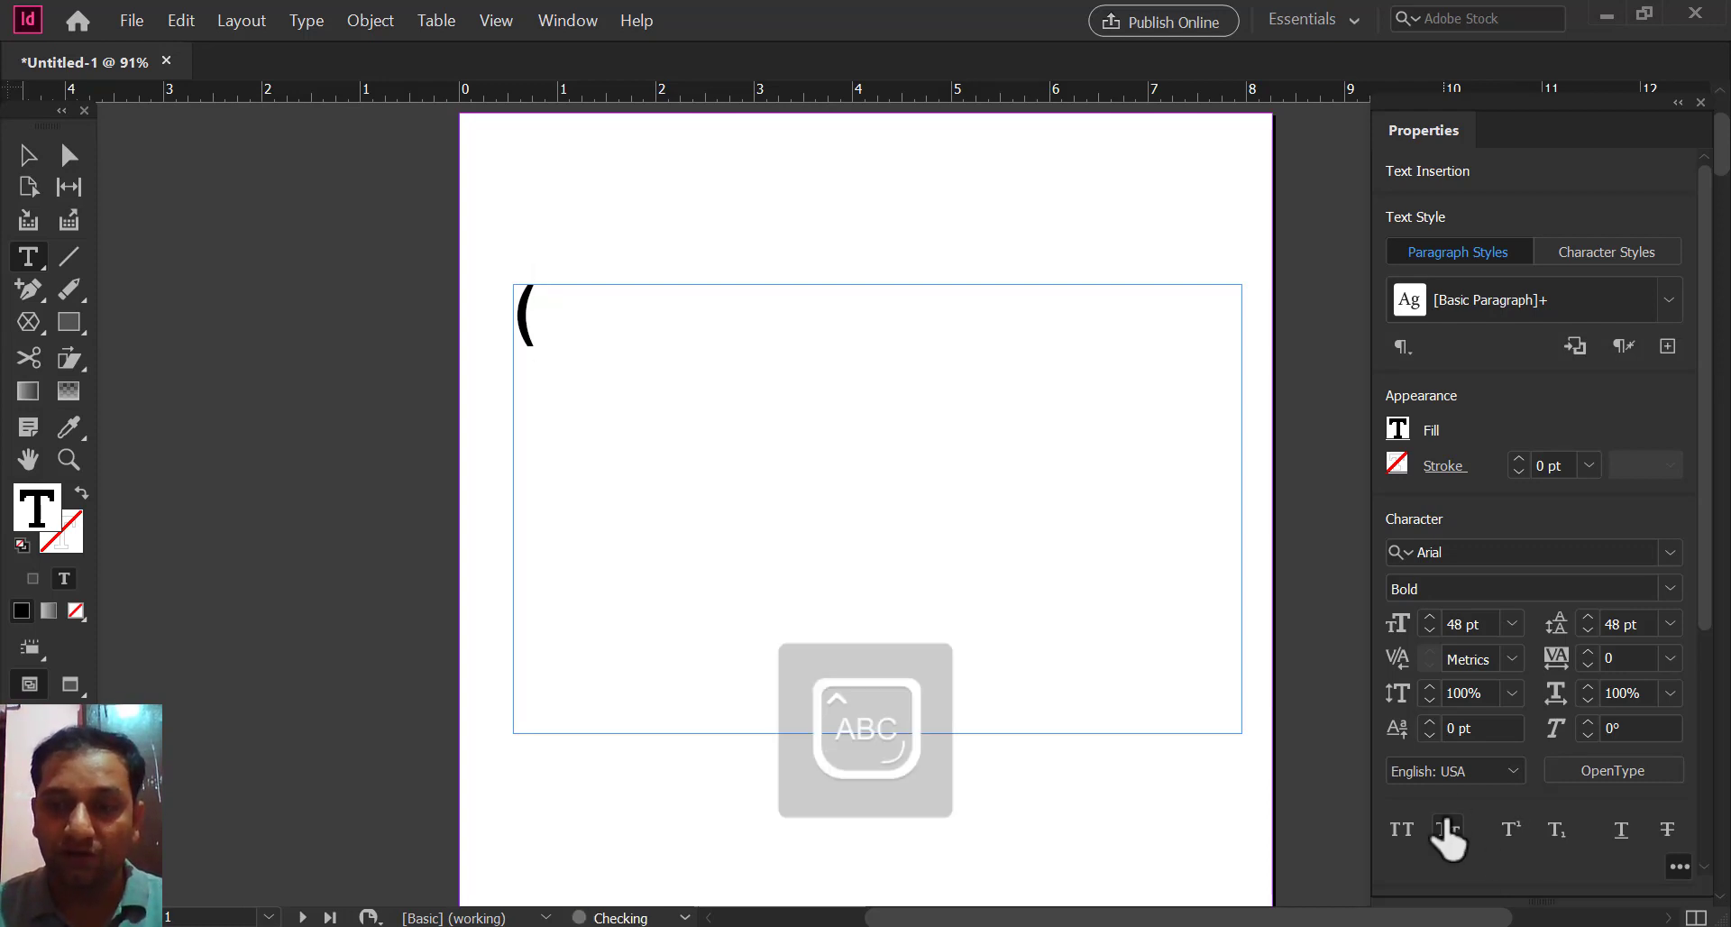
type("A")
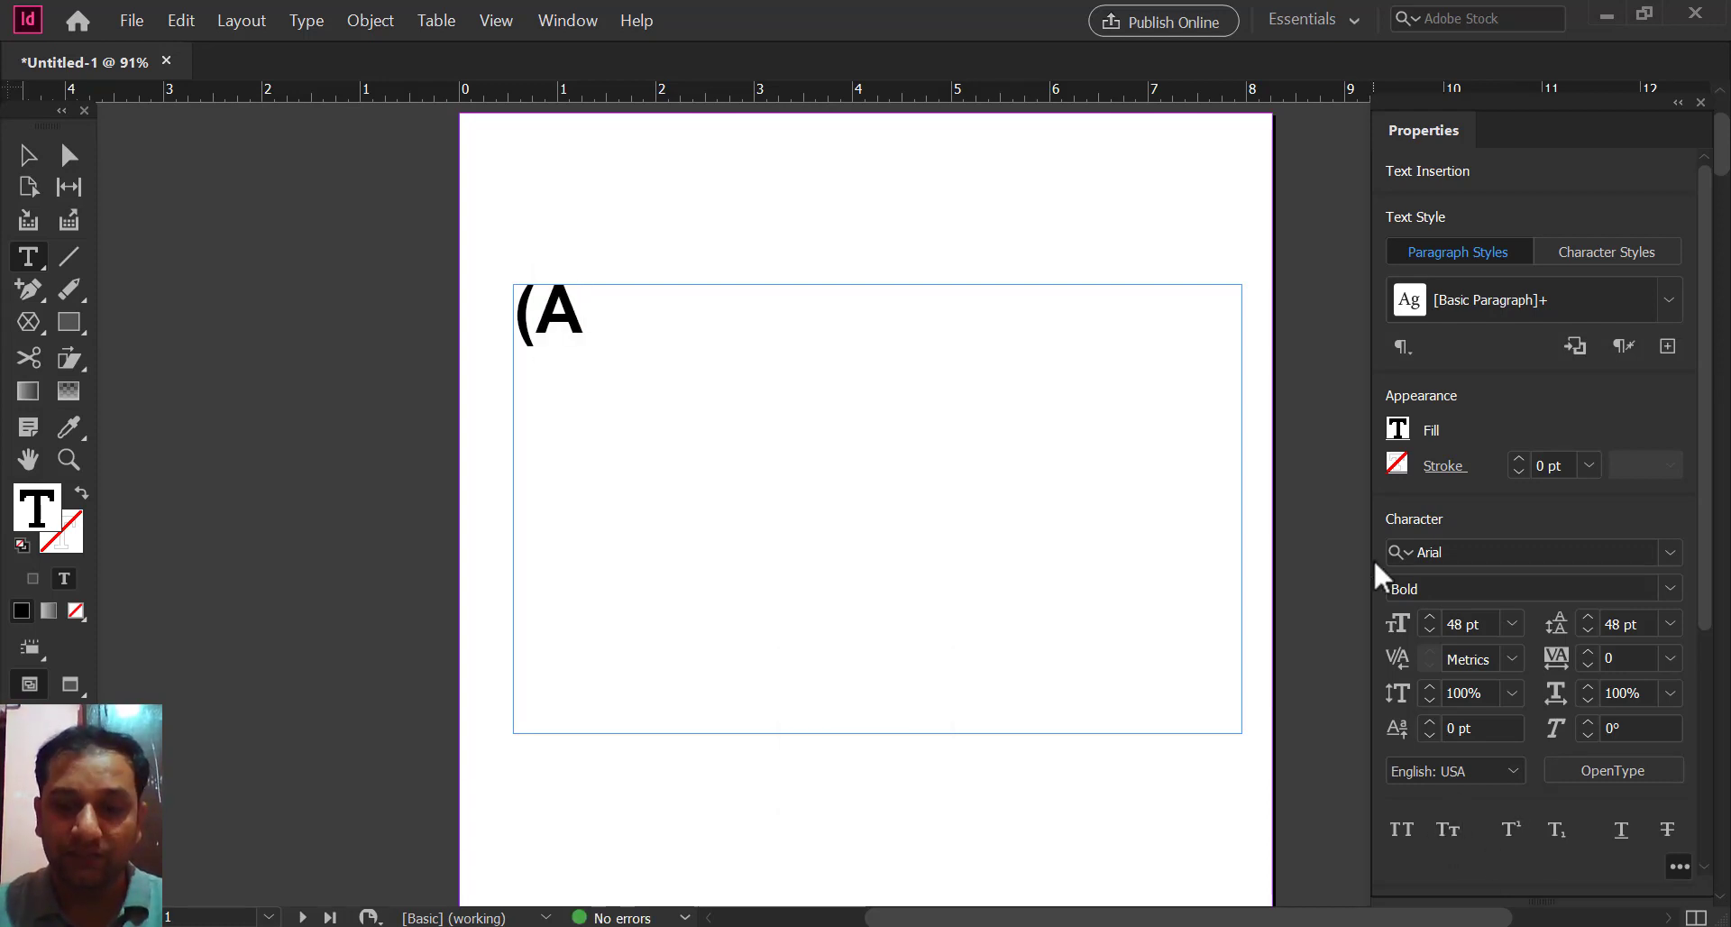
key("BackSpace")
key("Caps_Lock")
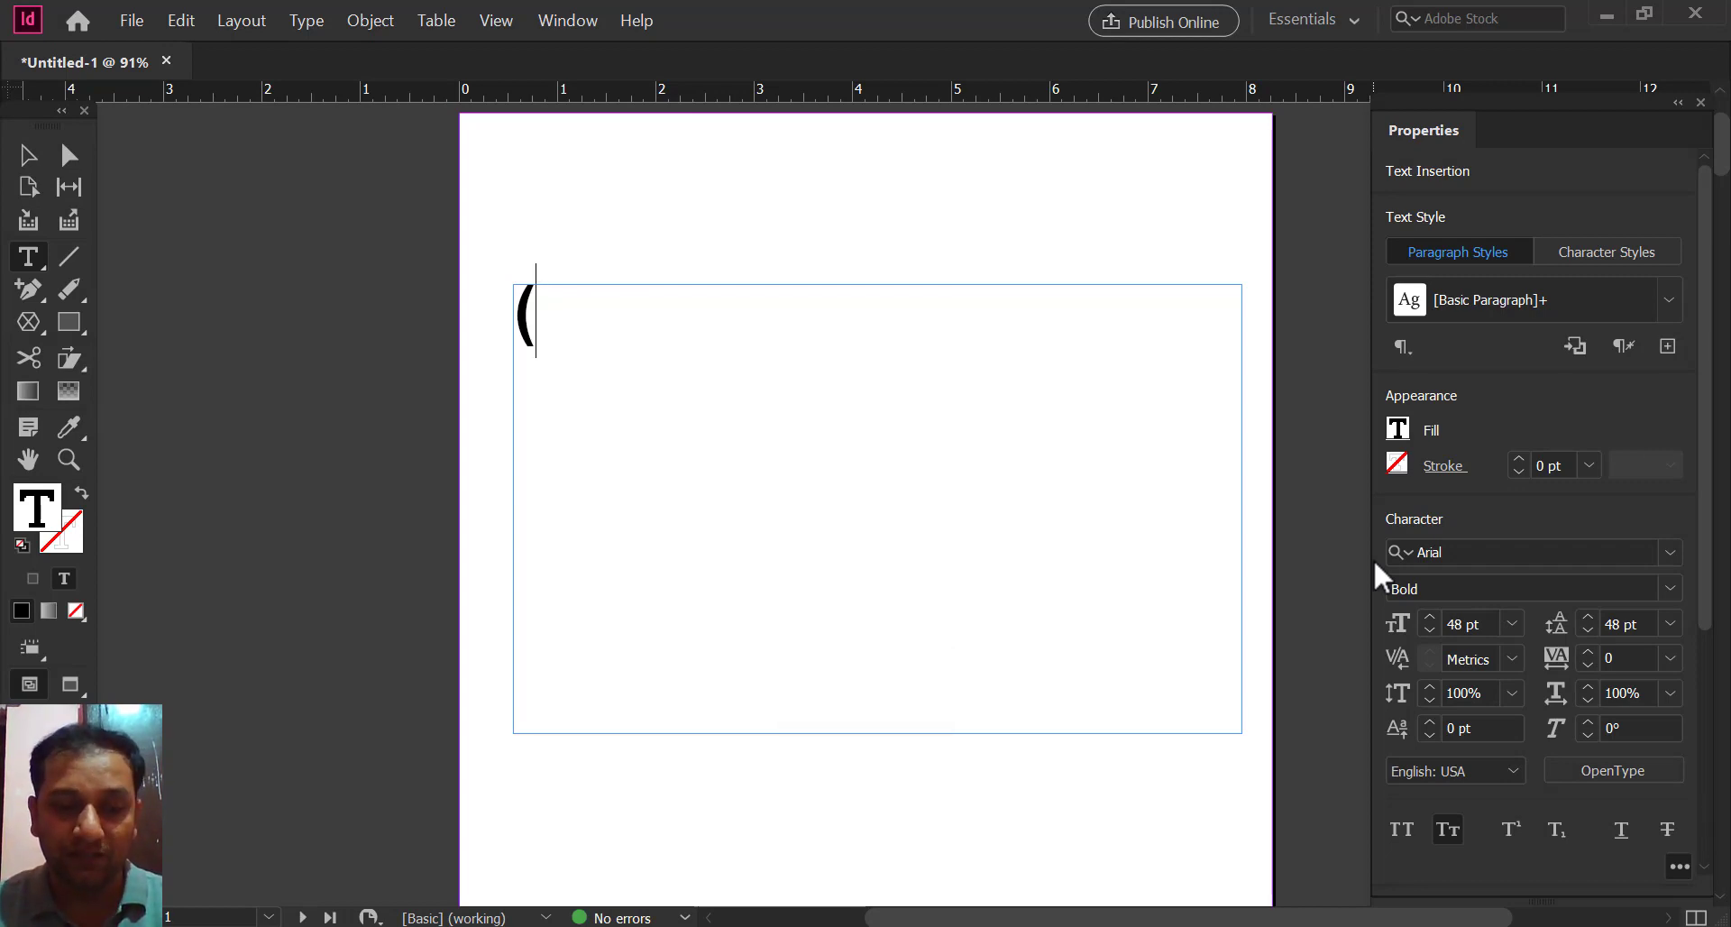
type("a+")
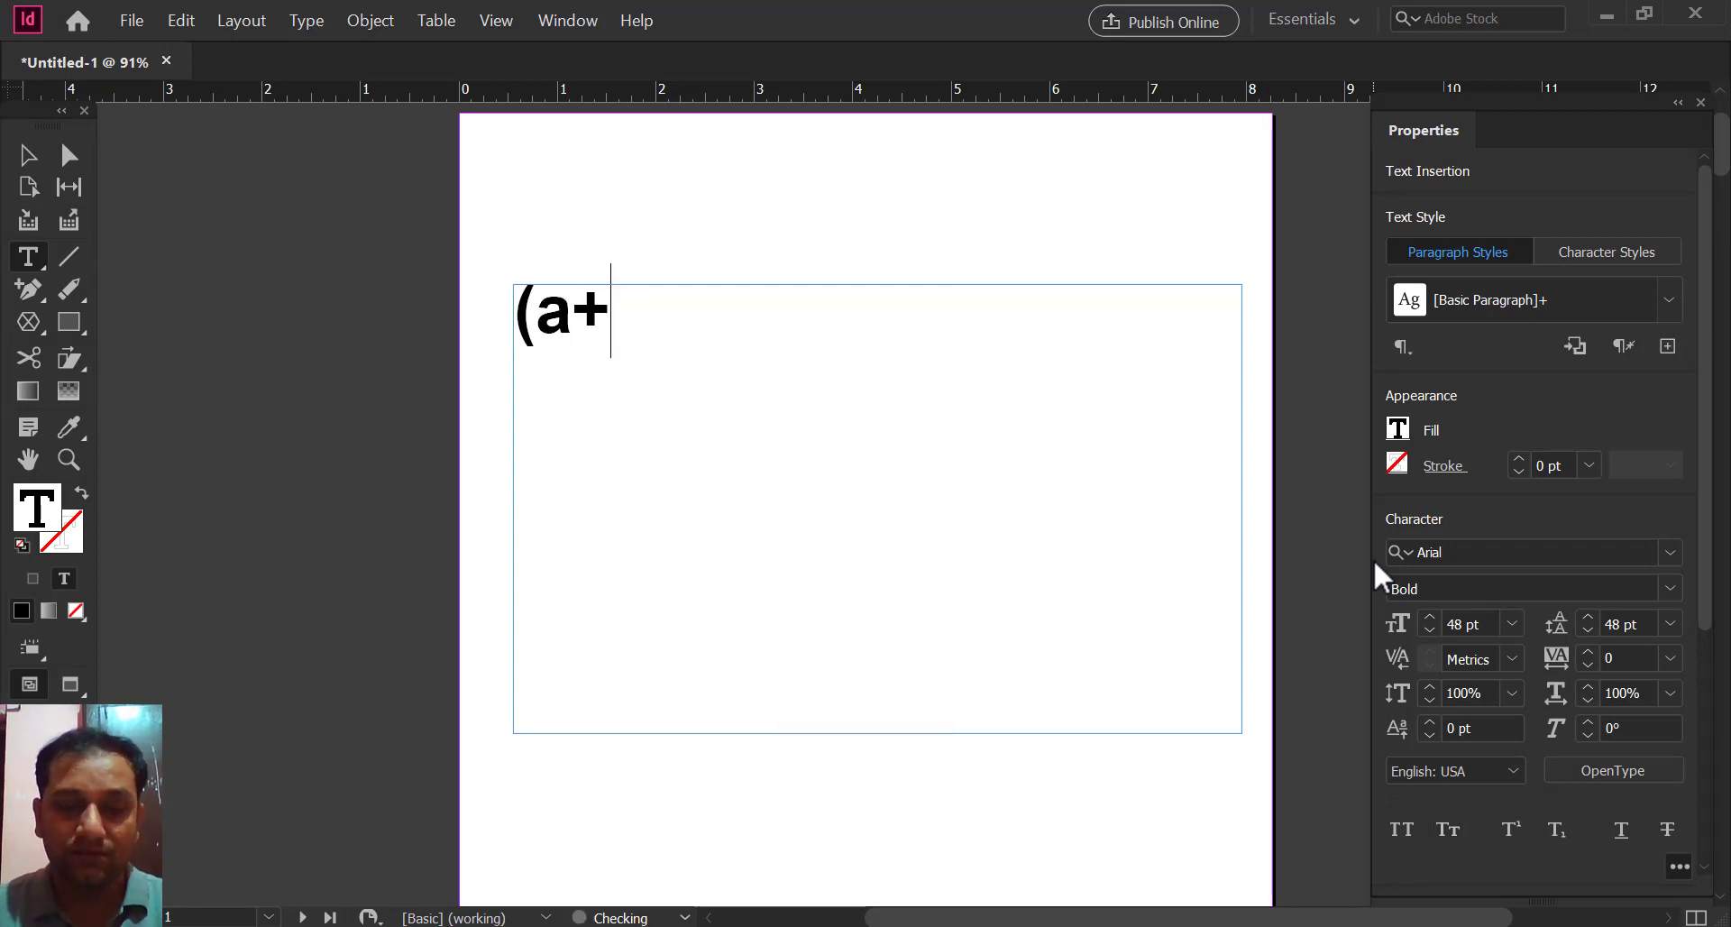
type("b)")
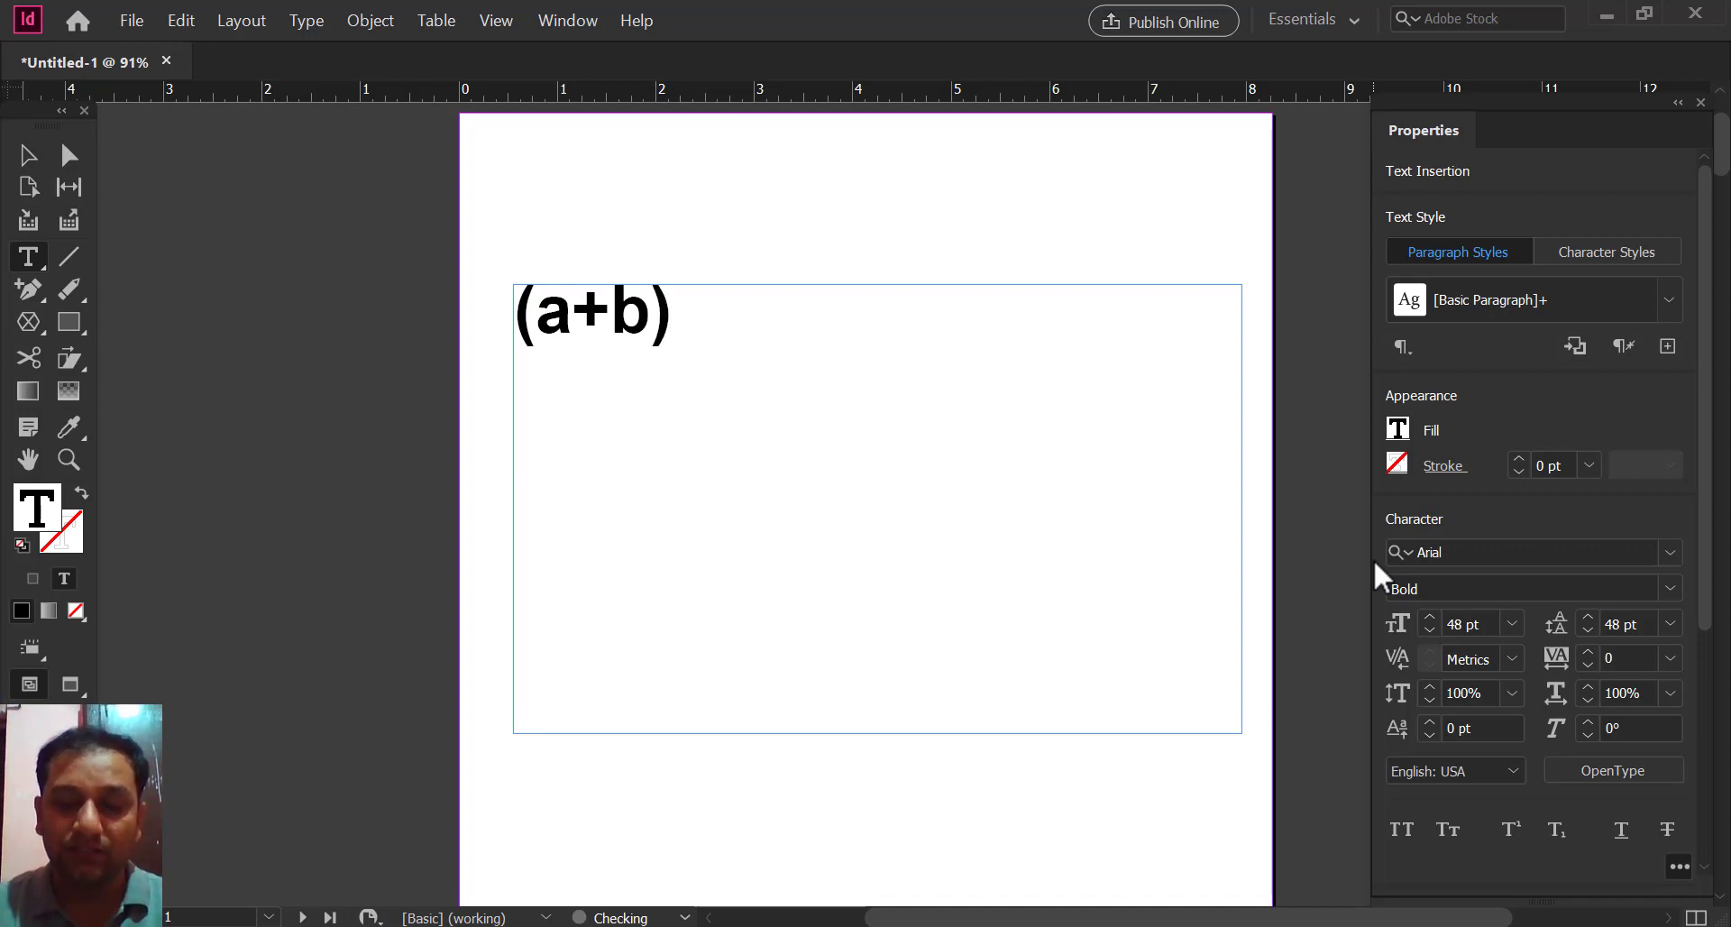
type("2")
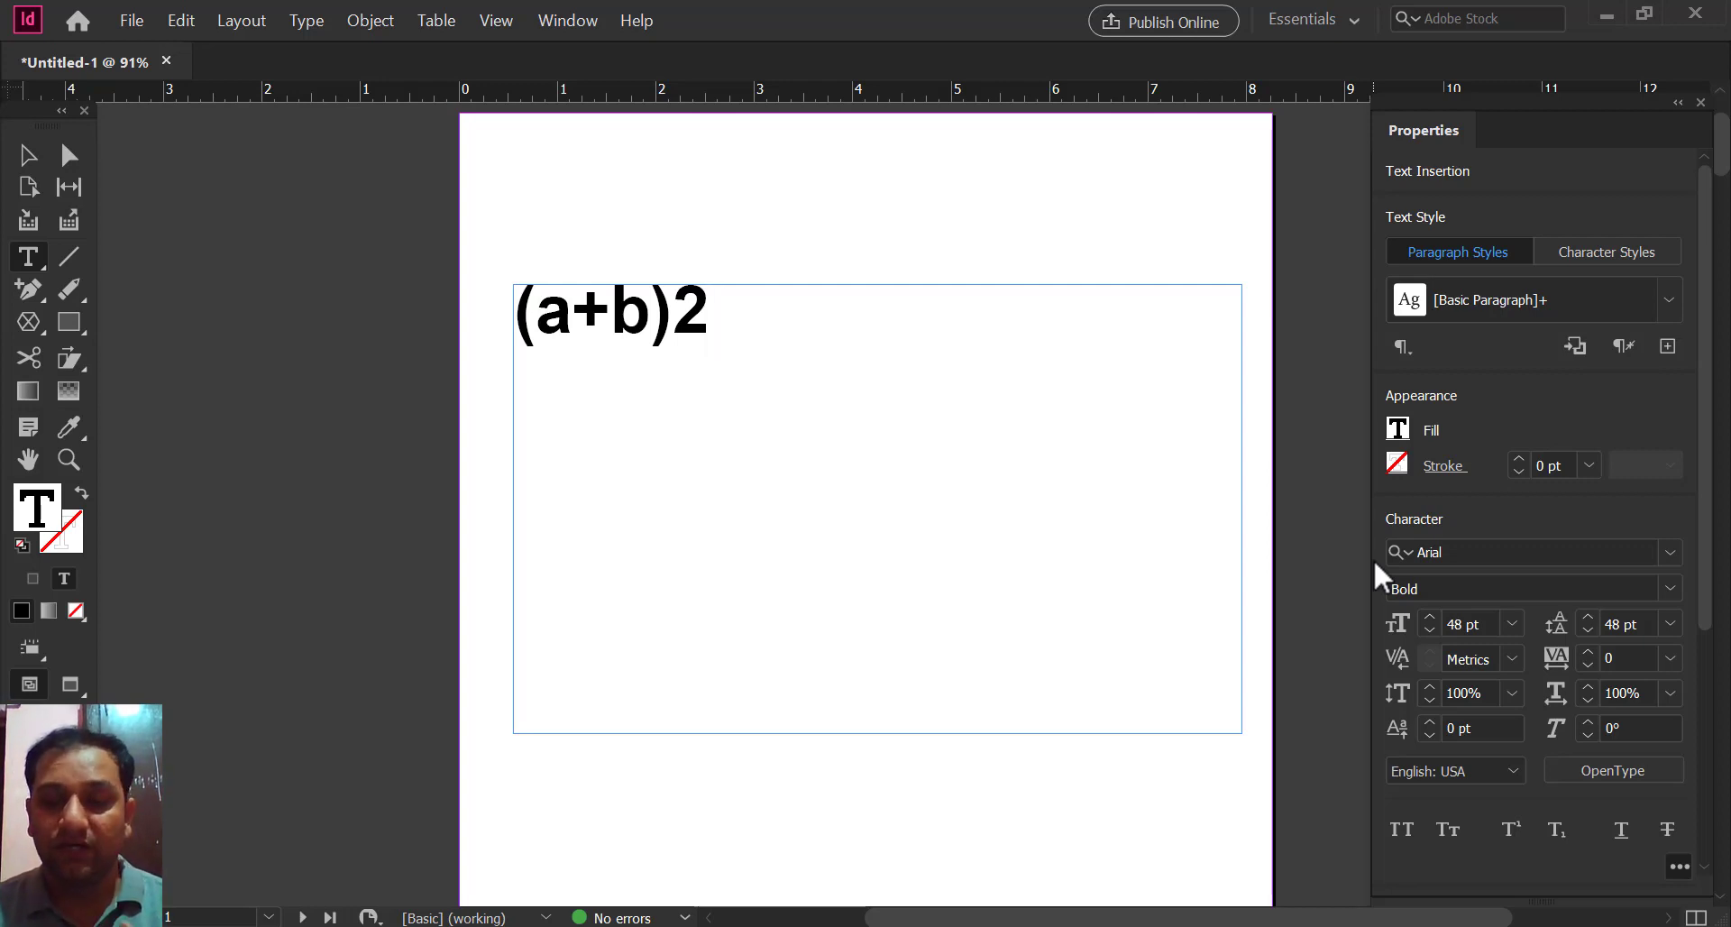
Step: Superscript the 2 after the closing parenthesis, and add an equals sign after it without superscript
key("shift+Left")
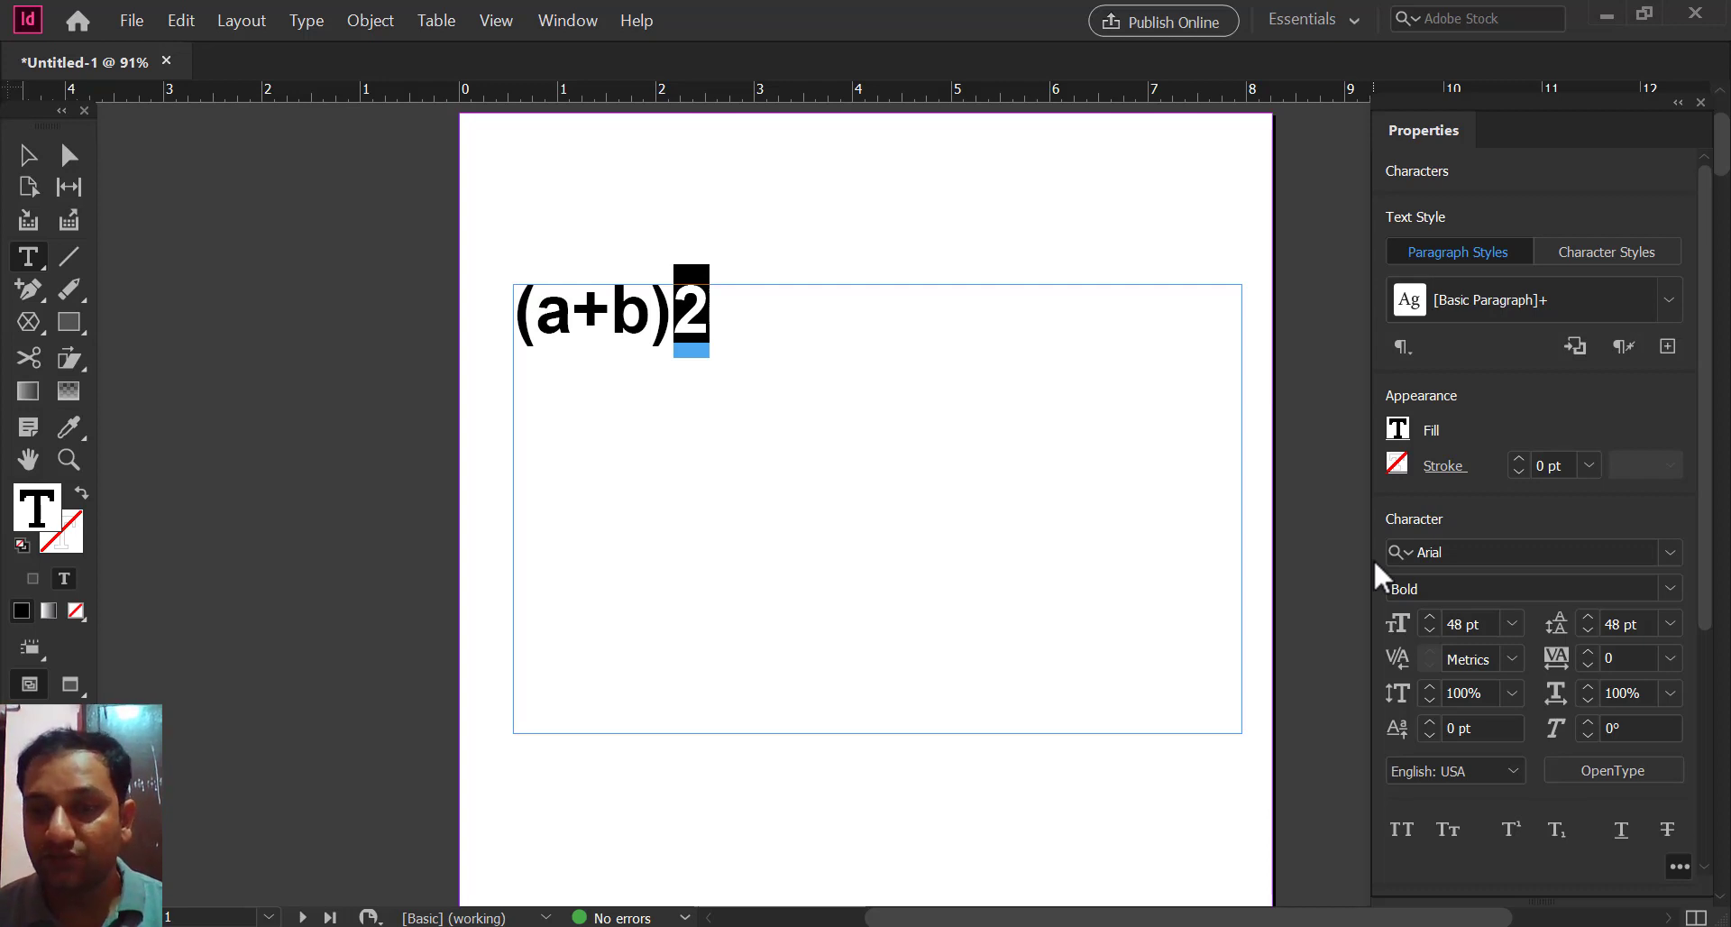
left_click(1515, 830)
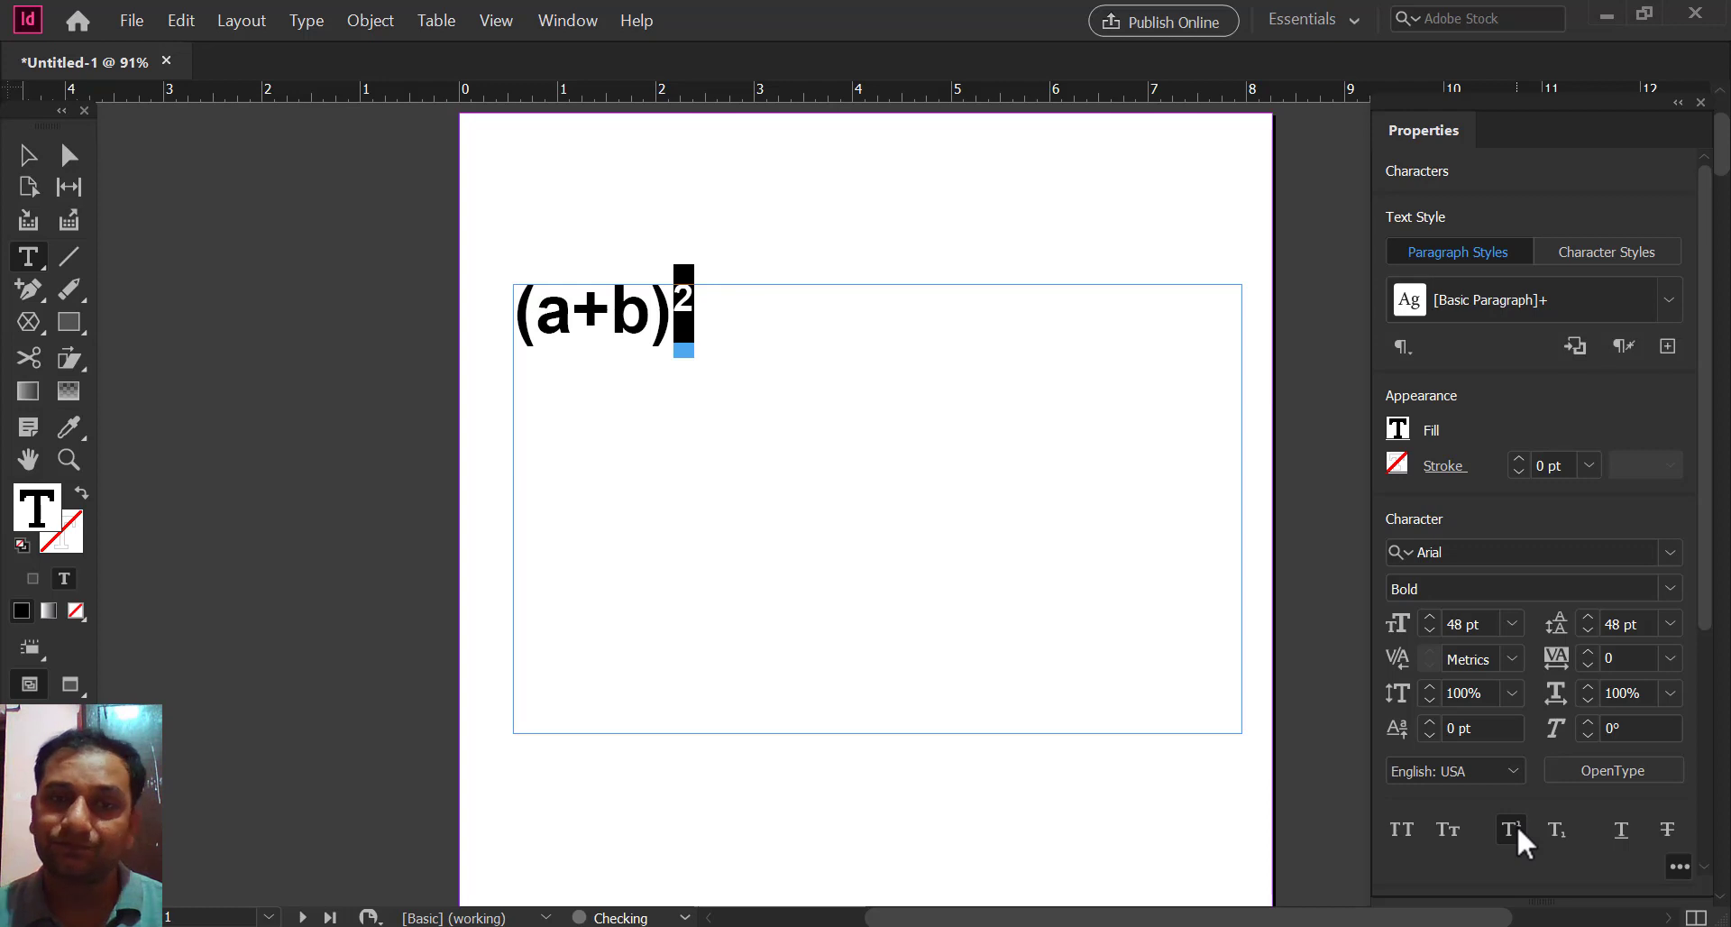
left_click(731, 319)
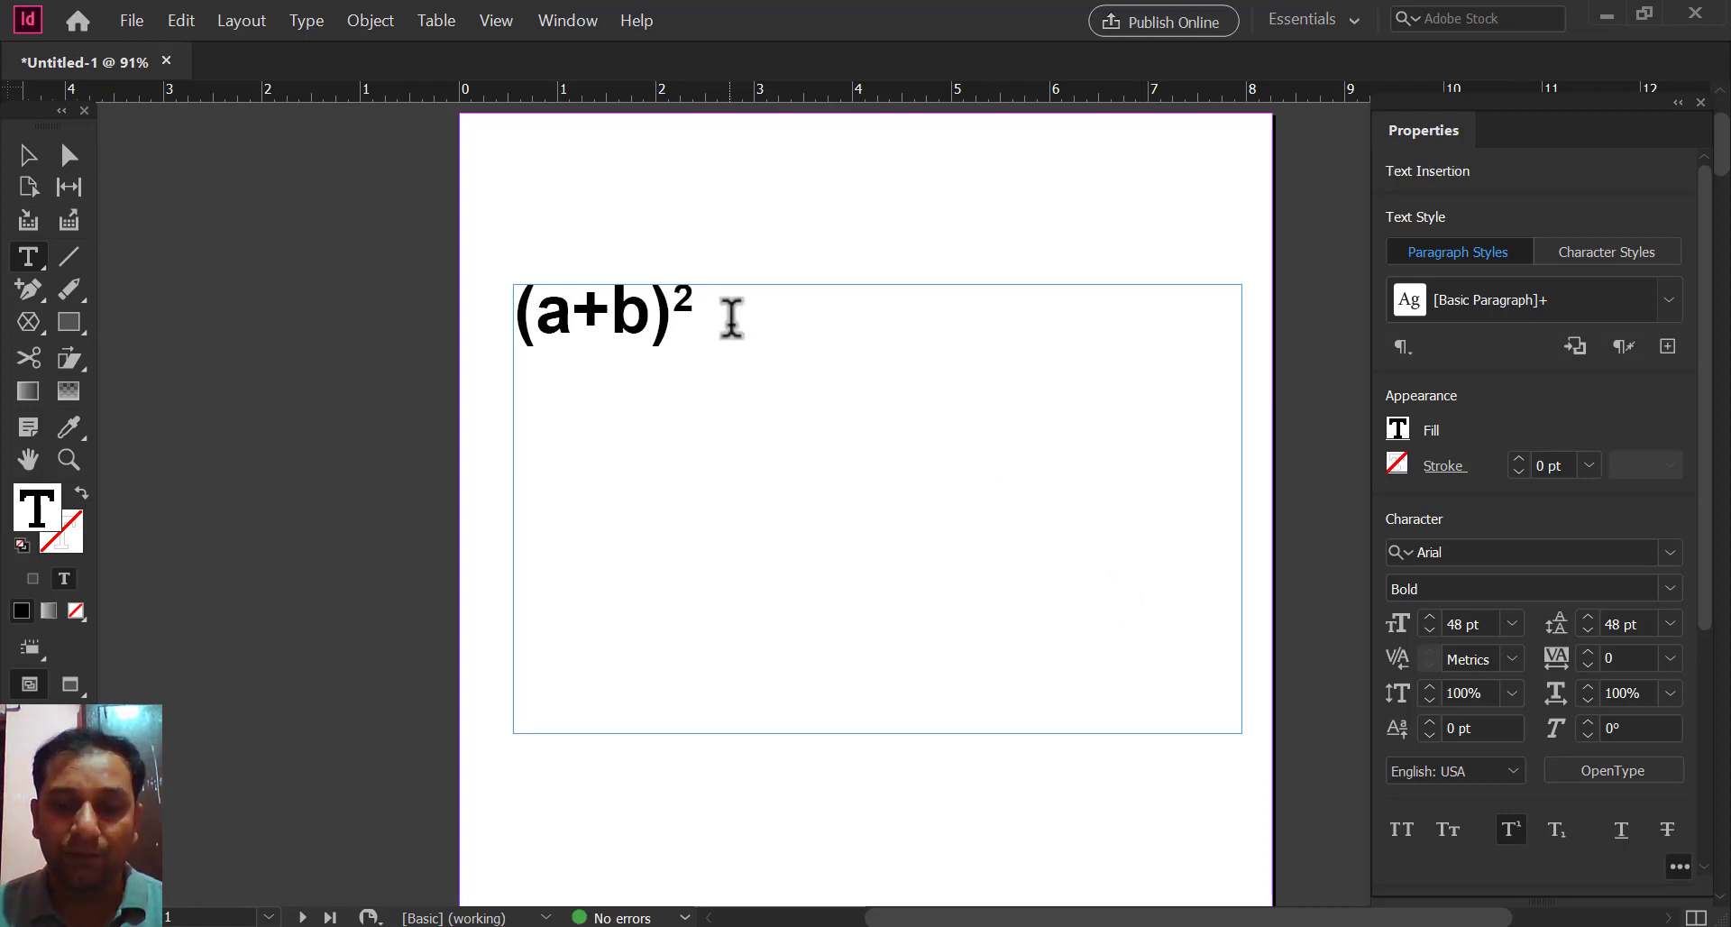
type("=")
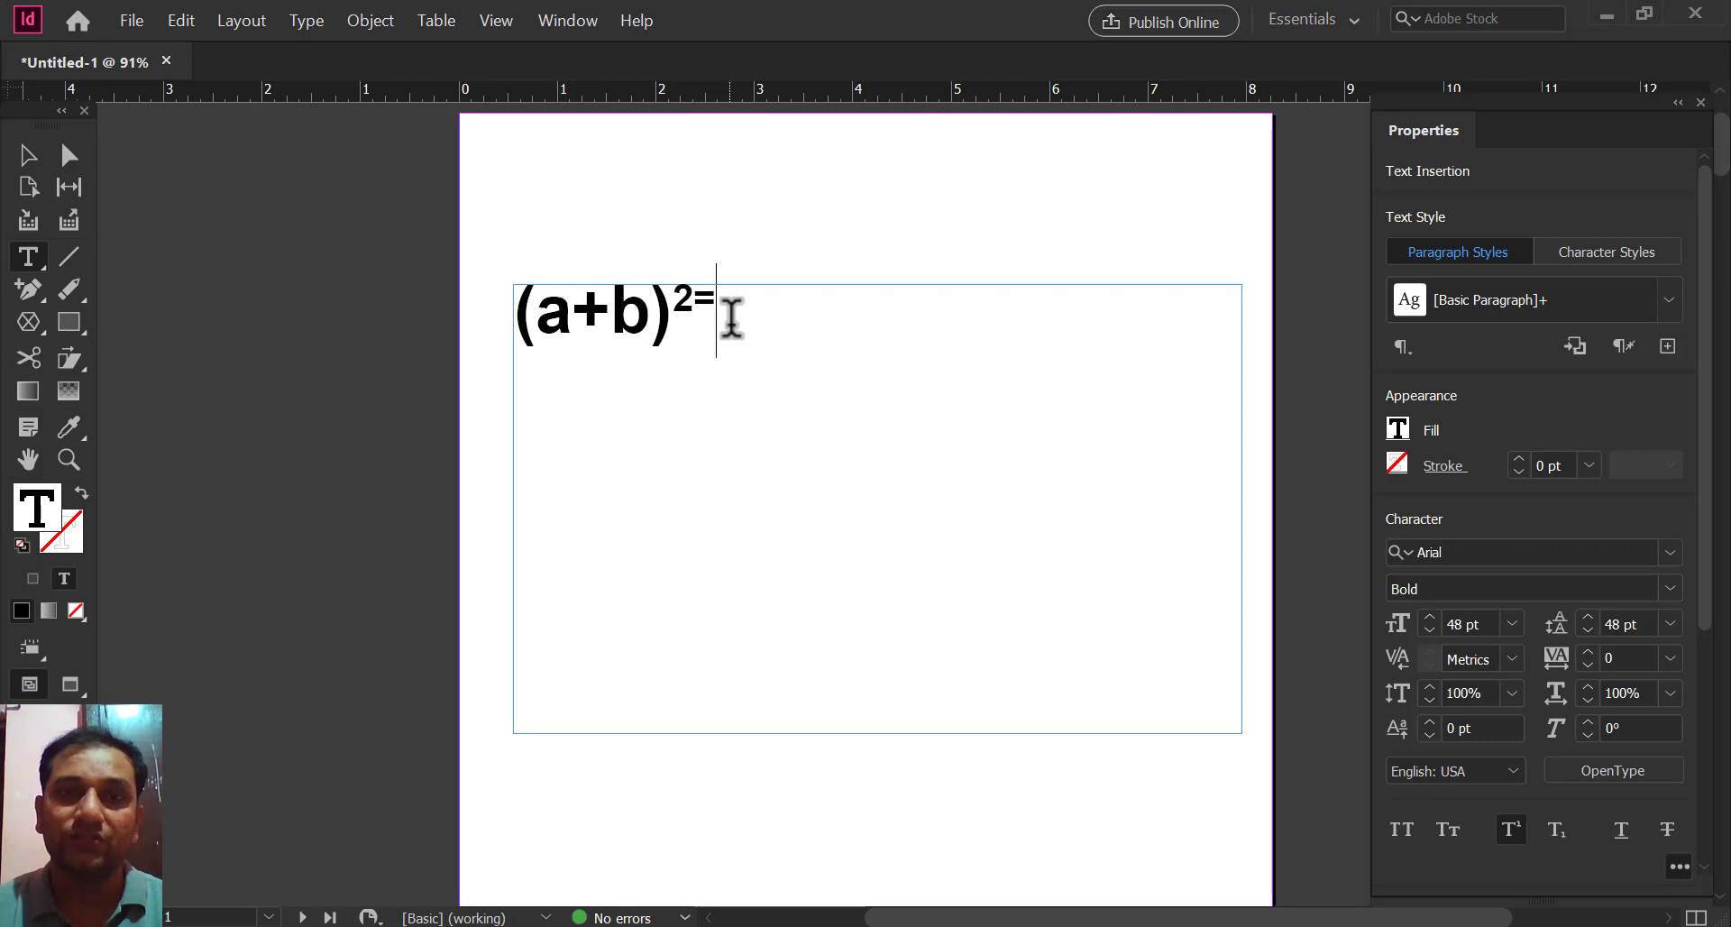
key("shift+Left")
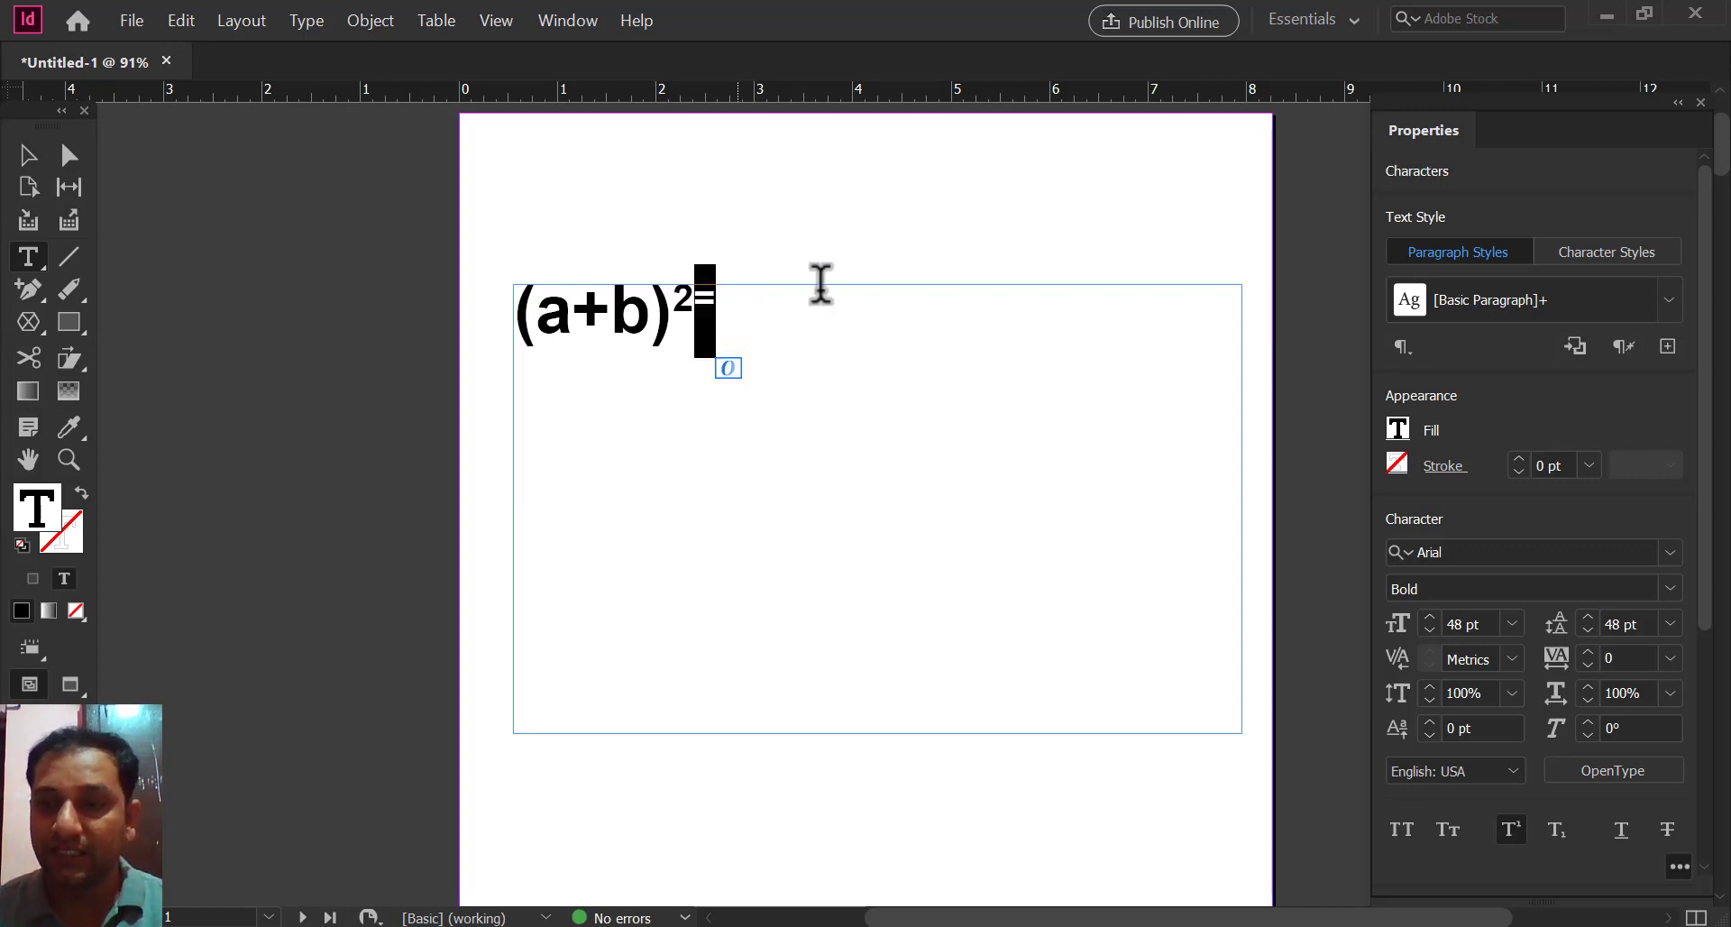
left_click(1510, 831)
left_click(843, 352)
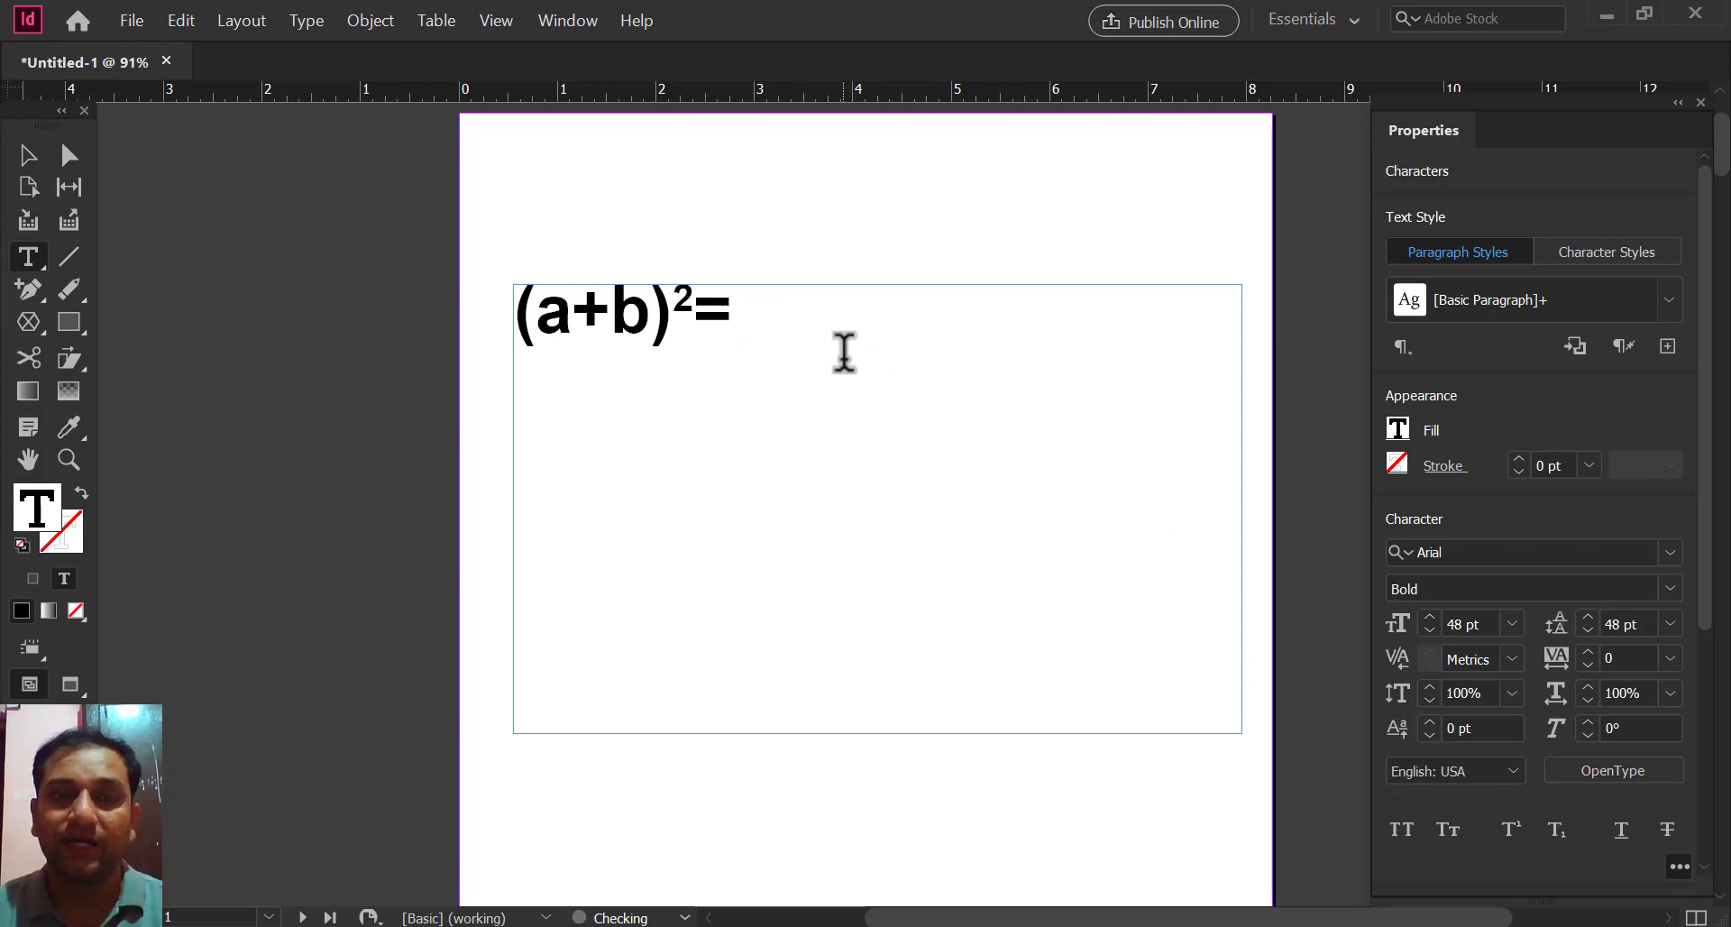
Step: Delete the superscript 2 and the equals sign, and re-enter the closing parenthesis so text continues without superscript
left_click_drag(739, 323, 675, 318)
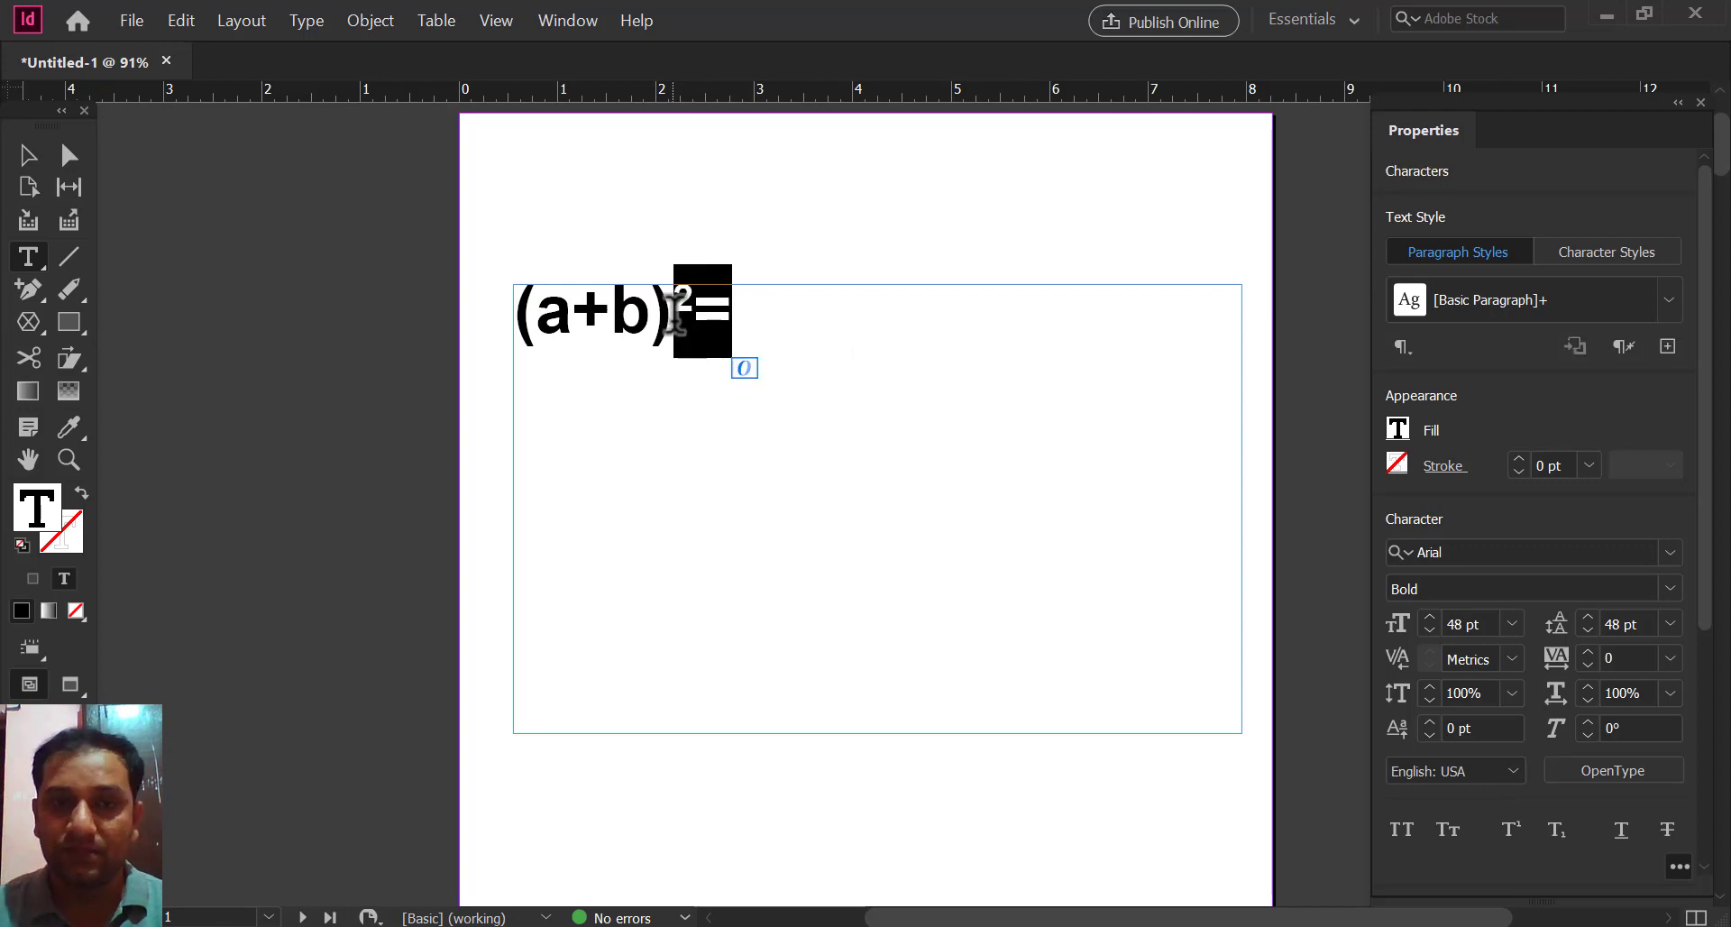
key("BackSpace")
type("2")
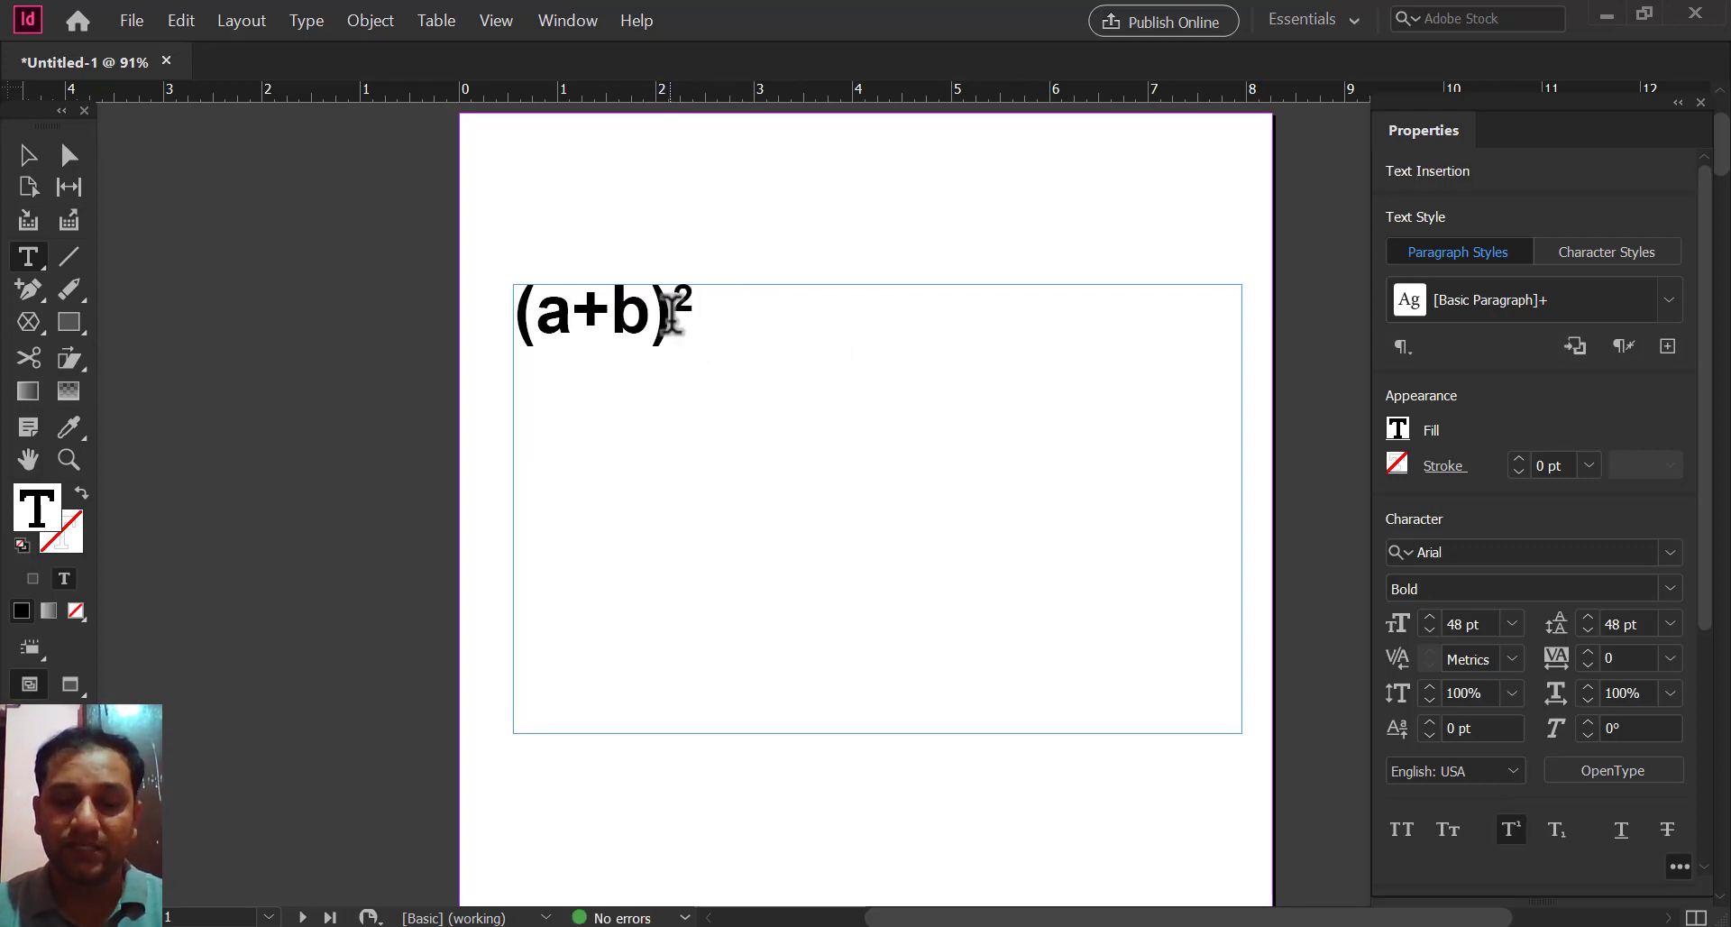
key("BackSpace")
key("BackSpace")
key("ctrl+shift+equal")
type(")")
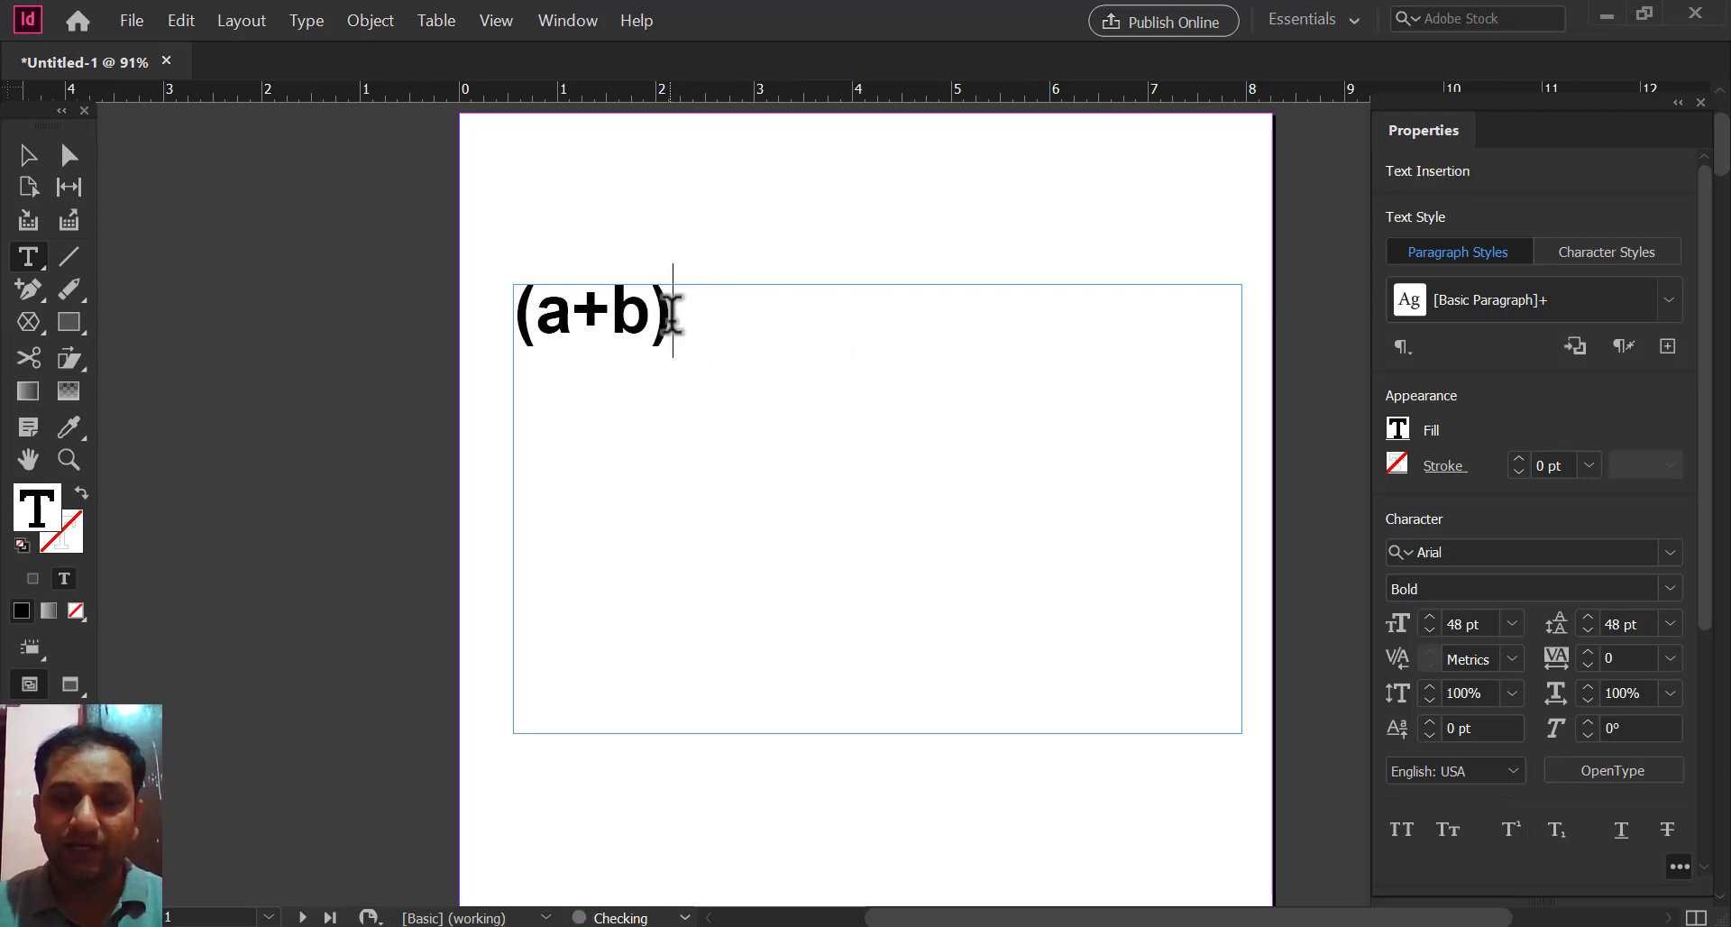
Step: Complete the formula as "(a+b)2= a2+2ab+b2" in regular, non-superscript characters
type("2")
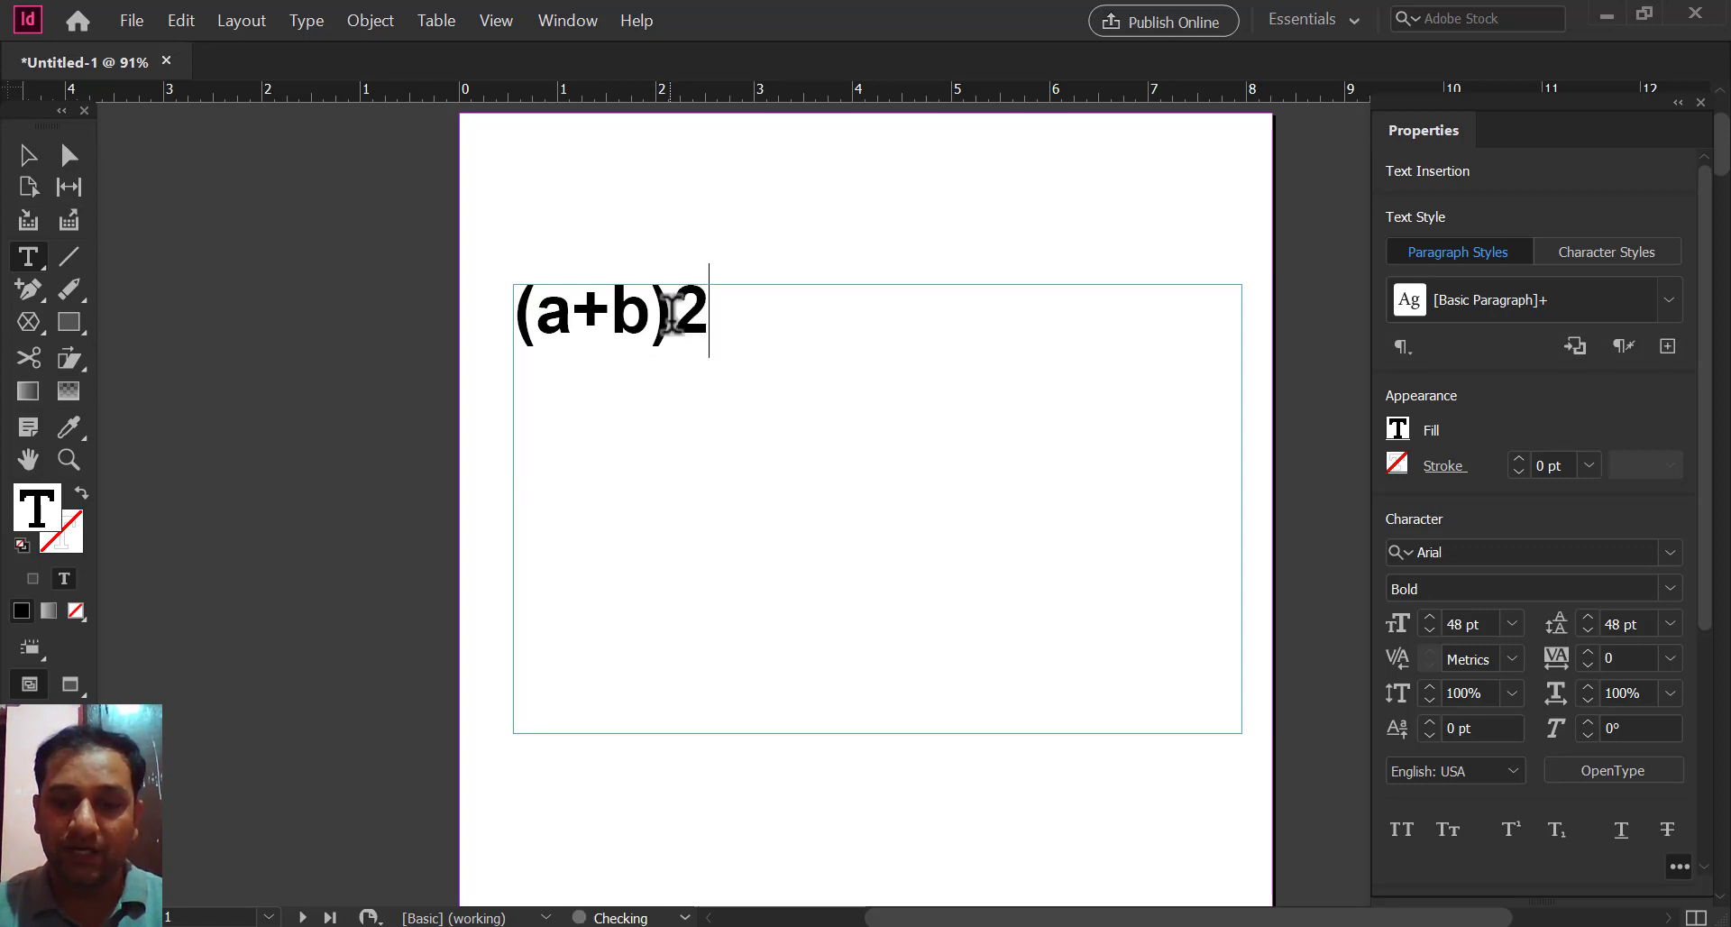
type("= a")
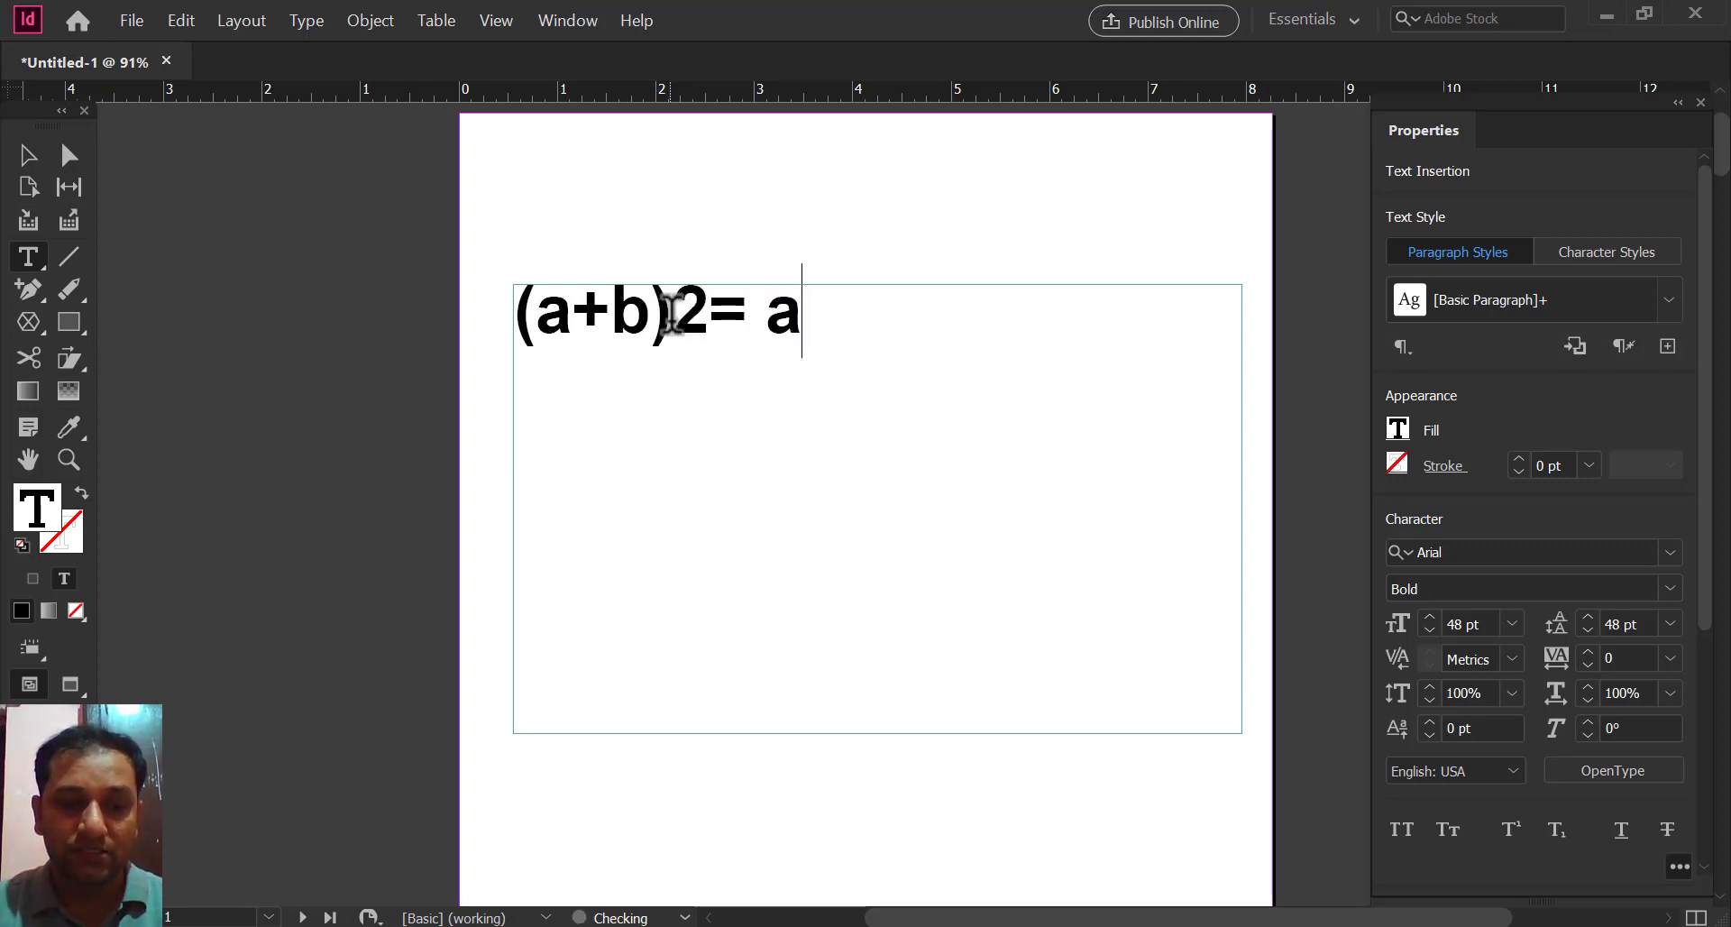
type("2")
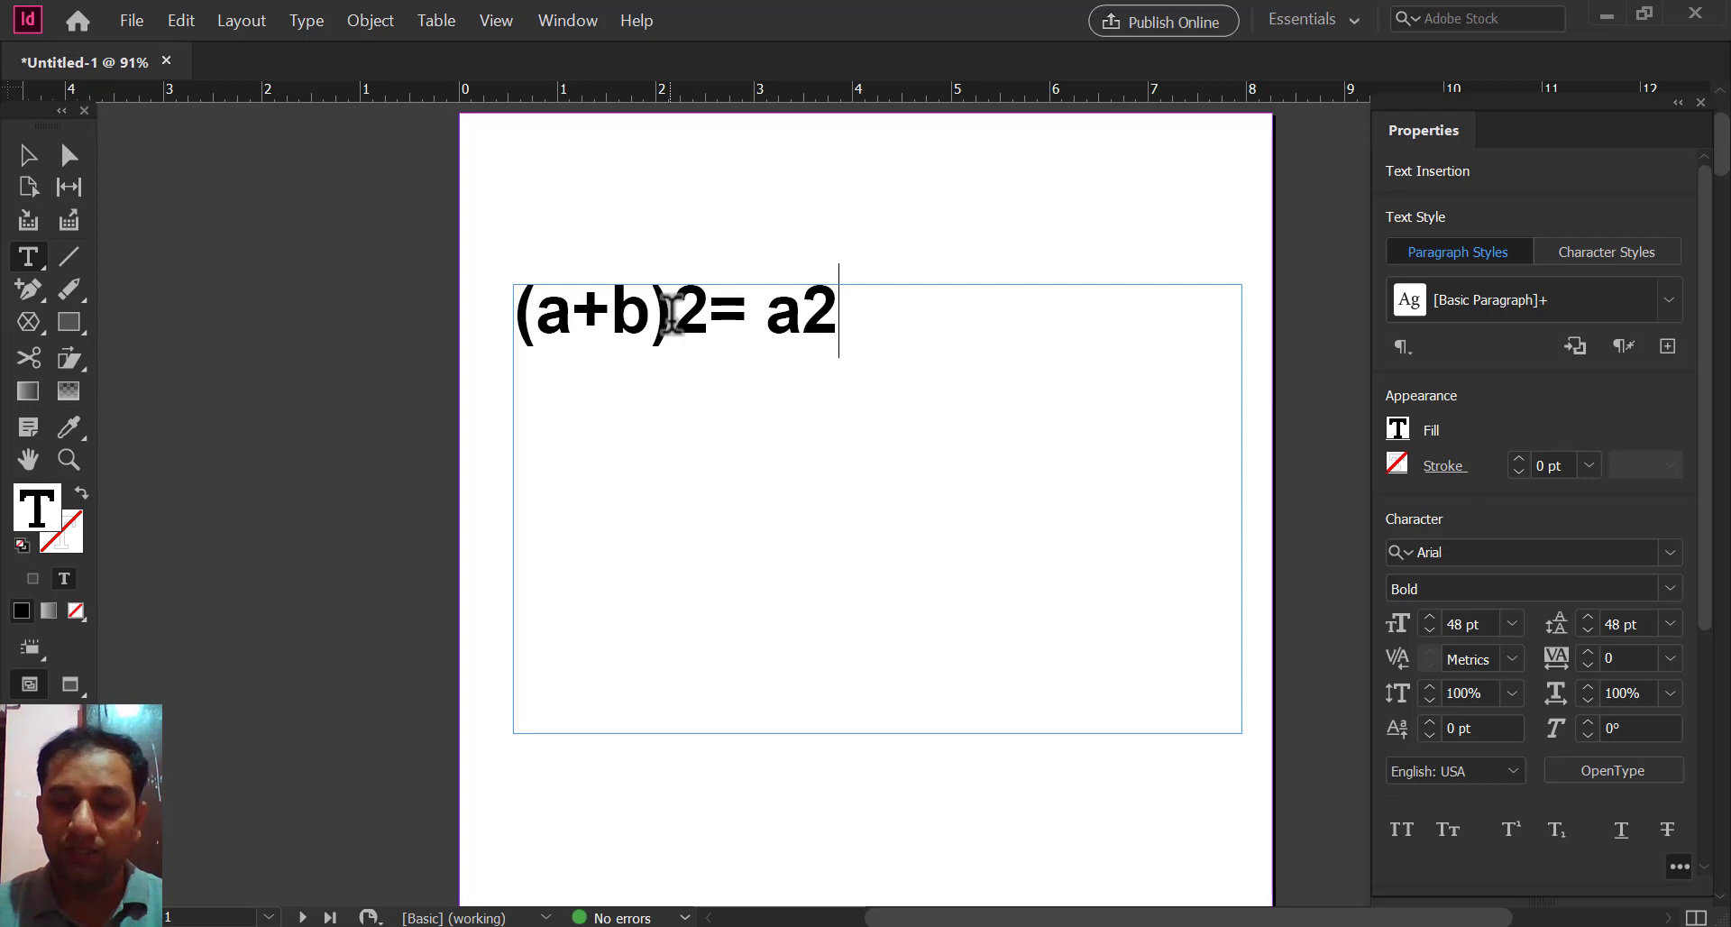
type("+")
type("2a")
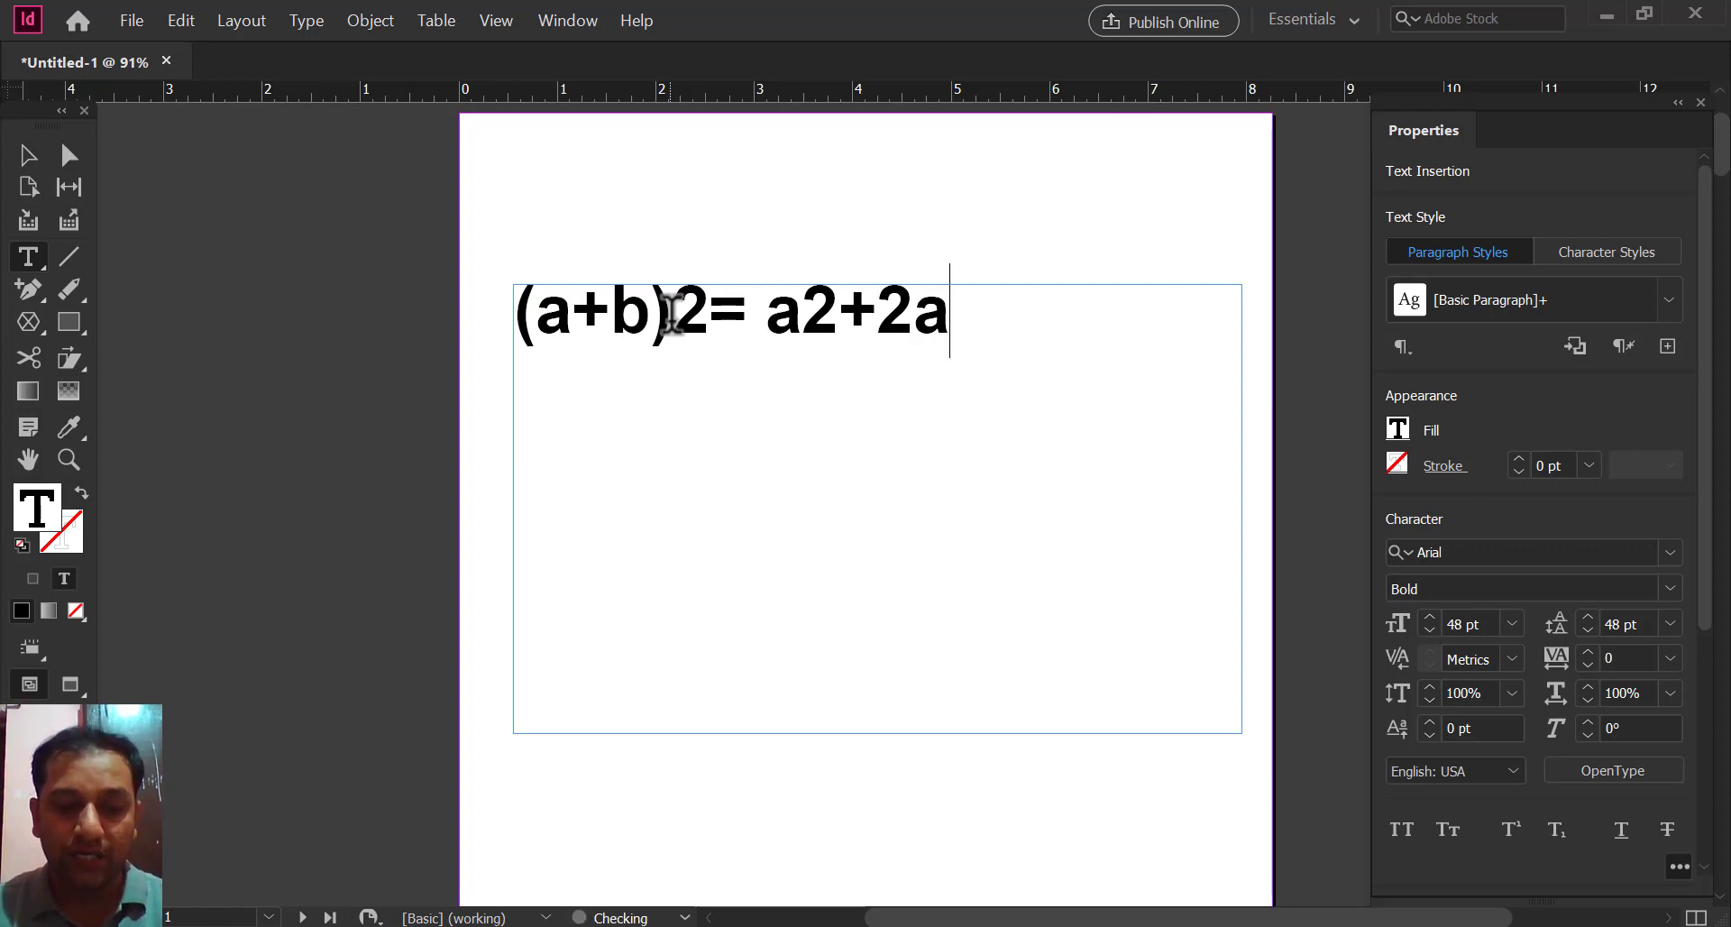
type("b+b2")
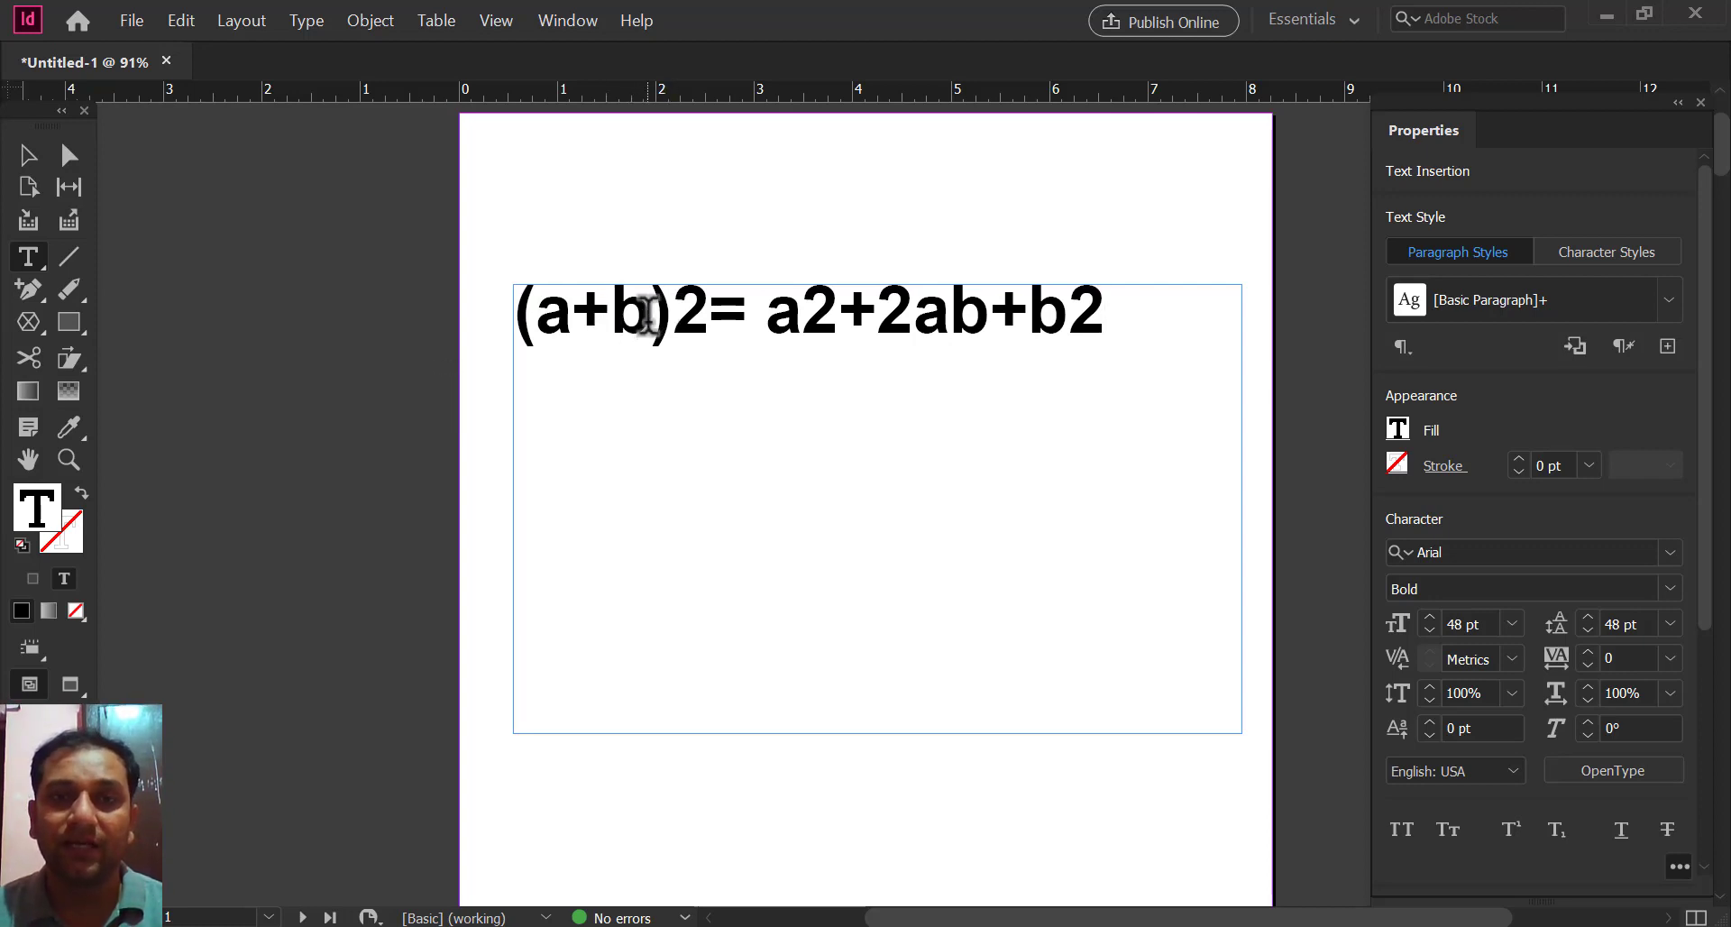
Step: Superscript the three exponent 2s in the formula: after "(a+b)", after "a" and after the final "b"
left_click_drag(712, 309, 690, 306)
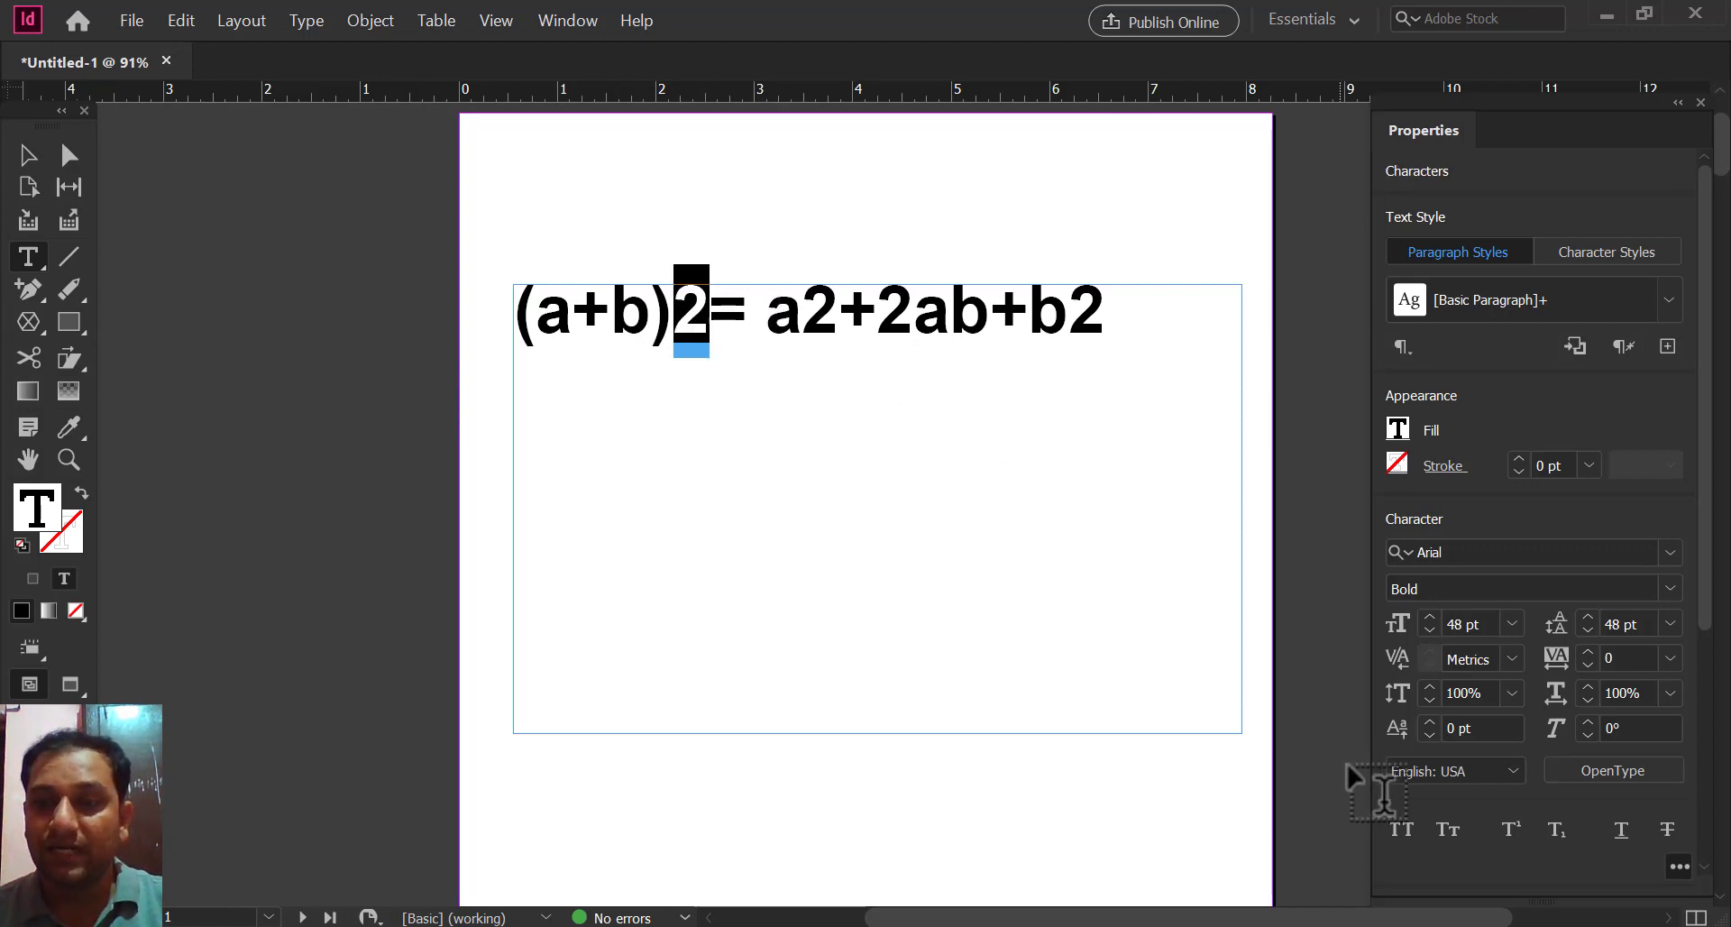
left_click(1511, 828)
left_click_drag(823, 311, 787, 311)
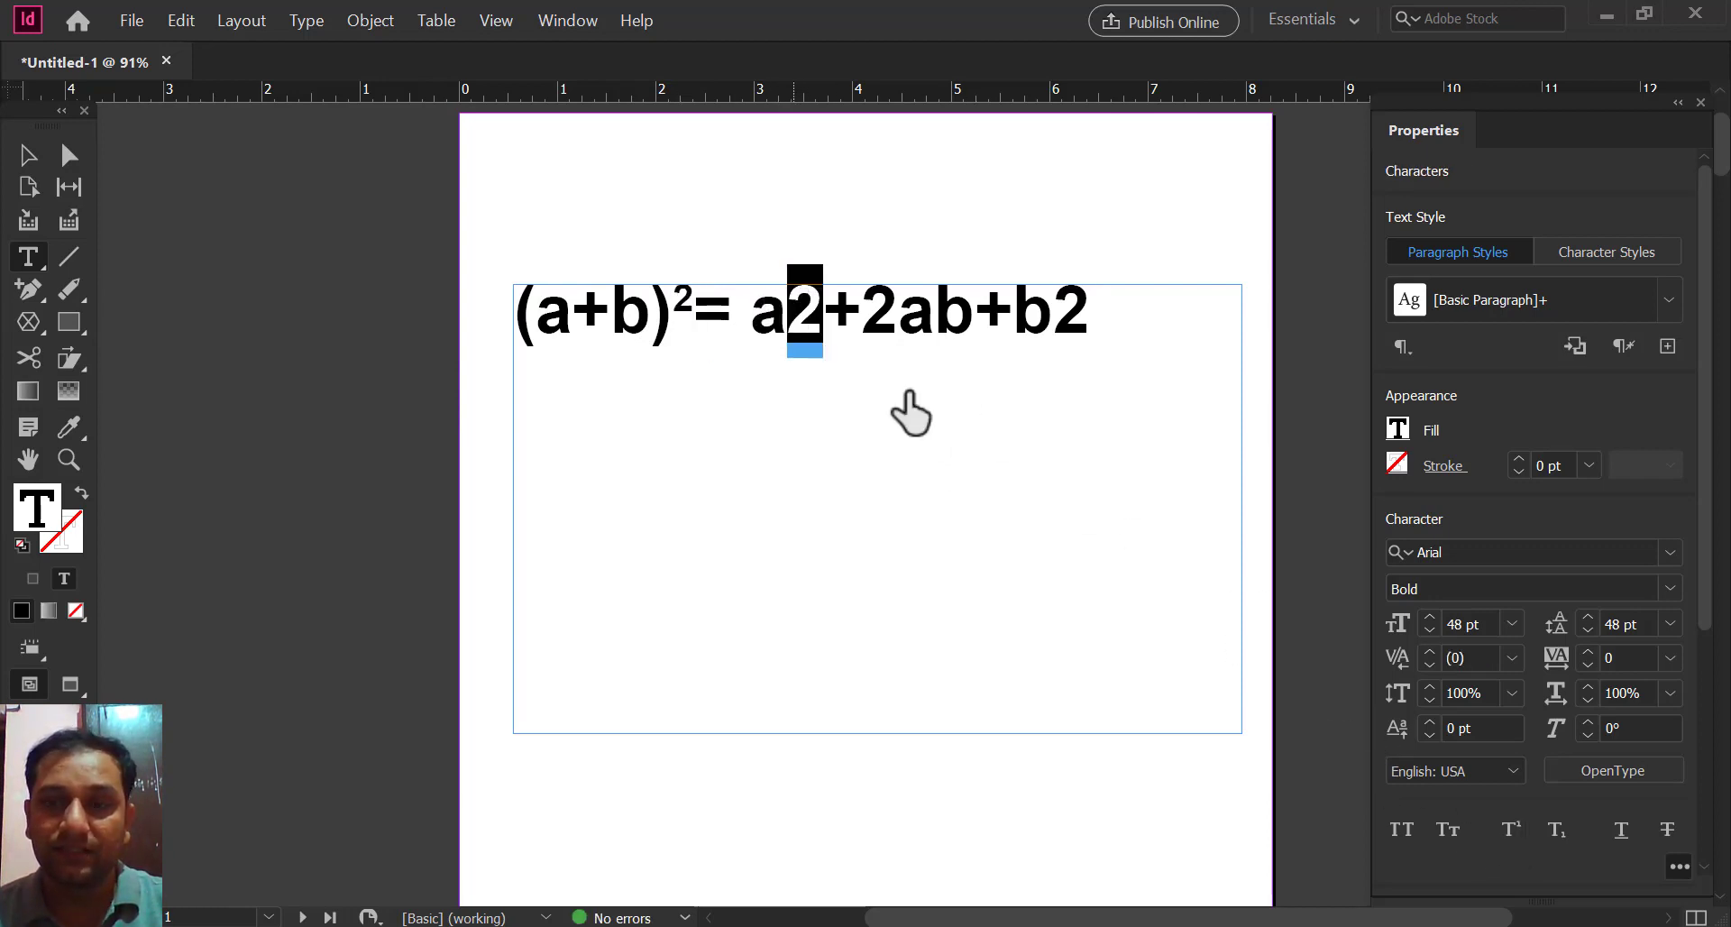
left_click(1512, 839)
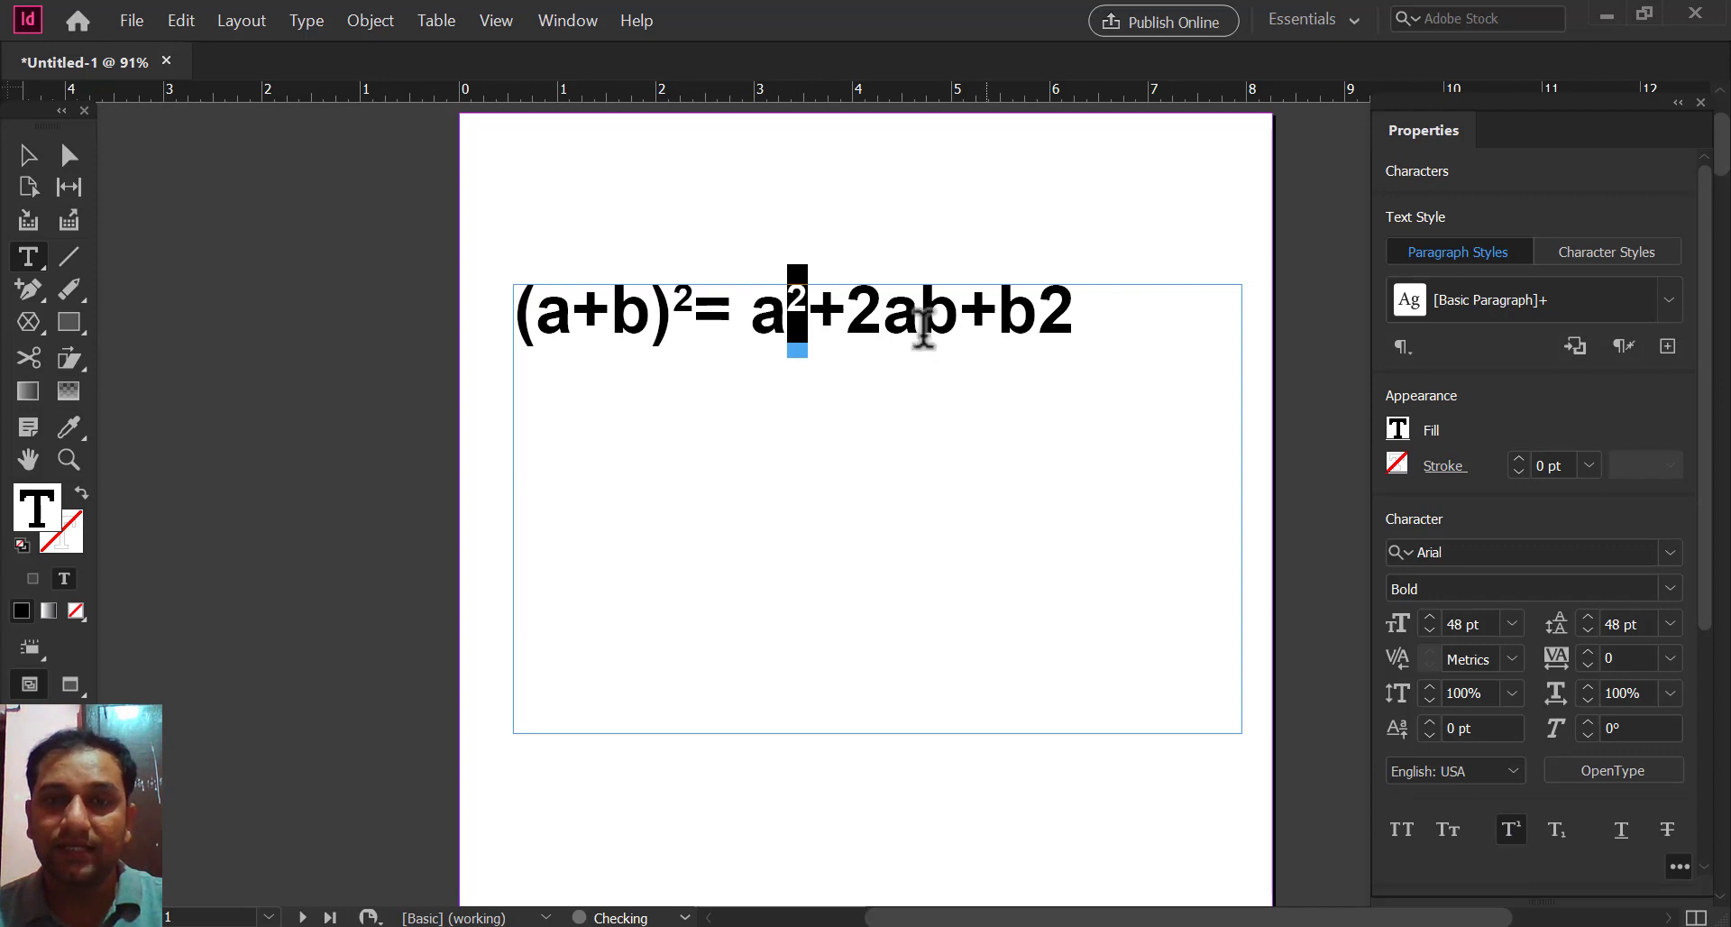
left_click_drag(1075, 311, 1049, 317)
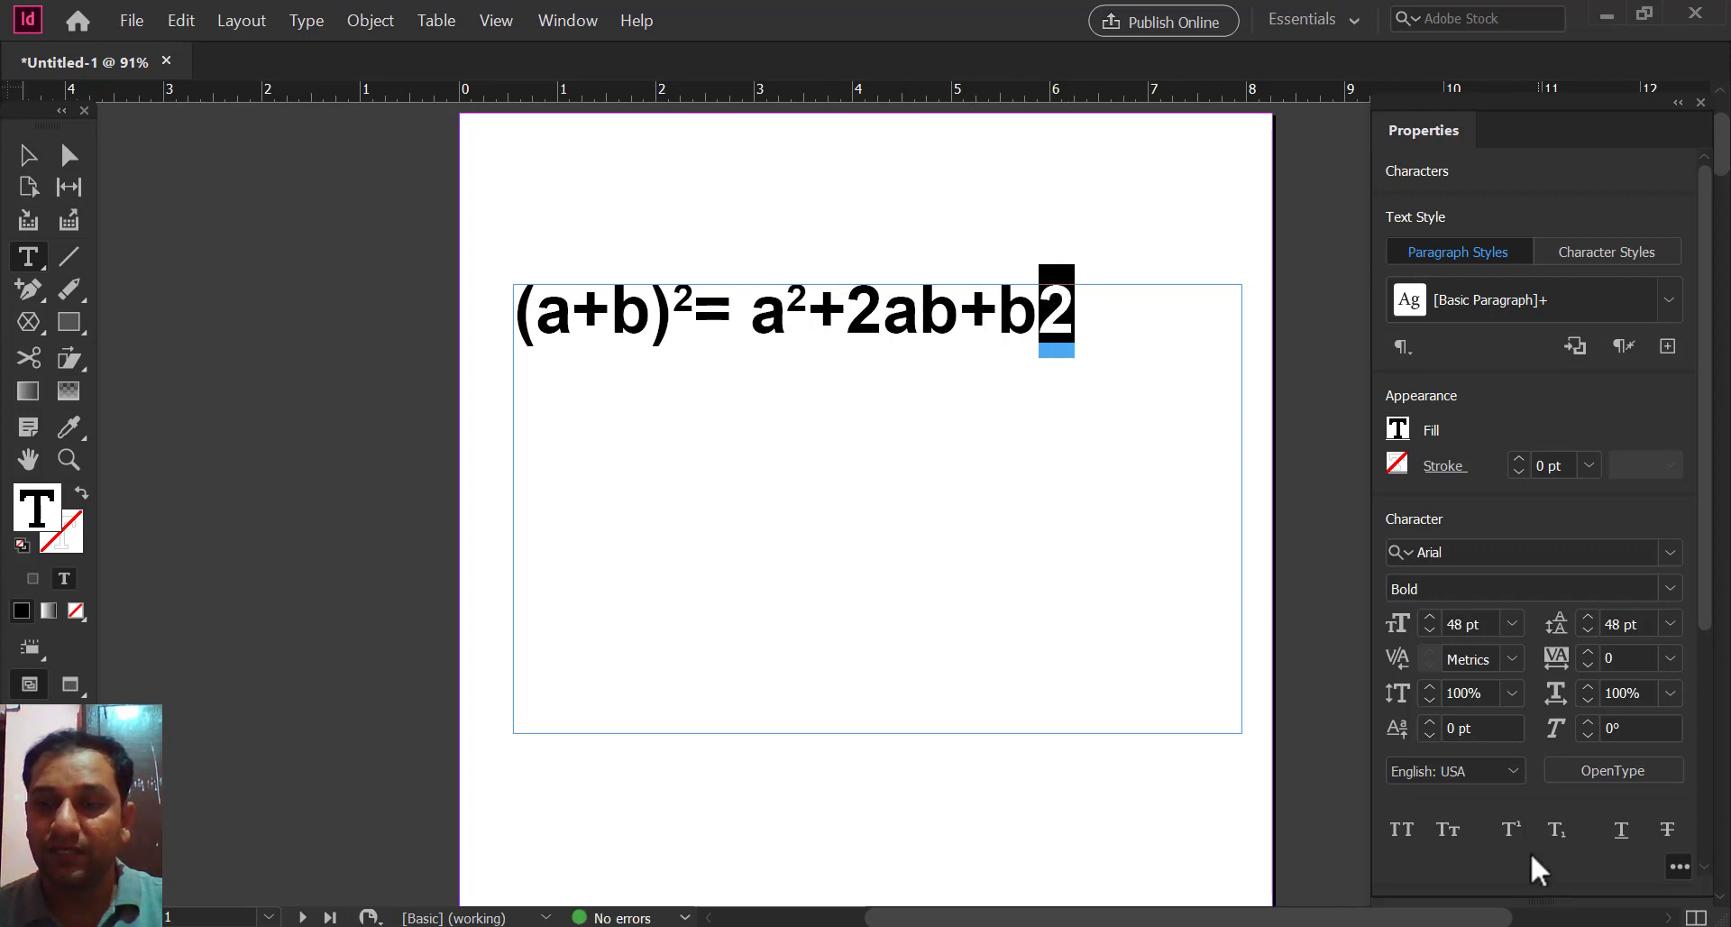
left_click(1512, 828)
left_click(1086, 375)
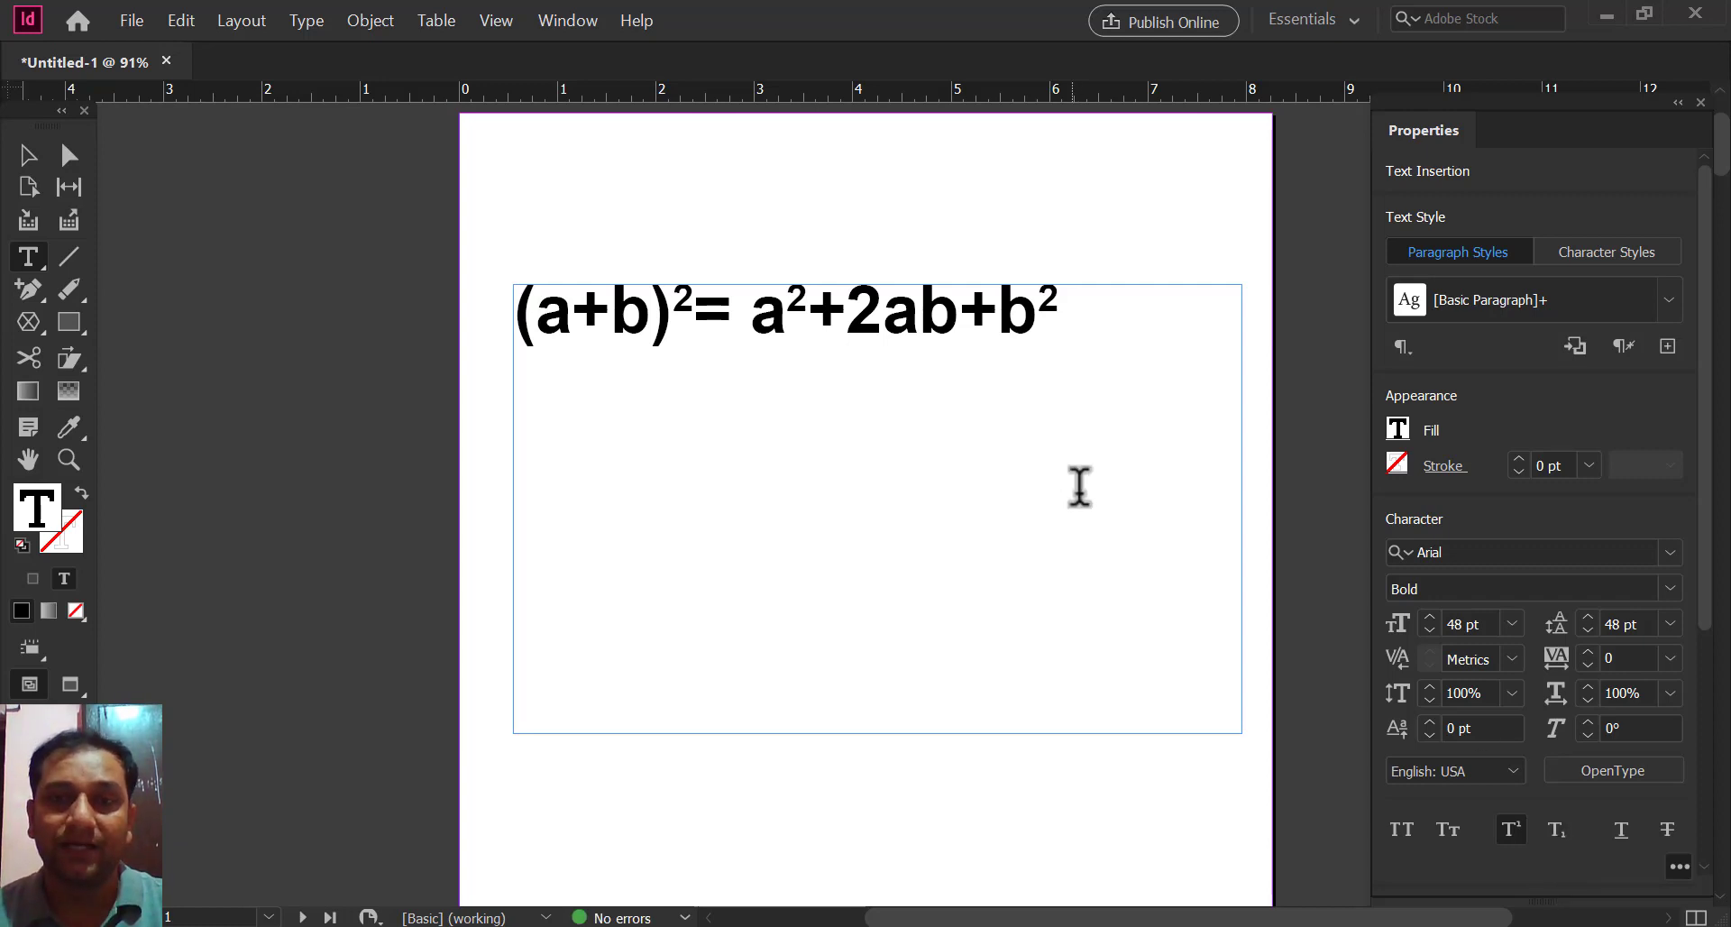
Step: Leave a blank line below the formula and enter "H2O" in regular, non-superscript characters
left_click(1093, 284)
key("Return")
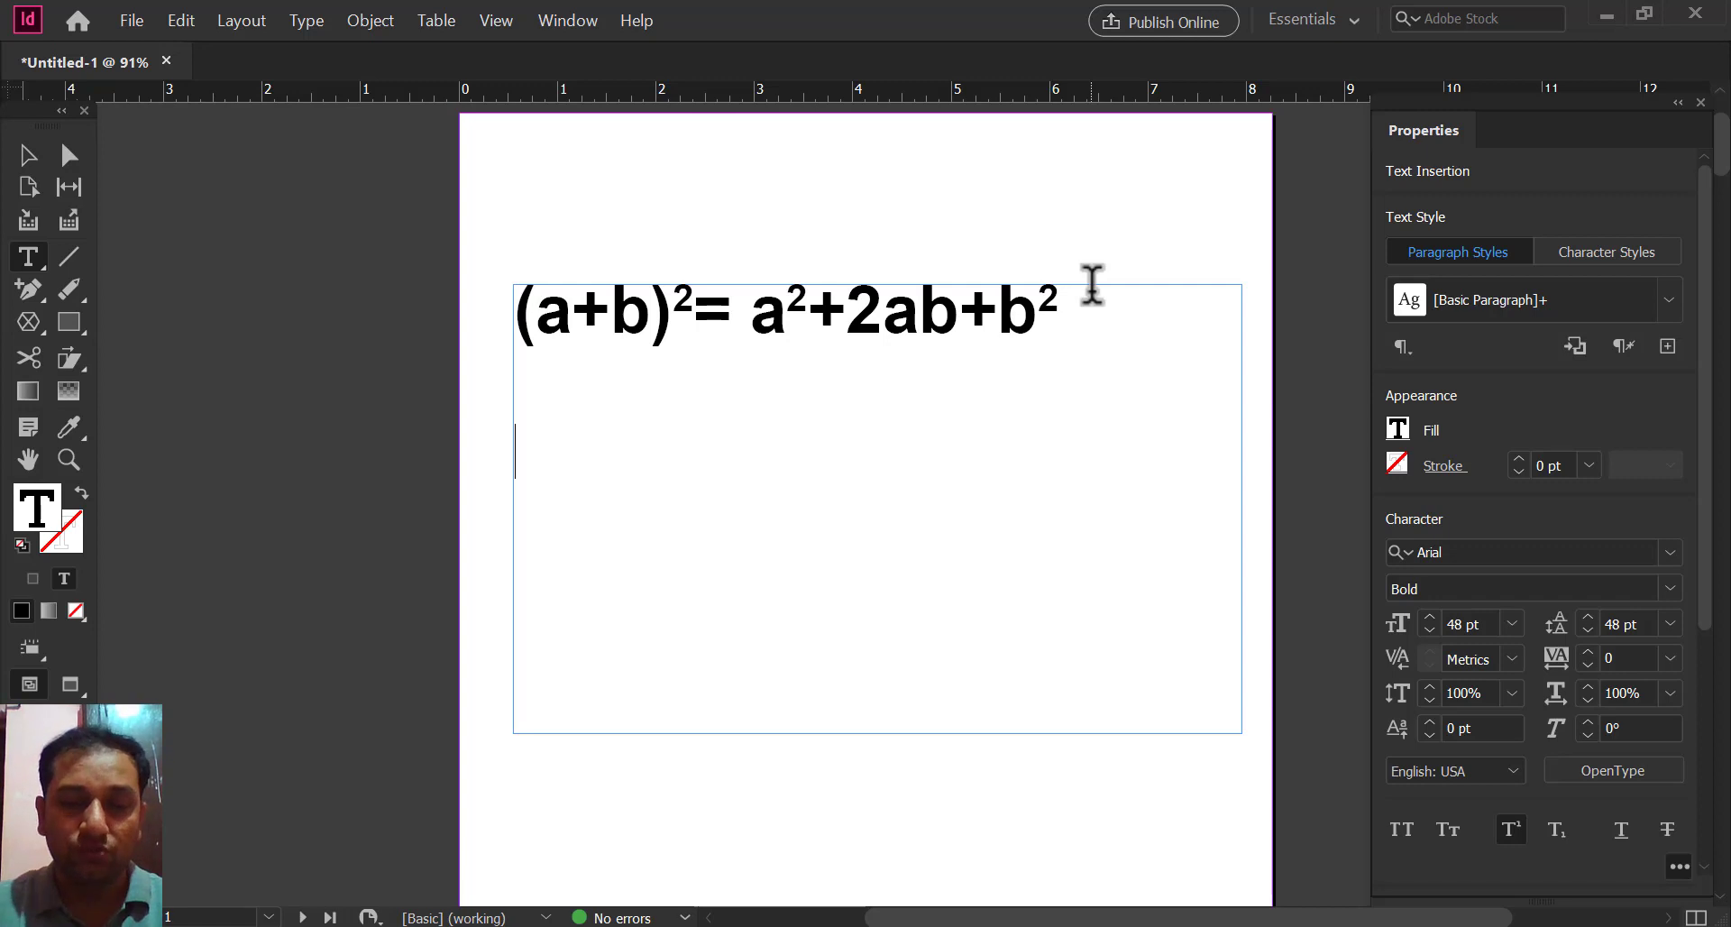
type("h")
key("BackSpace")
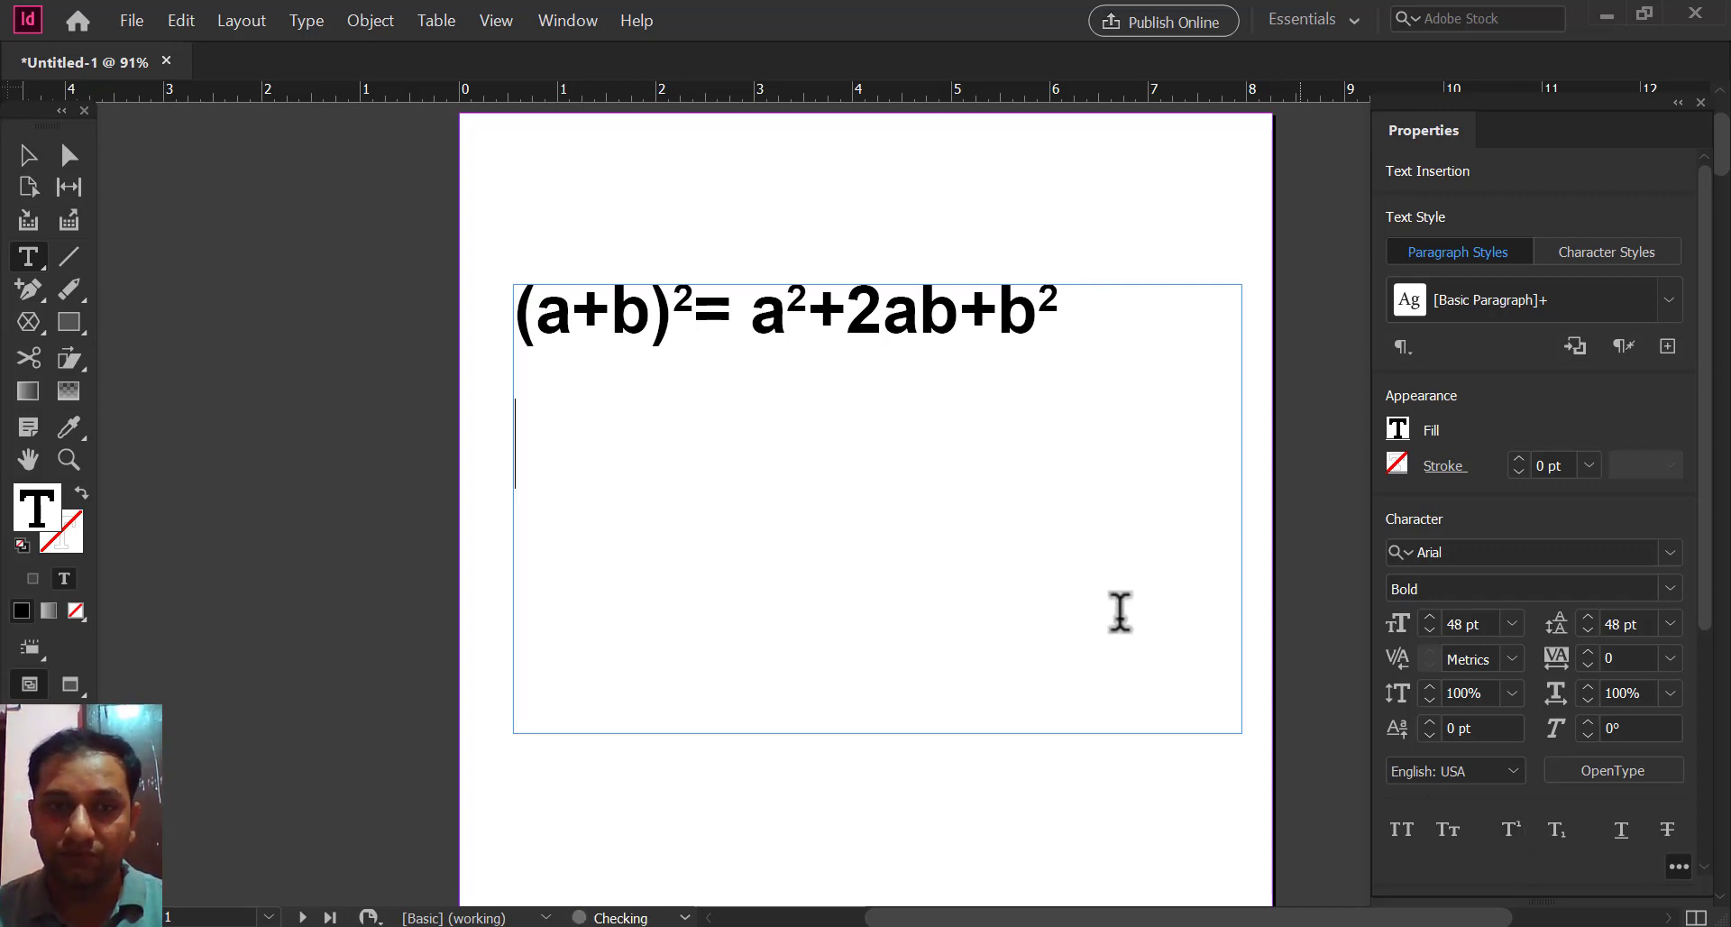
type("h")
key("BackSpace")
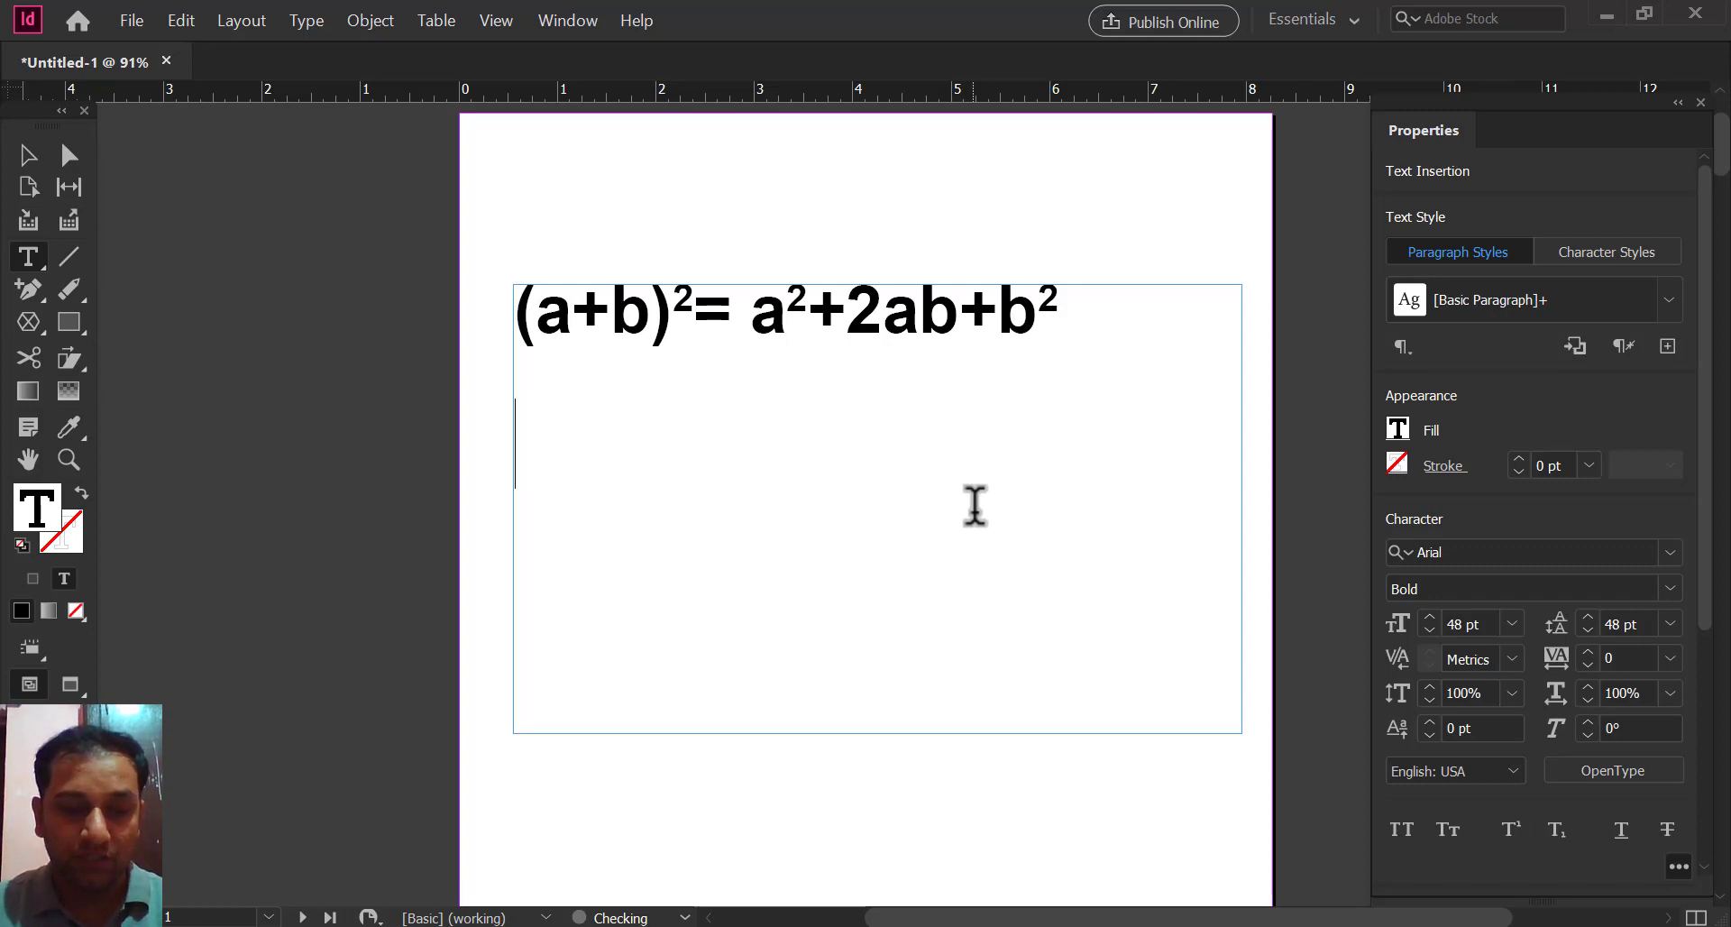
key("Caps_Lock")
type("H2")
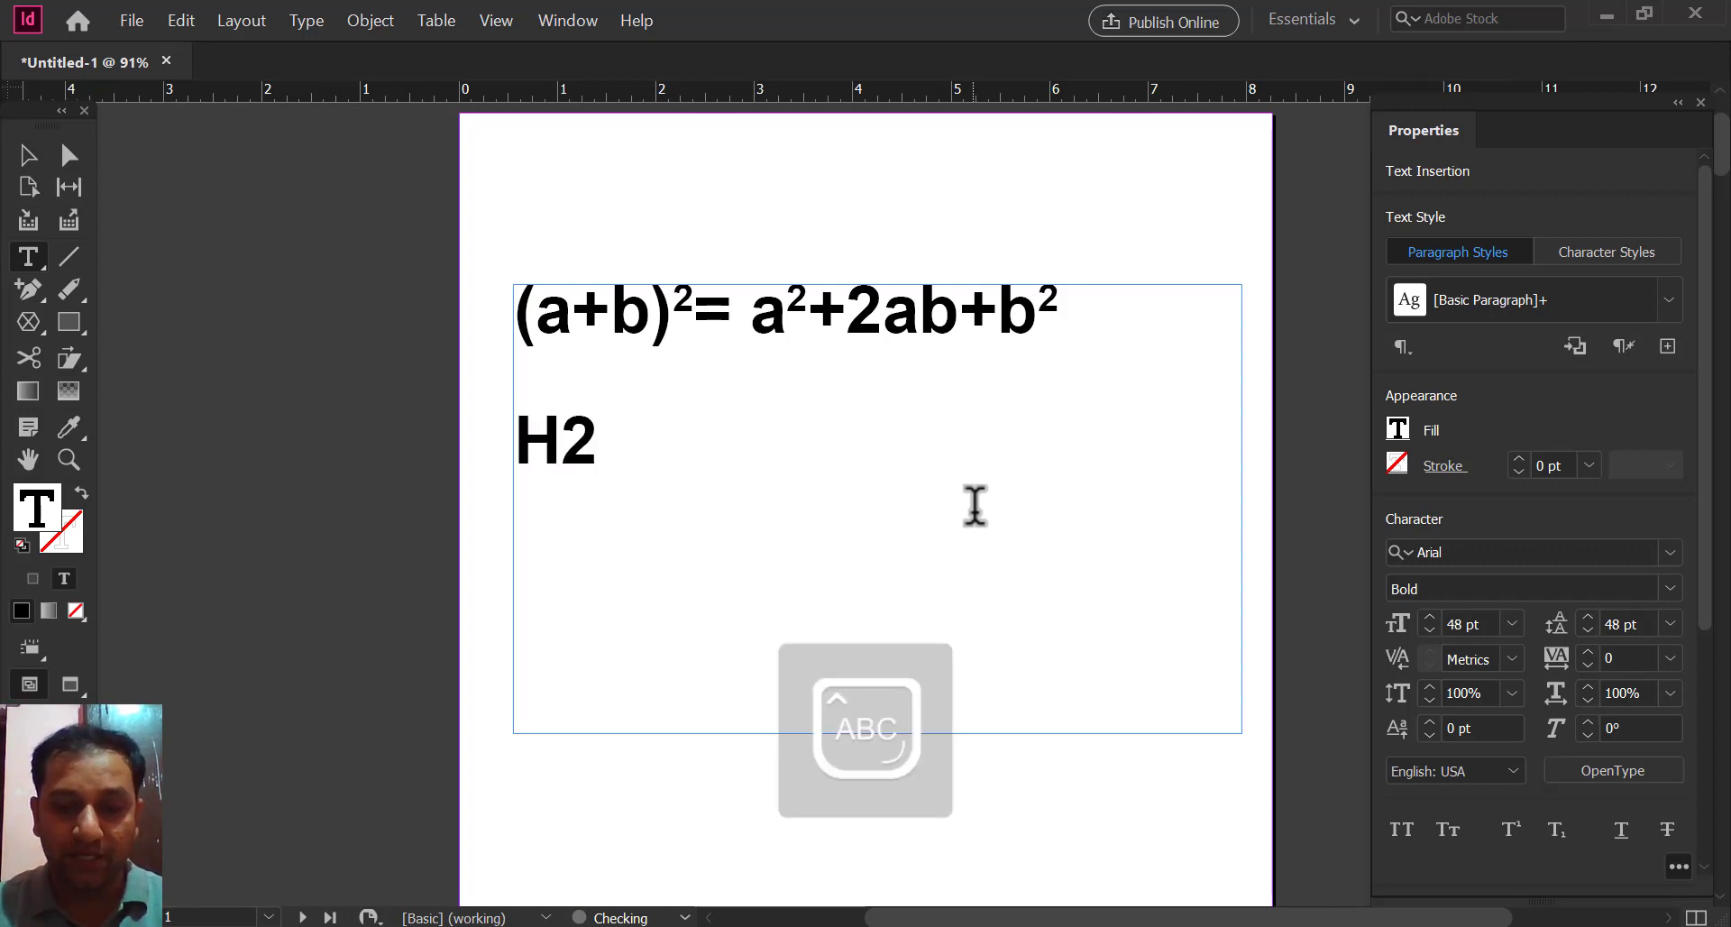
type("O")
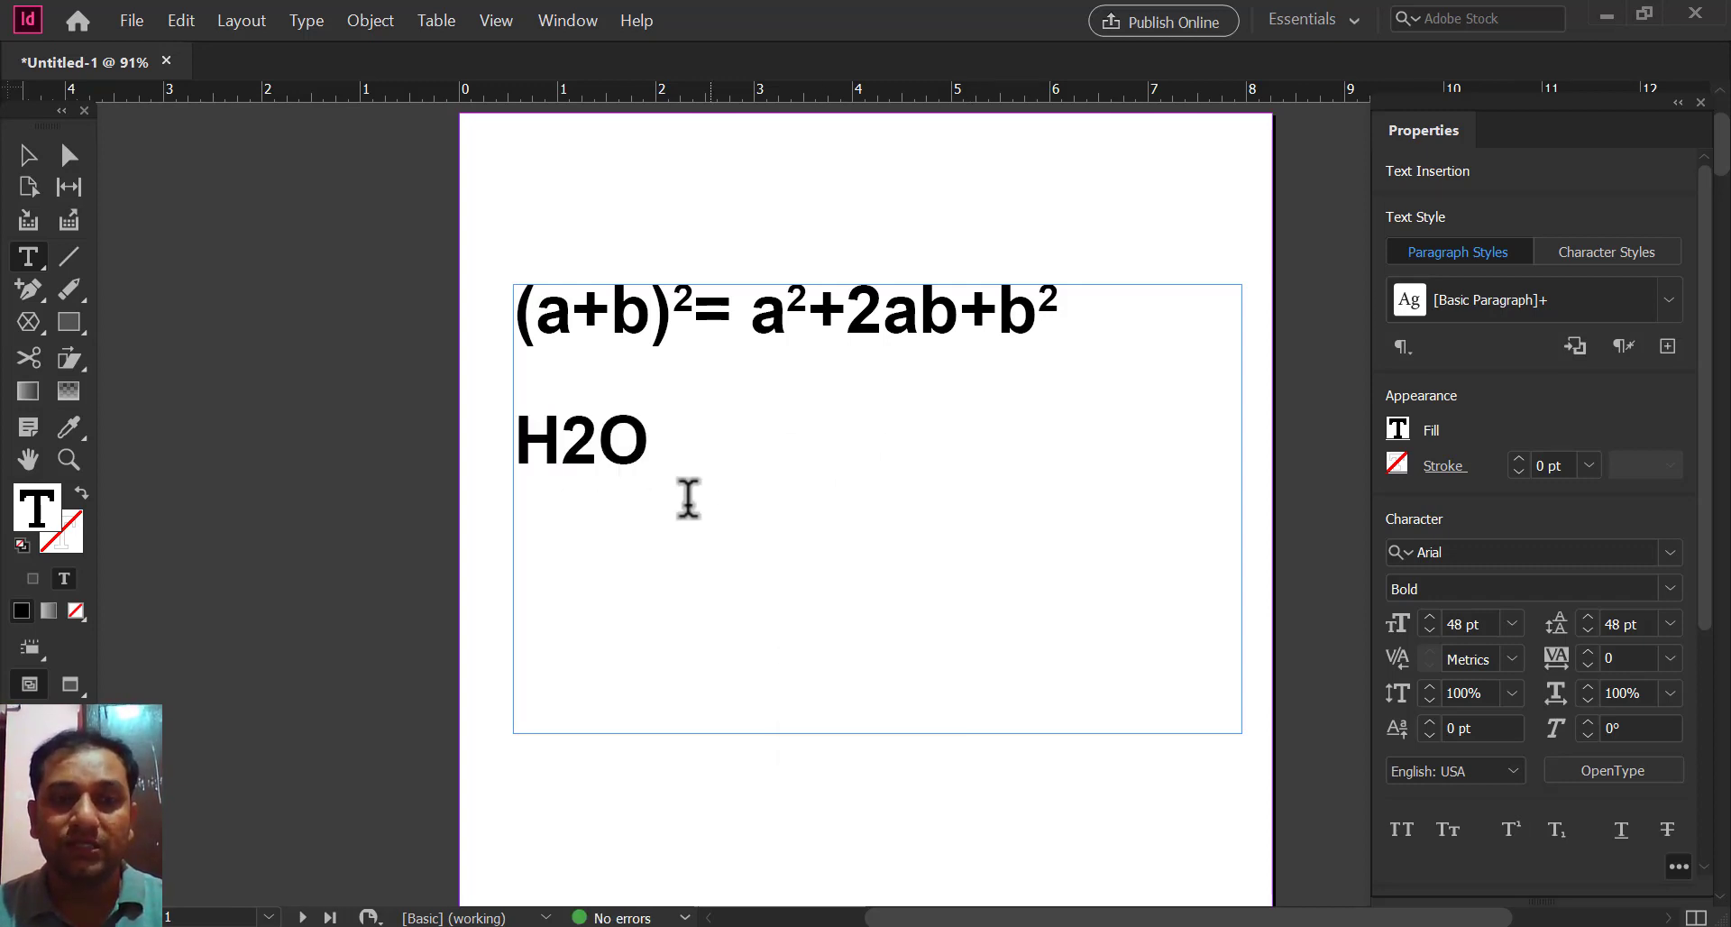
Step: Format the 2 in "H2O" as subscript
left_click_drag(562, 442, 598, 442)
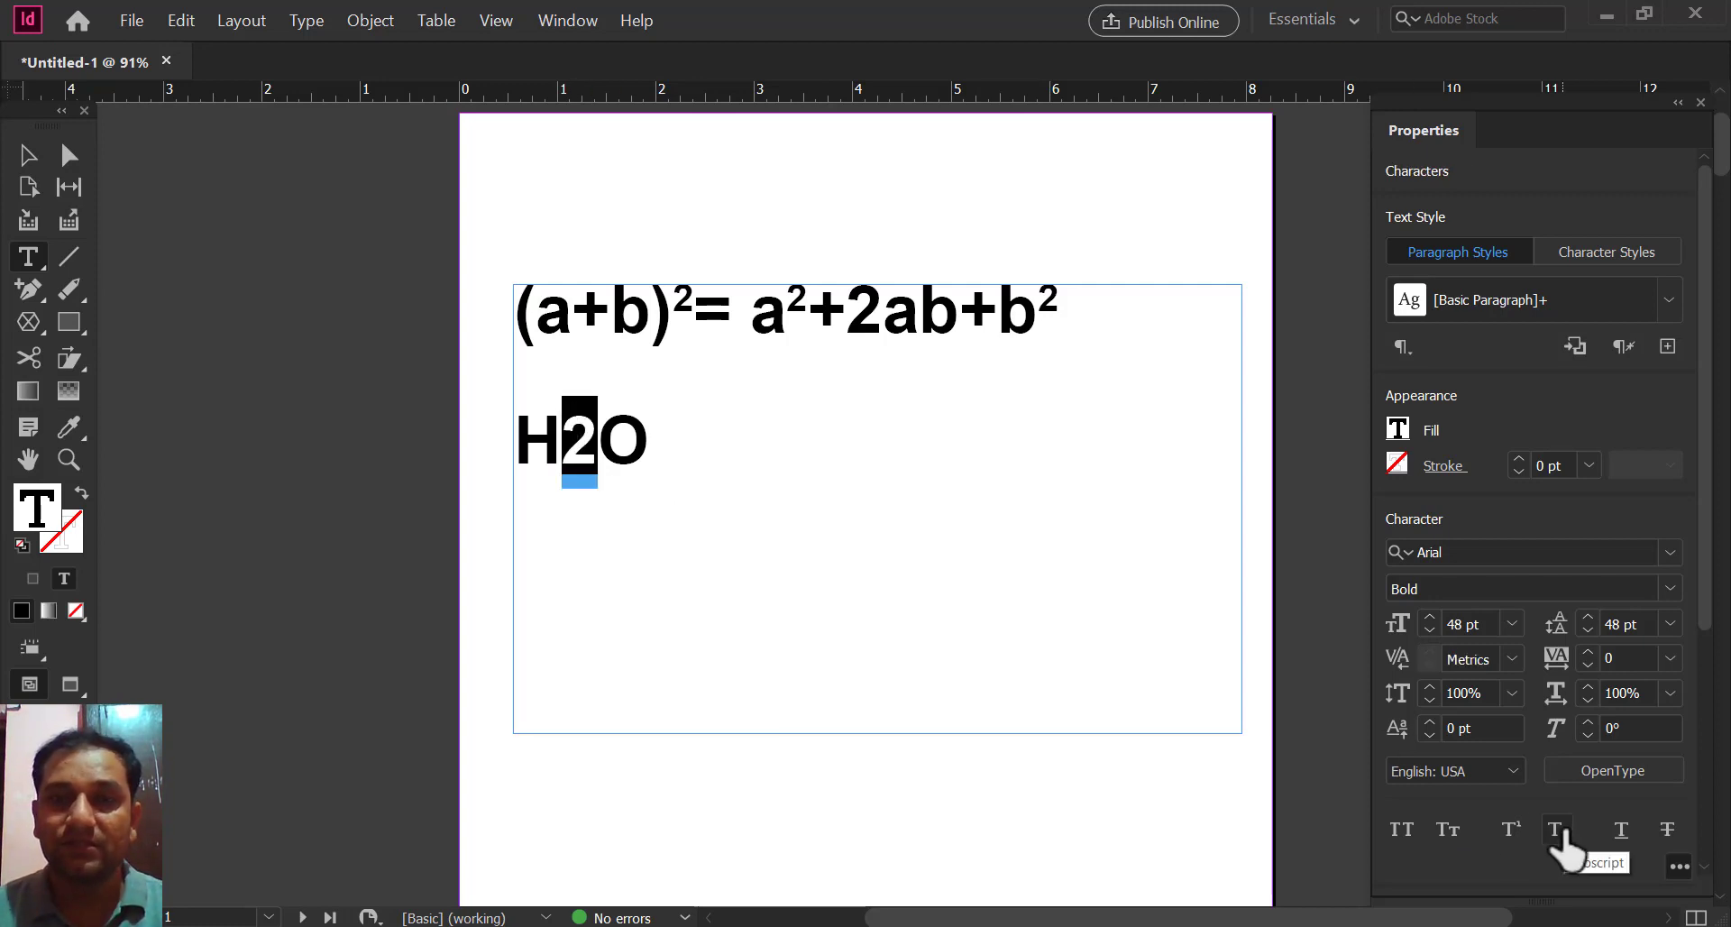
left_click(1560, 830)
left_click(843, 487)
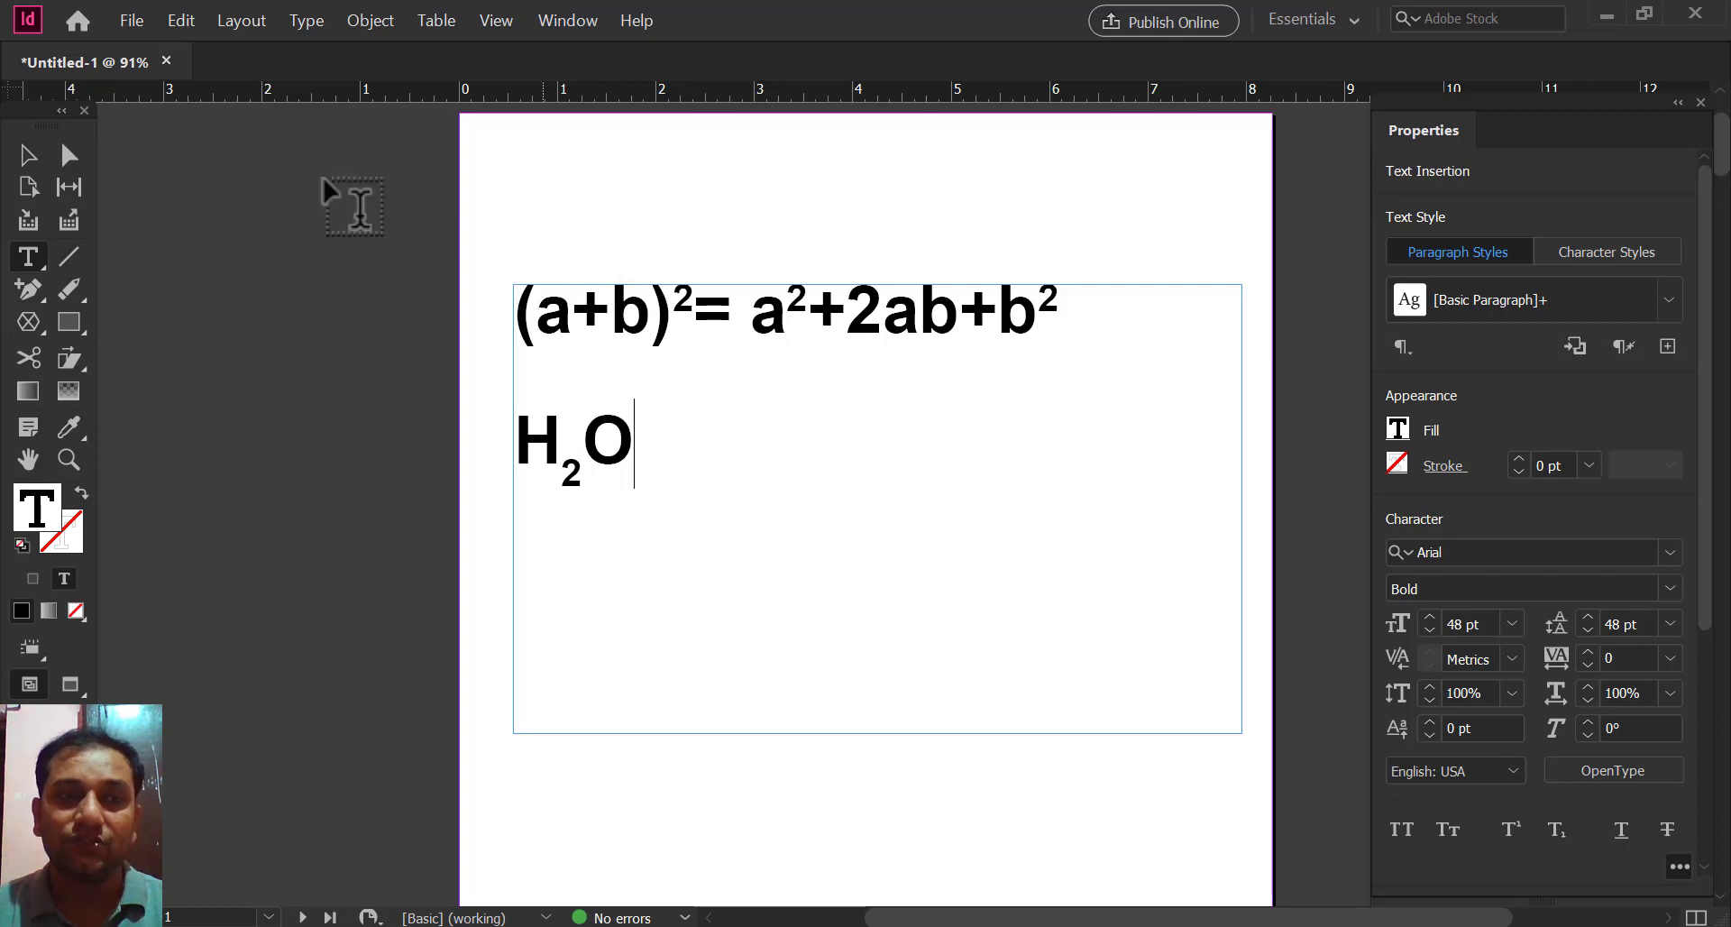
Step: Delete the text frame containing the formula and "H2O" from the page
left_click(28, 156)
scroll(1082, 721, "down", 2)
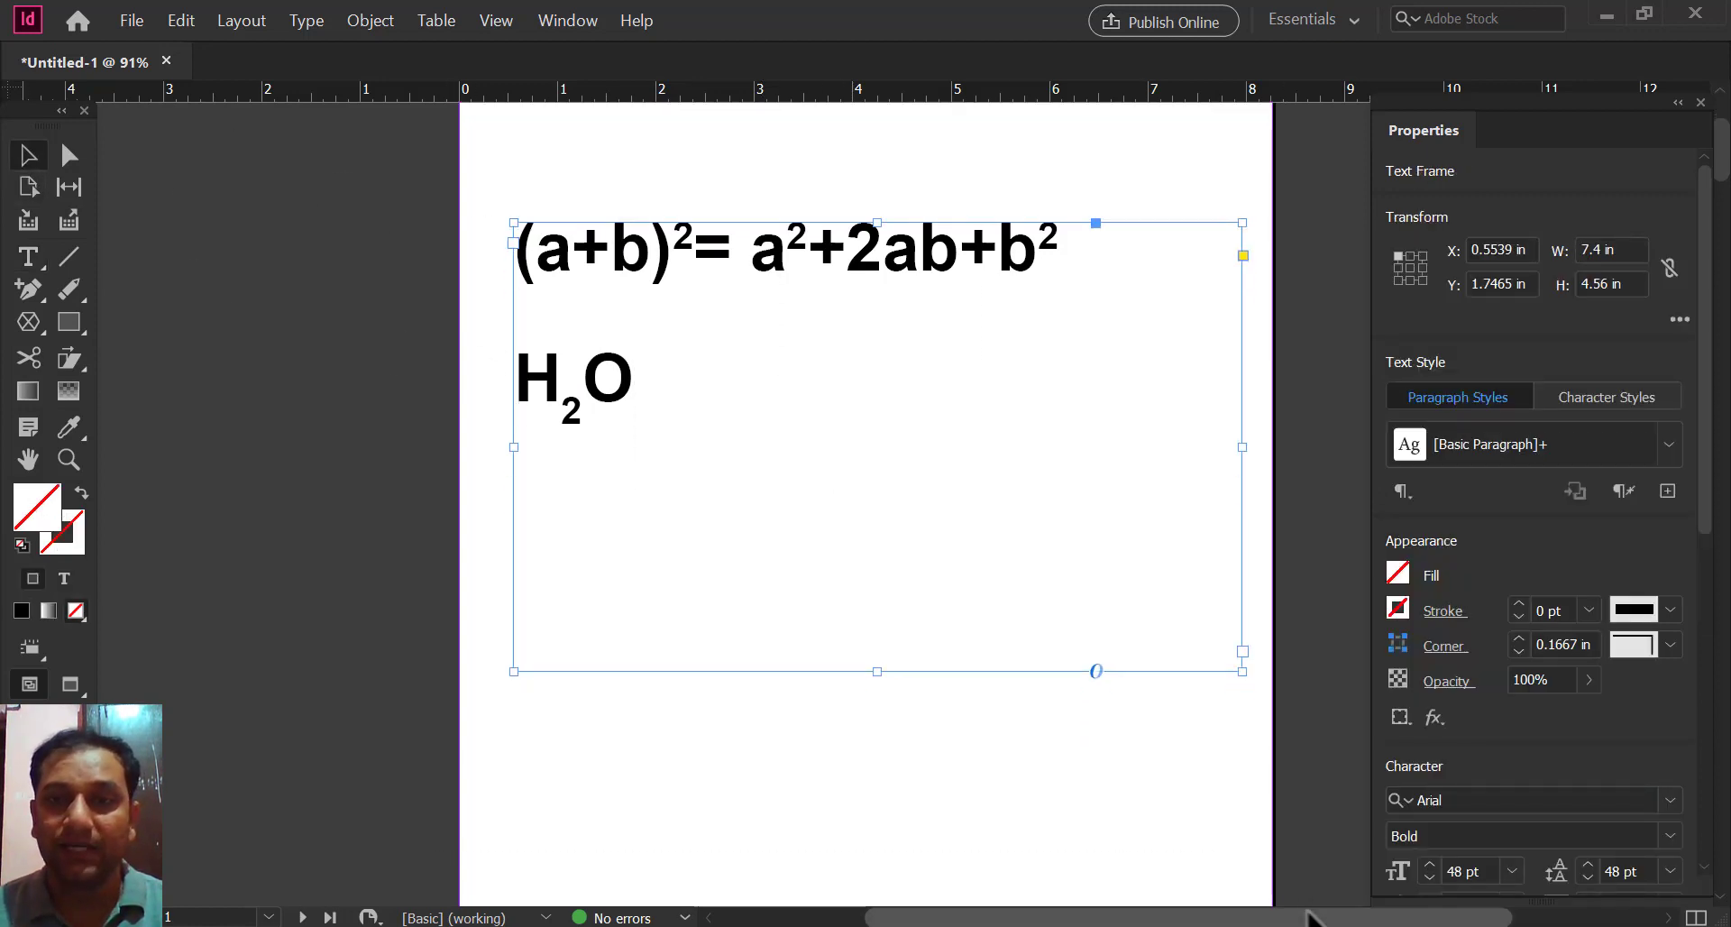
key("Delete")
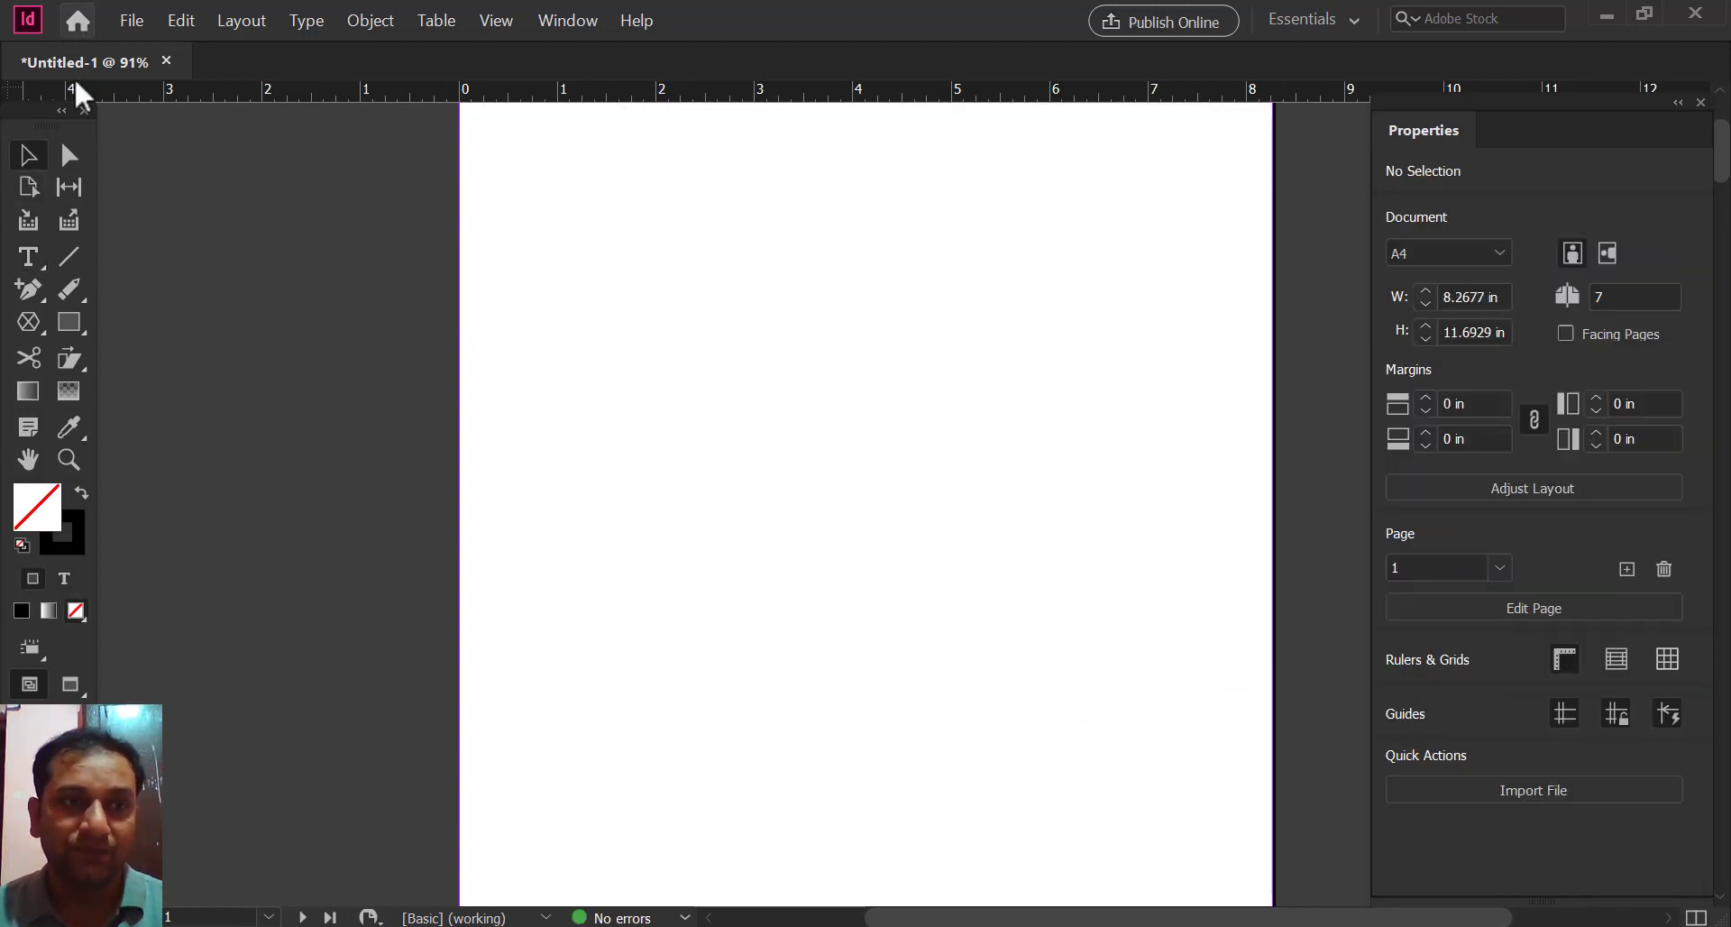
Step: Draw a text frame about 5.16 by 2.96 in on the upper part of the page and enter "COMPUTER"
left_click(27, 257)
left_click_drag(593, 216, 1101, 506)
type("COMPUTER")
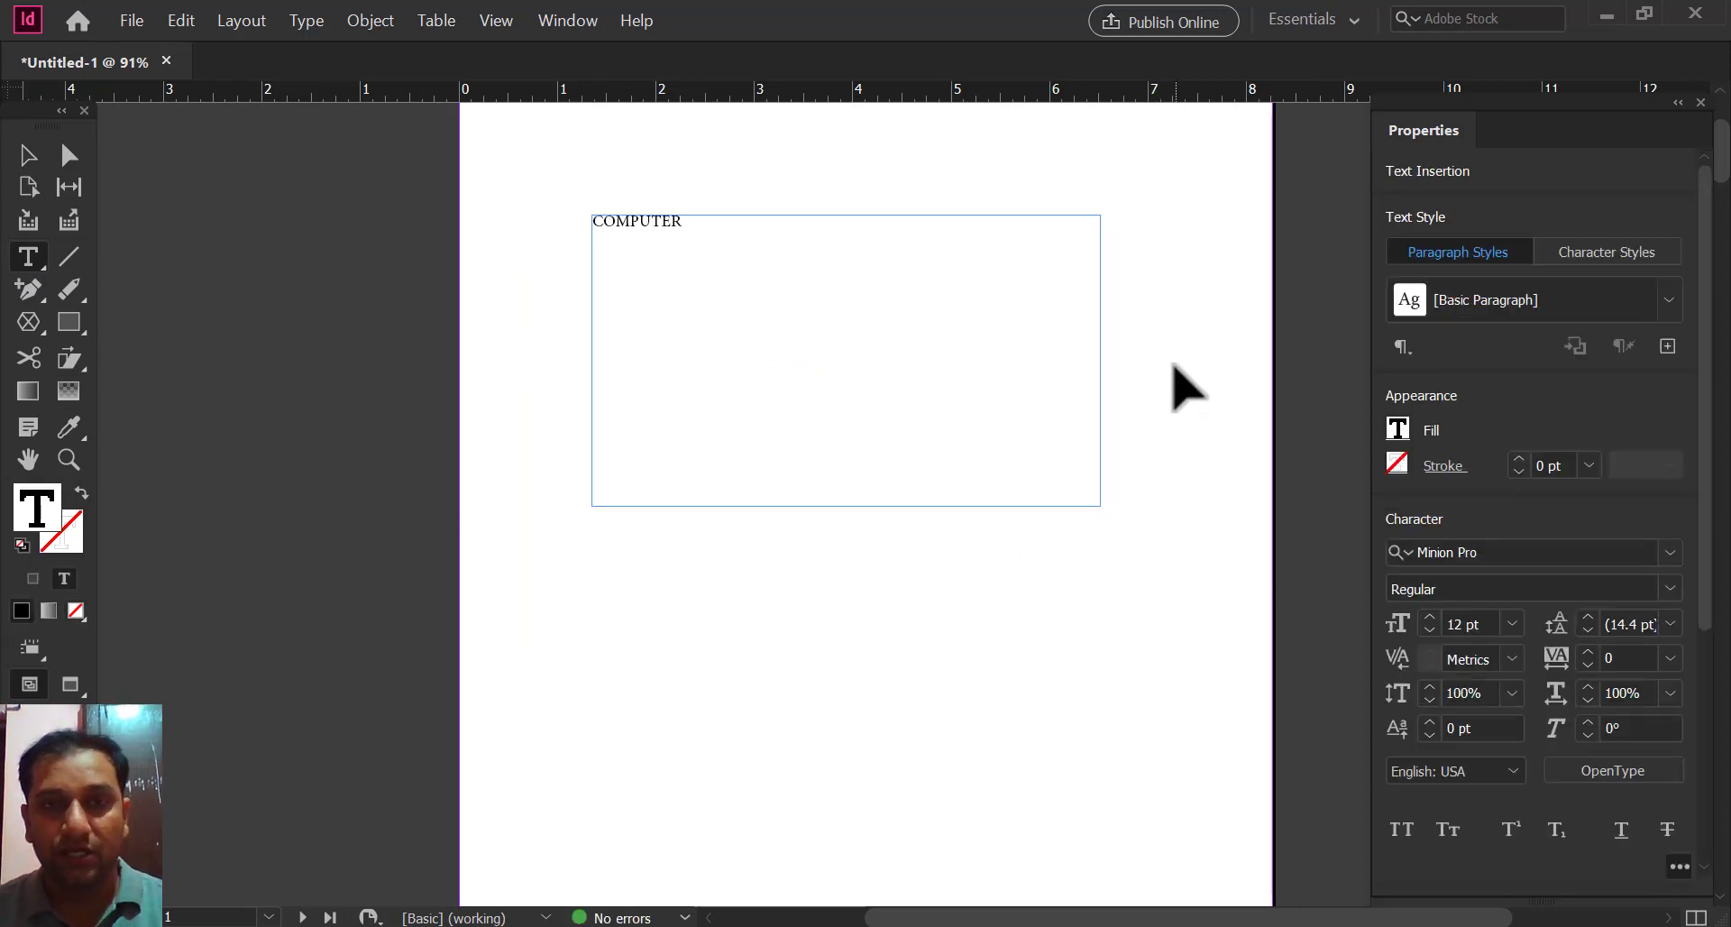
Step: Set the word COMPUTER in 48 pt Arial Rounded MT Bold
key("ctrl+a")
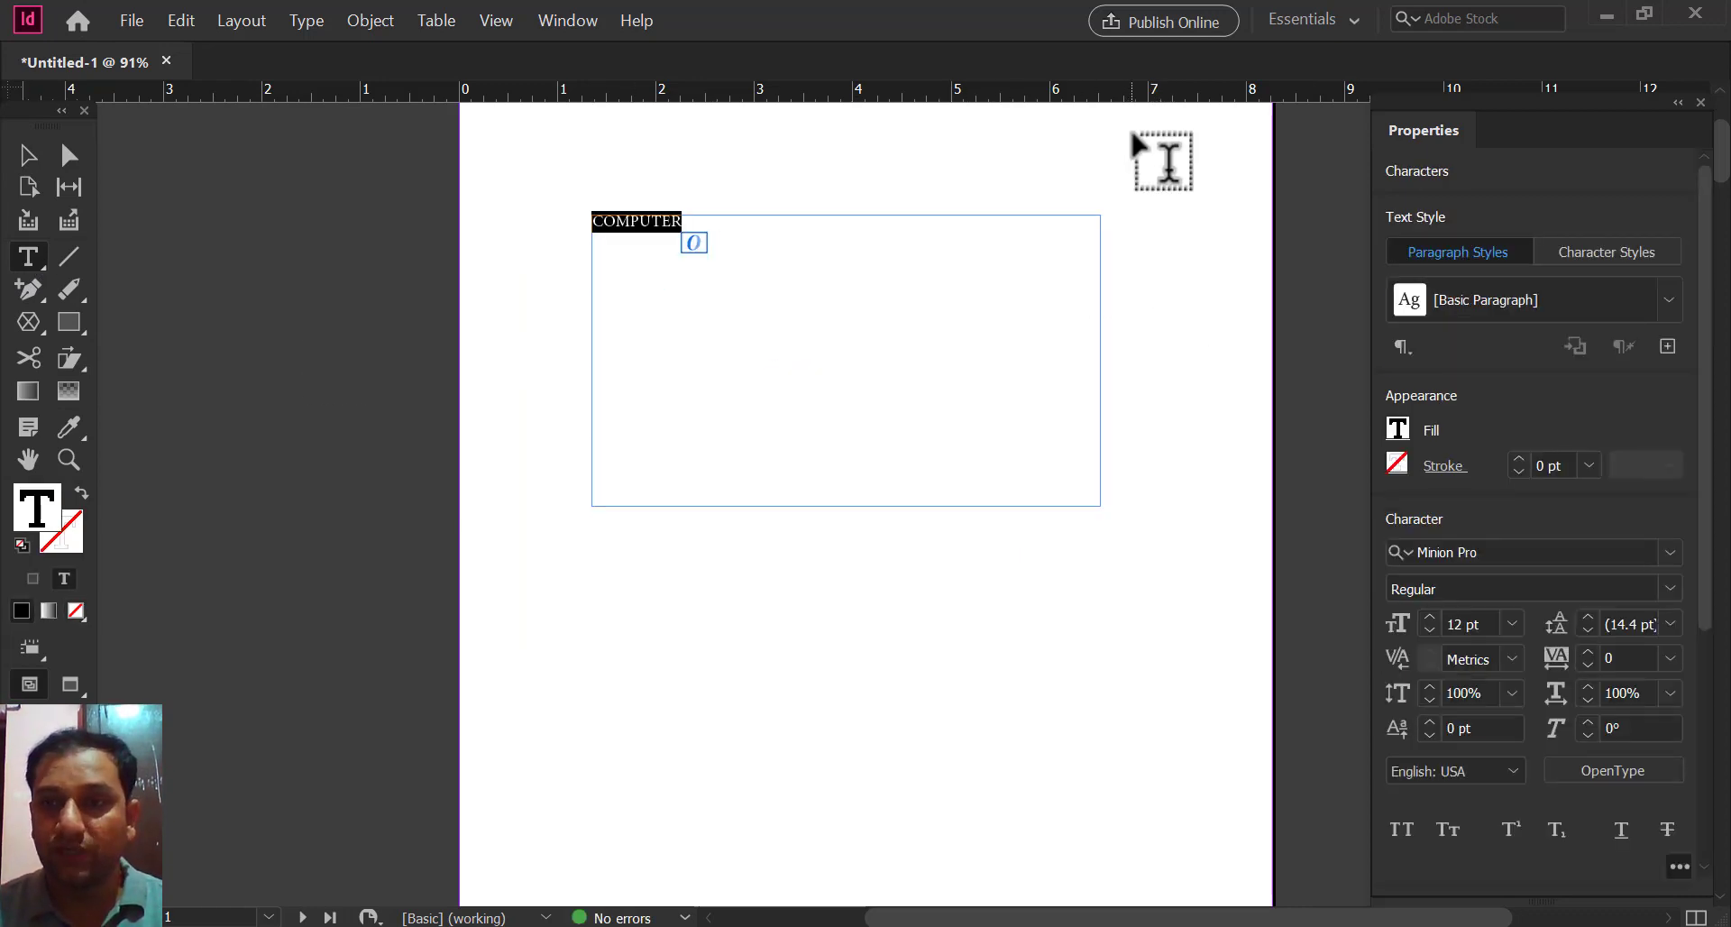
left_click(1513, 622)
left_click(1507, 548)
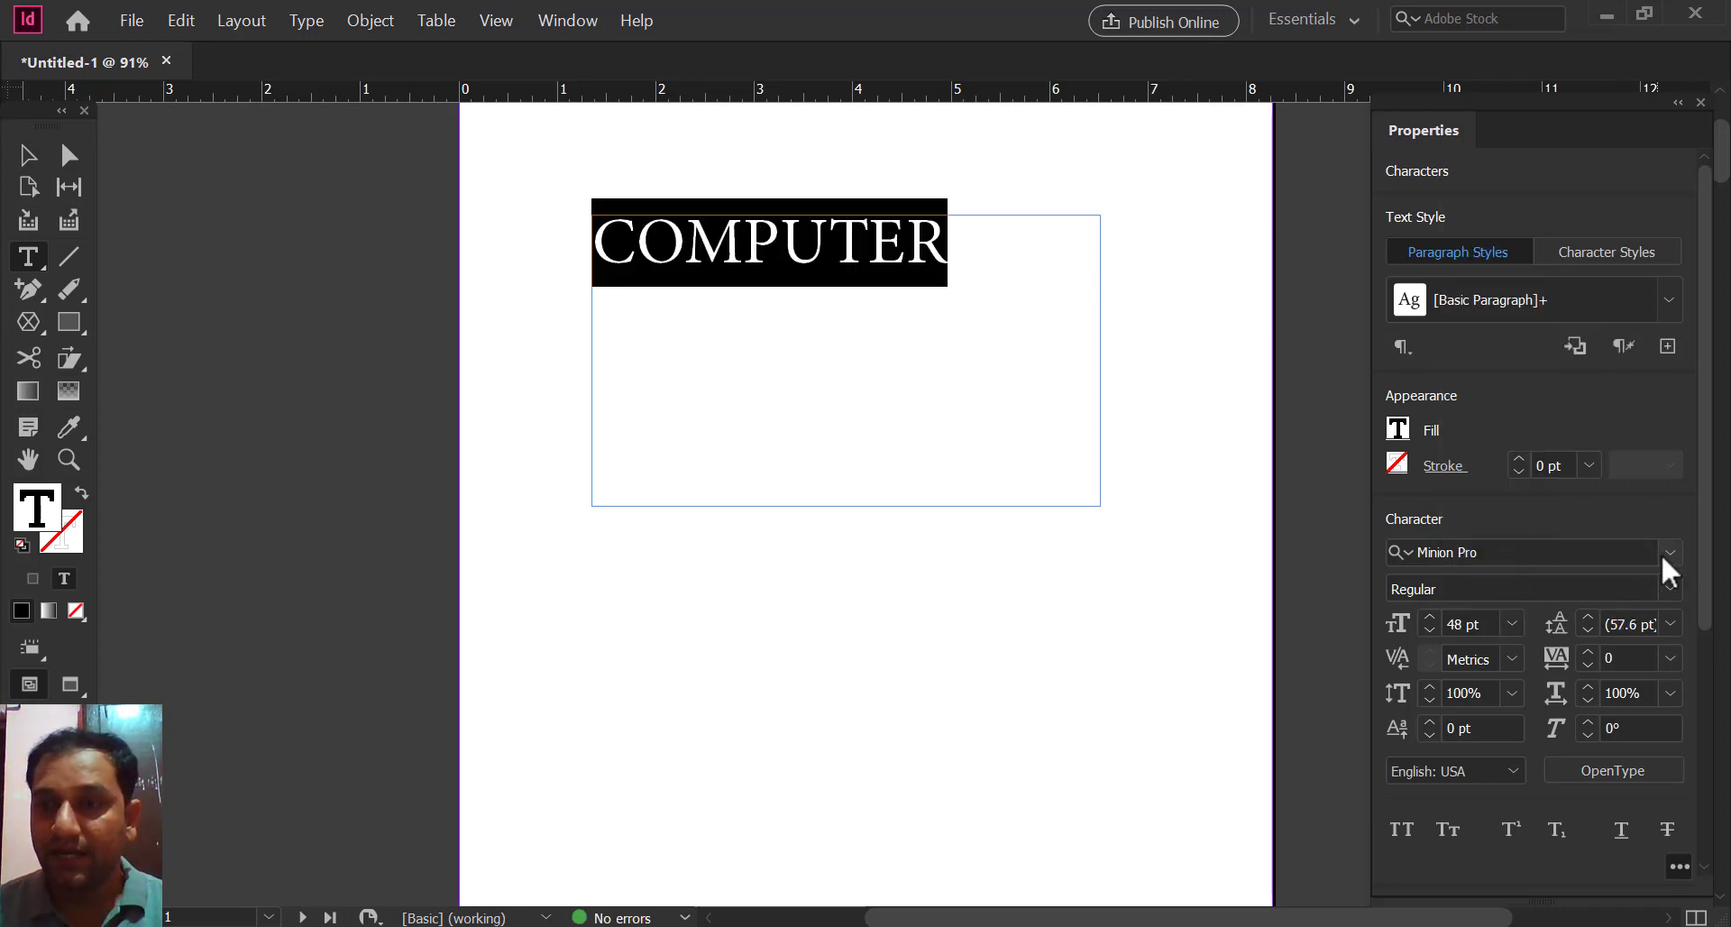
left_click(1664, 552)
left_click(1479, 390)
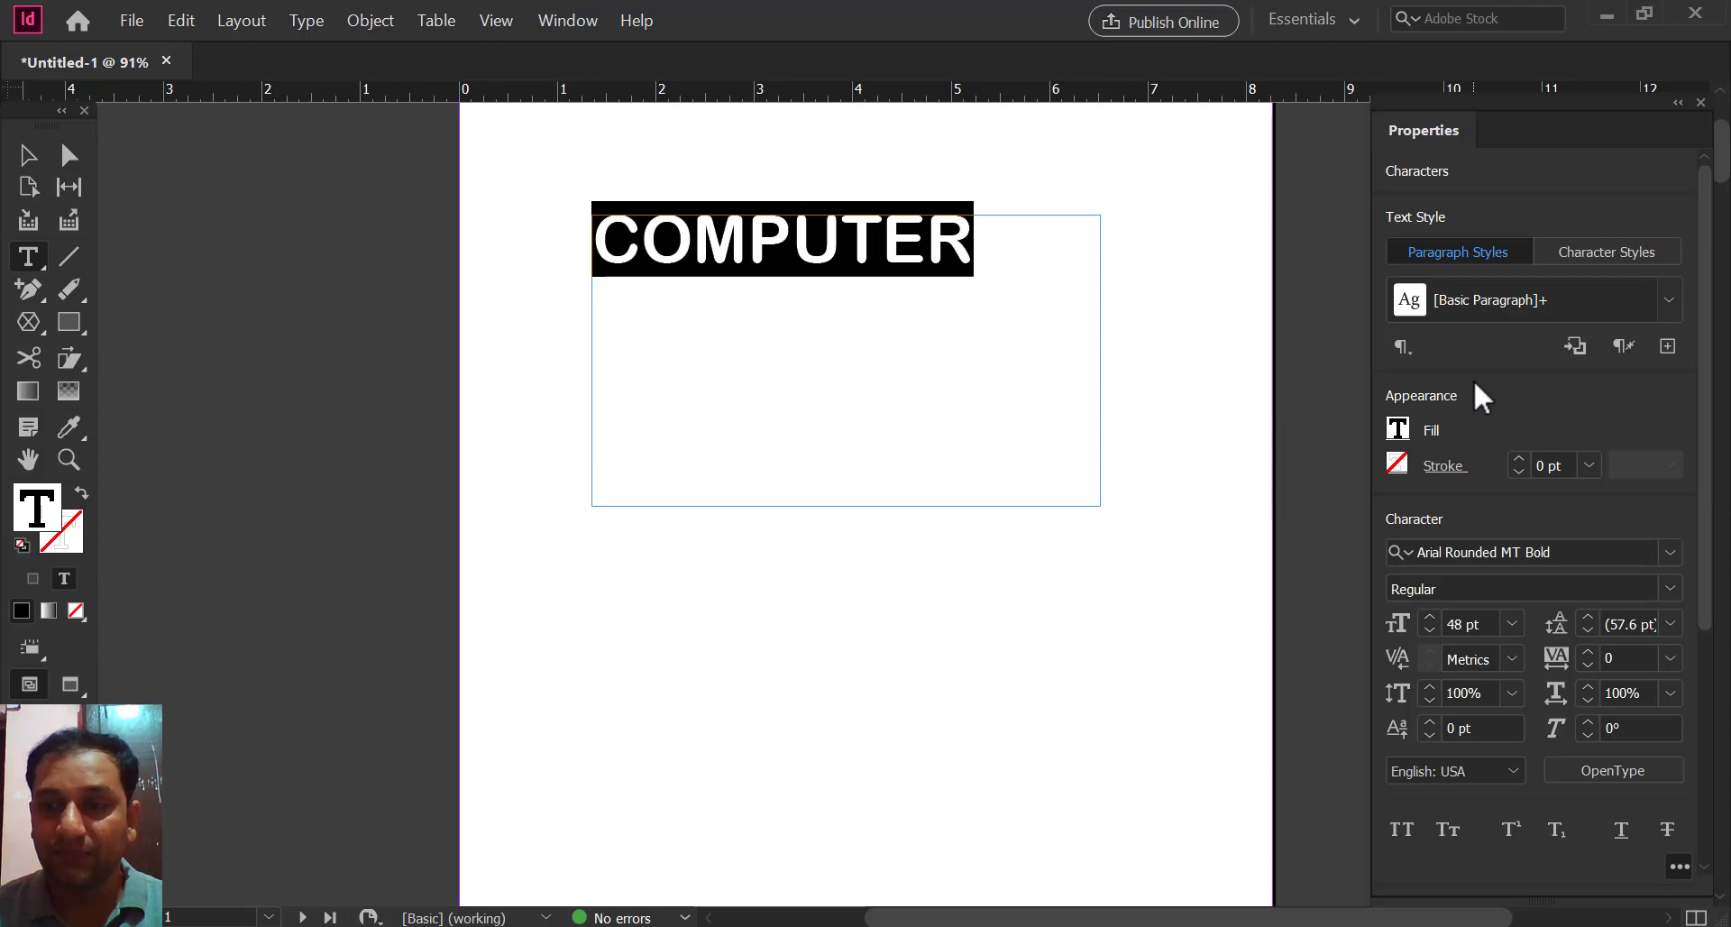
Step: Underline the word COMPUTER, and remove the underline again
left_click(1620, 828)
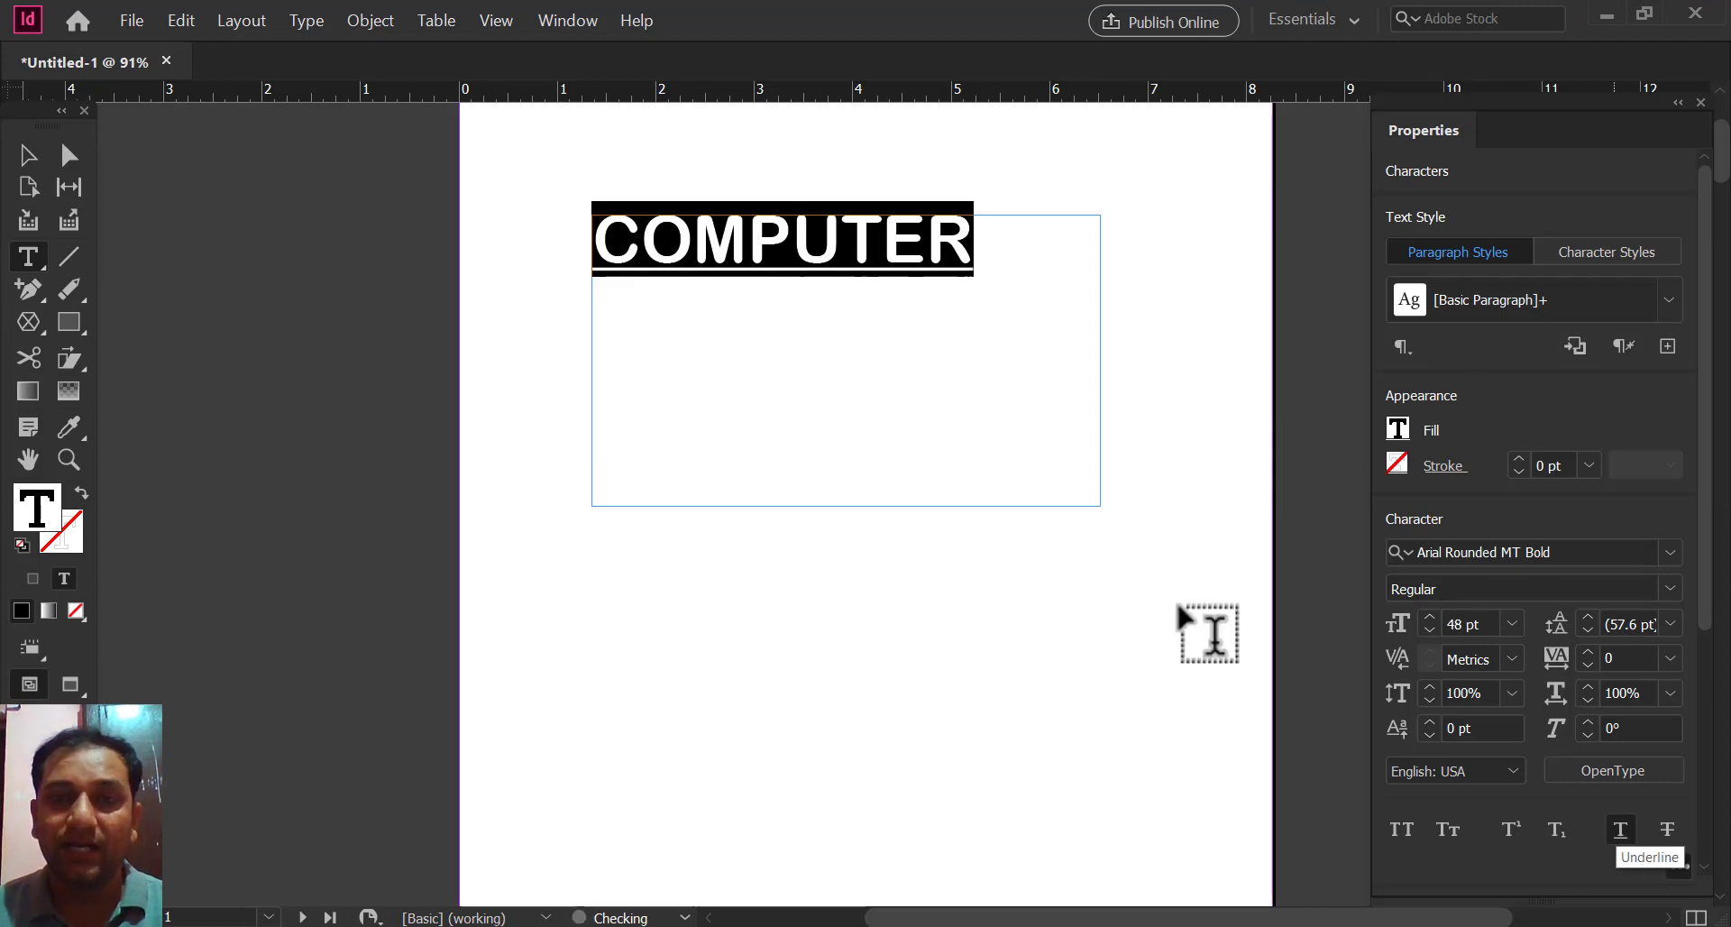
left_click(970, 316)
left_click_drag(982, 242, 568, 235)
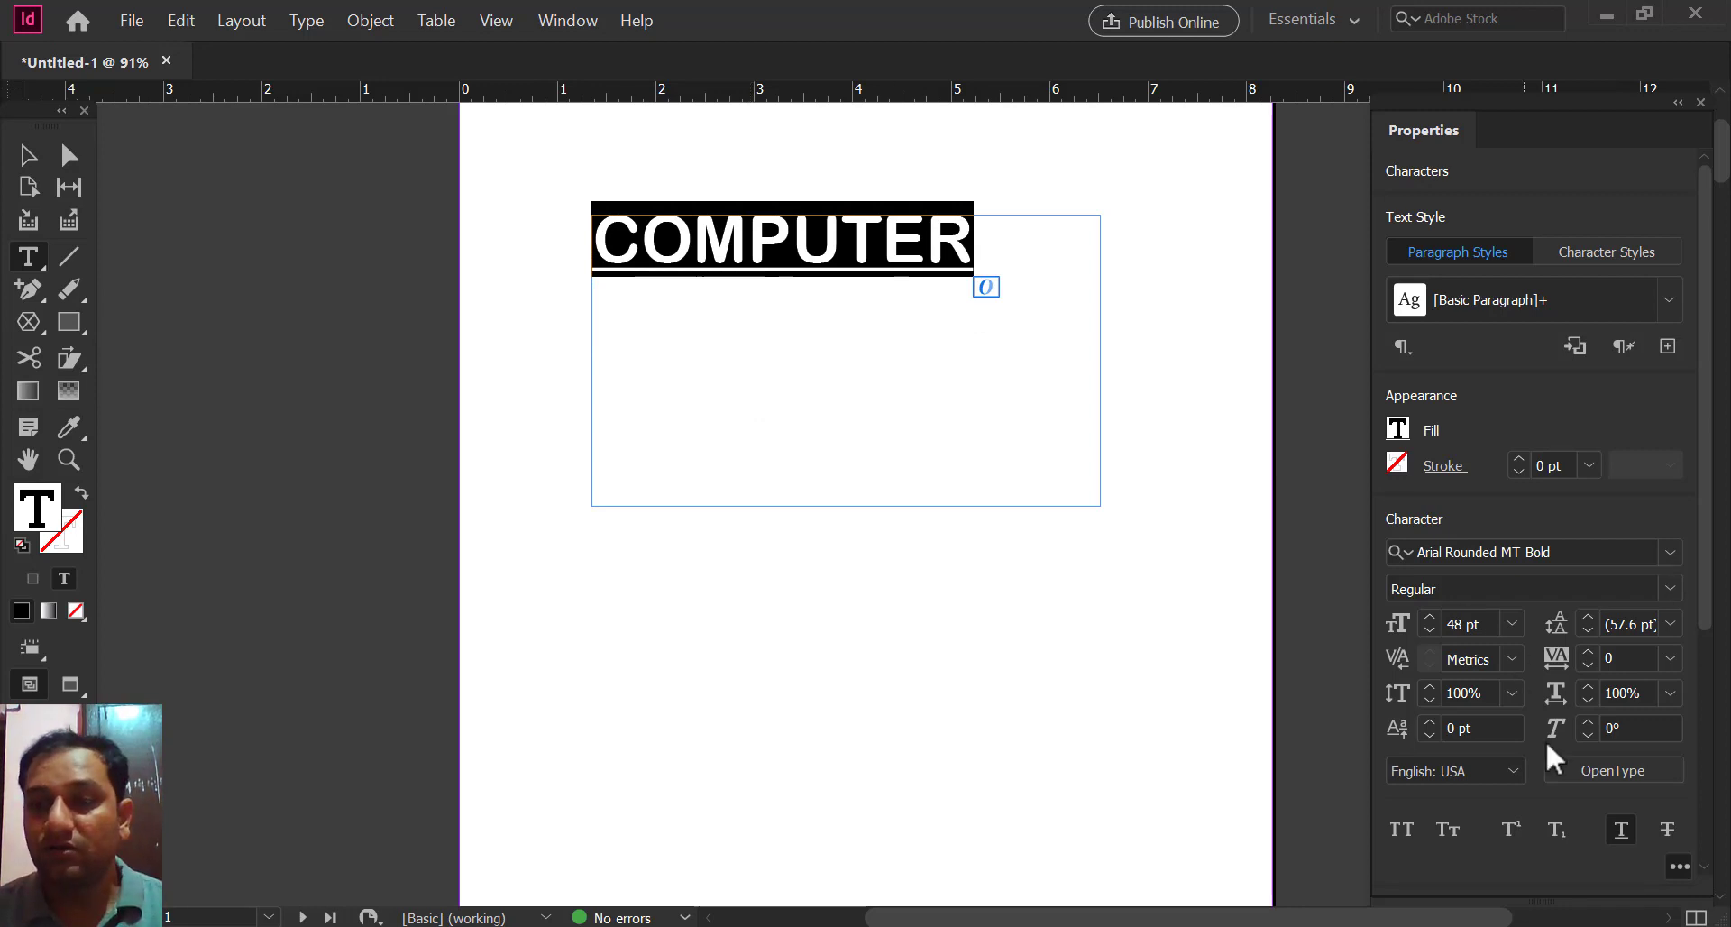
left_click(1625, 828)
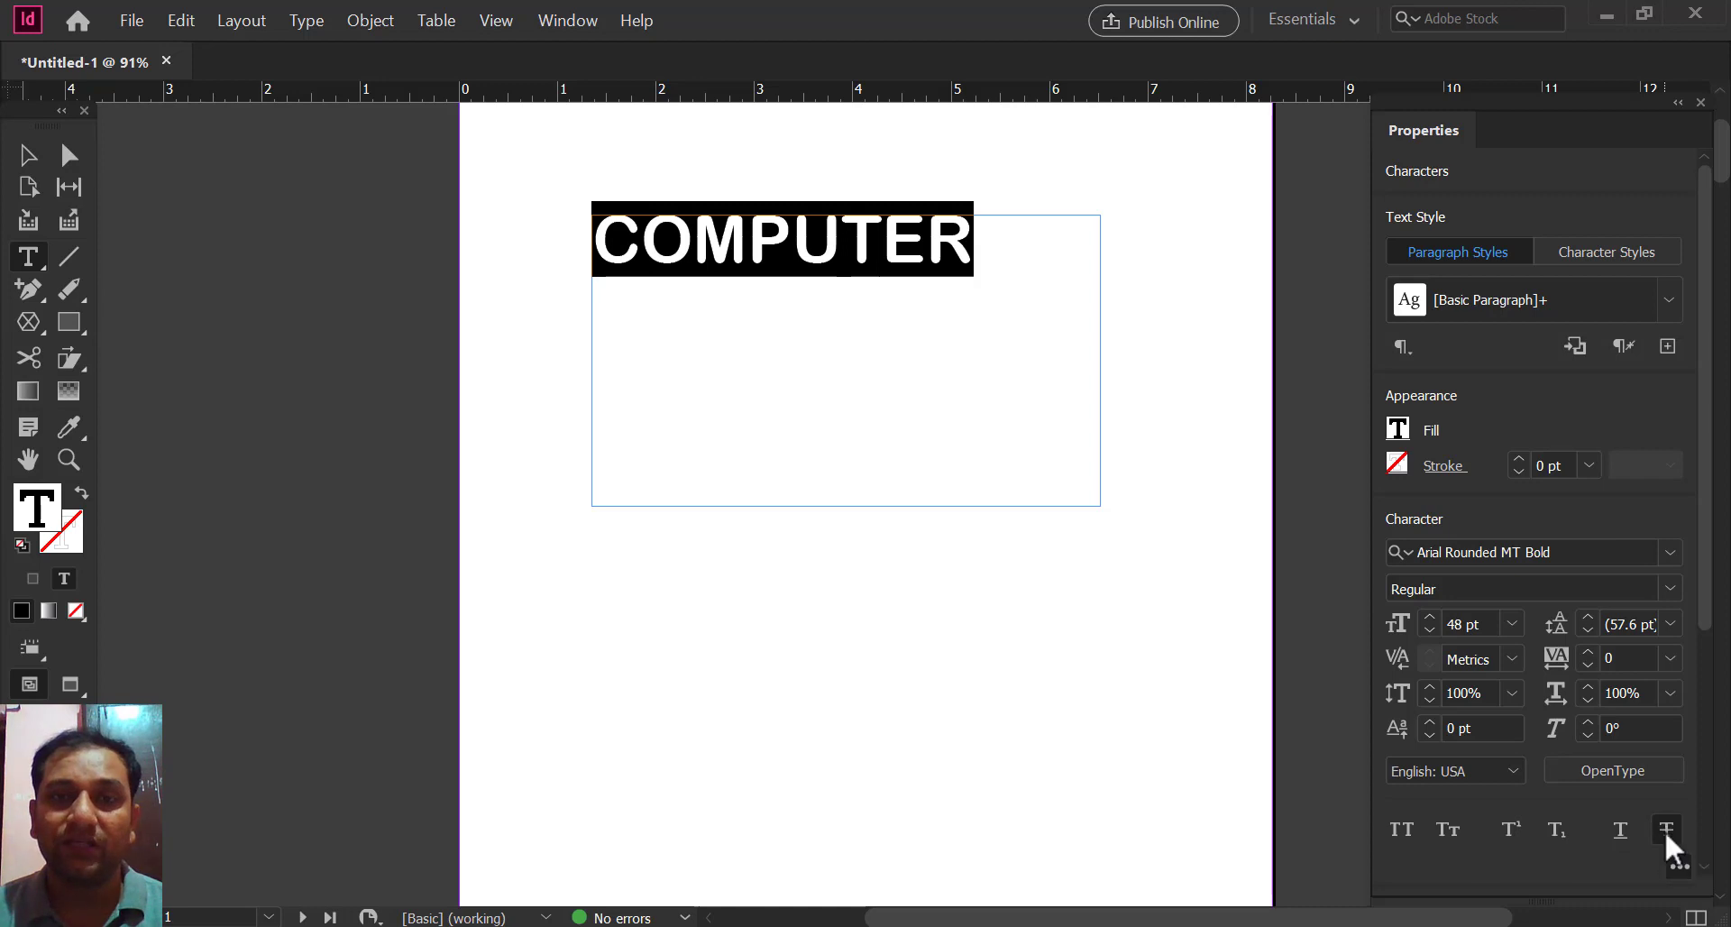
Step: Apply strikethrough to the word COMPUTER, and remove it again
left_click(1665, 830)
left_click(1022, 257)
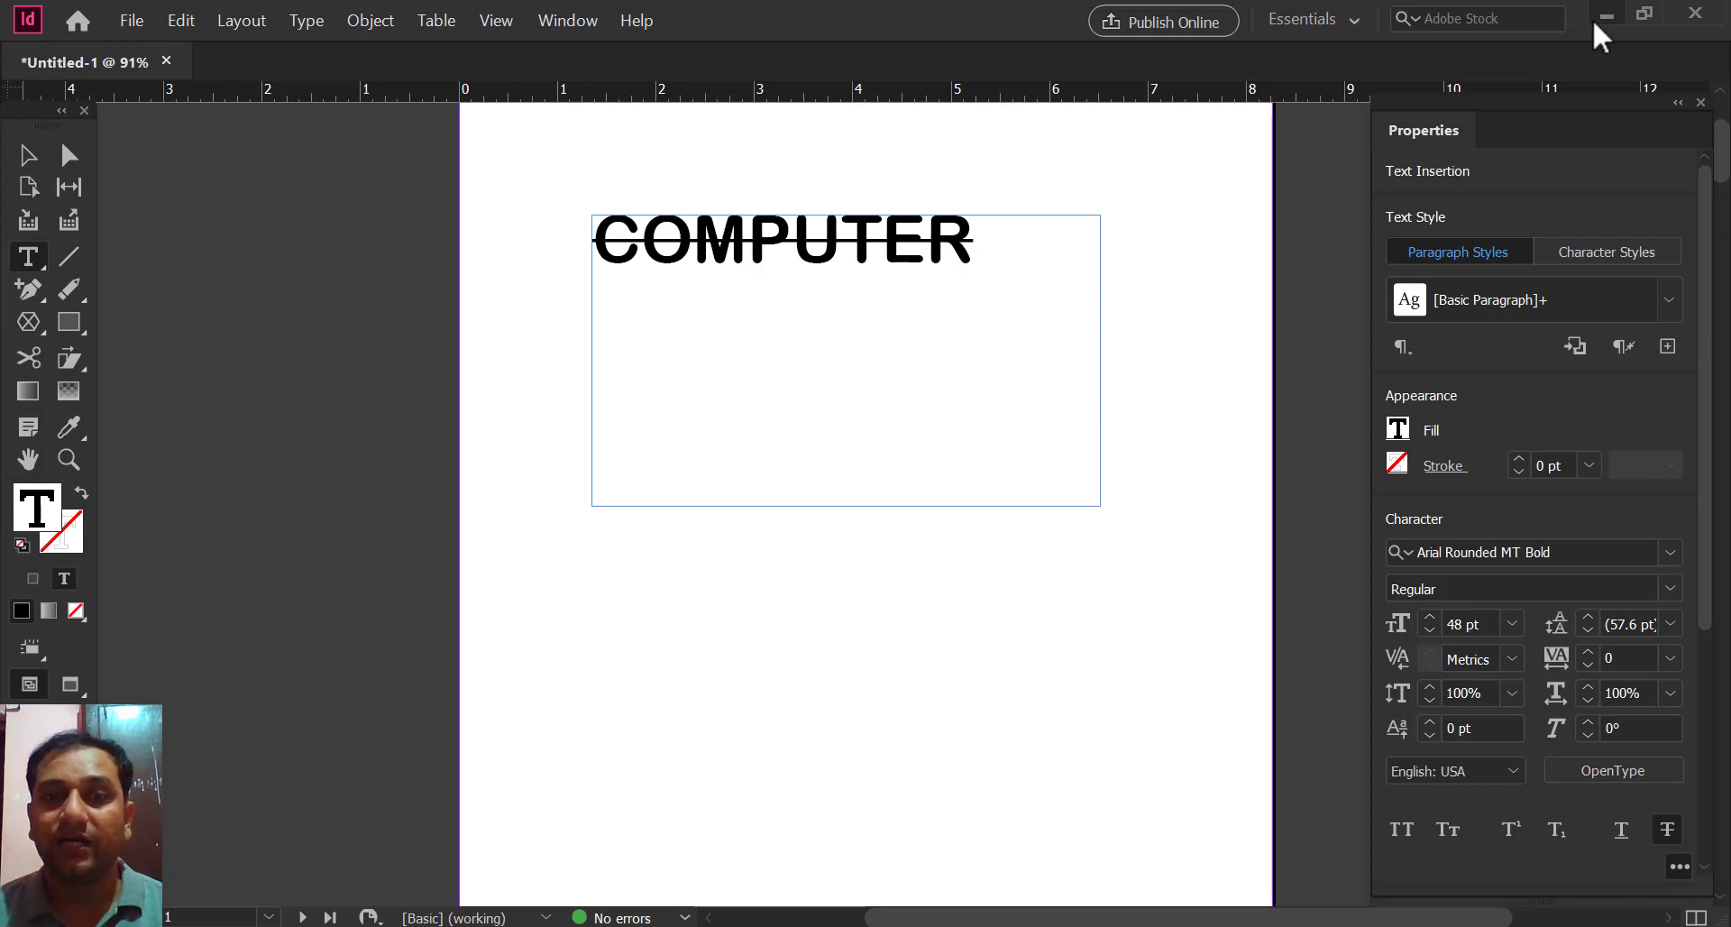
left_click_drag(979, 243, 553, 232)
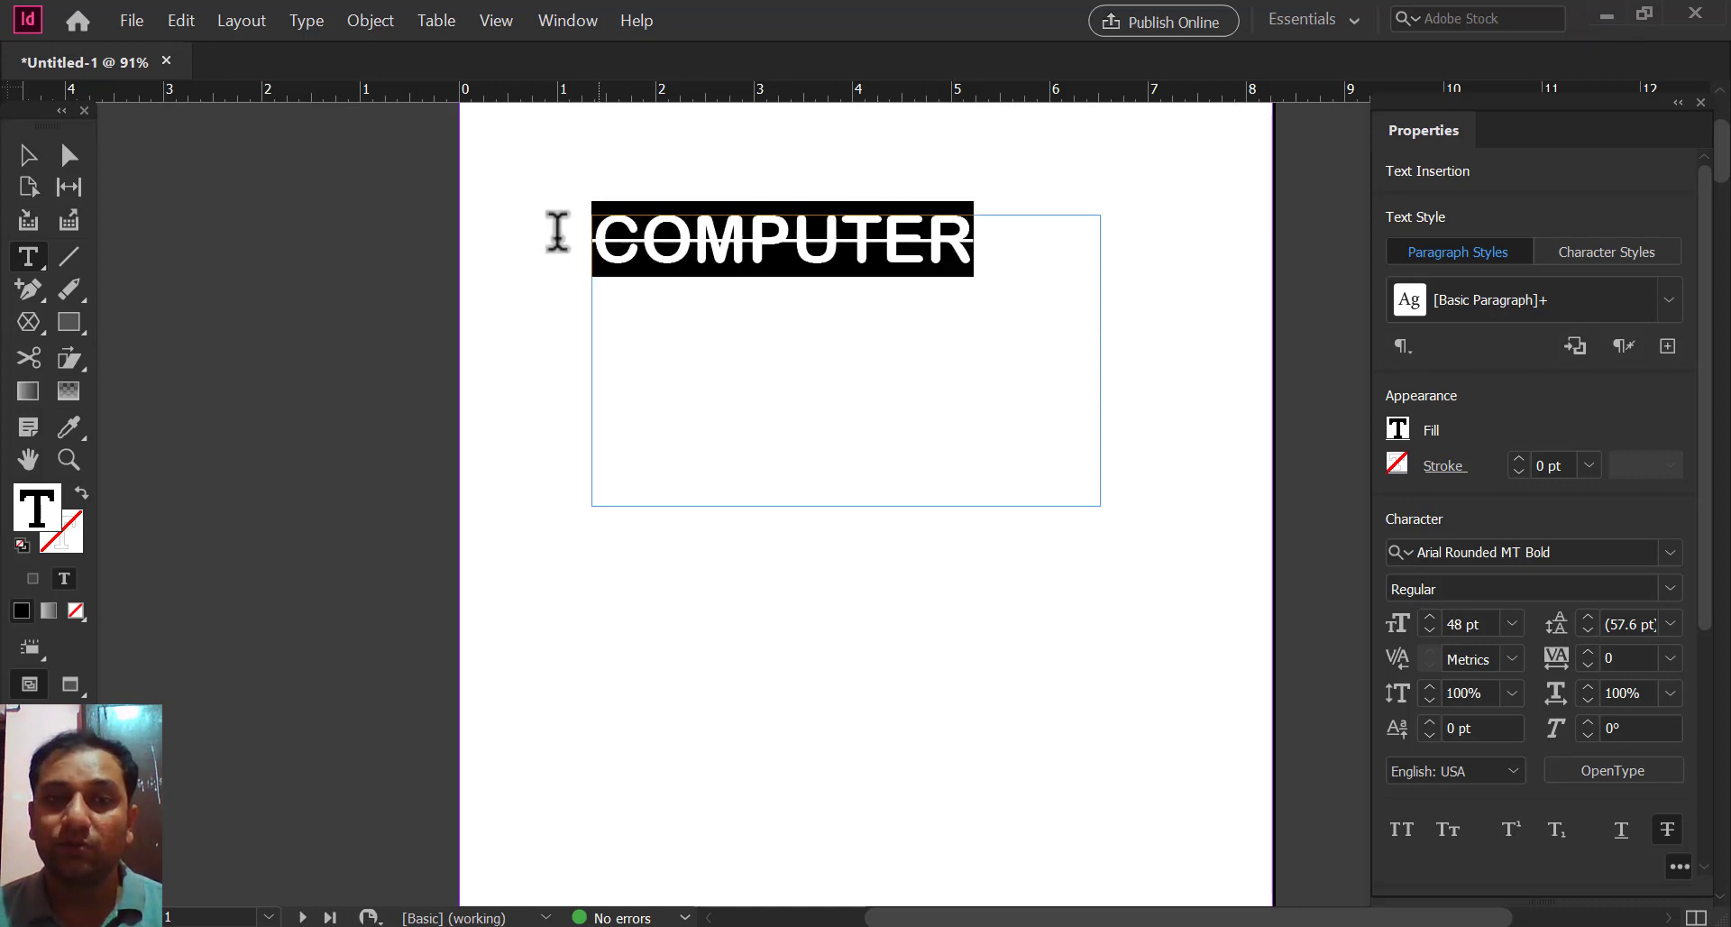
left_click(1667, 829)
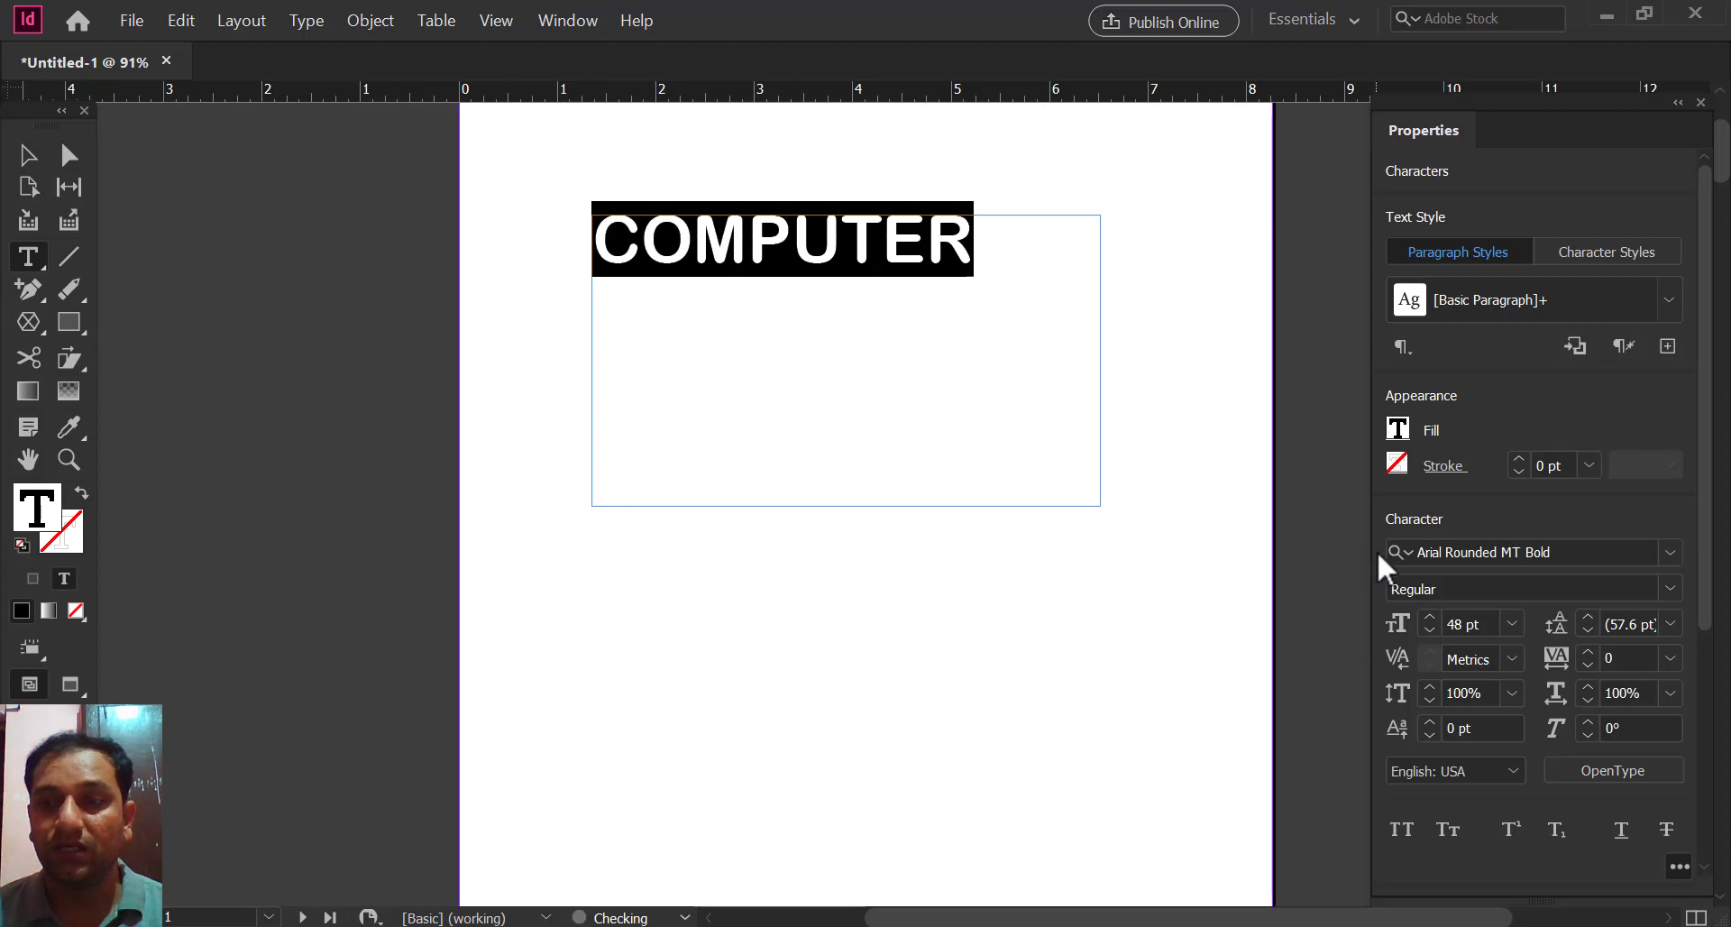
left_click(992, 337)
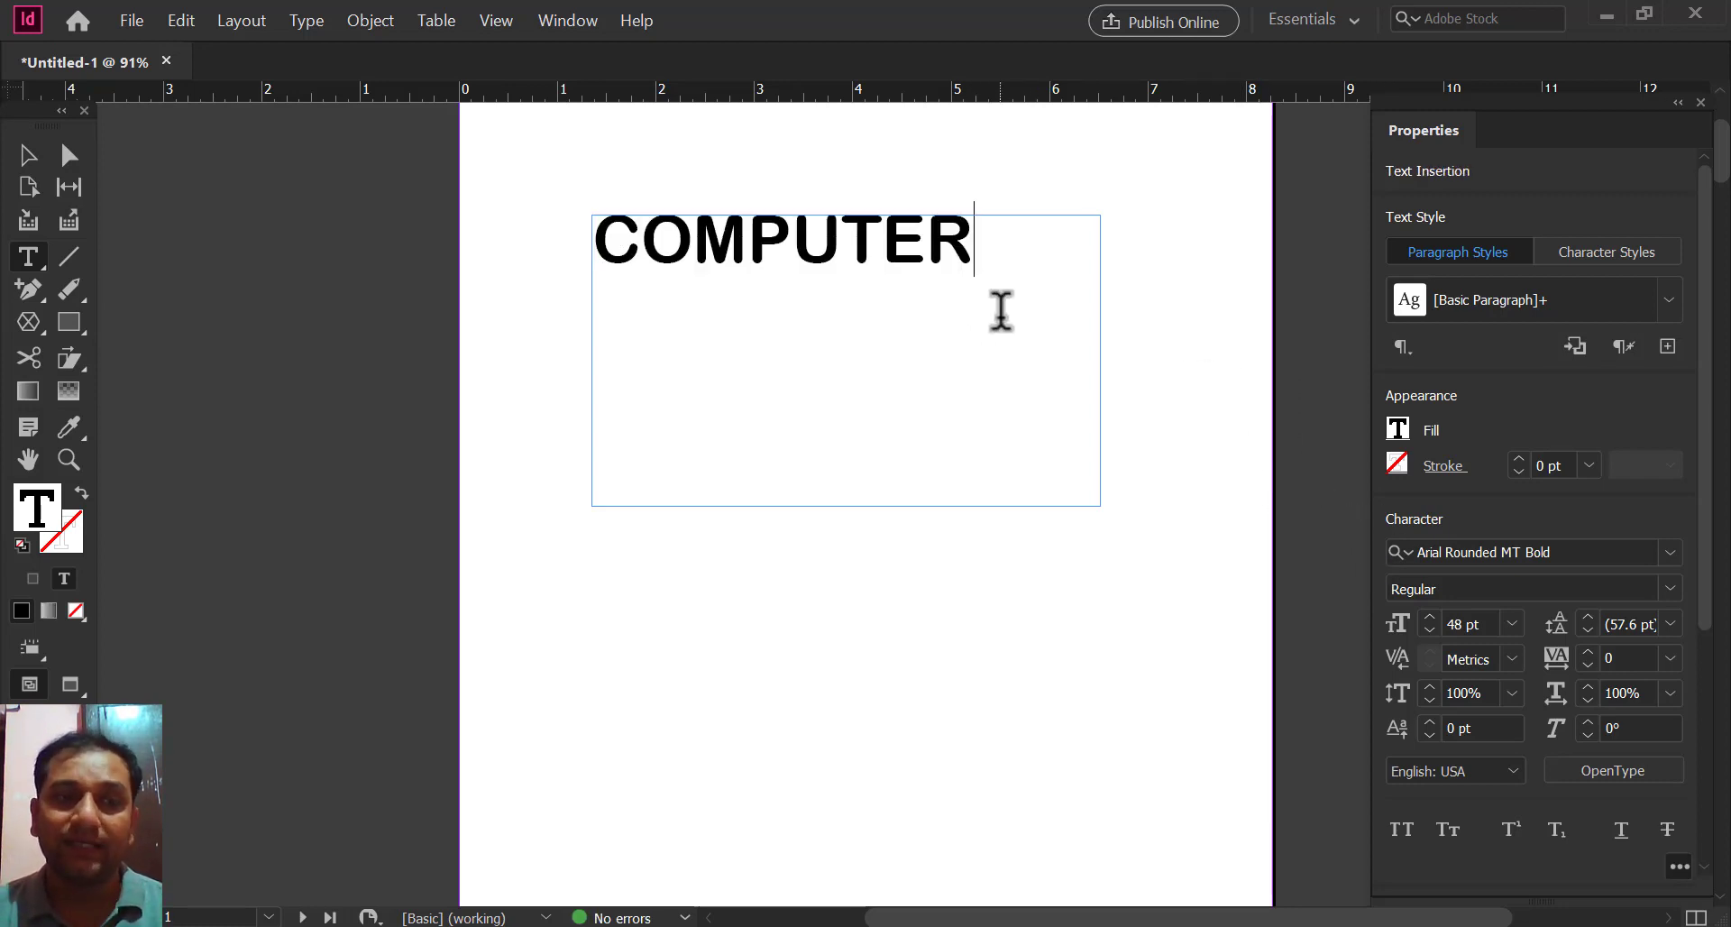
left_click_drag(1001, 263, 573, 248)
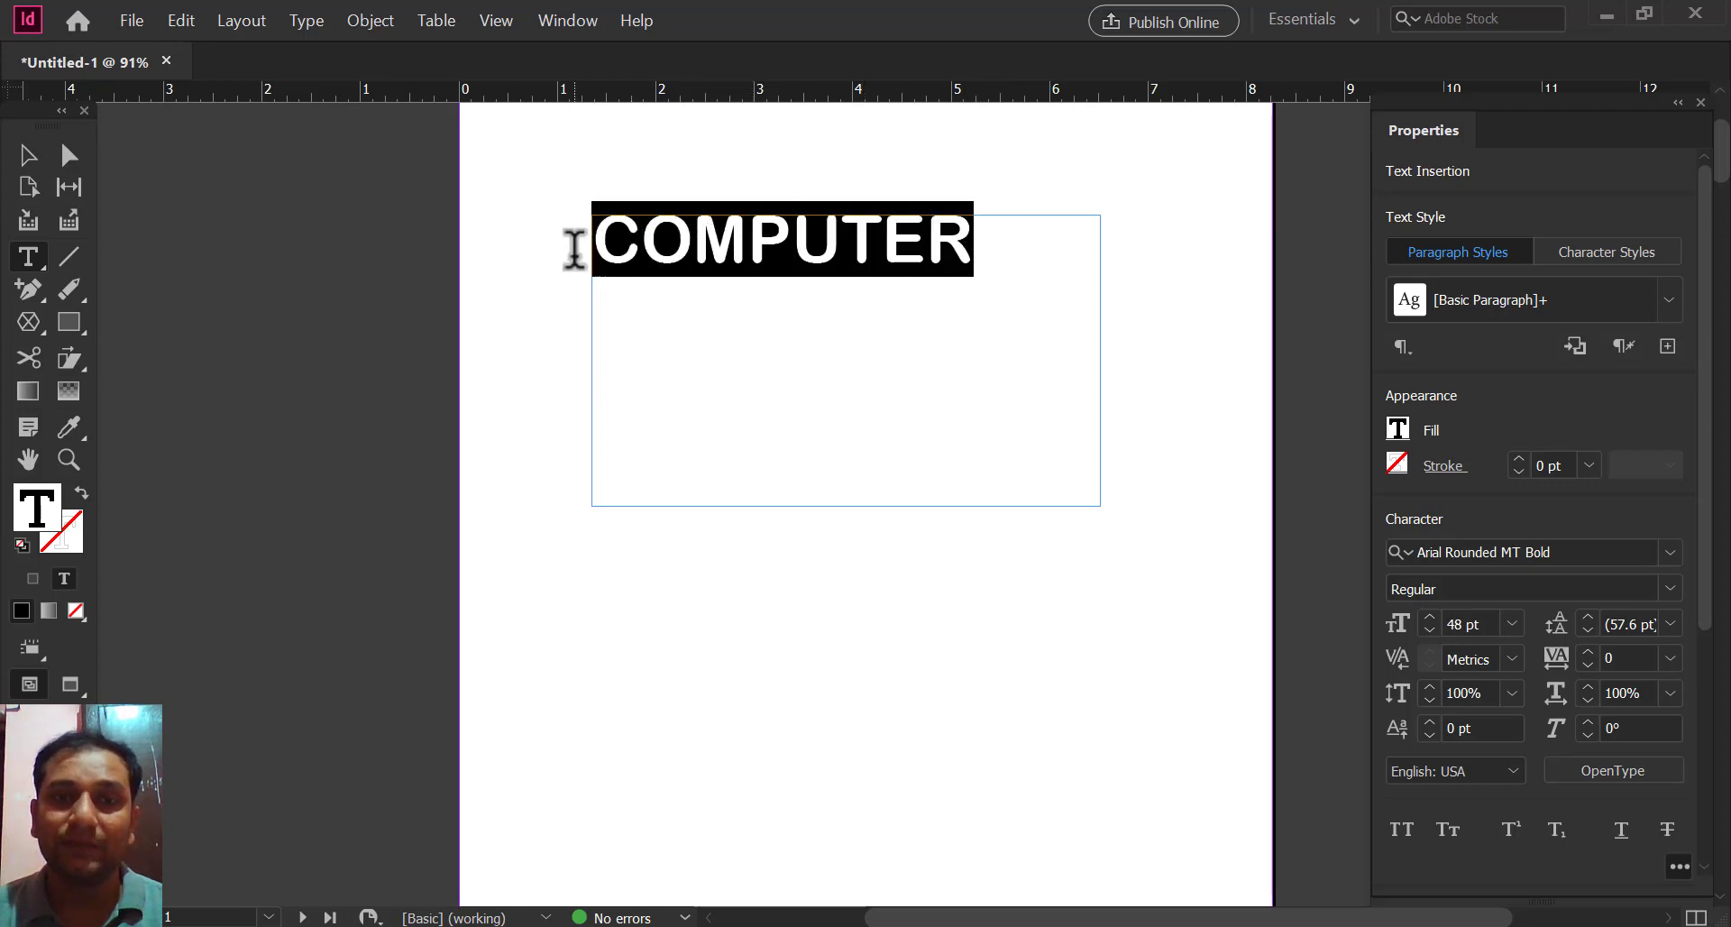
left_click(982, 240)
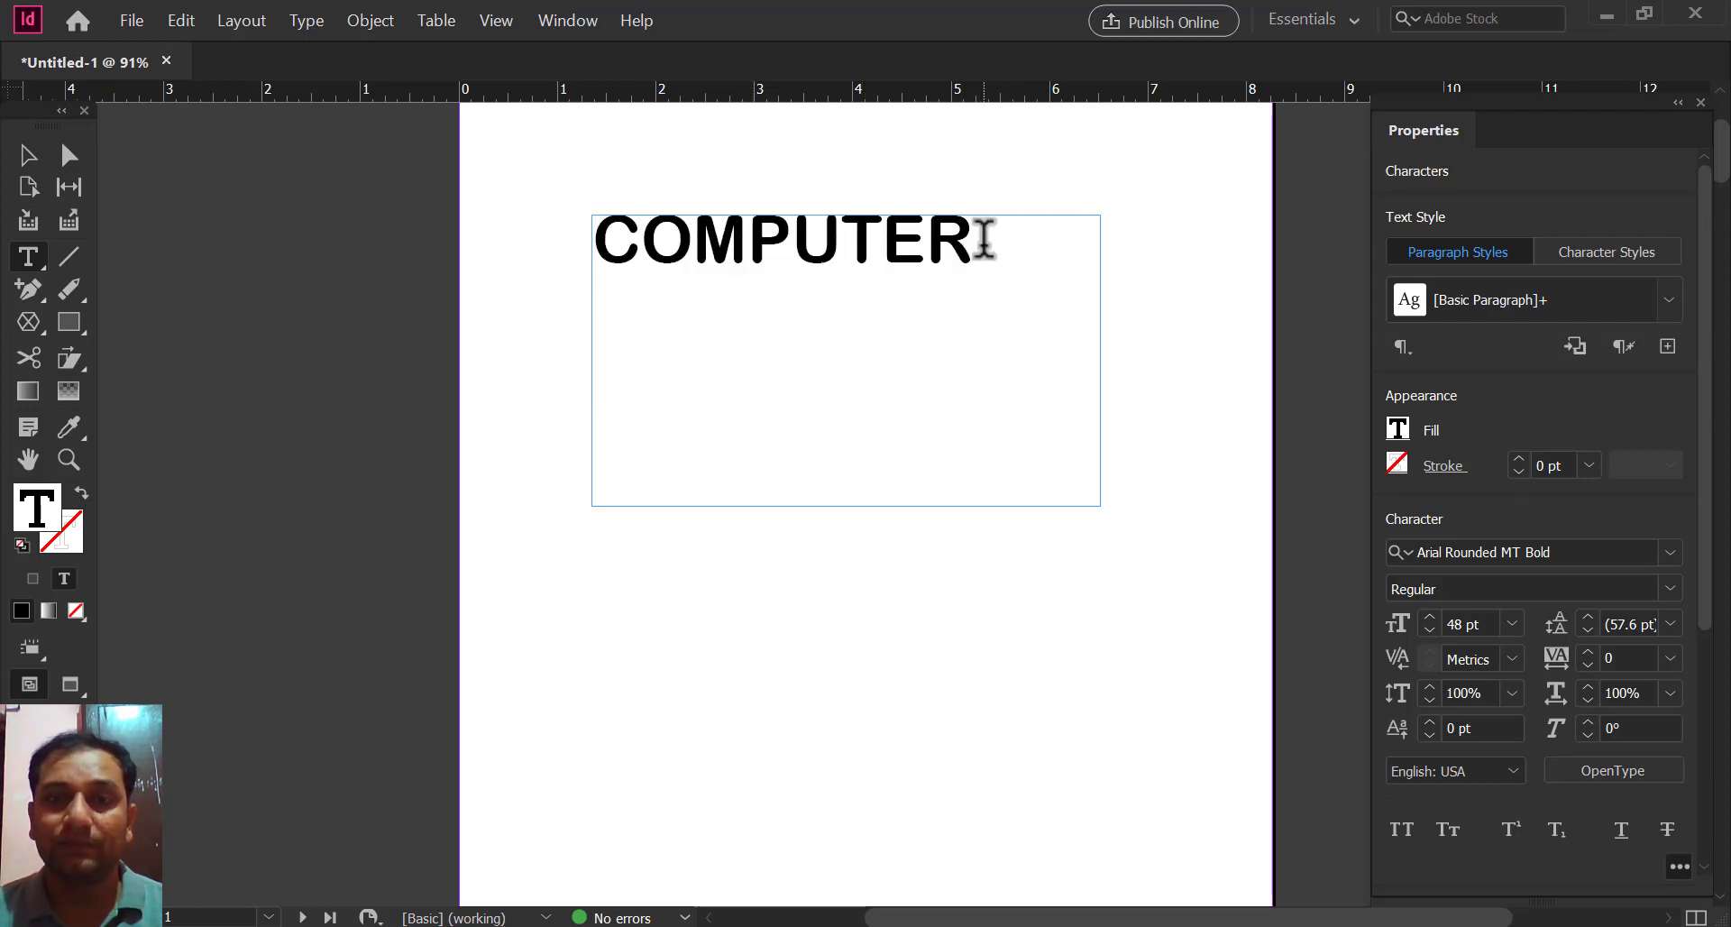
double_click(577, 250)
left_click_drag(578, 253, 577, 266)
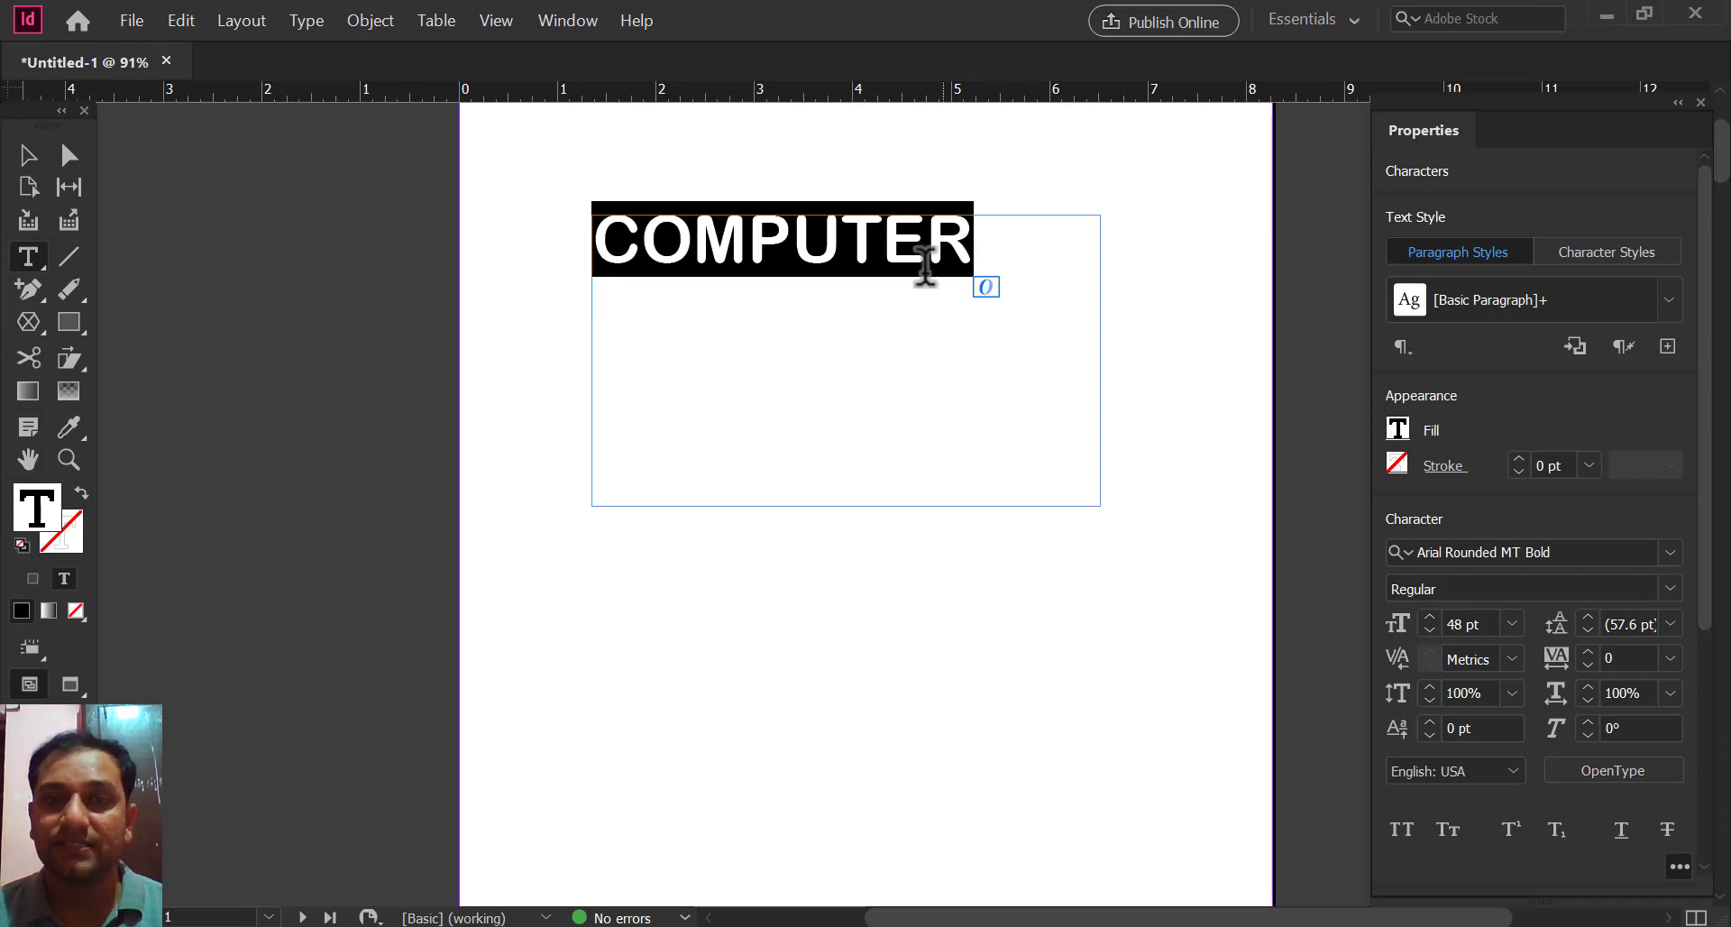
Step: Fill the COMPUTER text frame with the cyan swatch C=100 M=0 Y=0 K=0
left_click(28, 155)
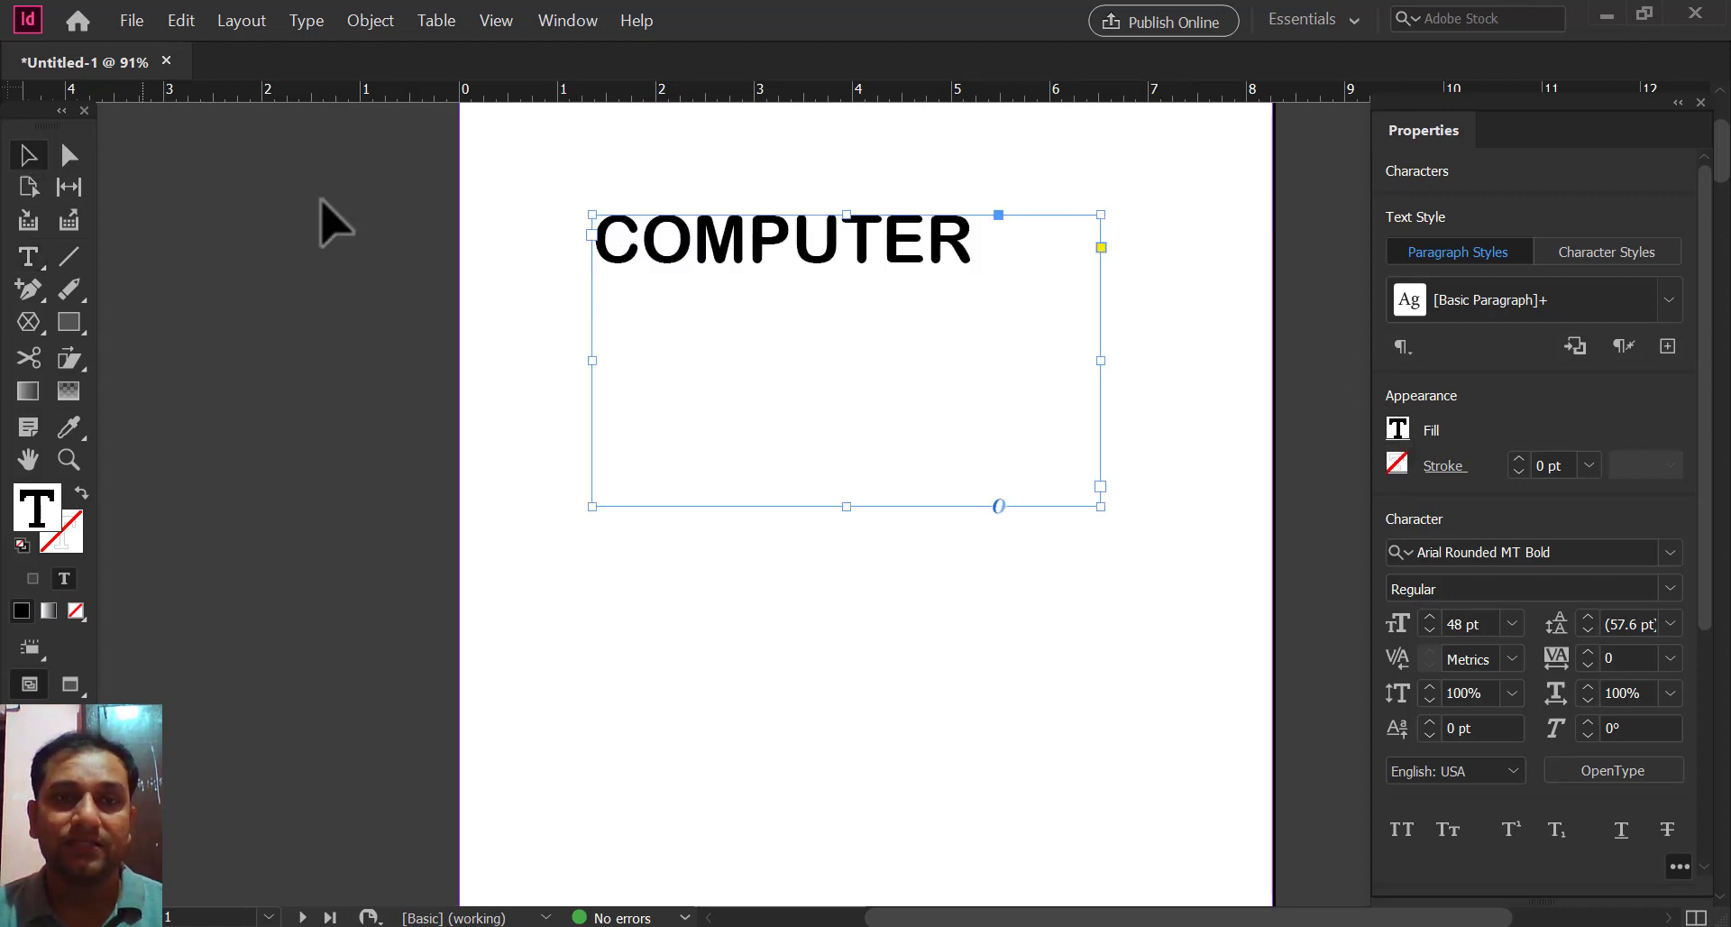
left_click(537, 183)
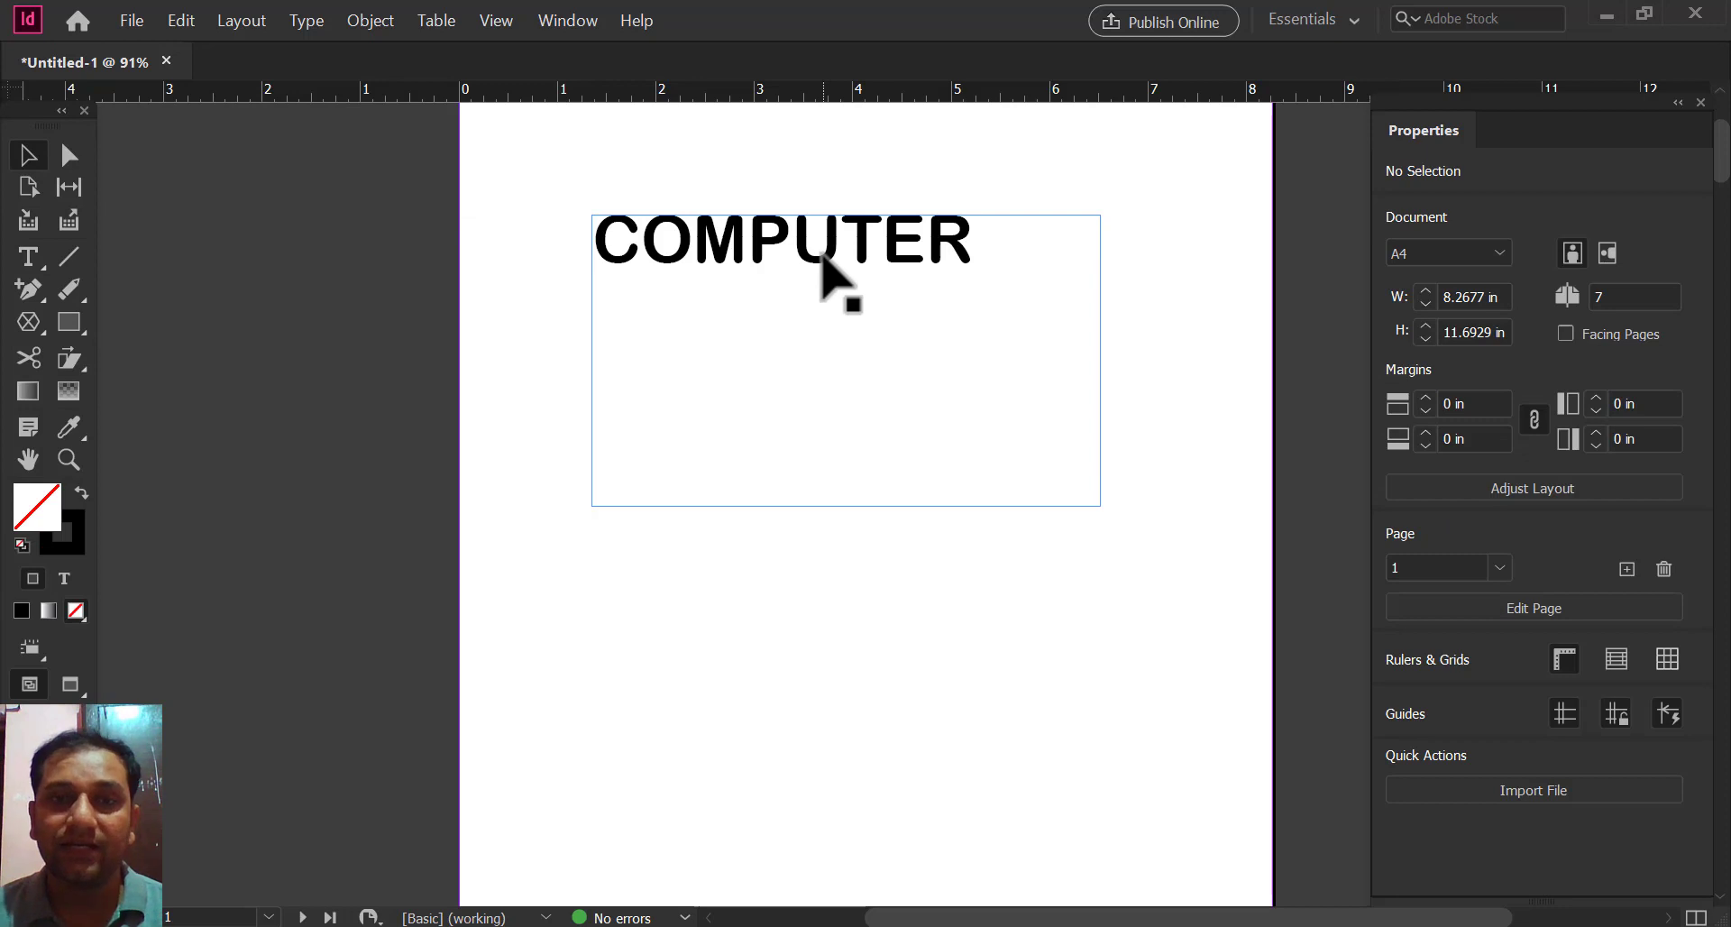
left_click(822, 258)
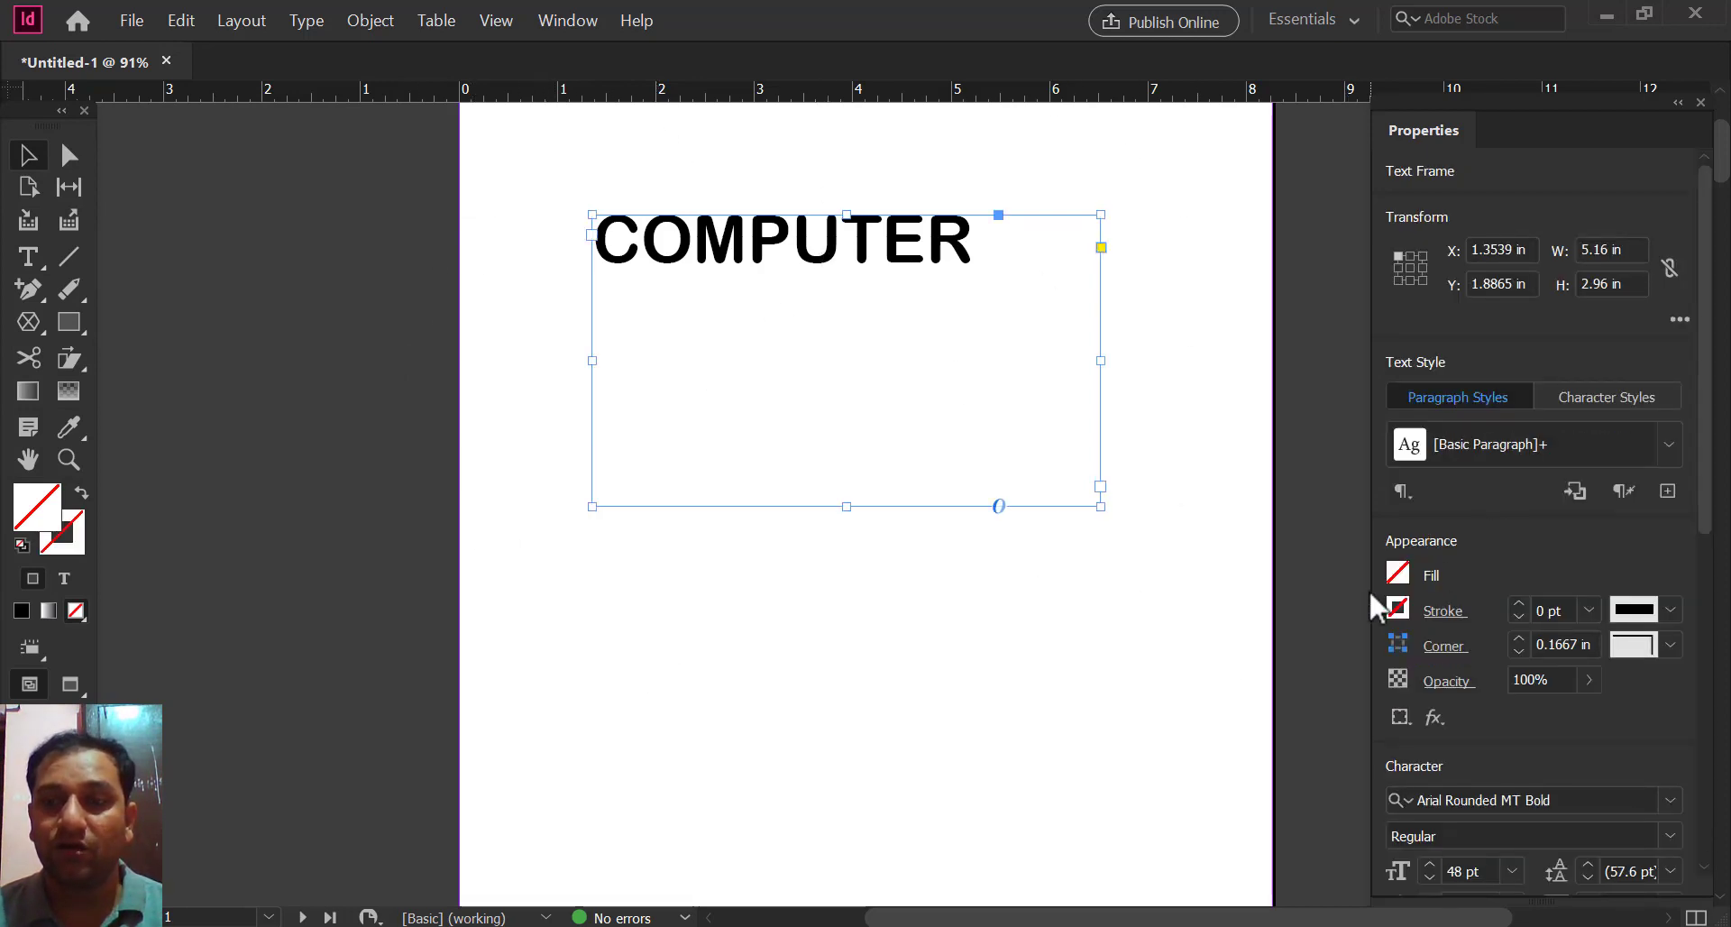
left_click(1398, 575)
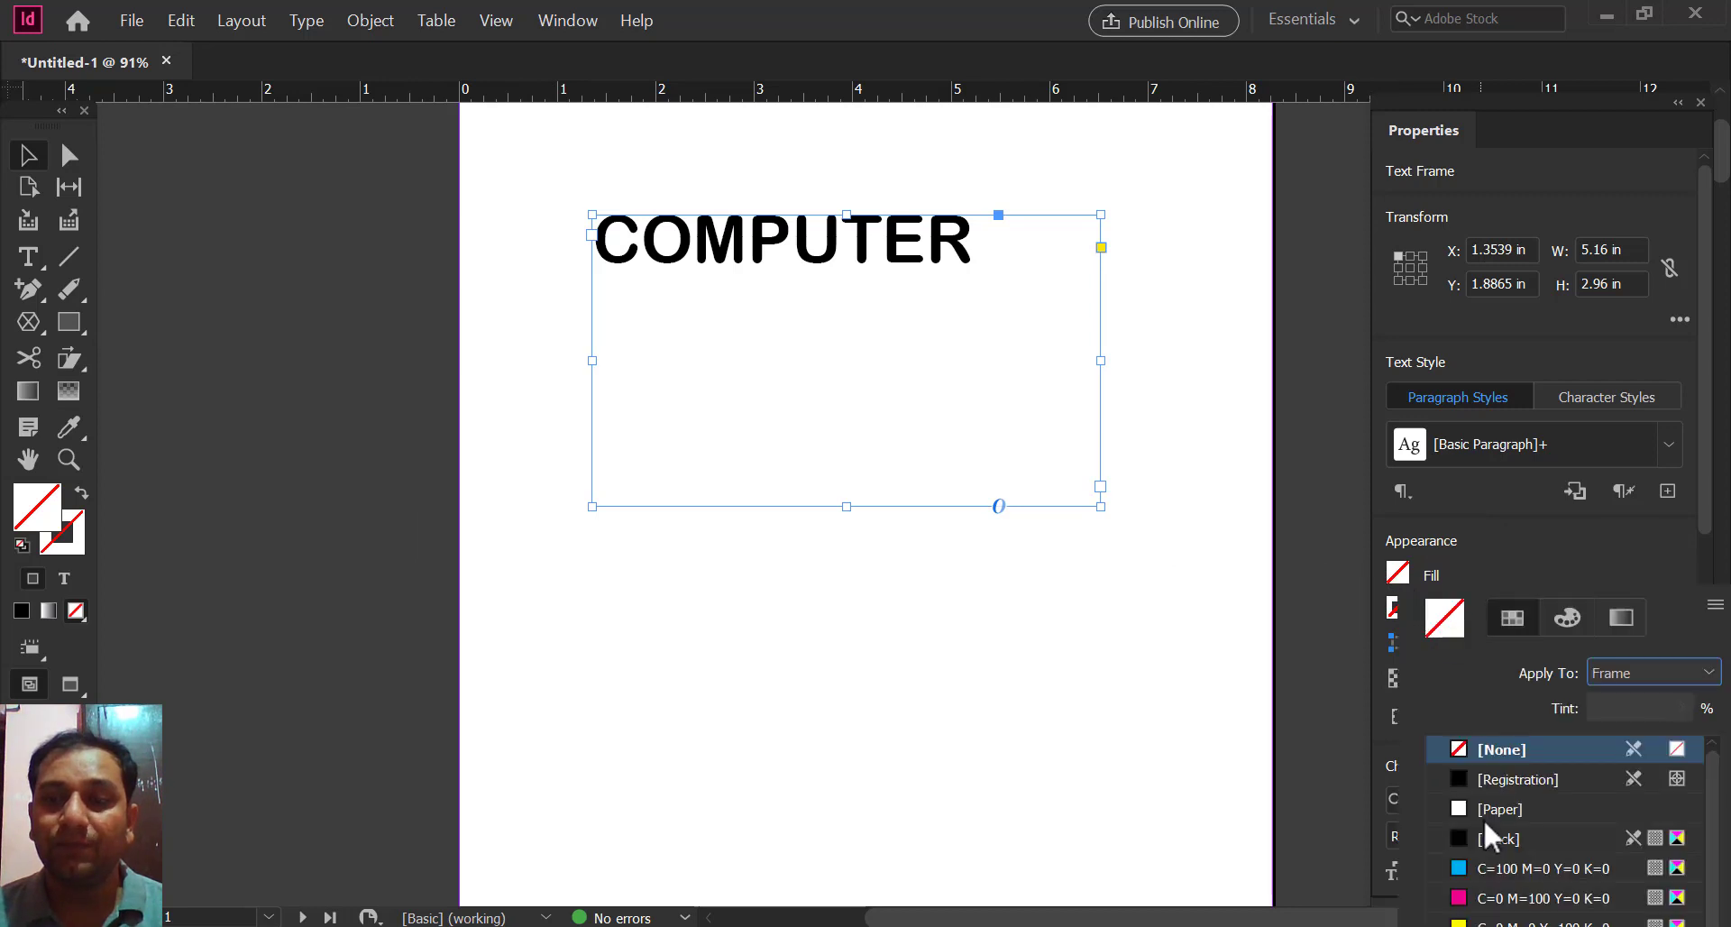
left_click(1463, 866)
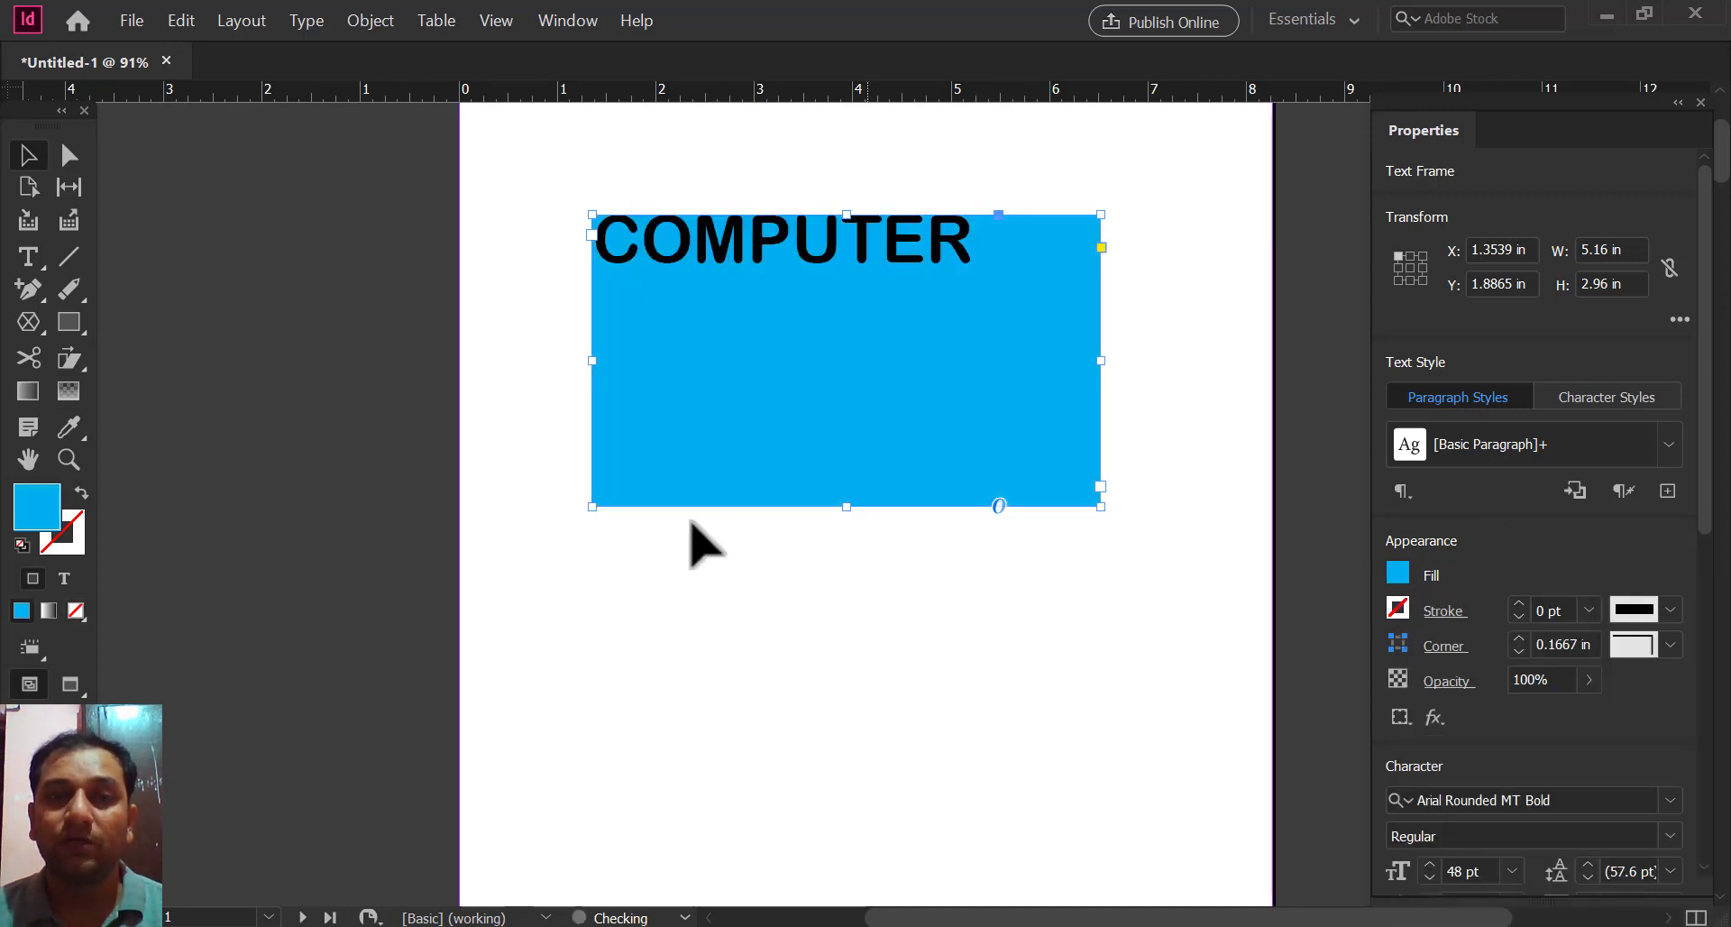
Step: Shorten the COMPUTER text frame from below to about 1.04 in high, and set its fill to None
left_click_drag(846, 507, 879, 318)
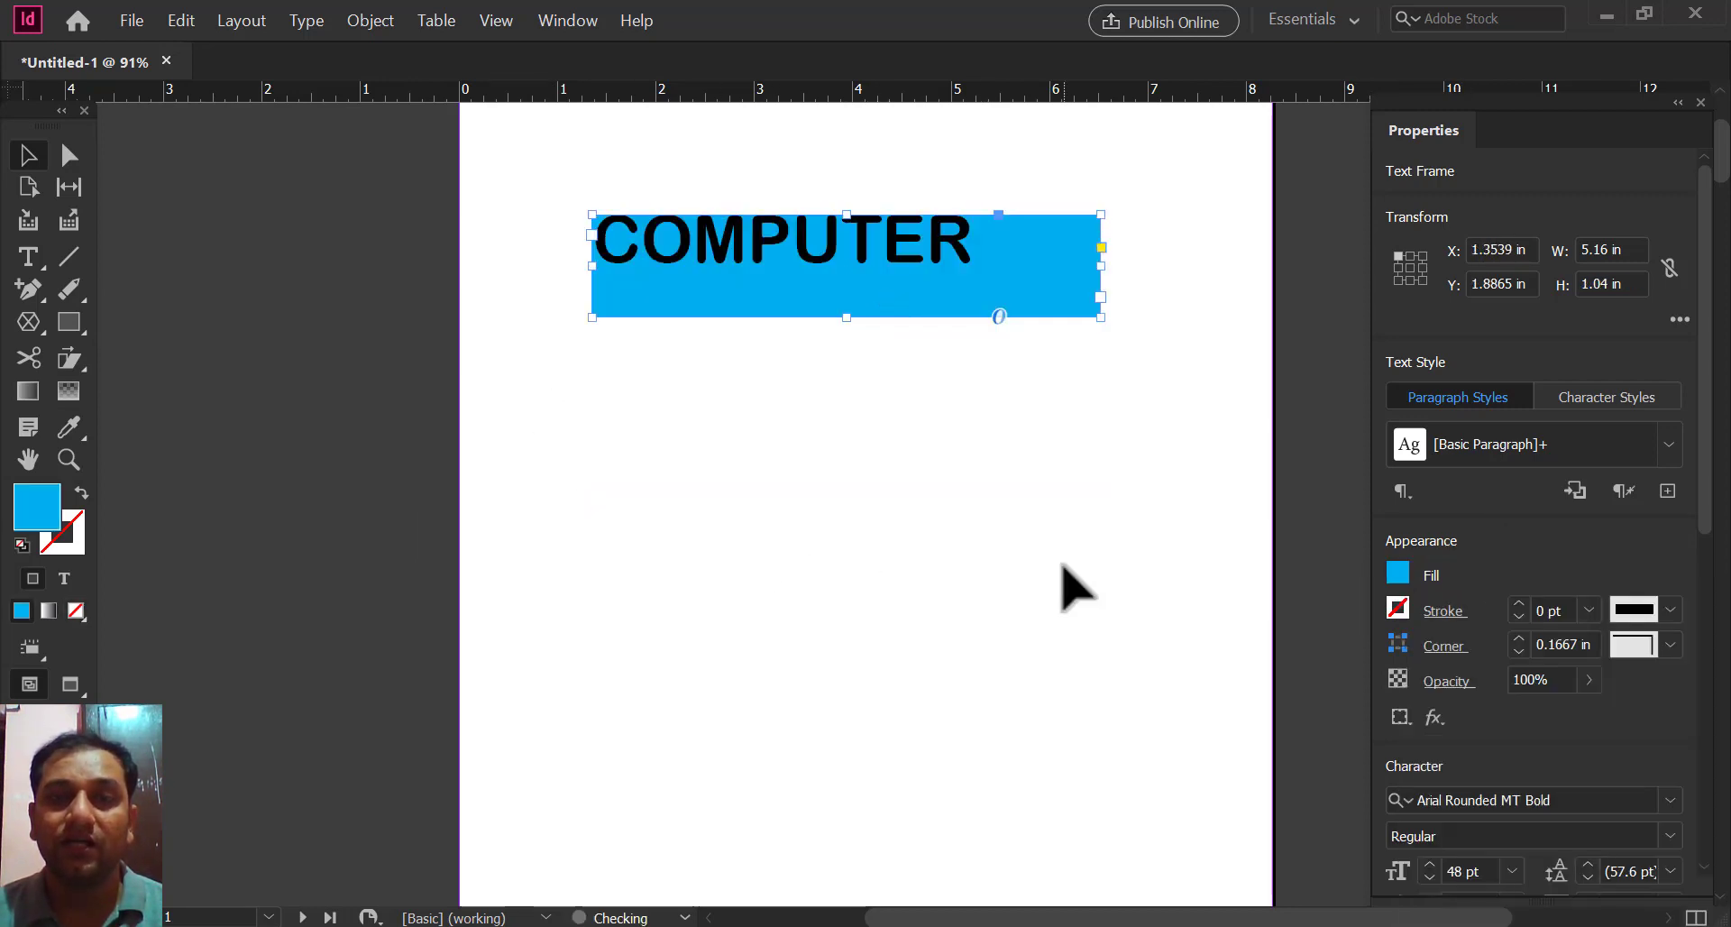
left_click(1062, 561)
left_click(980, 233)
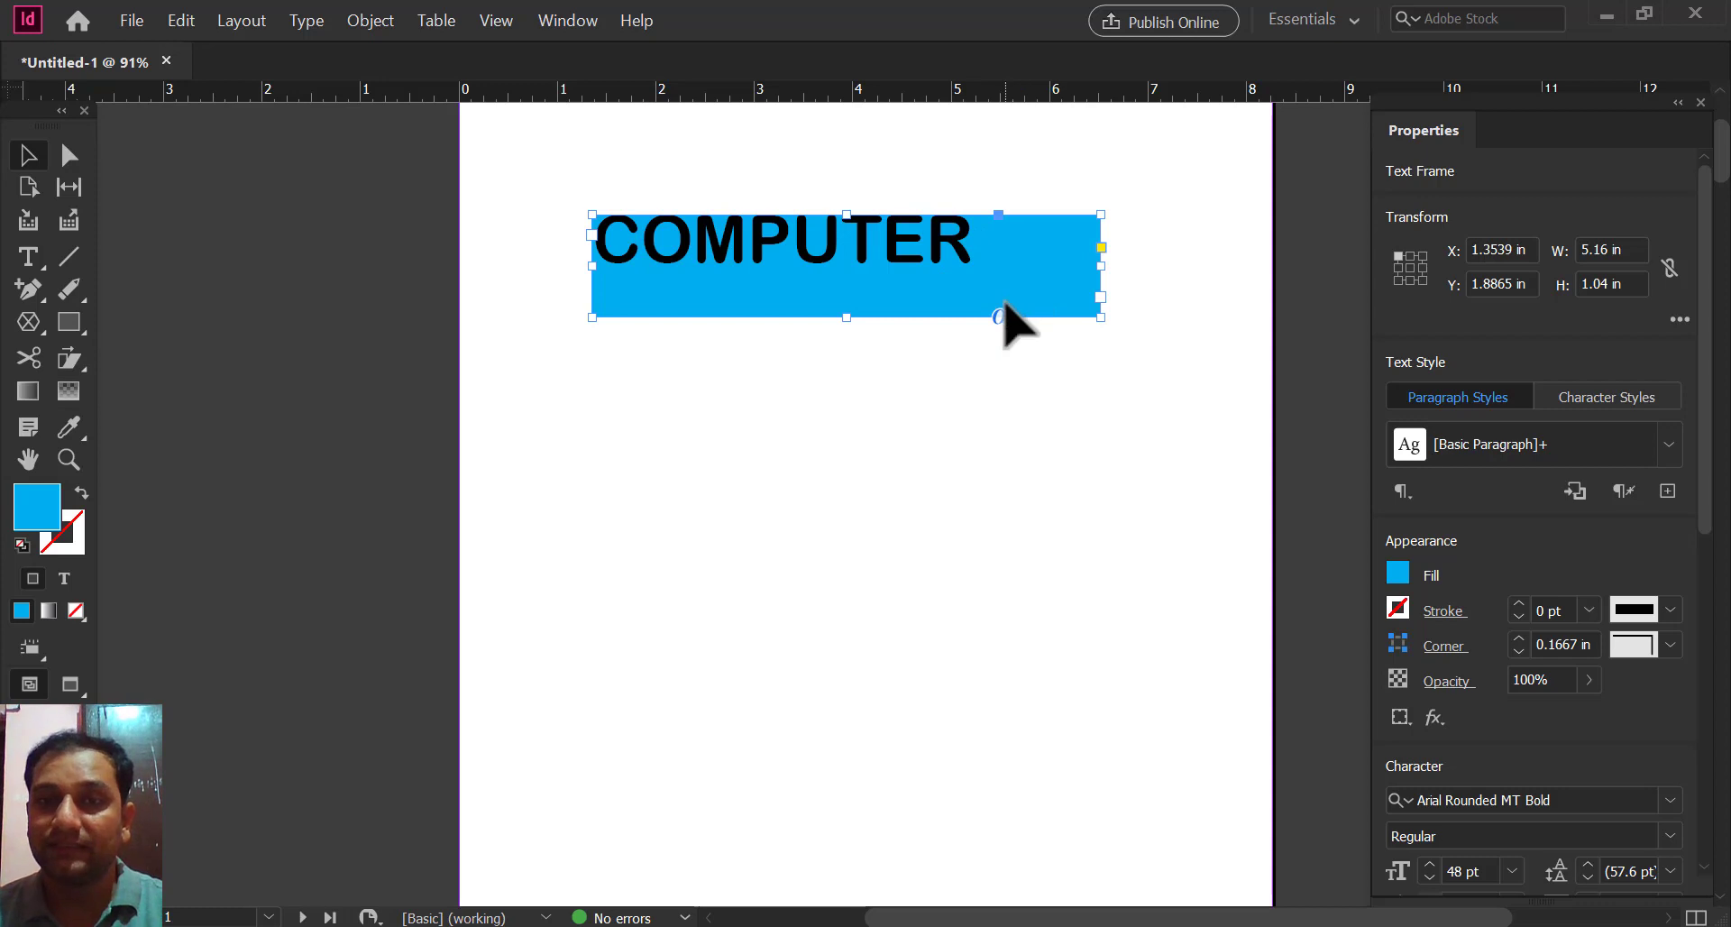
left_click(1399, 572)
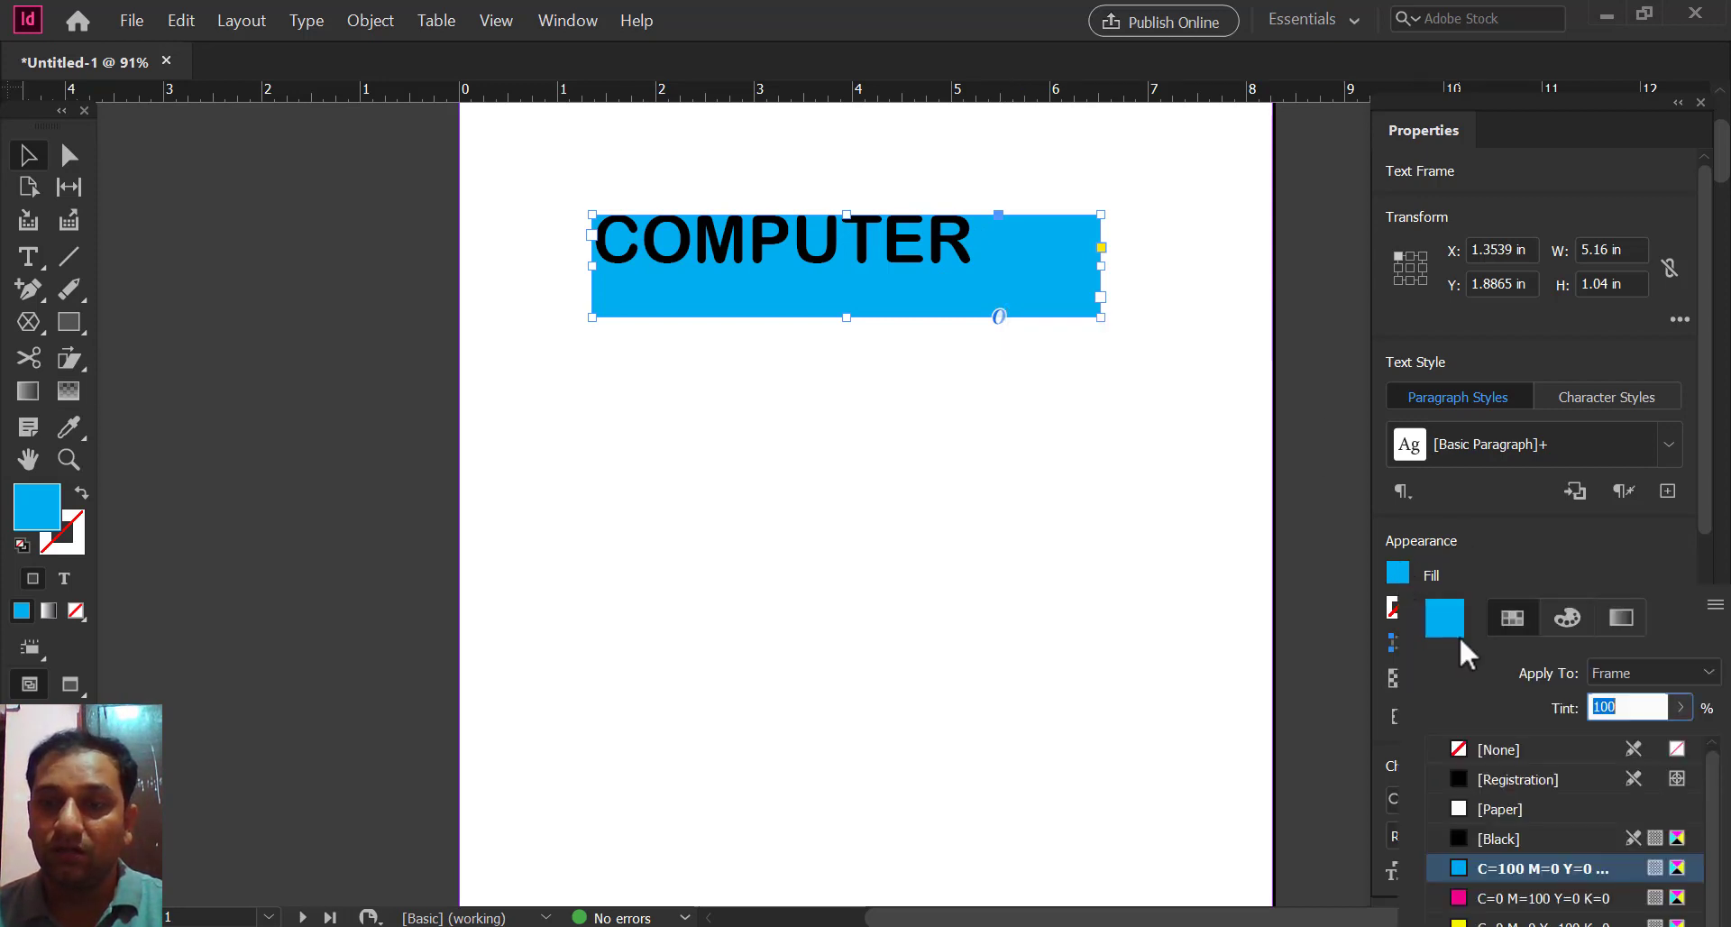
left_click(1470, 748)
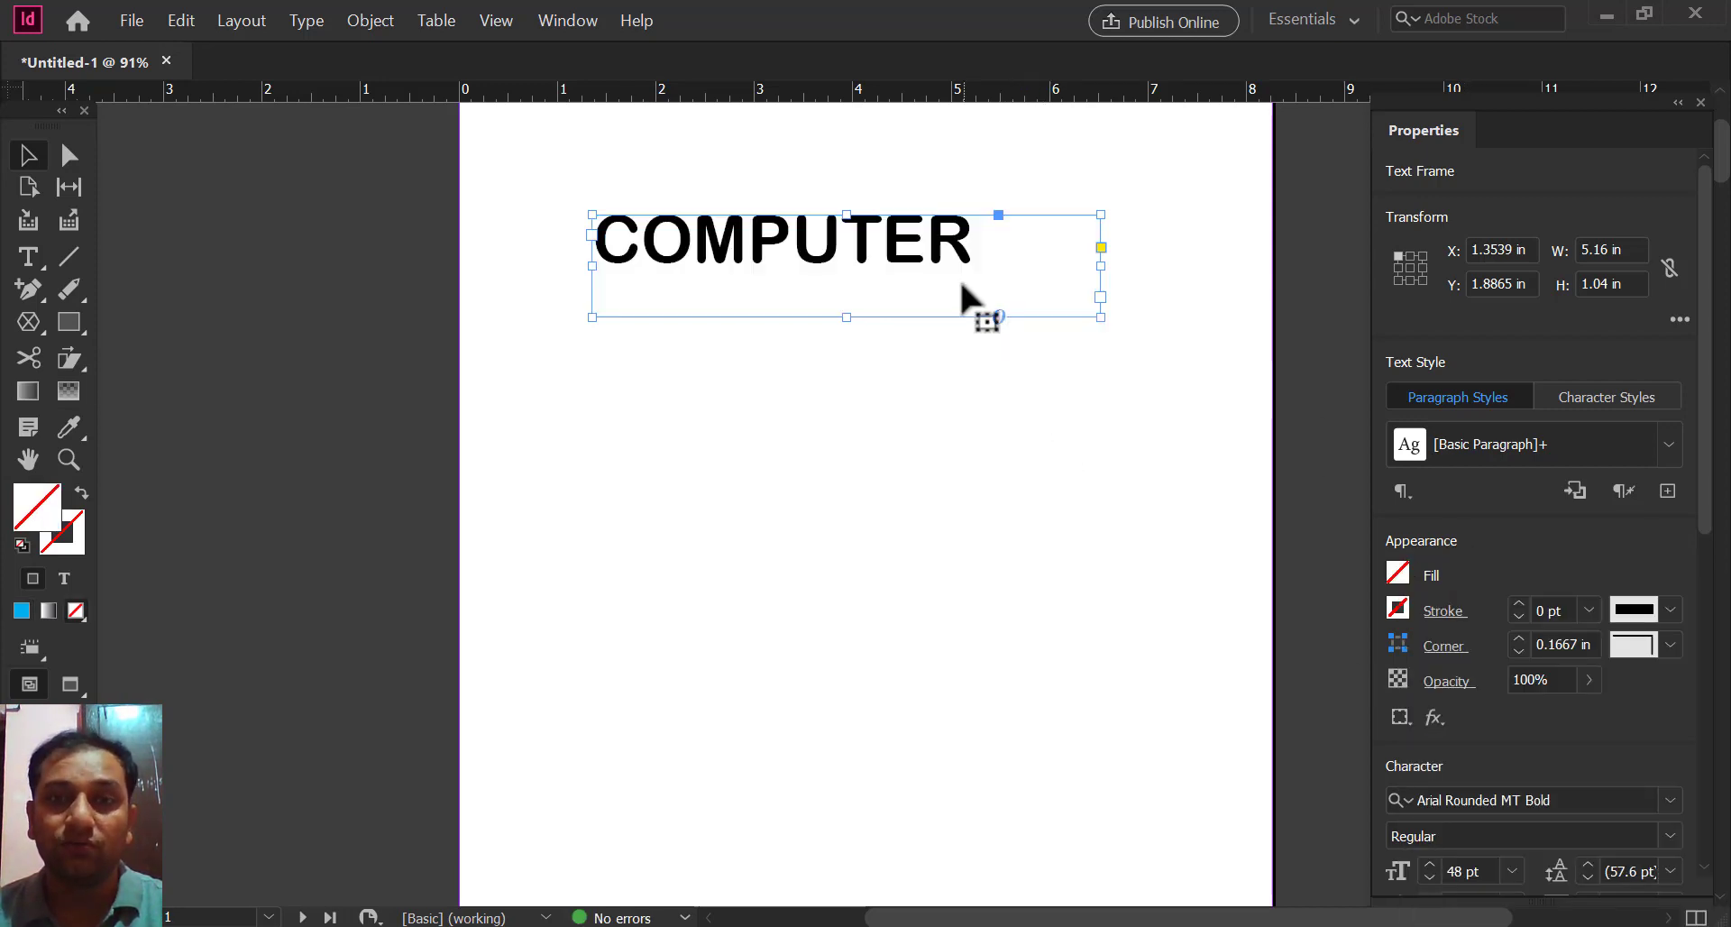
Step: Fill the text of the word COMPUTER with the magenta swatch C=0 M=100 Y=0 K=0
double_click(949, 243)
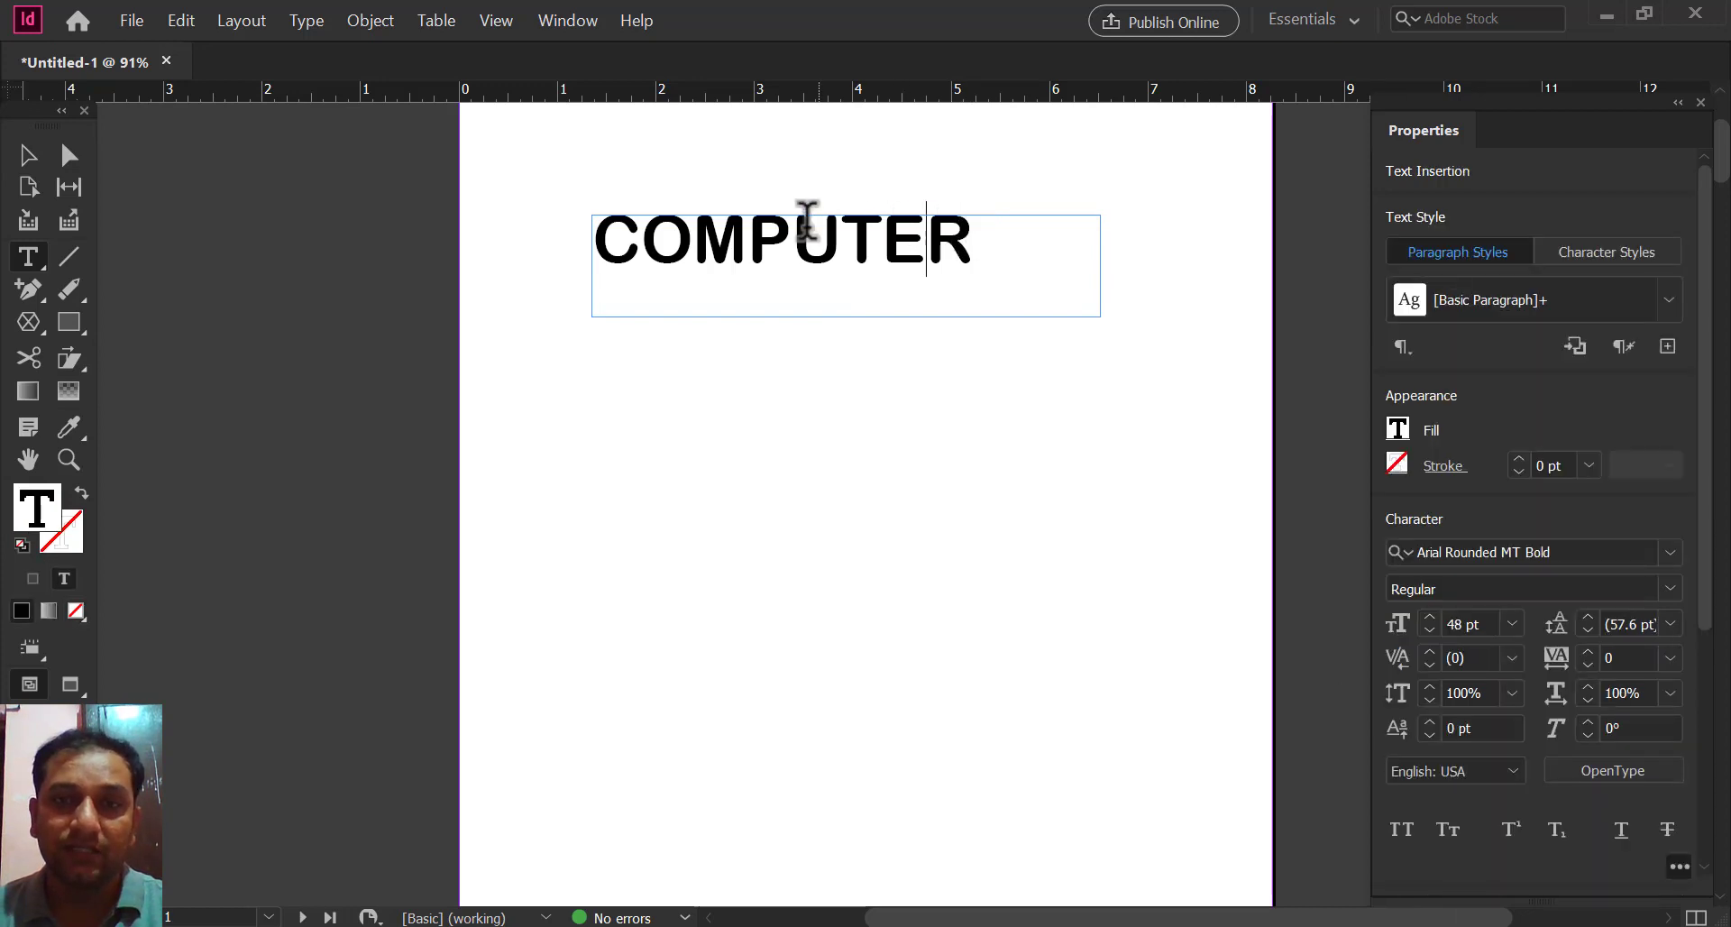
left_click_drag(976, 254, 552, 238)
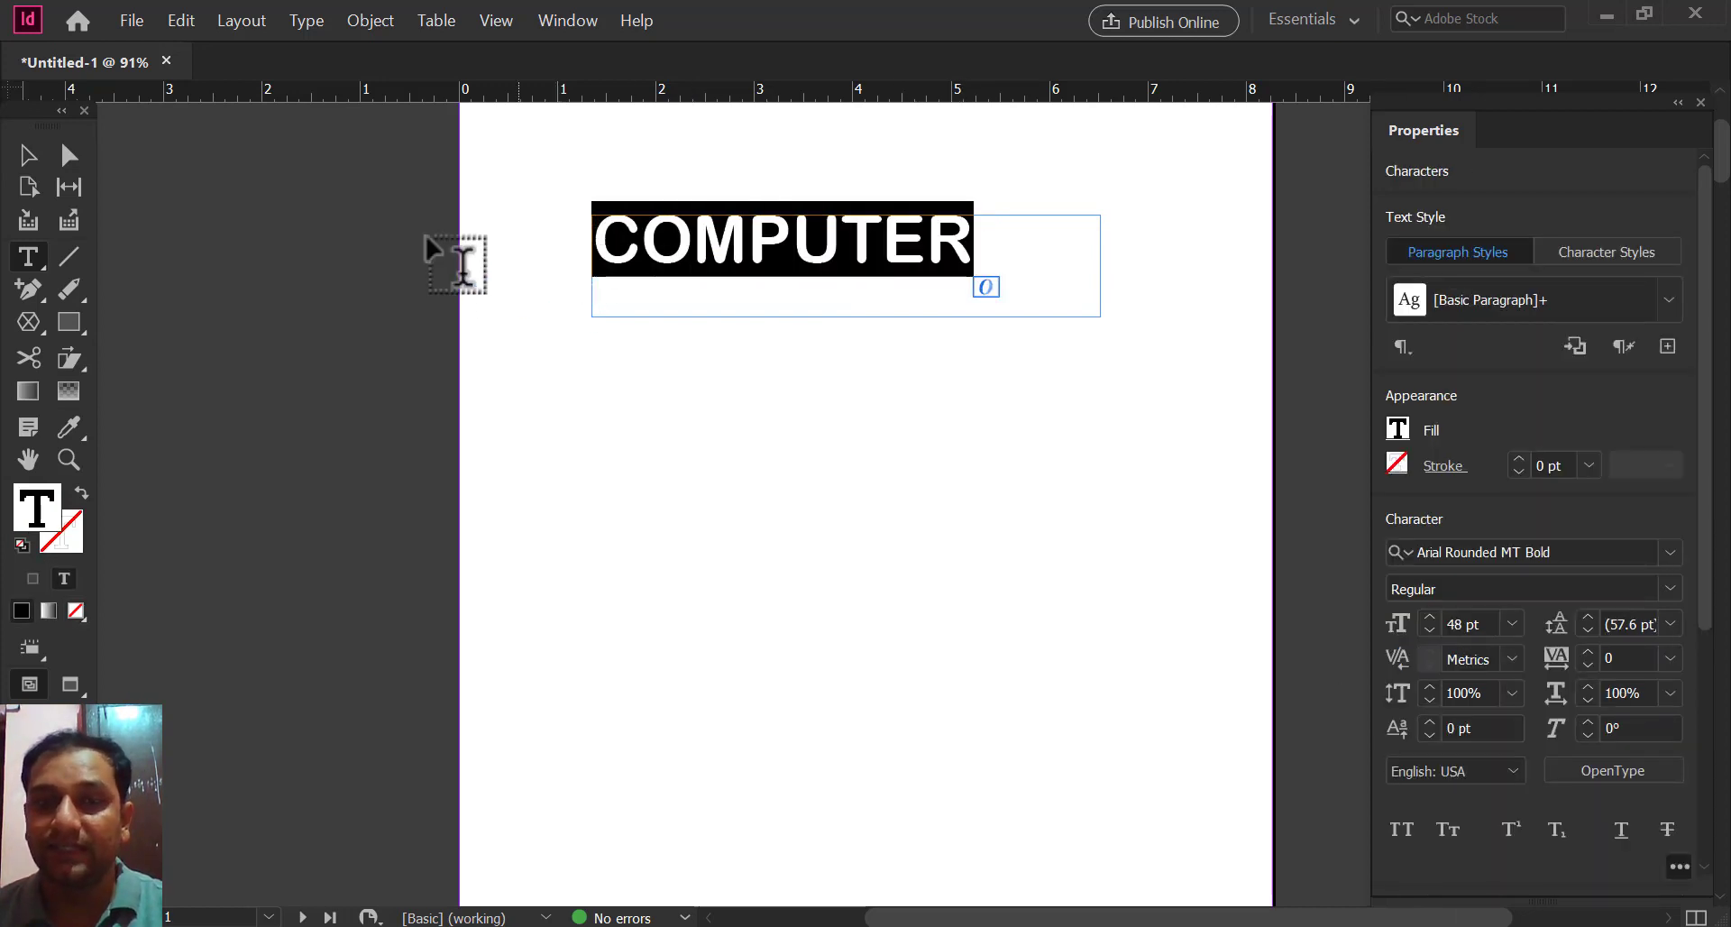
left_click_drag(427, 237, 792, 270)
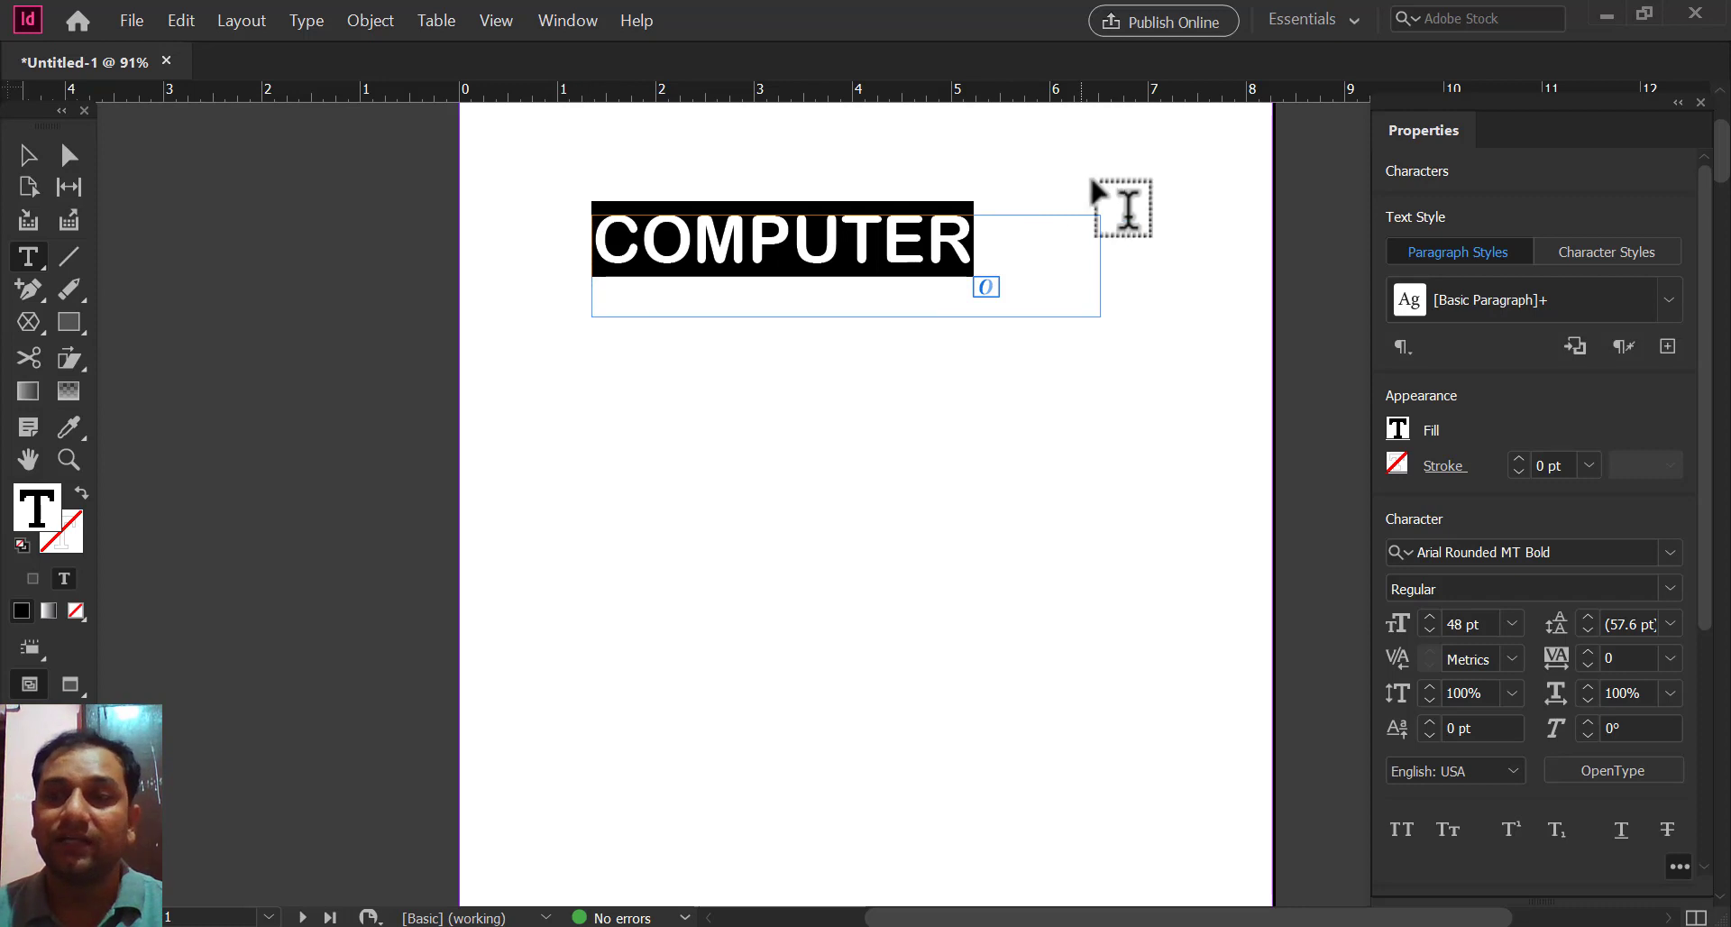
left_click(1398, 430)
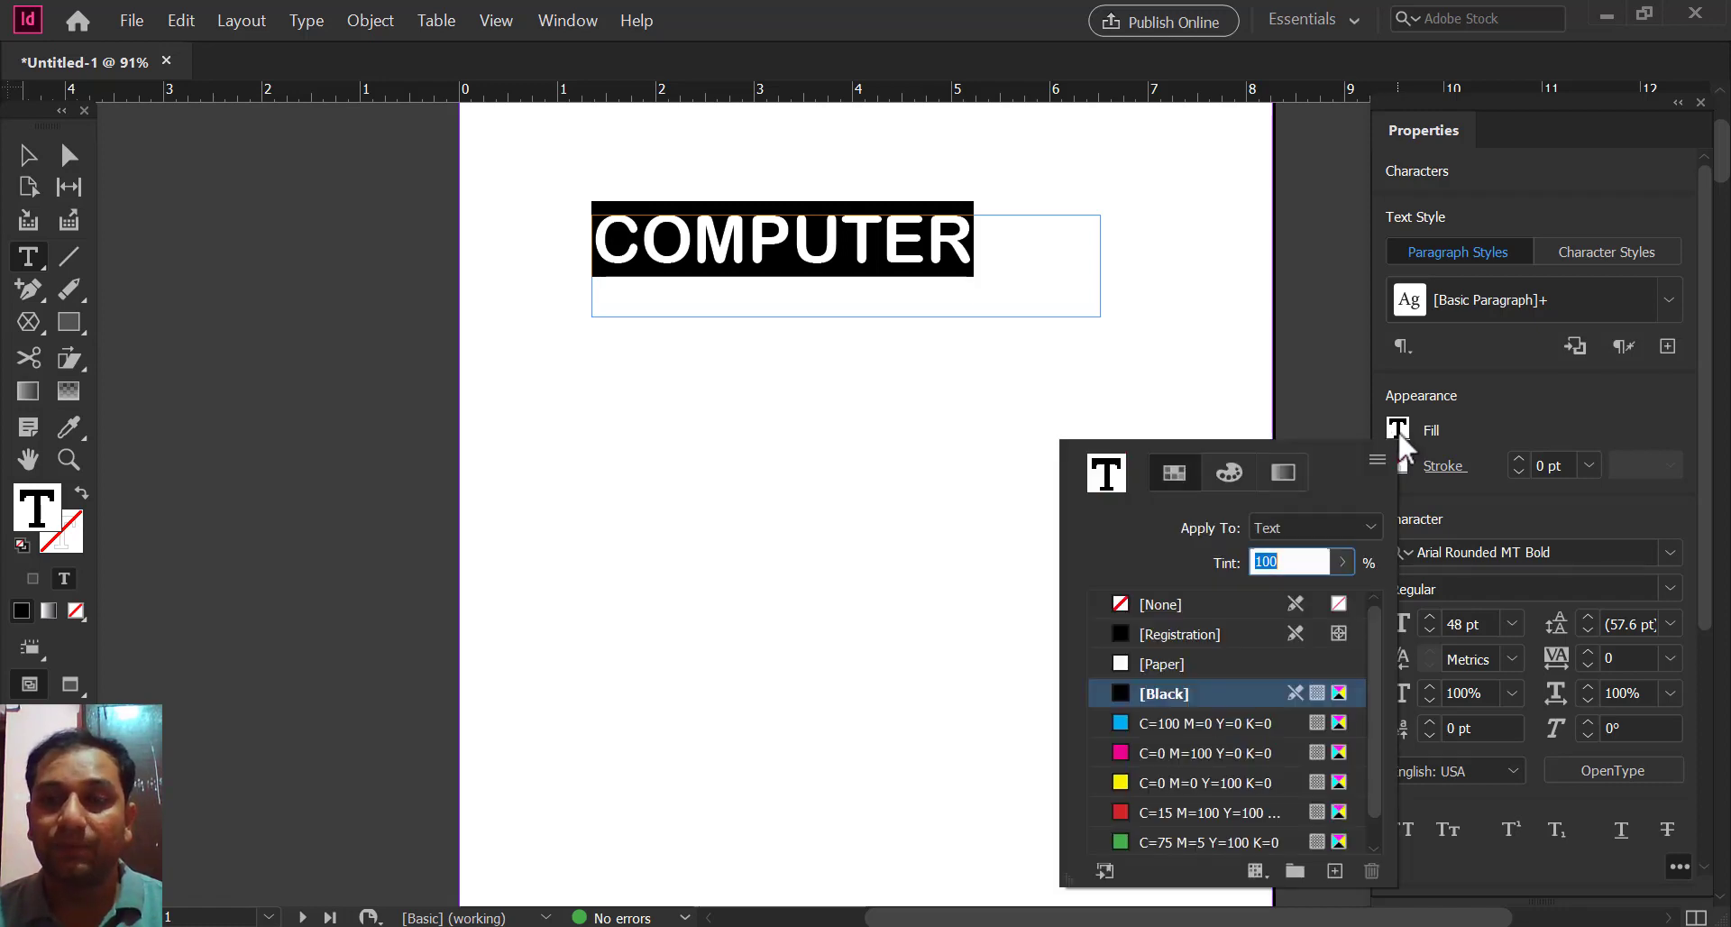
left_click(1121, 752)
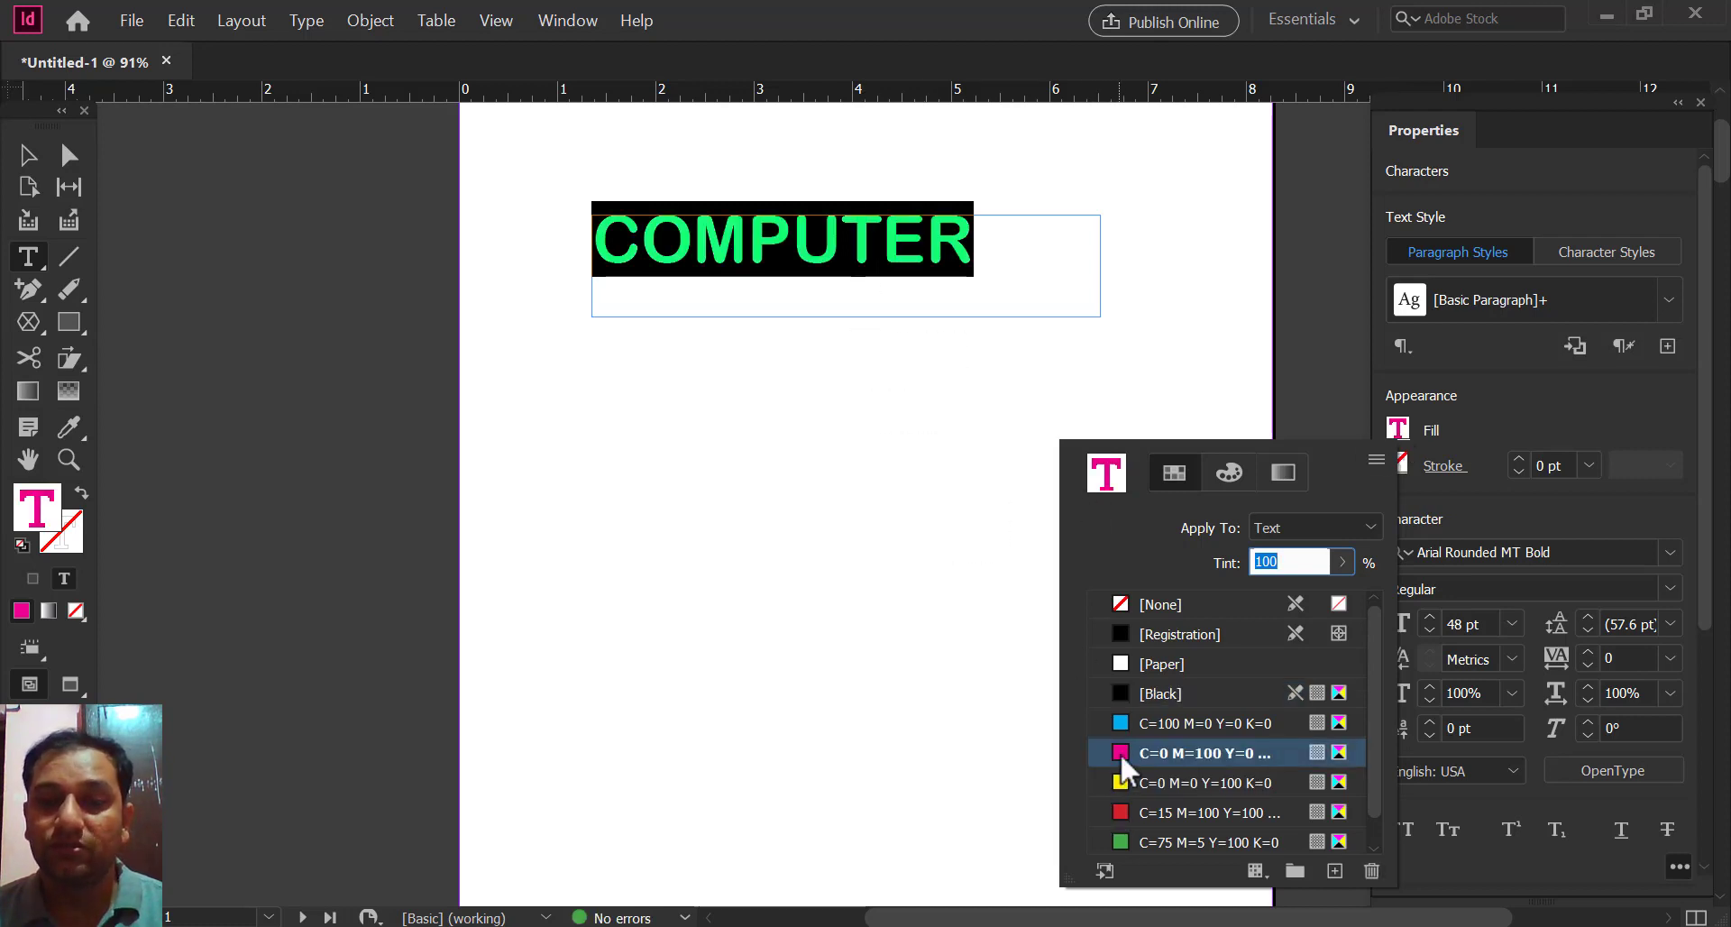
left_click(176, 270)
left_click(956, 494)
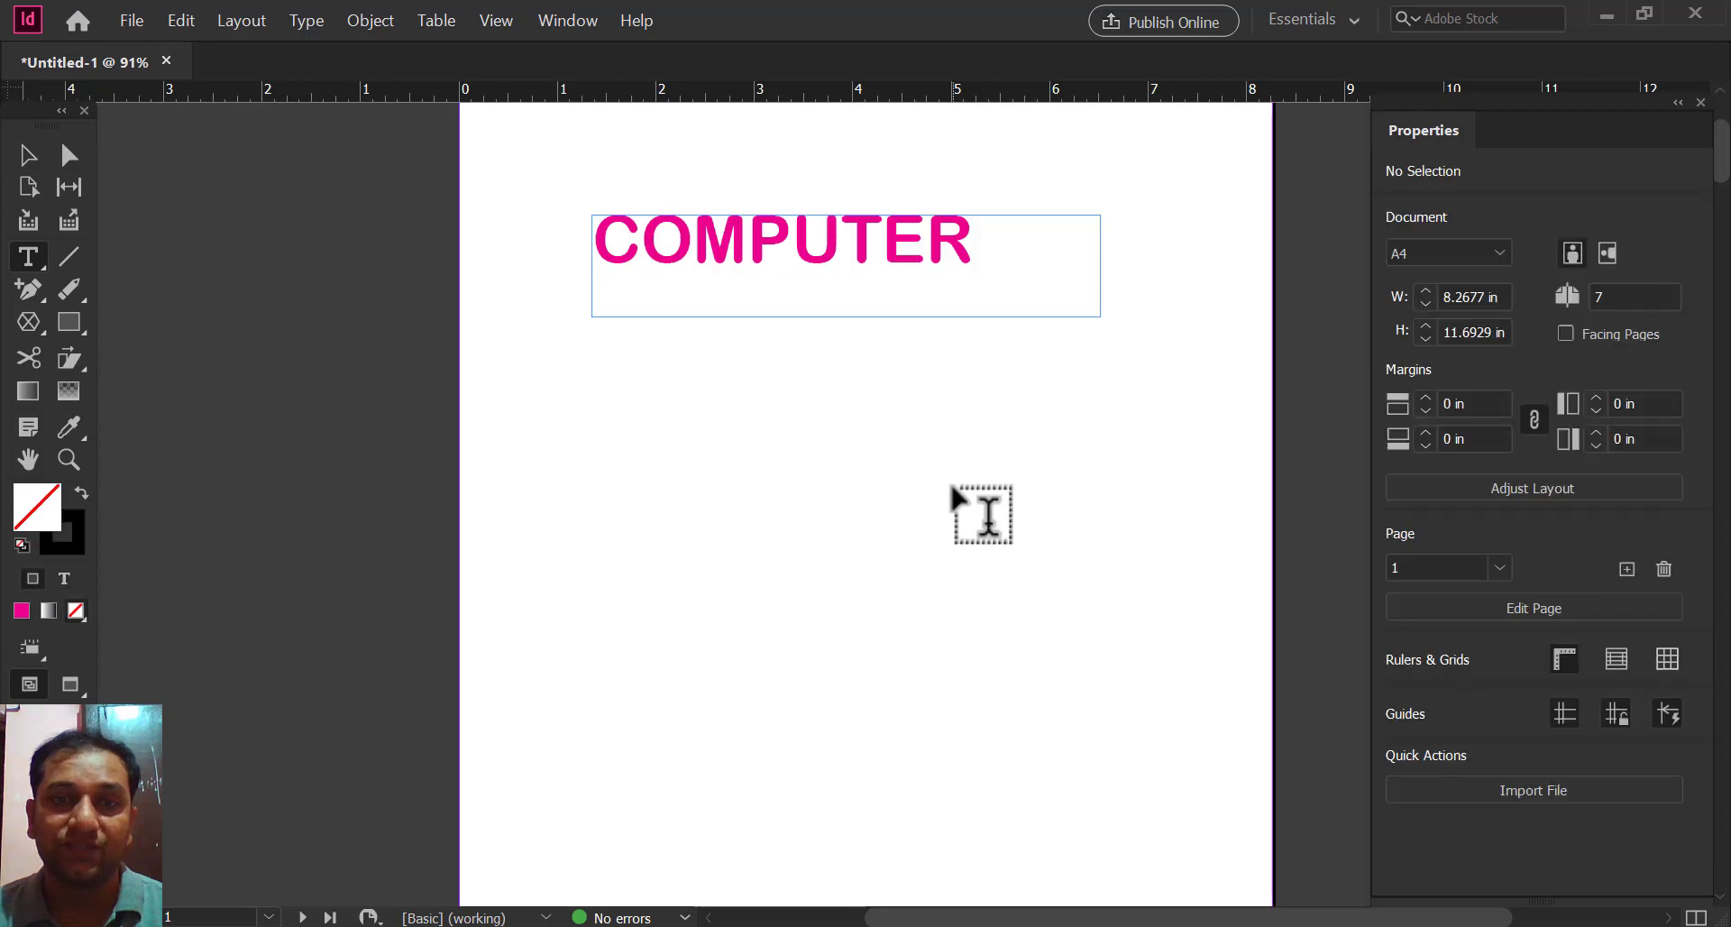
Step: Fill only the letter O of COMPUTER with the green swatch C=75 M=5 Y=100 K=0
left_click(653, 225)
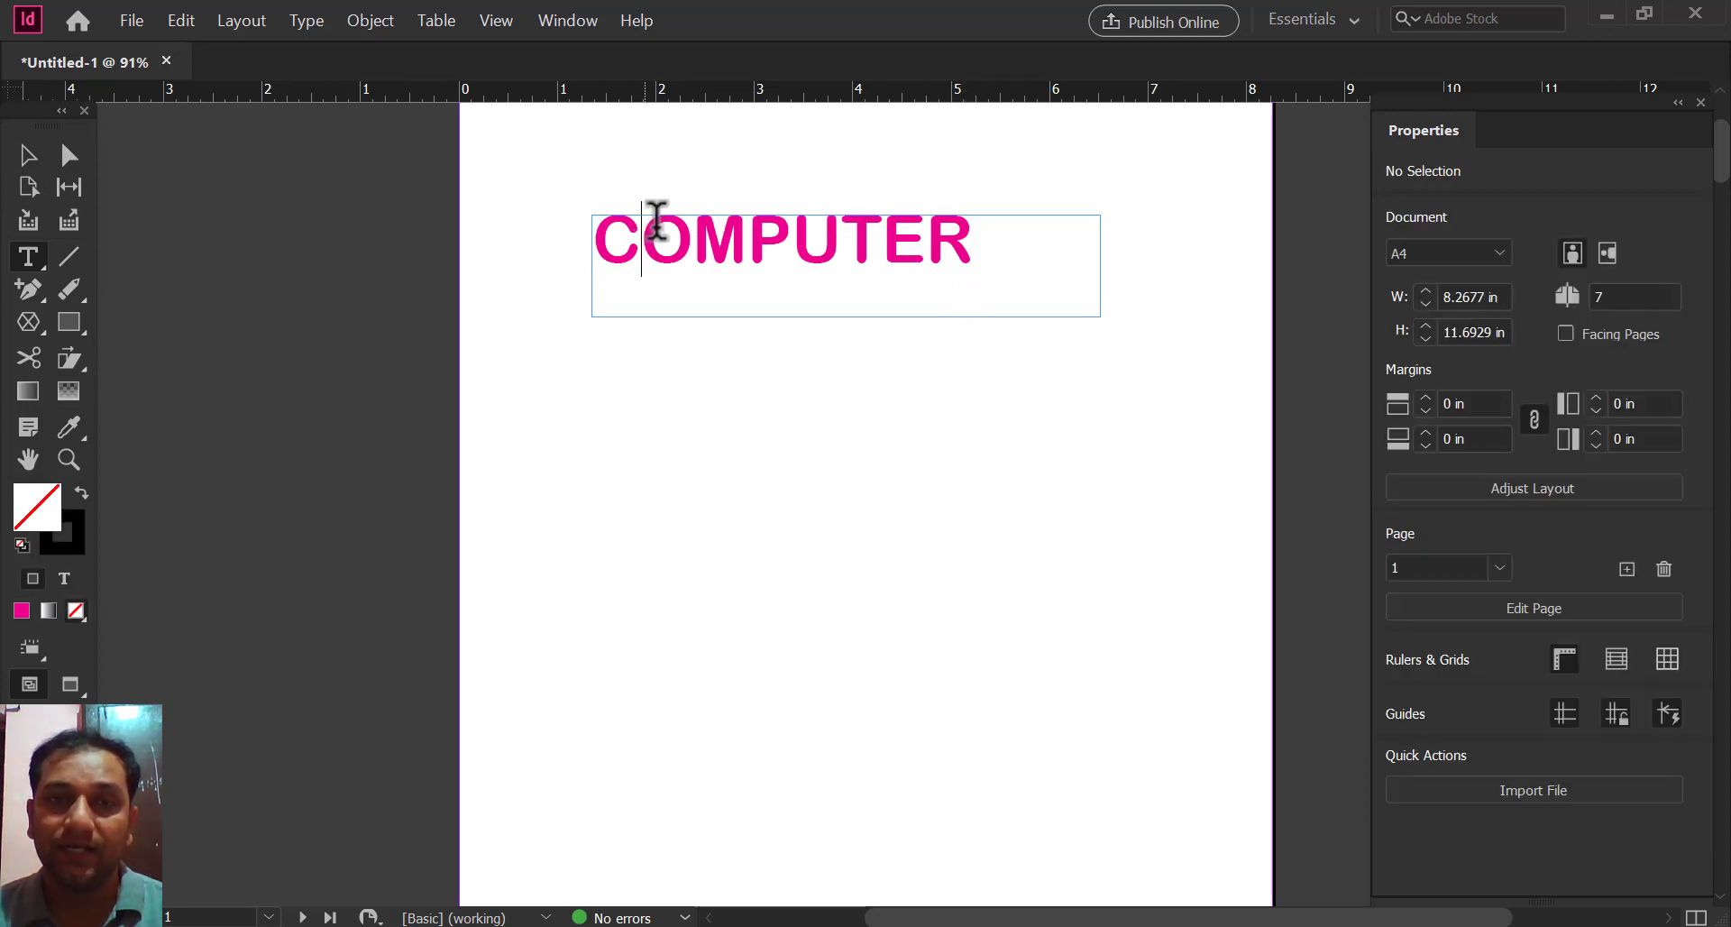
left_click_drag(656, 221, 692, 230)
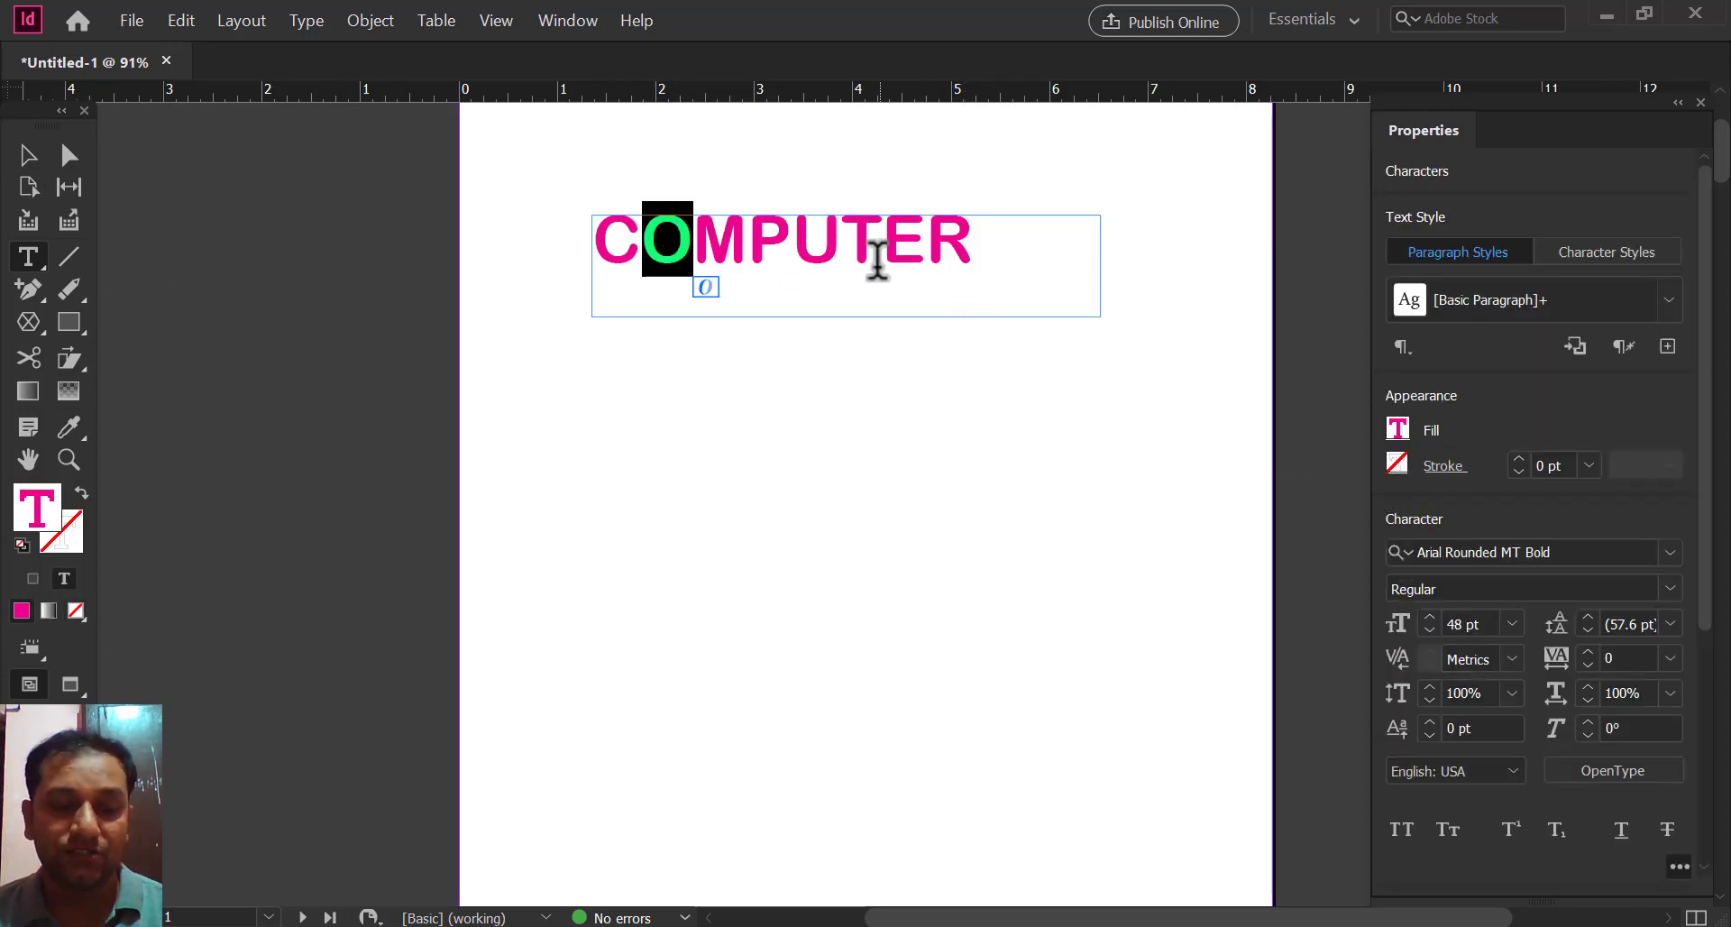
left_click(780, 230, "shift")
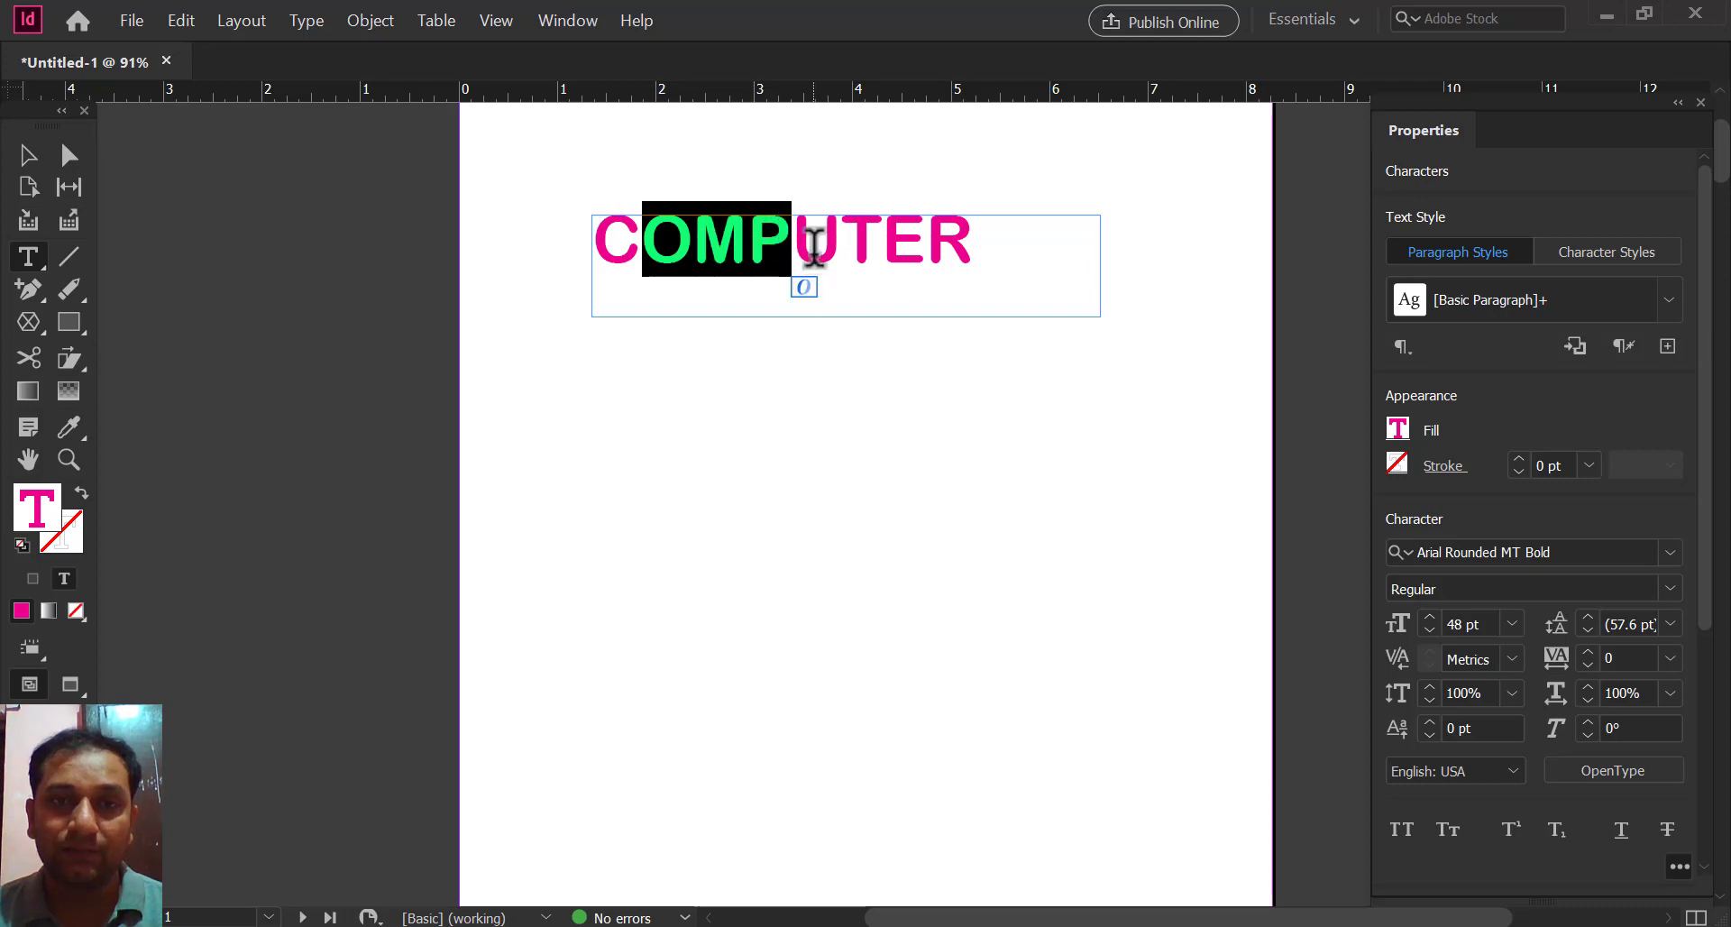
left_click_drag(688, 232, 644, 232)
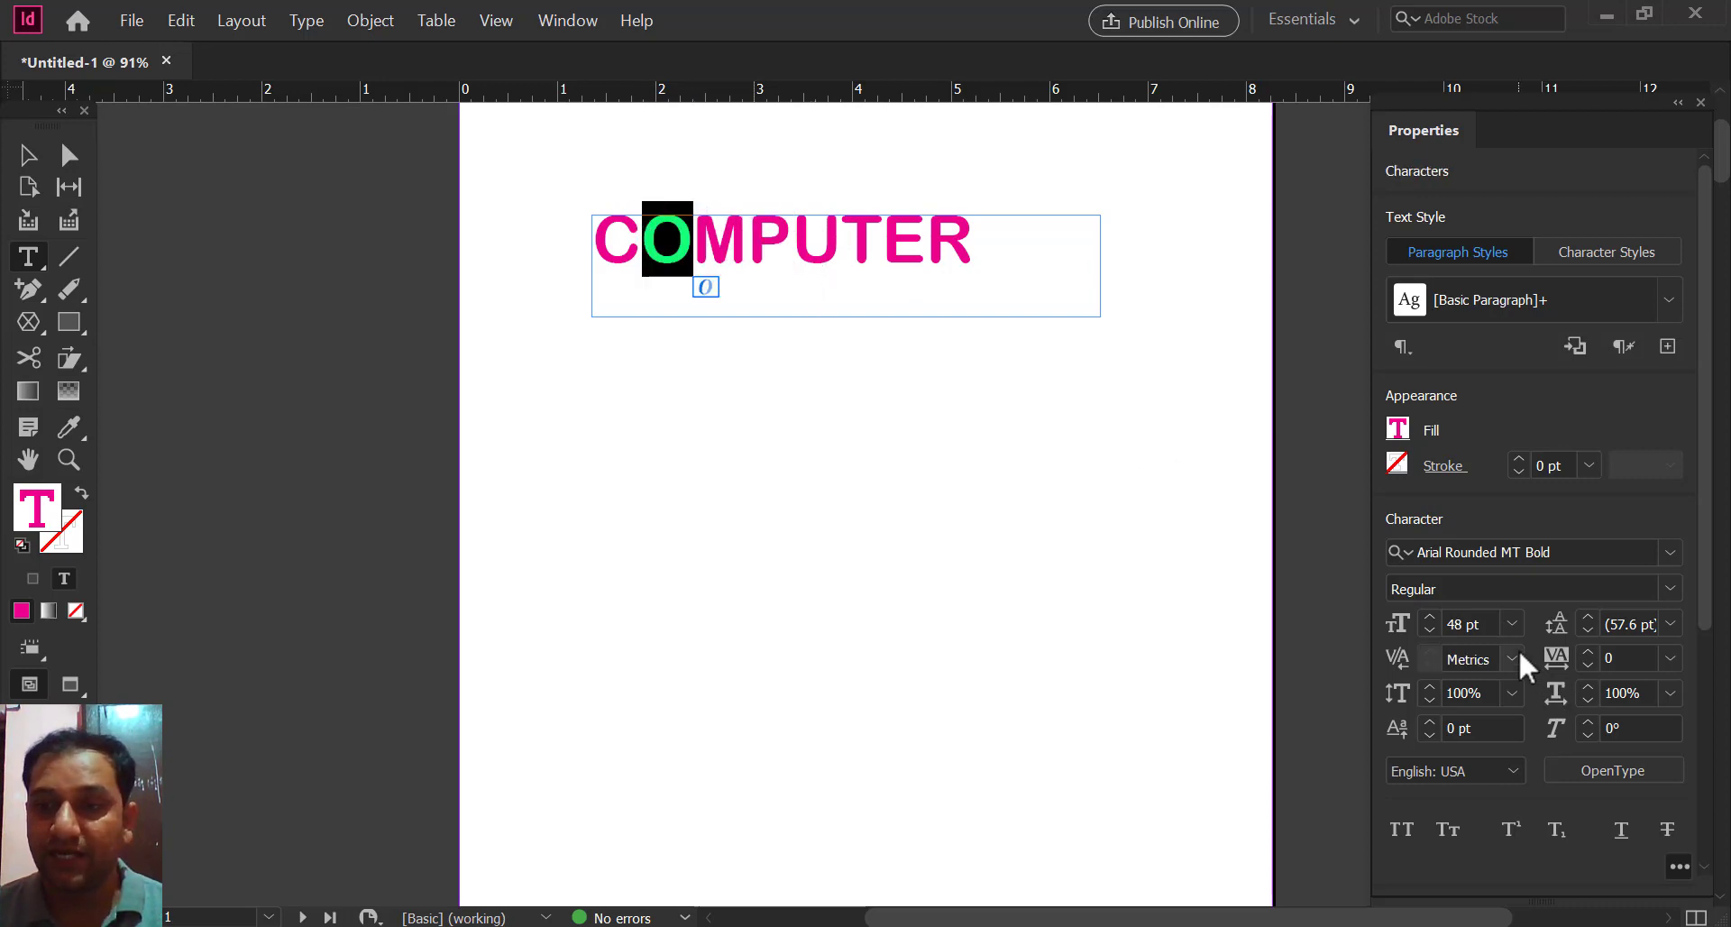
left_click(1399, 428)
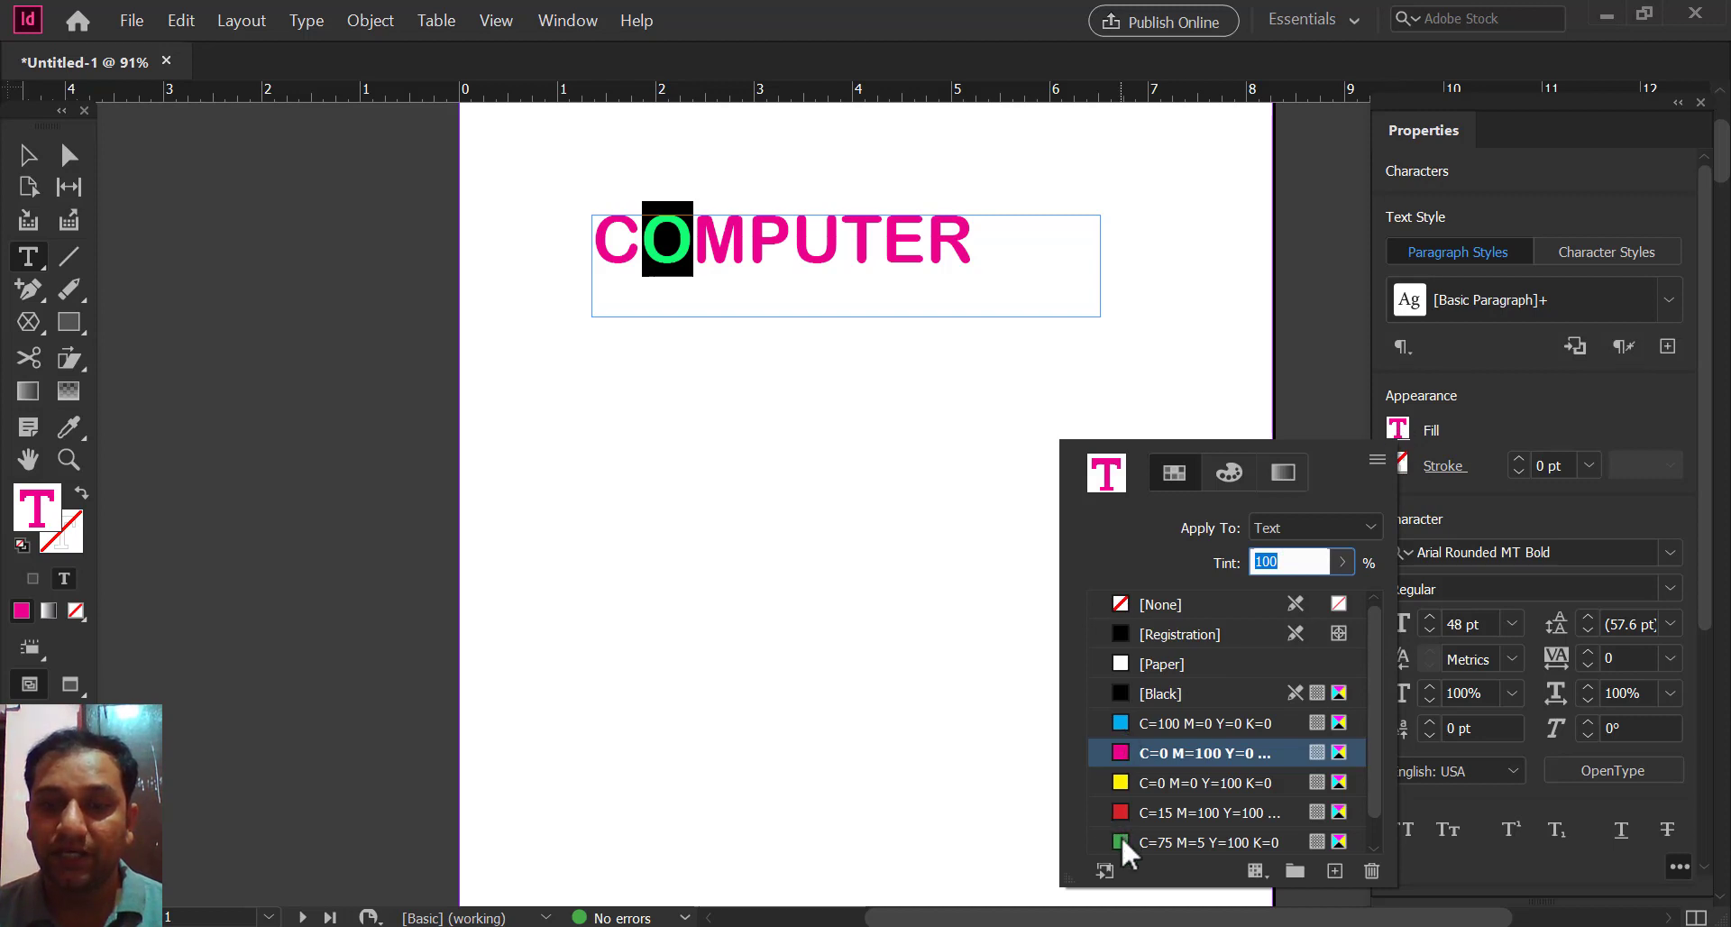
left_click(1122, 838)
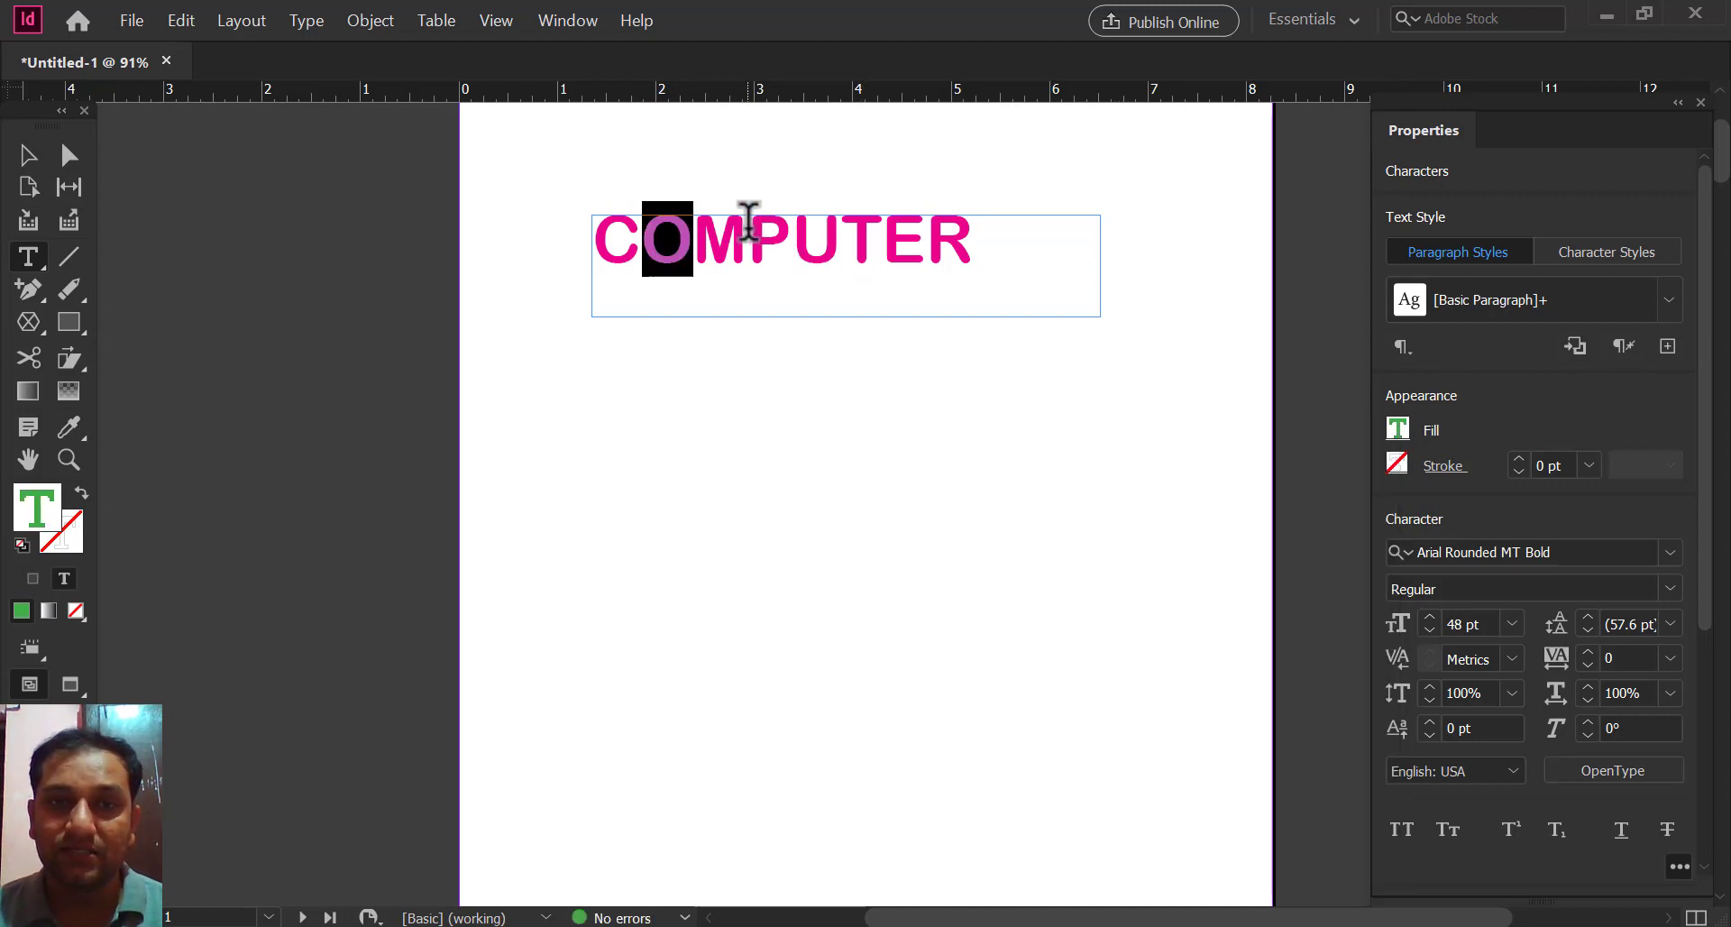
Step: Fill the letters P and T of COMPUTER with the green swatch C=75 M=5 Y=100 K=0
left_click_drag(792, 237, 749, 236)
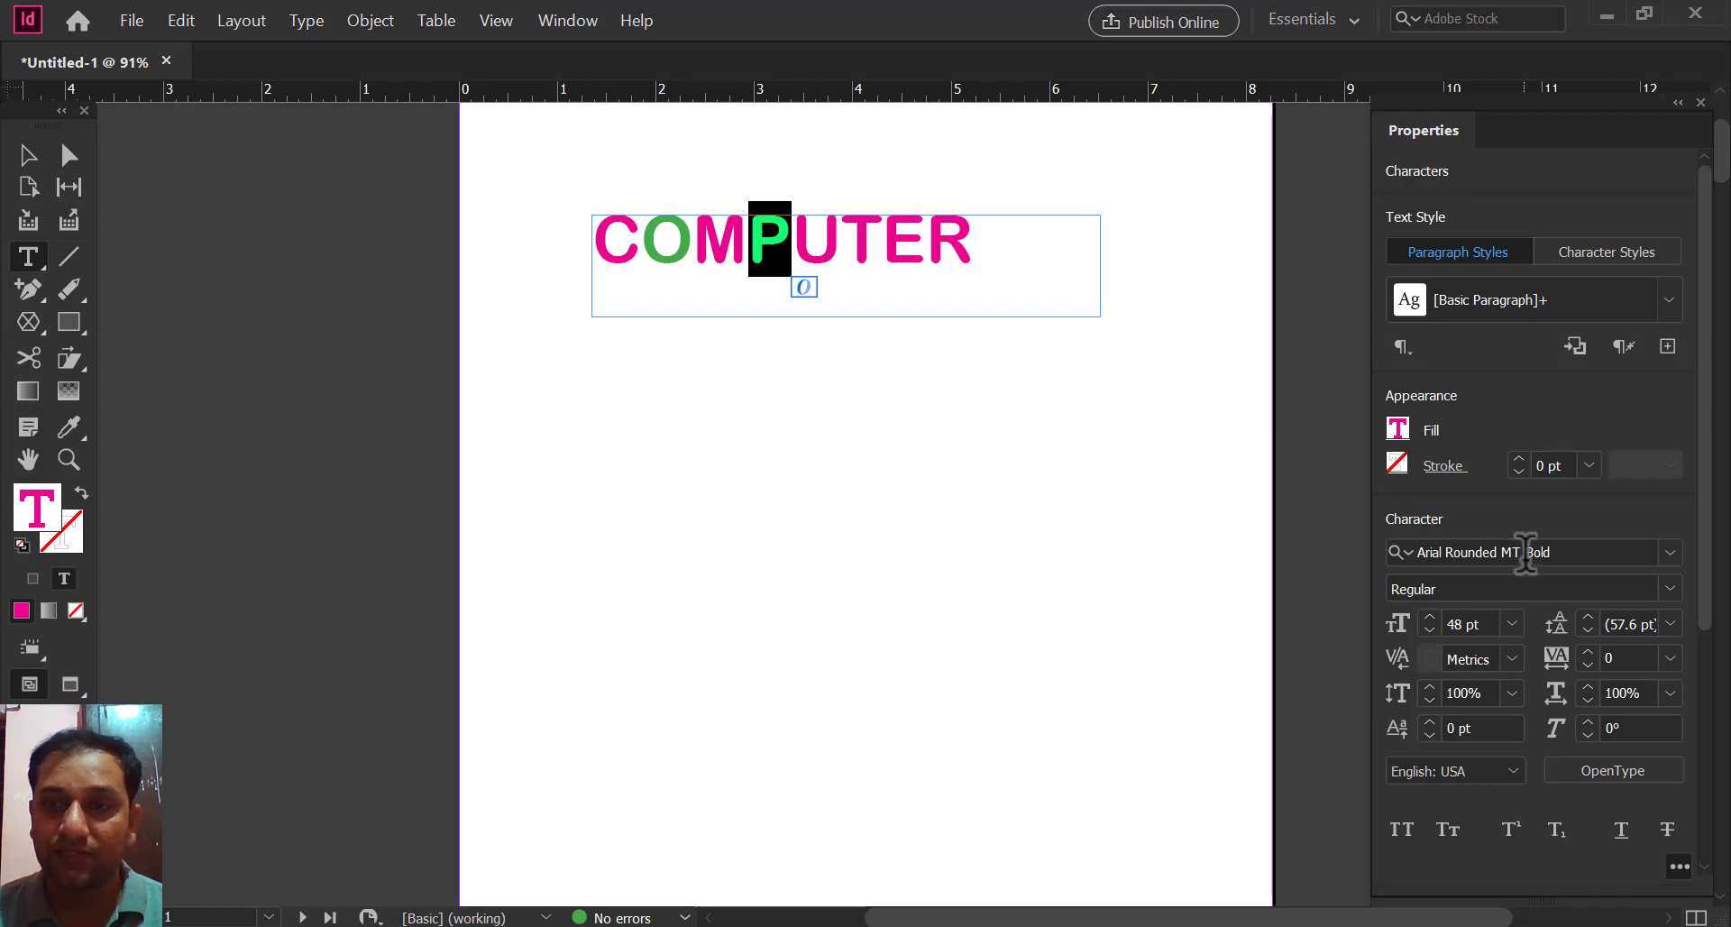
left_click(1399, 427)
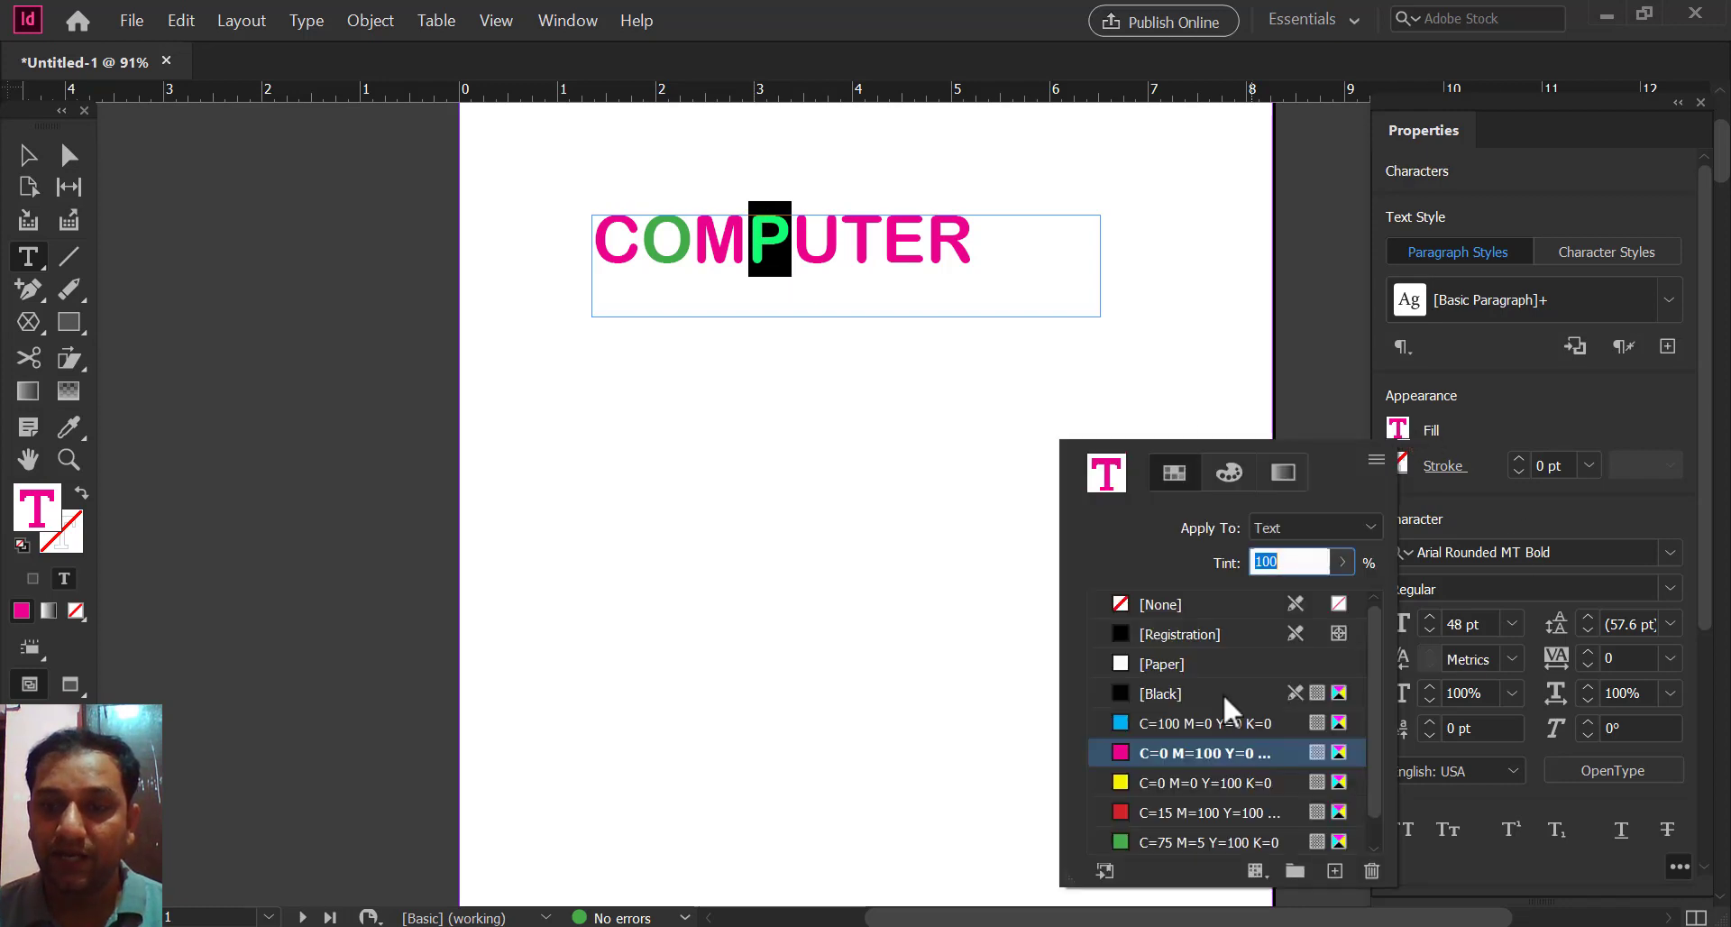
left_click(1120, 840)
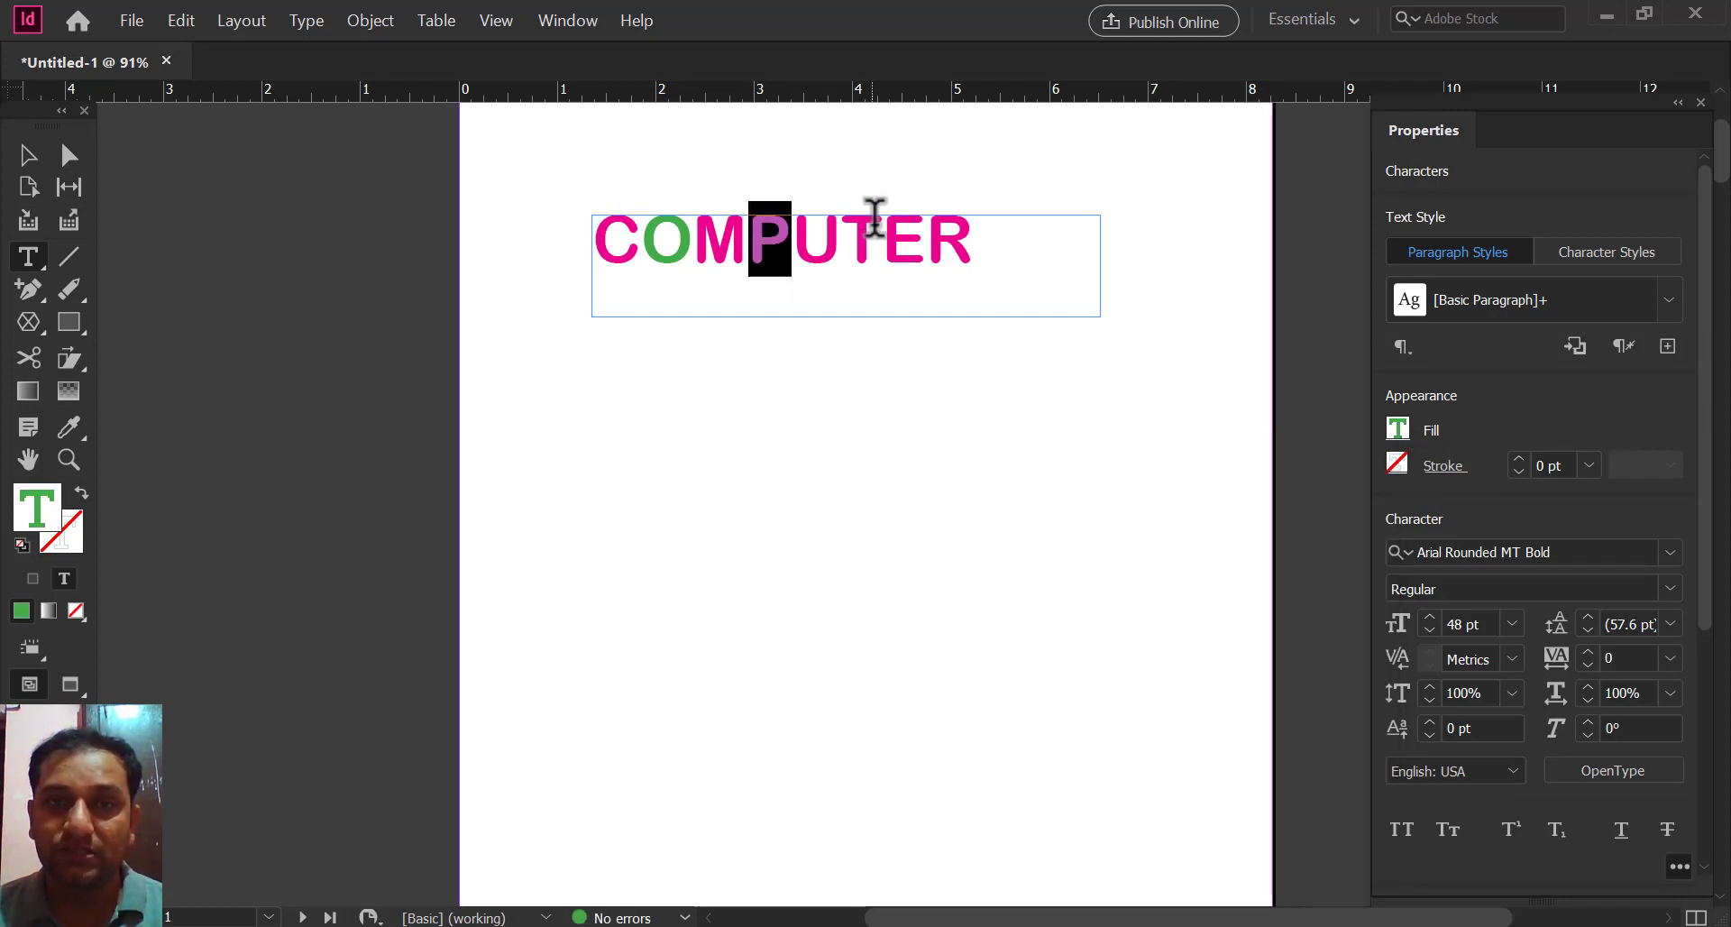
left_click_drag(883, 236, 843, 236)
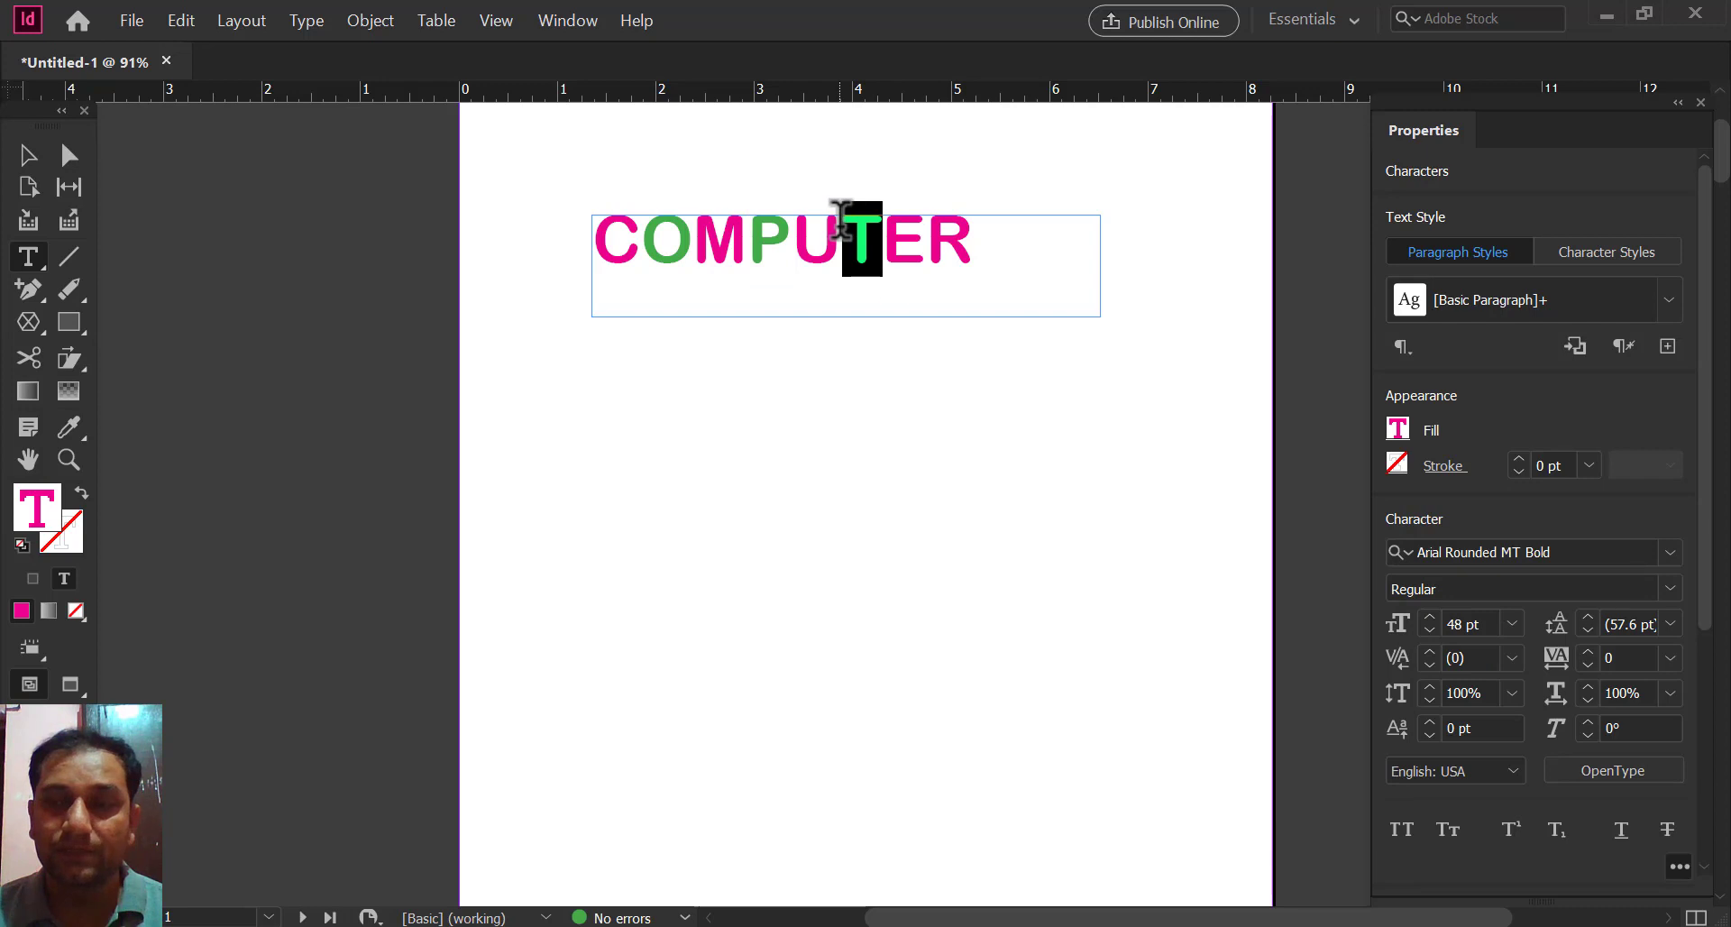
left_click(1403, 422)
left_click(1127, 841)
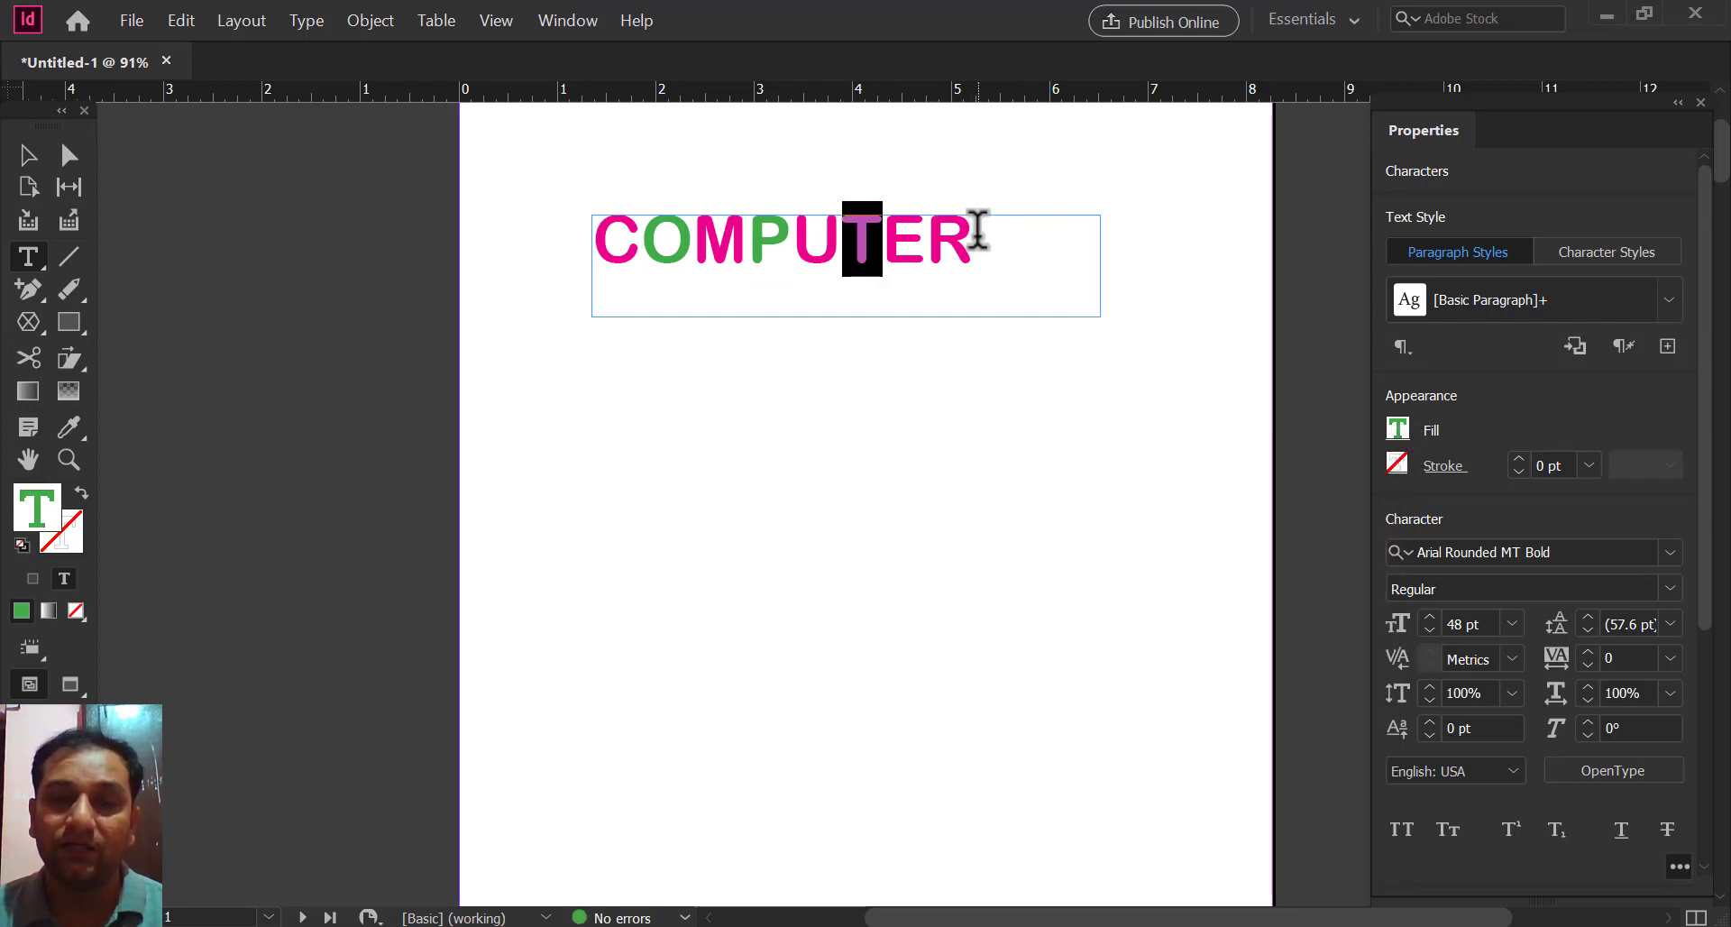
Step: Fill the final letter R of COMPUTER with the yellow swatch C=0 M=0 Y=100 K=0
left_click_drag(974, 236, 928, 237)
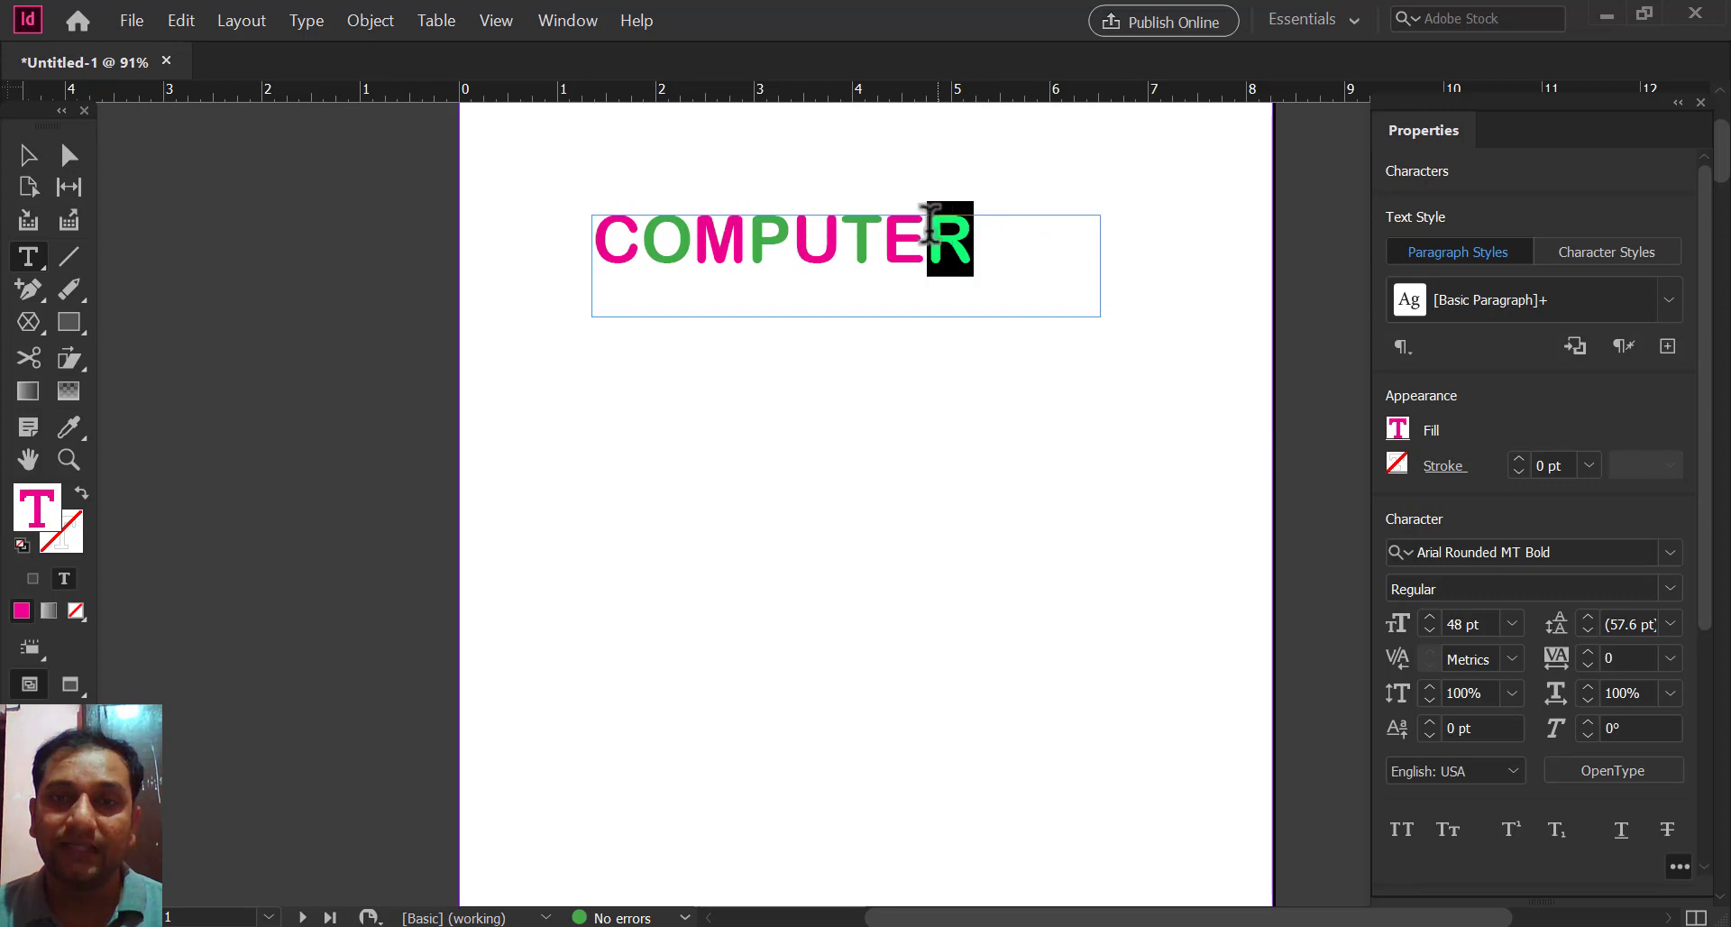
left_click(1398, 431)
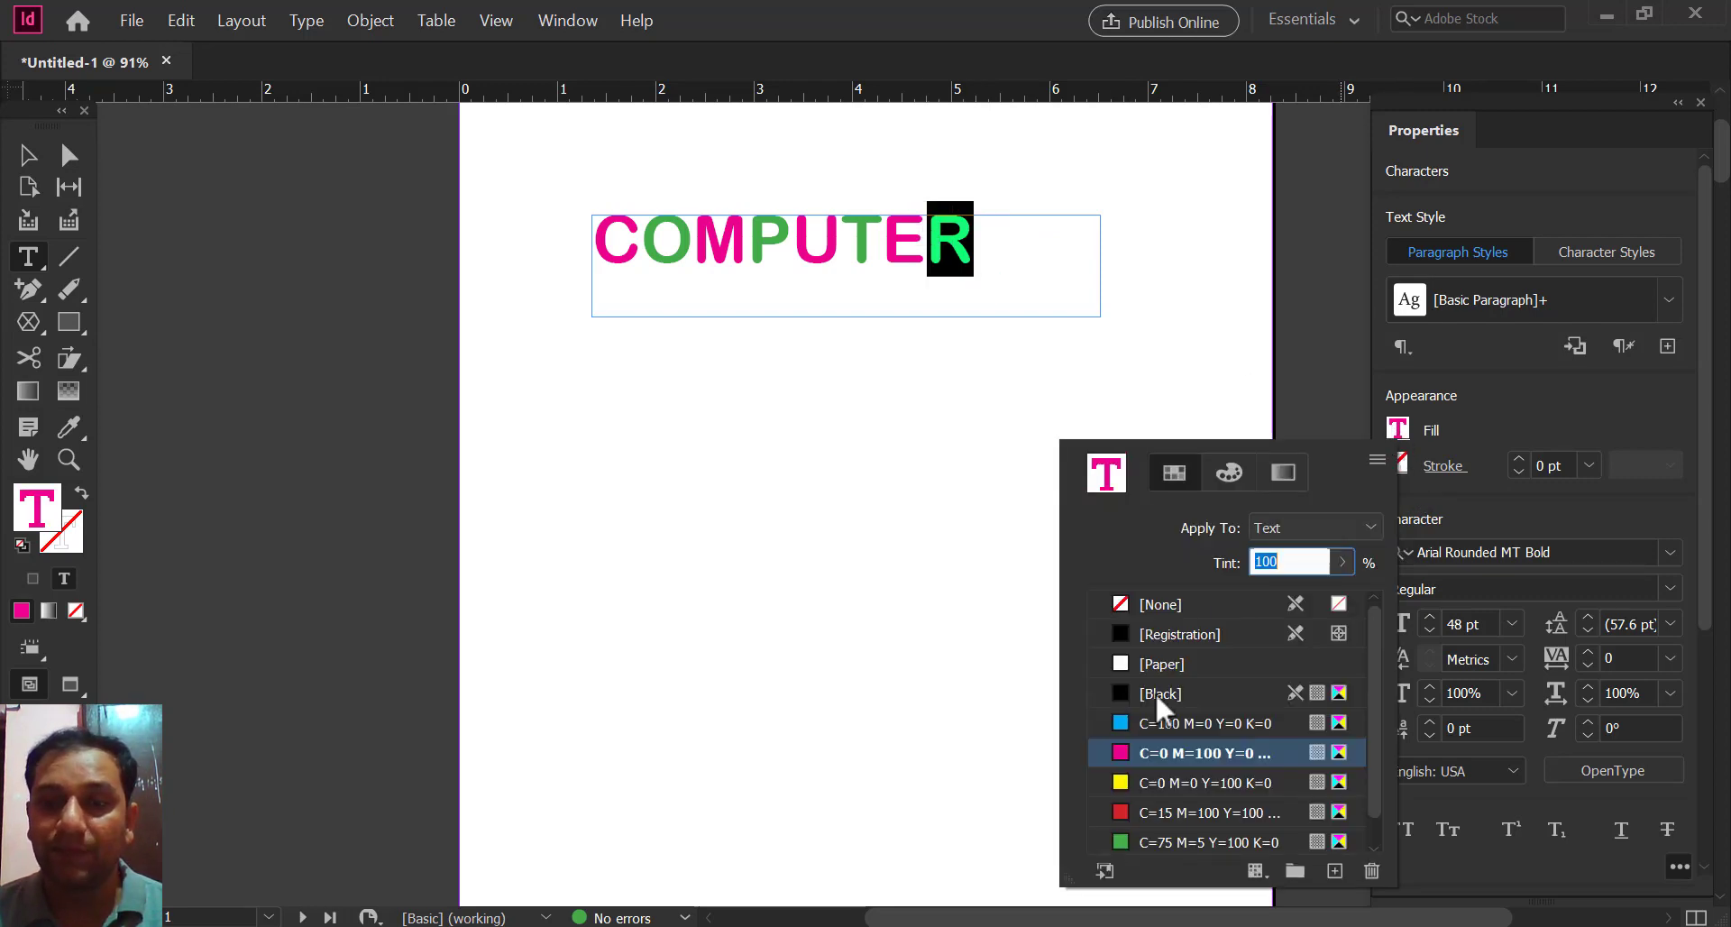
left_click(1117, 809)
left_click(1118, 783)
scroll(1118, 782, "down", 1)
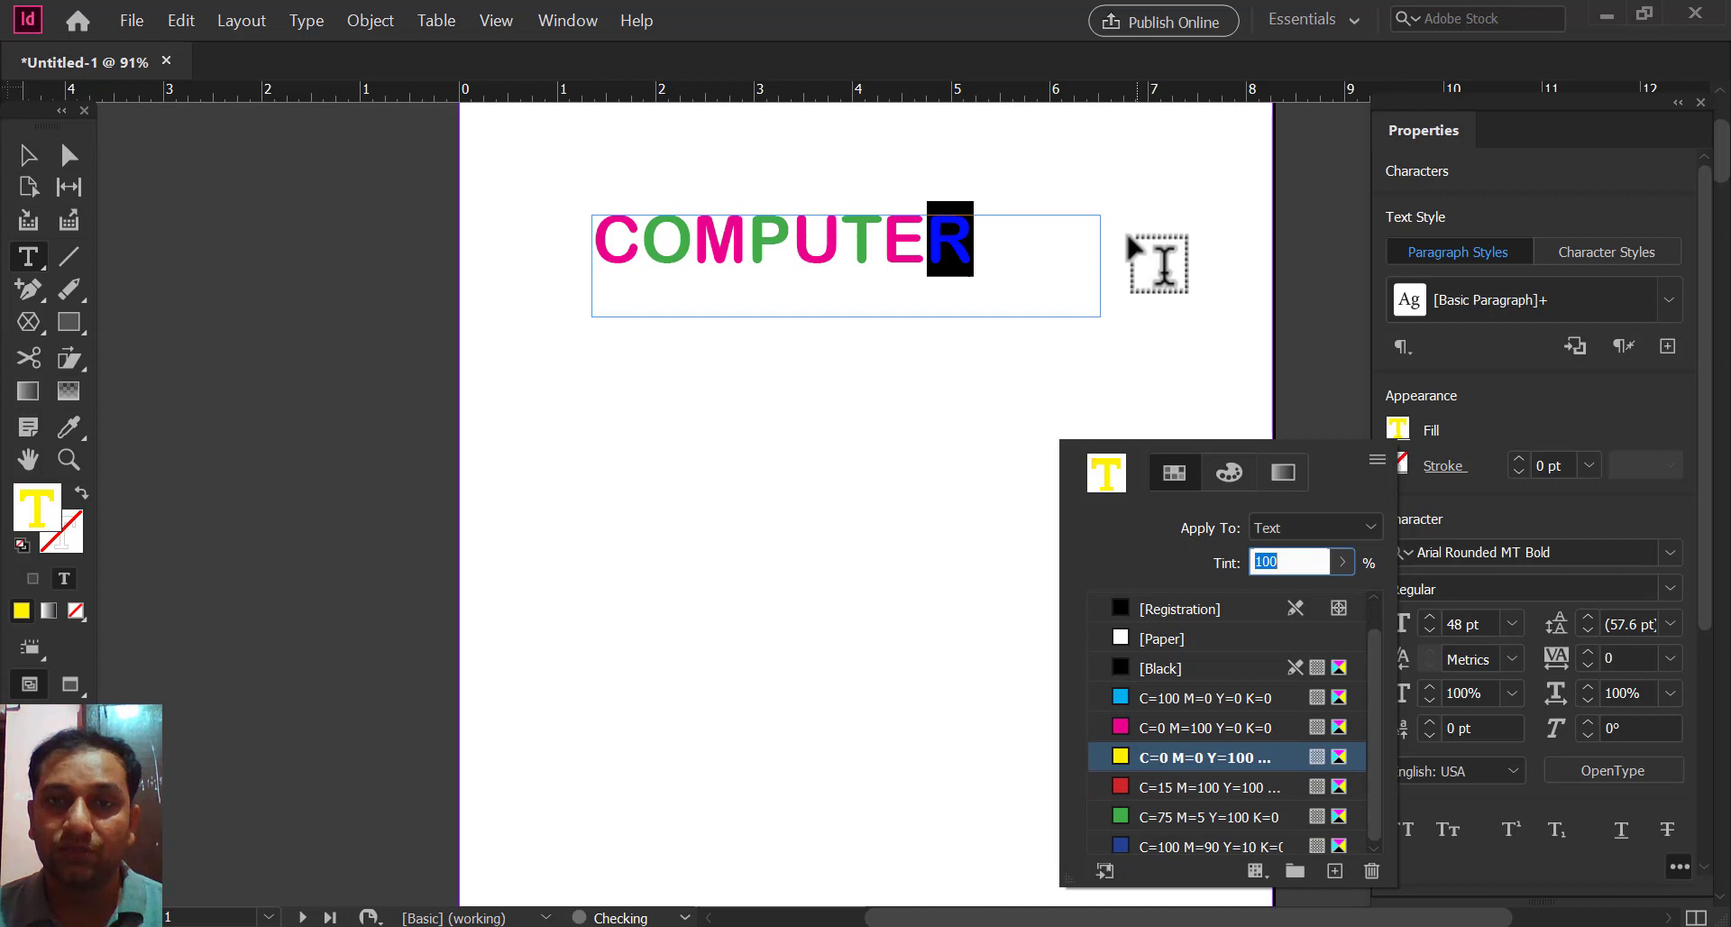
left_click(1032, 236)
Step: Move the COMPUTER text frame horizontally to about X 0.81 in, Y 1.89 in, and deselect it
left_click(28, 155)
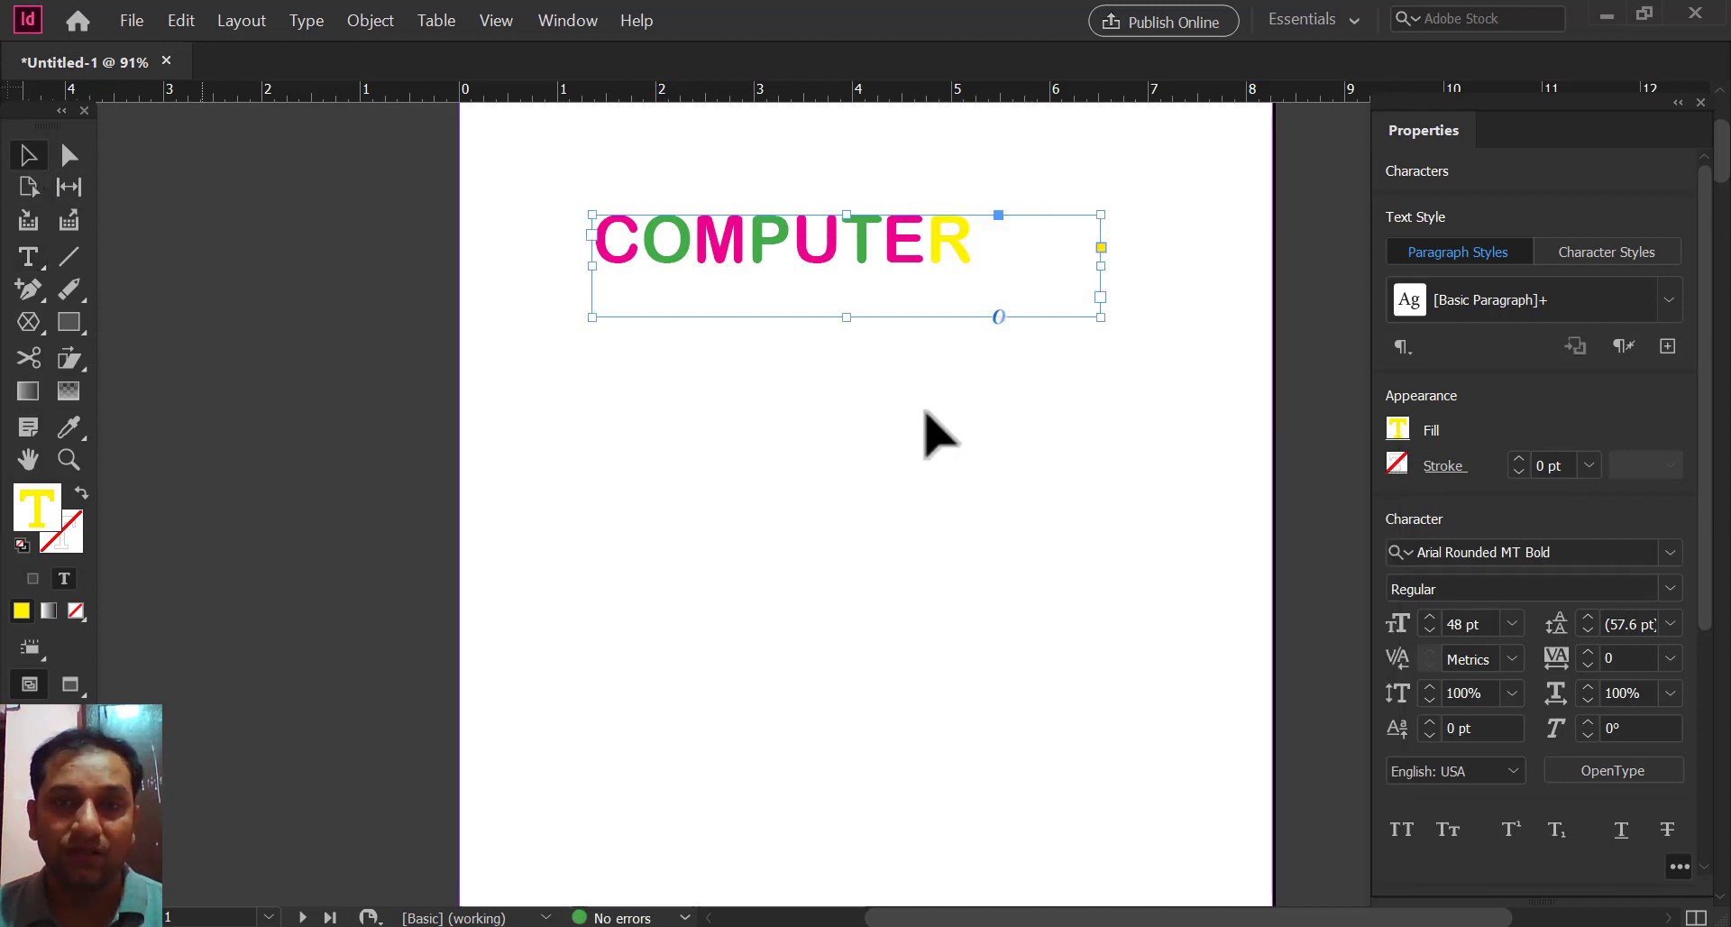
left_click_drag(952, 254, 912, 255)
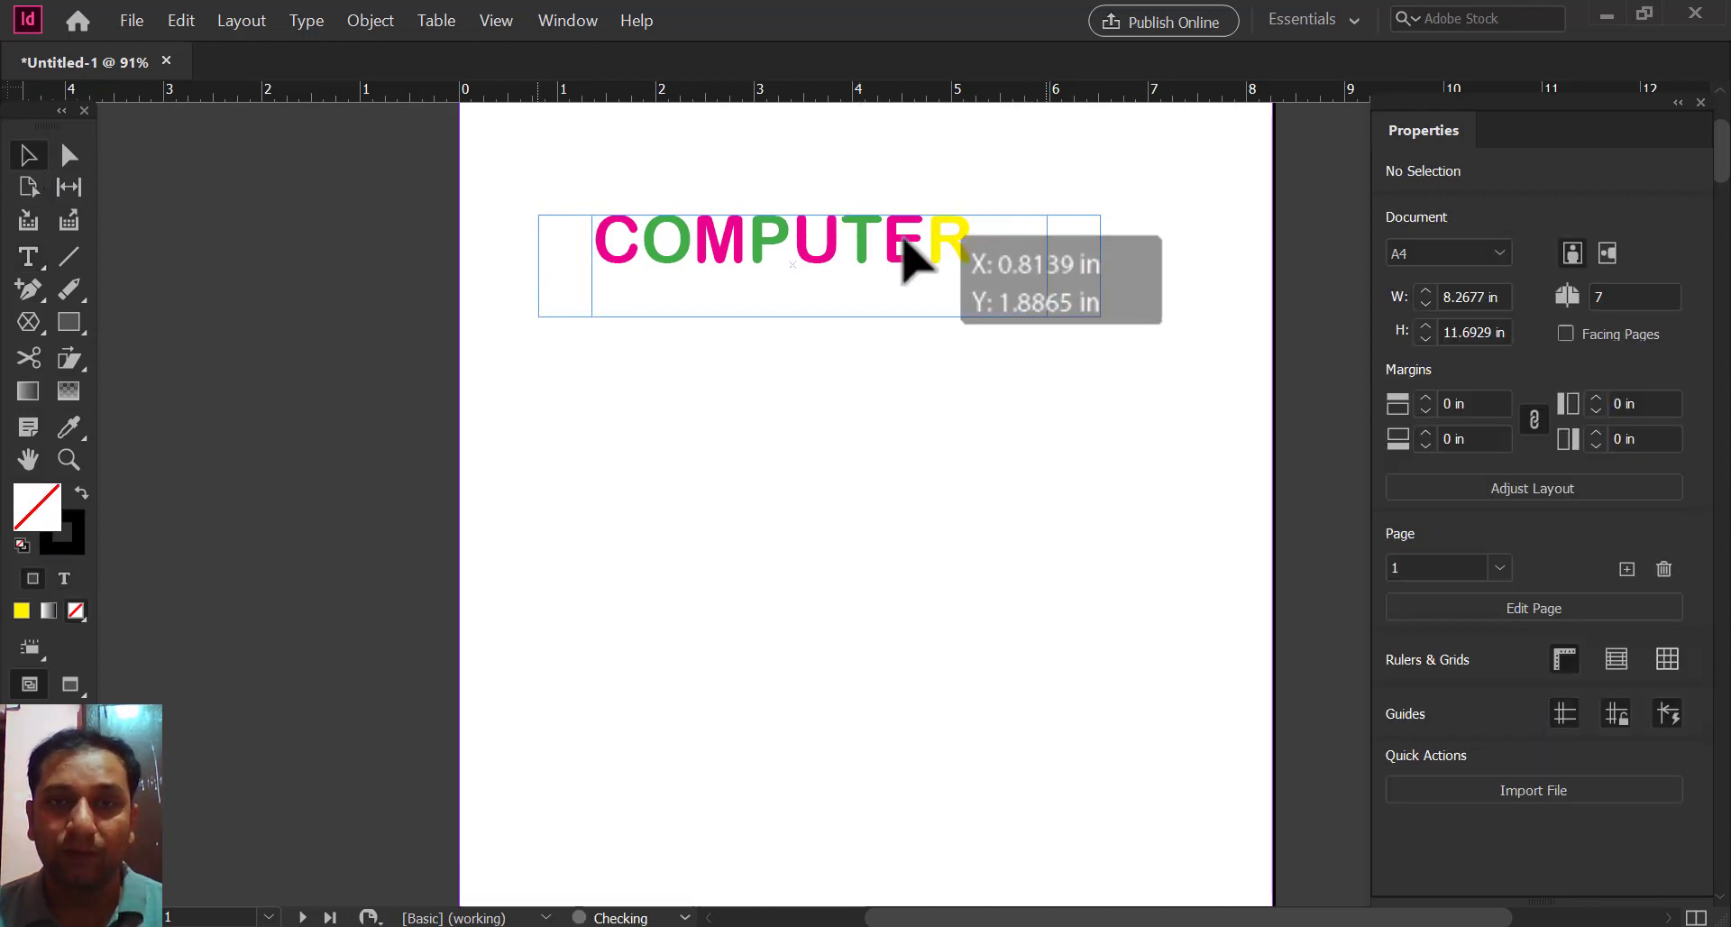
left_click(944, 393)
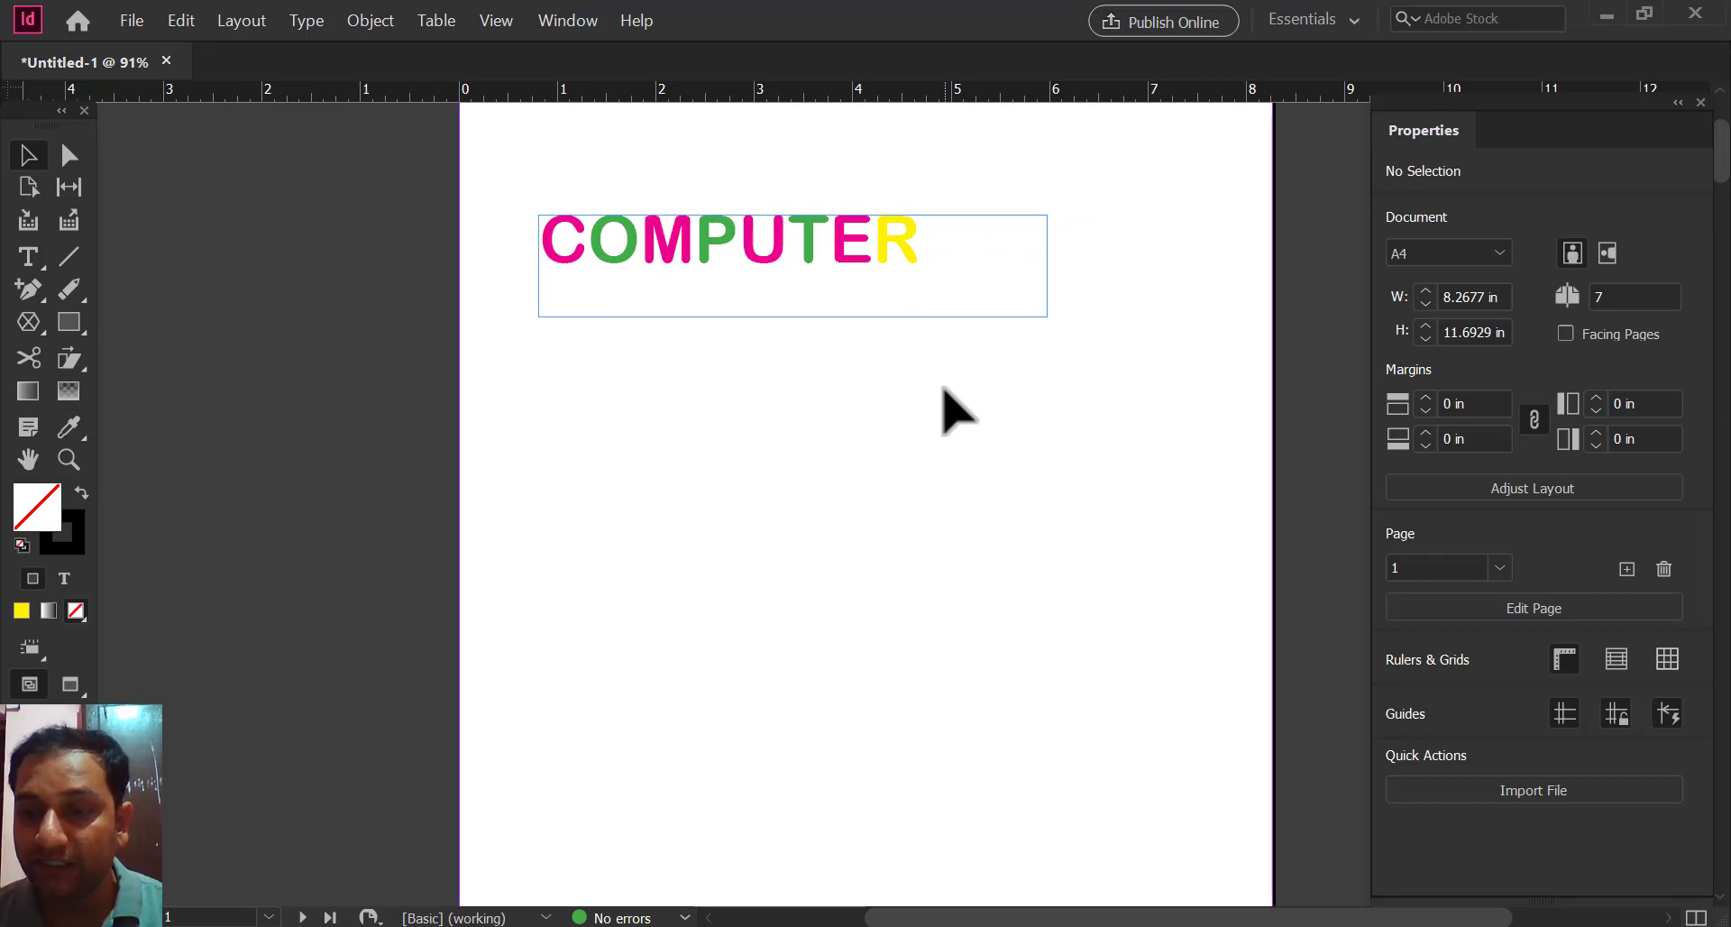
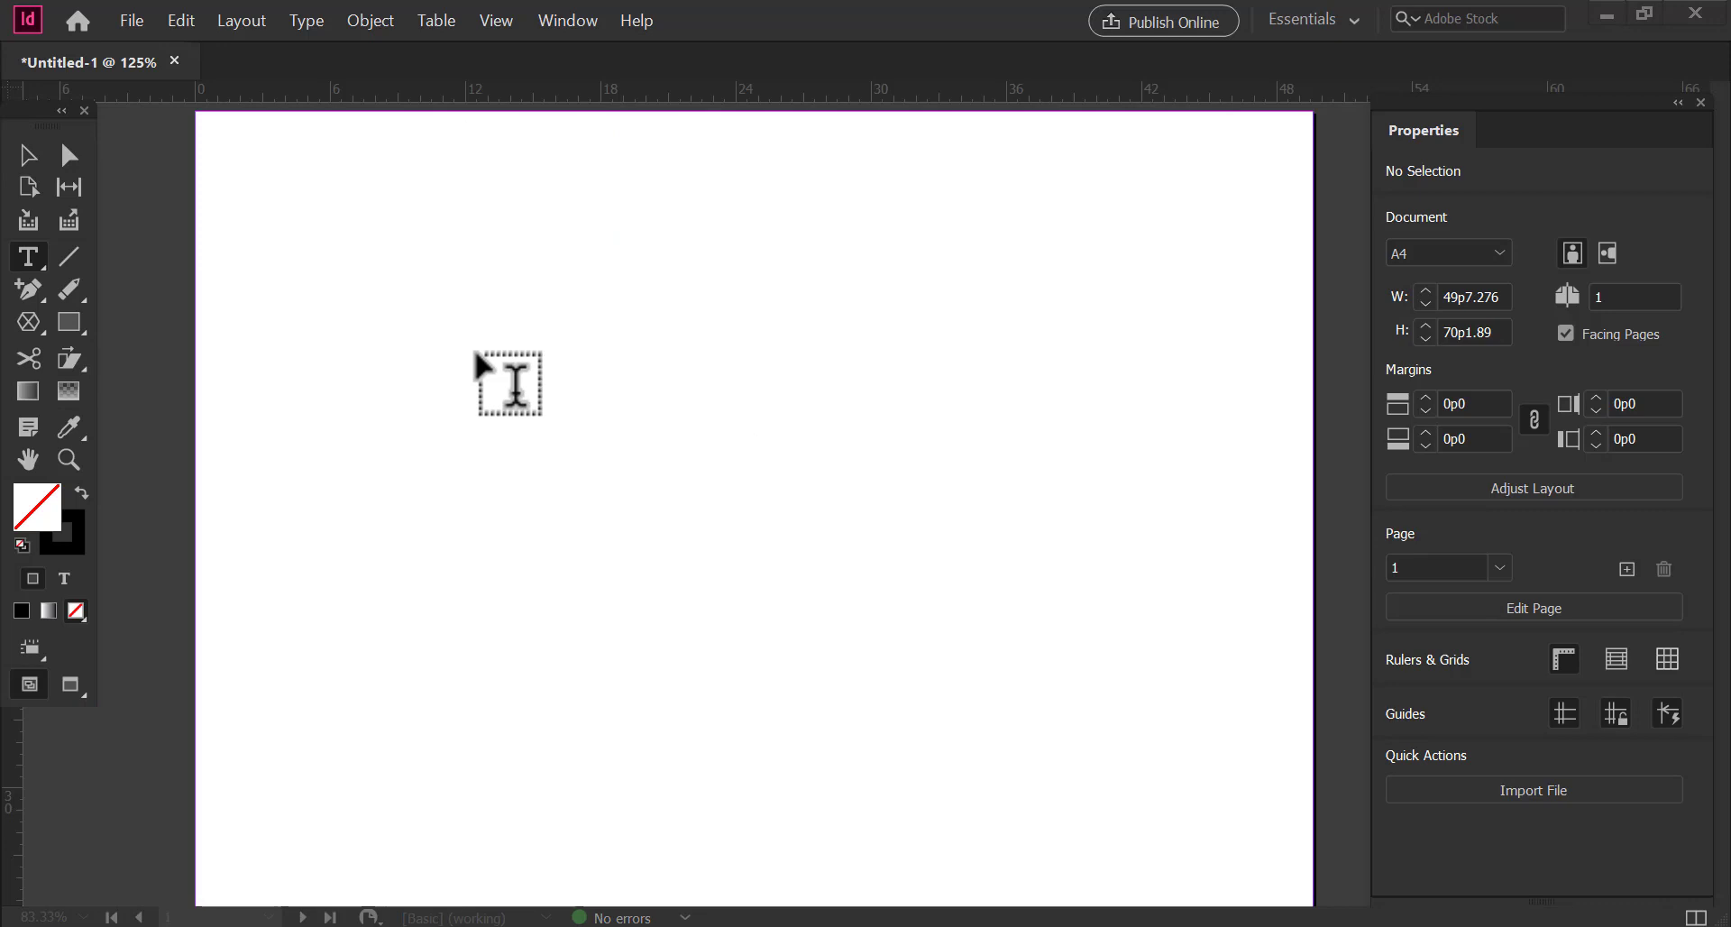
Step: Create a text frame about 16p7 wide and 7p8 high in the upper part of the blank page, and enter a first name
left_click_drag(336, 273, 709, 446)
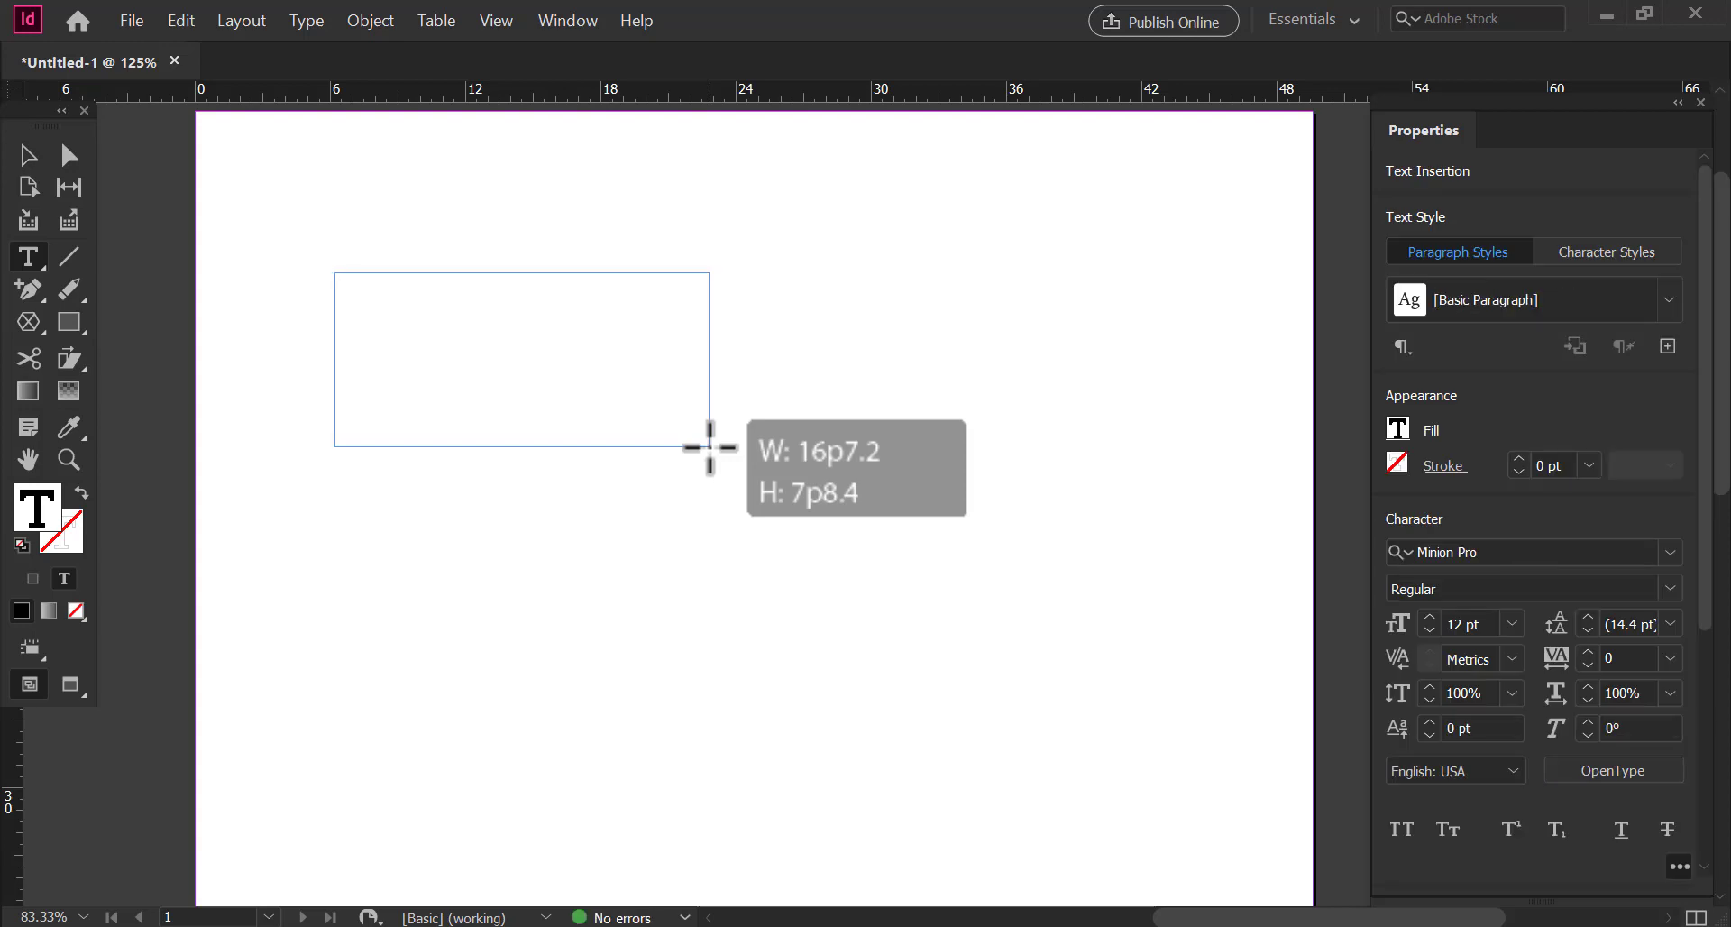
key("Caps_Lock")
type("comp")
key("BackSpace")
key("BackSpace")
key("BackSpace")
key("BackSpace")
type("Robin")
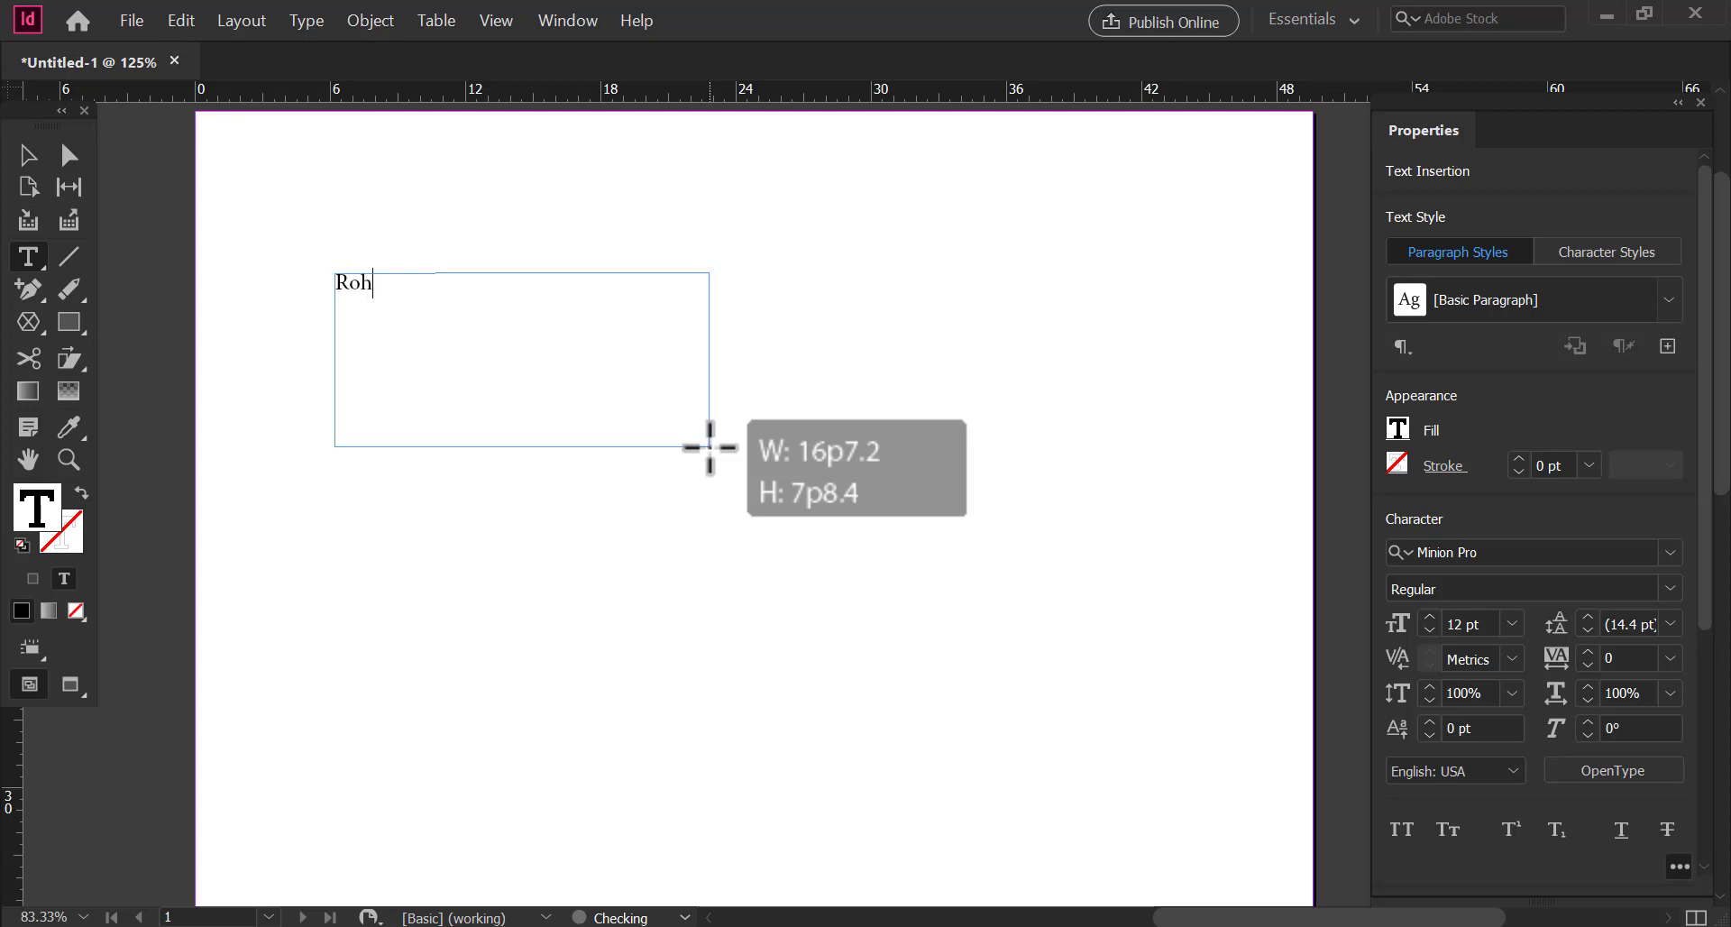
key("BackSpace")
key("BackSpace")
key("BackSpace")
type("hit")
Step: Add three more first names below the first one, each on its own line
key("Return")
type("Manish")
key("Return")
type("Deepak")
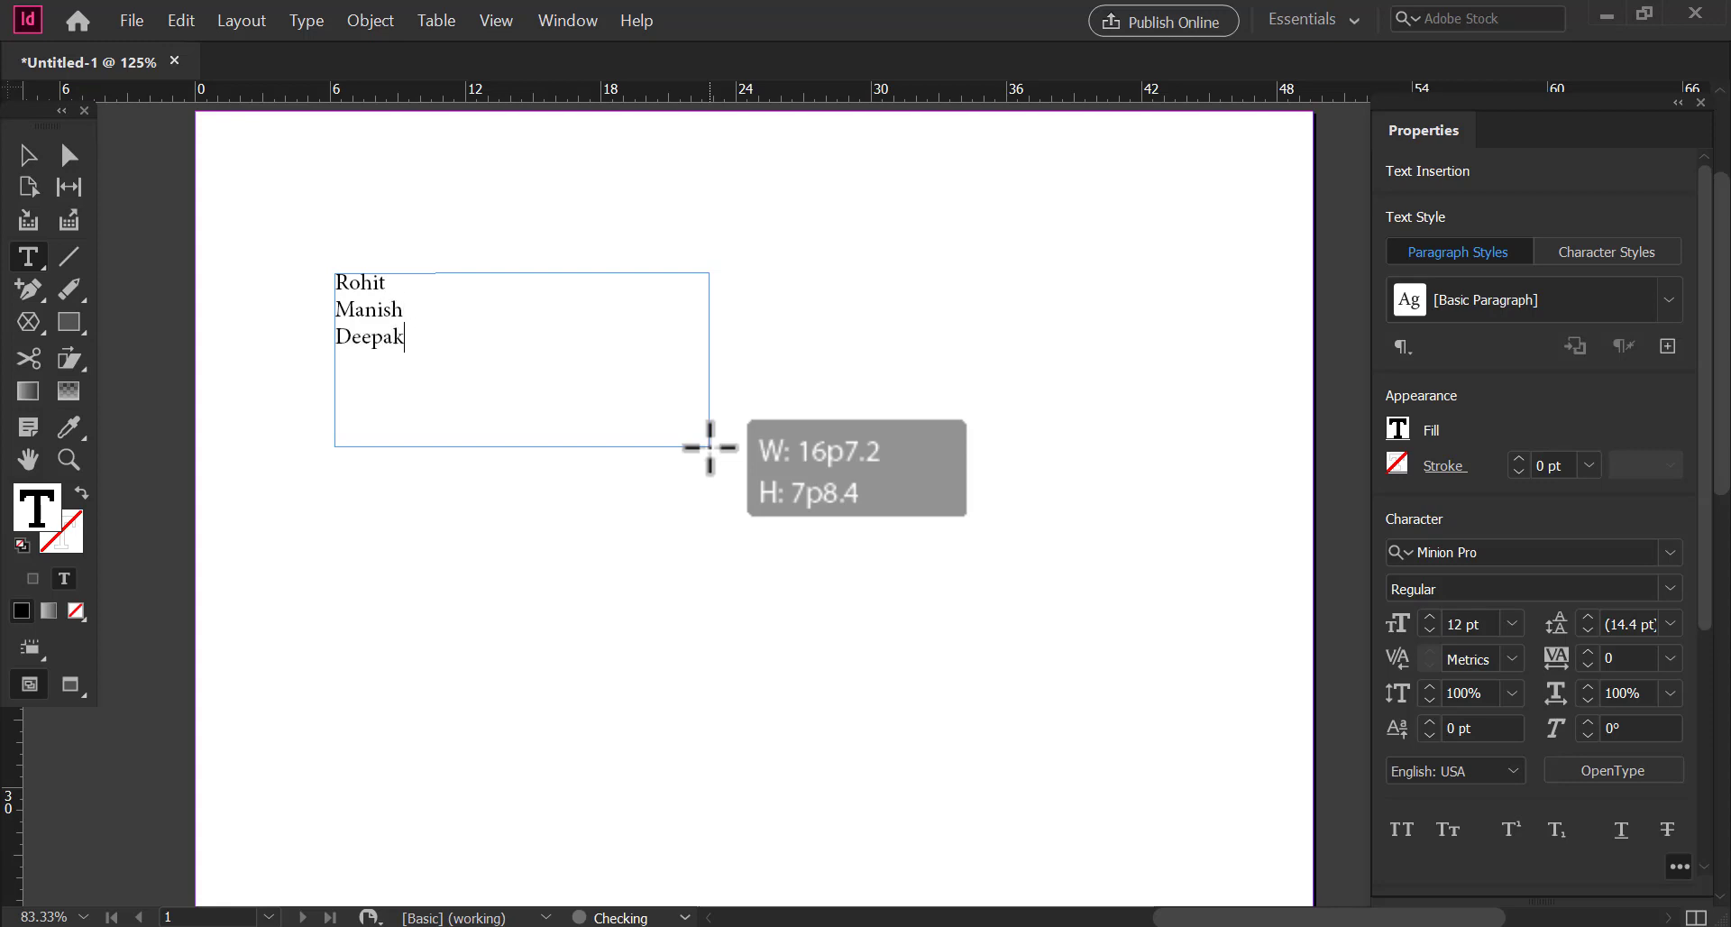
key("Return")
type("Ashish")
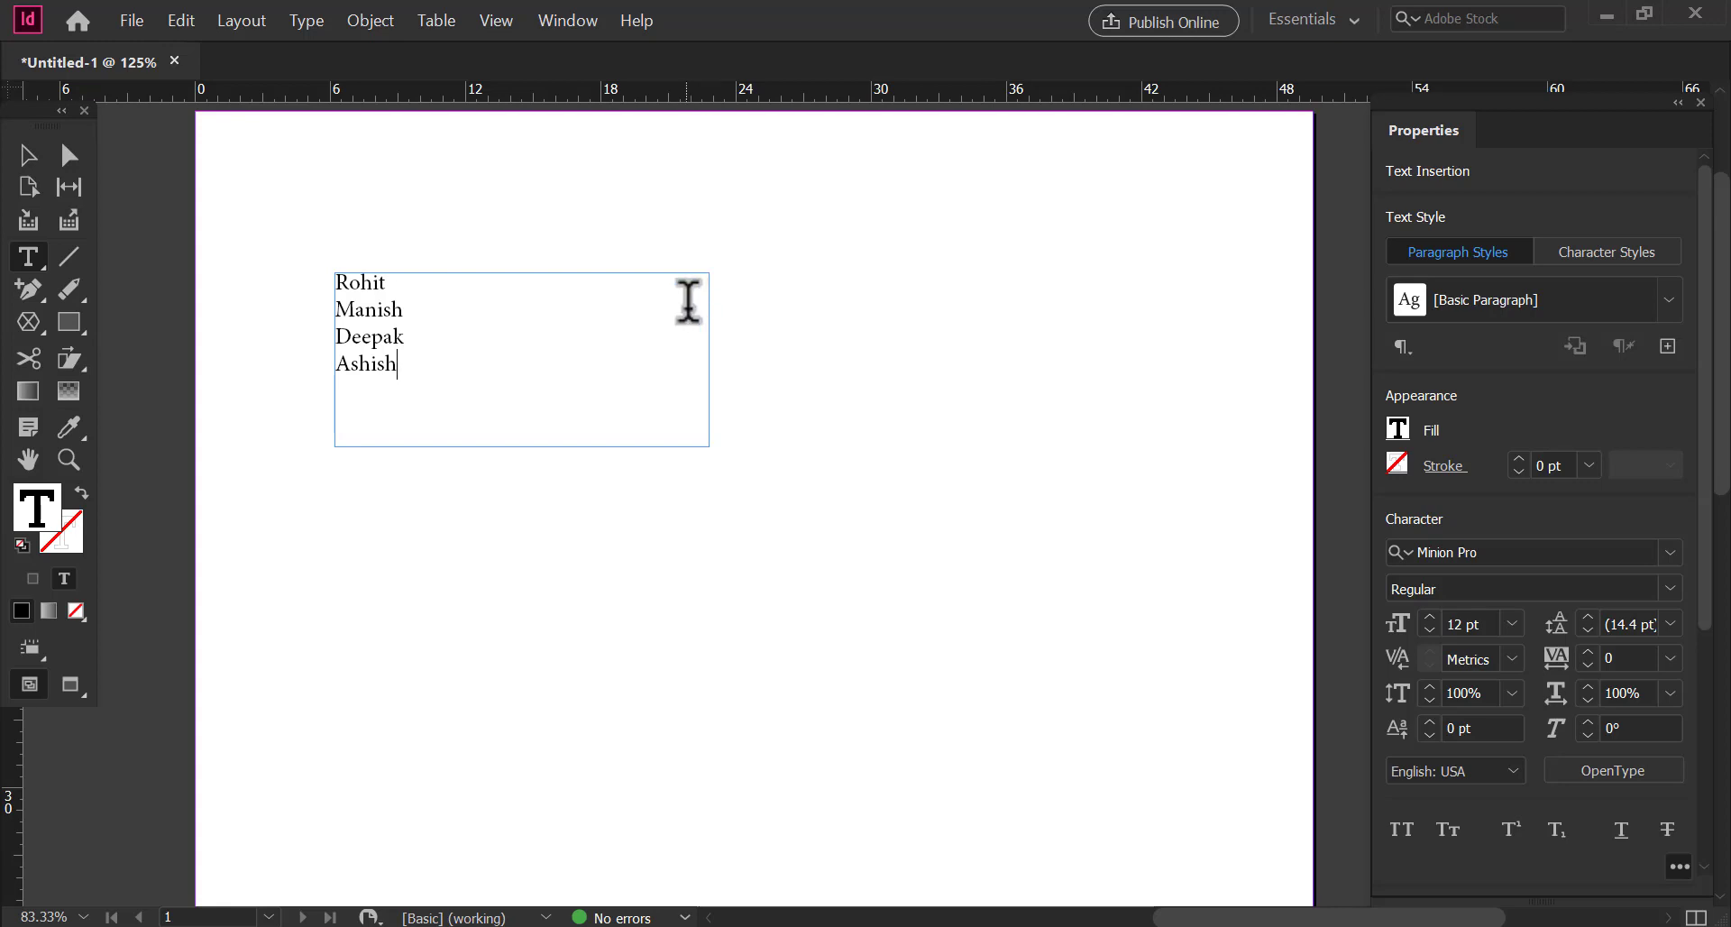
Step: Set all four names in Abadi MT Condensed Extra Bold at 48 pt
left_click_drag(397, 368, 343, 279)
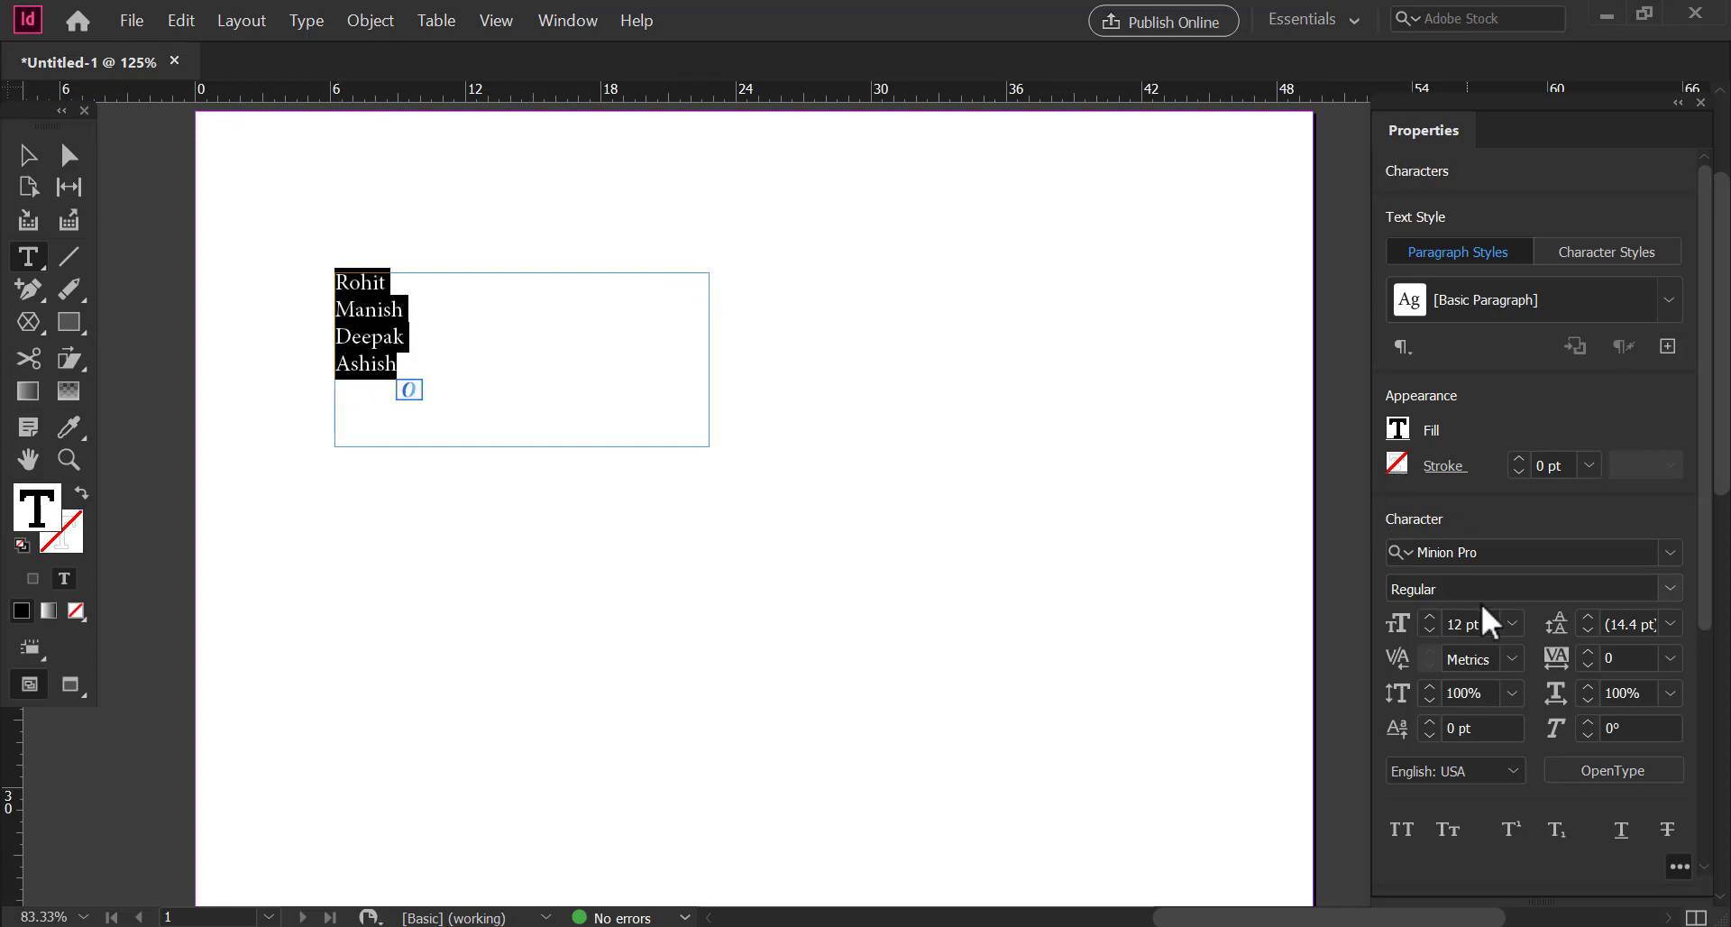
left_click(1670, 554)
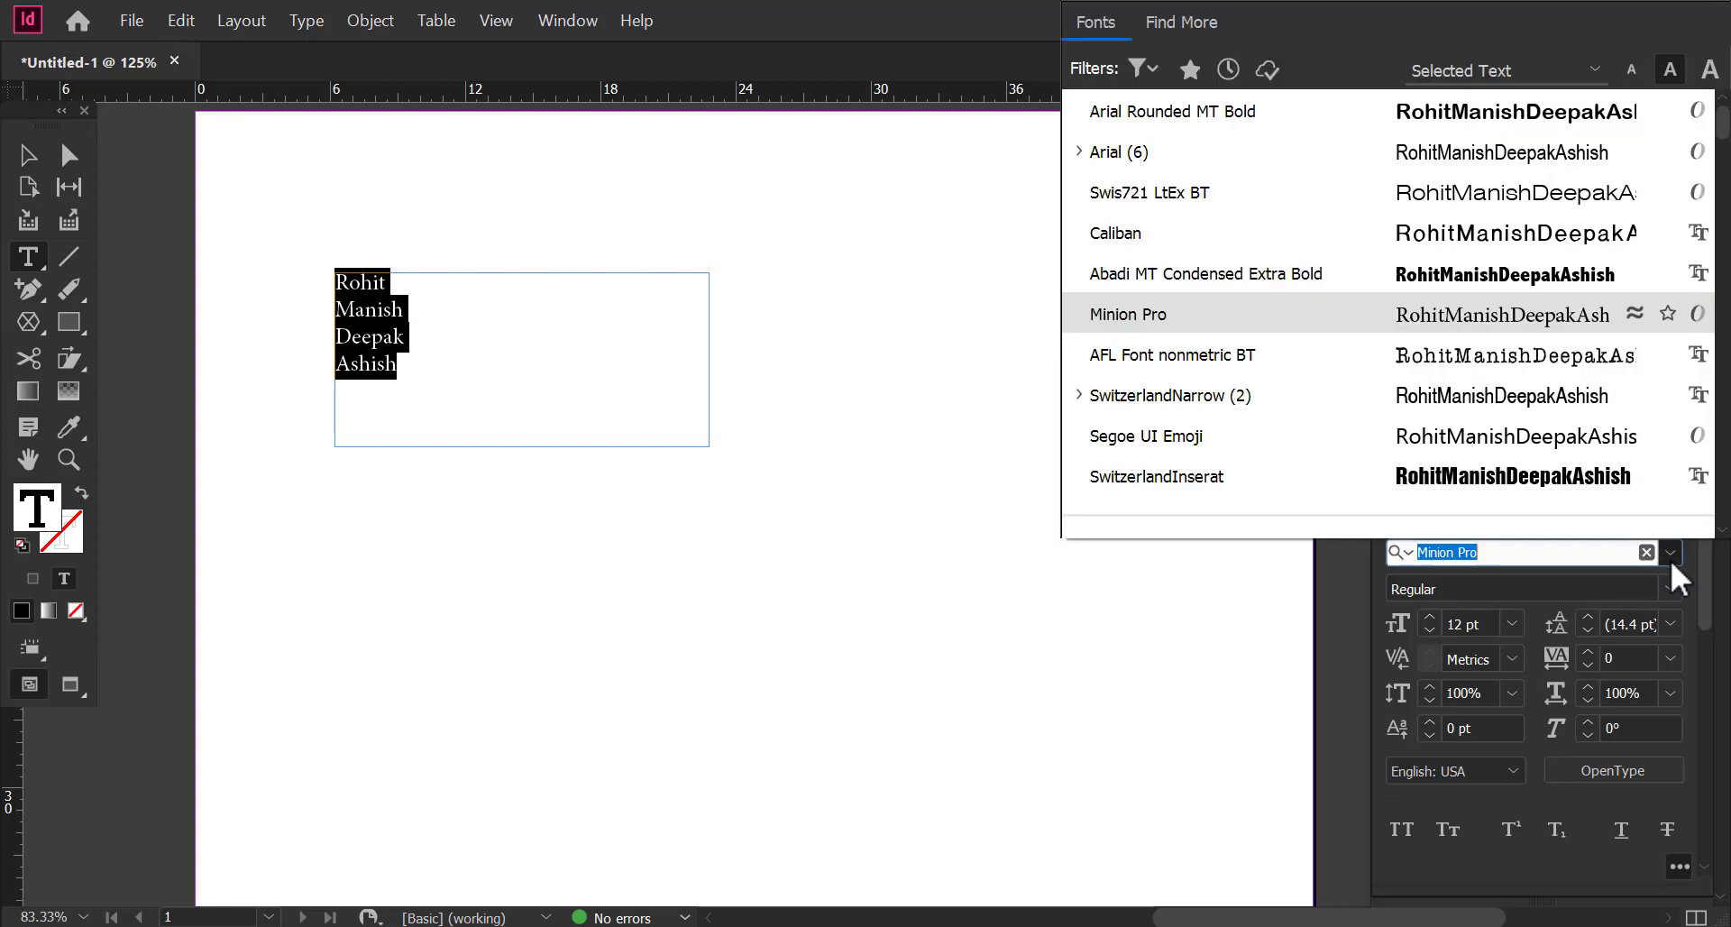
left_click(1367, 278)
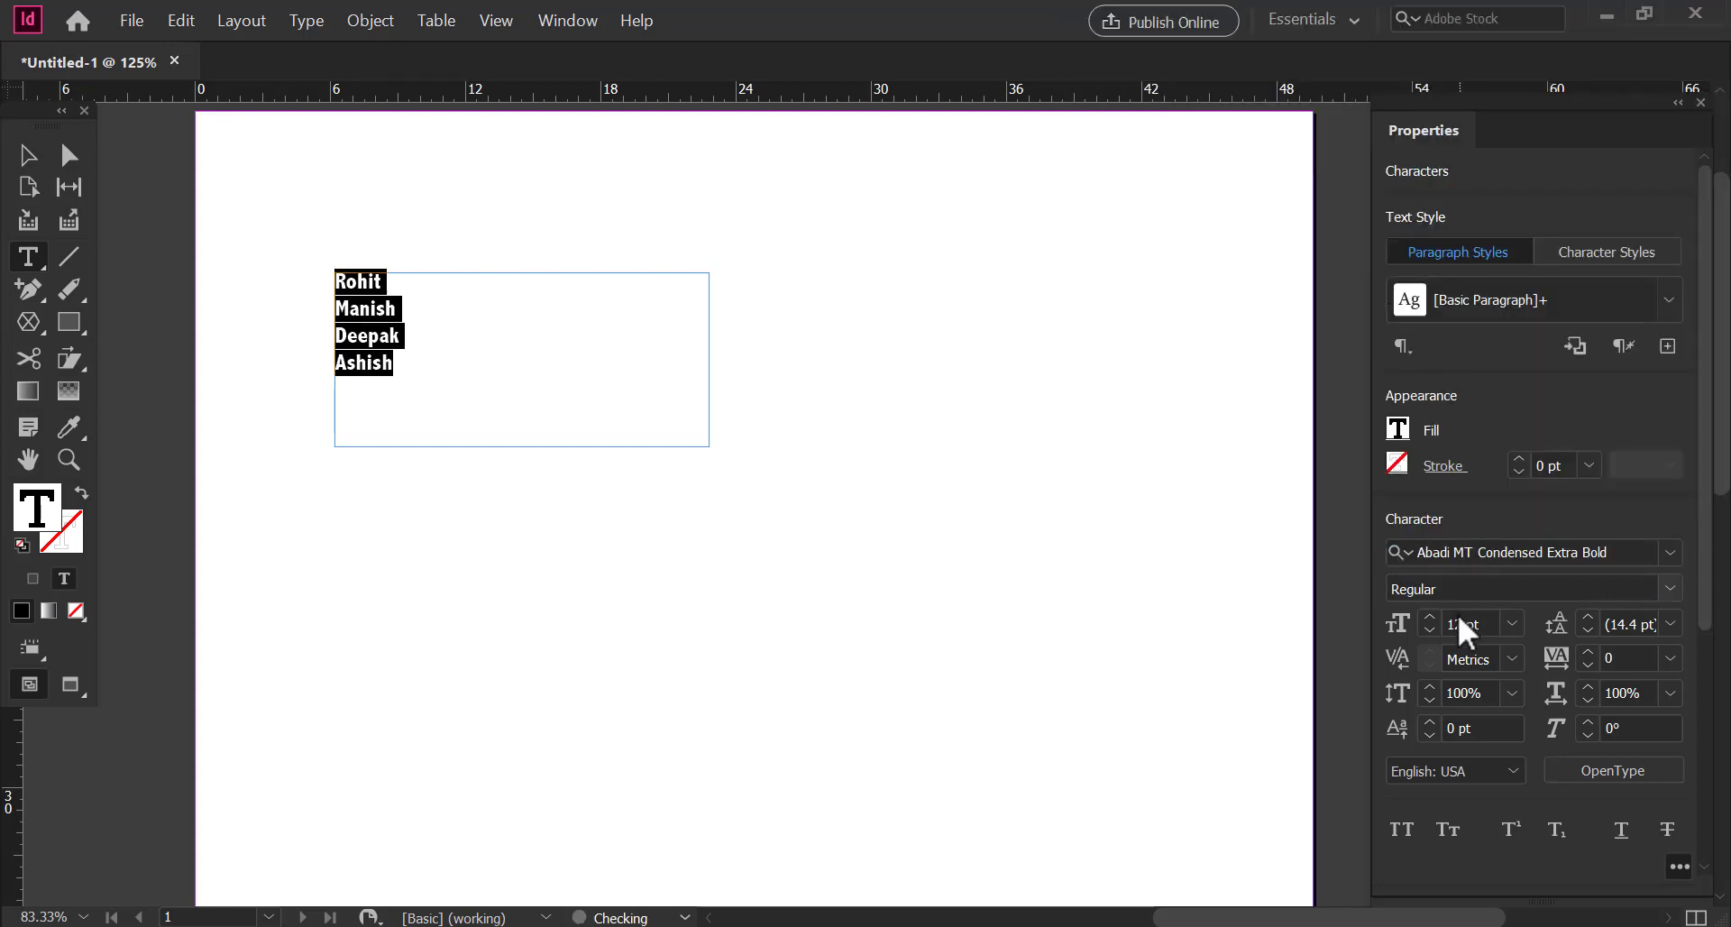
left_click(1507, 627)
left_click(1492, 534)
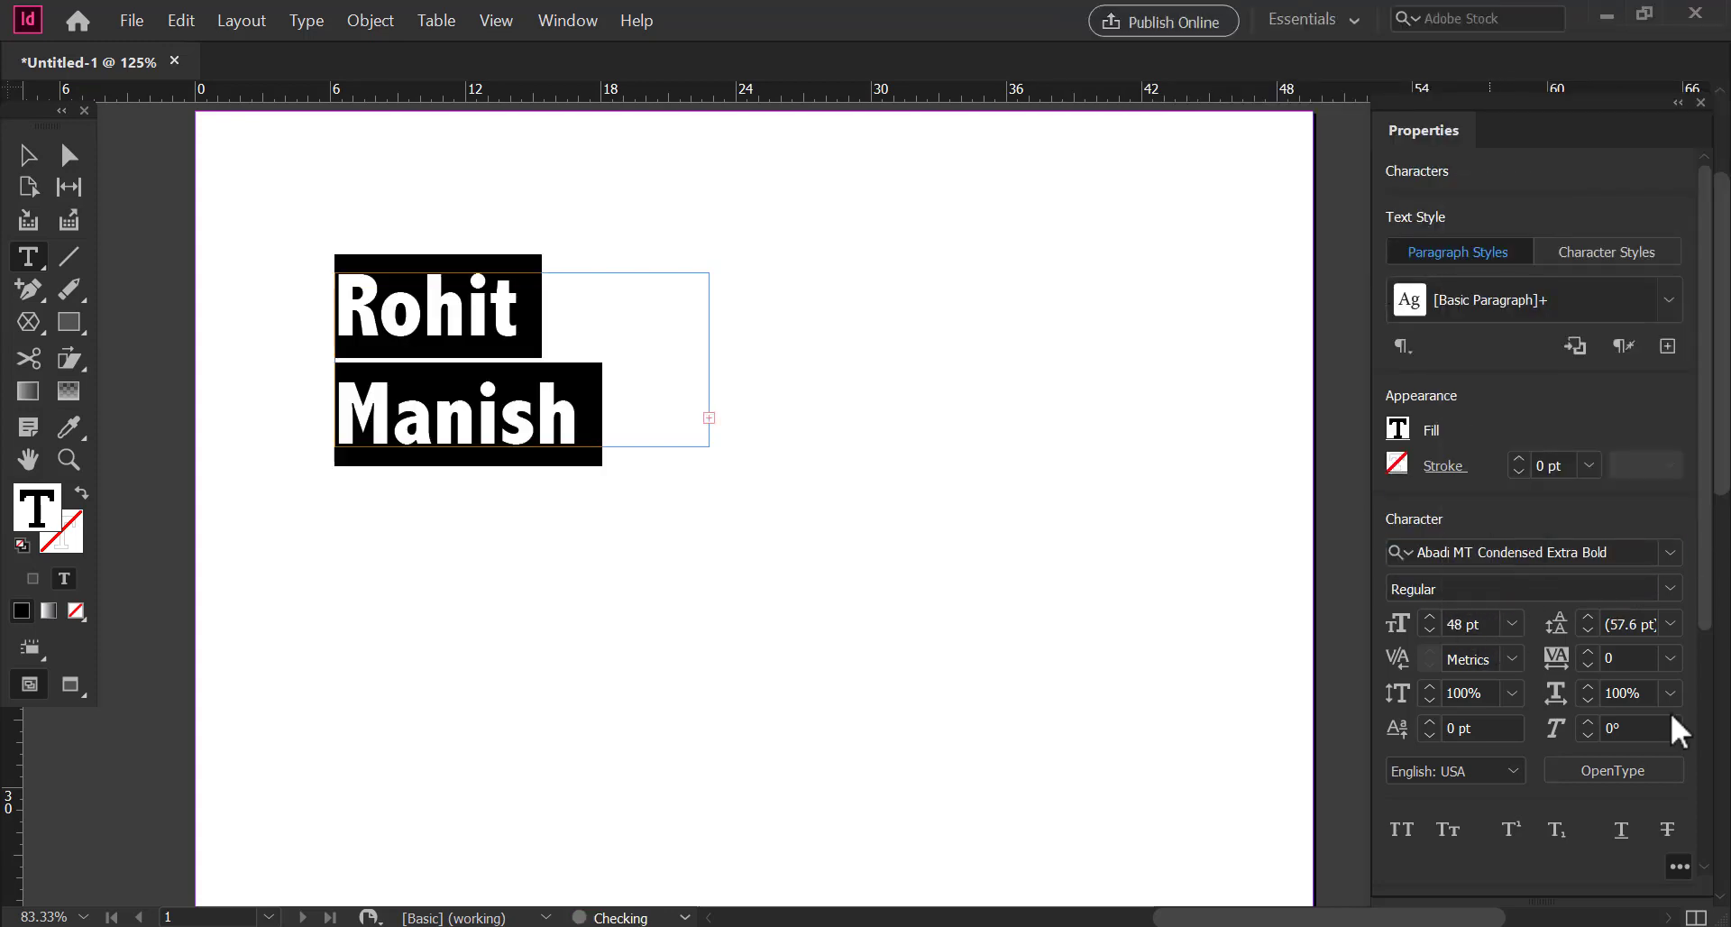
Step: Hide the additional character options and show them again
left_click(1676, 864)
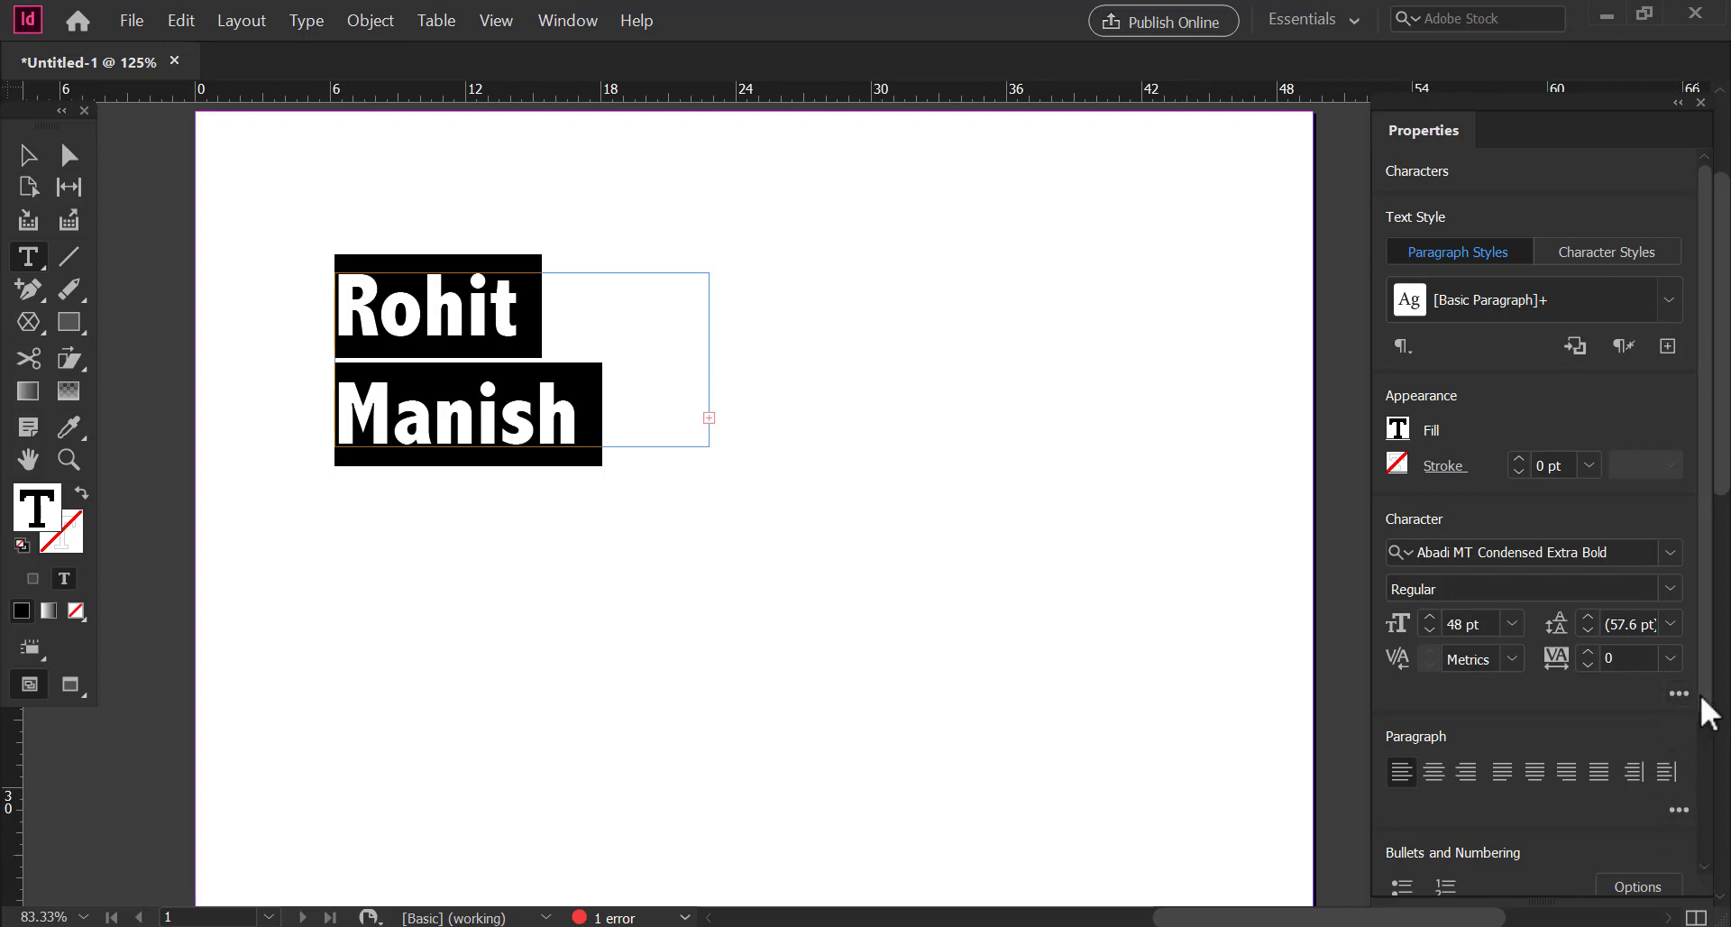
scroll(1701, 694, "down", 1)
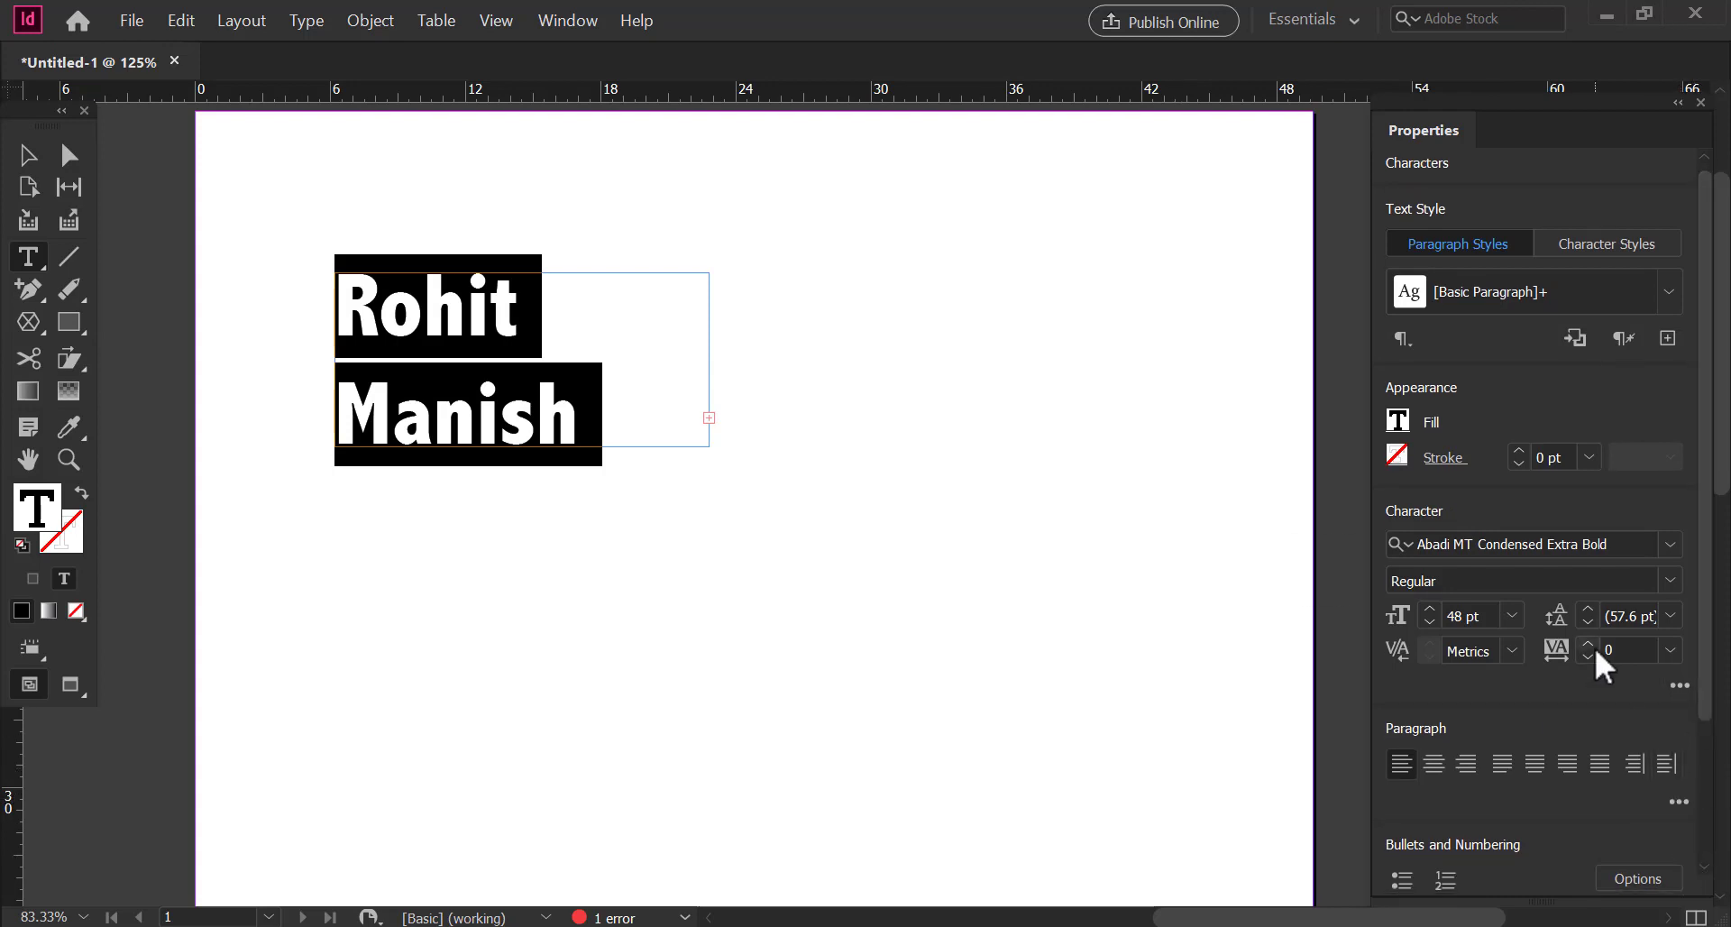
left_click(1681, 686)
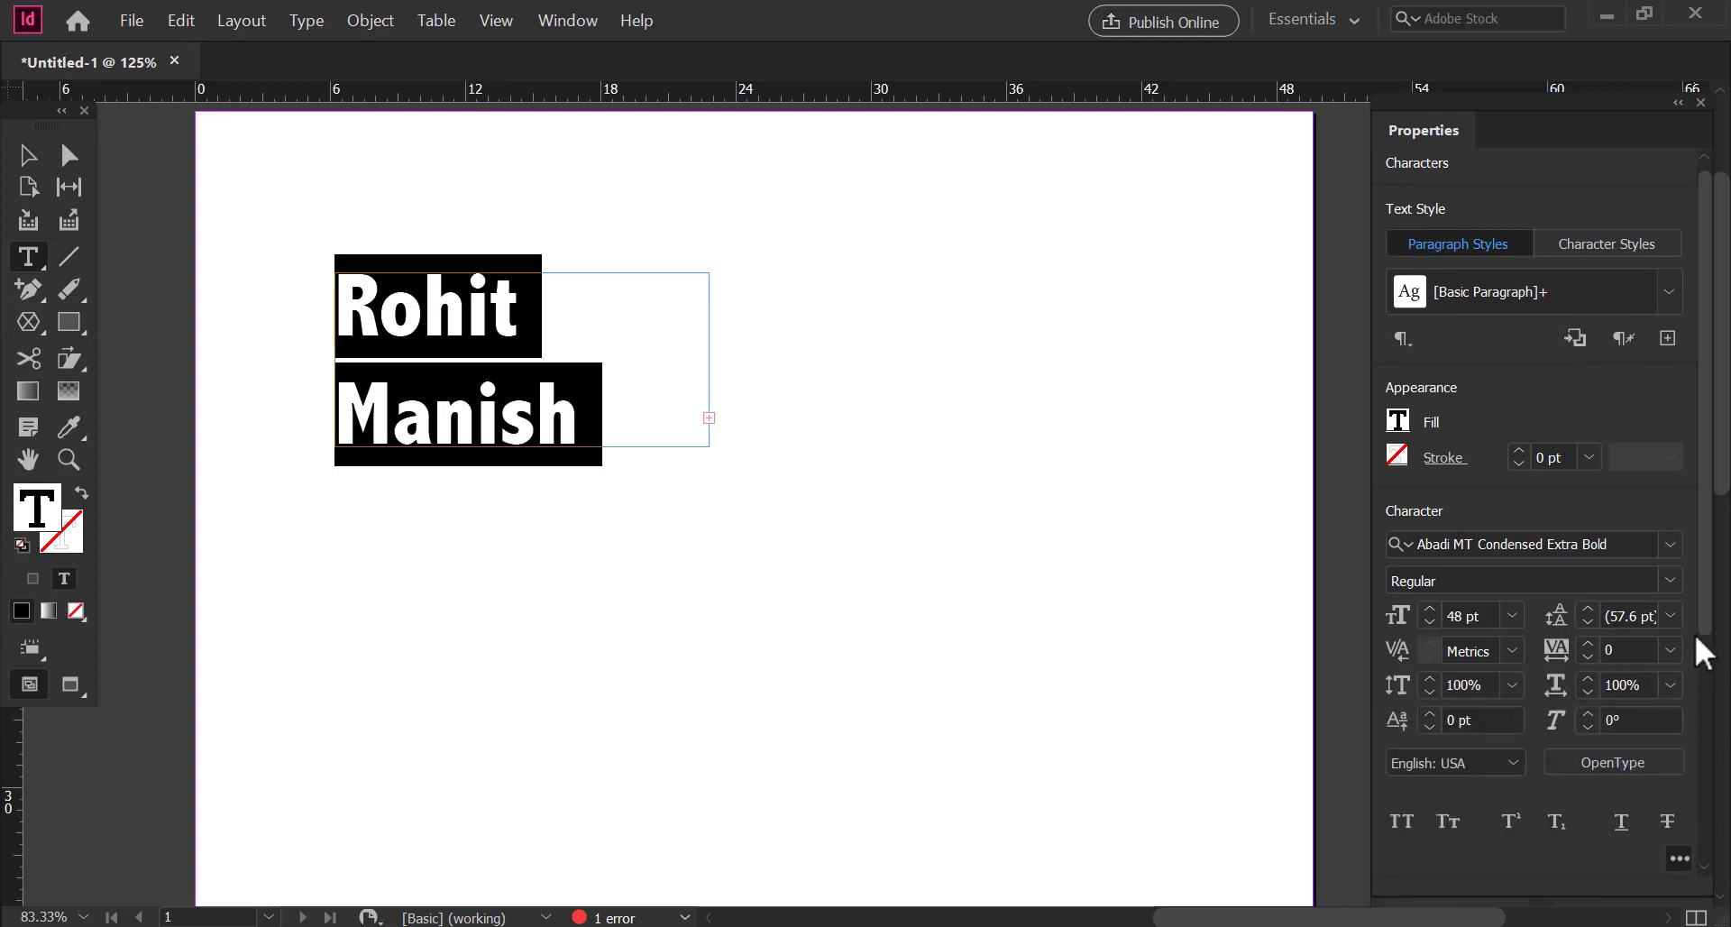
Step: Reduce the font size of all four names to 18 pt
scroll(1709, 645, "down", 3)
scroll(1701, 667, "down", 2)
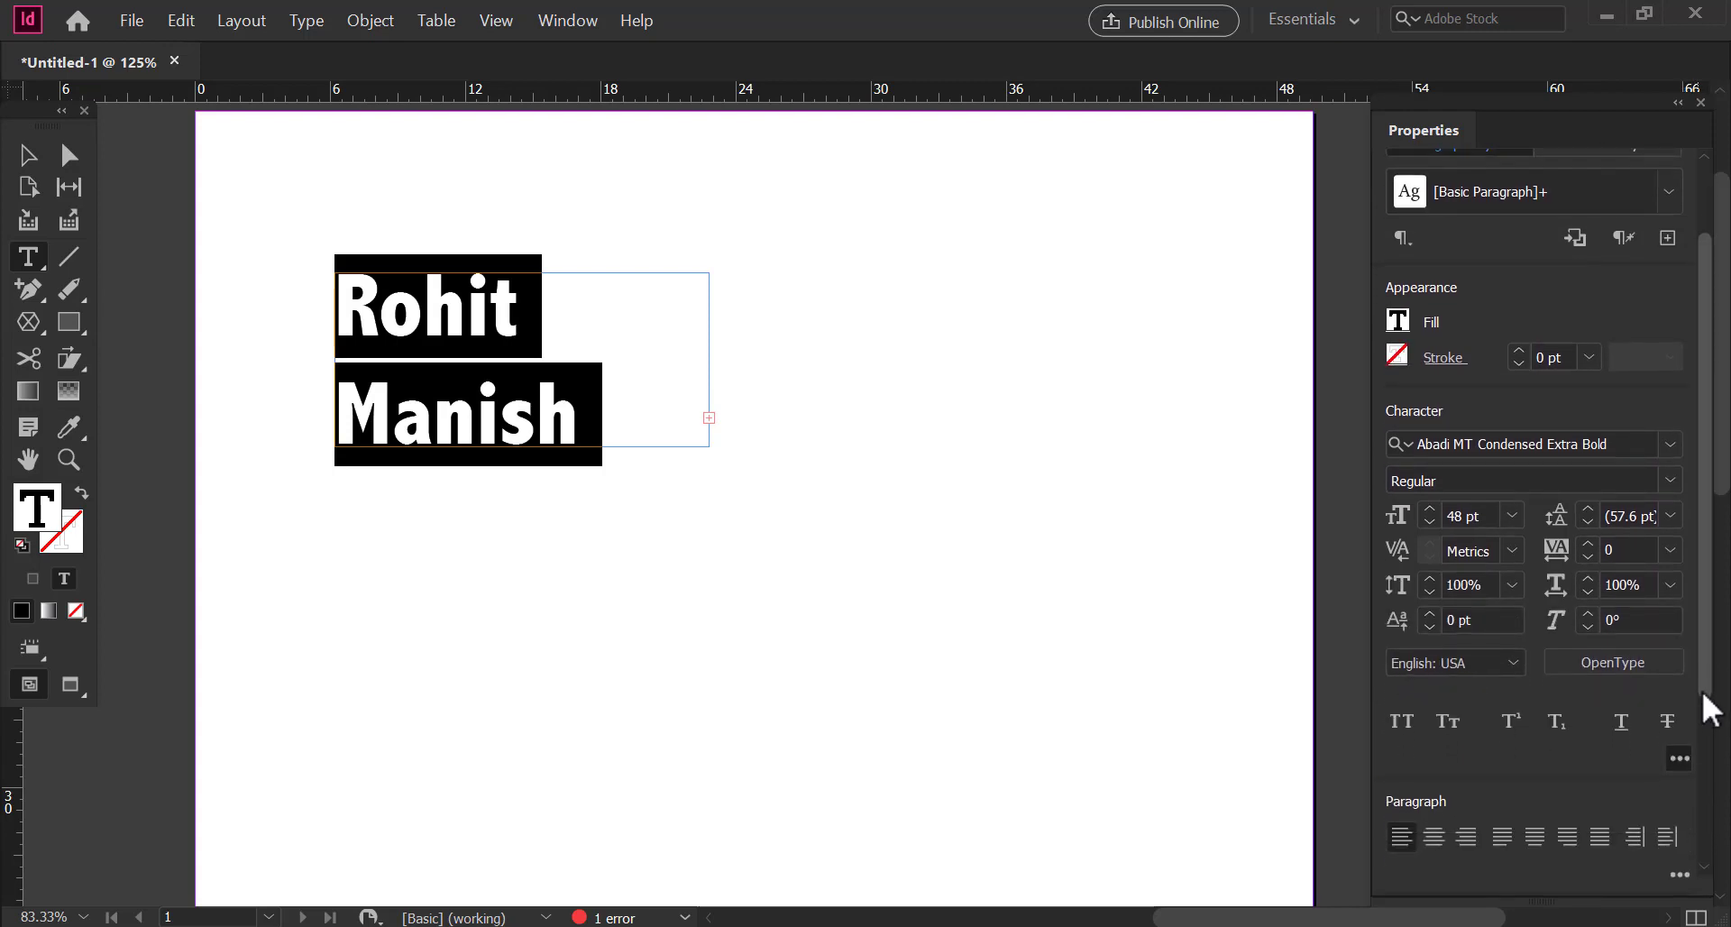
scroll(1700, 703, "down", 6)
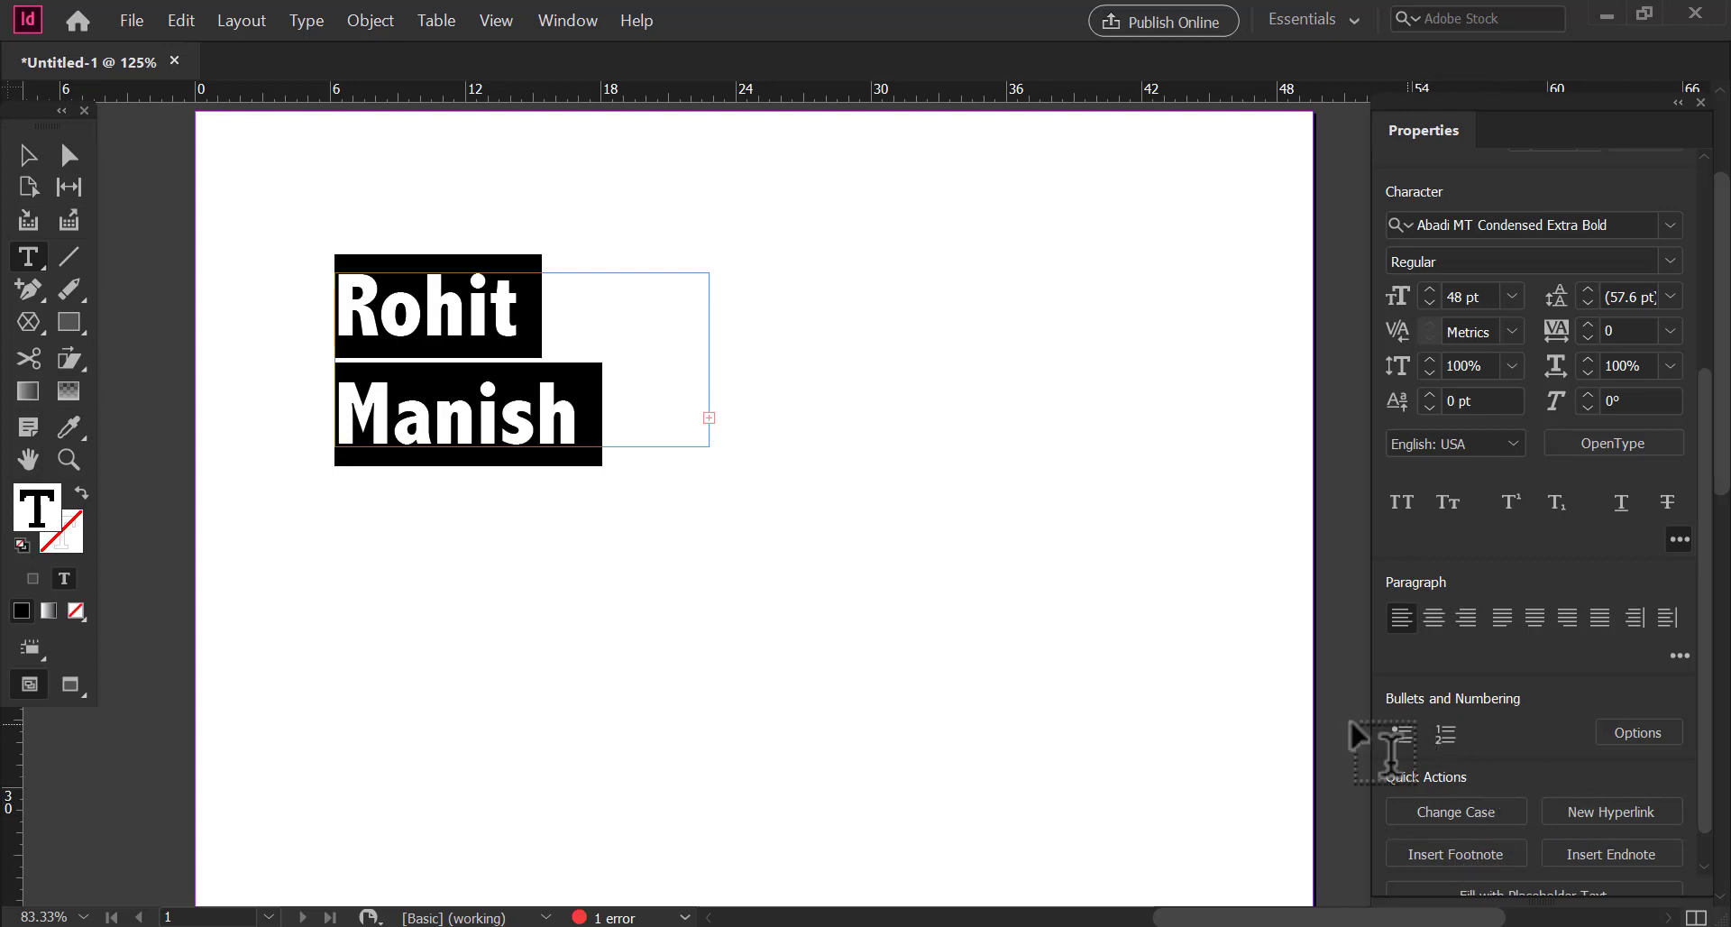
left_click_drag(1391, 749, 1484, 514)
left_click(1512, 297)
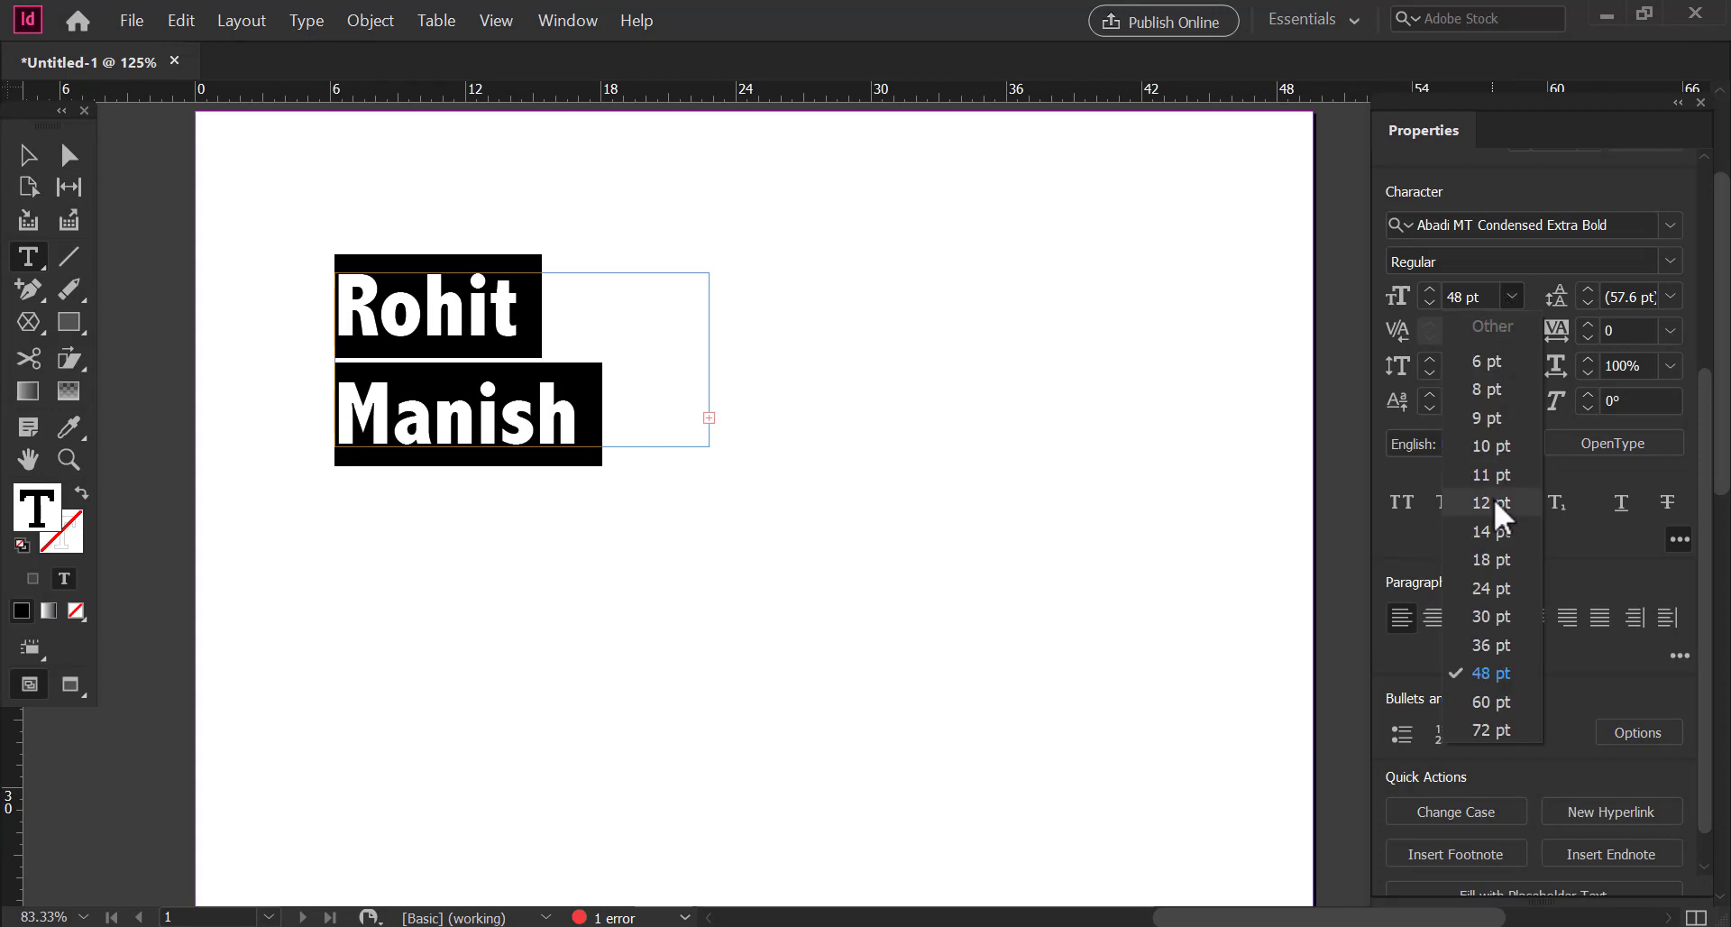
left_click(1494, 502)
left_click(1513, 296)
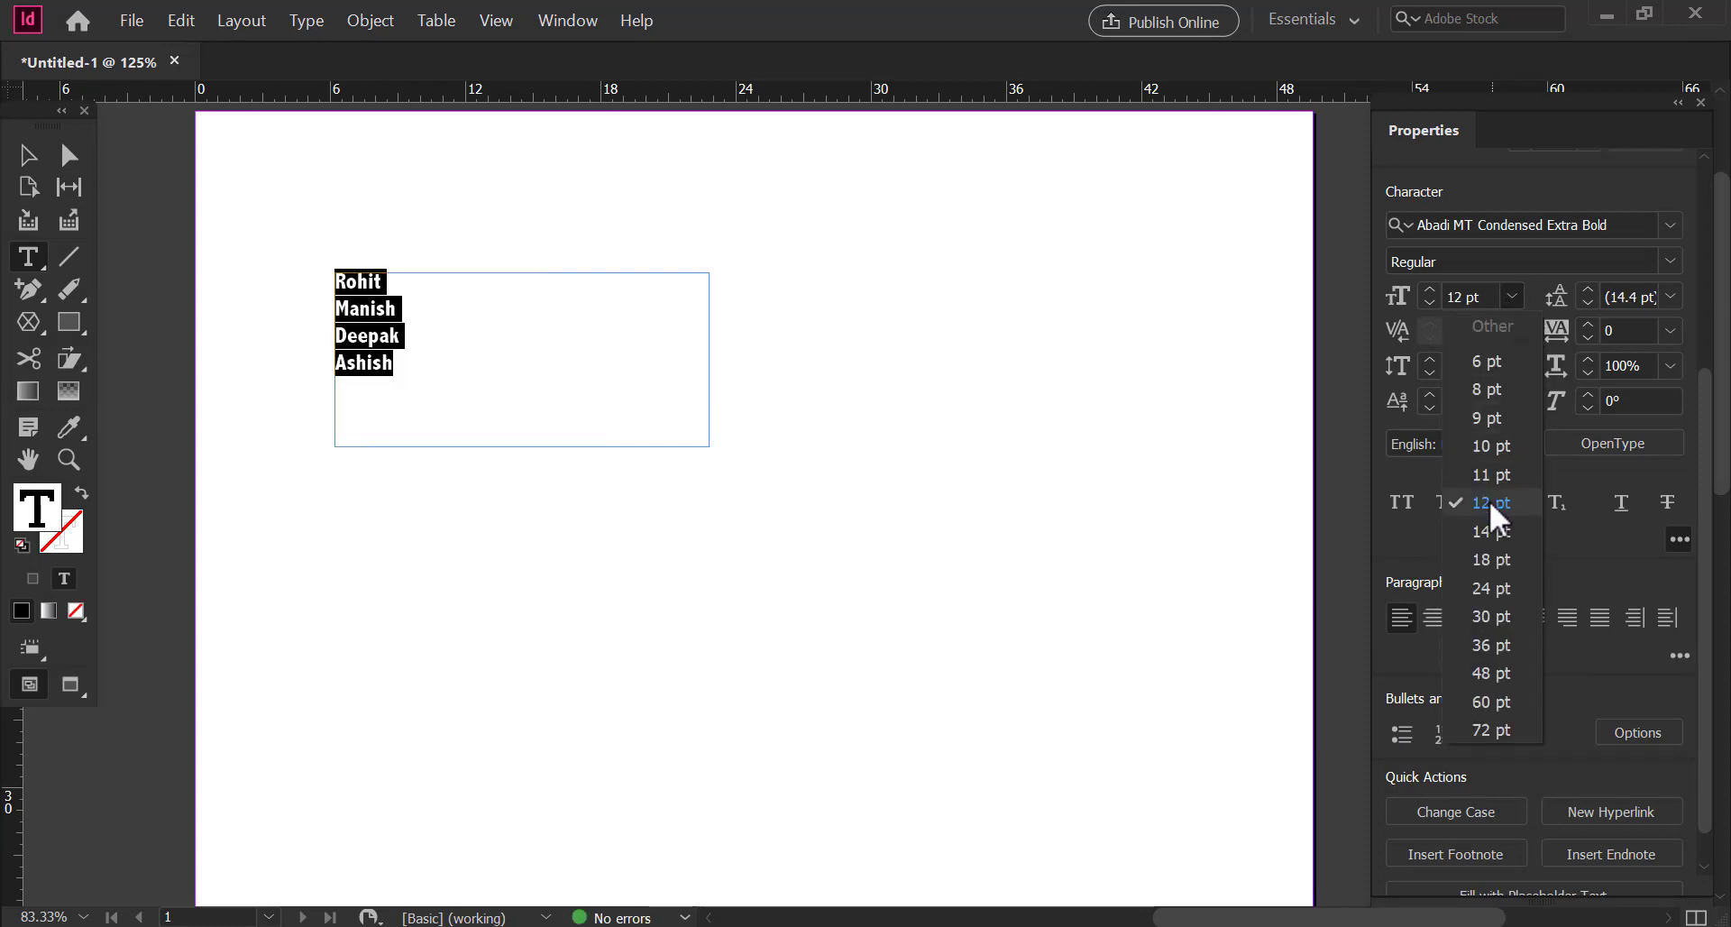
left_click(1484, 552)
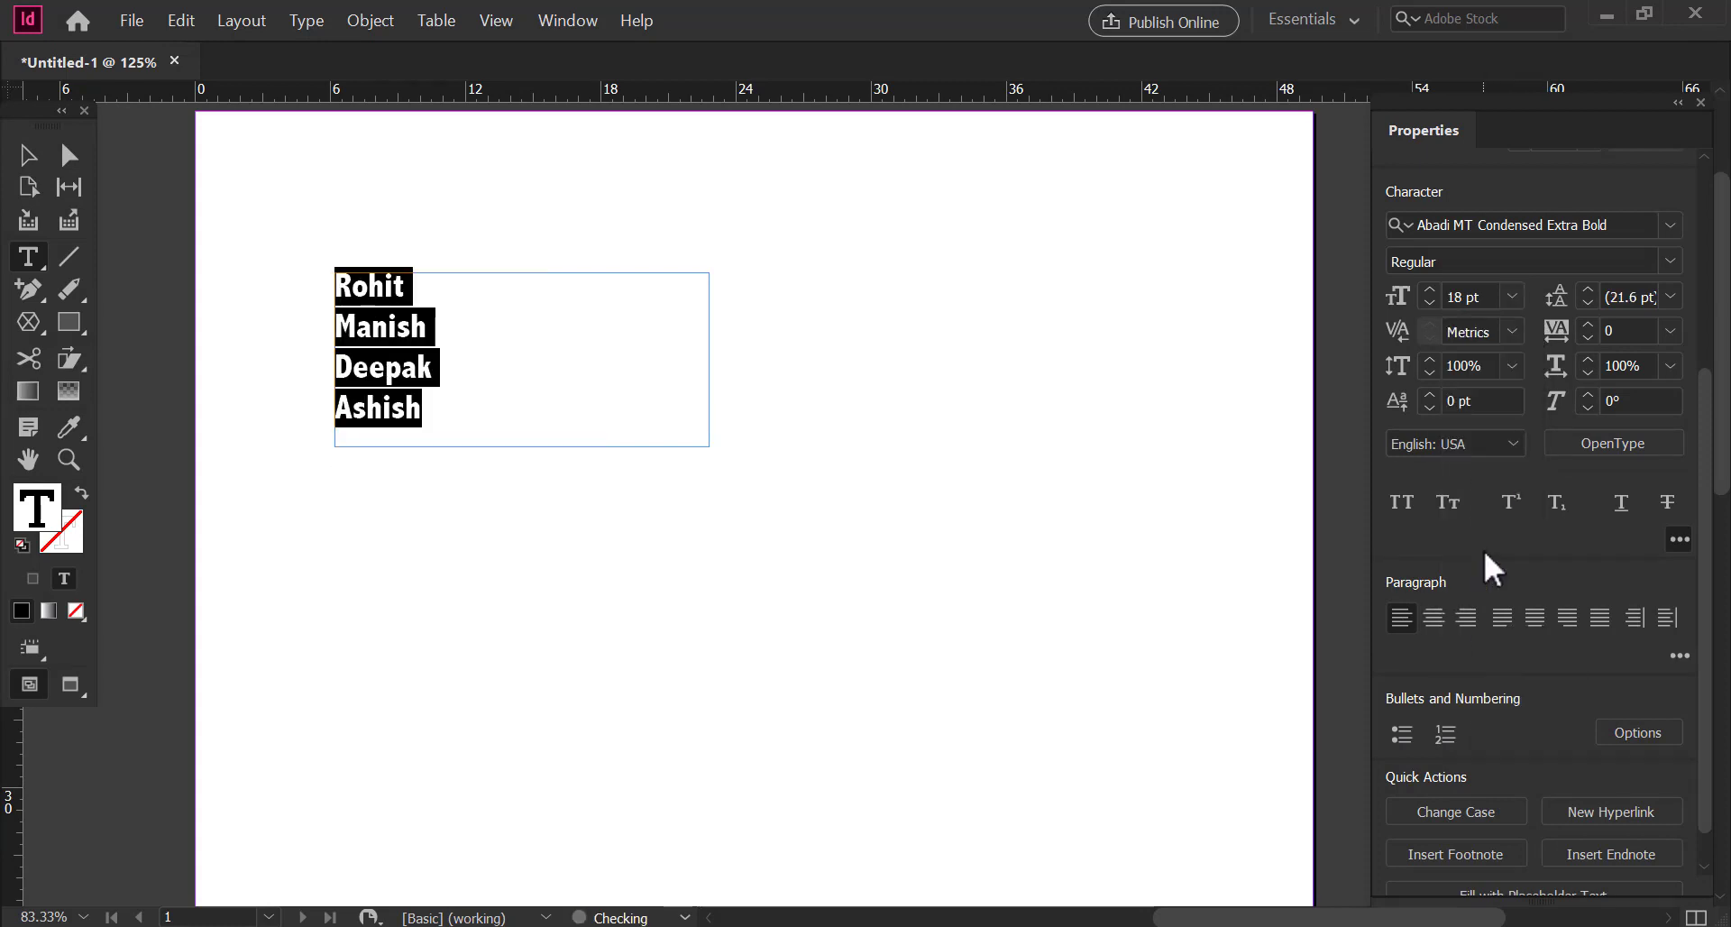
Step: Turn the four names into a bulleted list and lengthen the text frame downward to fit two more lines
left_click(1401, 735)
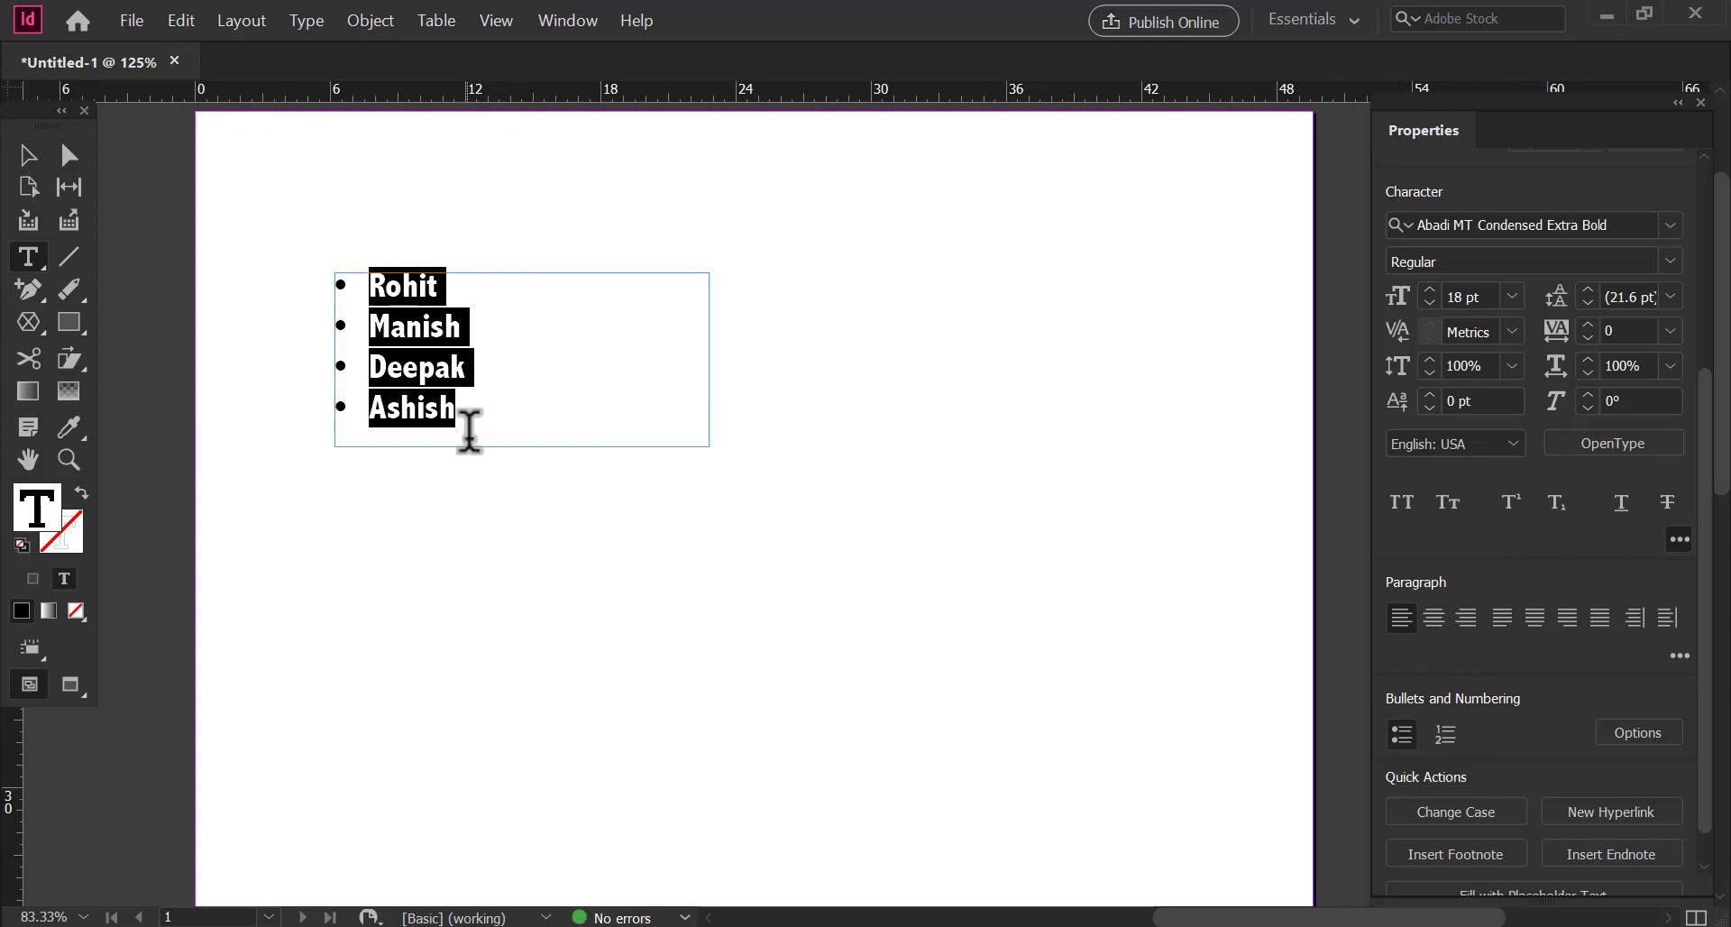
left_click(468, 402)
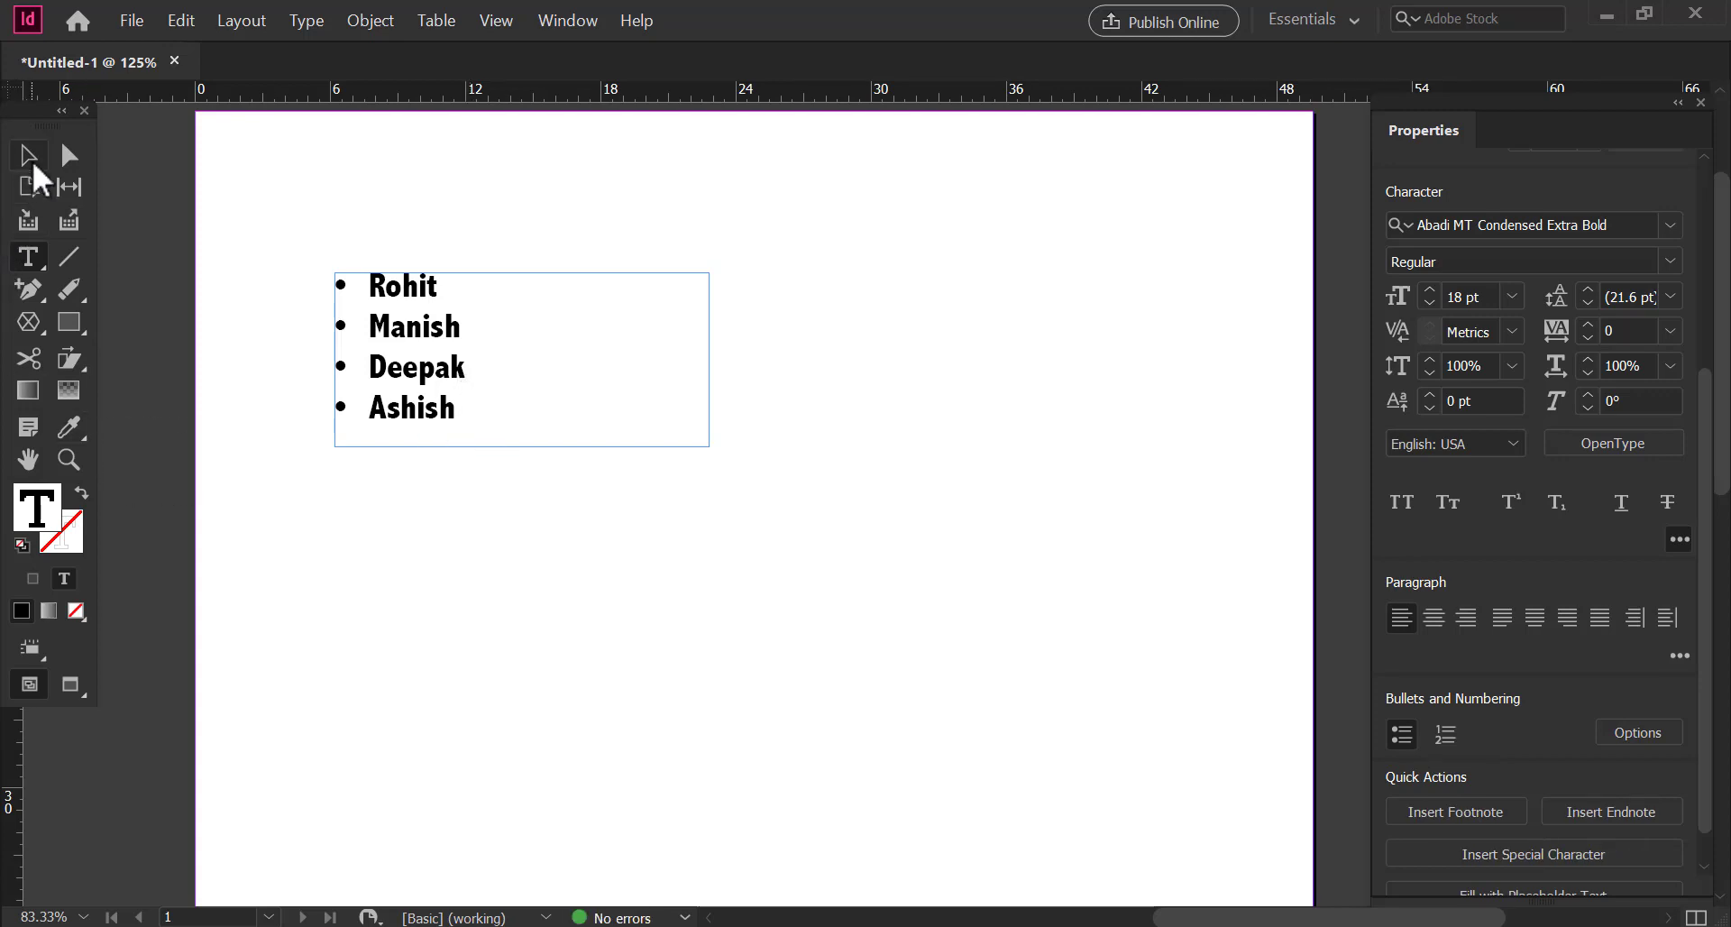
left_click(28, 155)
left_click_drag(523, 447, 523, 507)
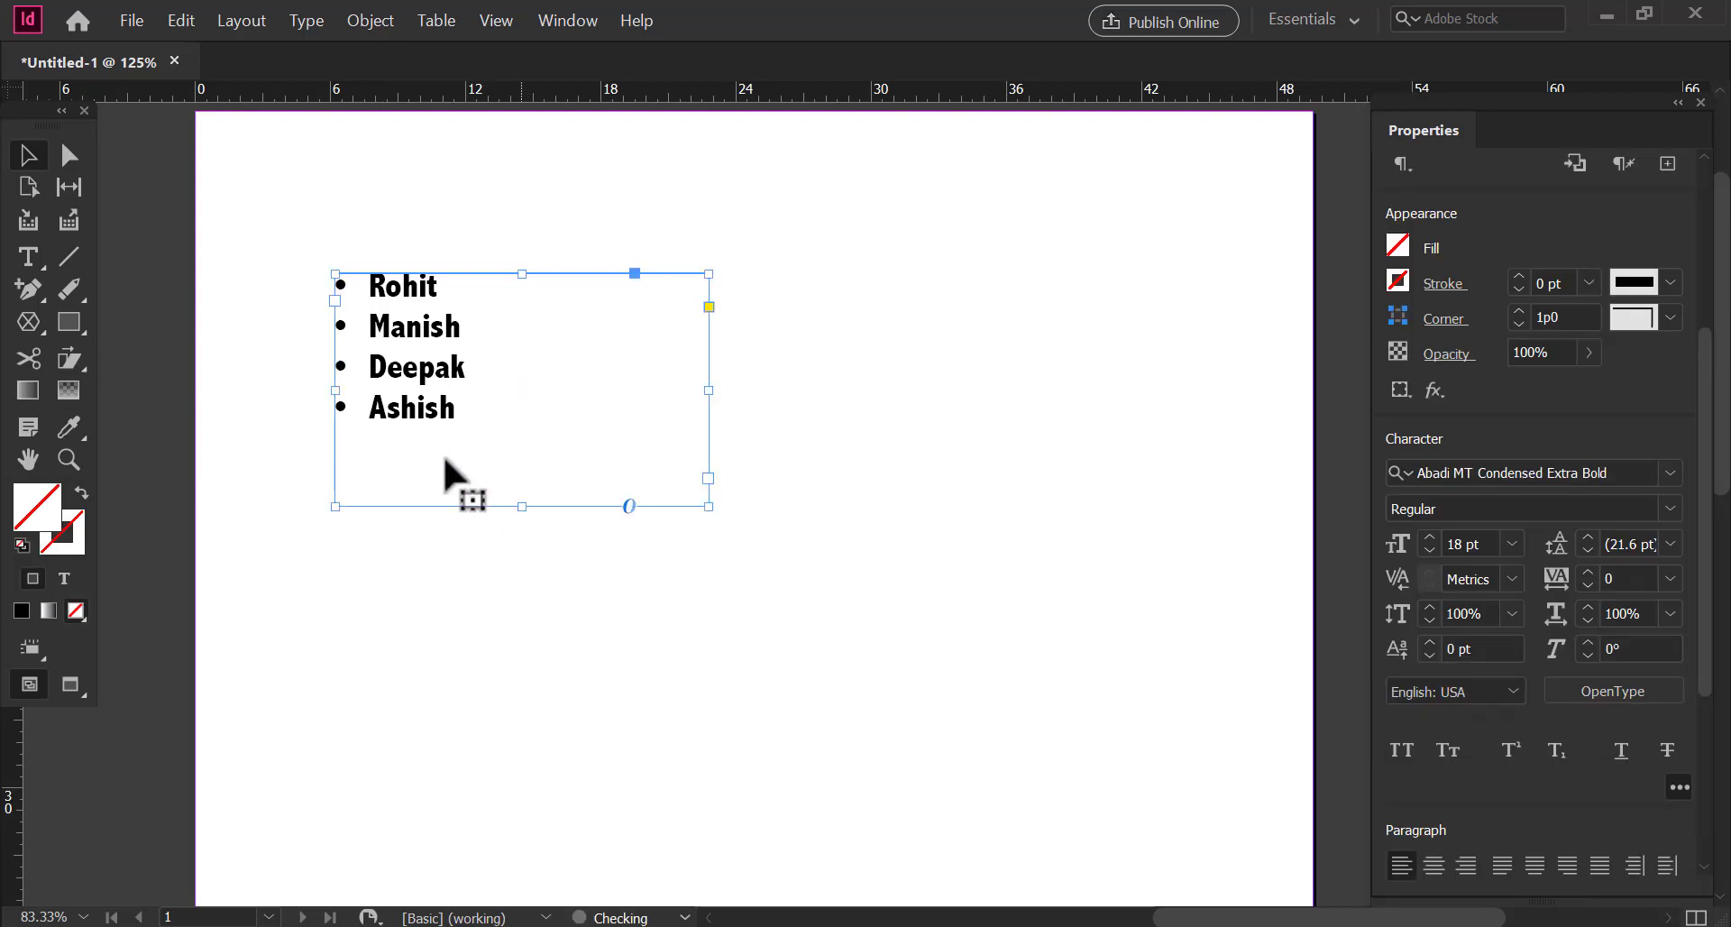
Step: Add two more bulleted lines below the last name, reading "kjnkj" and "kjk"
double_click(459, 409)
key("Return")
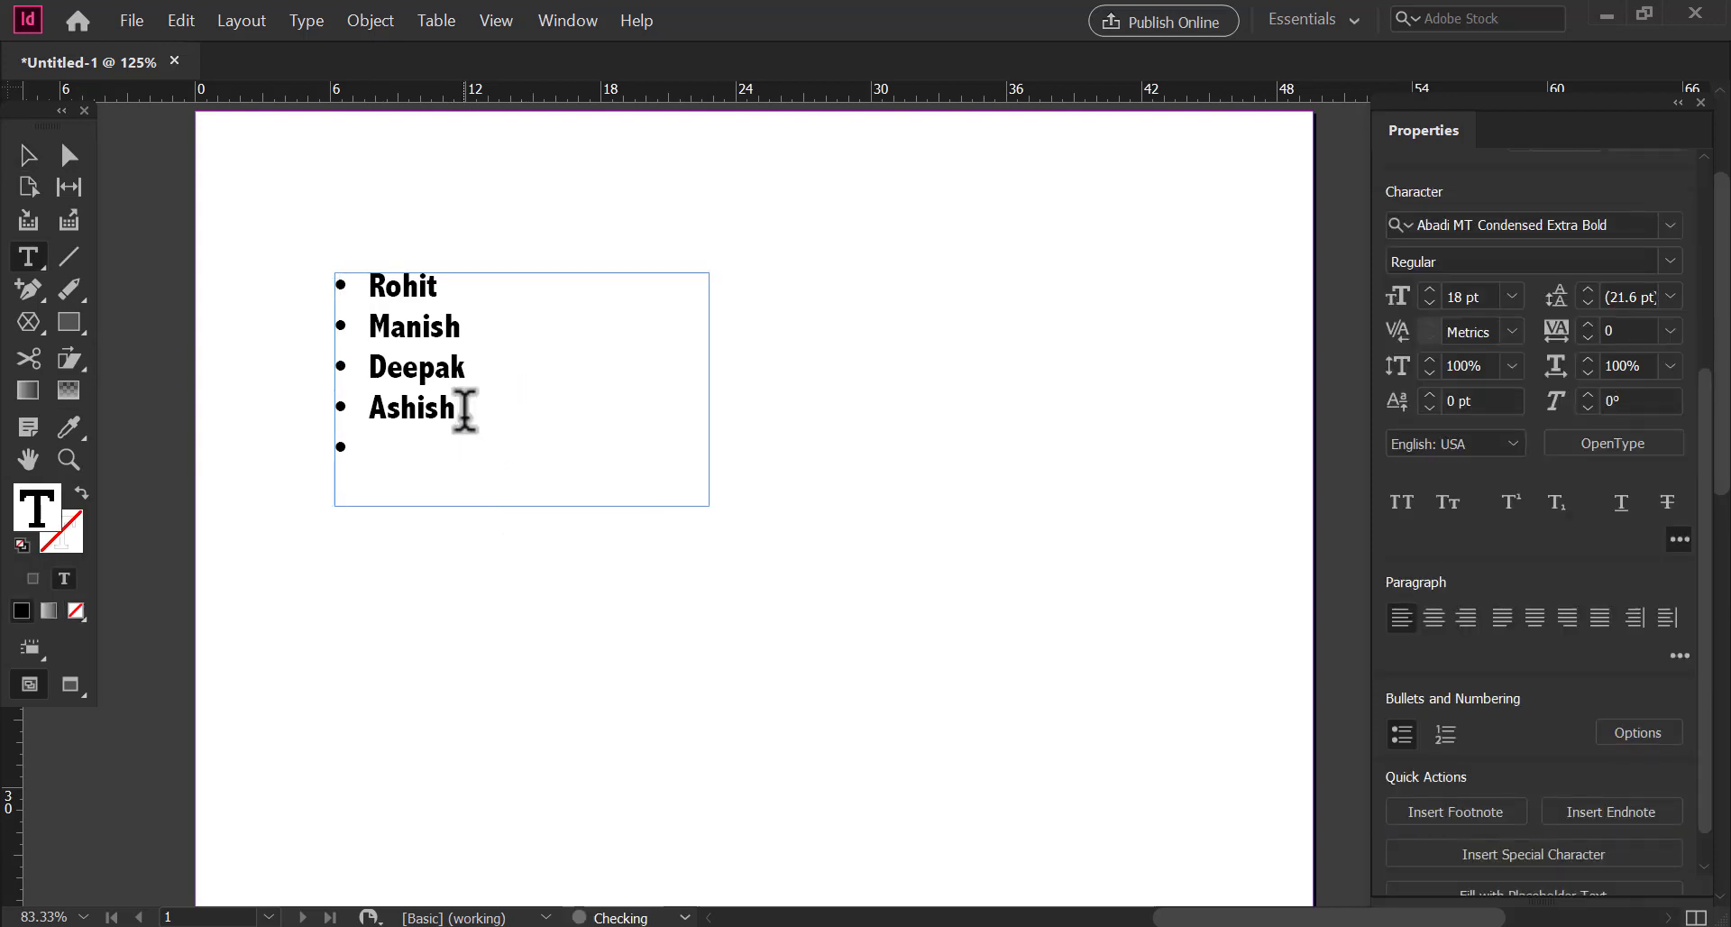
type("kjnkj")
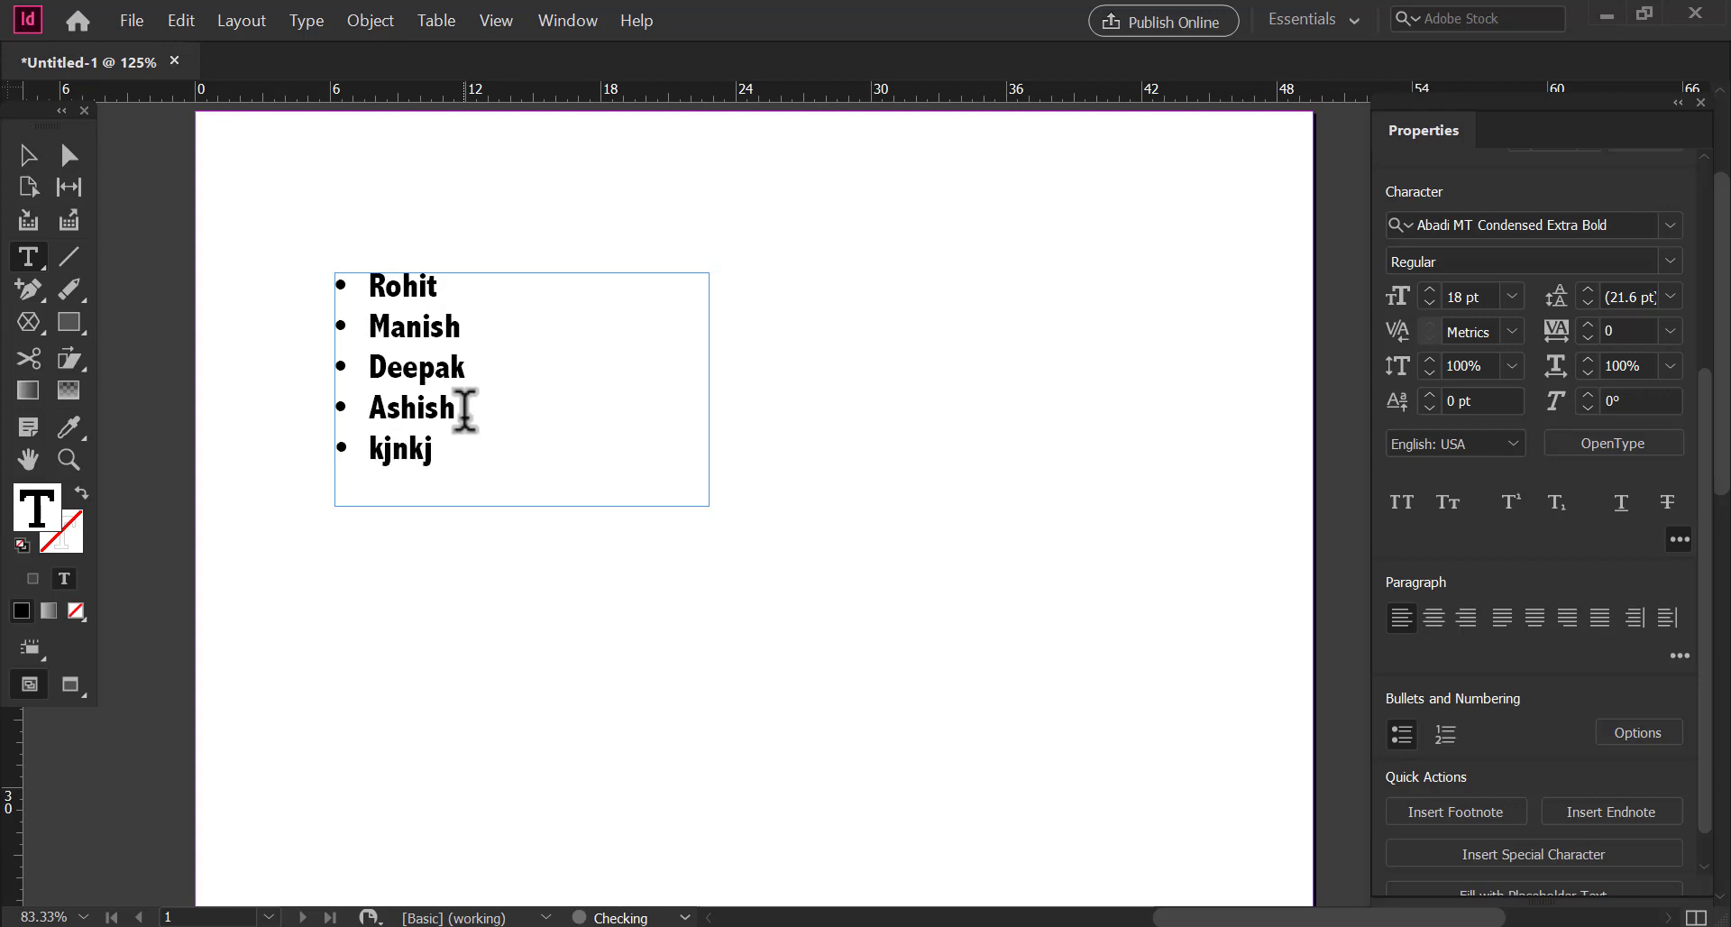
key("Return")
type("kjk")
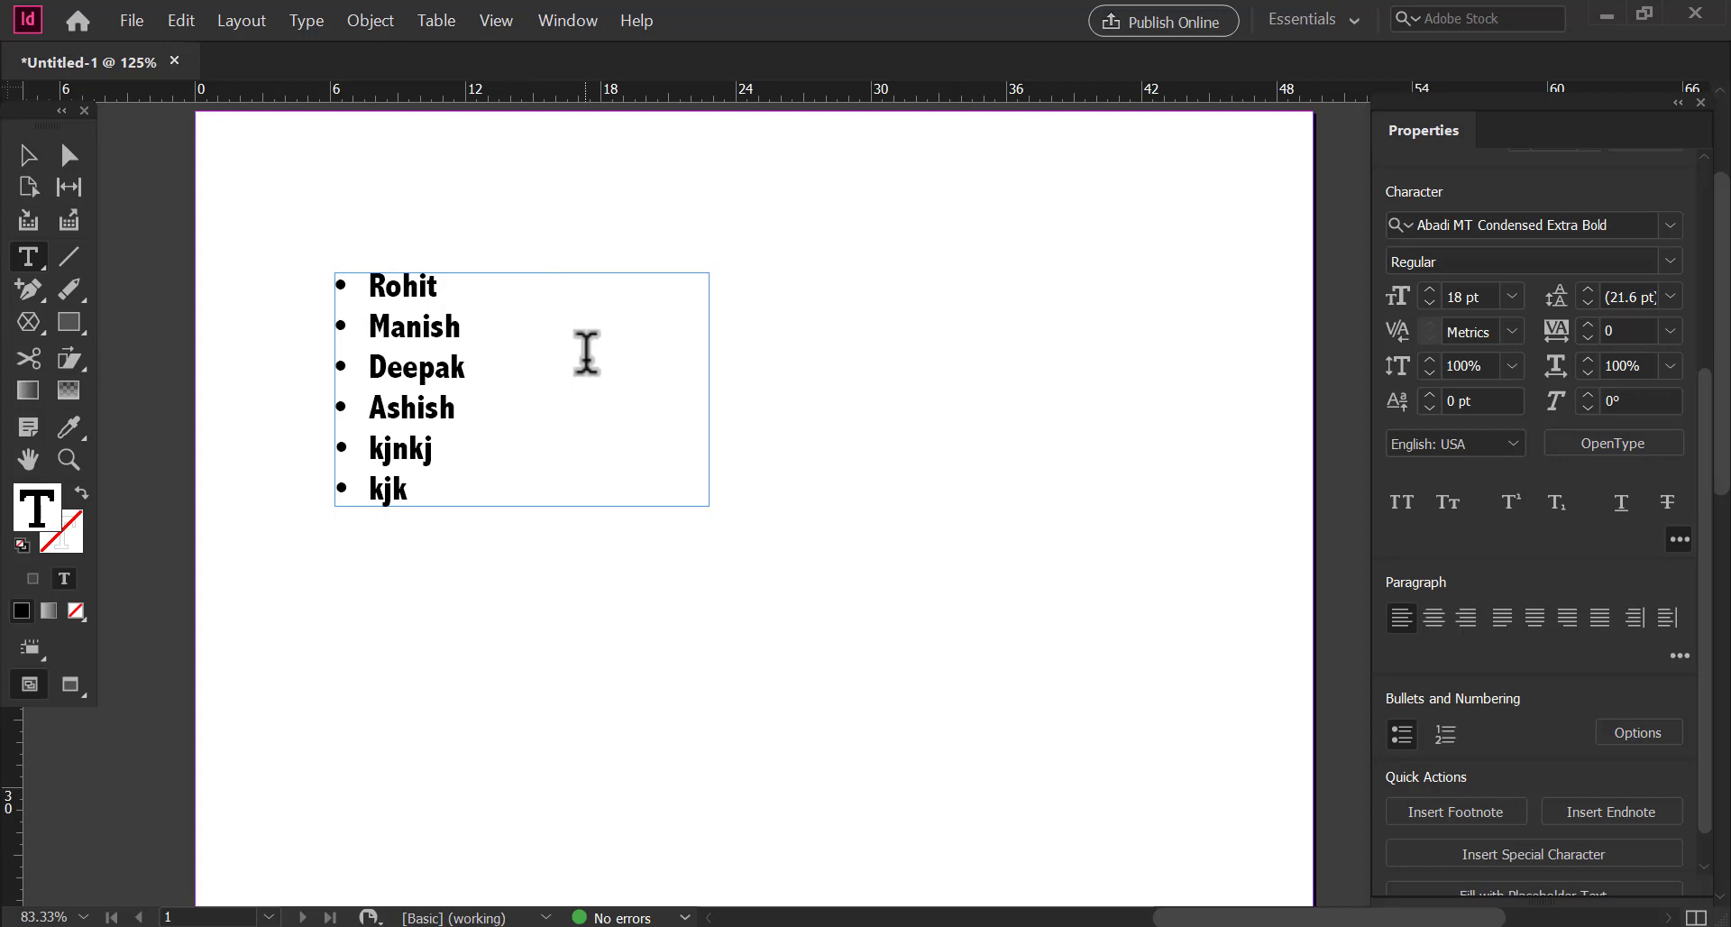
Step: Convert all six bulleted lines into a numbered list
left_click_drag(437, 491, 365, 281)
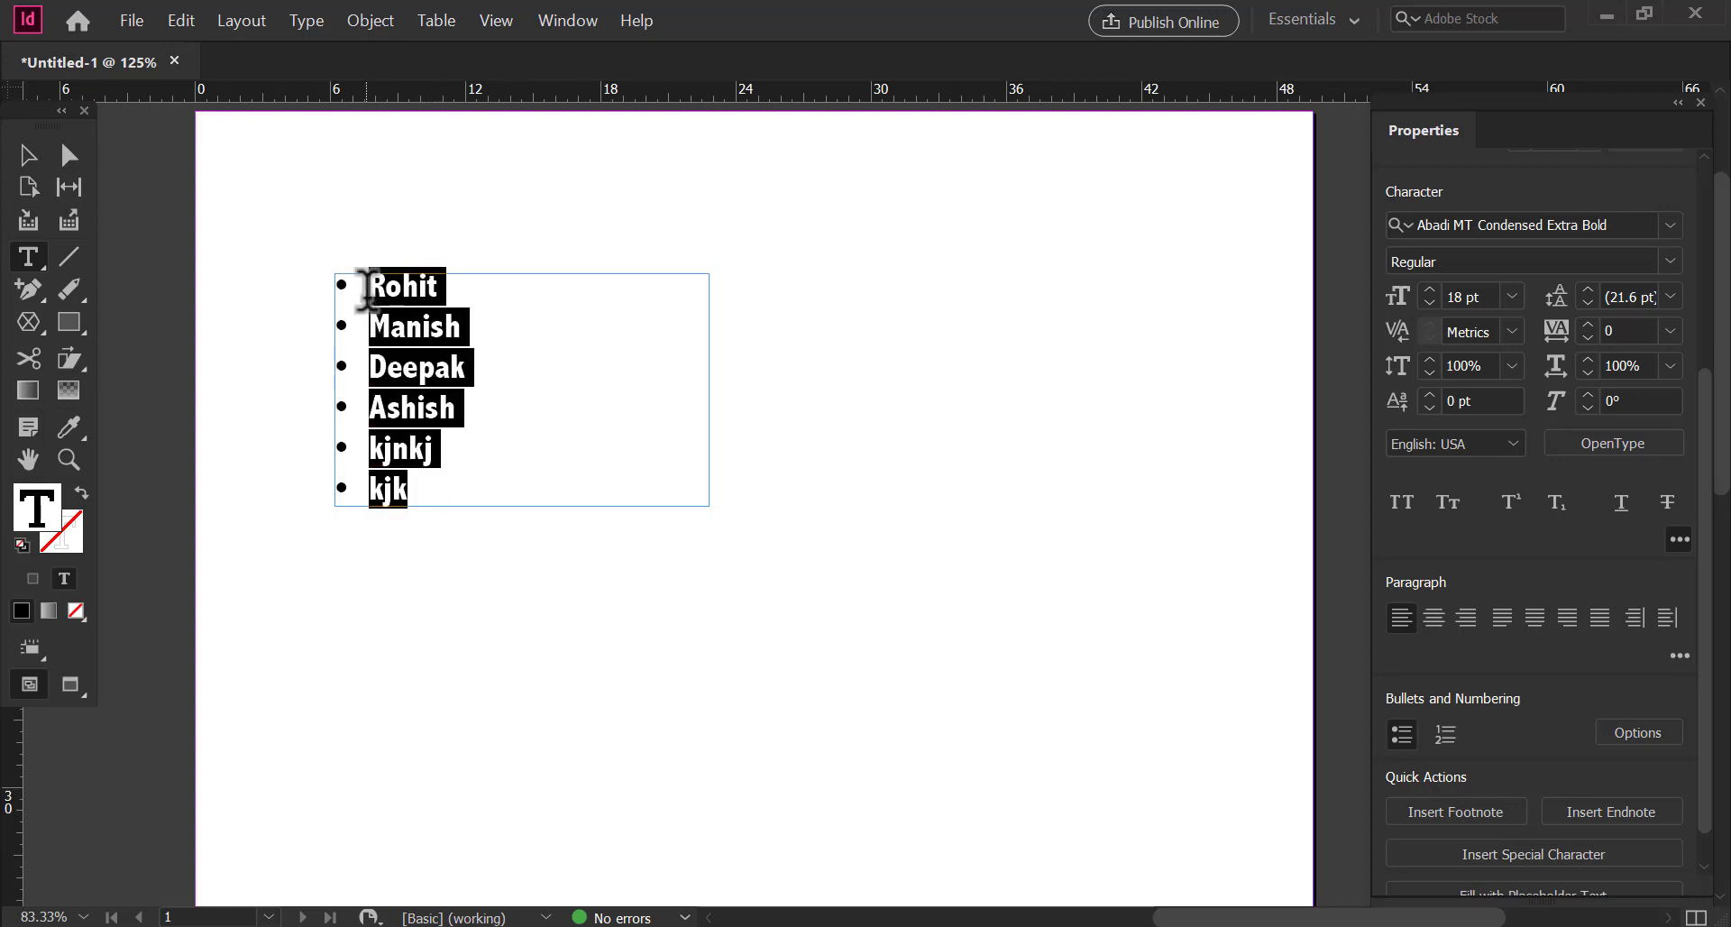
left_click(1452, 742)
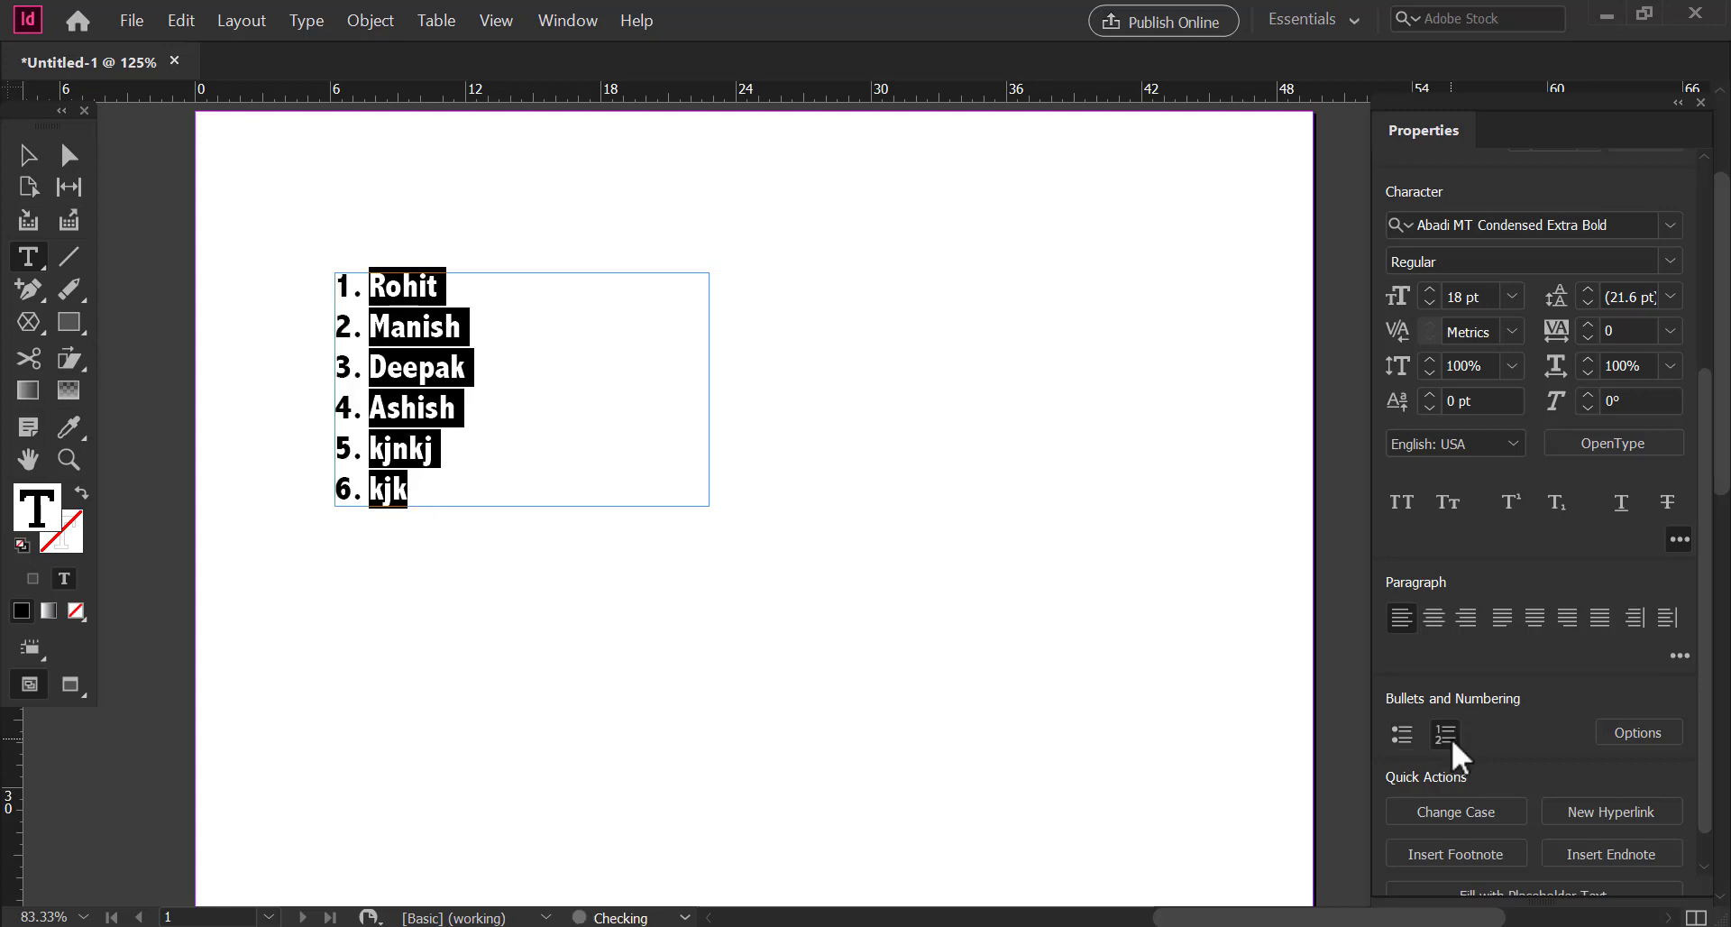
left_click(445, 485)
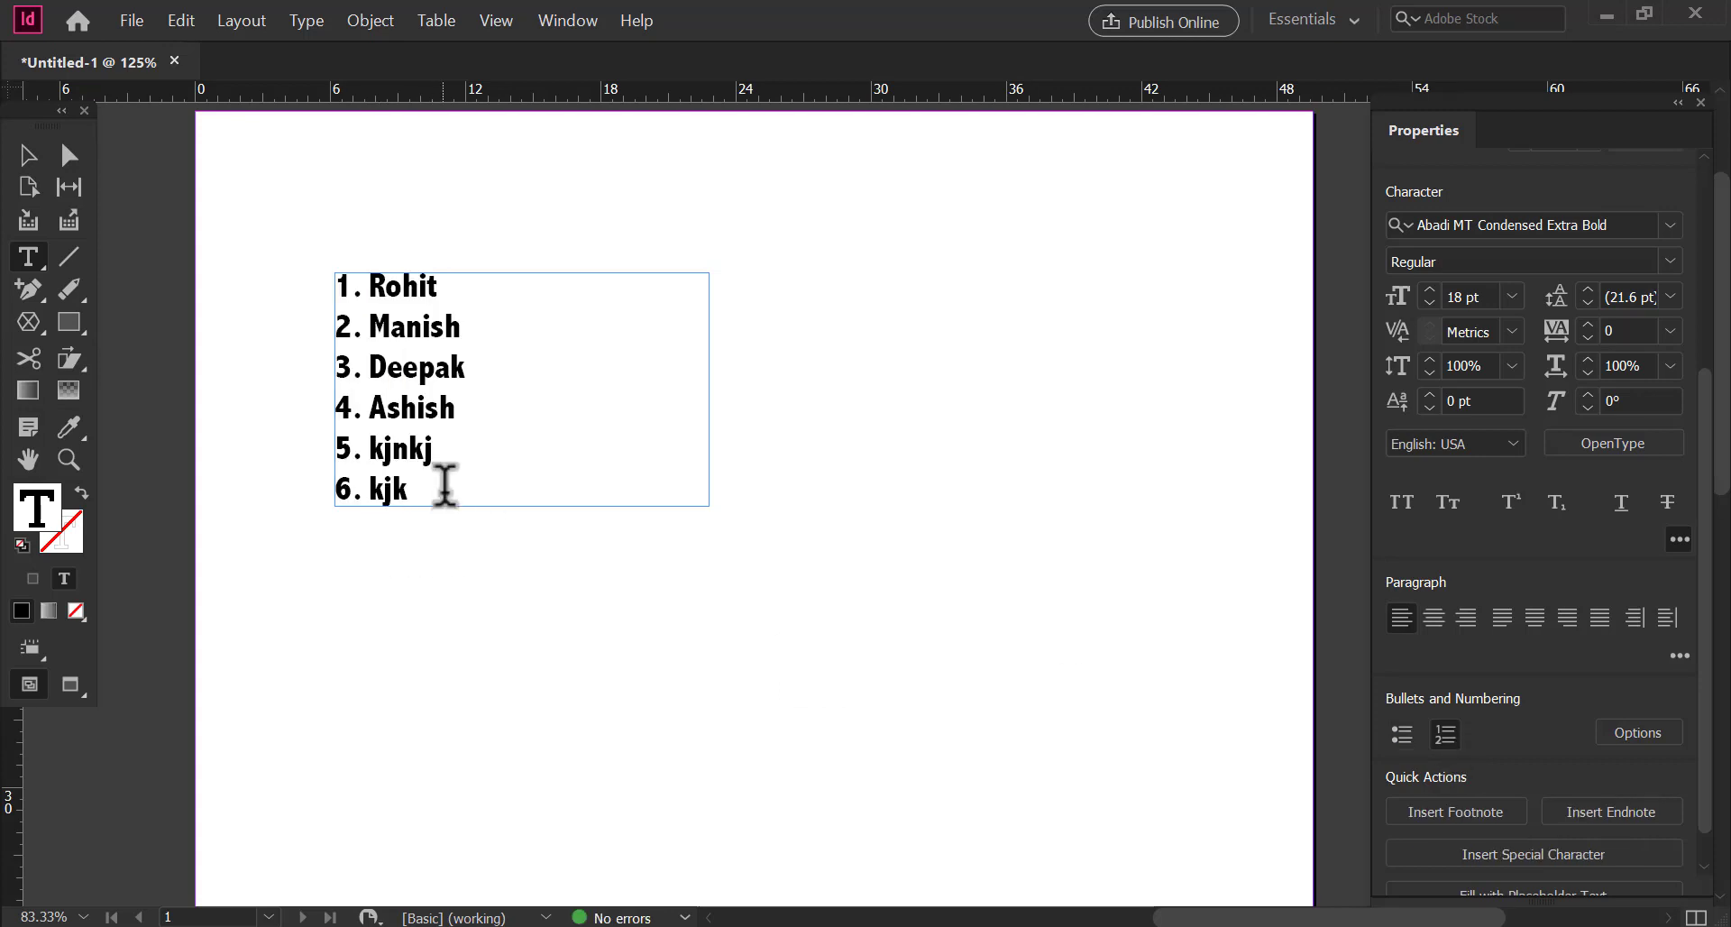
Step: Extend the text frame far down the page and add the numbered items "lk" and "kk", followed by an empty ninth item
left_click(28, 155)
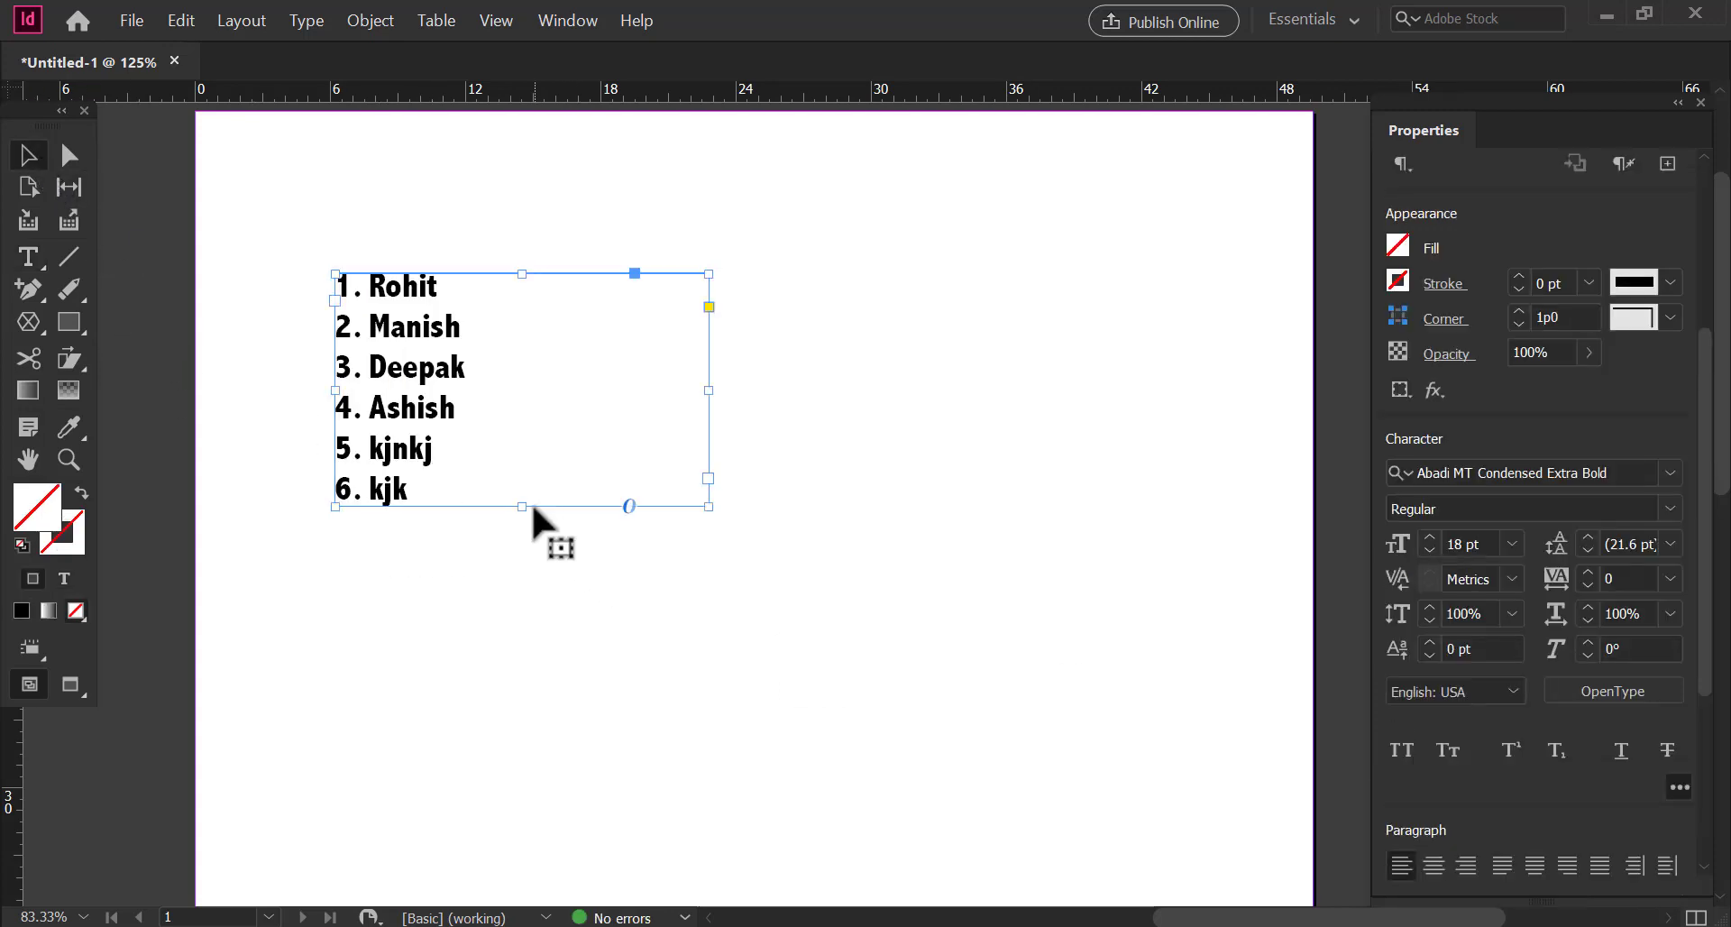
left_click_drag(527, 507, 527, 834)
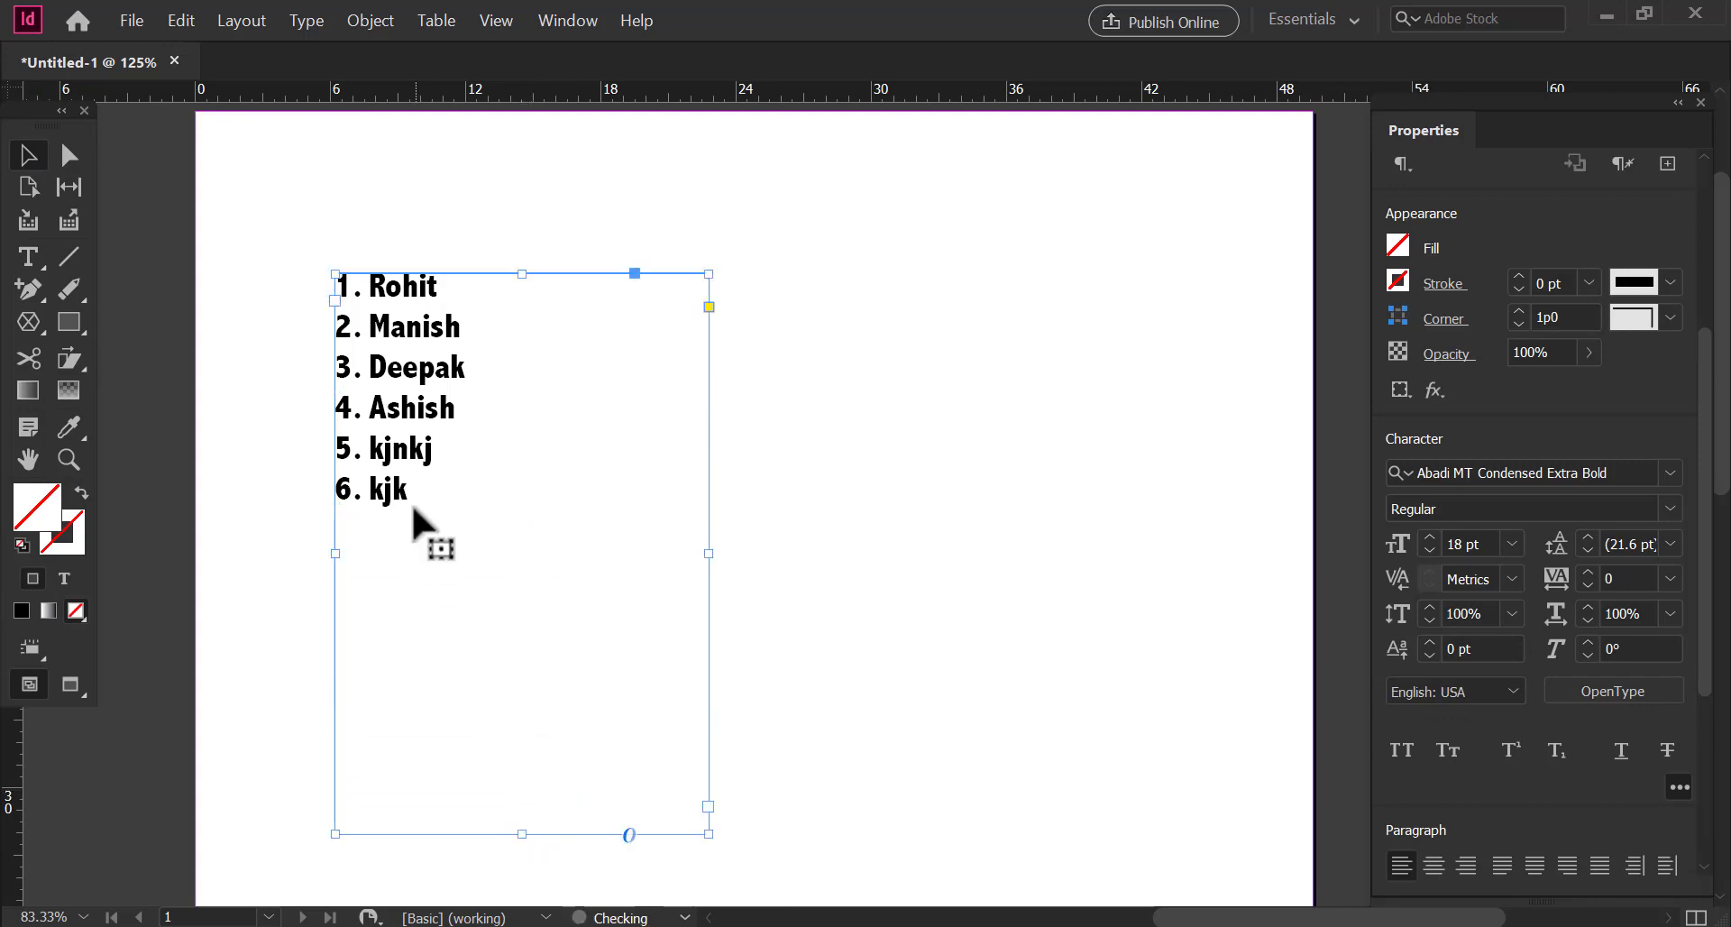
double_click(413, 491)
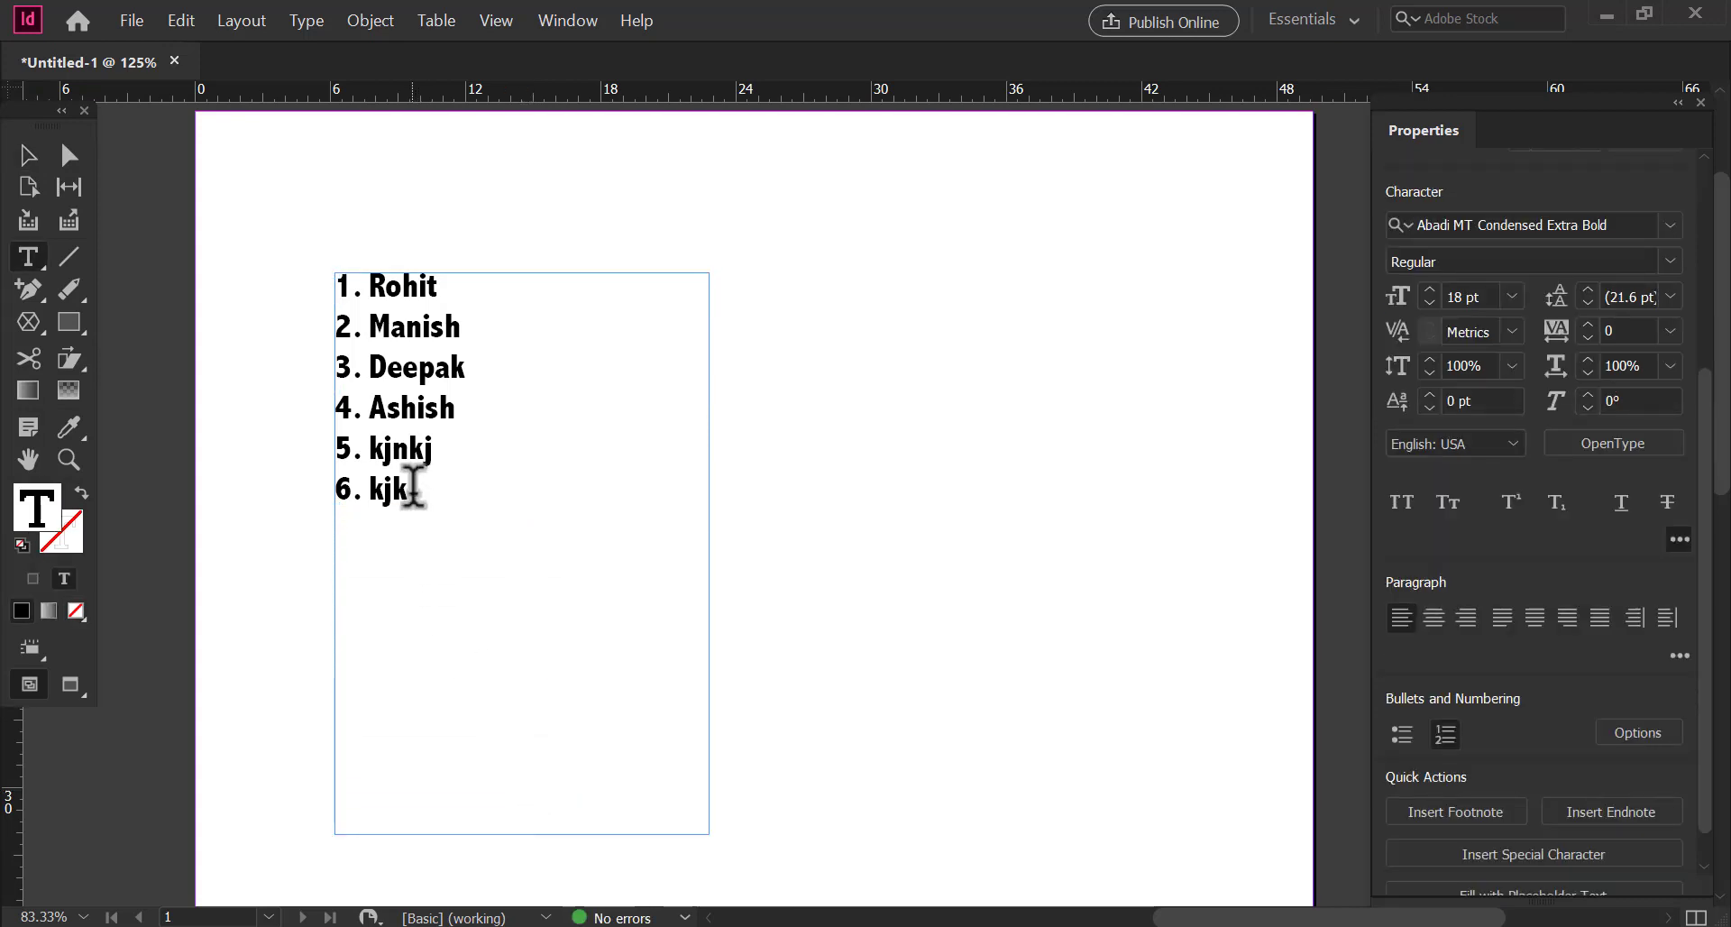
key("Return")
type("lk")
key("Return")
type("kk")
key("Return")
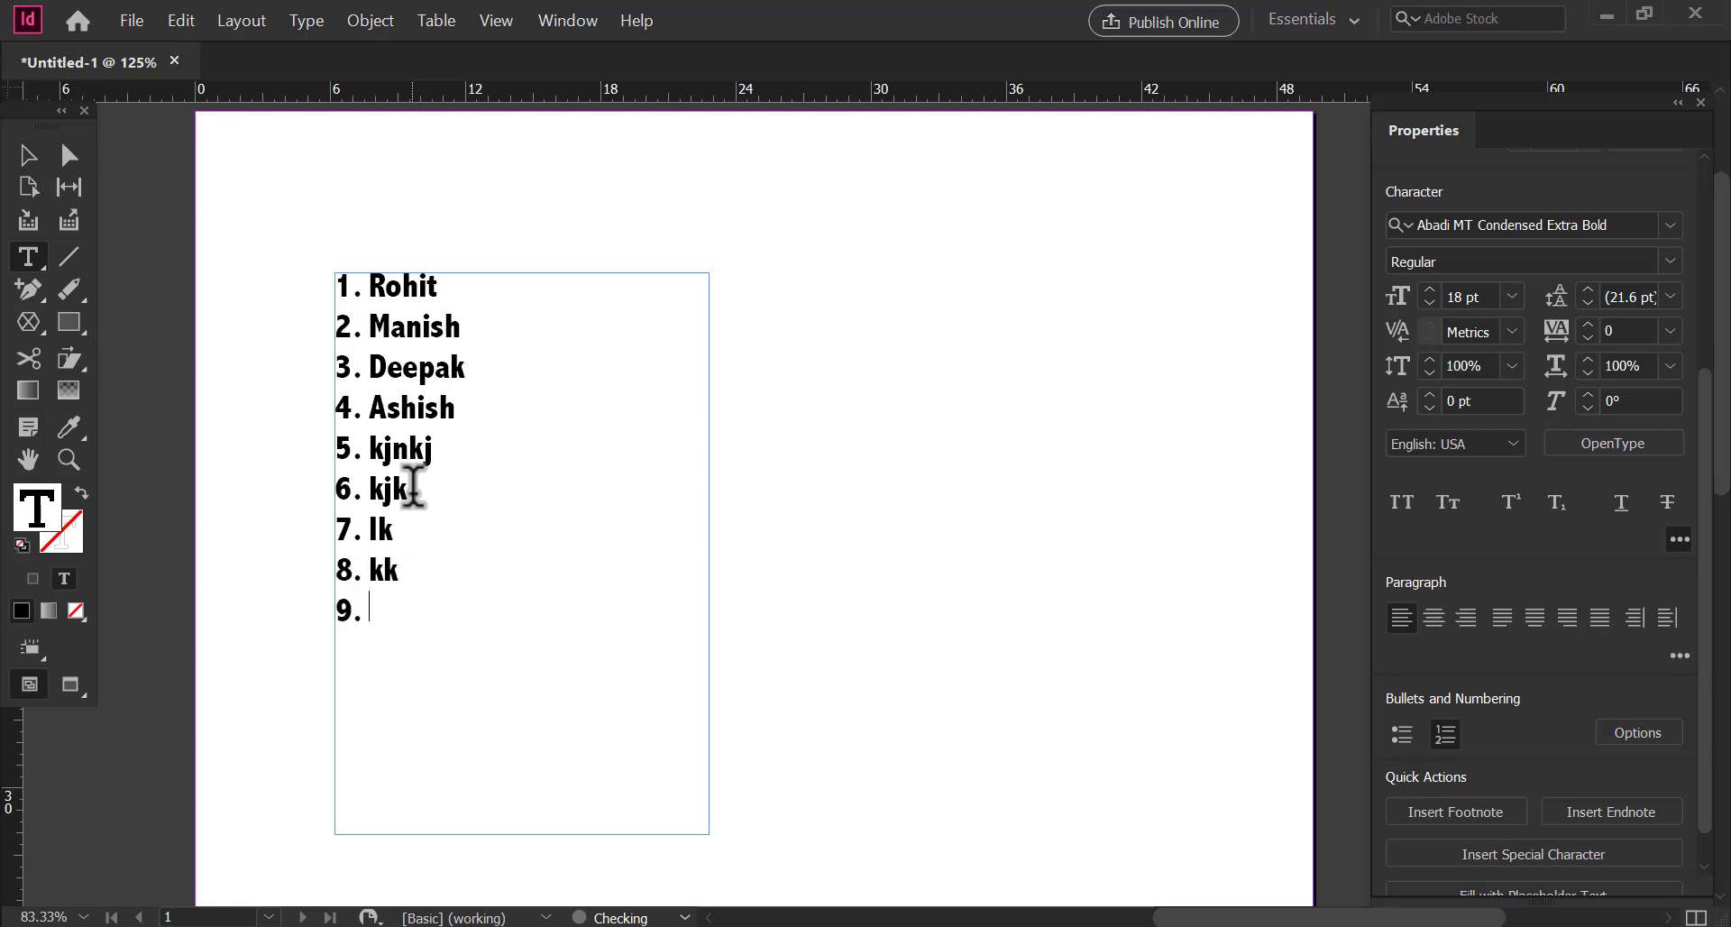
Step: Open the bullets and numbering options for the first eight list items, keeping list type Numbers and list [Default]
left_click_drag(394, 580, 368, 281)
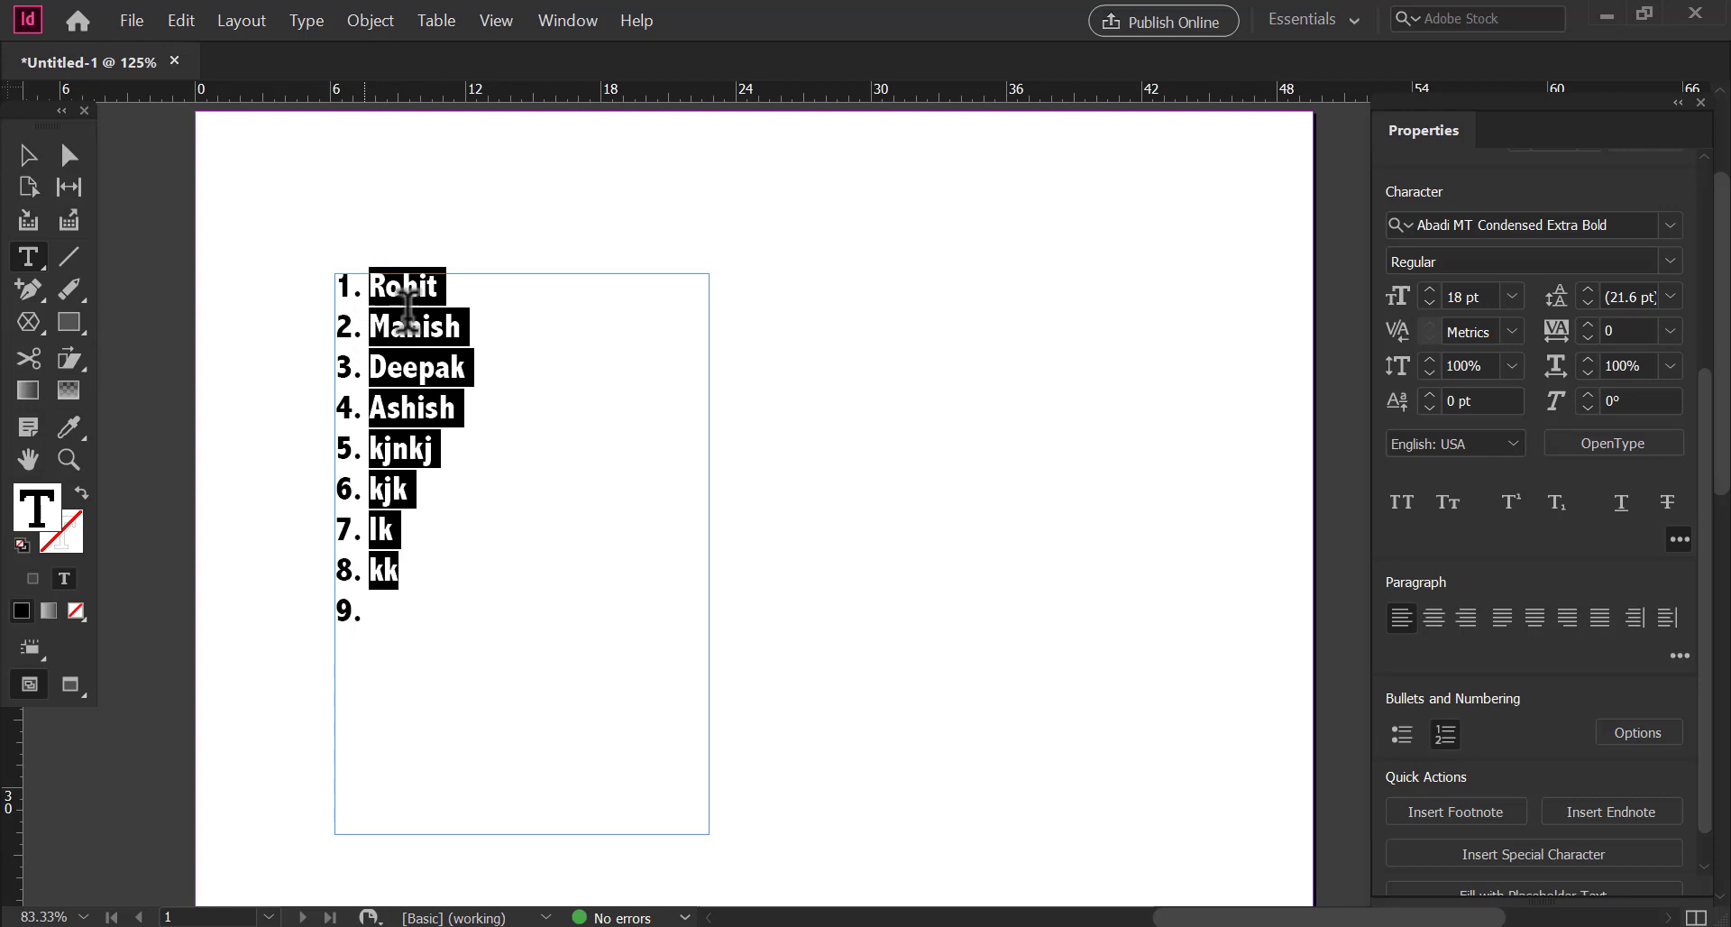
left_click(1640, 732)
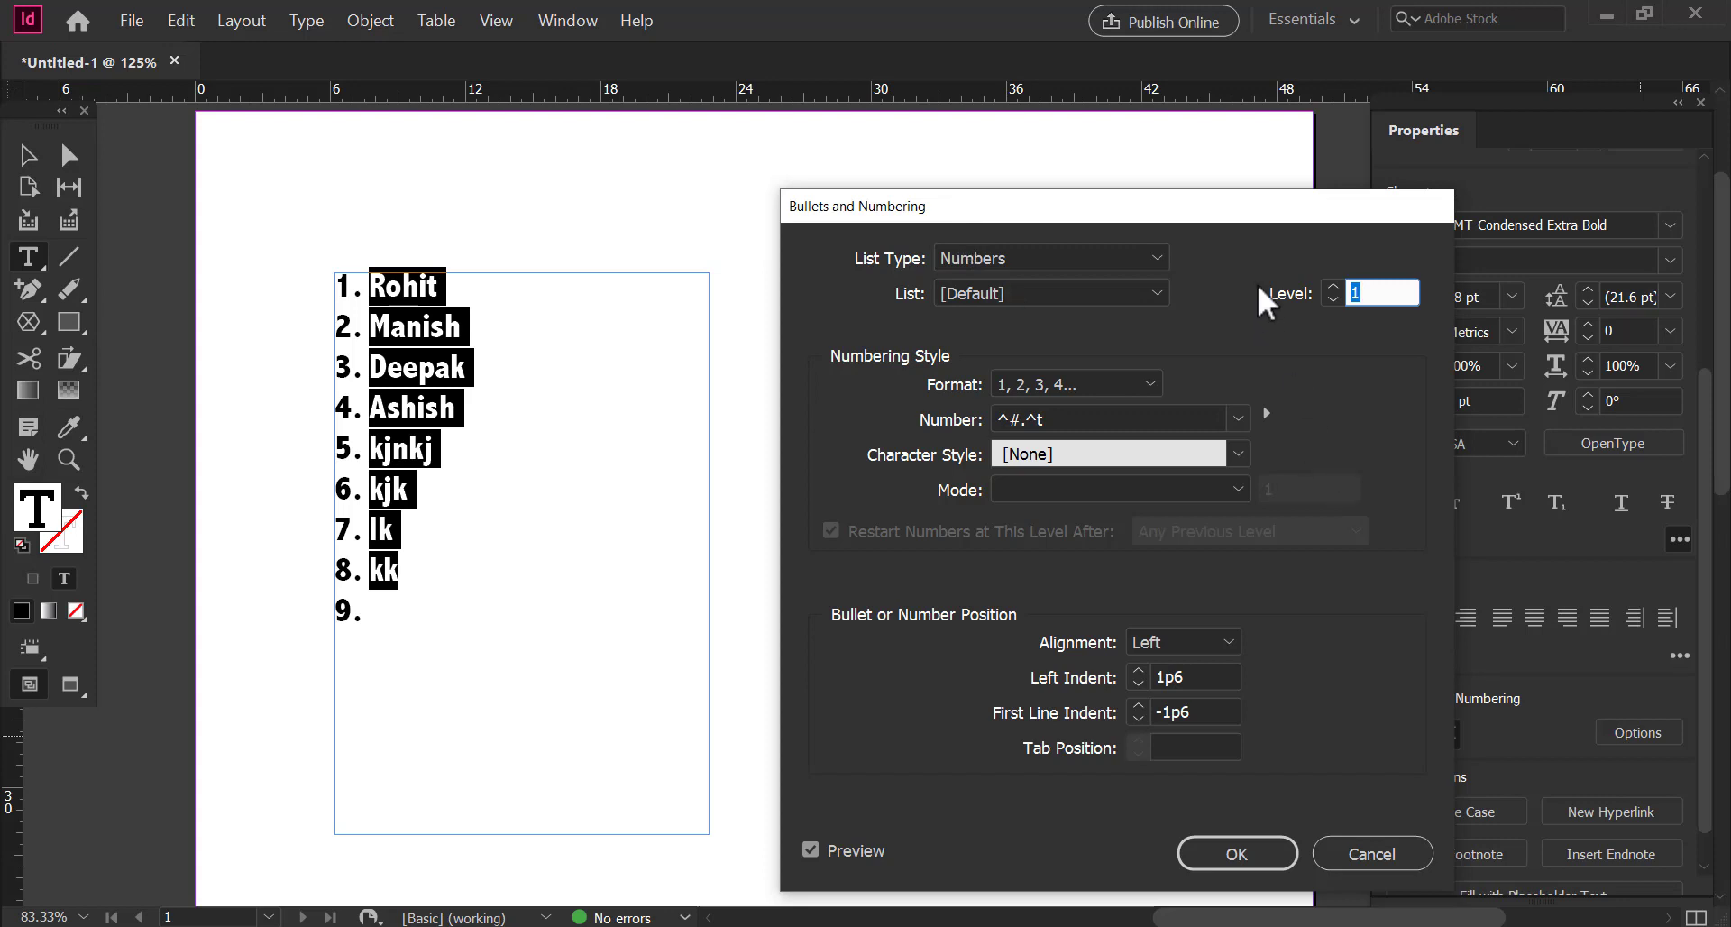
left_click_drag(1252, 233, 1169, 207)
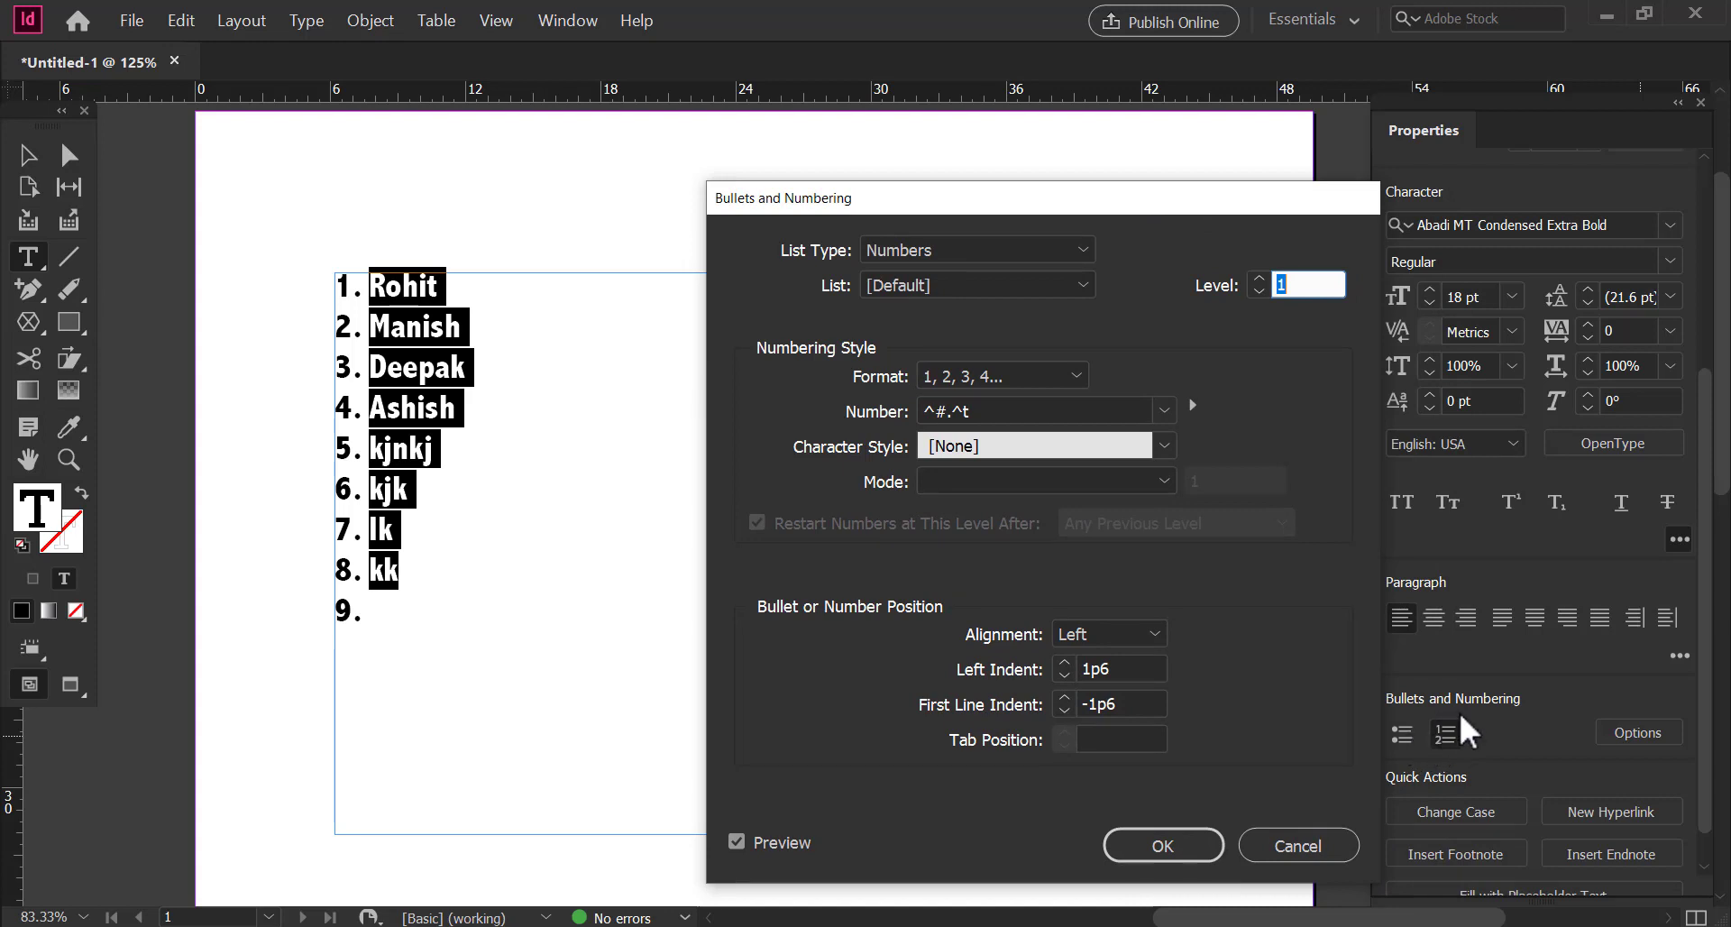
left_click(946, 262)
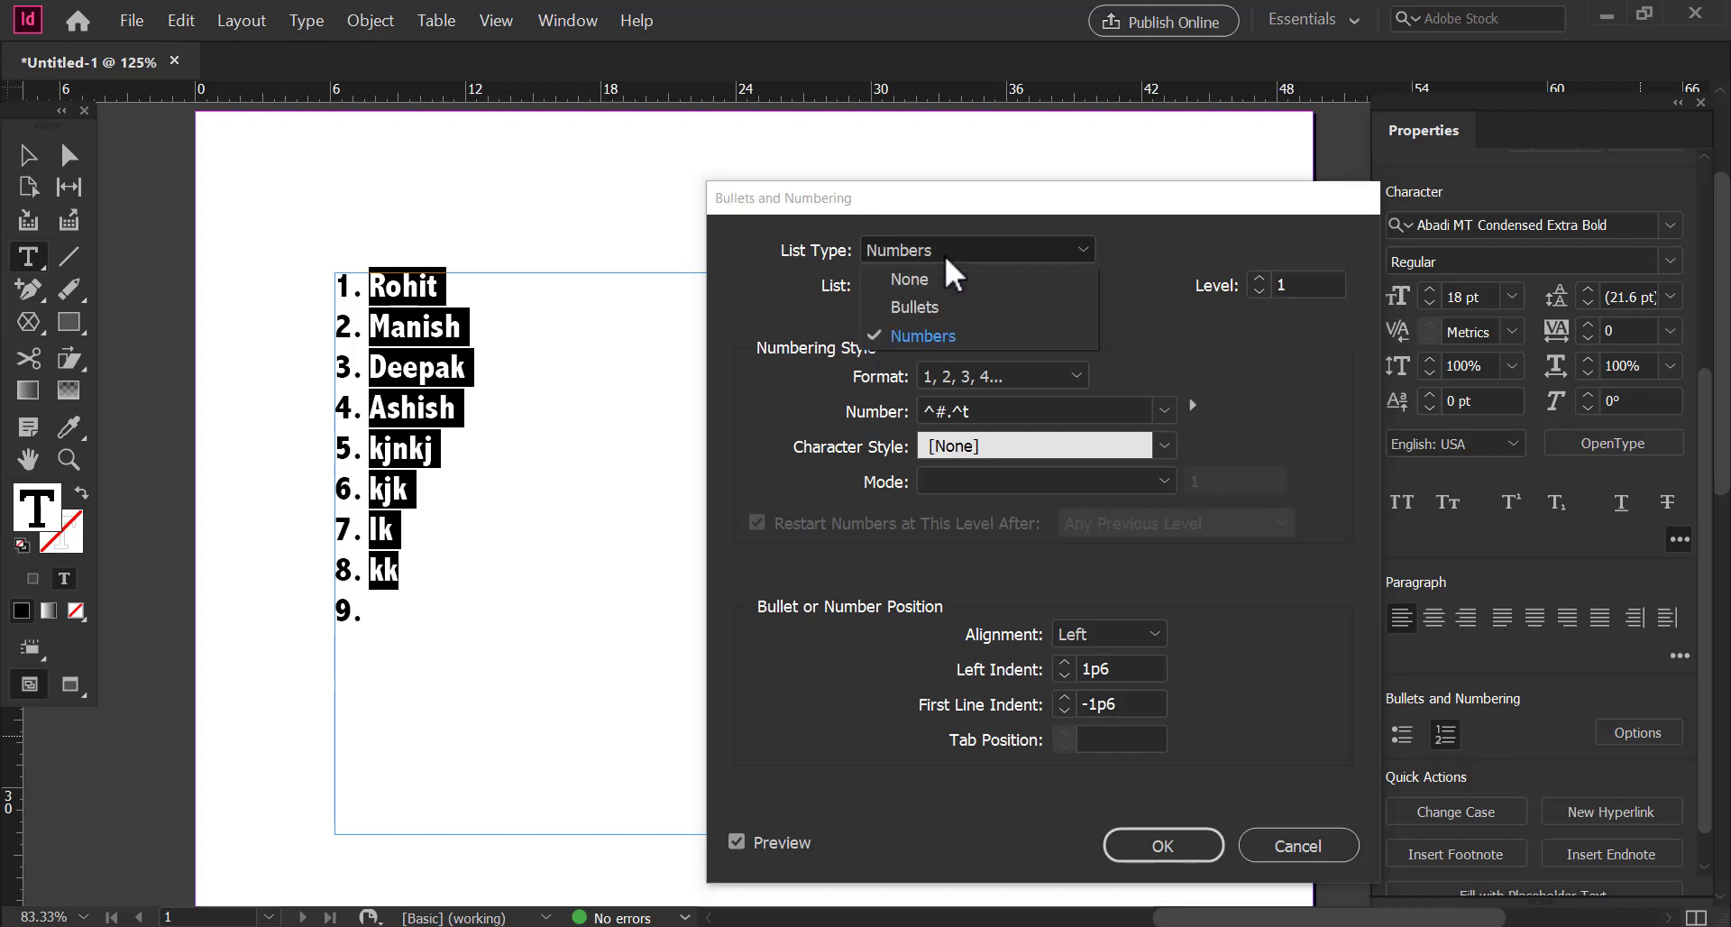
left_click(954, 330)
left_click(977, 285)
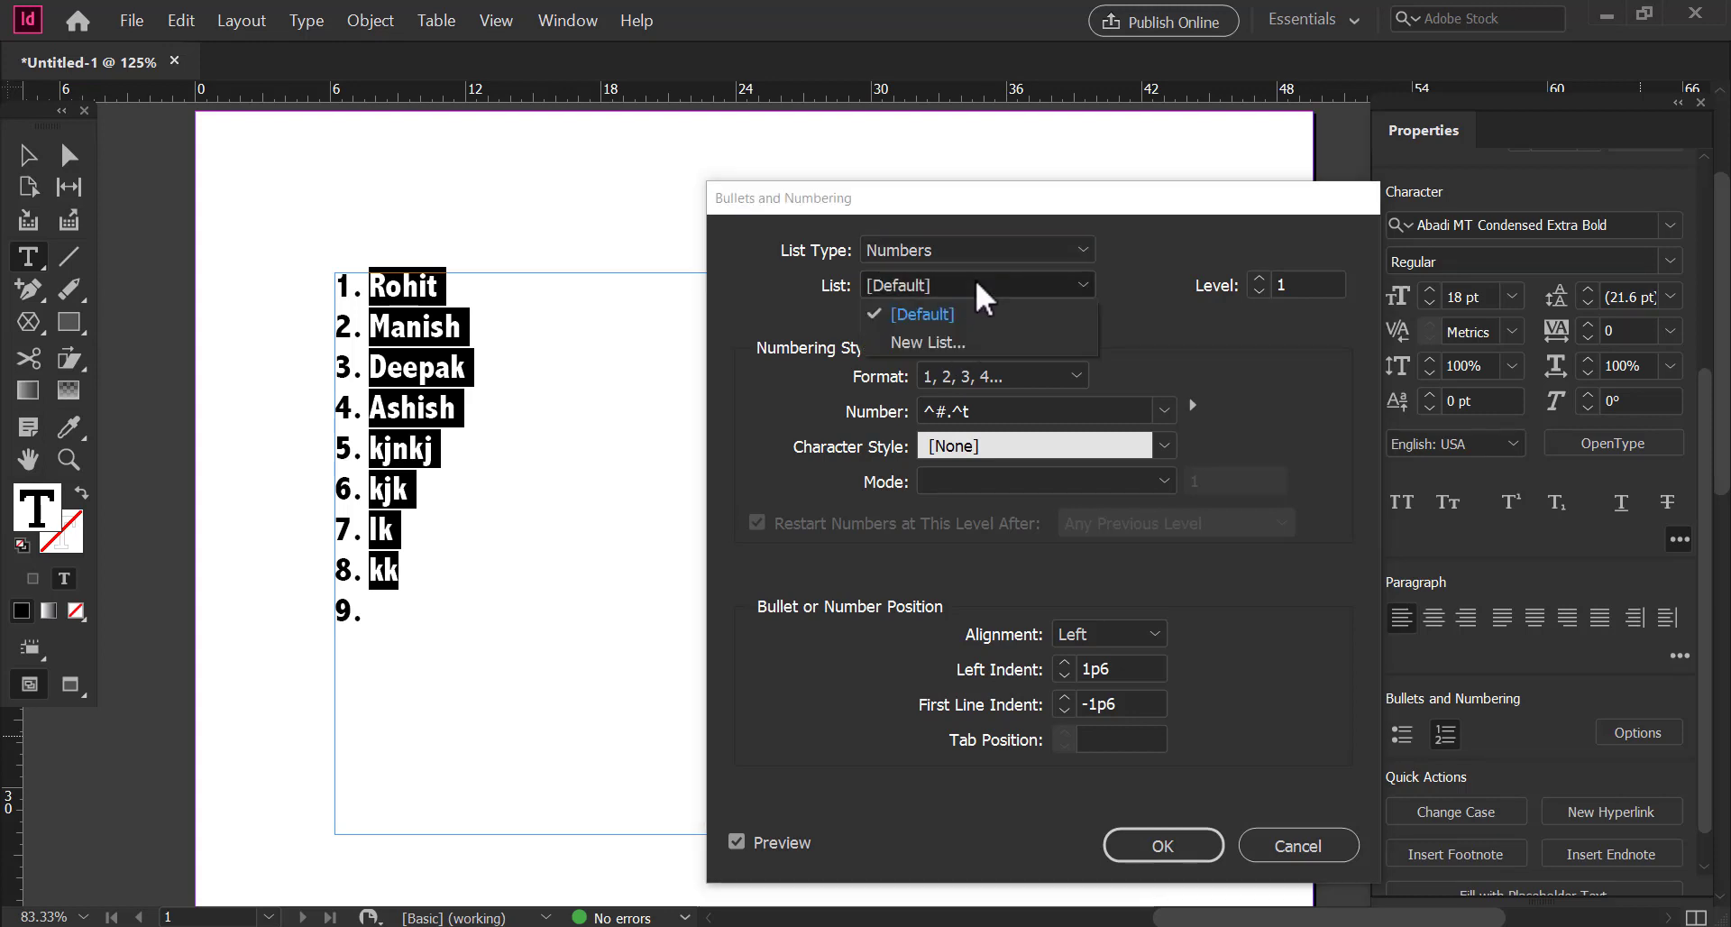
left_click(986, 270)
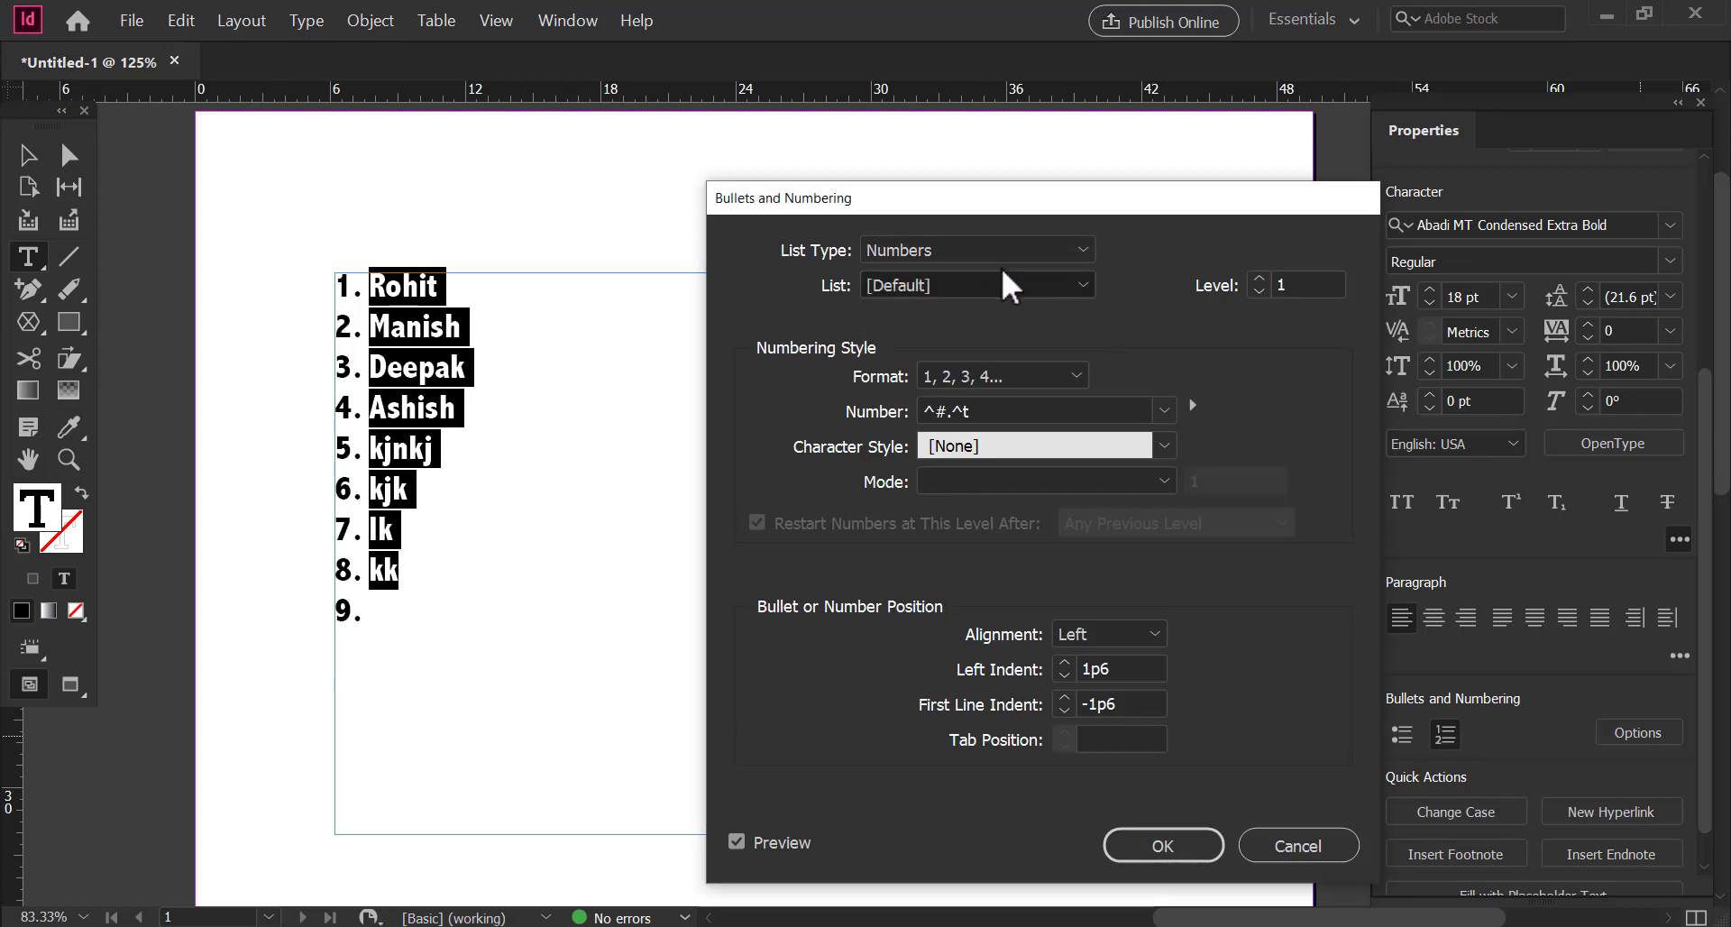
Step: Set the numbering format of the selected items to I, II, III, IV with the preview on
left_click(1046, 373)
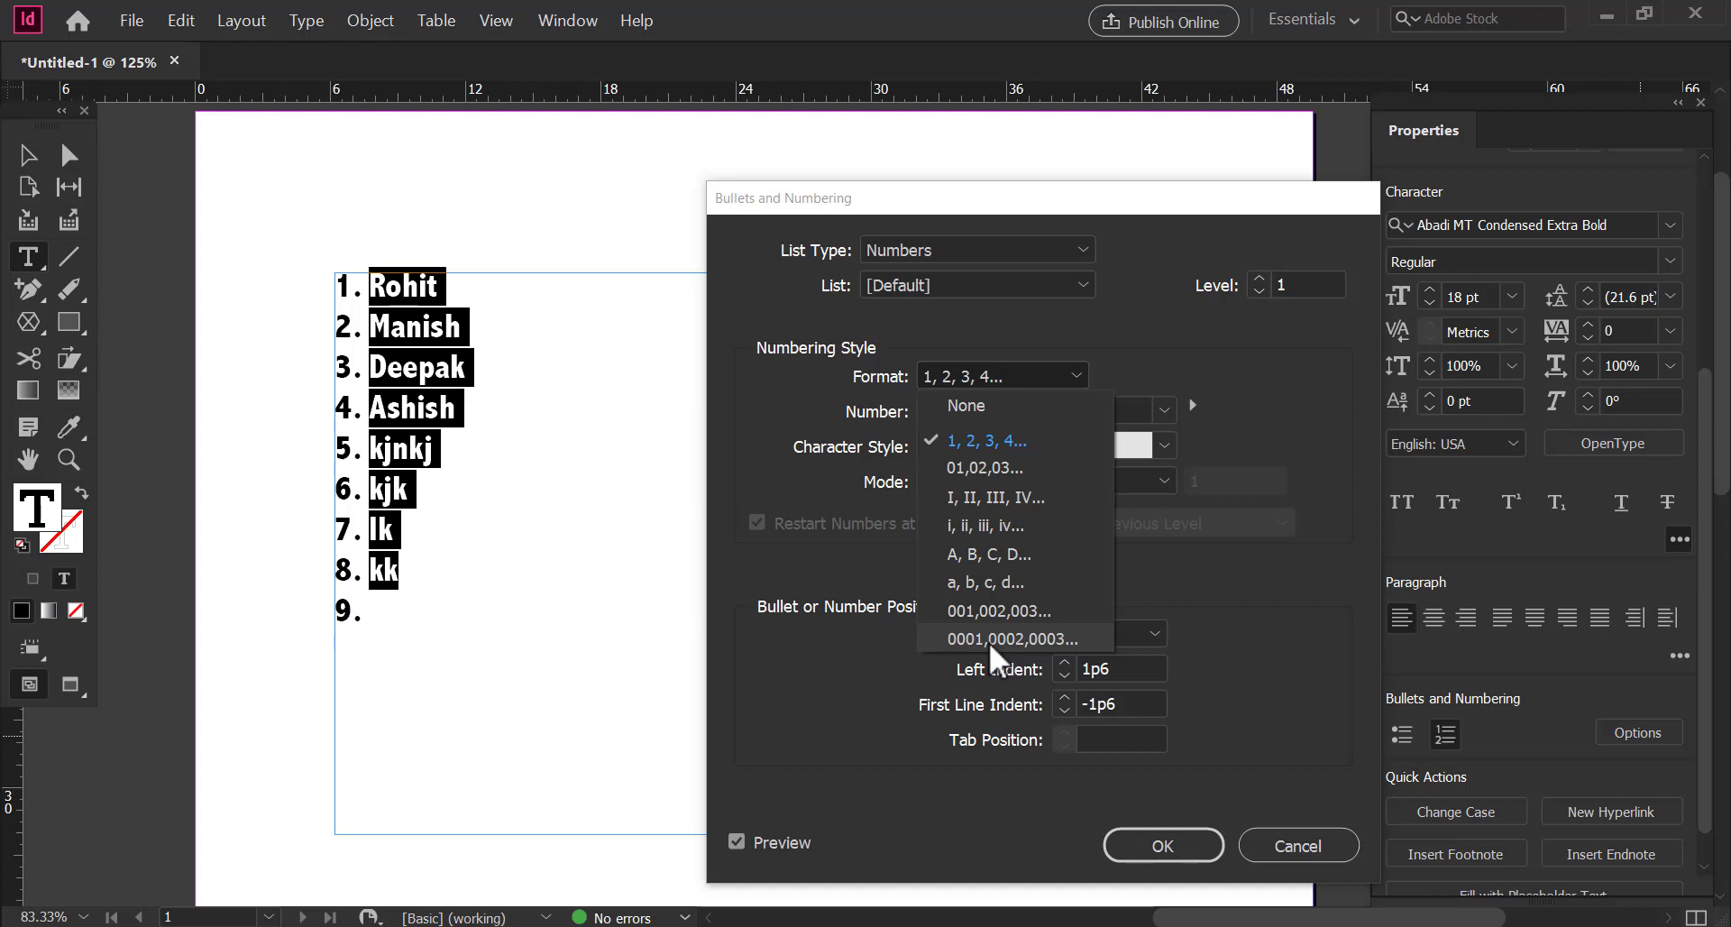
left_click(981, 498)
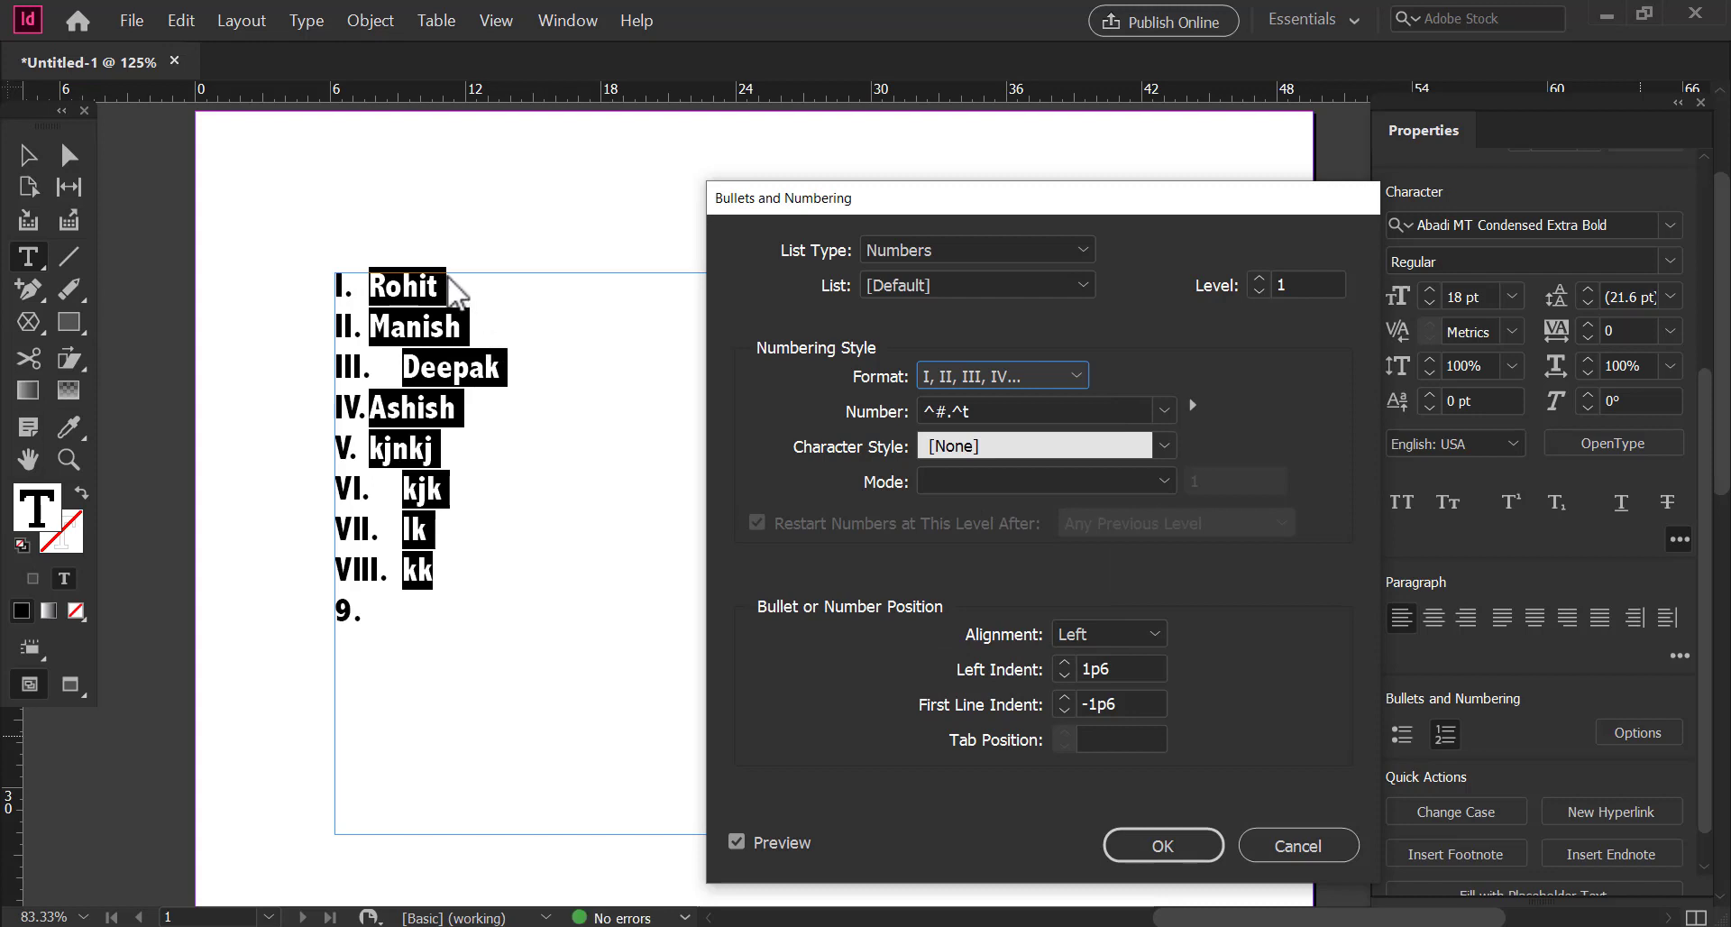
left_click(1015, 375)
left_click(1016, 375)
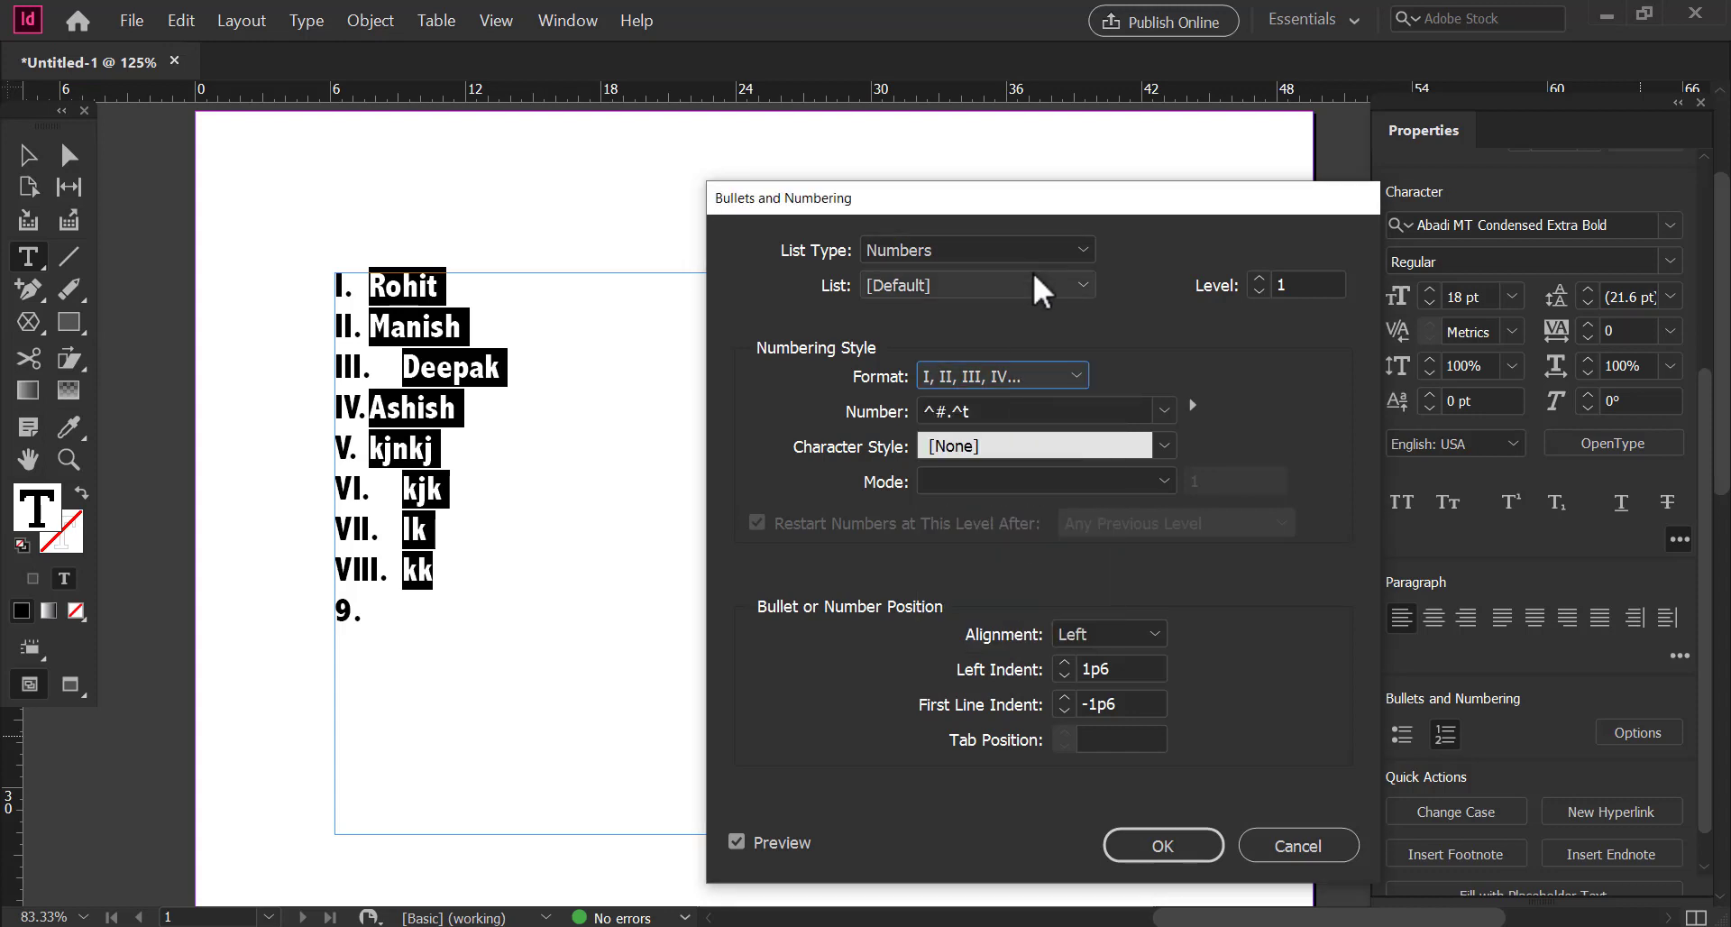
Step: Switch the list type to Bullets and try the asterisk, diamond, double-angle and accented A characters, ending with the round bullet
left_click(1050, 252)
left_click(979, 303)
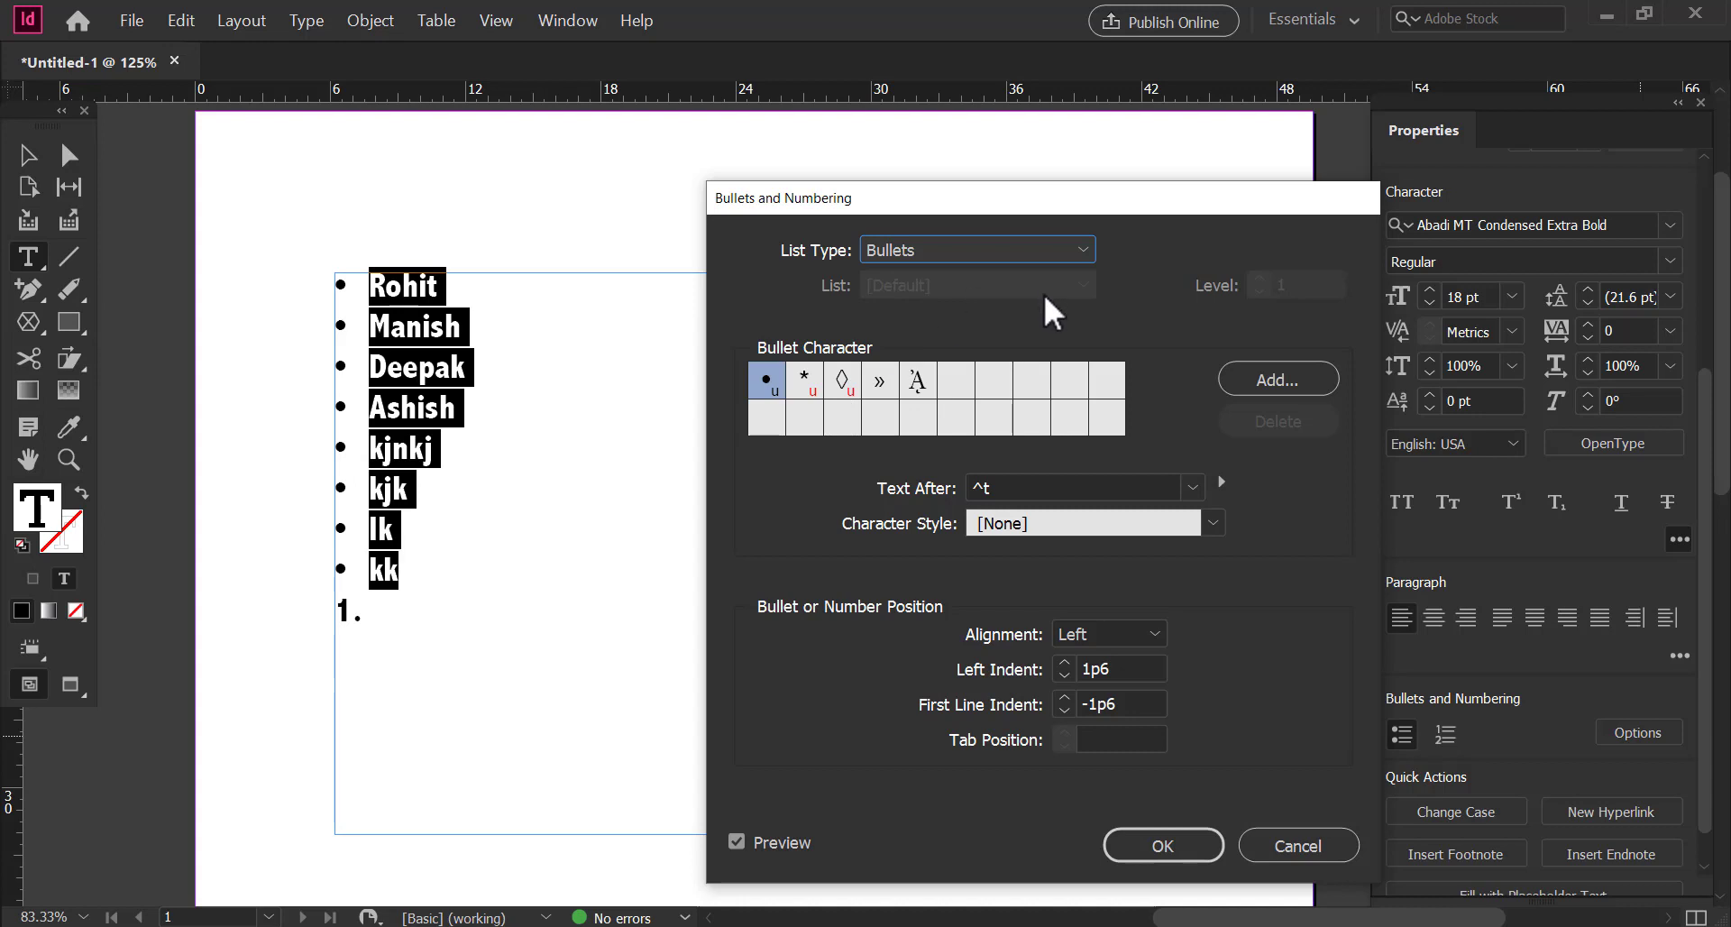
left_click(843, 386)
left_click(808, 386)
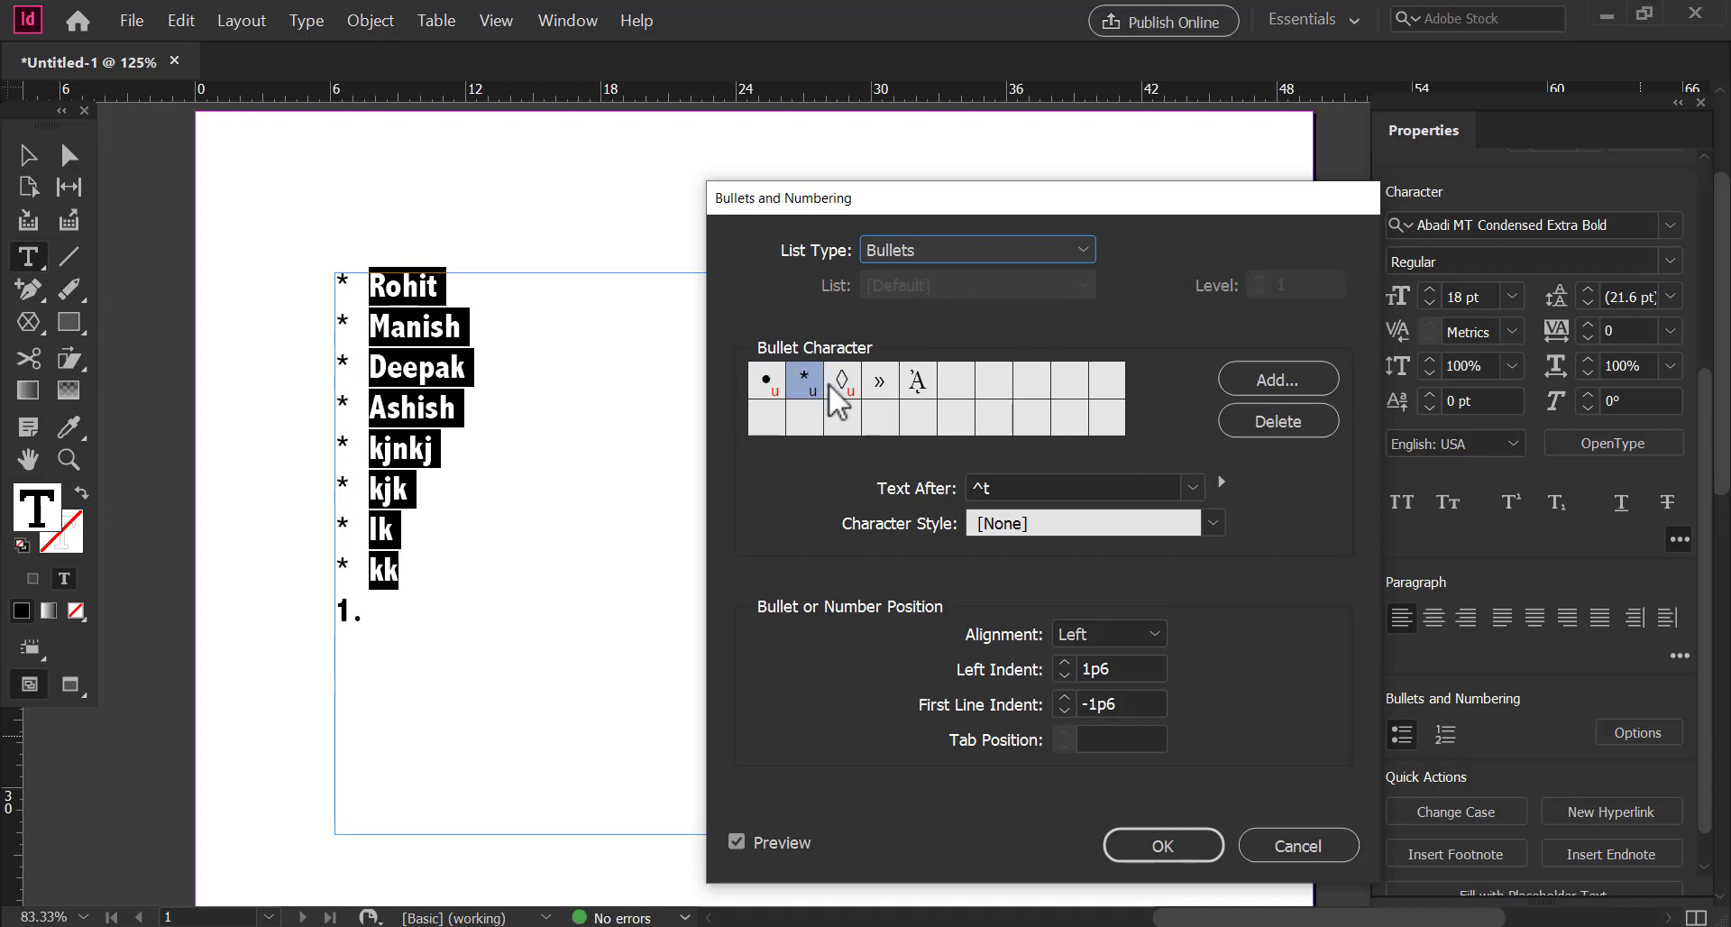
left_click(840, 388)
left_click(880, 386)
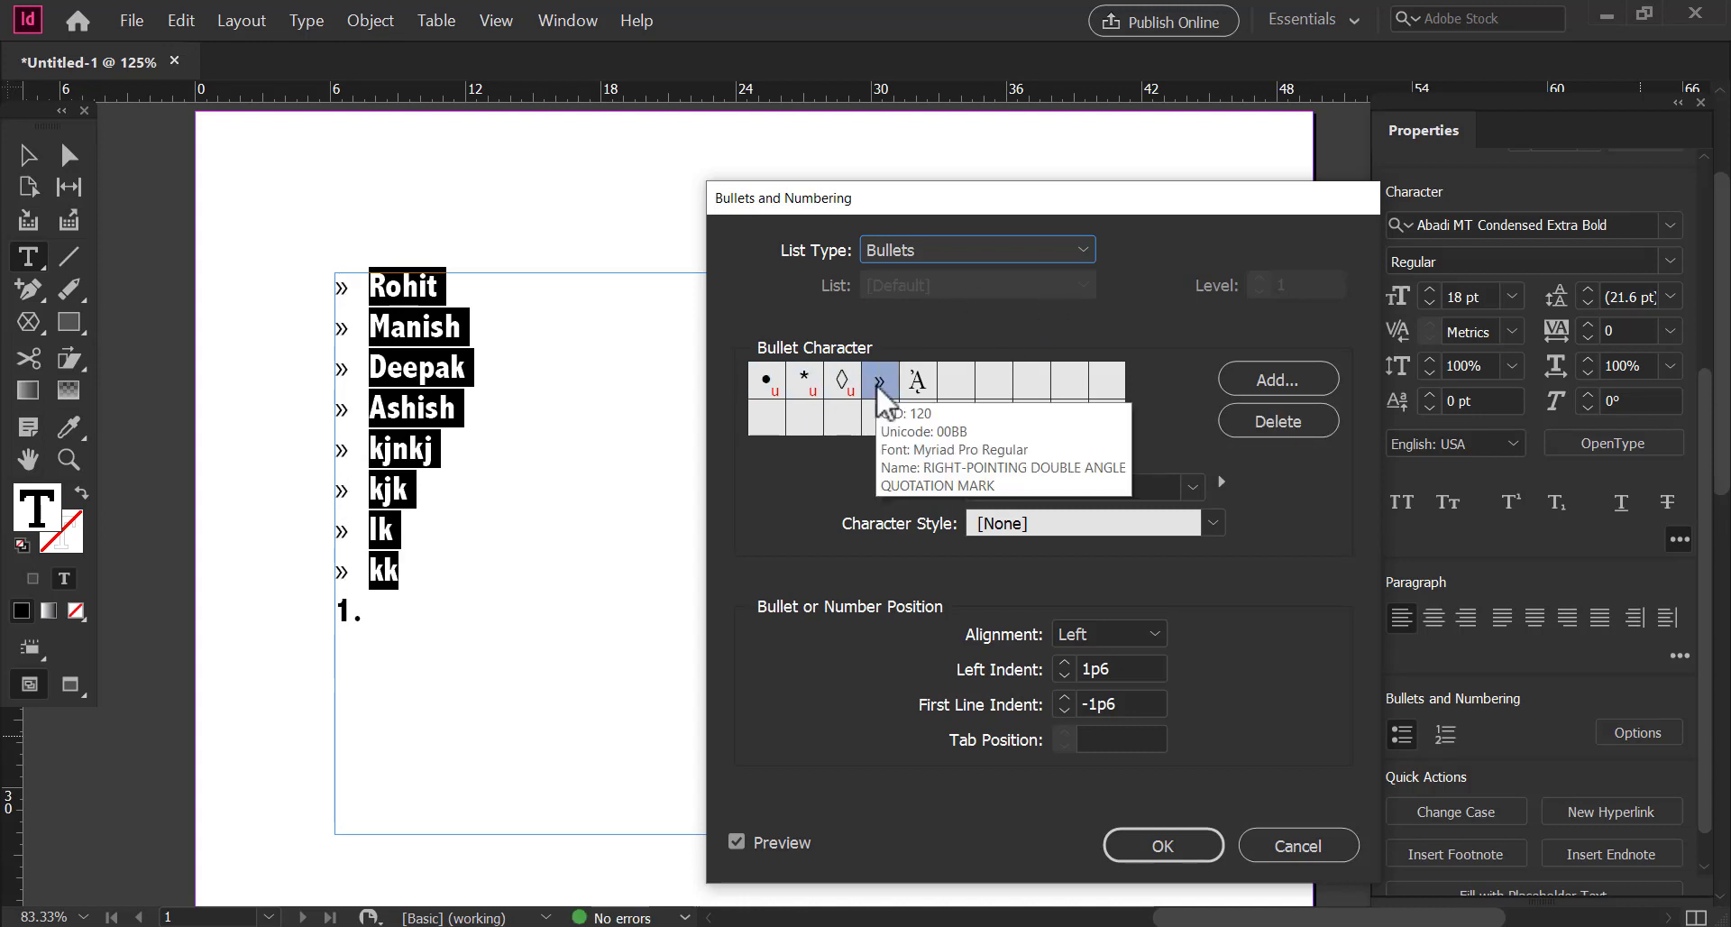
left_click(917, 386)
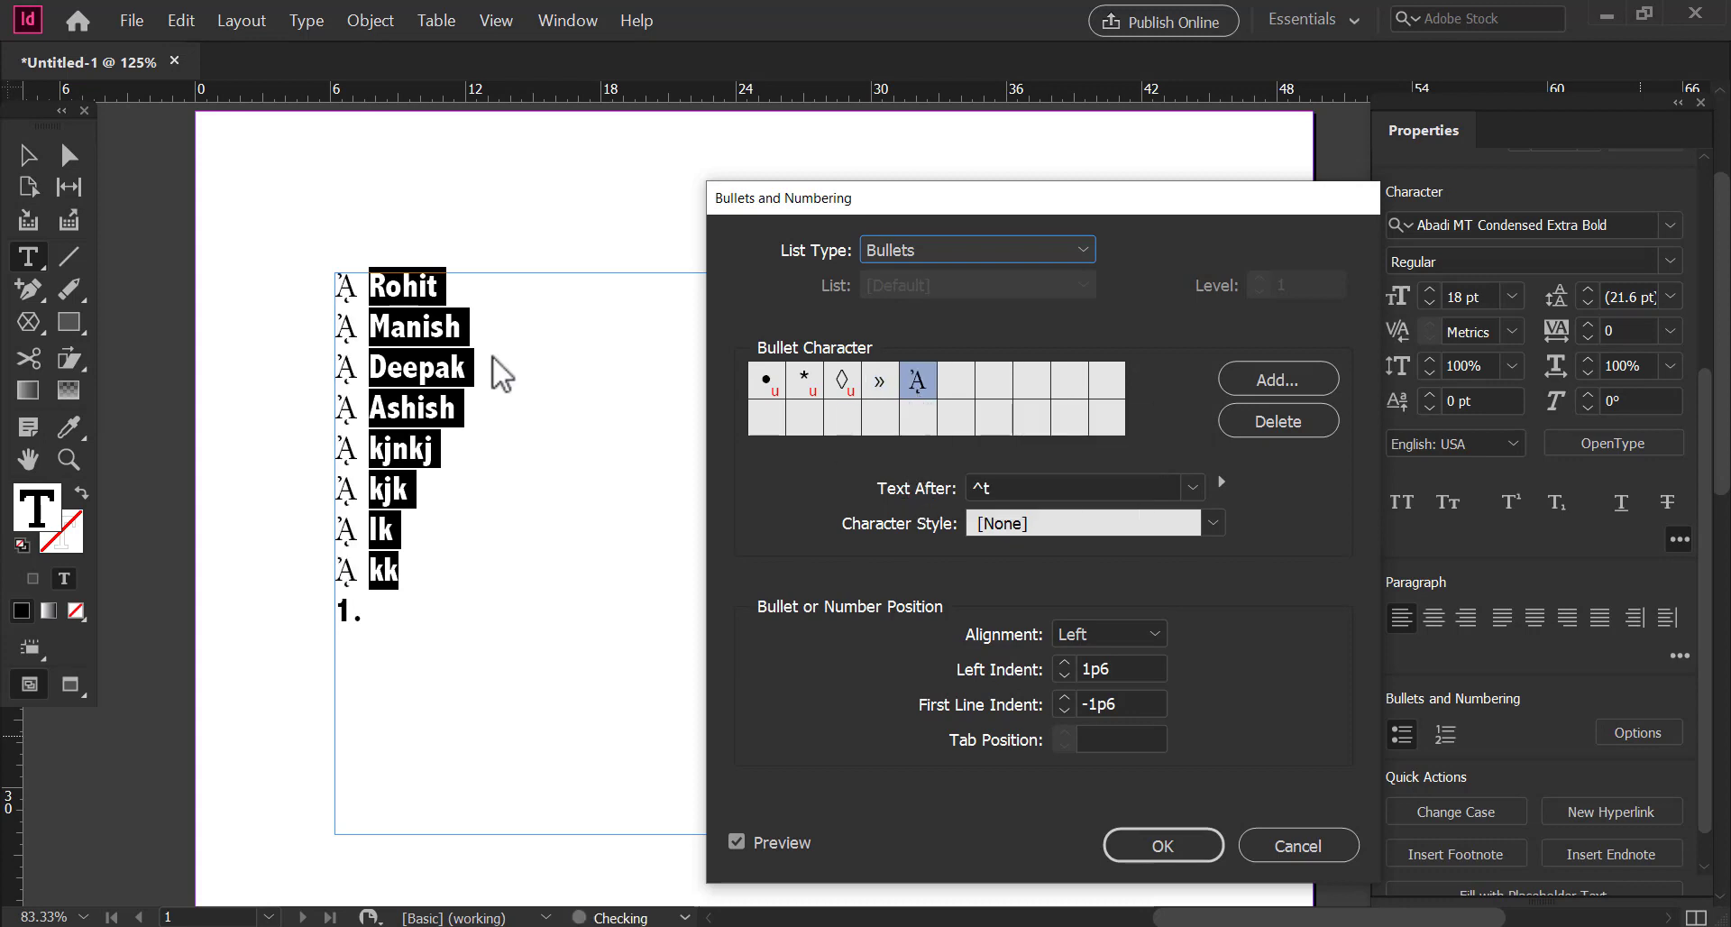
left_click(880, 386)
left_click(844, 386)
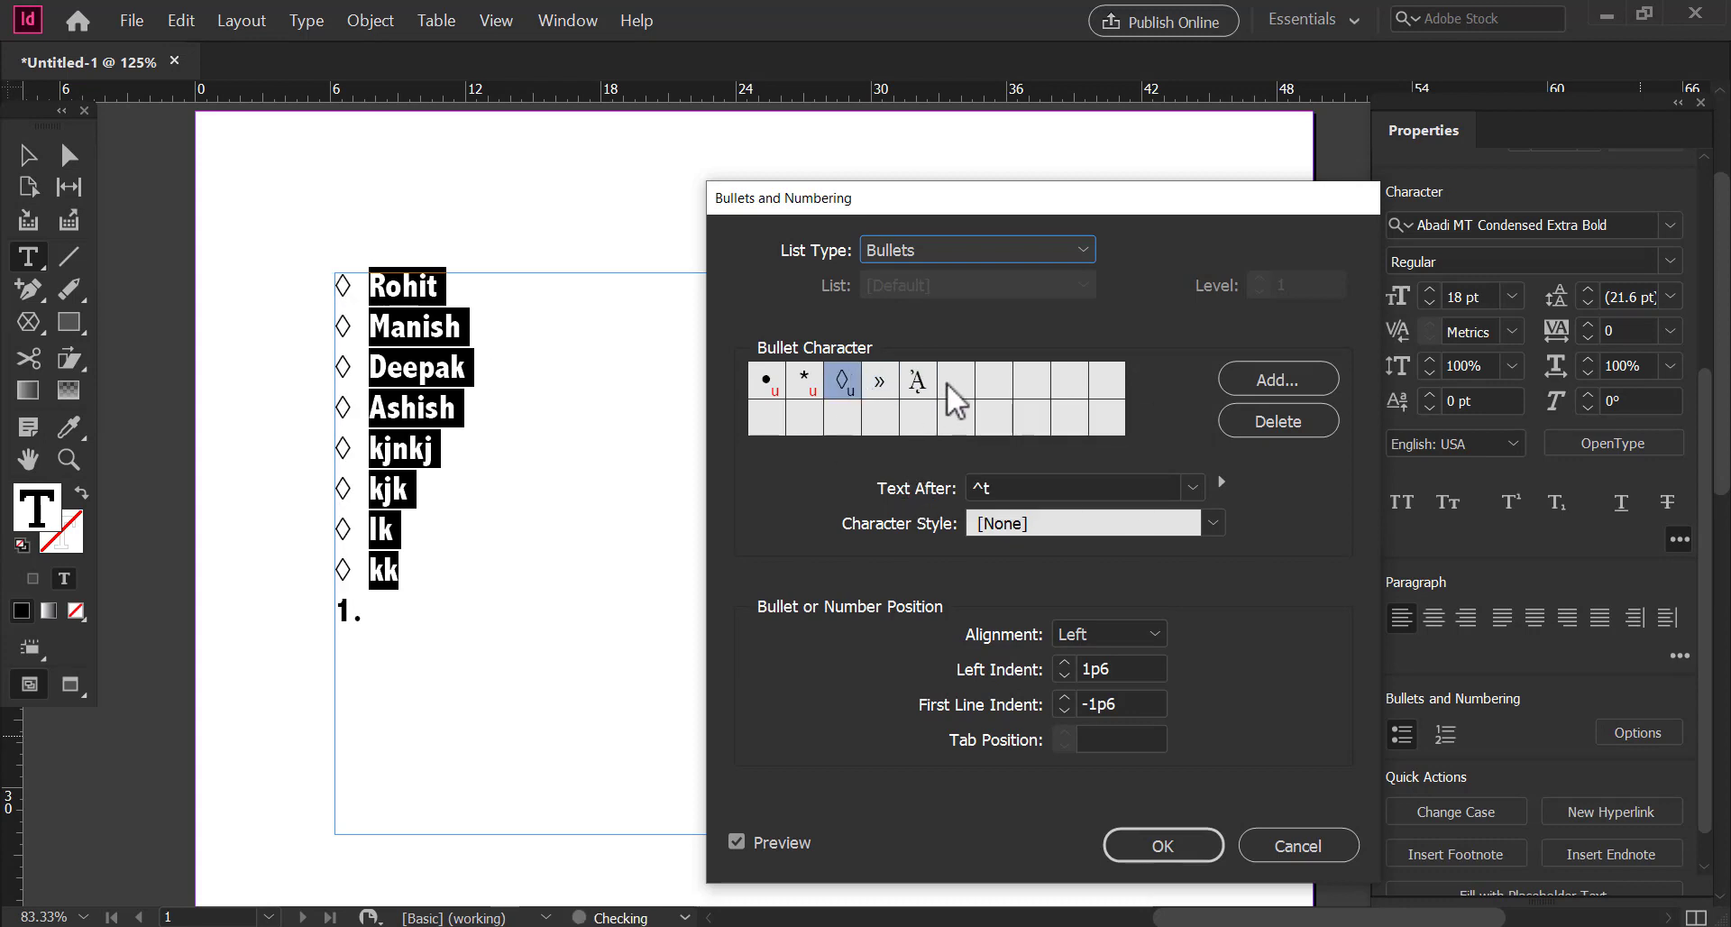
left_click(766, 381)
Step: Add the # character from Abadi MT Condensed Extra Bold to the bullet characters and apply it to the selected items
left_click(1194, 488)
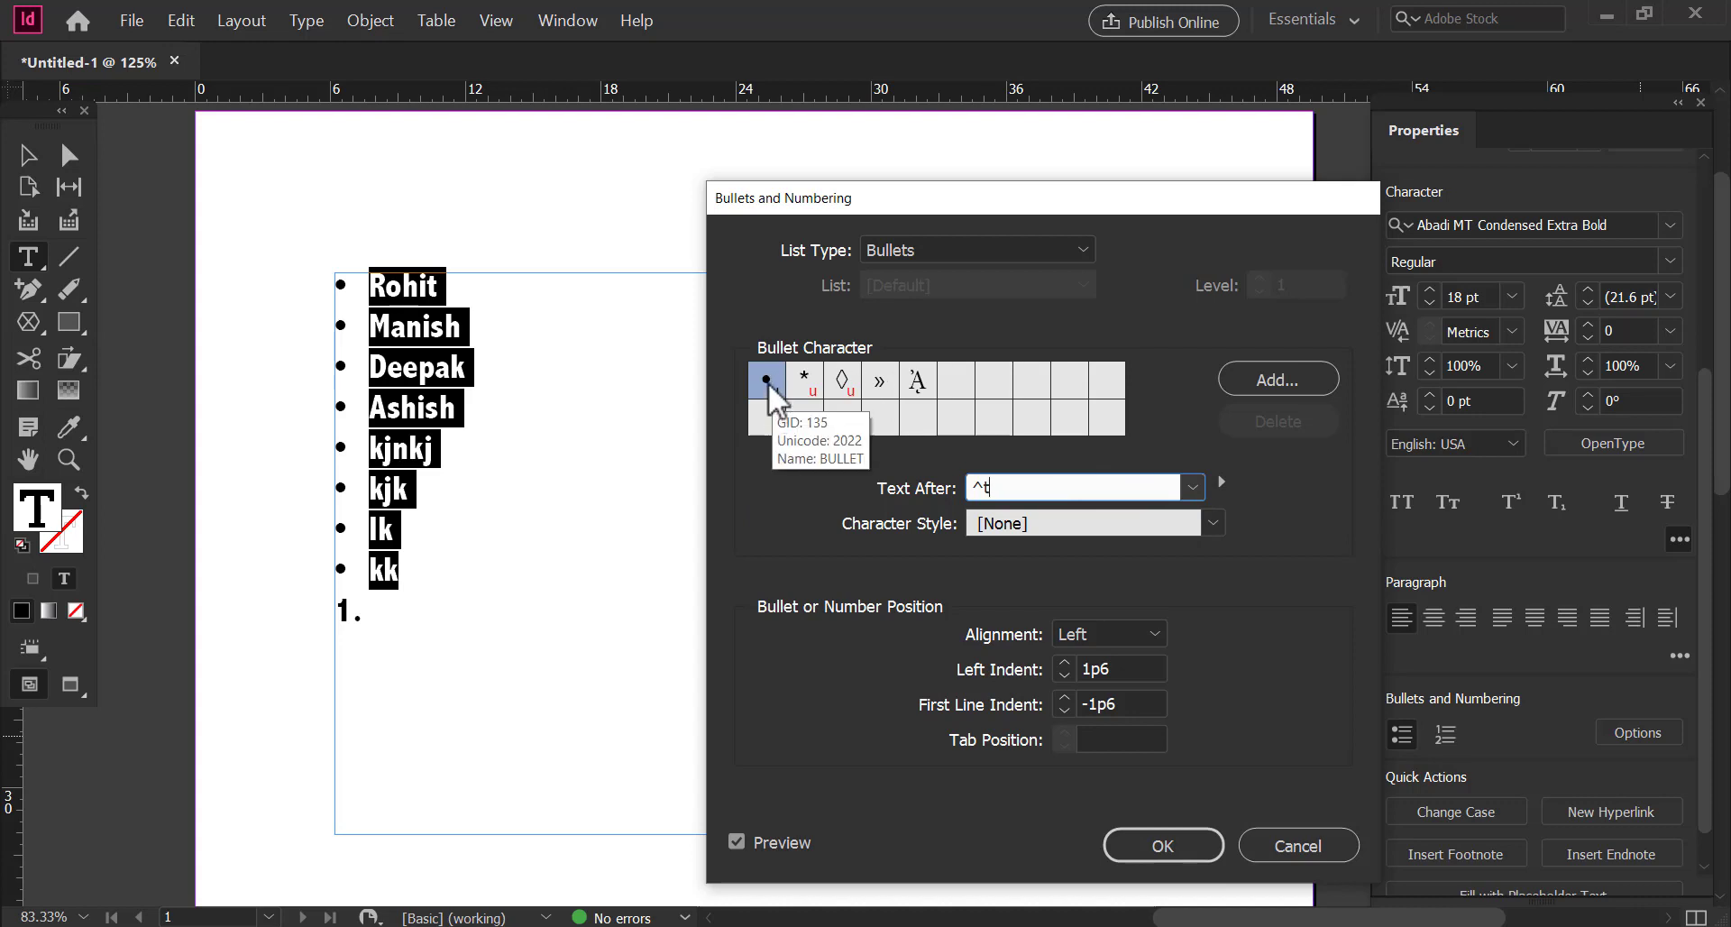
left_click(1237, 386)
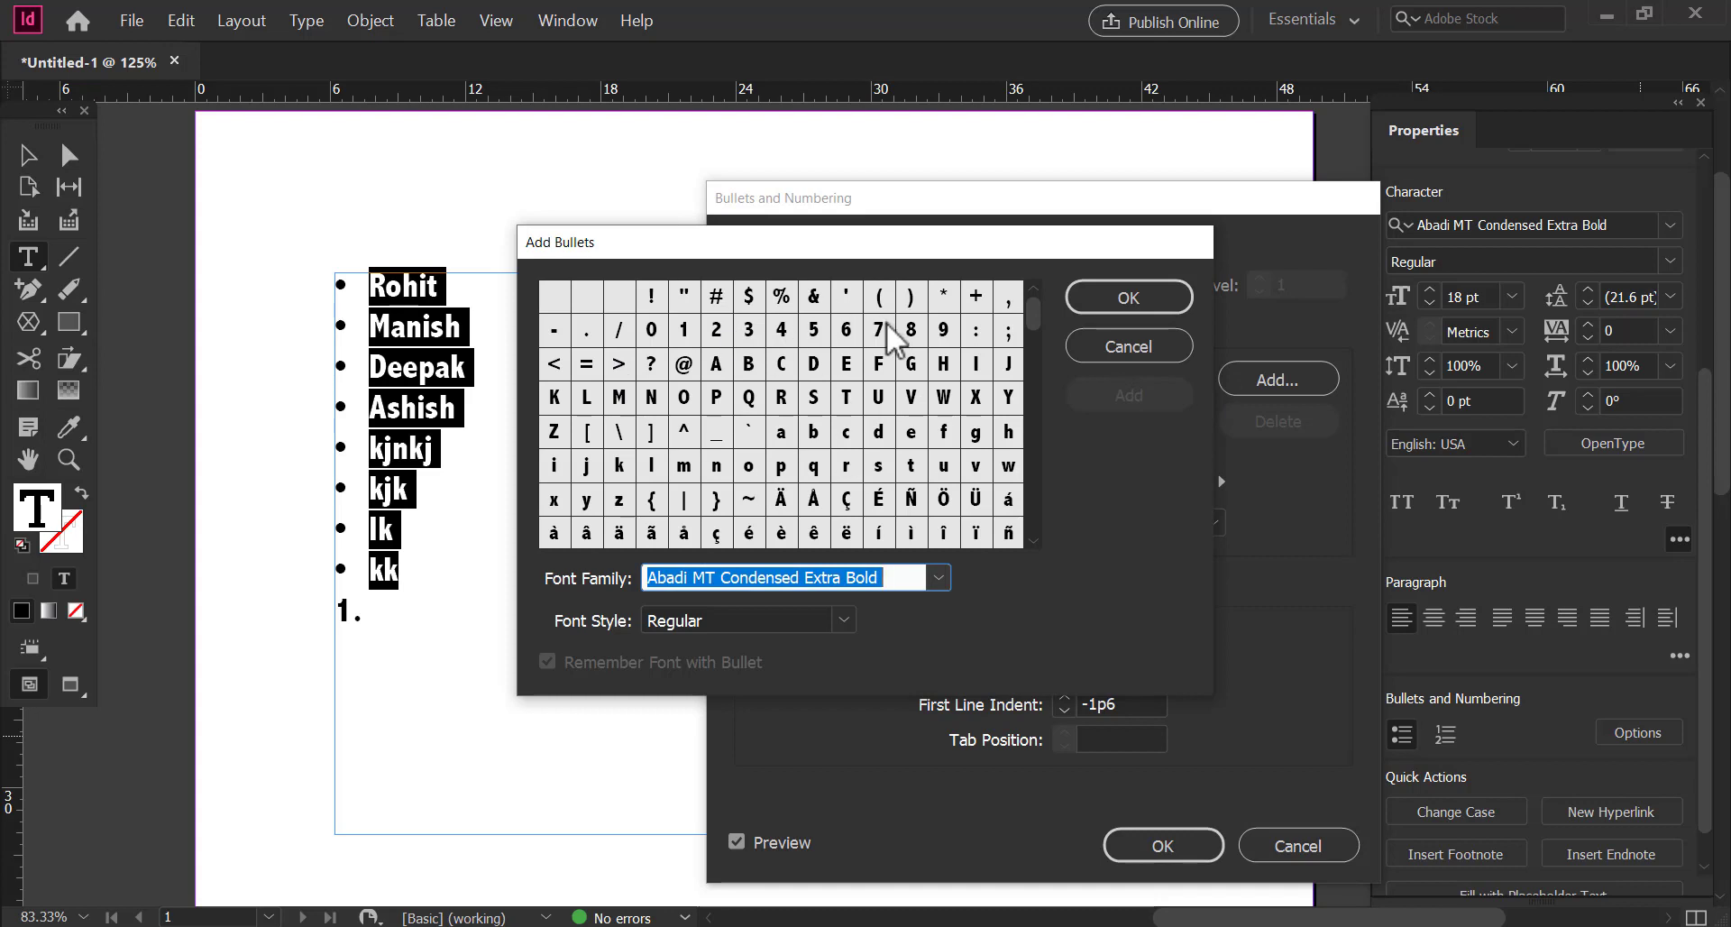
left_click(716, 305)
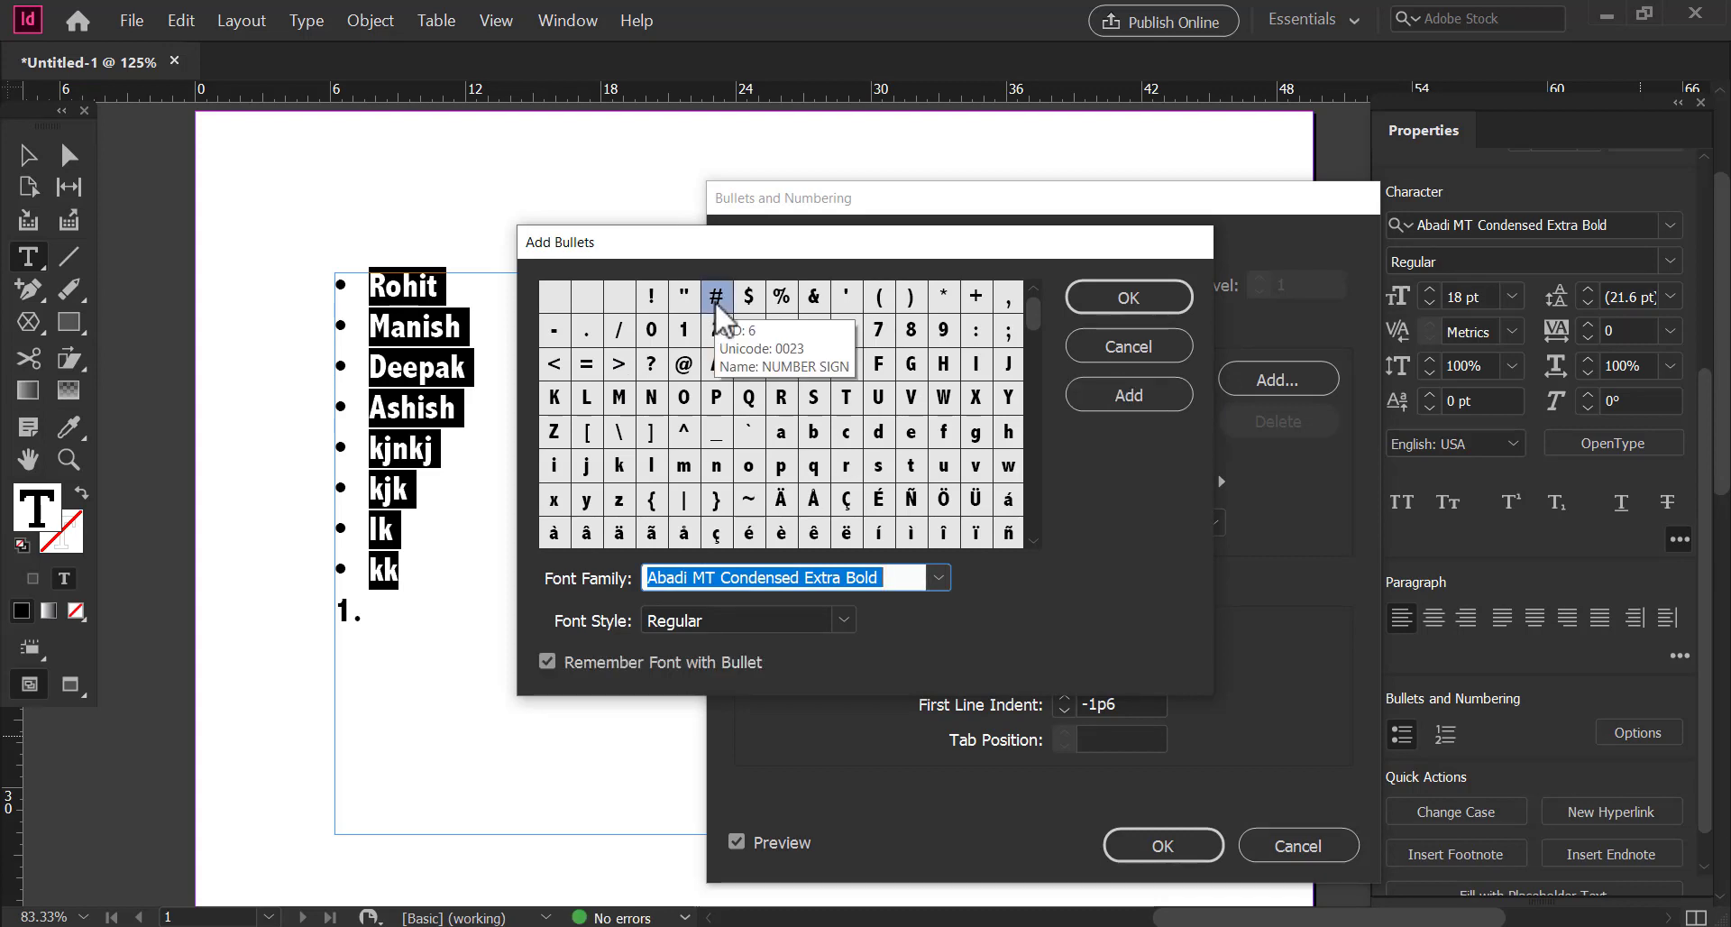
left_click(1096, 296)
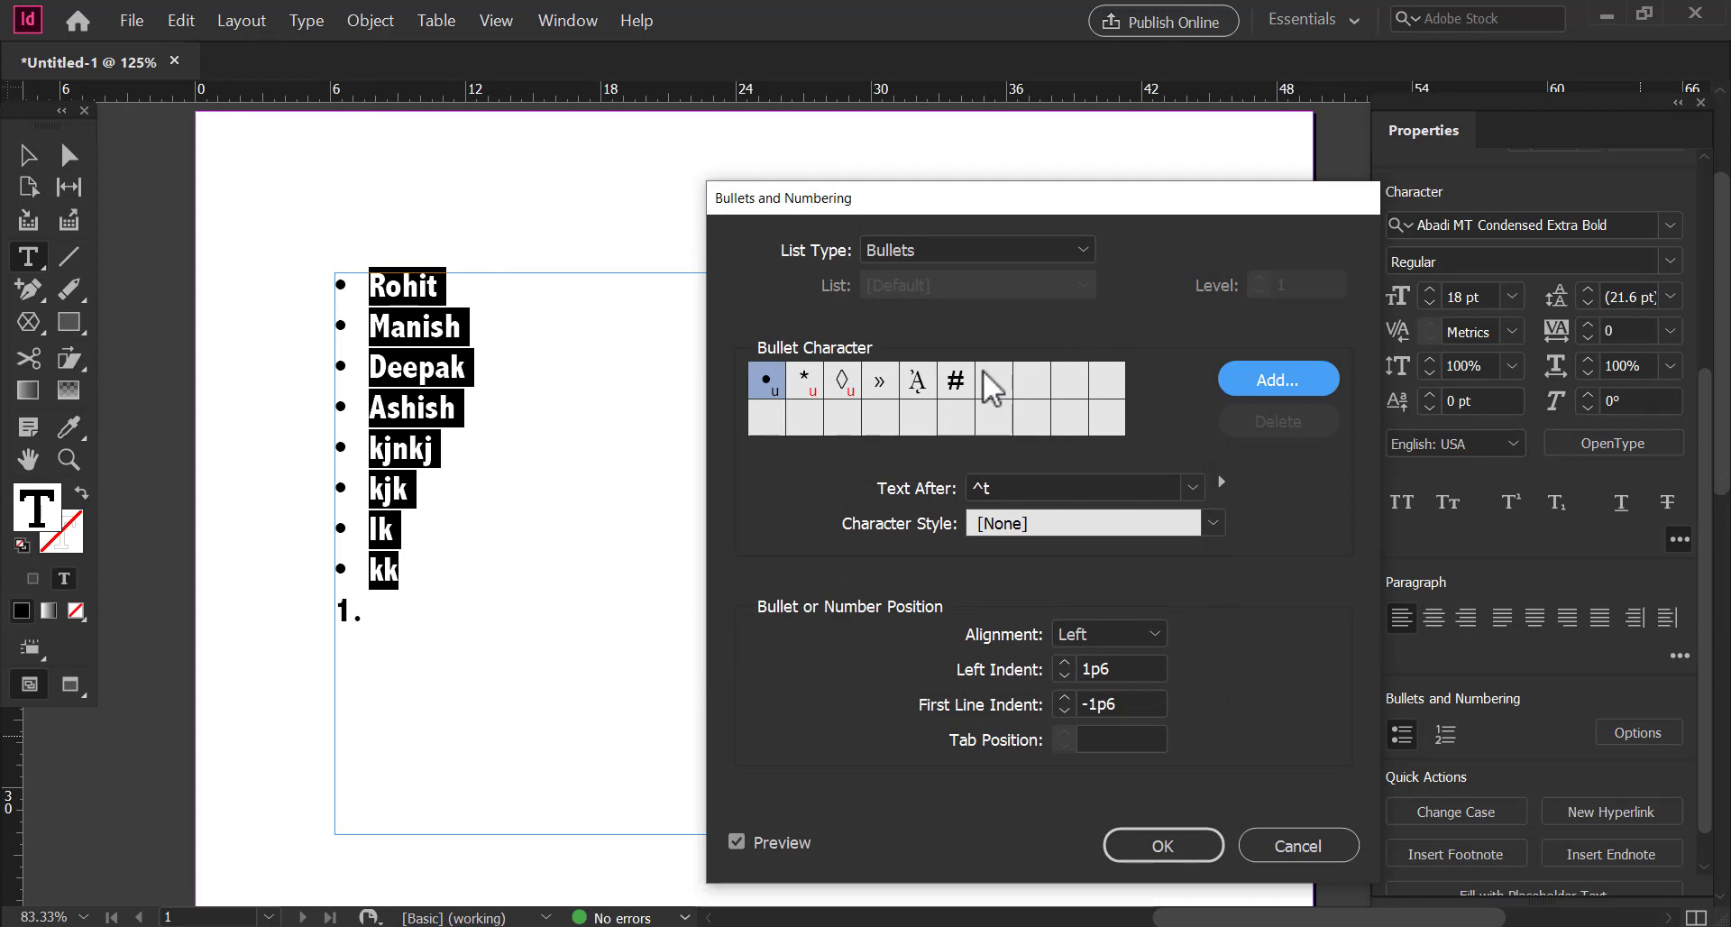
left_click(956, 377)
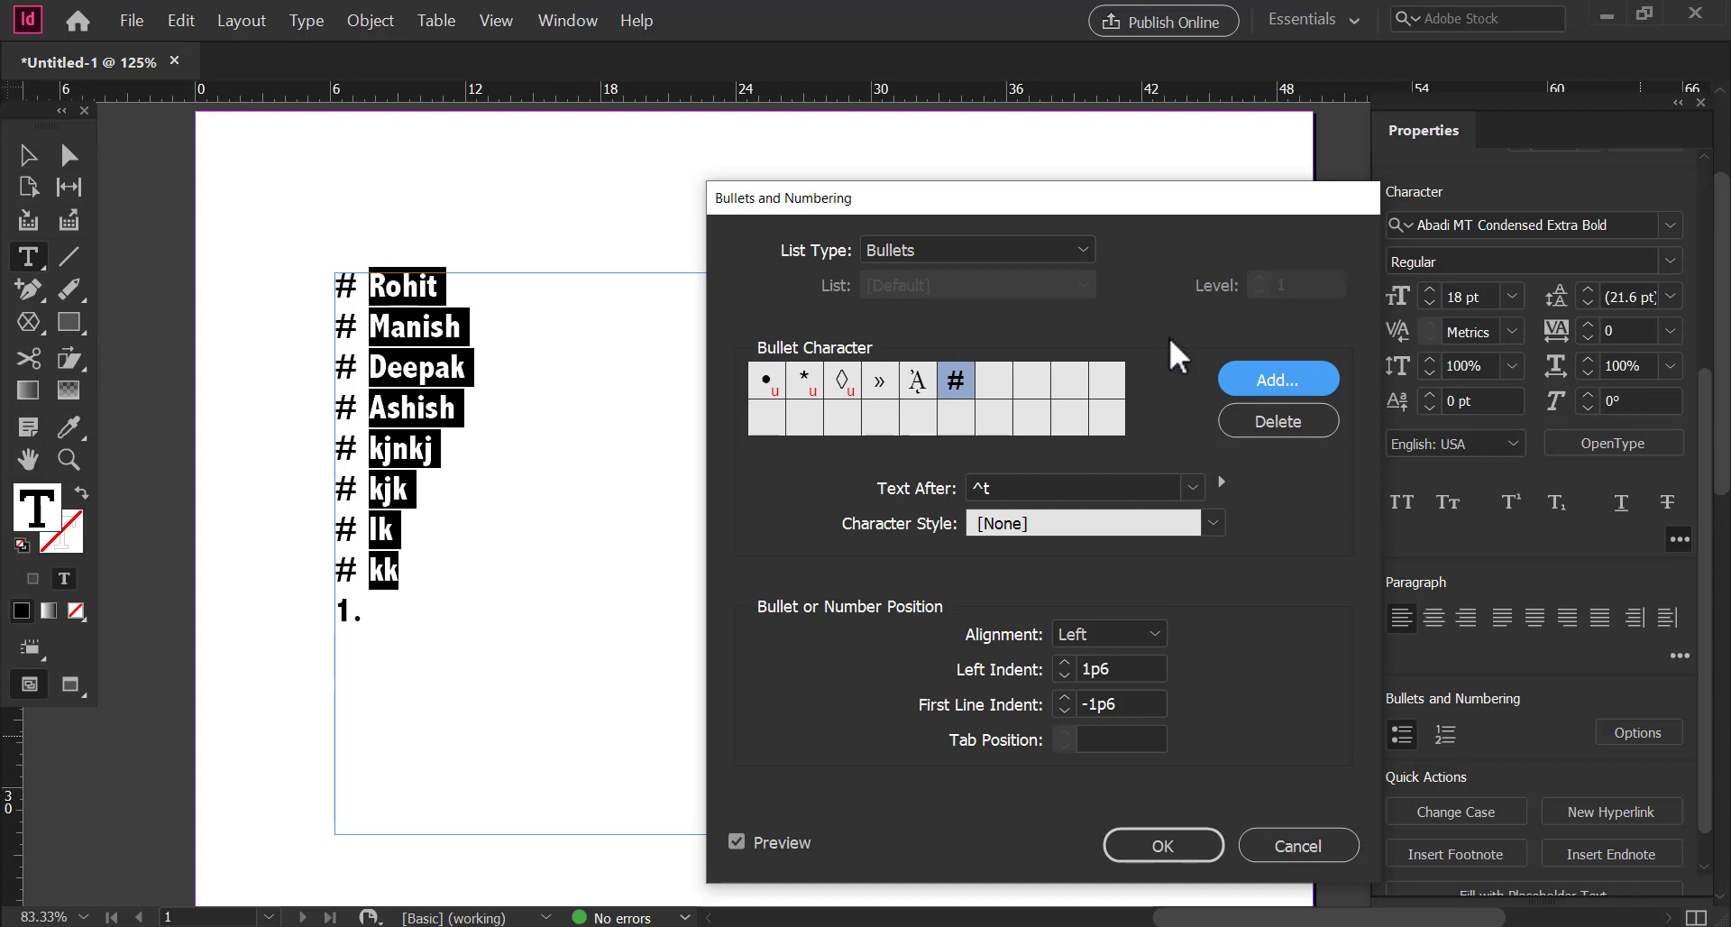
left_click(1322, 382)
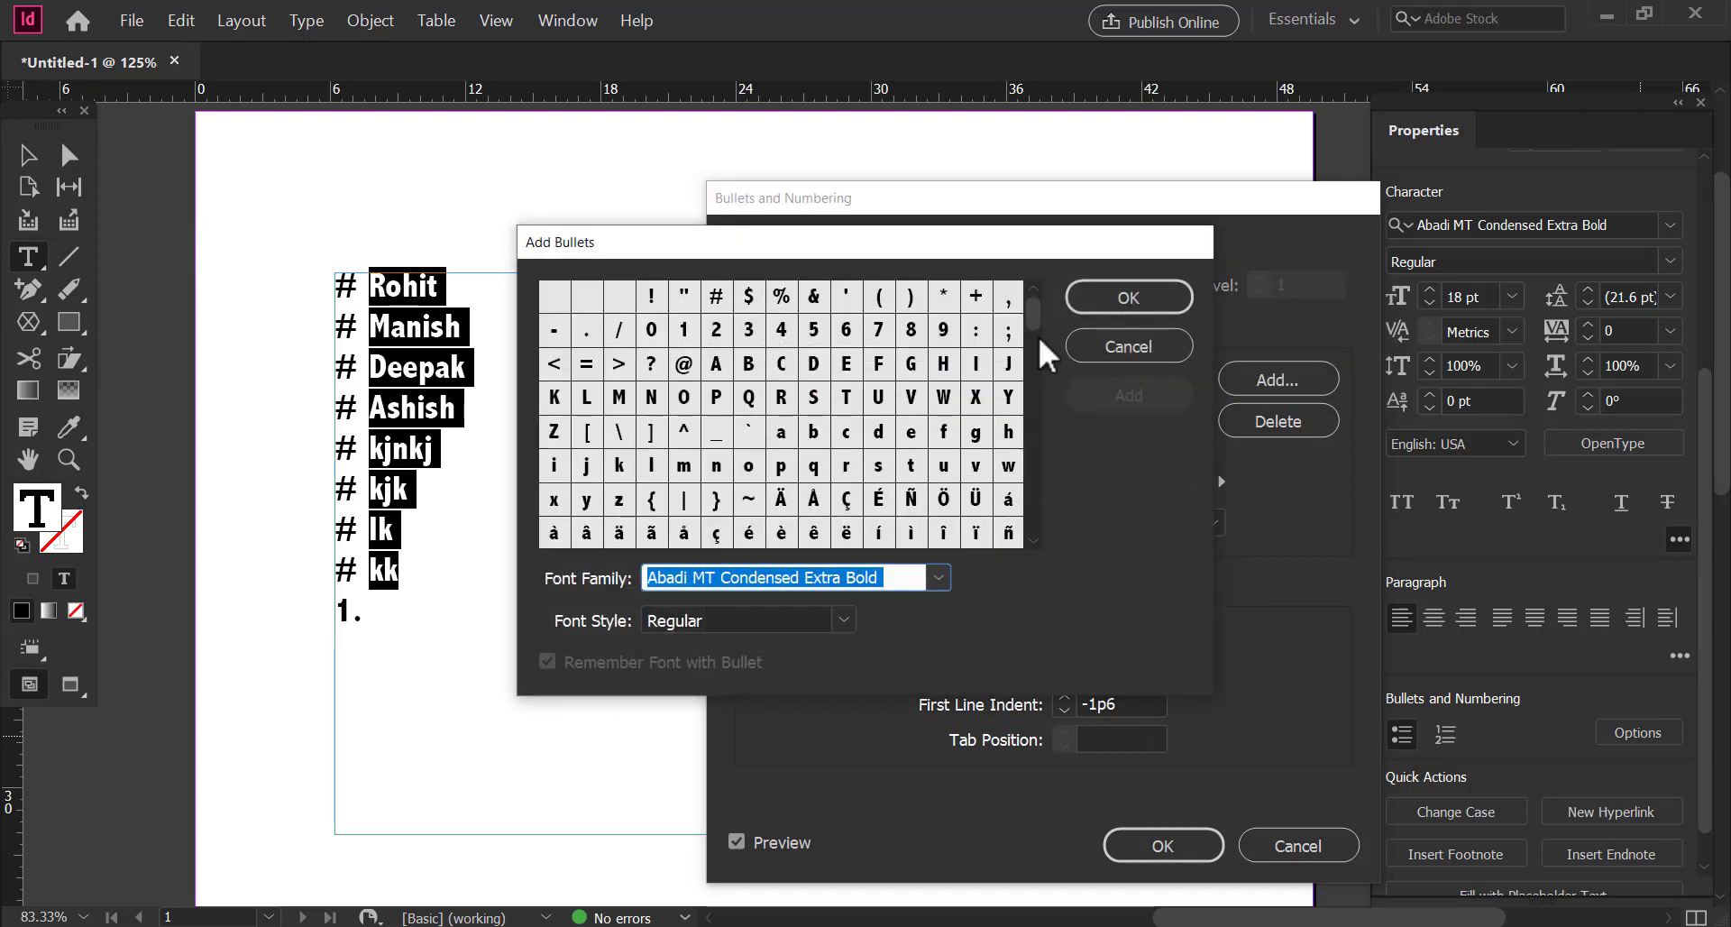
left_click_drag(1036, 320, 1031, 365)
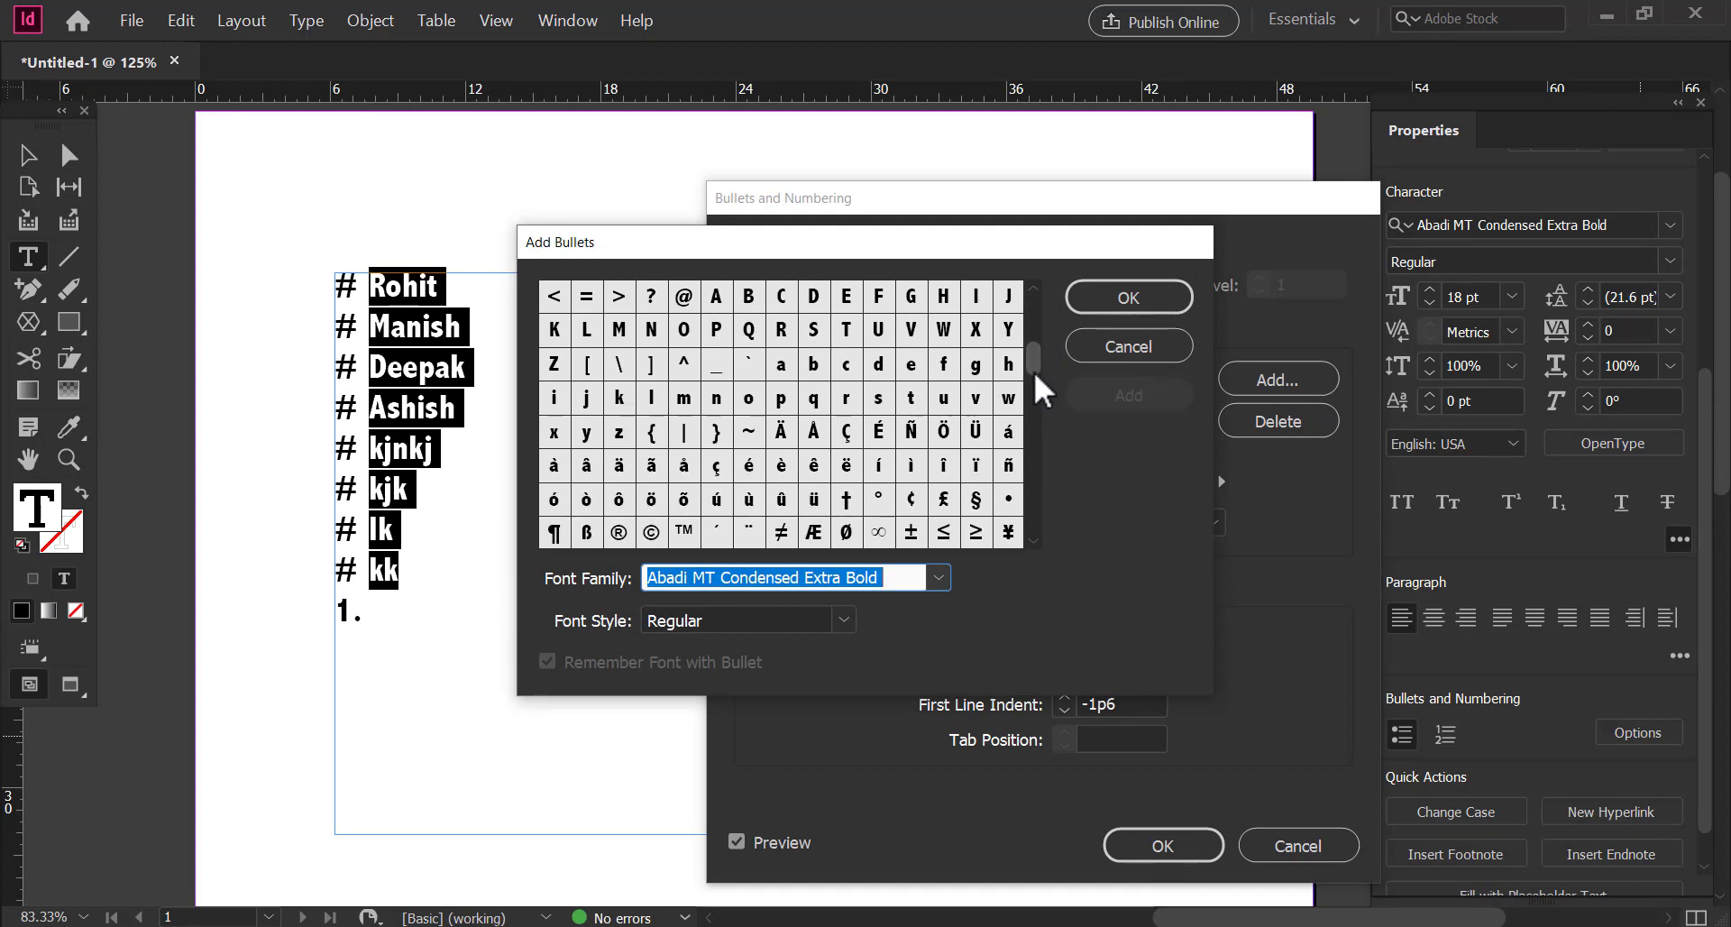
left_click_drag(1034, 382, 1022, 491)
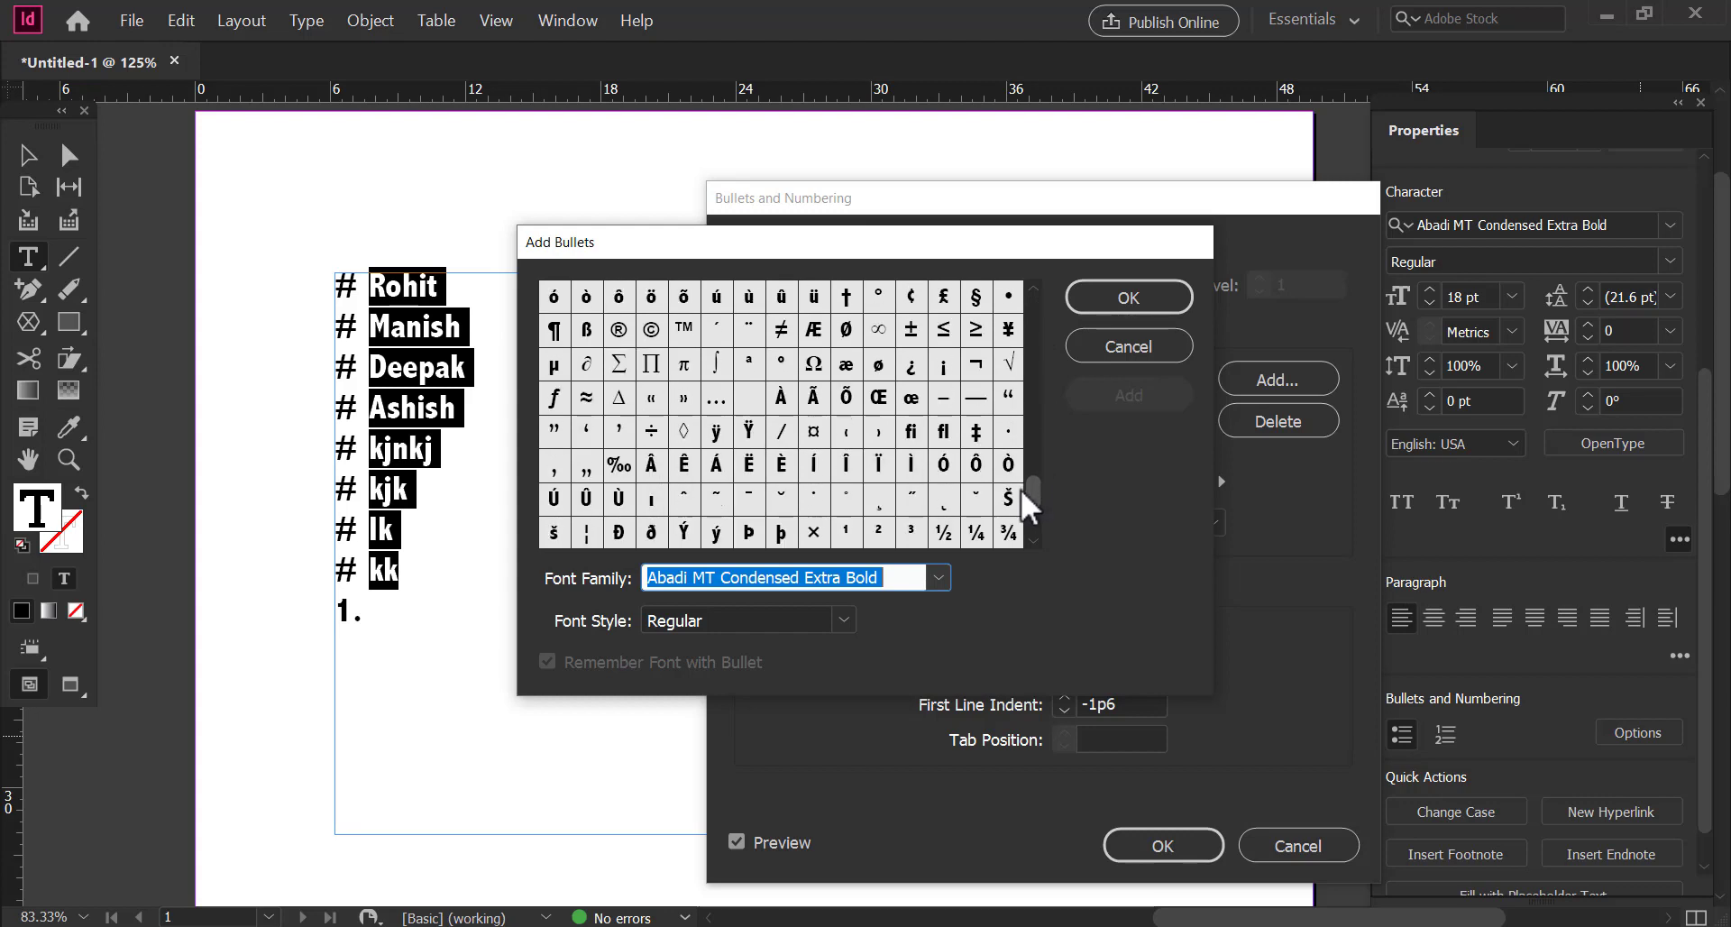
left_click(1097, 354)
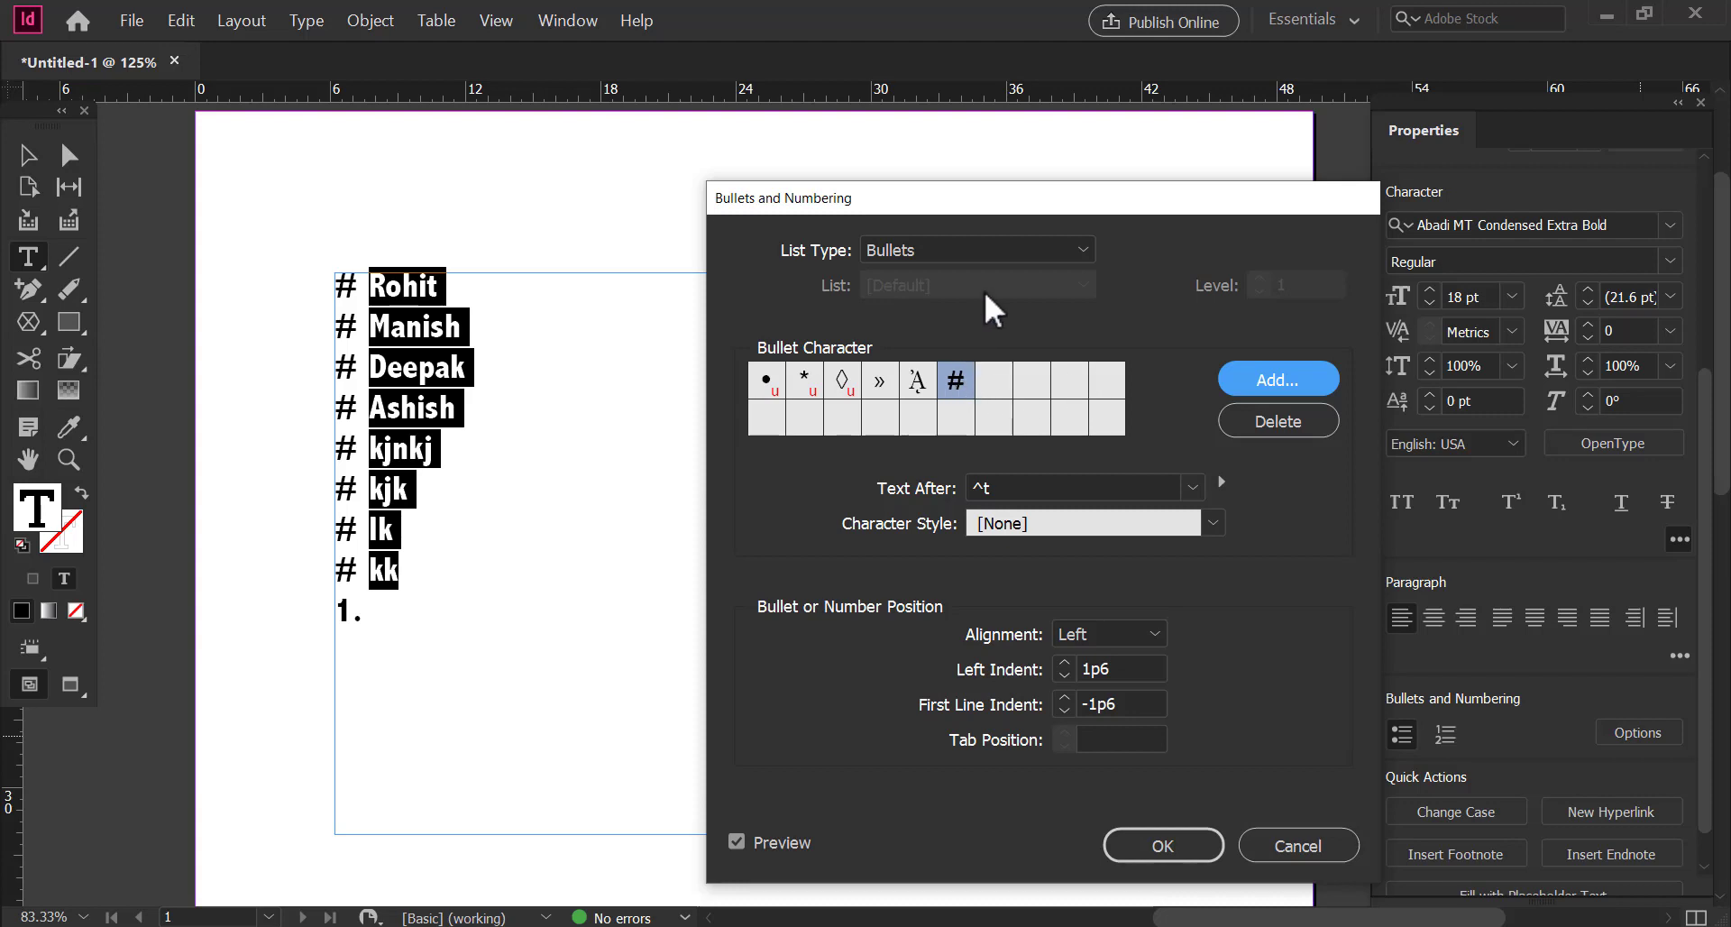
Step: Try the round bullet and switch the selected items to the asterisk, keeping list type Bullets
left_click(767, 384)
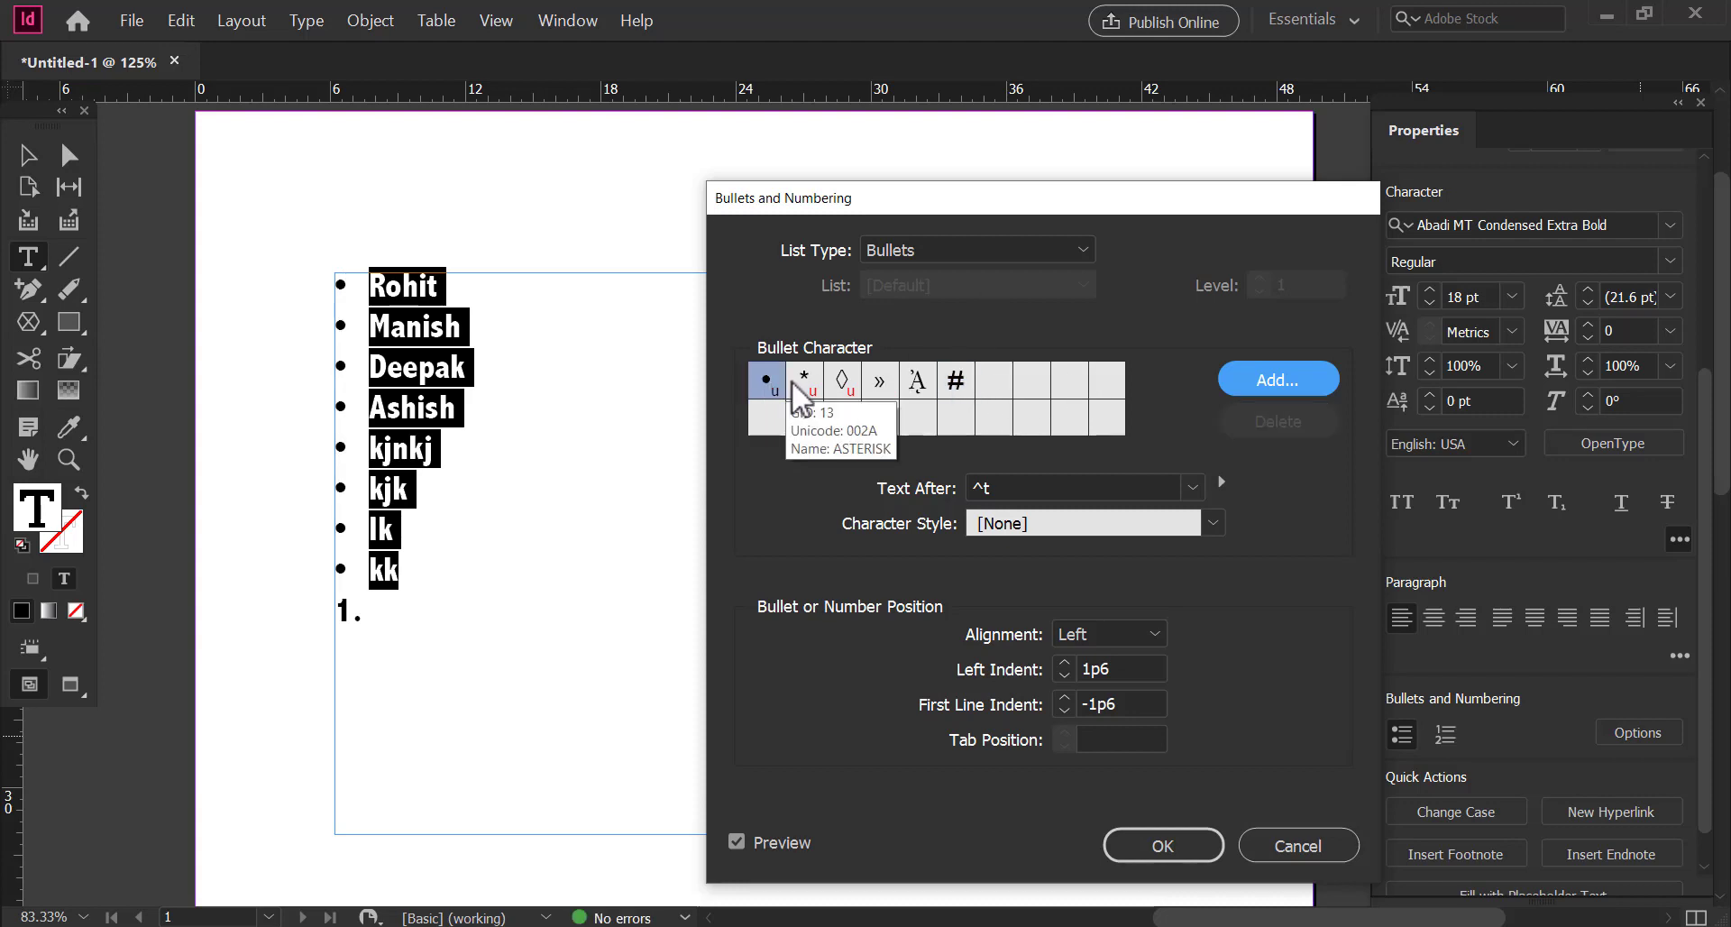
left_click(806, 381)
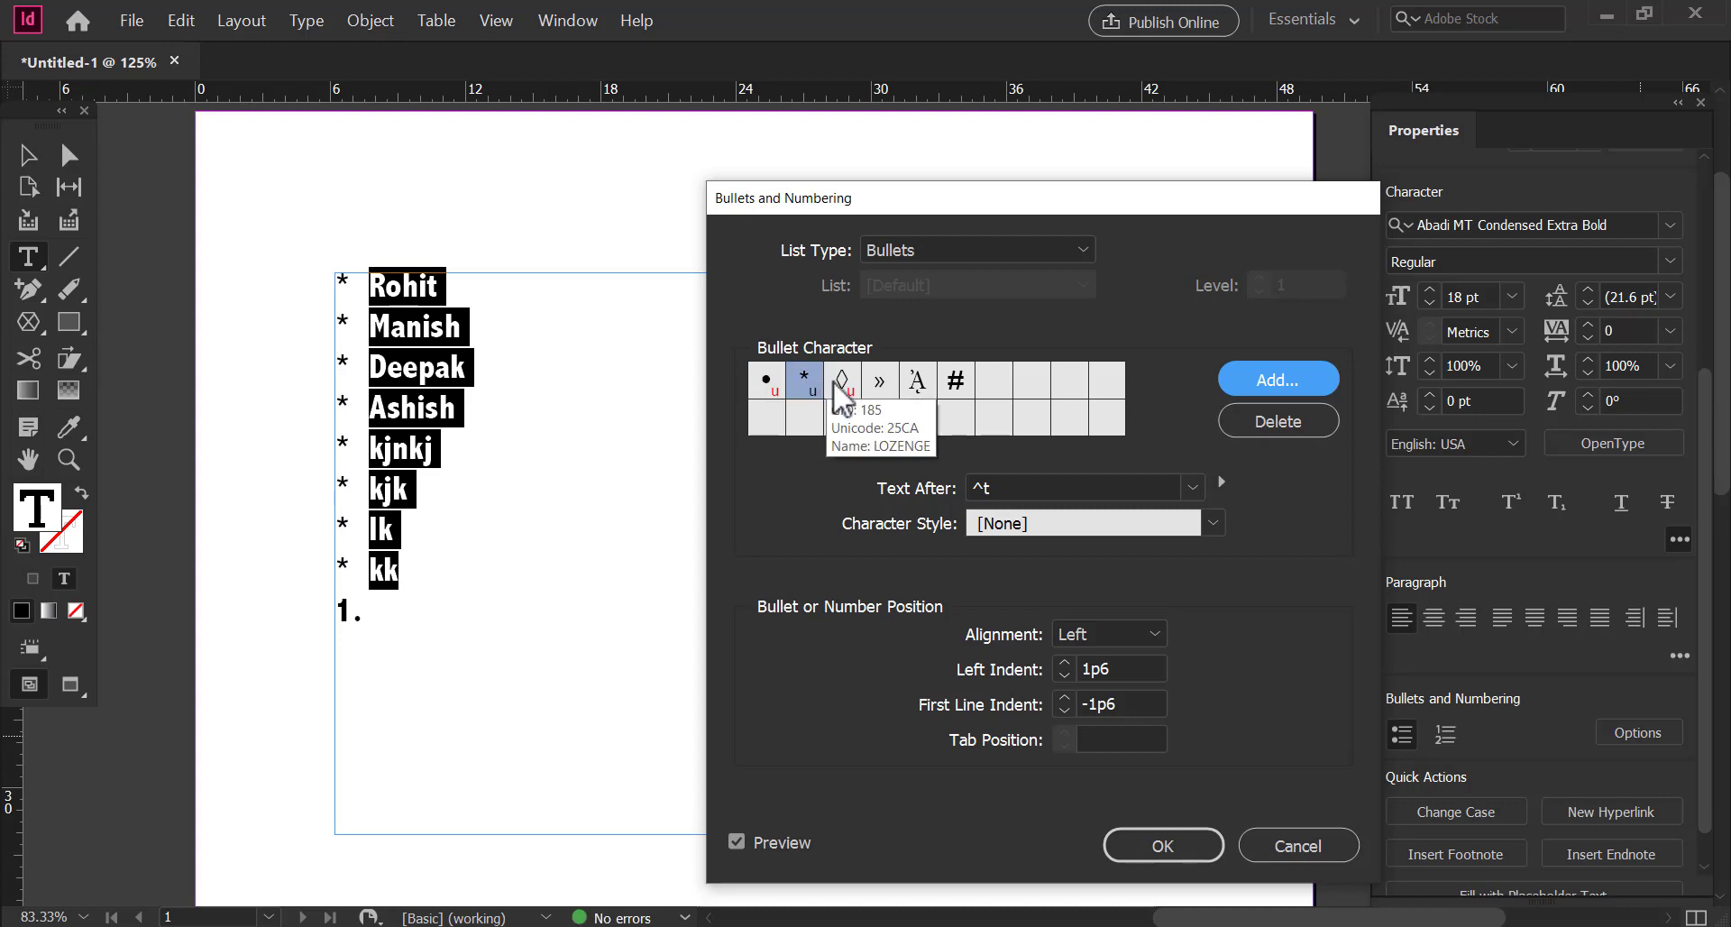
left_click(1083, 249)
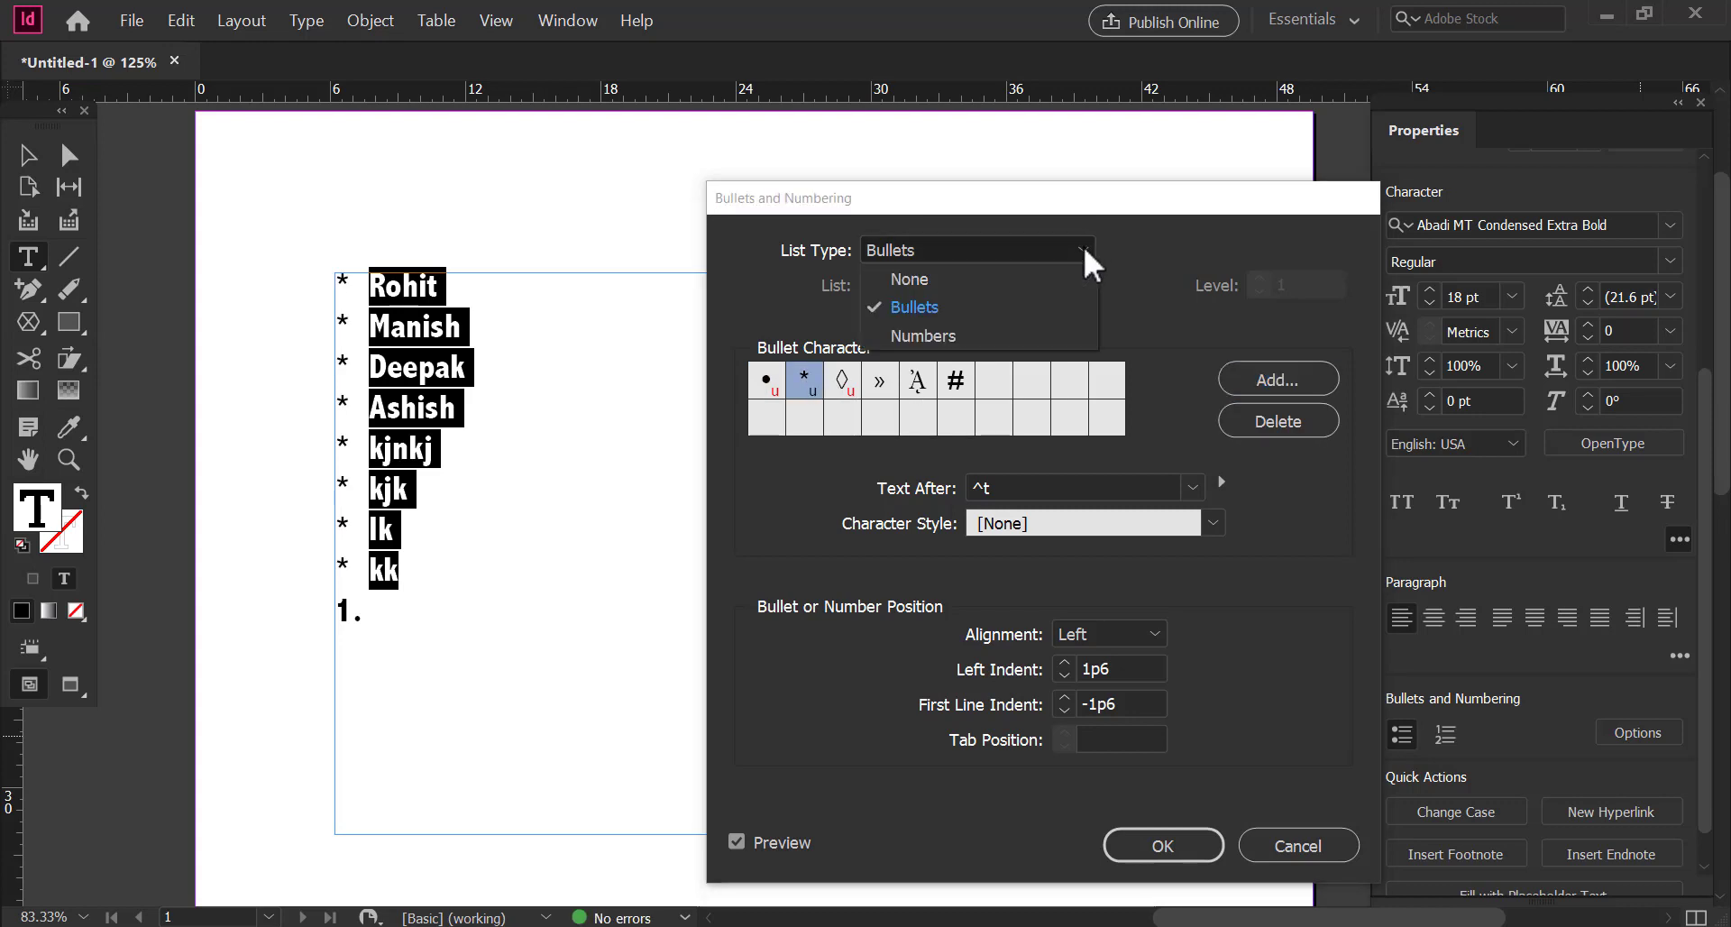
left_click(1083, 249)
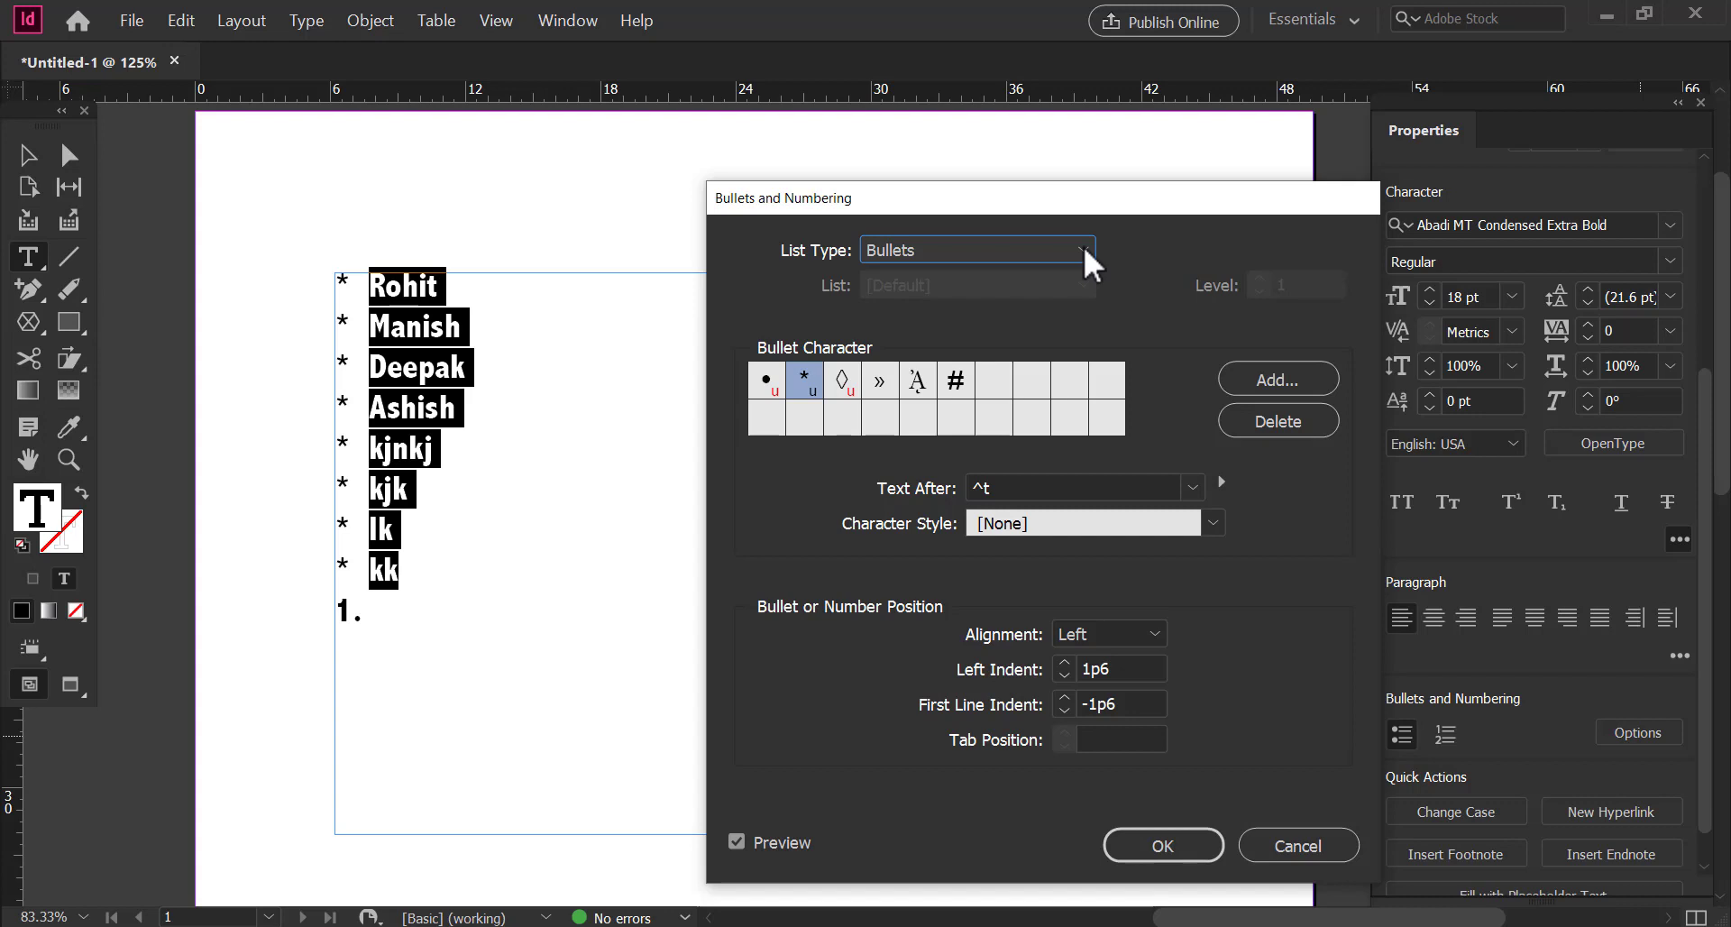
Step: Increase the left indent of the bulleted items to 2p3
left_click(1068, 662)
left_click(1068, 662)
left_click(1068, 662)
left_click(1067, 662)
left_click(1068, 661)
left_click(1068, 662)
left_click(1068, 662)
left_click(1068, 662)
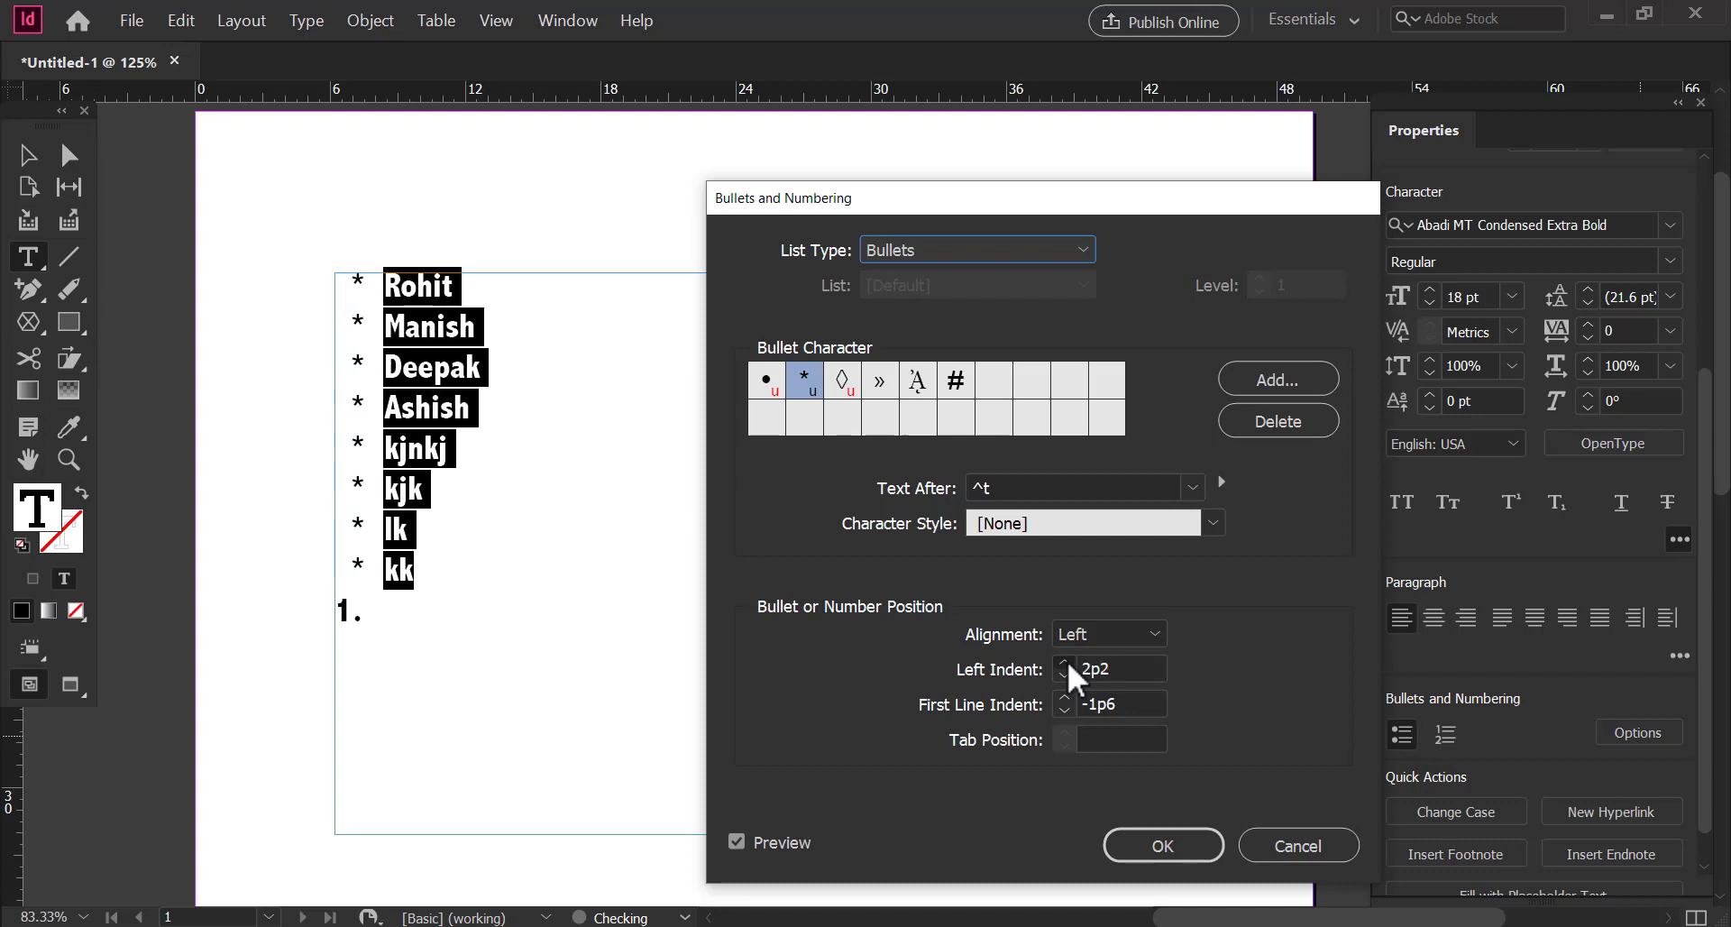
Step: Try the Center and Right bullet alignments and return the alignment to Left
left_click(1134, 631)
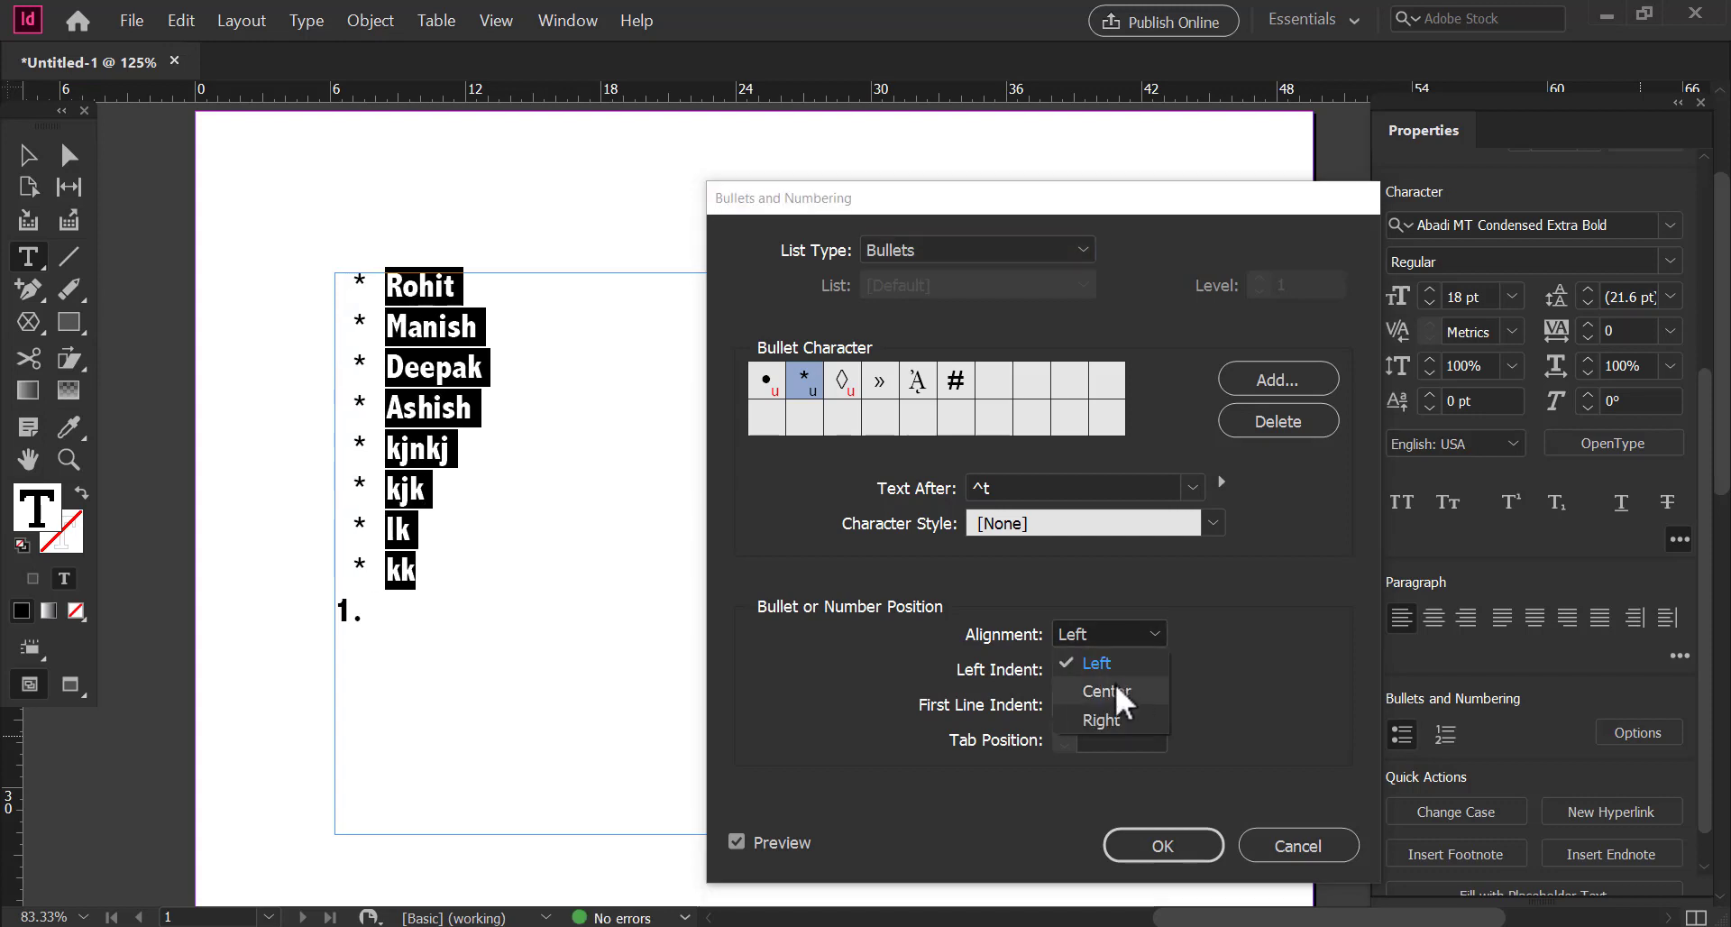
left_click(1106, 691)
left_click(1140, 632)
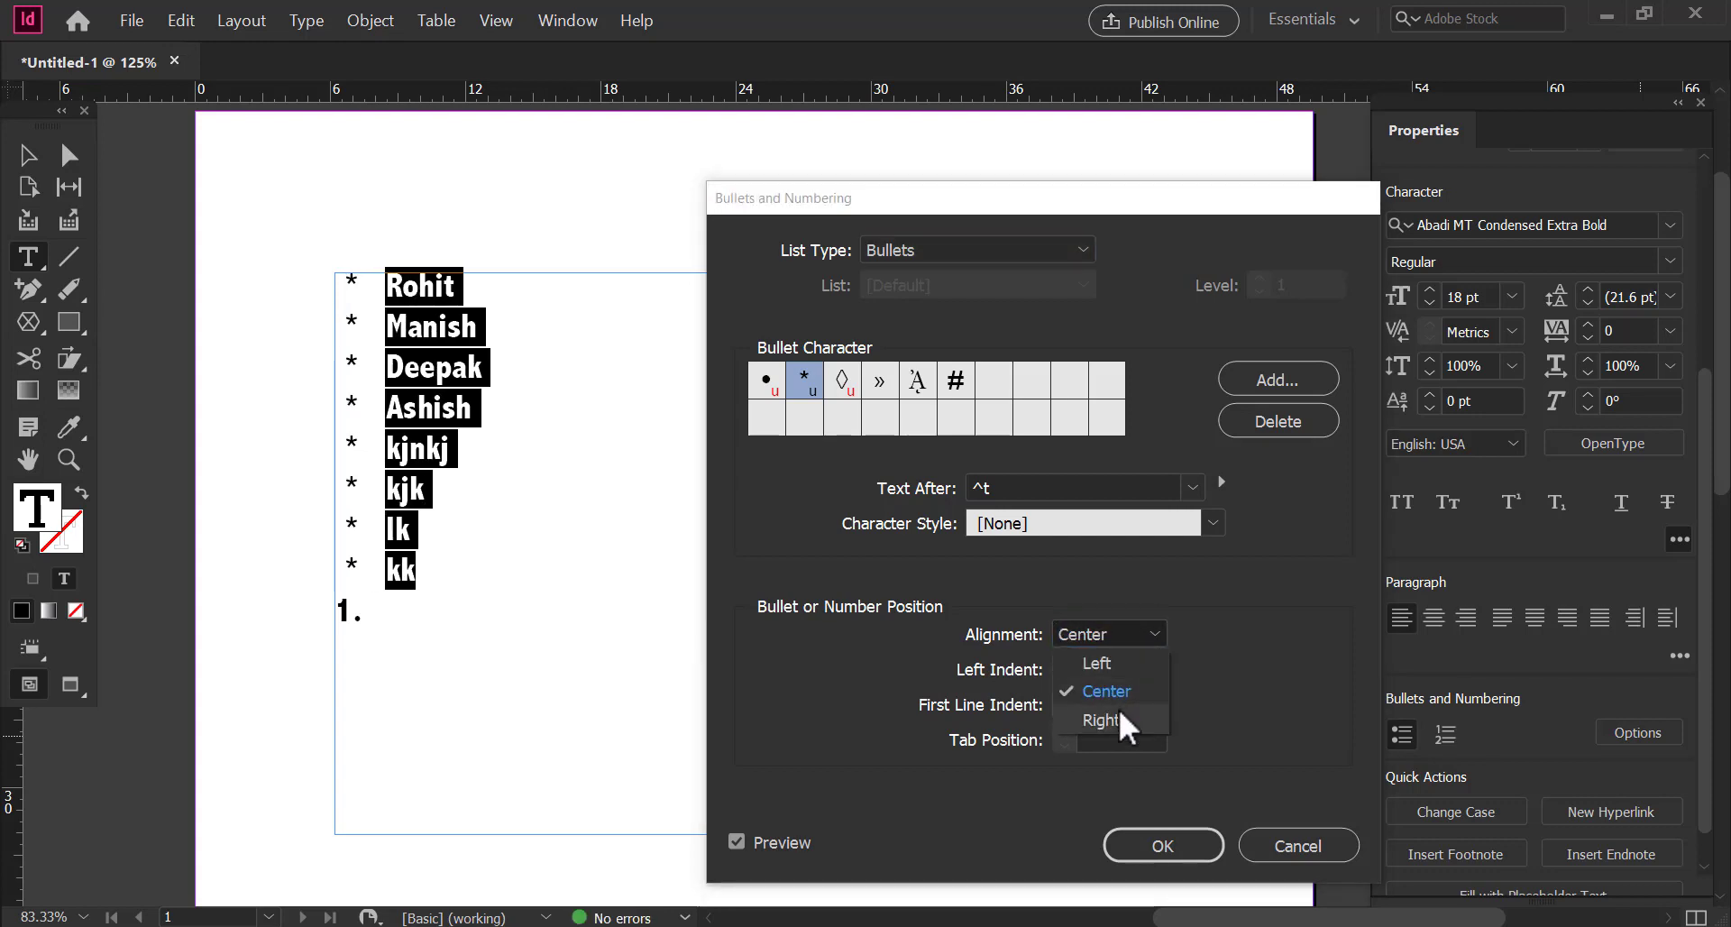
left_click(1117, 708)
left_click(1128, 636)
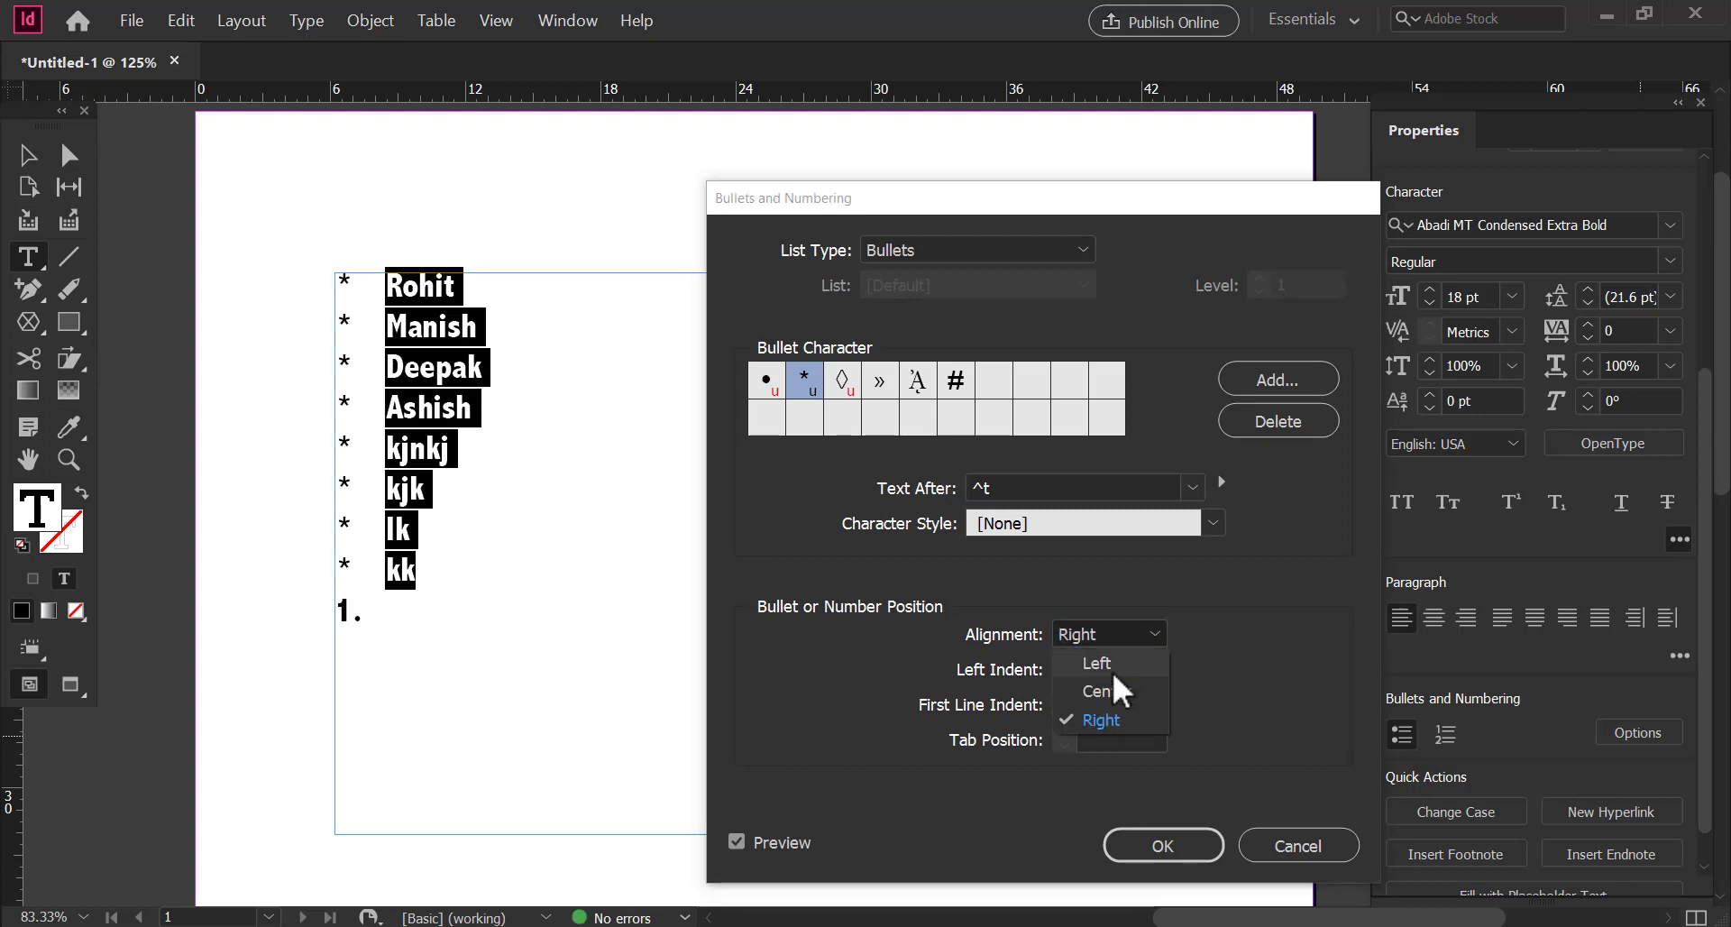
left_click(1111, 668)
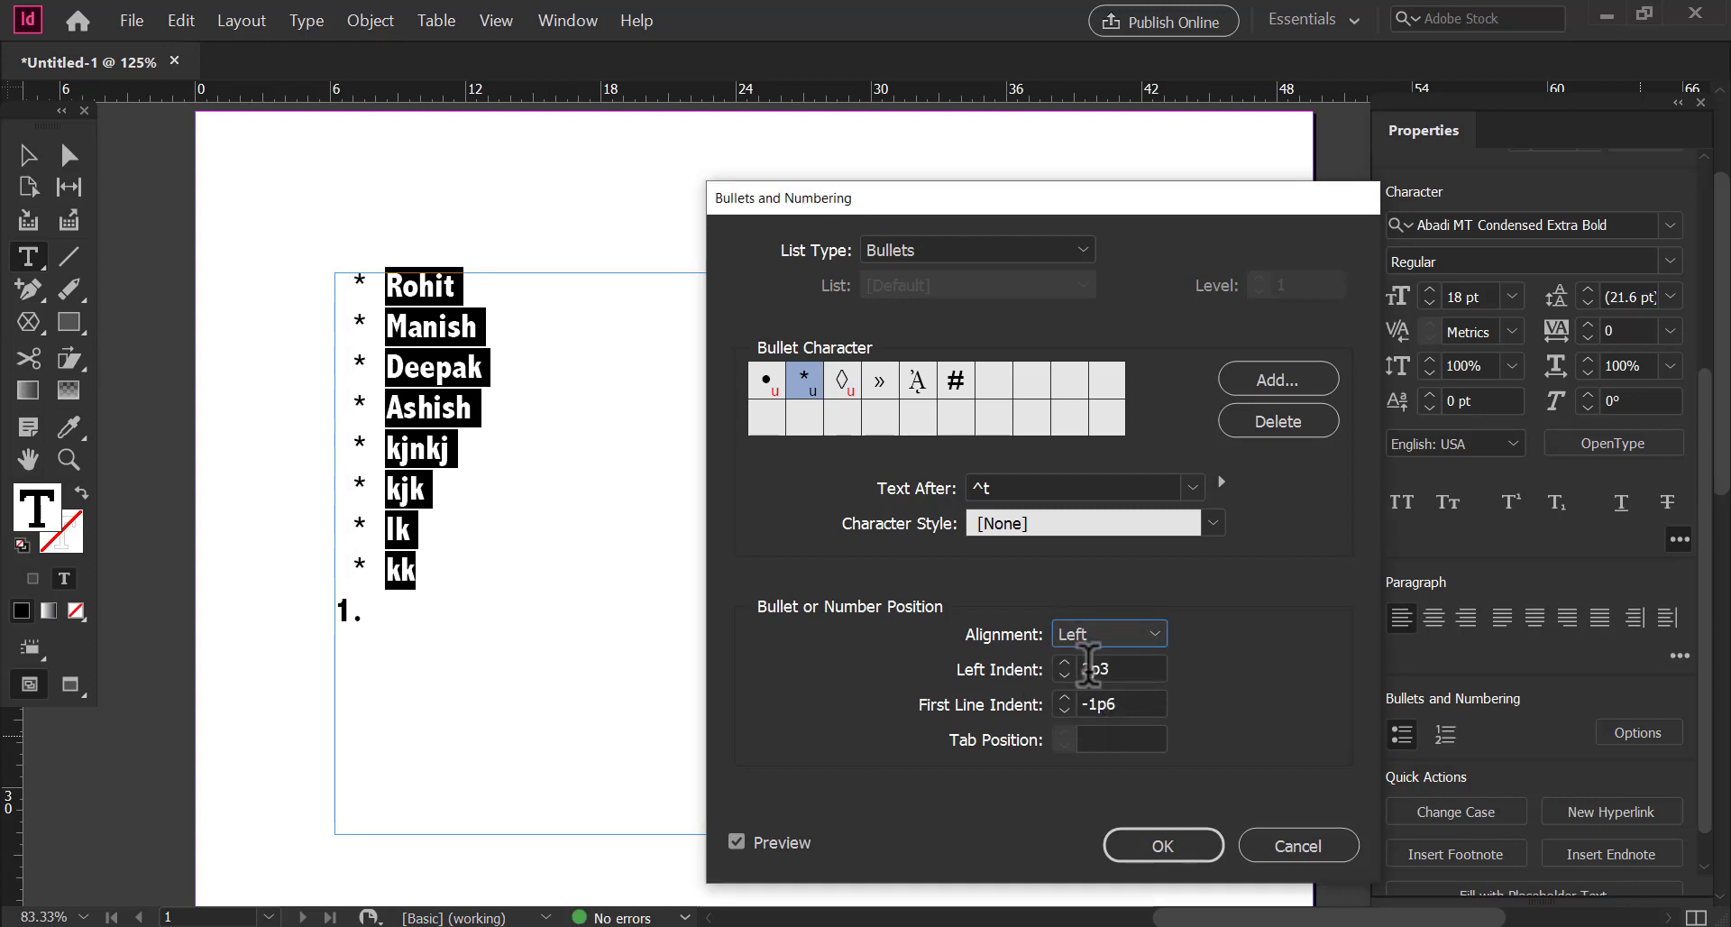
Step: Reduce the left indent of the bulleted items to the 1p6 minimum that the frame allows
left_click(1066, 674)
left_click(1066, 675)
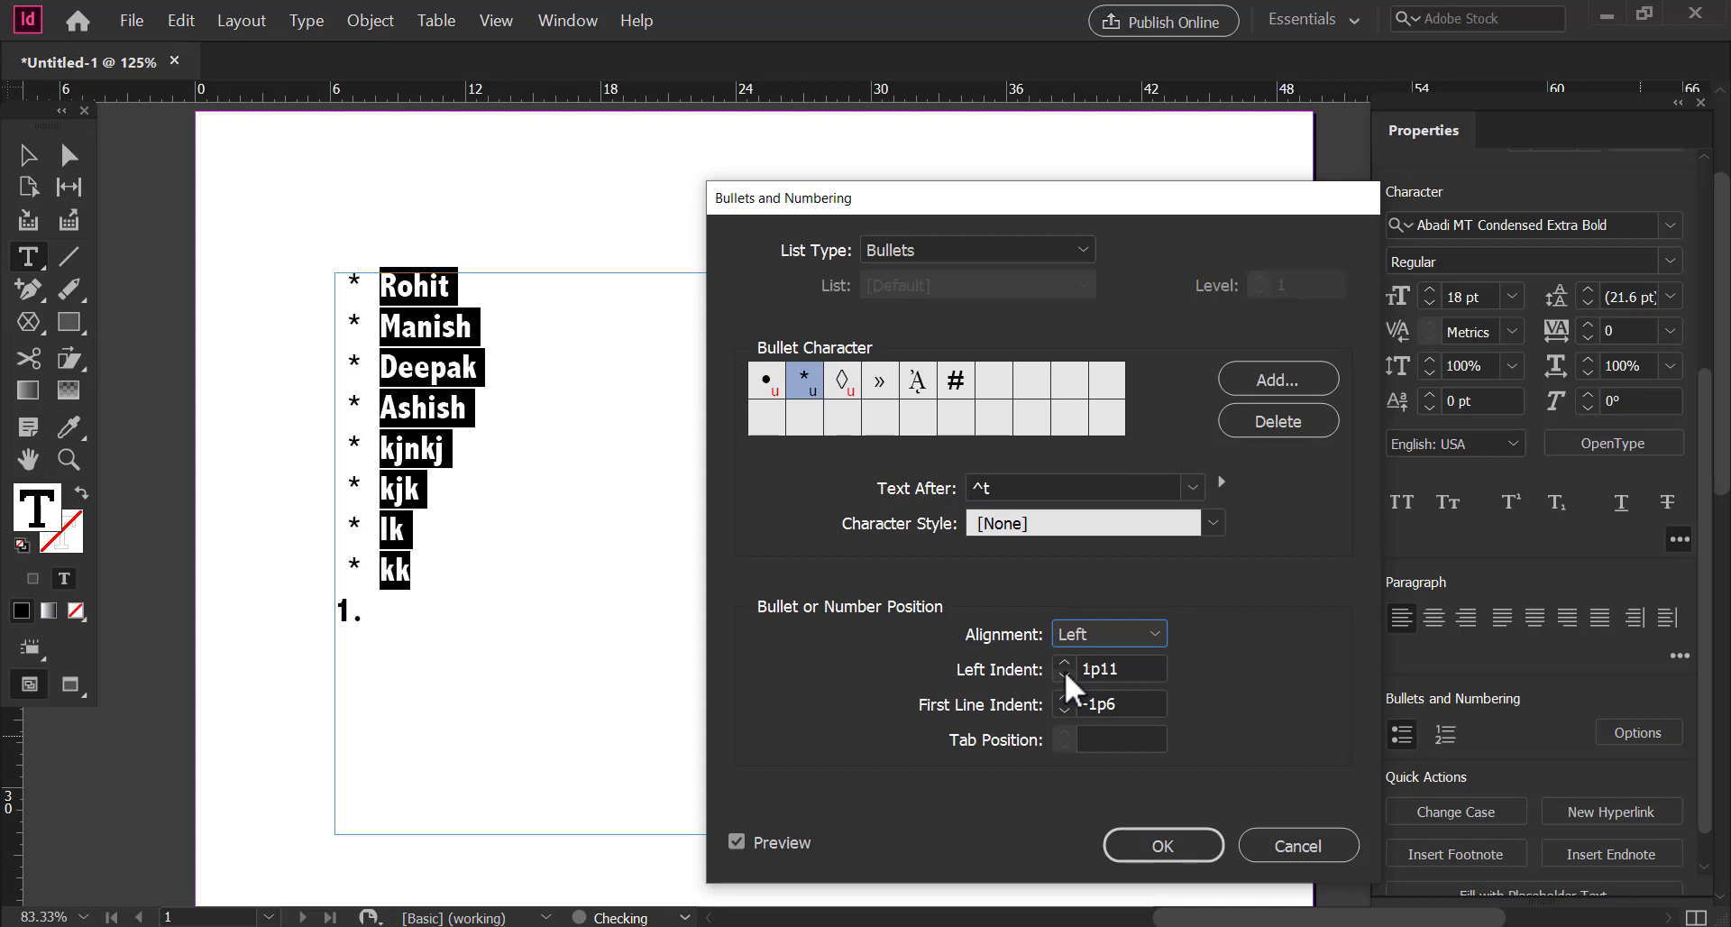
left_click(1066, 675)
left_click(1066, 674)
left_click(1065, 673)
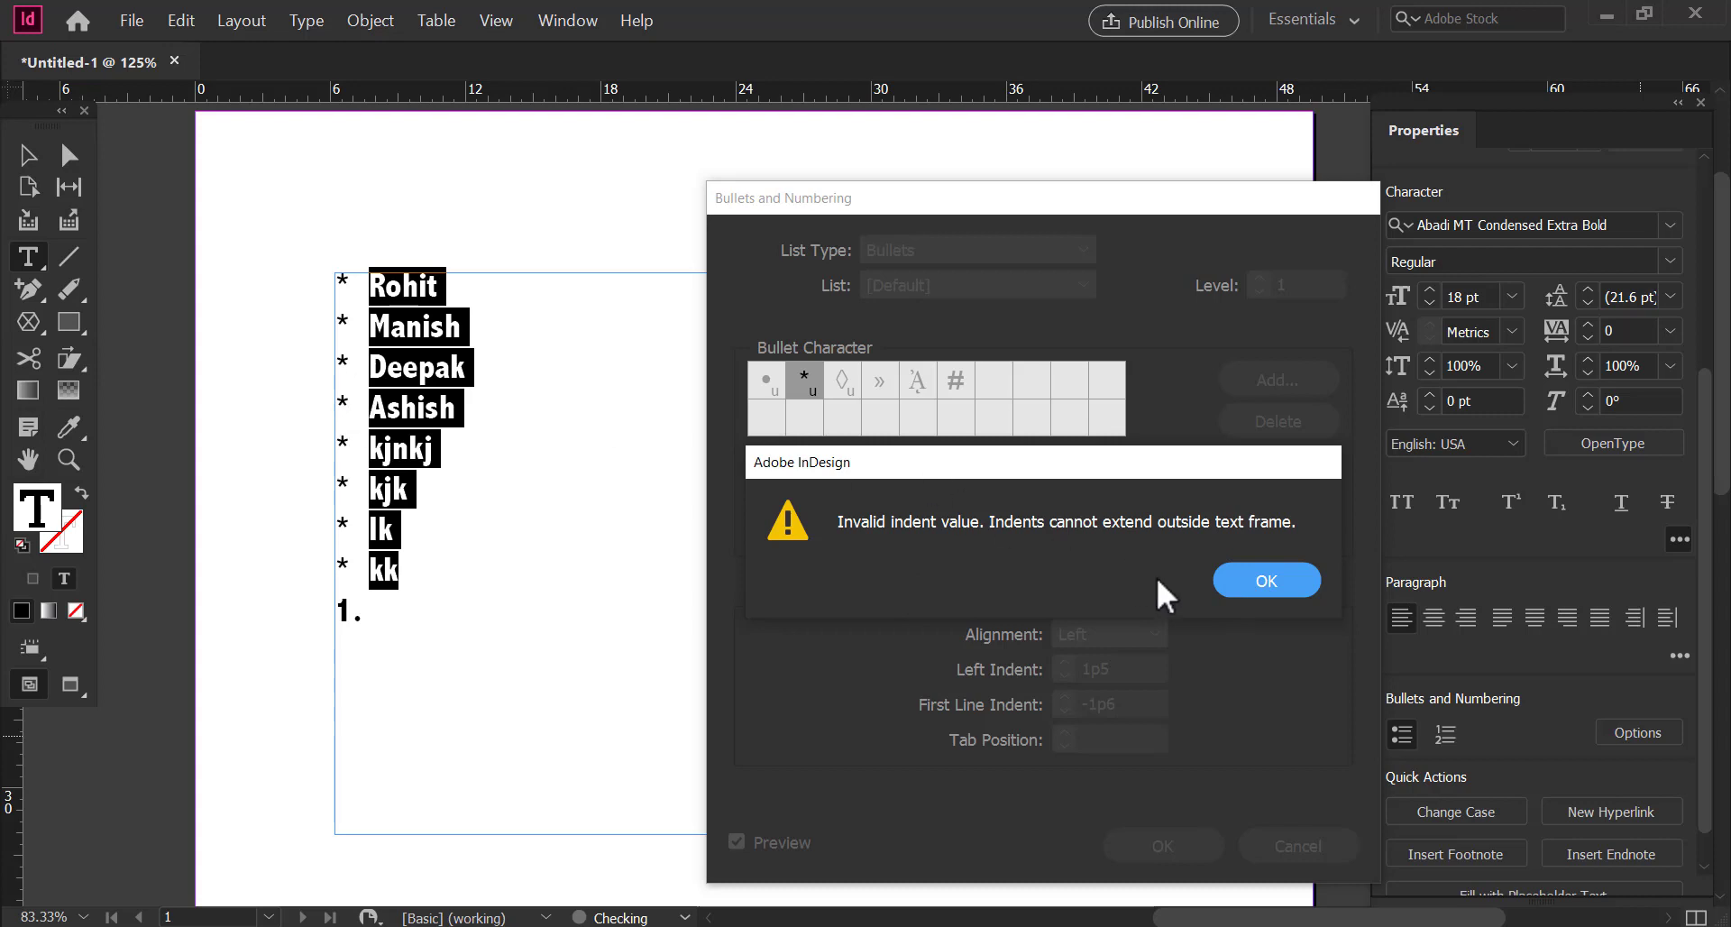
left_click(1248, 588)
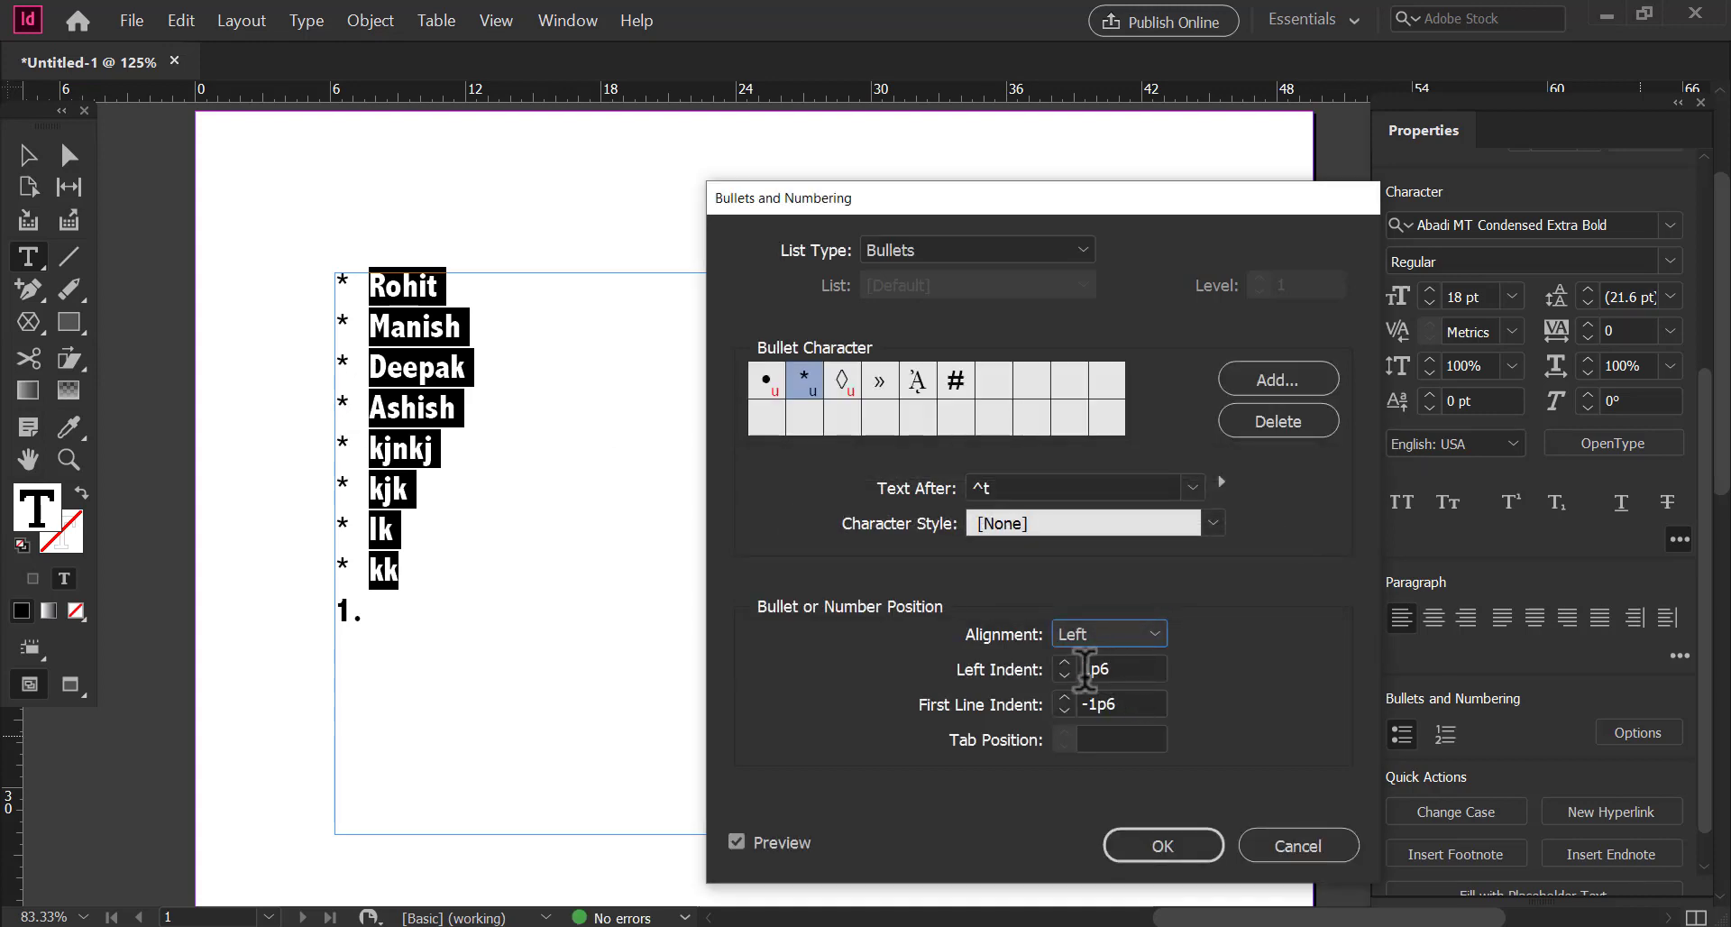
Step: Set the first line indent of the bulleted items to -0p10
left_click(1065, 699)
left_click(1065, 699)
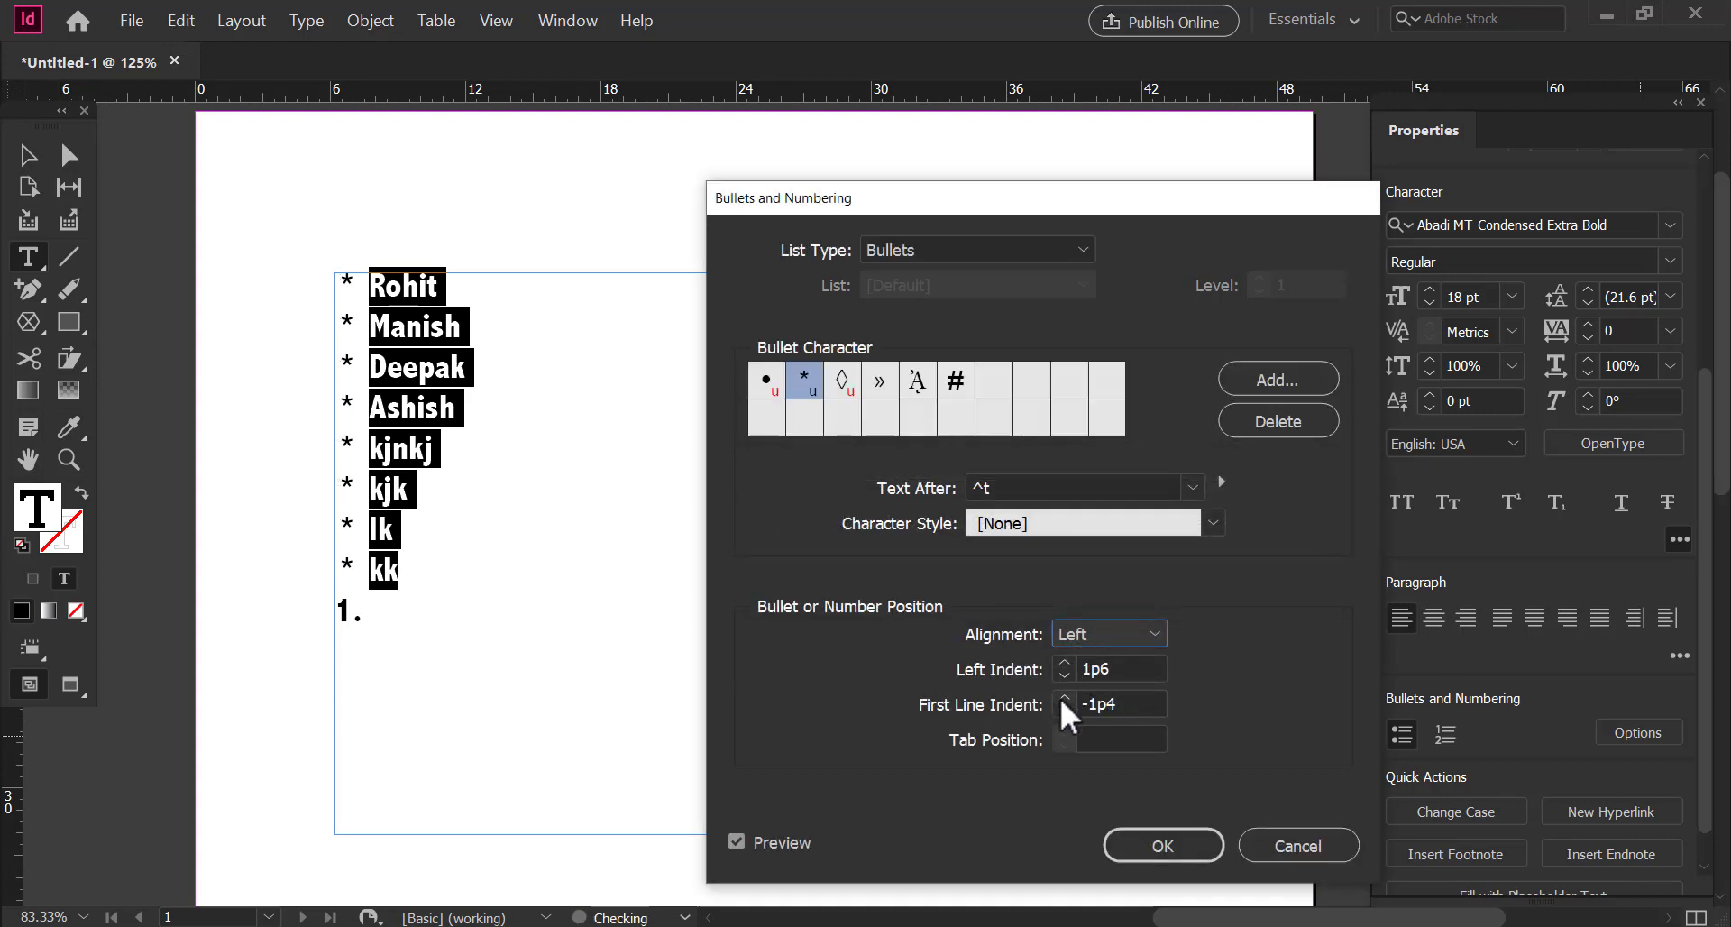
left_click(1065, 699)
left_click(1065, 699)
left_click(1065, 699)
left_click(1065, 699)
left_click(1065, 699)
left_click(1065, 698)
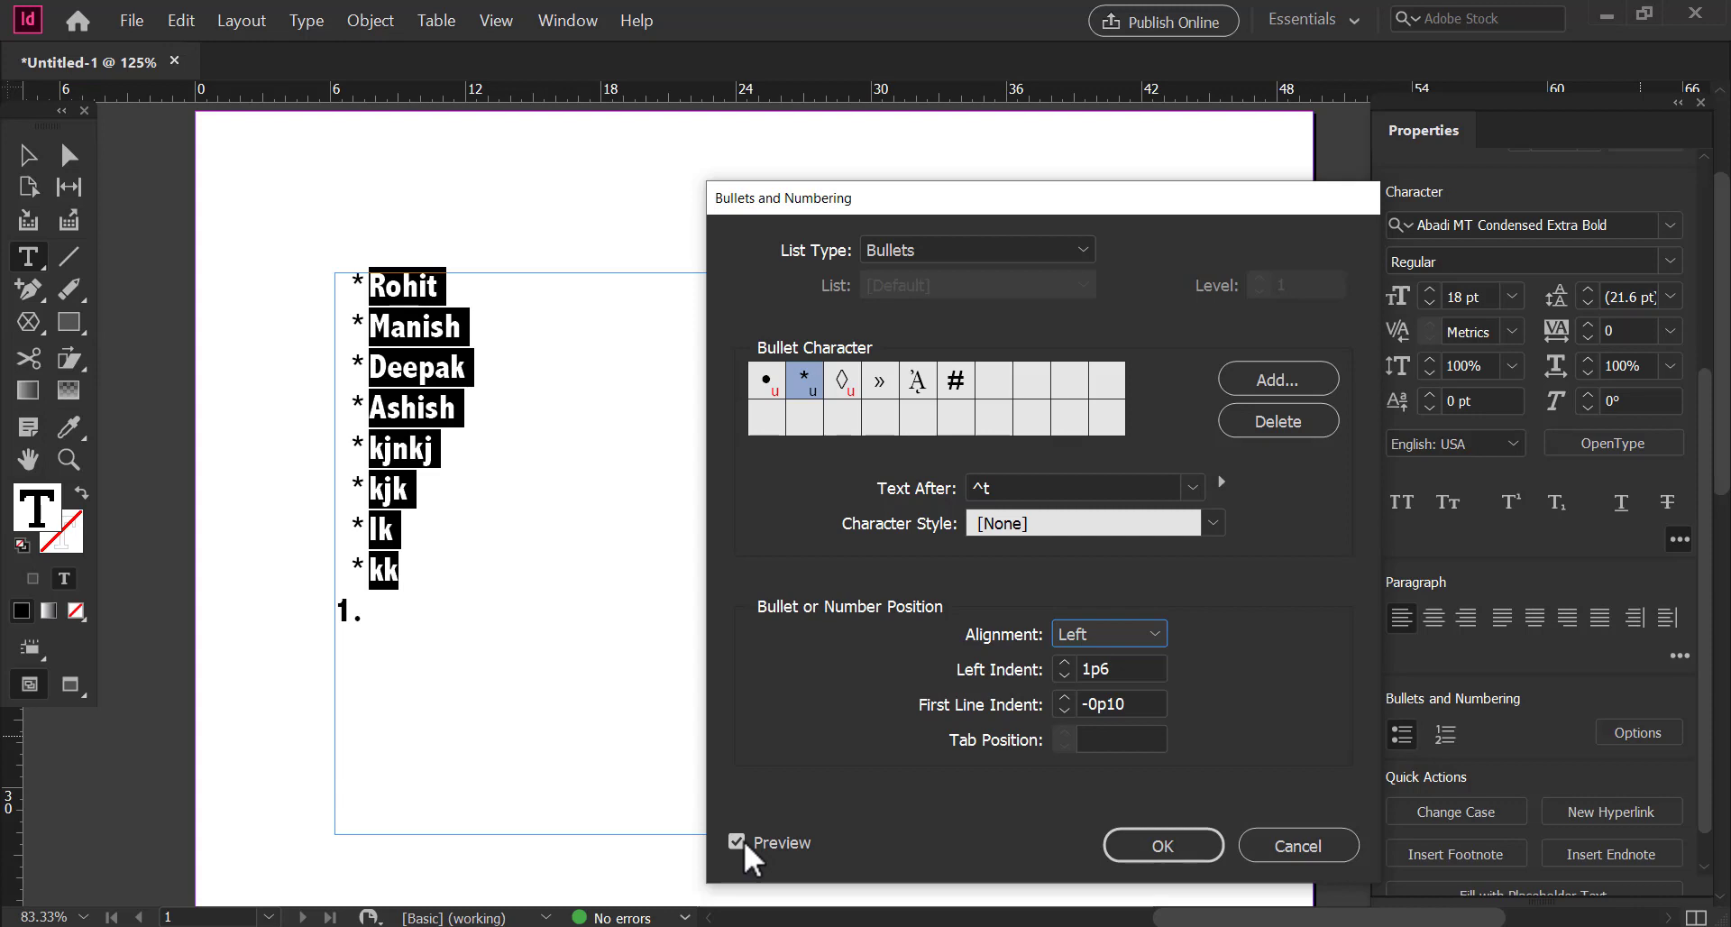
Step: Delete the # character from the bullet characters and apply the asterisk bullet to the eight selected items
left_click(950, 372)
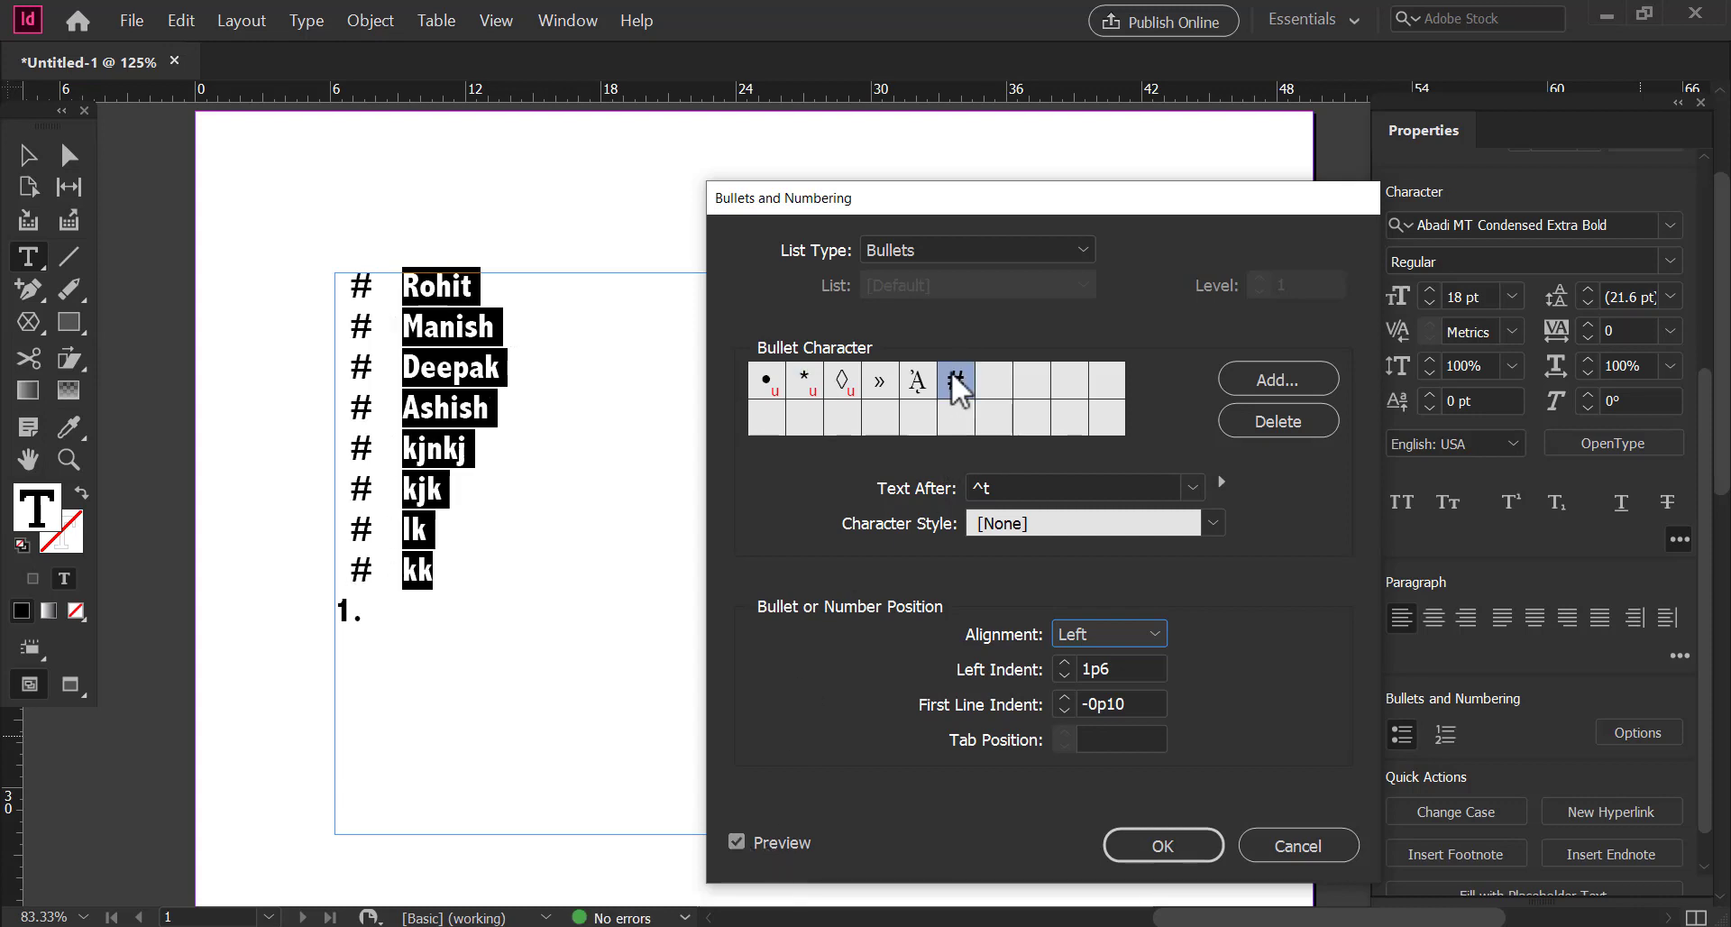
left_click(1253, 424)
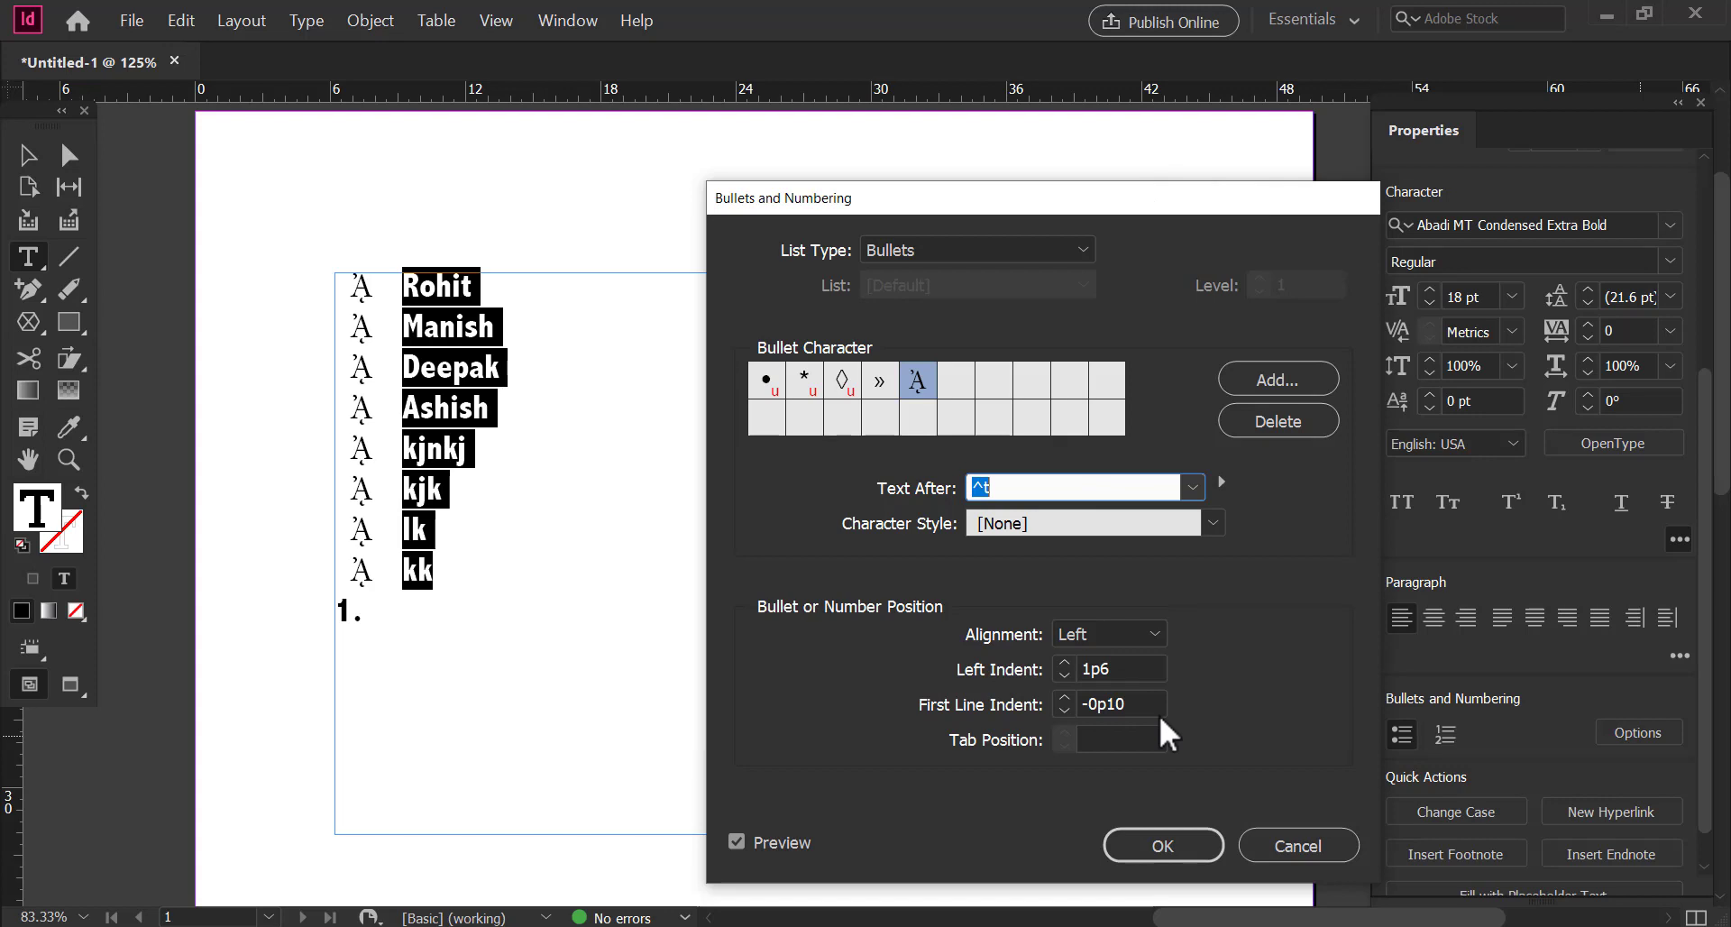
left_click(805, 384)
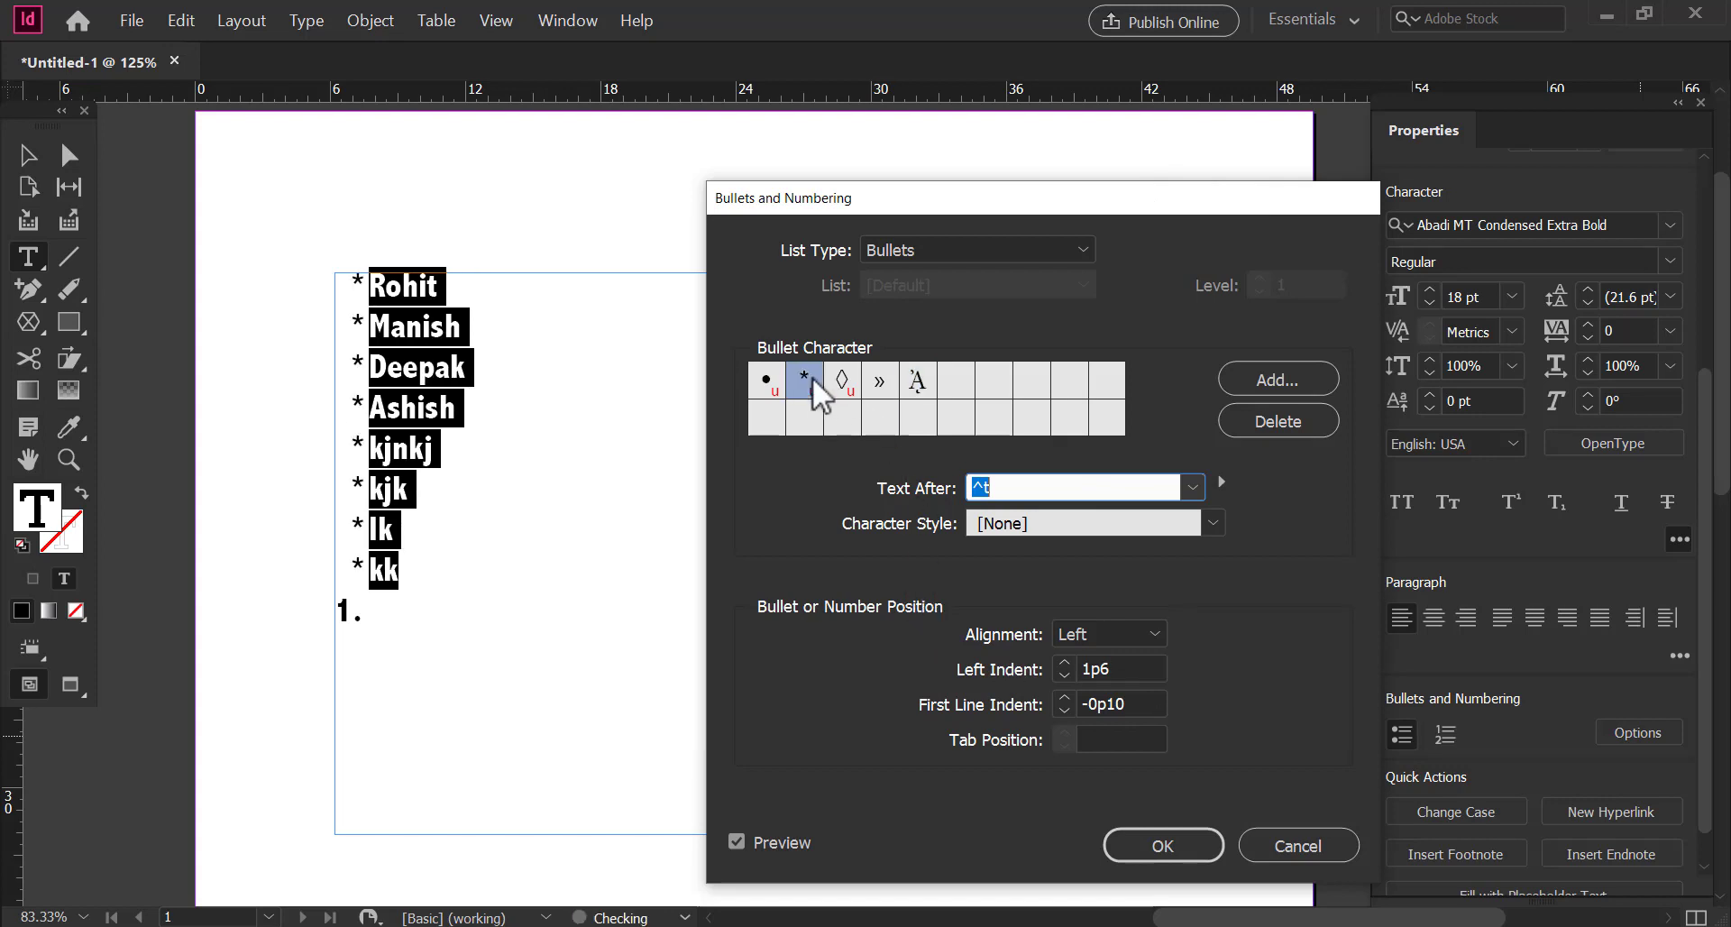
left_click(1182, 851)
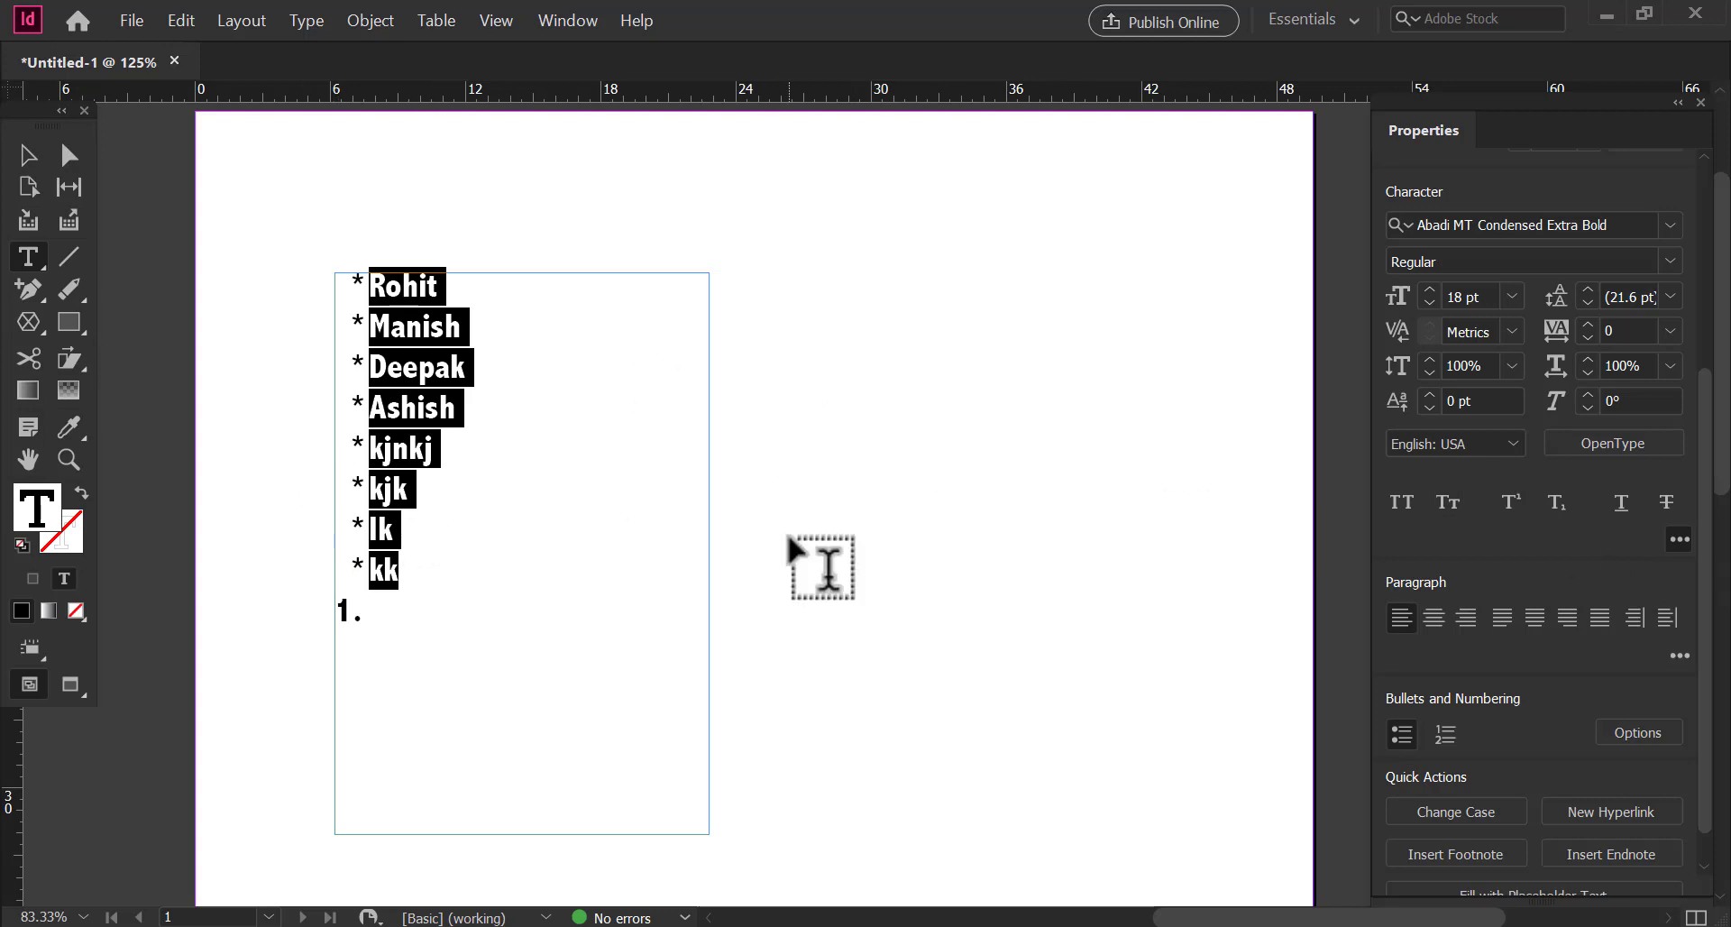
Step: Reselect the eight asterisk-bulleted list items and remove their bullets
left_click(430, 424)
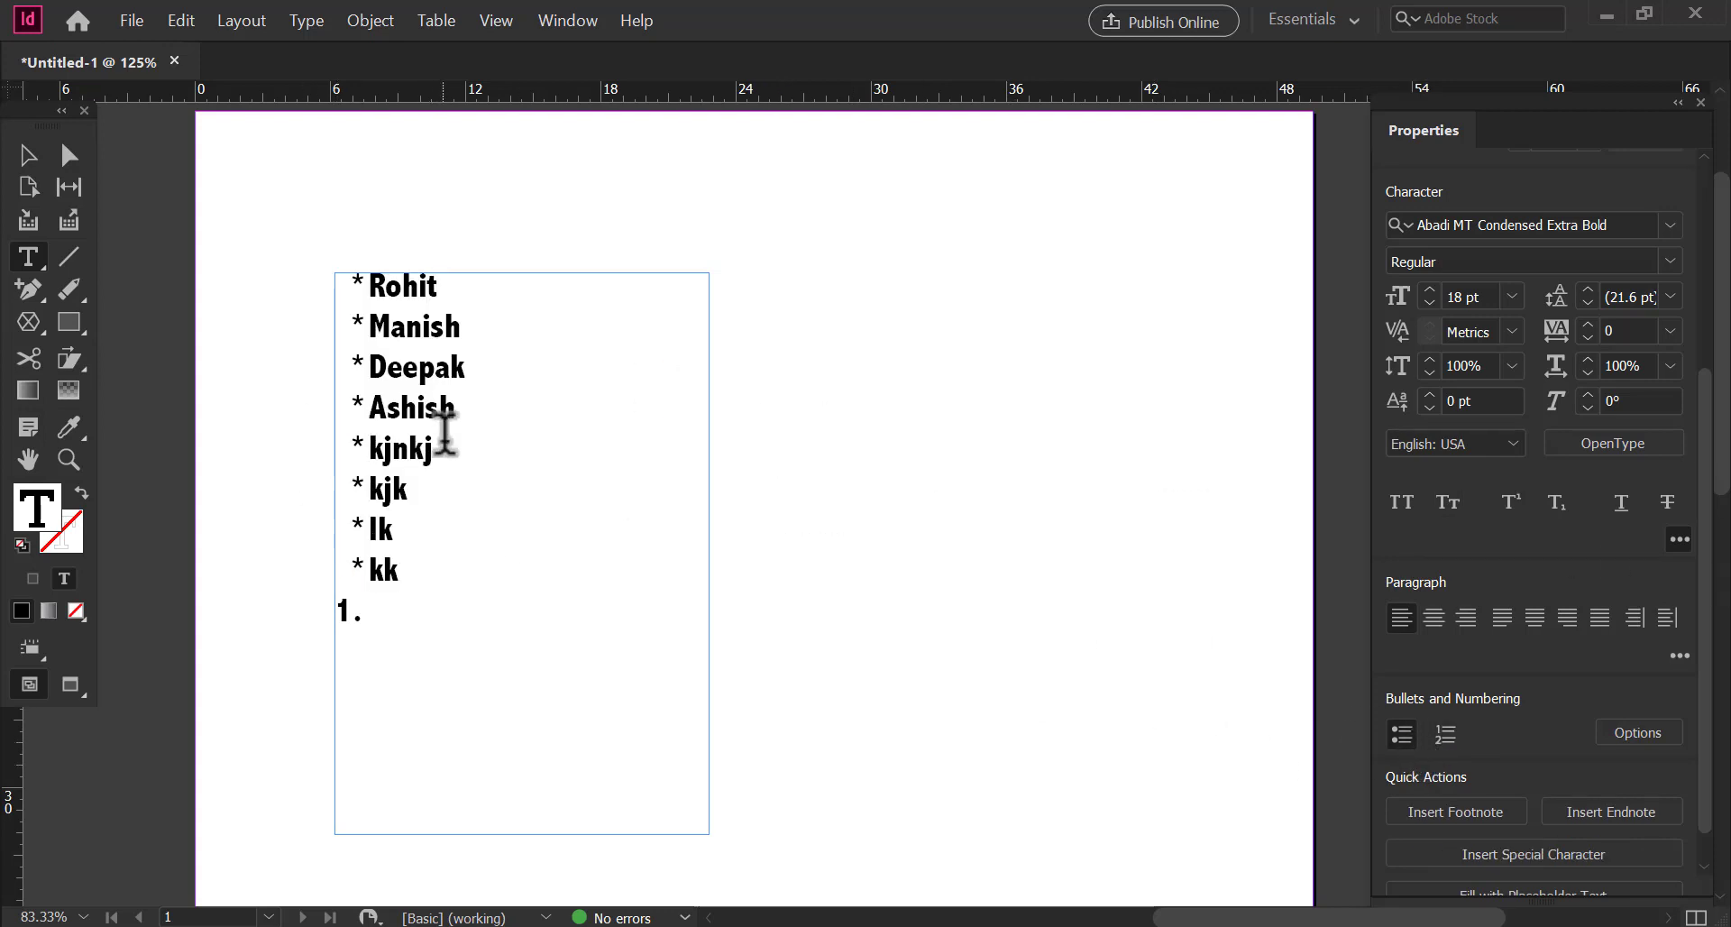
left_click_drag(414, 585, 362, 270)
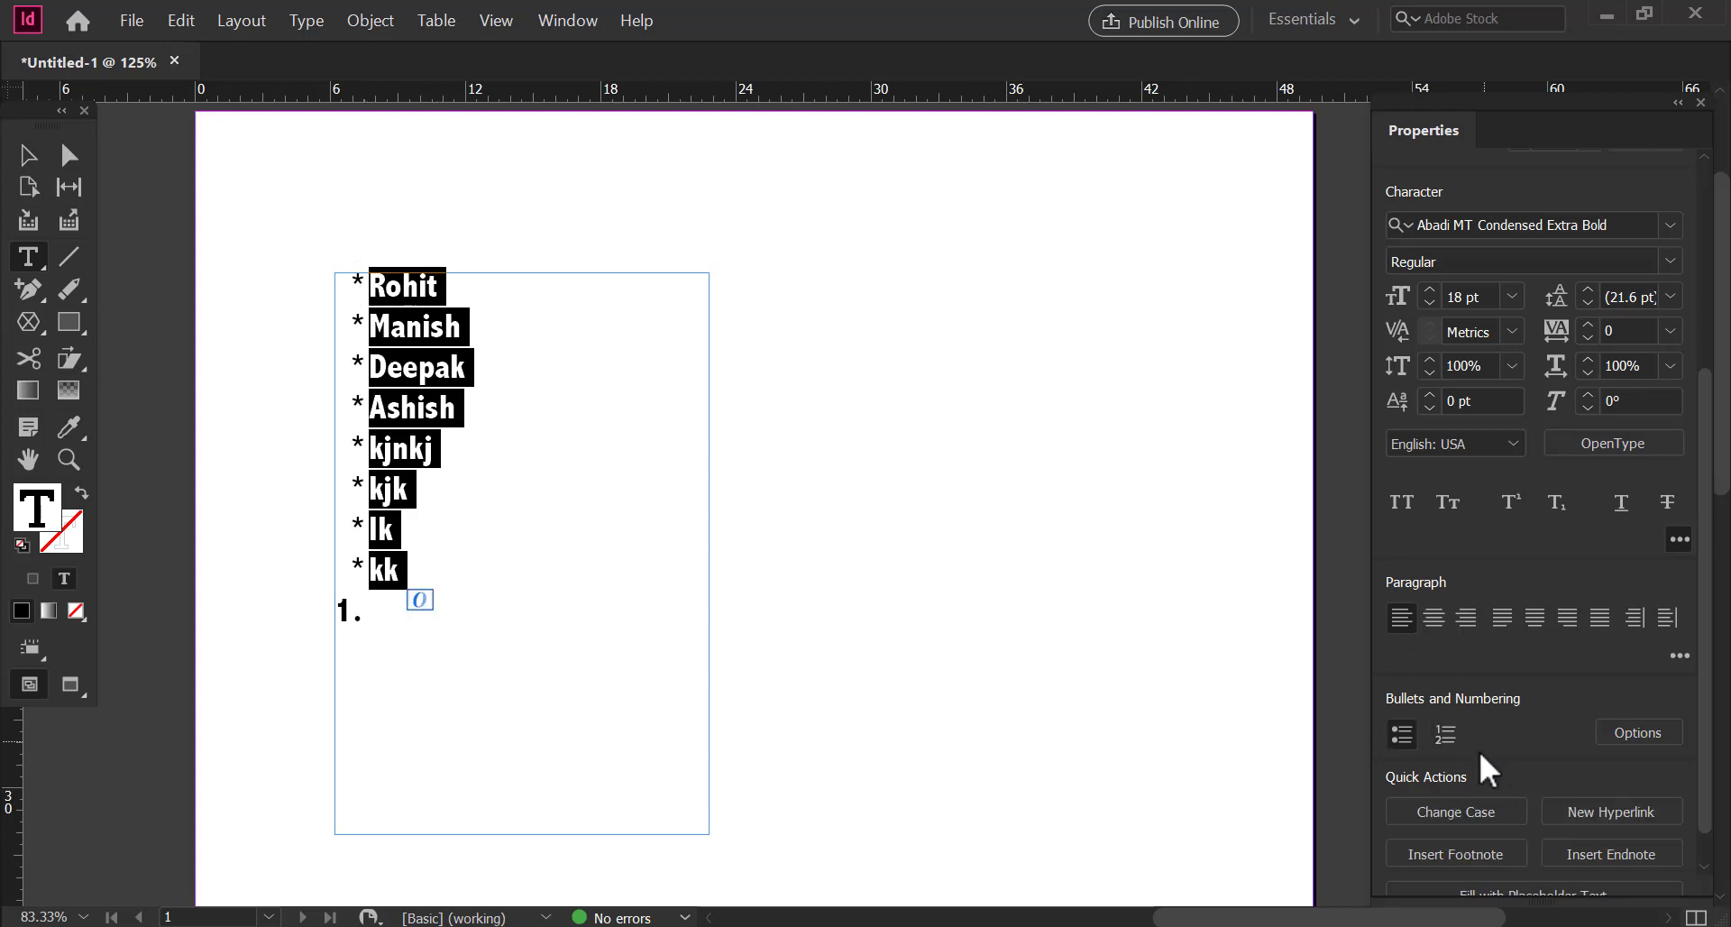
left_click(1403, 737)
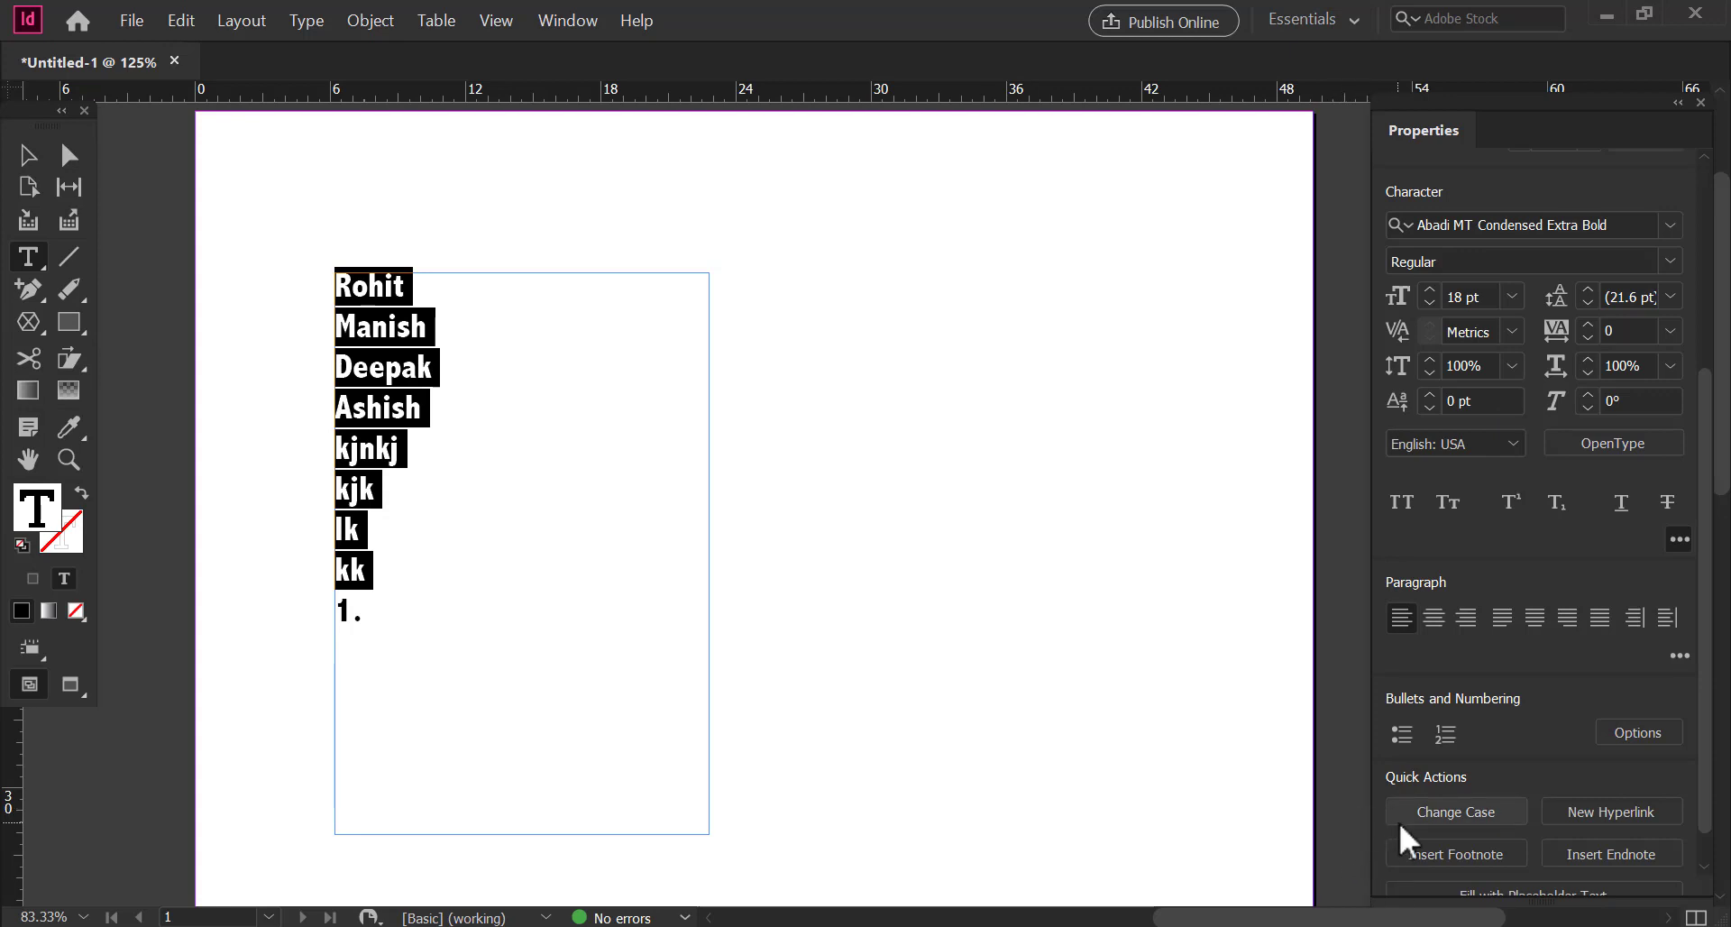
Step: Try UPPERCASE on the eight selected items and change their case to lowercase
left_click(1482, 810)
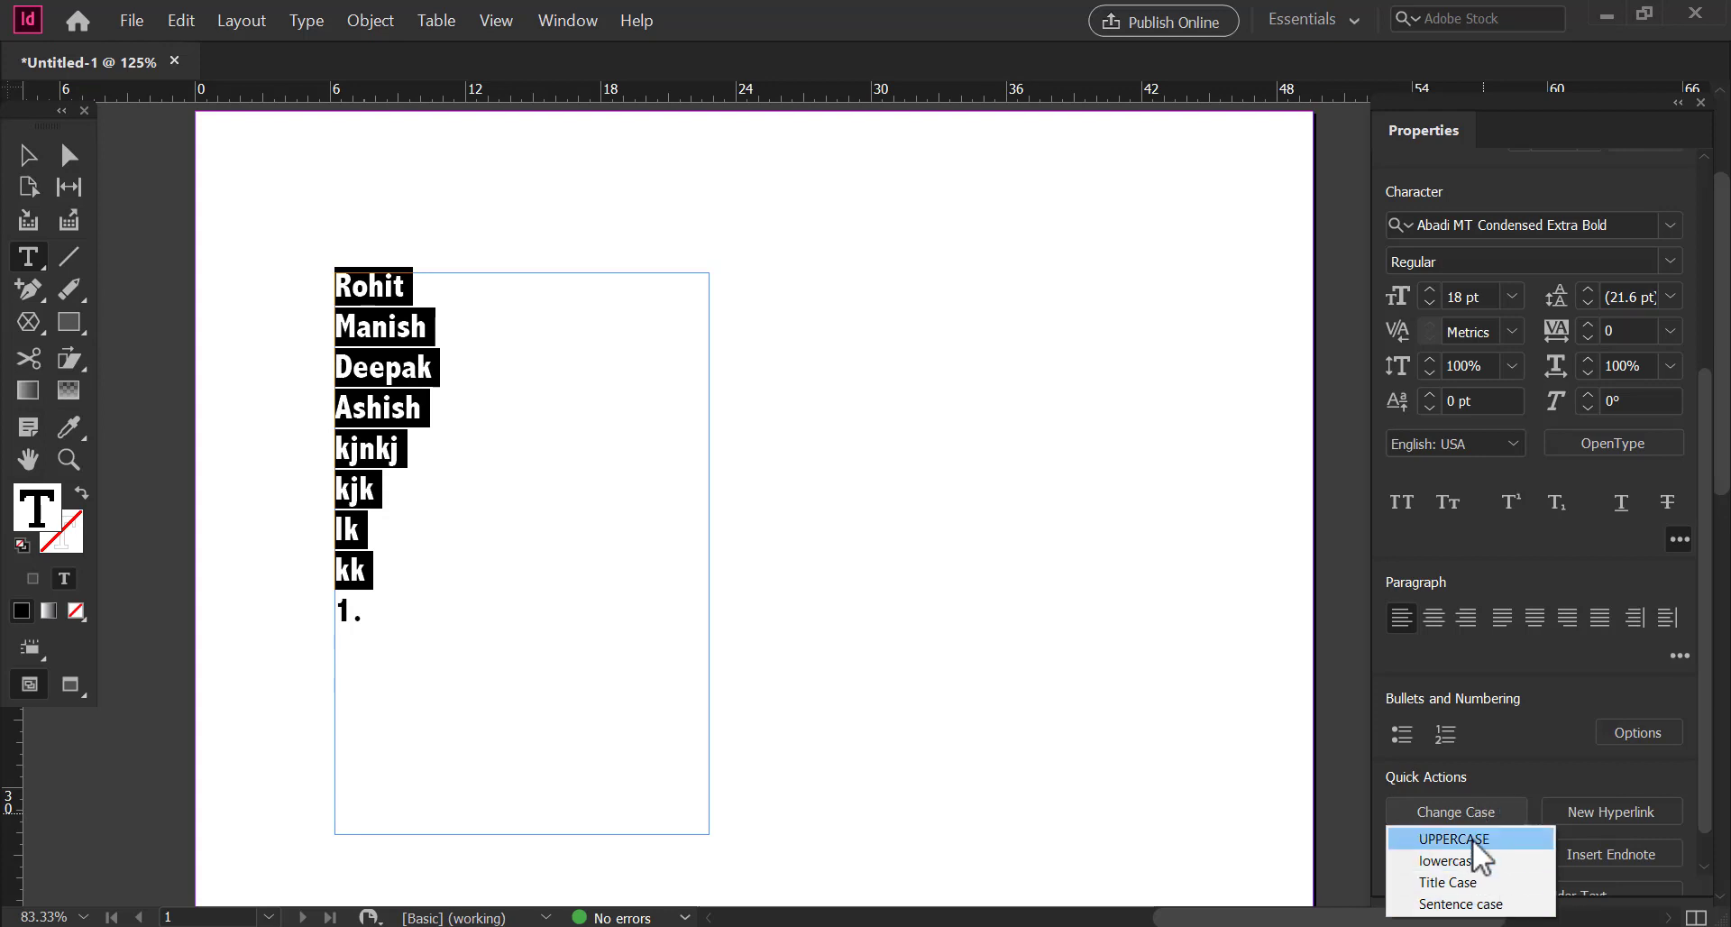
left_click(1473, 839)
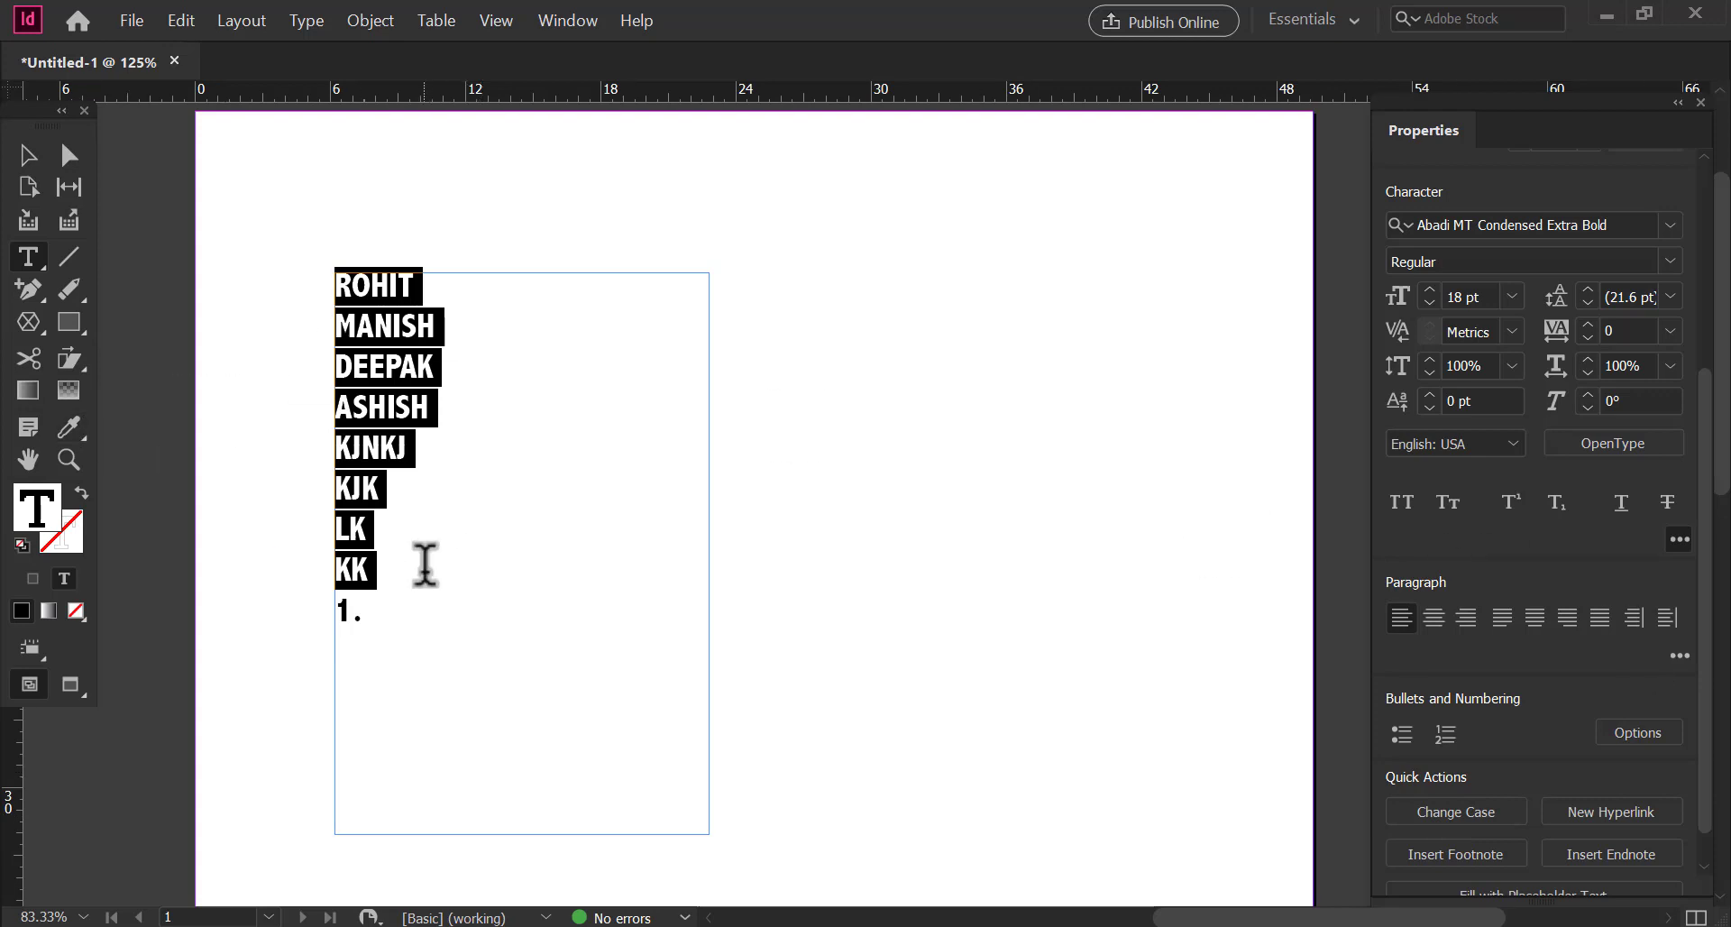
left_click(1452, 814)
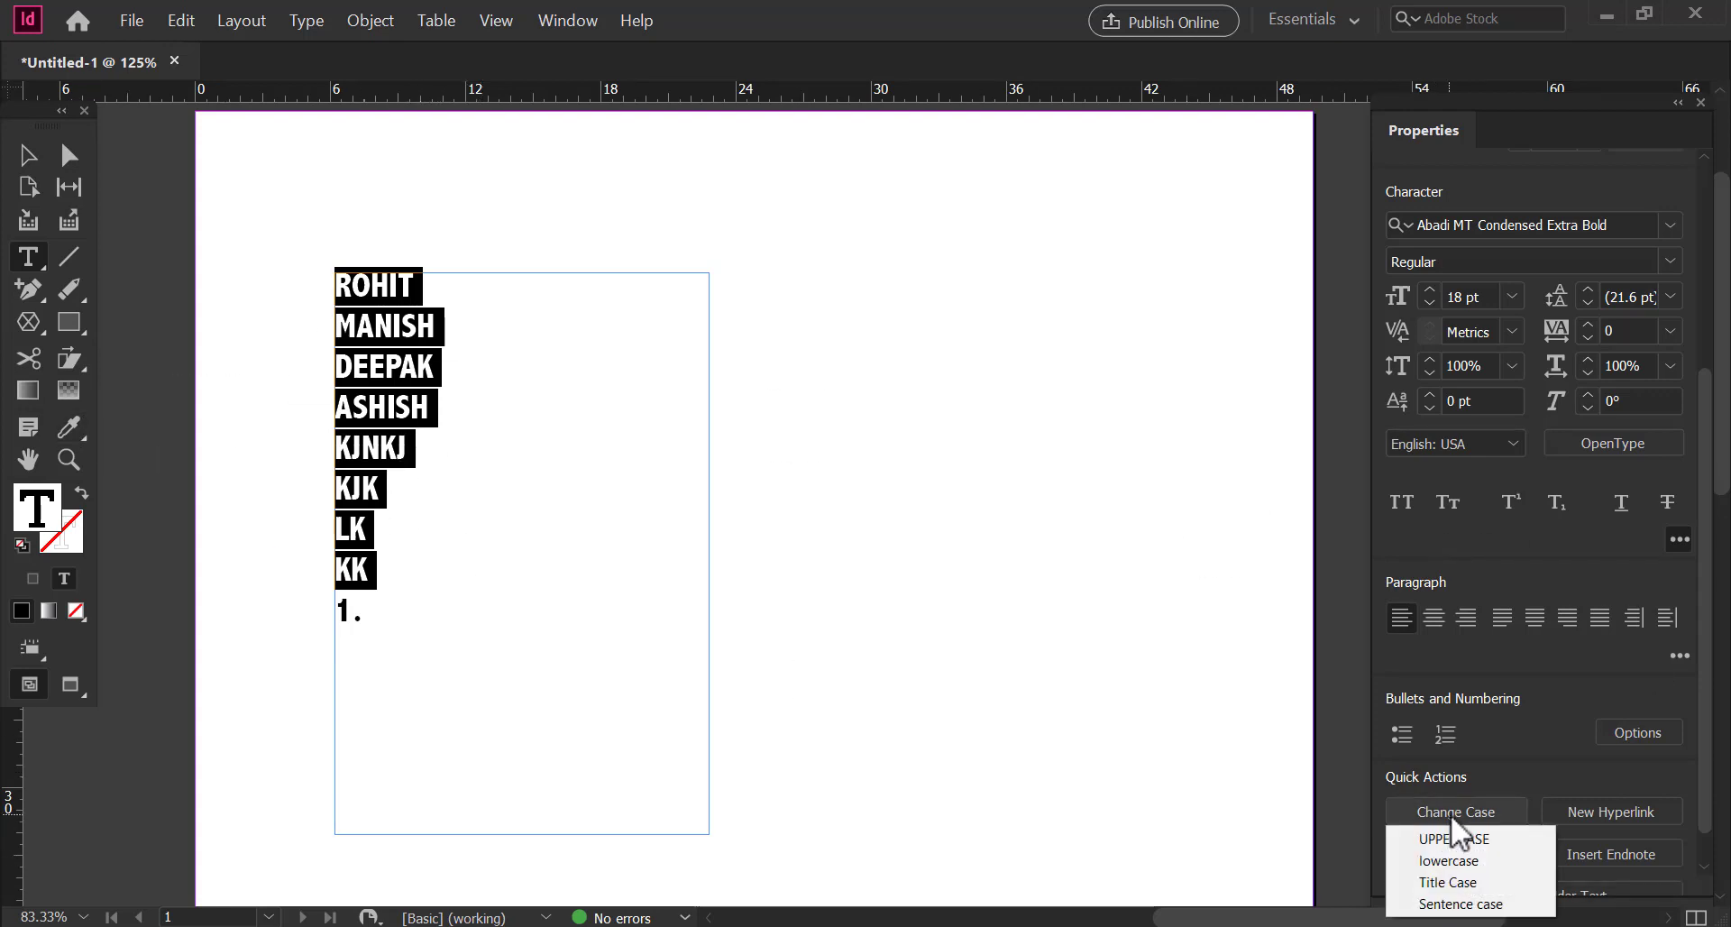
left_click(1480, 863)
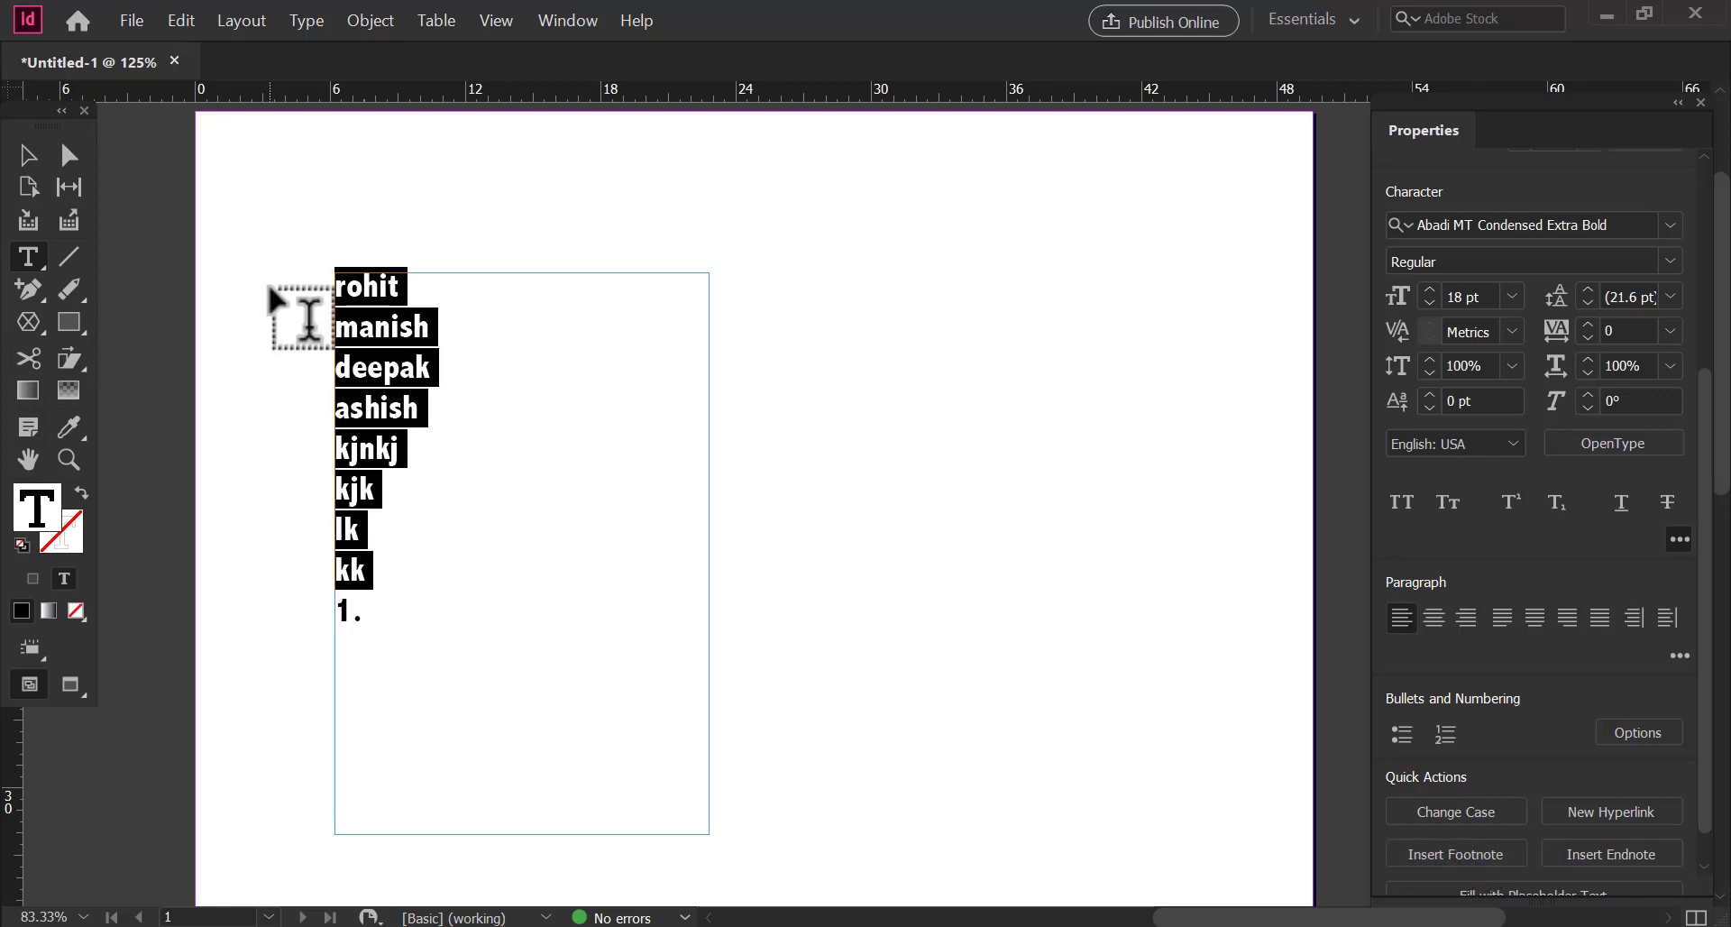
Step: Change the case of the eight selected list items to Title Case and apply Sentence case to them
left_click(1457, 813)
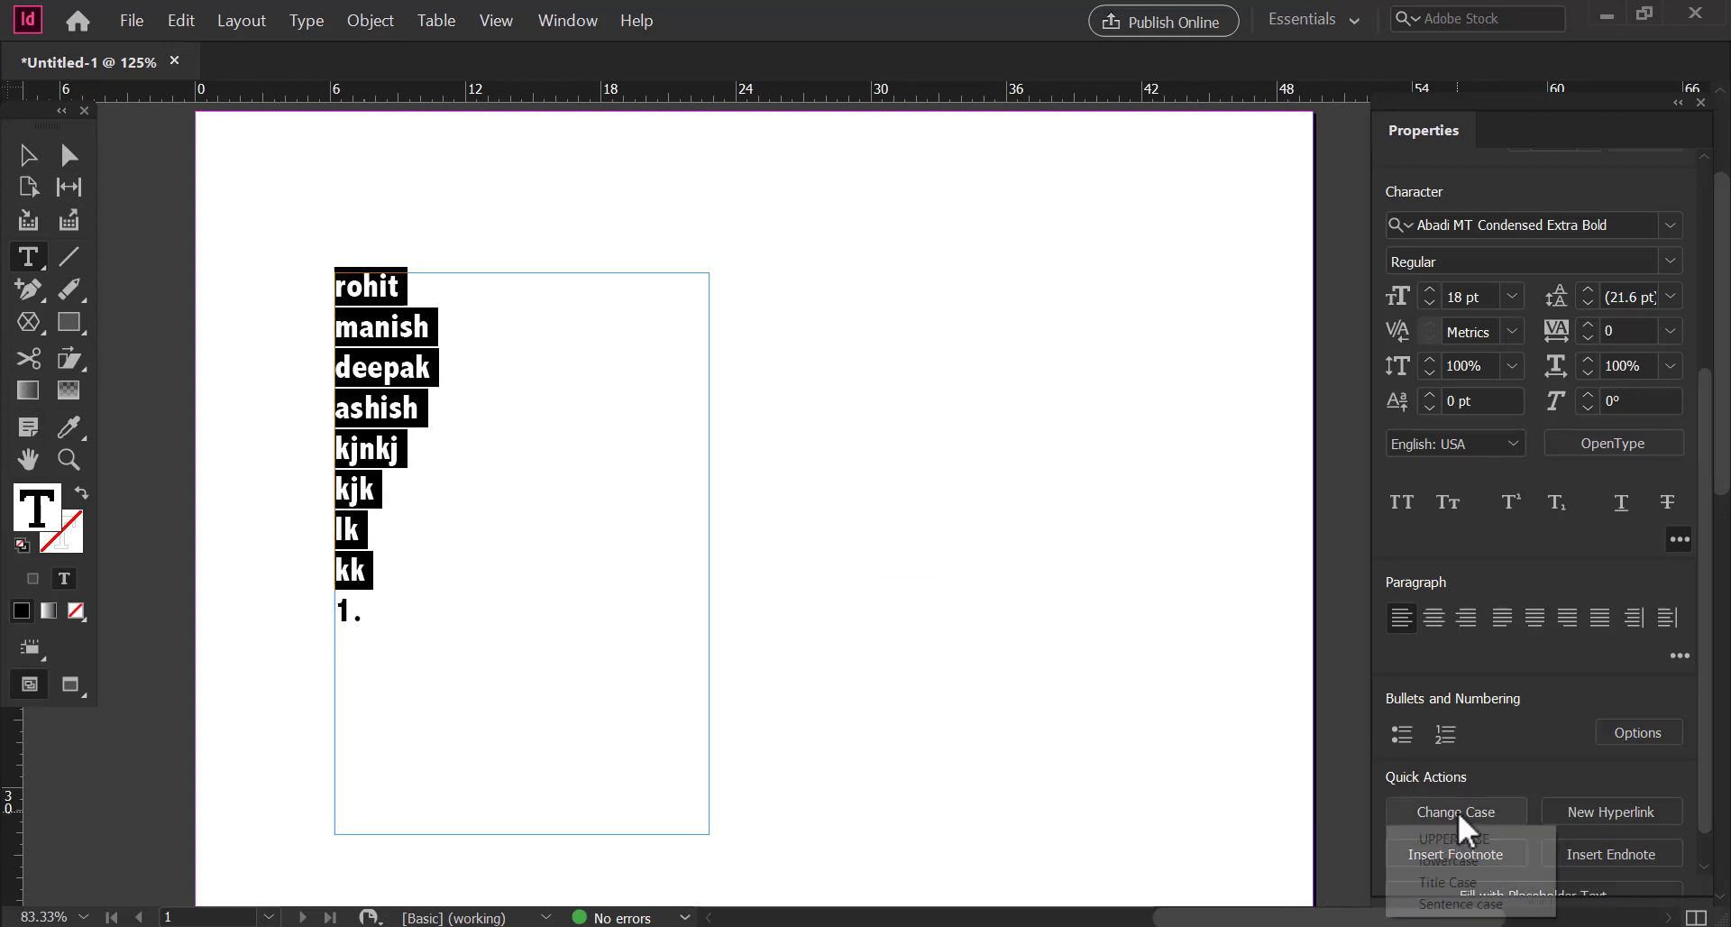
left_click(1455, 889)
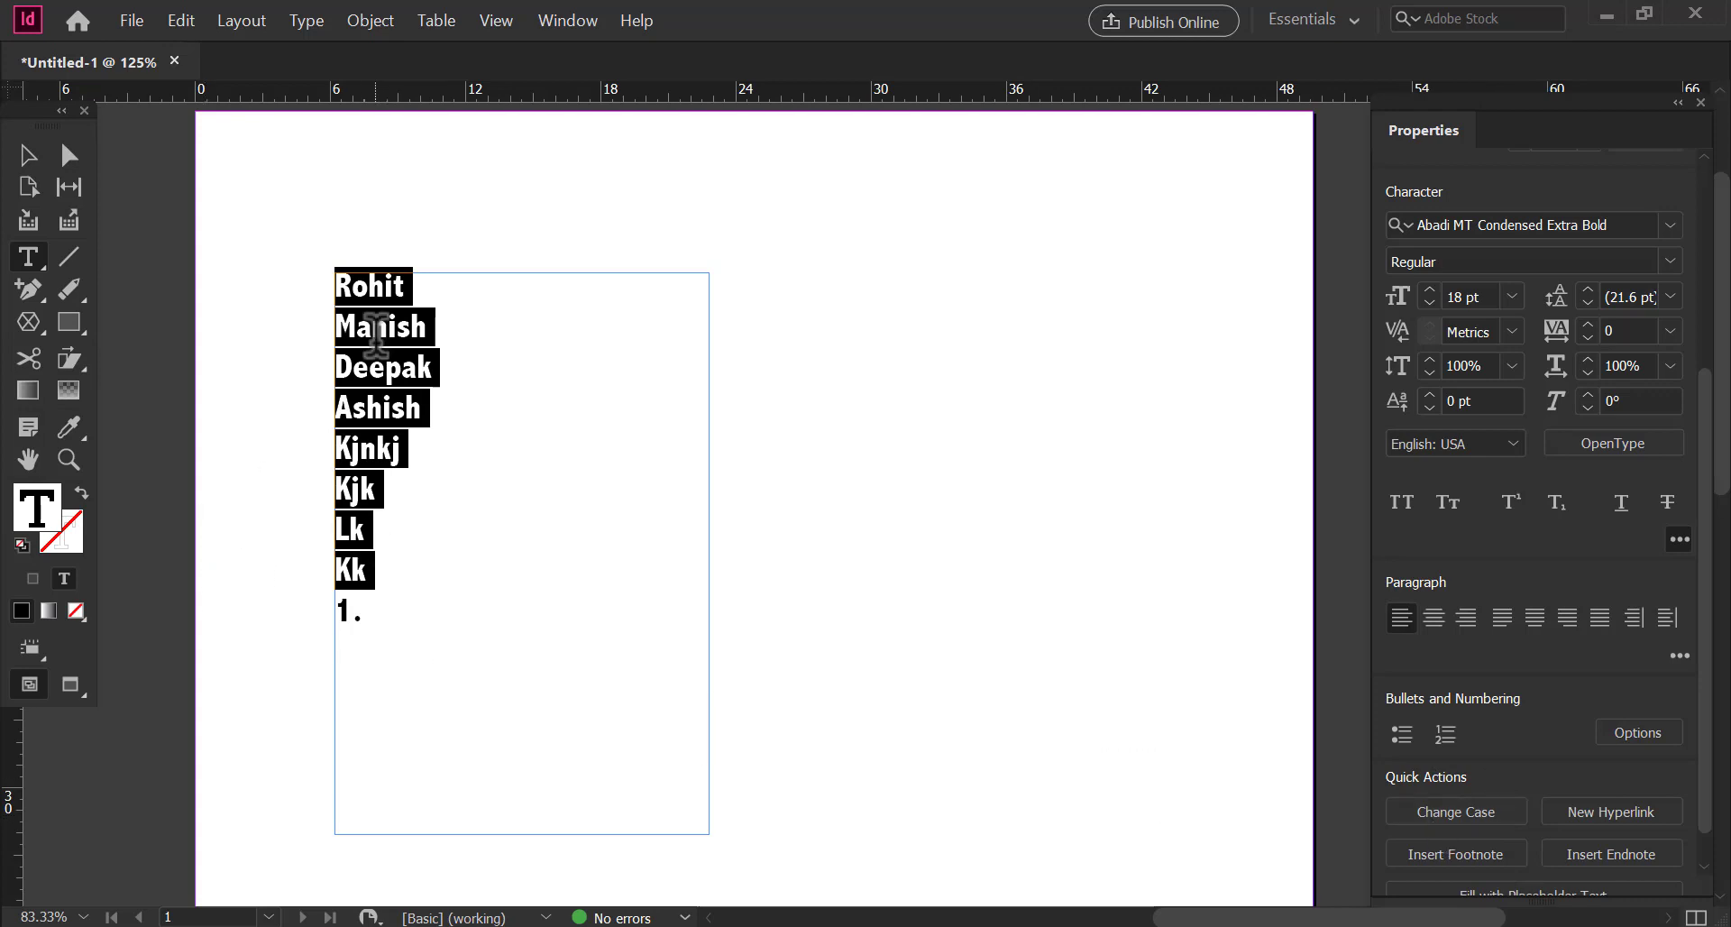
left_click(1452, 814)
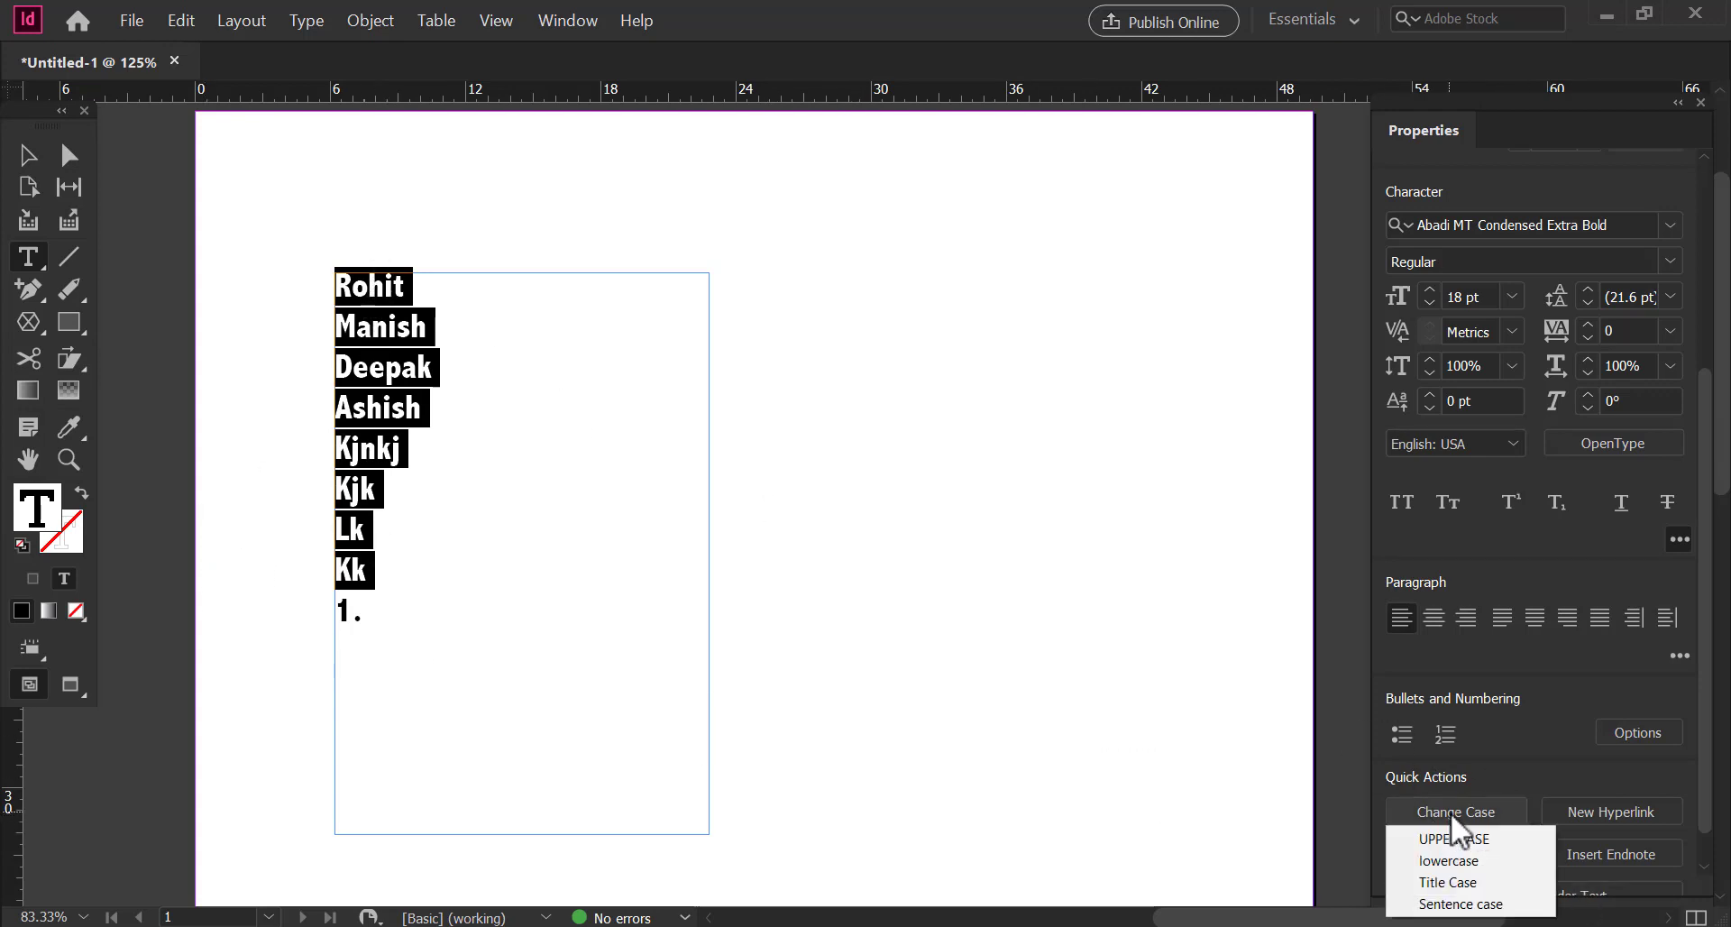
left_click(1461, 904)
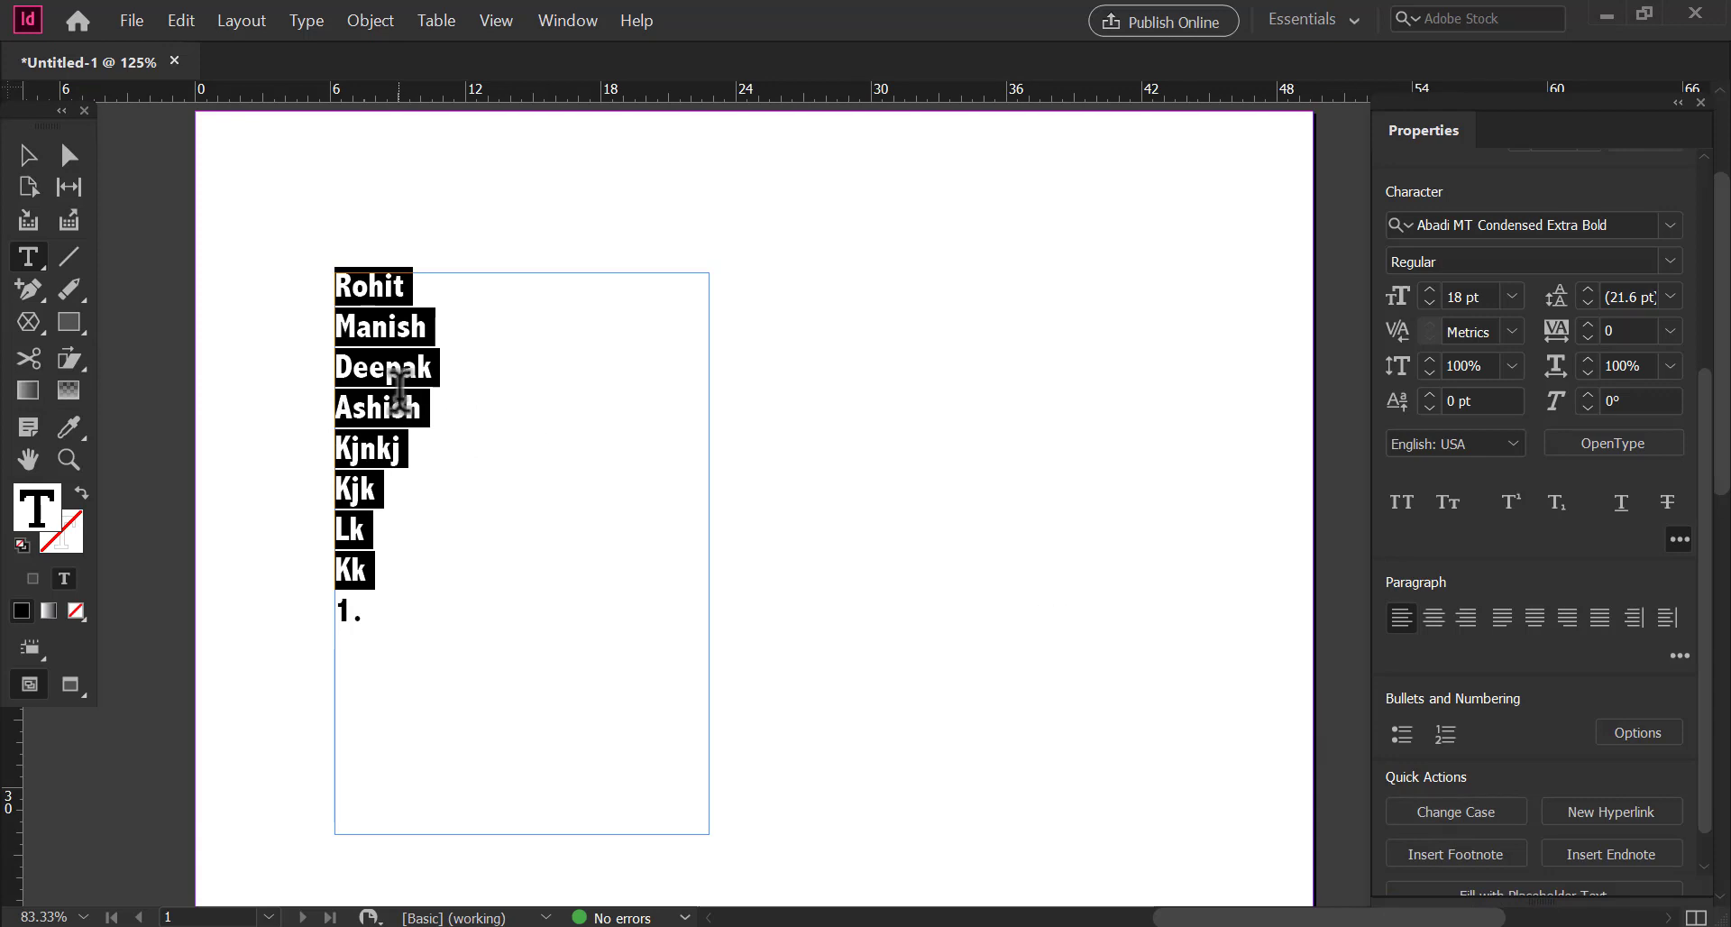
Step: Join the first four names into one line and the next three items into a second line, separated by spaces
left_click(336, 324)
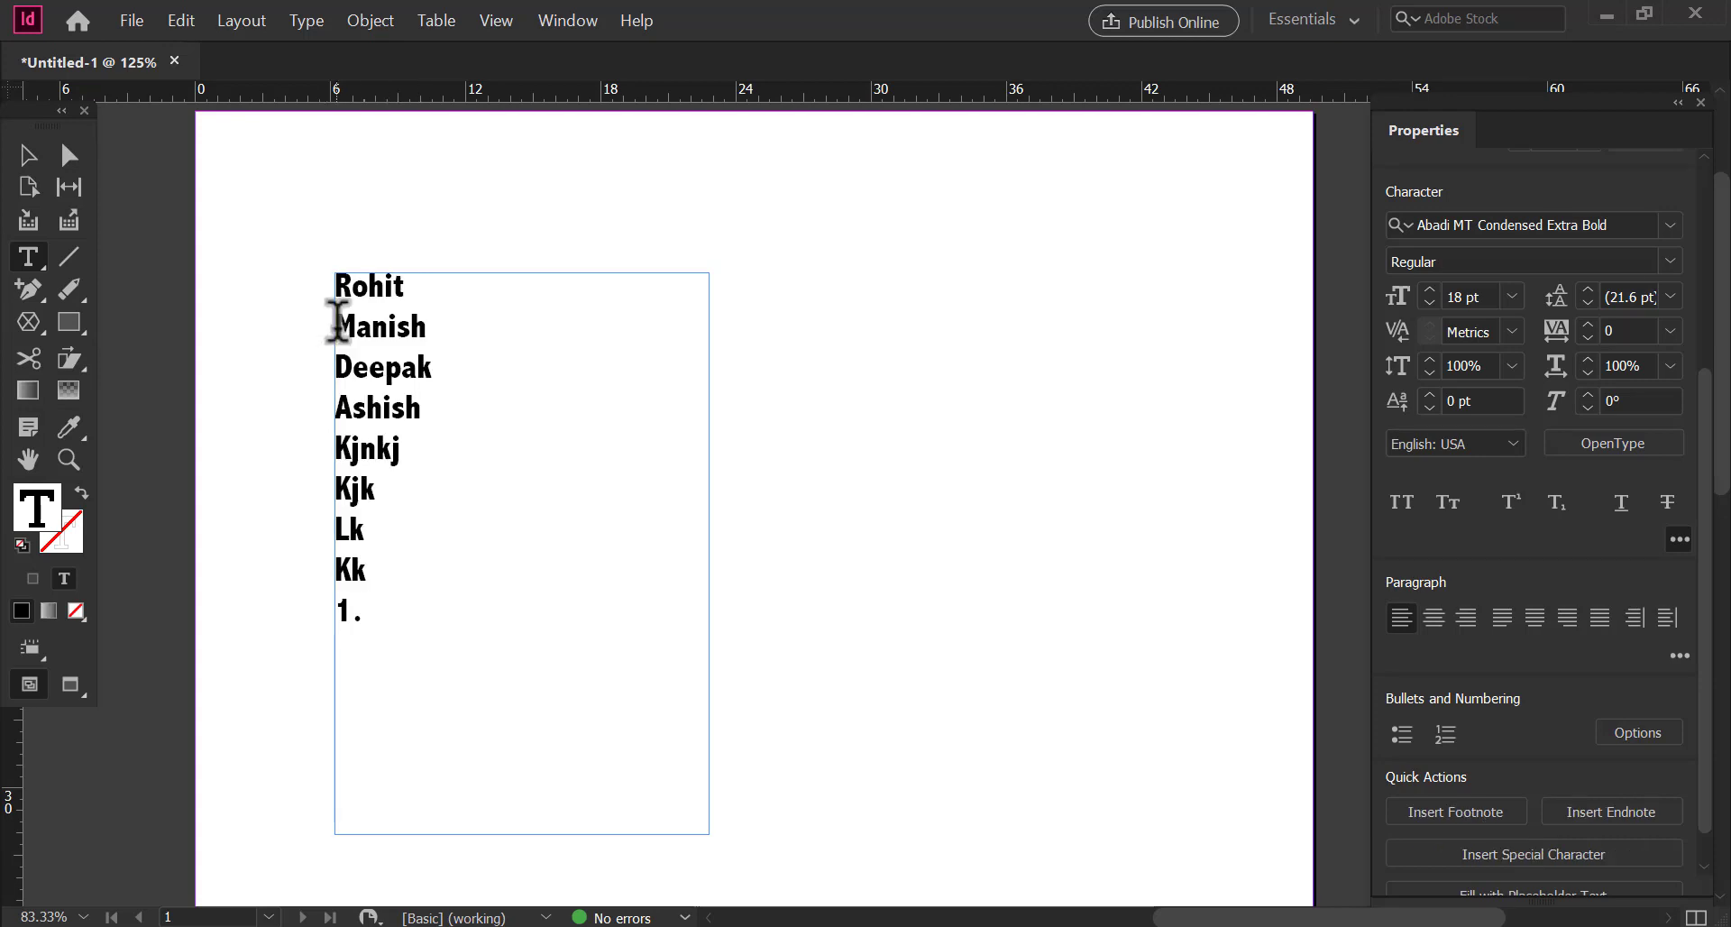
key("BackSpace")
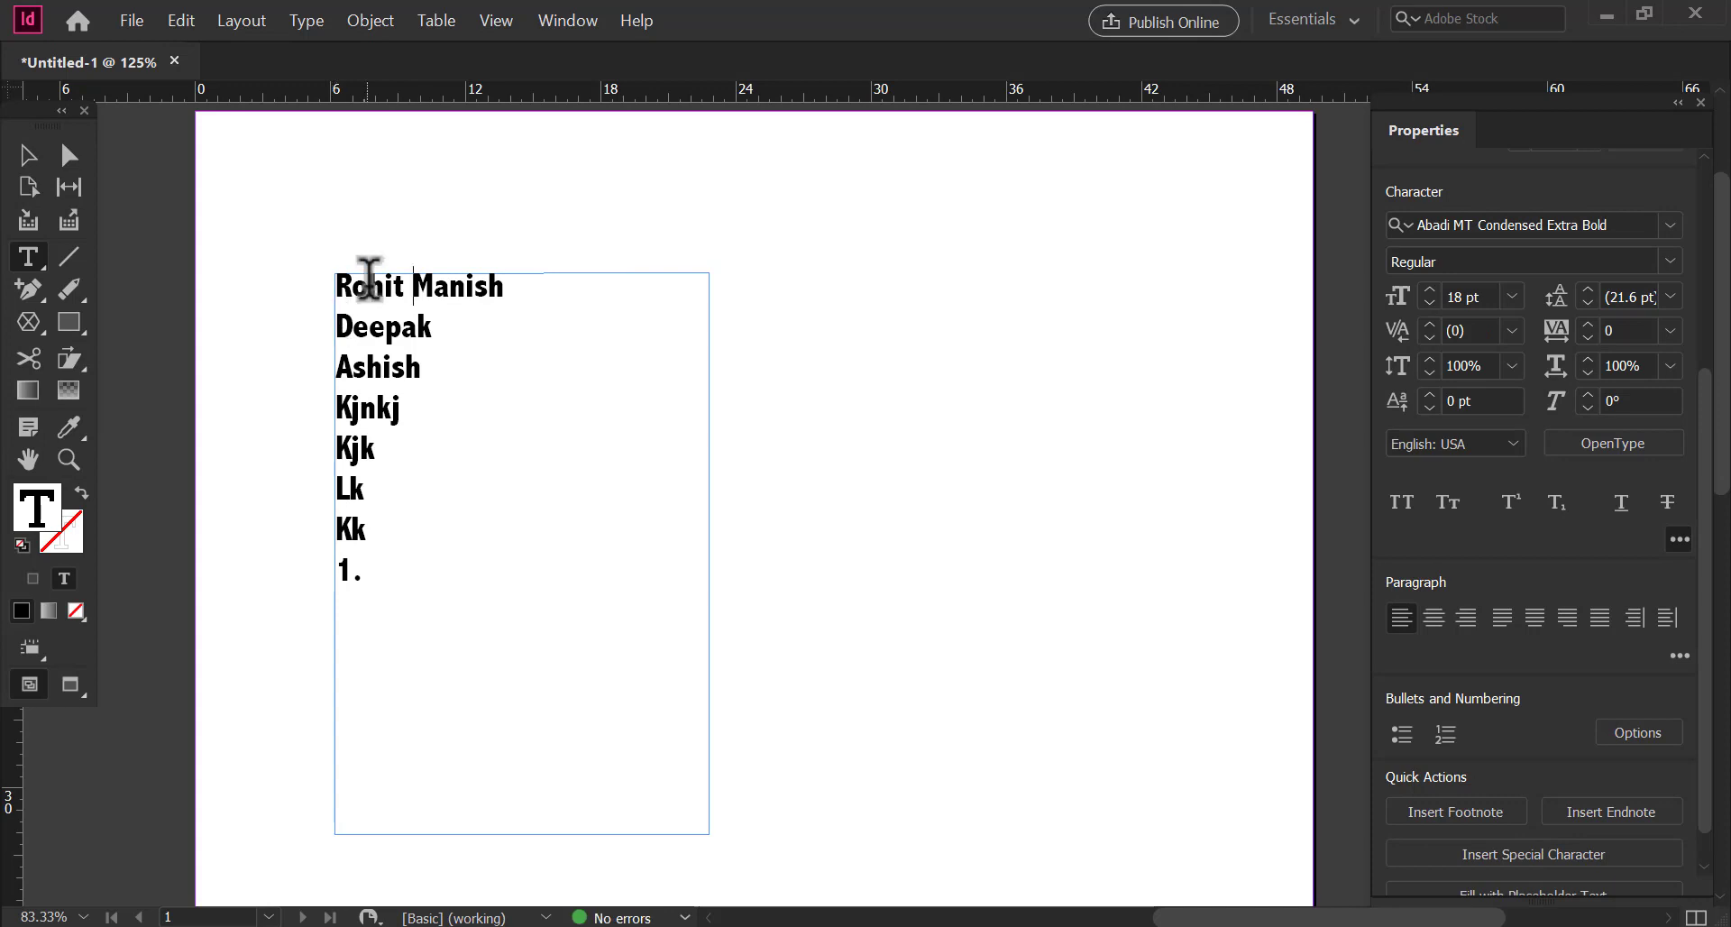
left_click(338, 314)
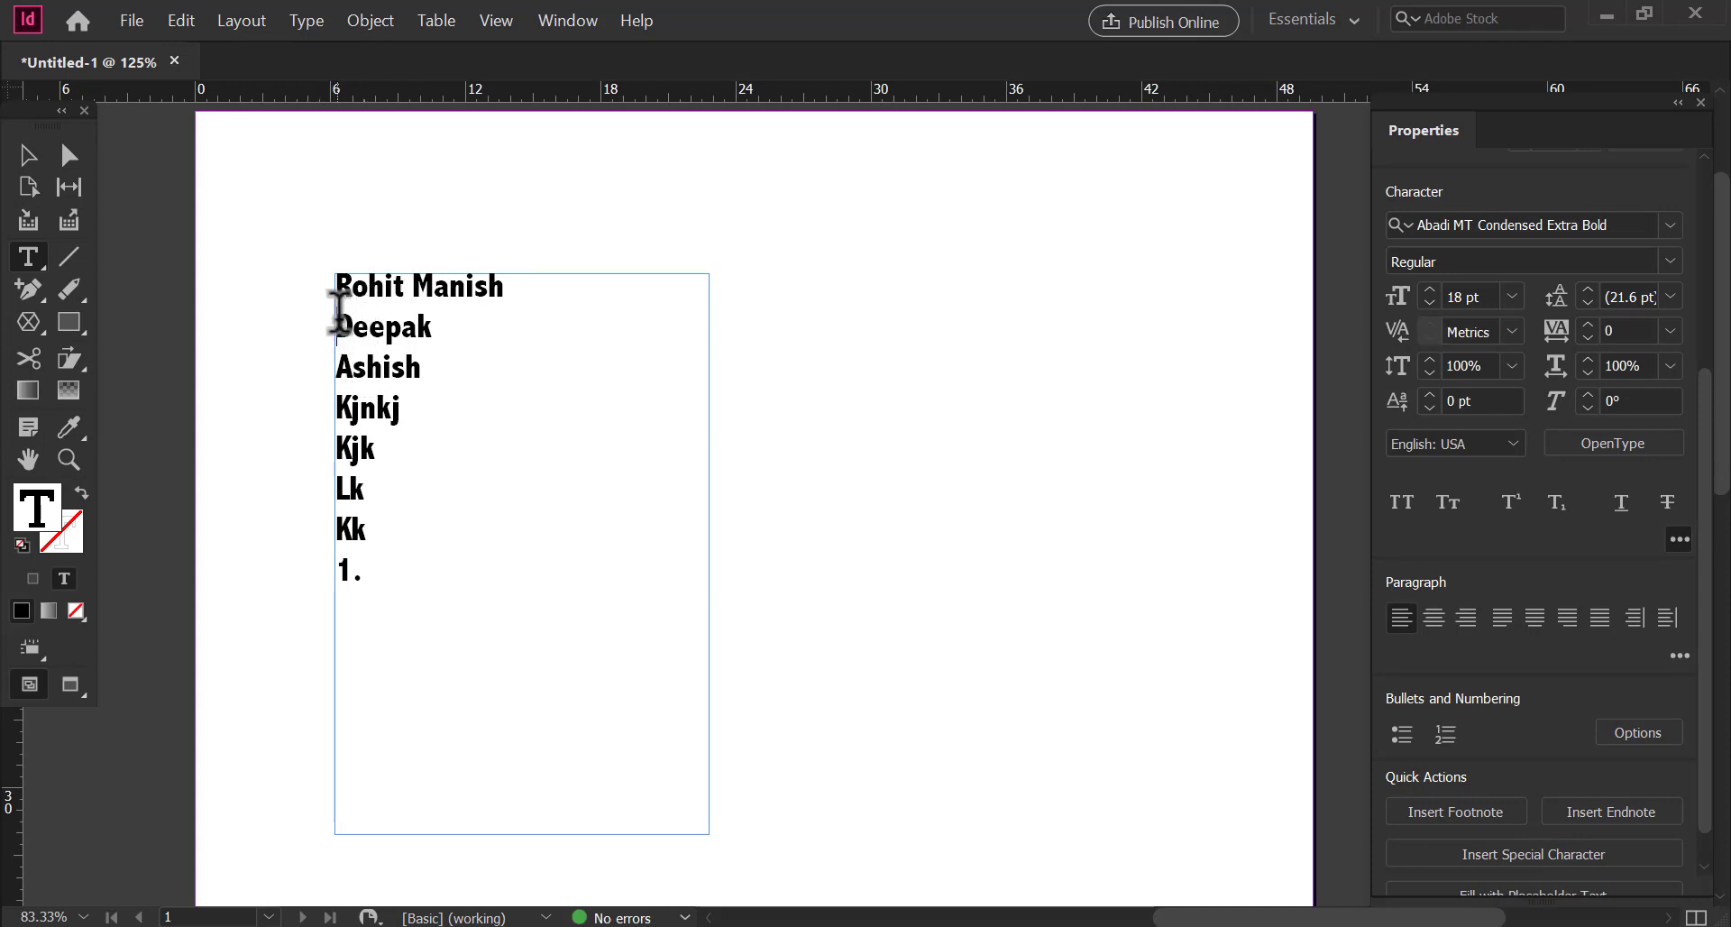
key("BackSpace")
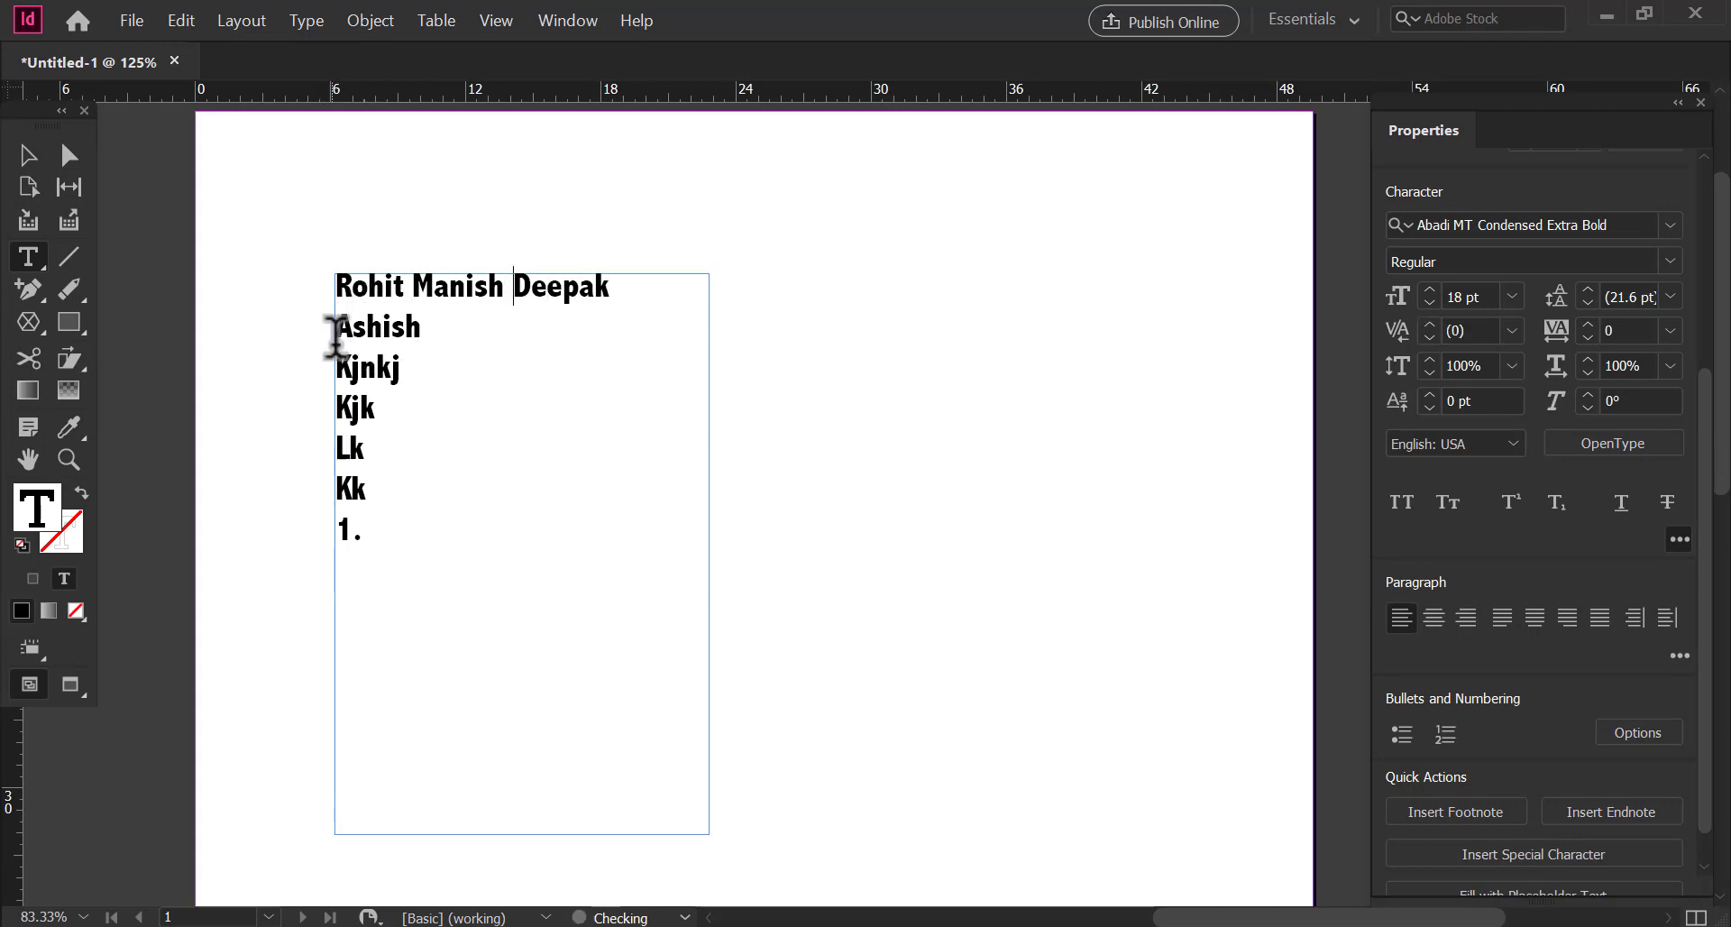
left_click(338, 324)
key("BackSpace")
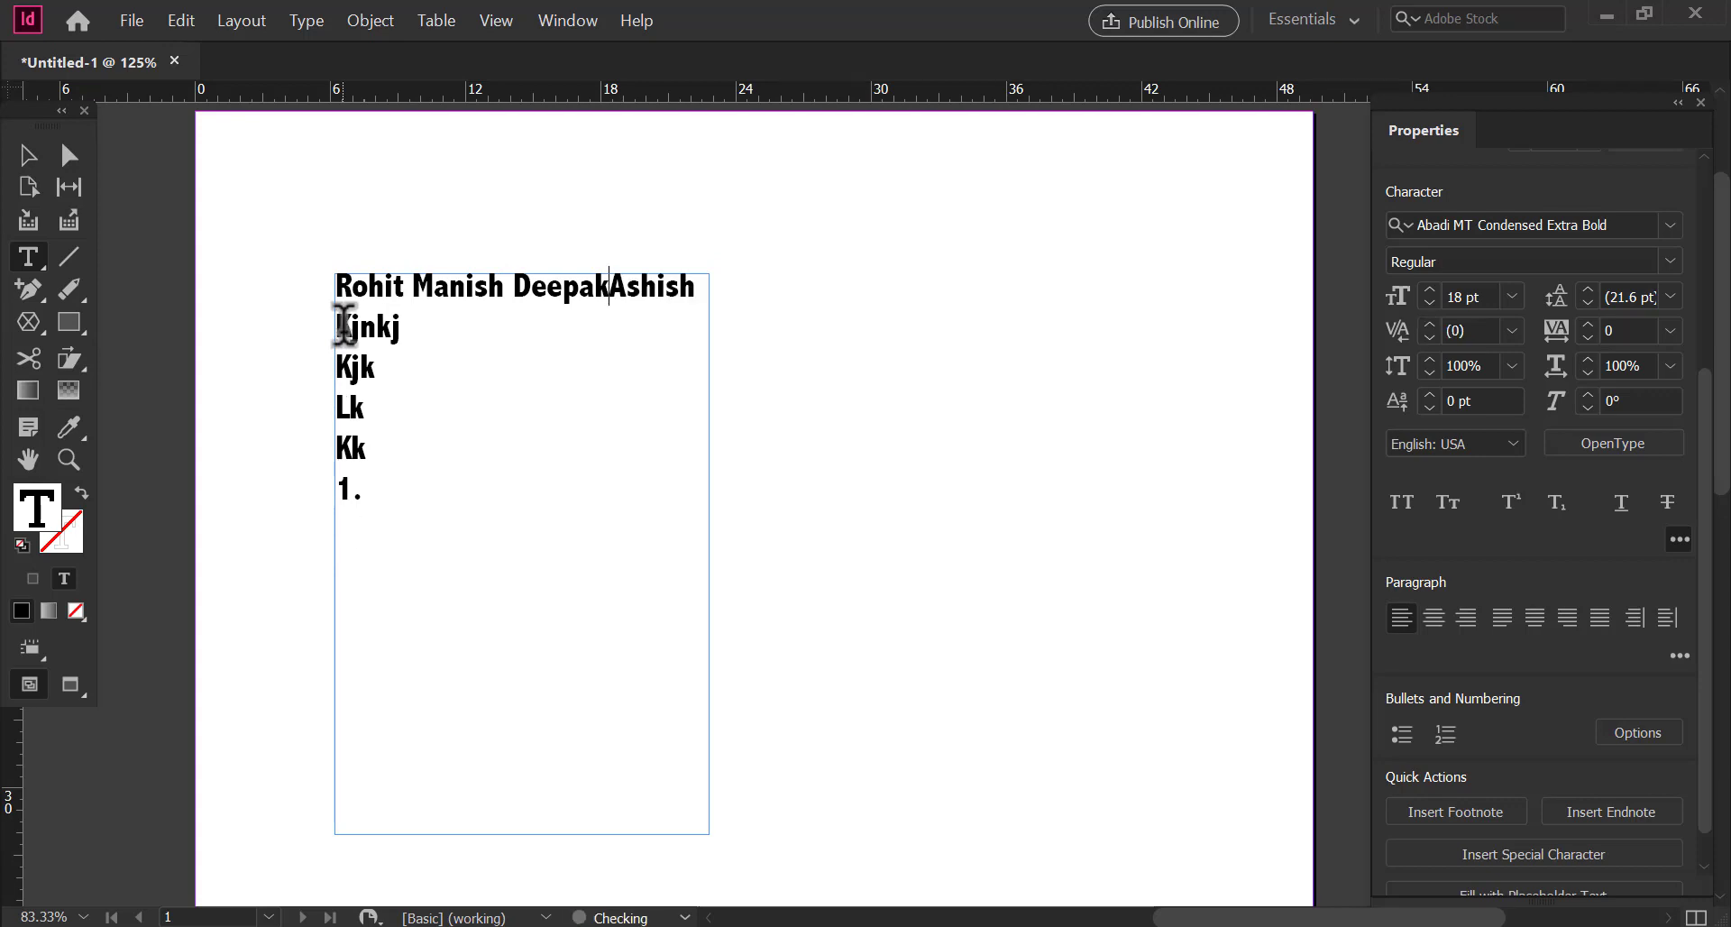
left_click(337, 361)
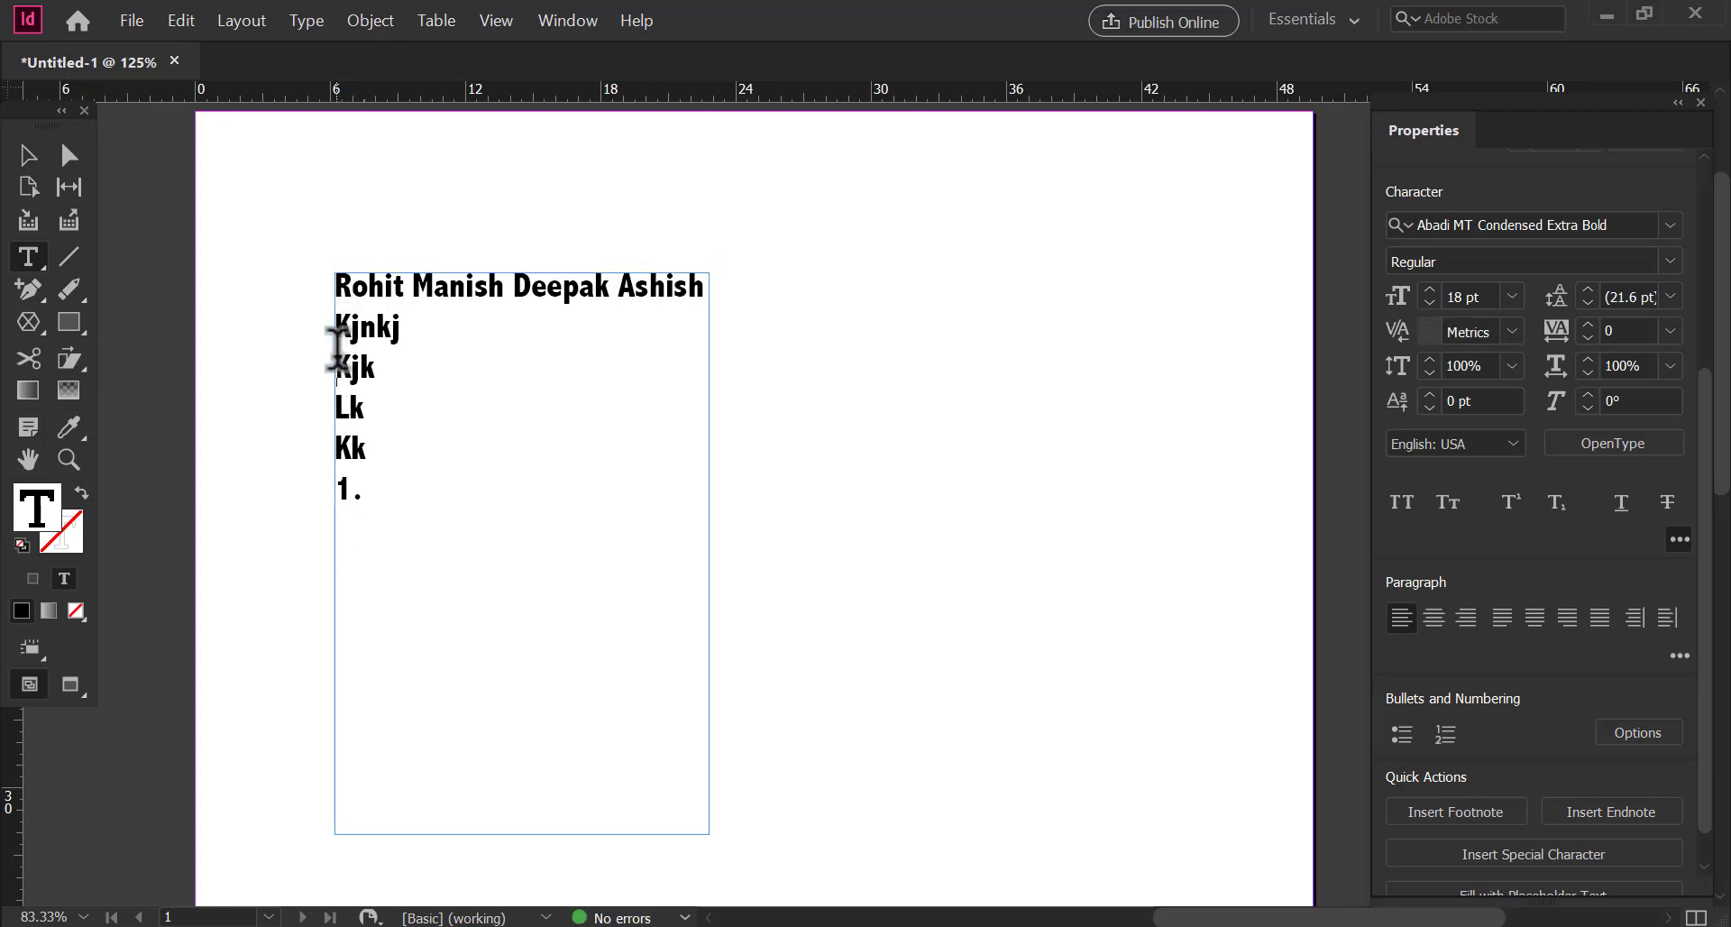
key("BackSpace")
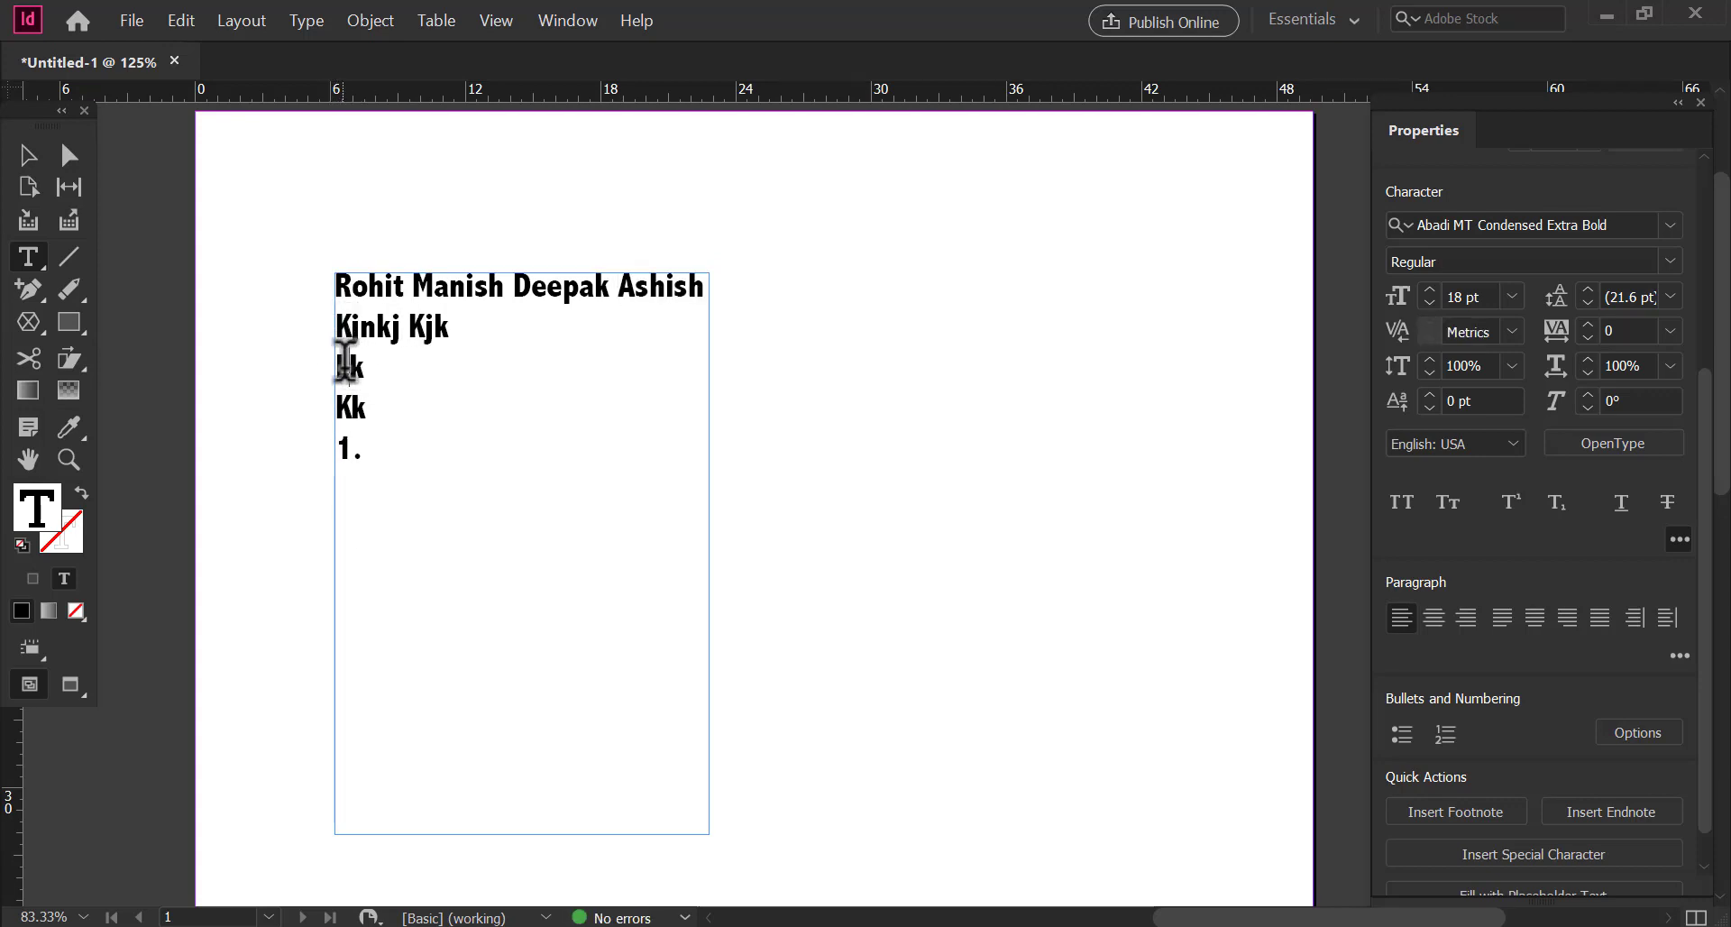
left_click(338, 360)
key("BackSpace")
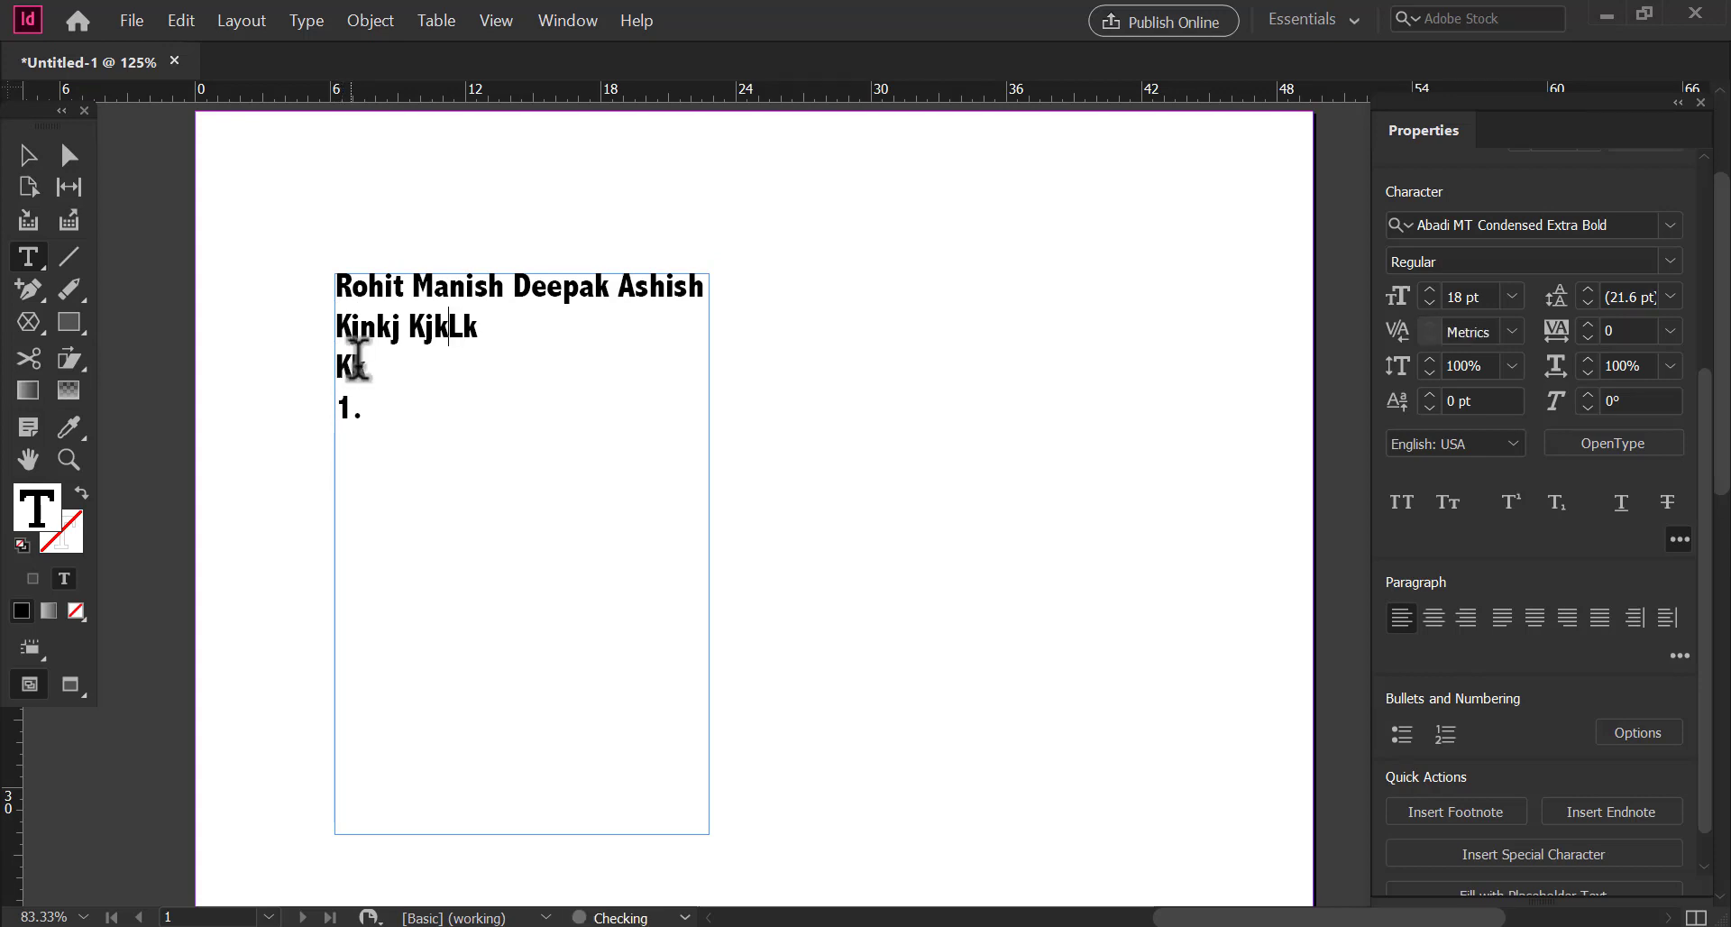
Step: Select the two joined lines and change their case to Sentence case
left_click_drag(487, 332, 1376, 842)
left_click(1456, 812)
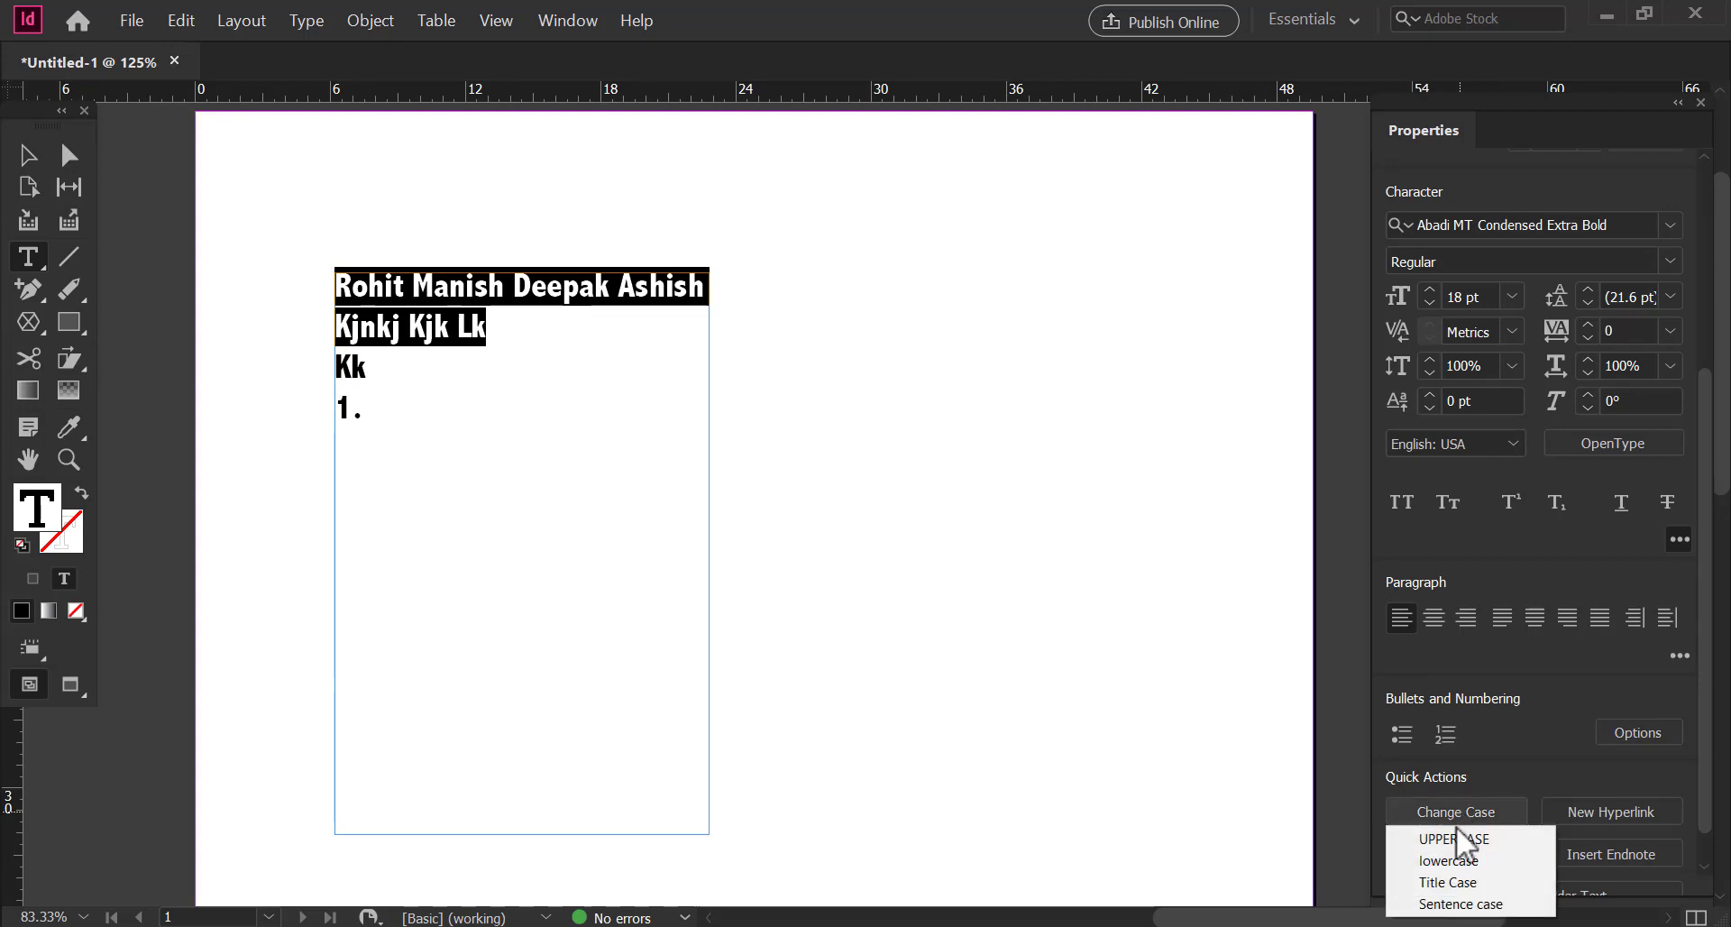
left_click(1465, 905)
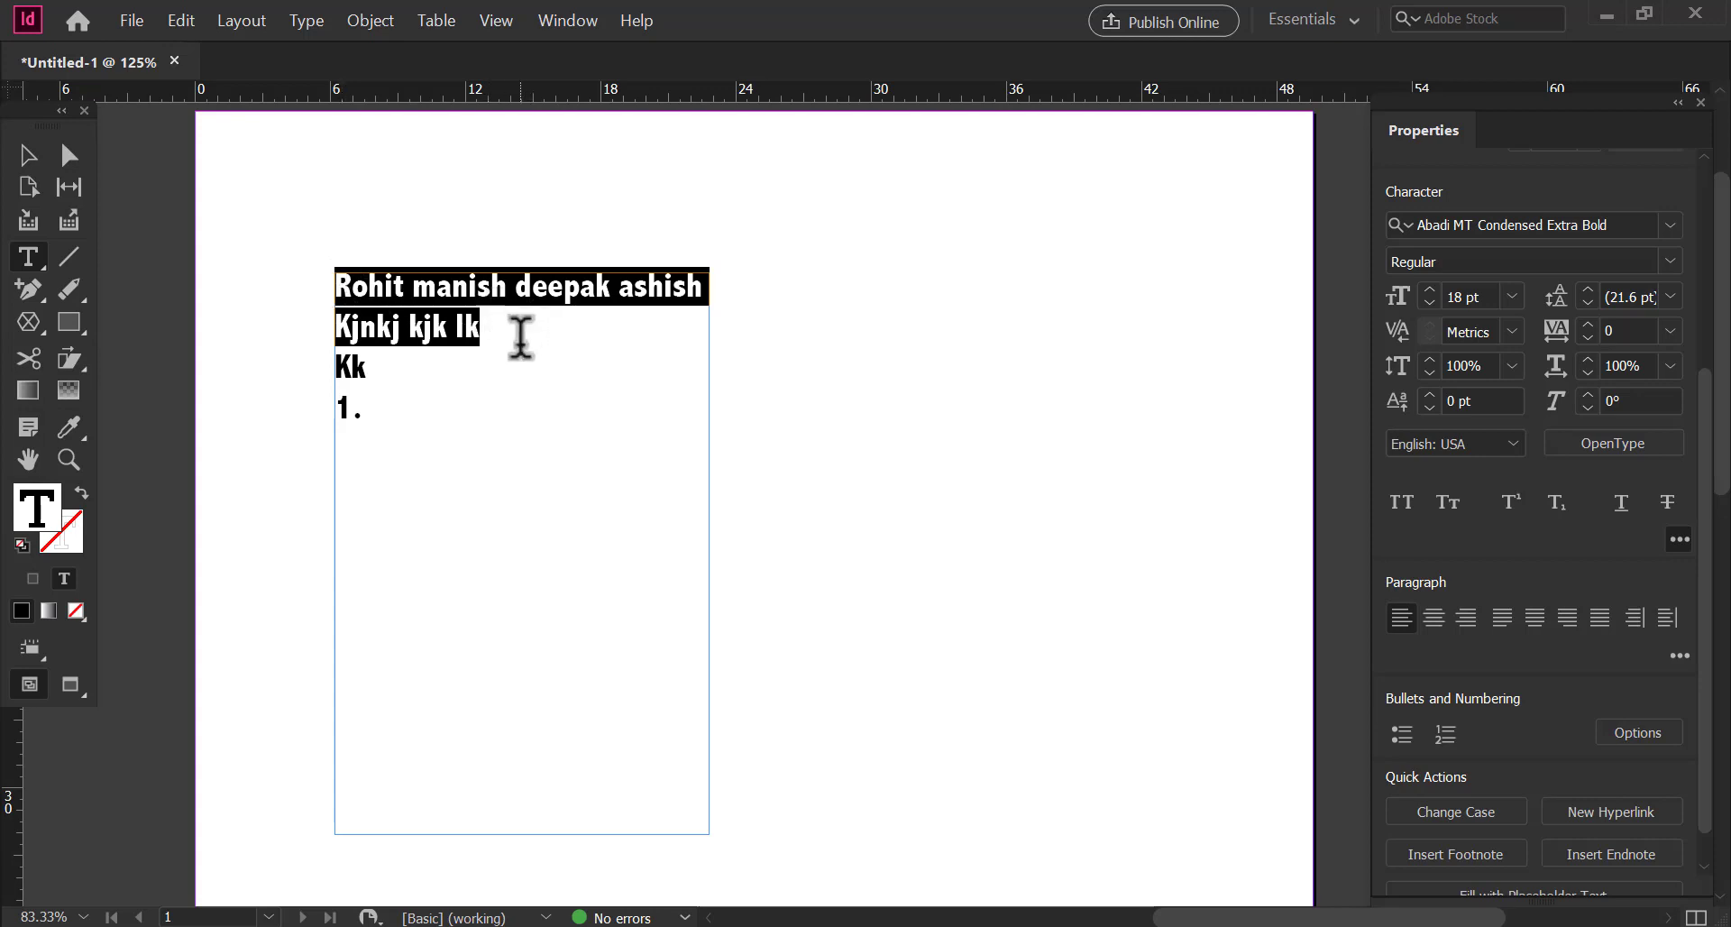
Step: Add ". grer" at the end of the second line and apply Sentence case to both joined lines
left_click(486, 332)
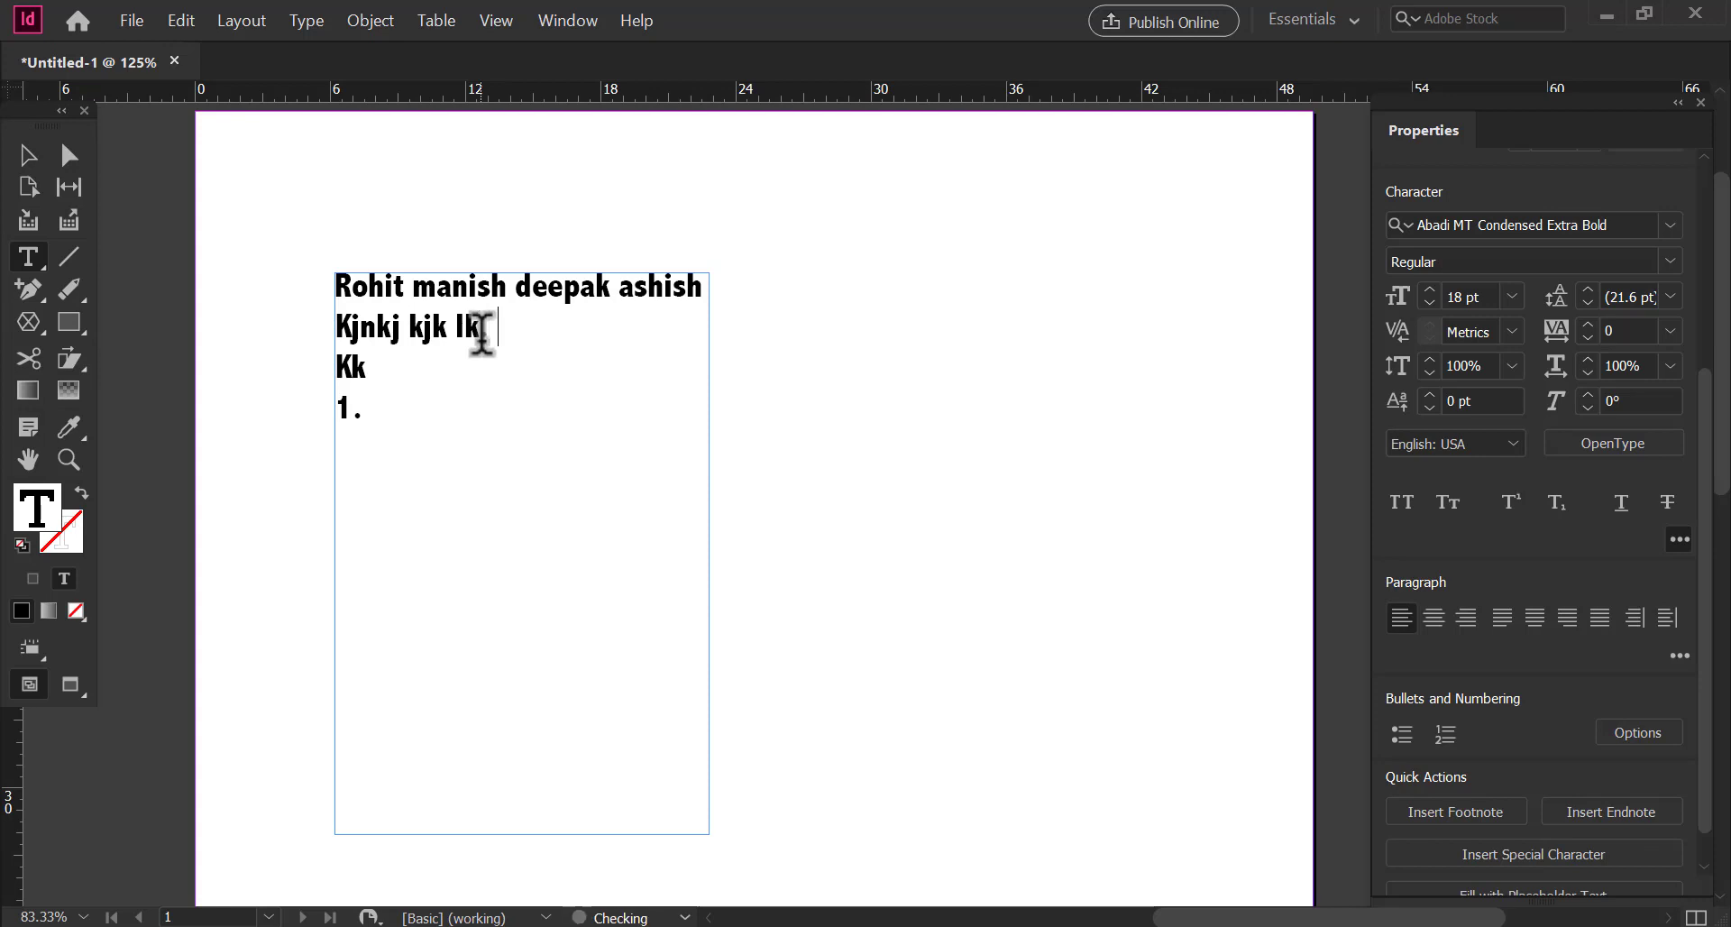
type("grer")
left_click_drag(557, 330, 1200, 495)
left_click(1461, 807)
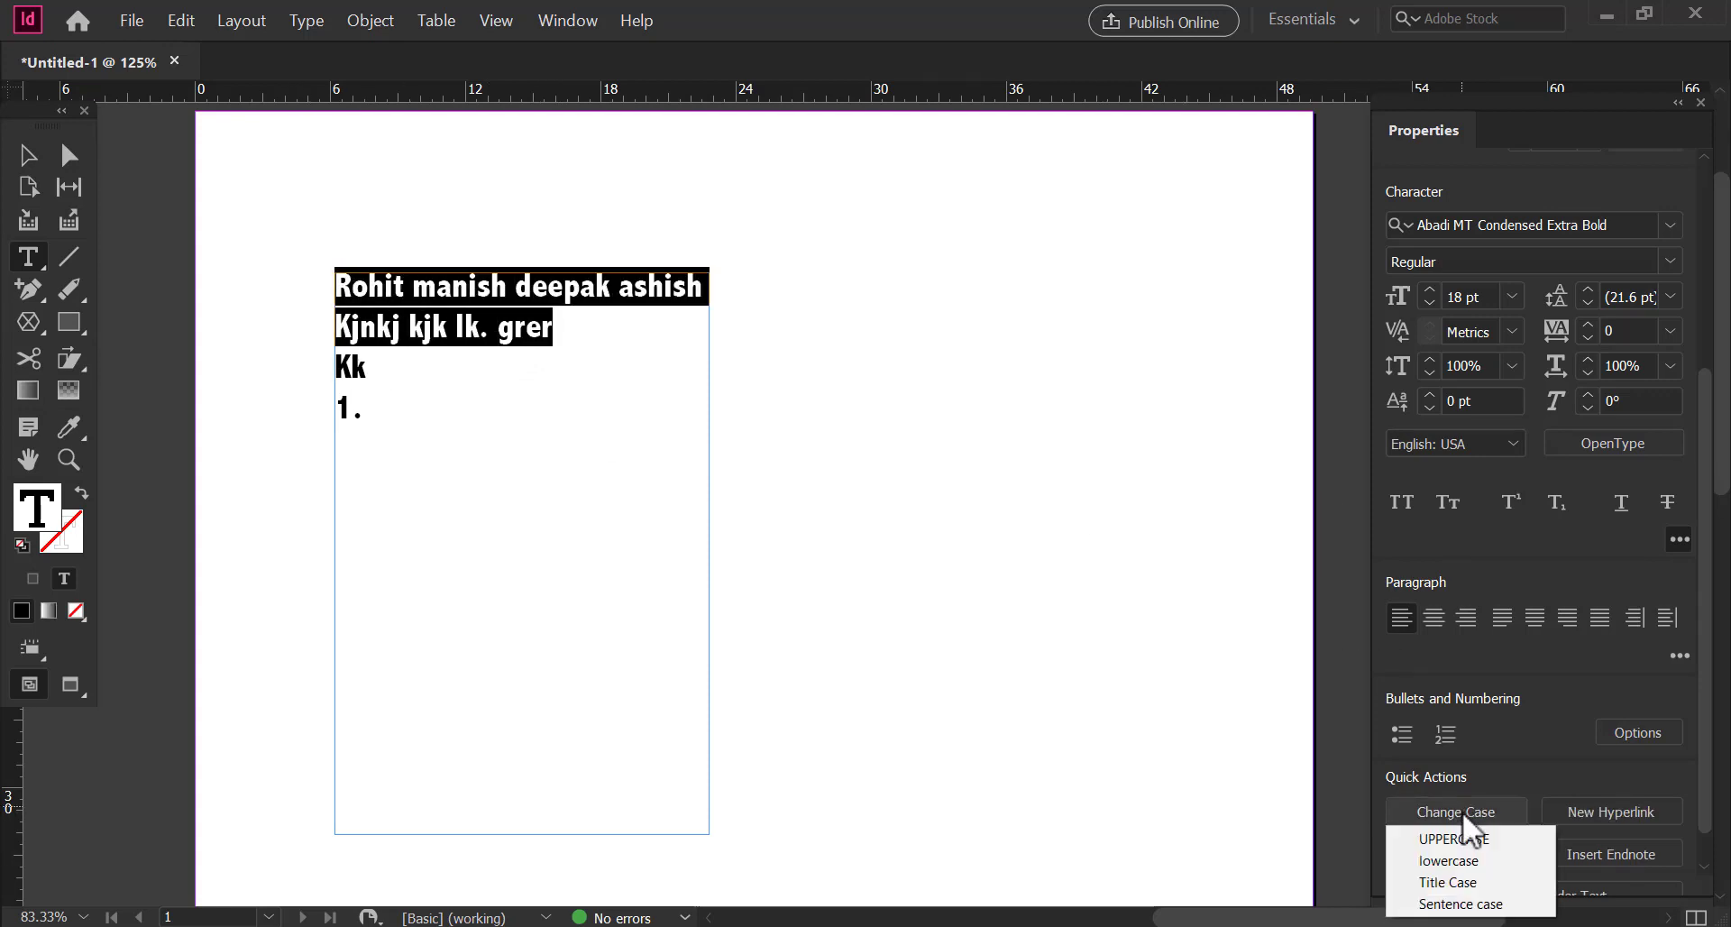
left_click(1469, 903)
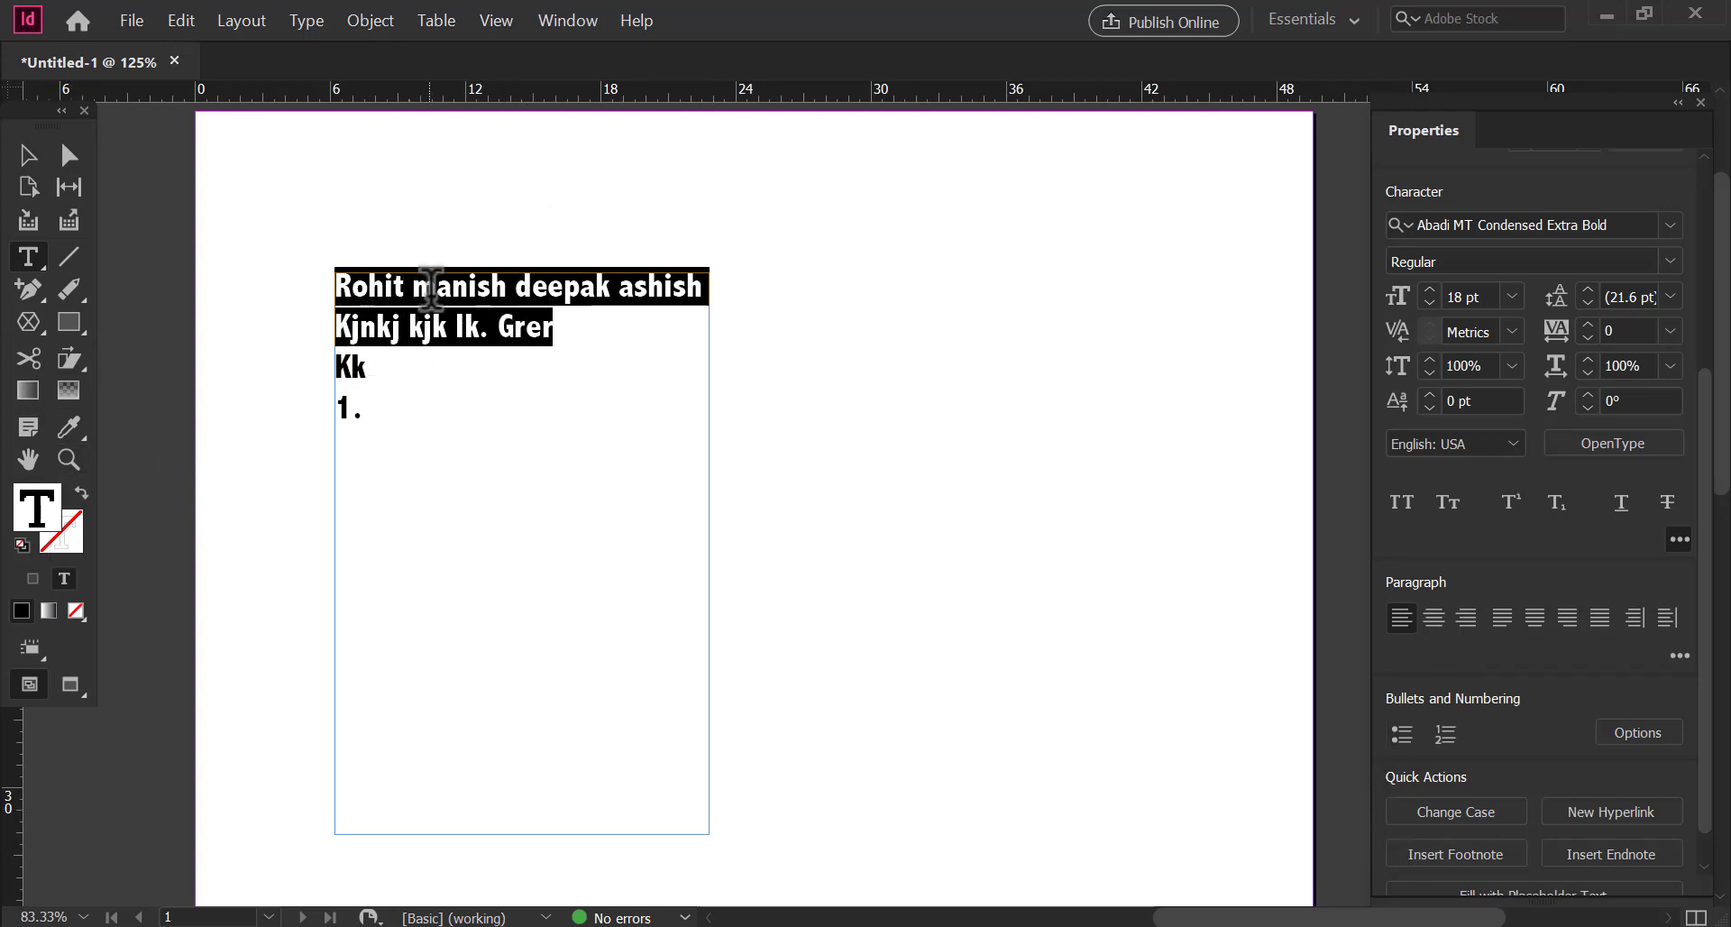
Step: Change the case of the two selected lines to Title Case
left_click(1453, 811)
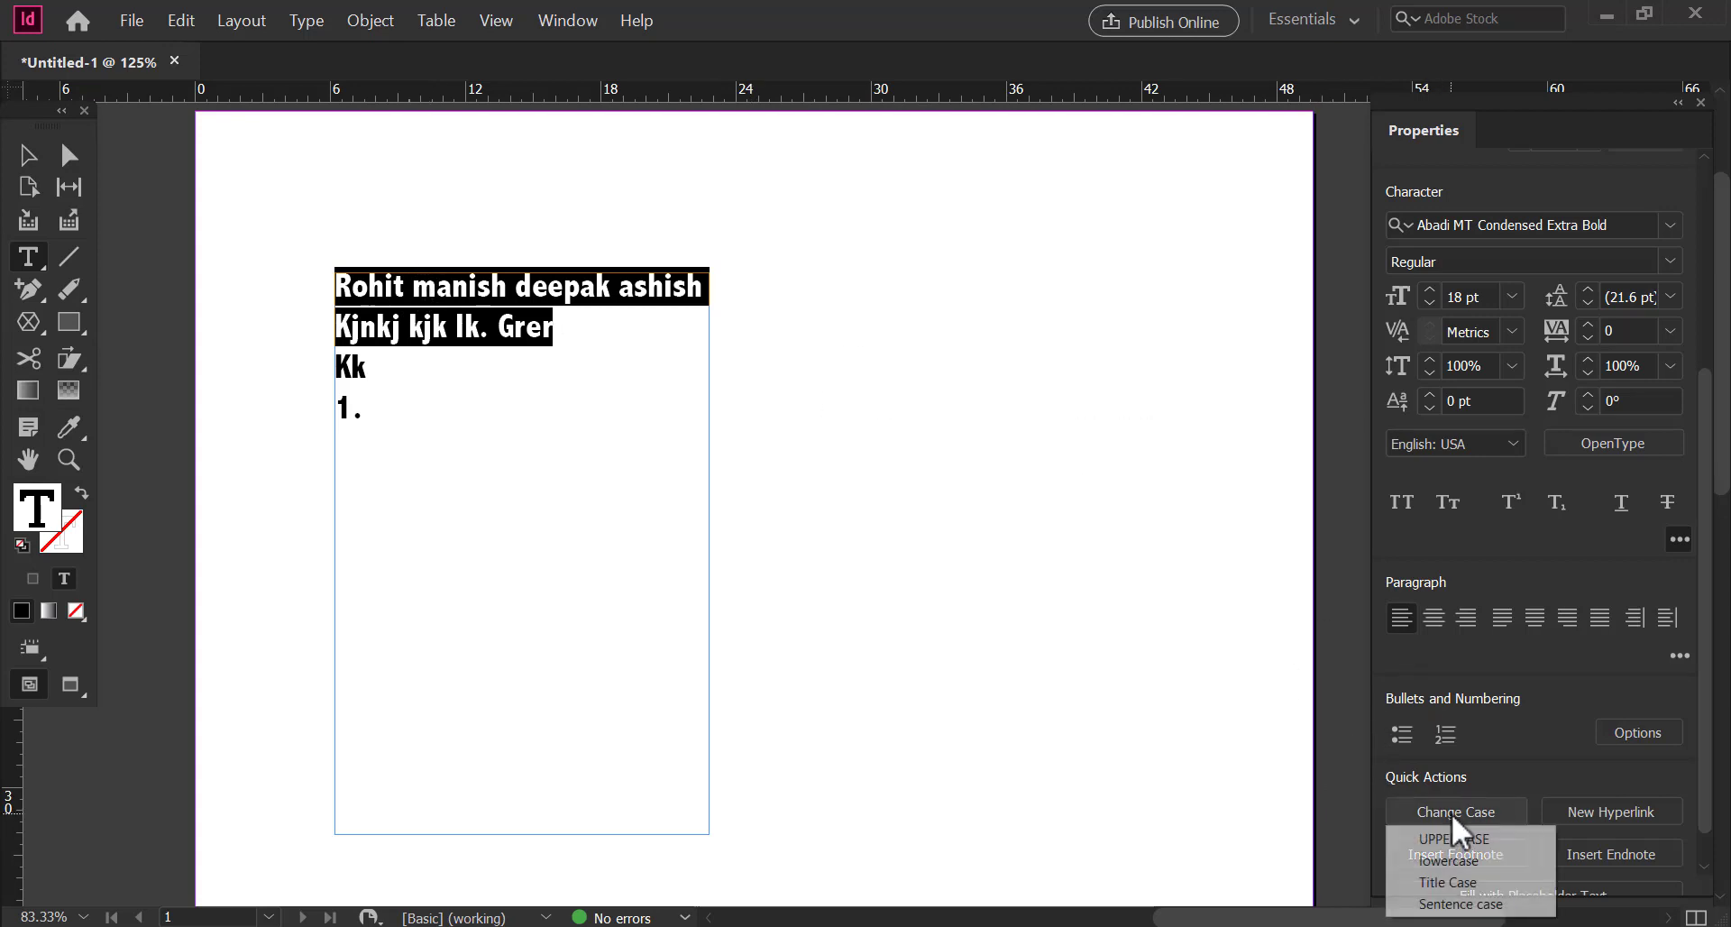
left_click(1447, 882)
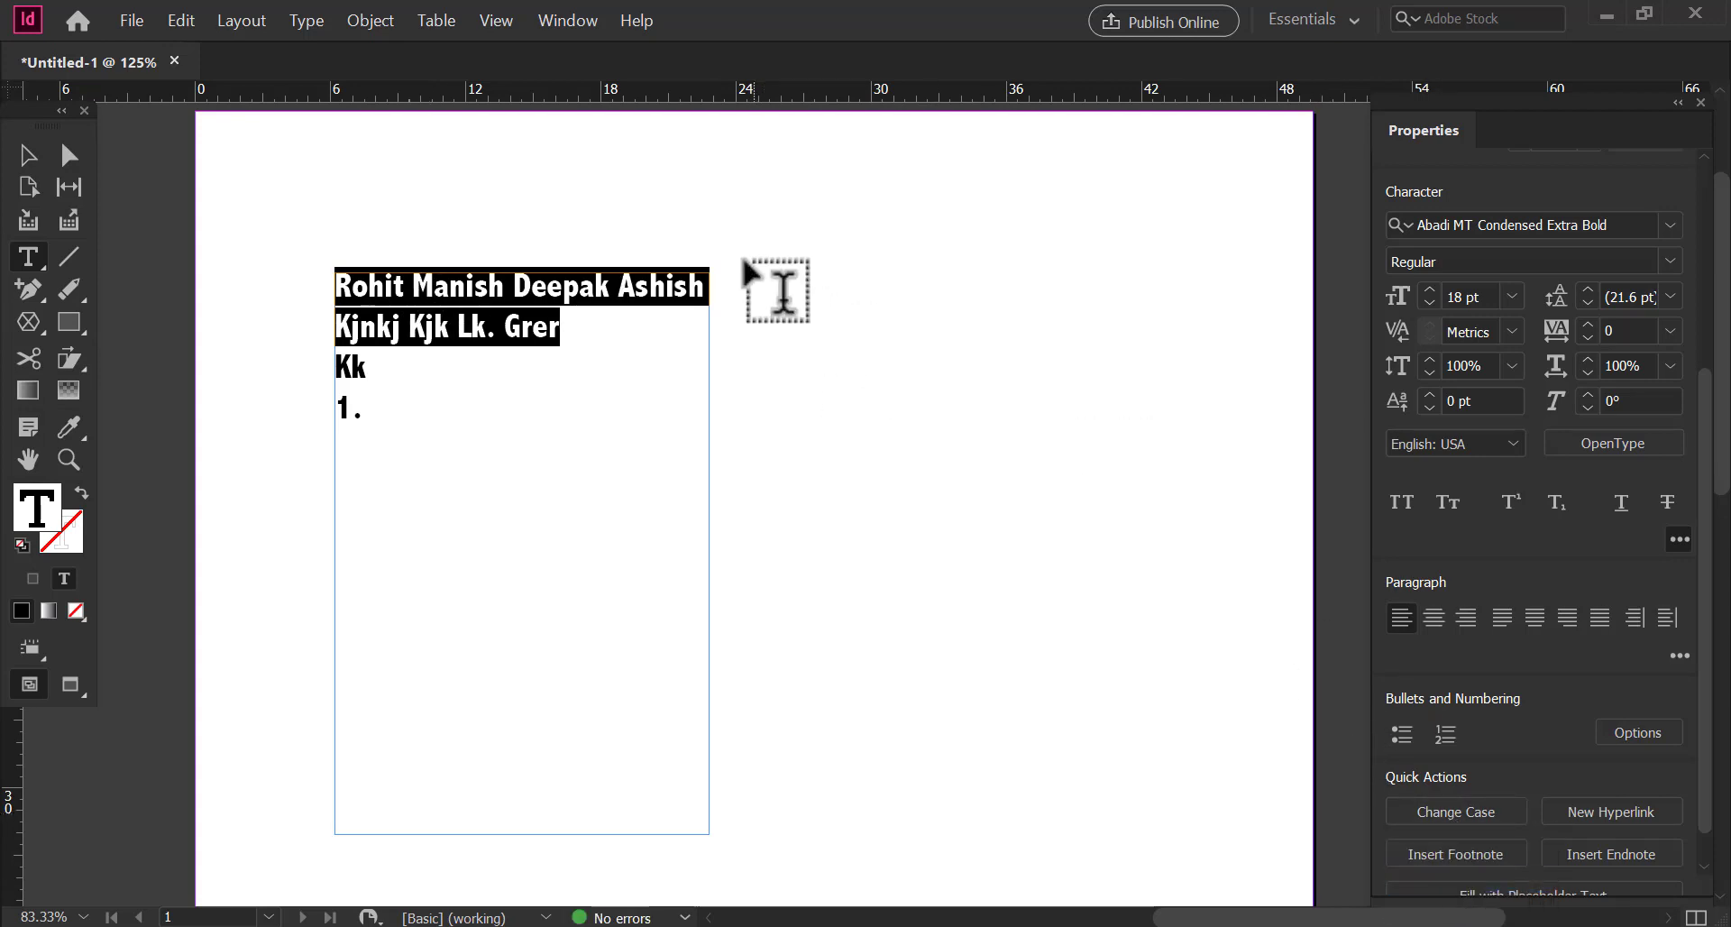
left_click_drag(747, 271, 338, 270)
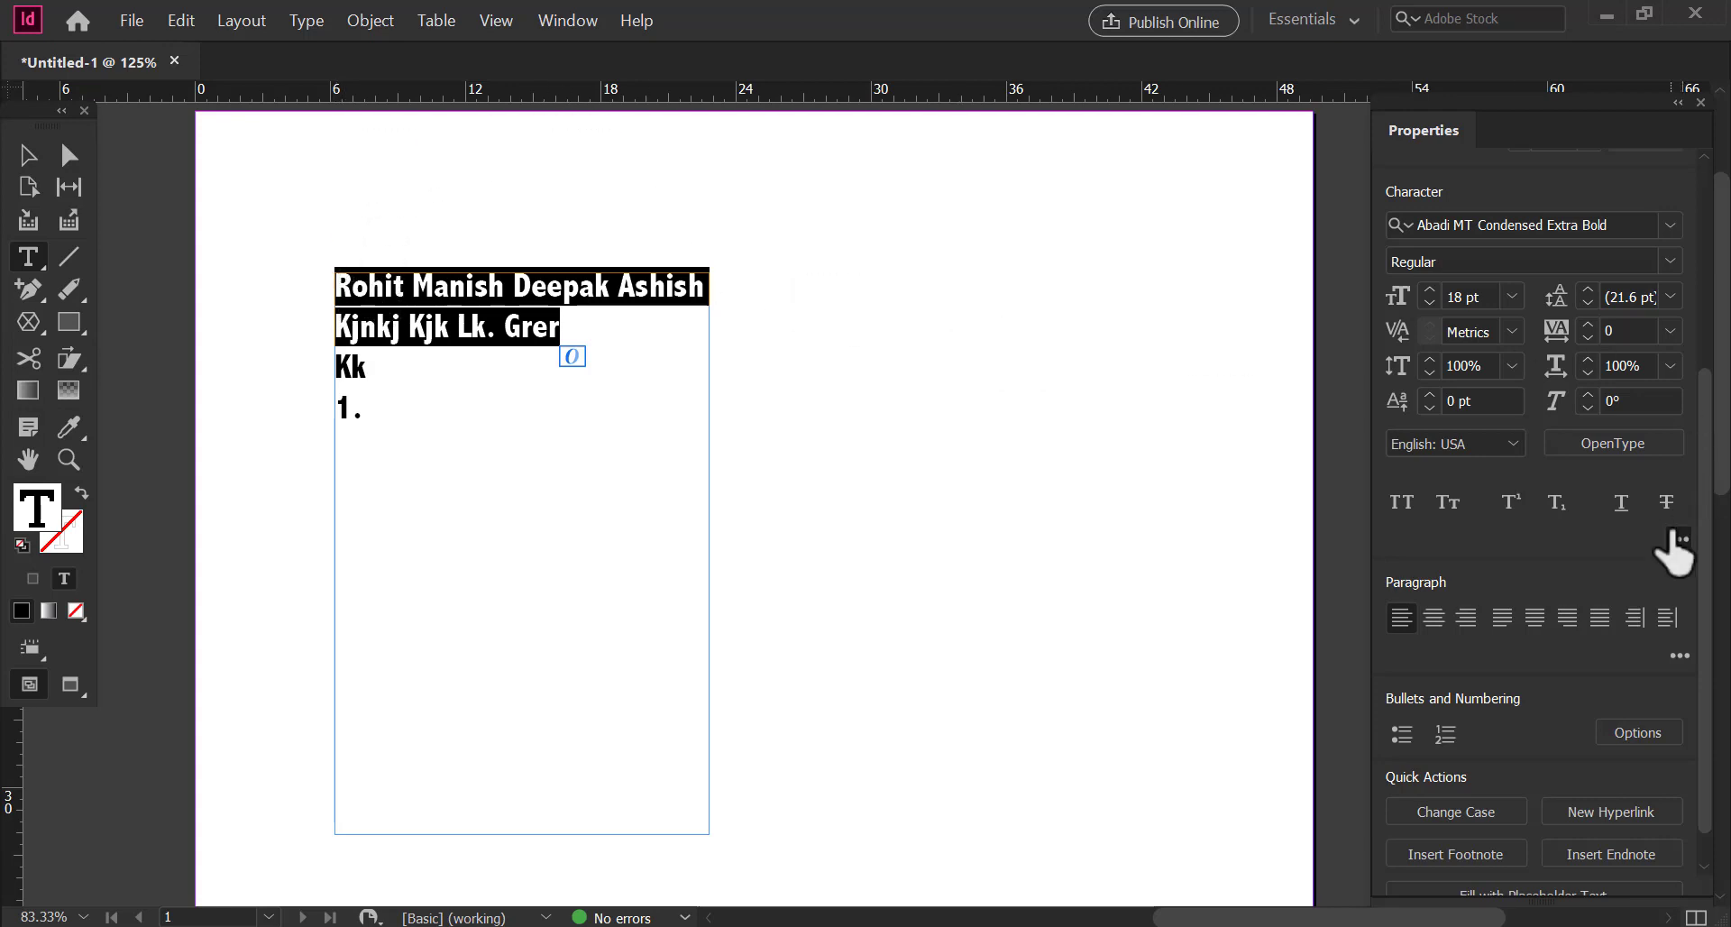
scroll(1701, 579, "up", 2)
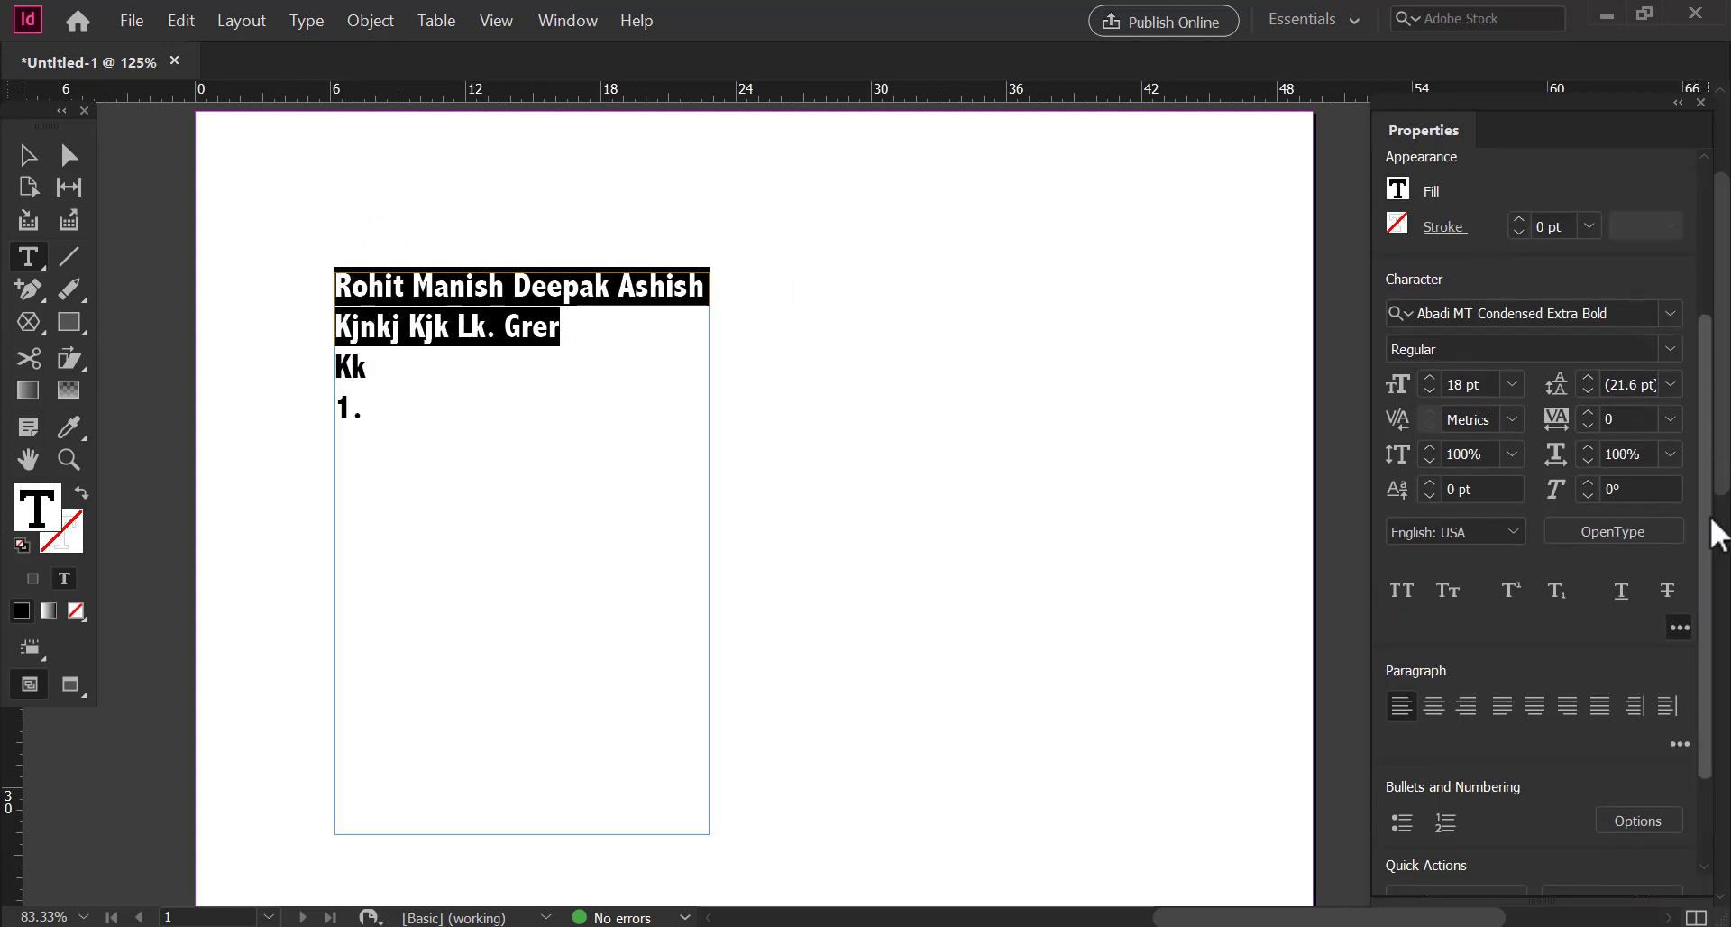
left_click_drag(1708, 514, 1707, 341)
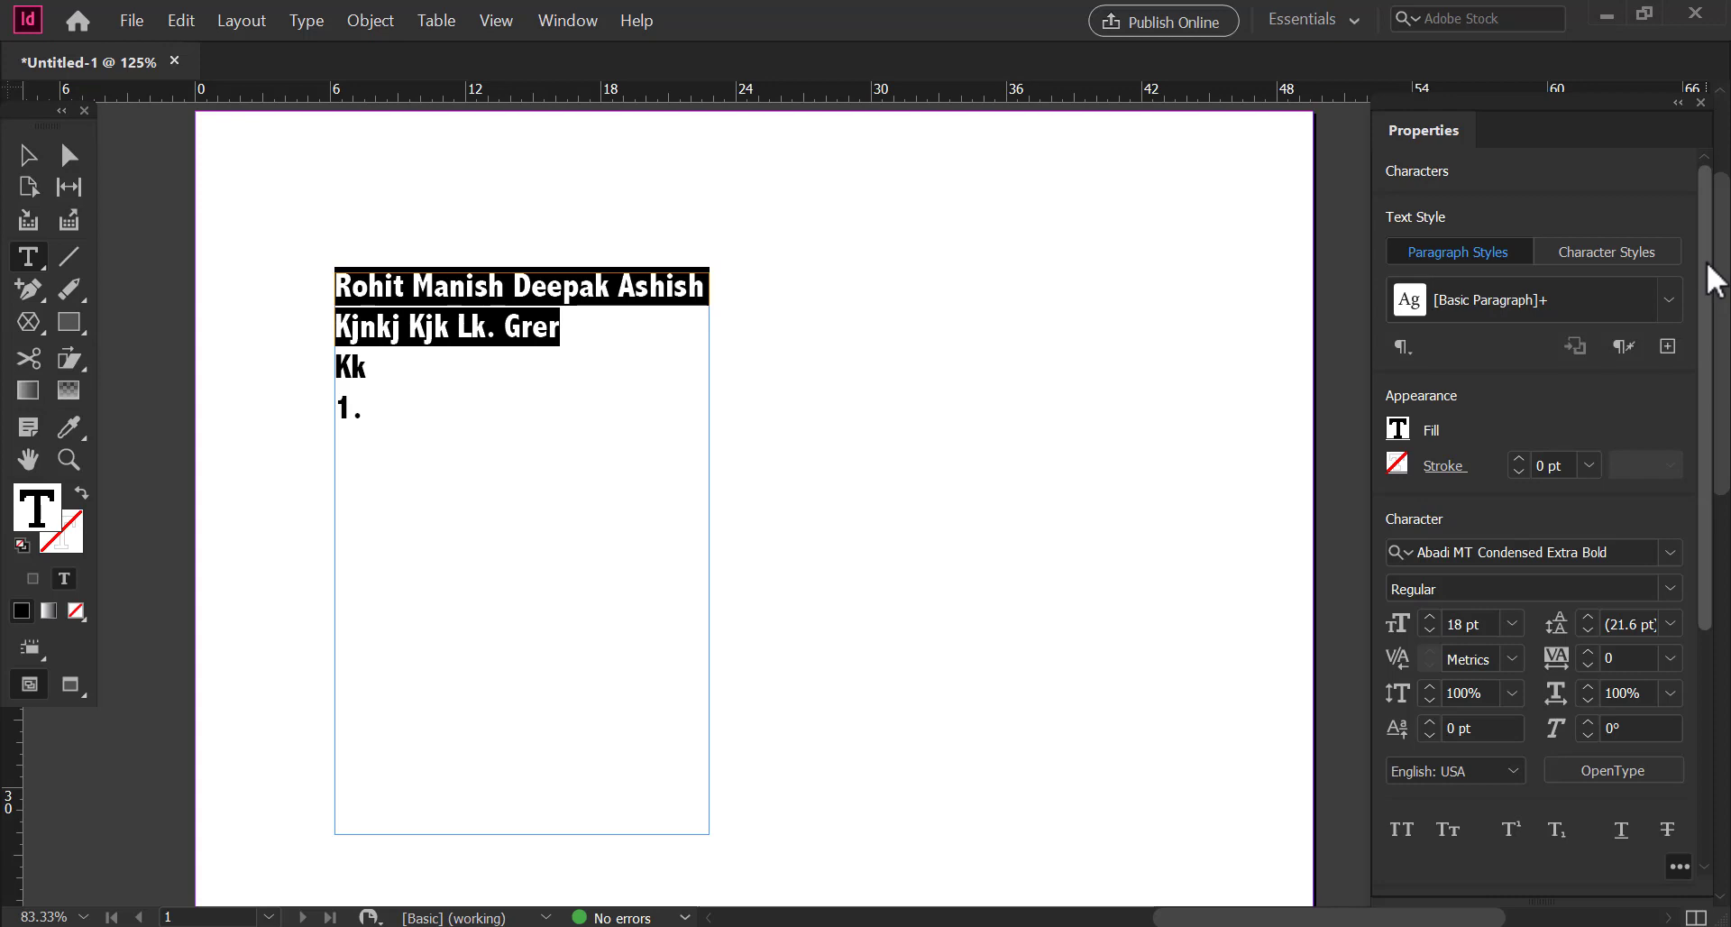
scroll(1707, 271, "down", 1)
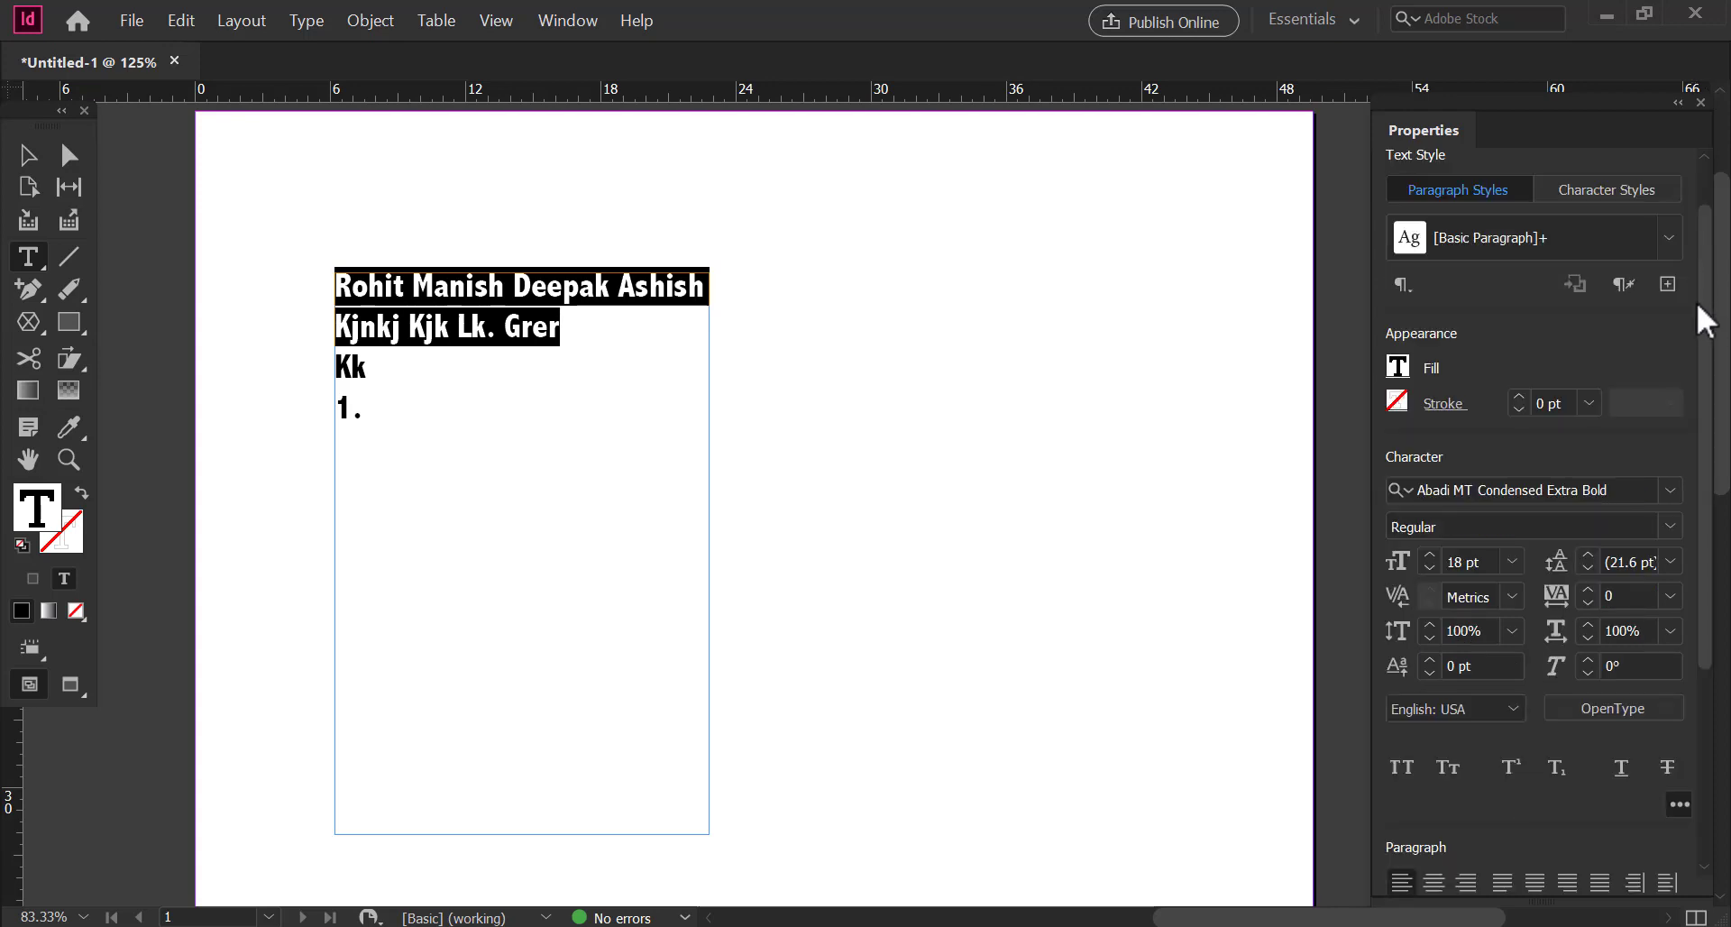
scroll(1703, 316, "down", 5)
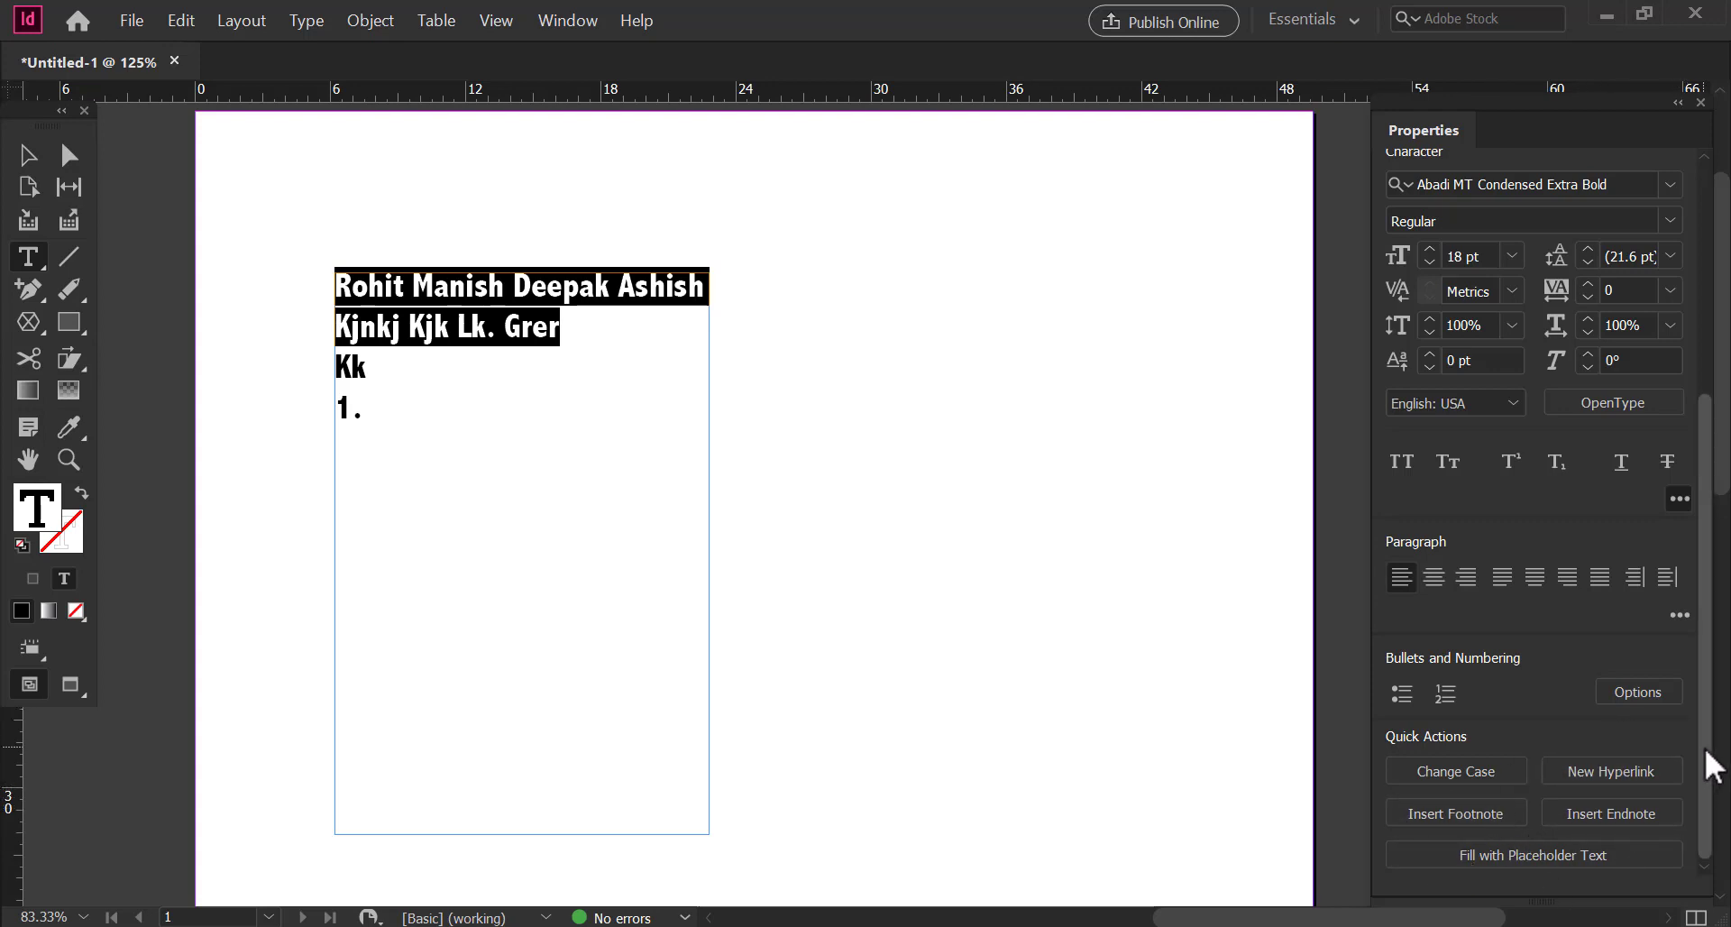
left_click_drag(1711, 761, 1723, 505)
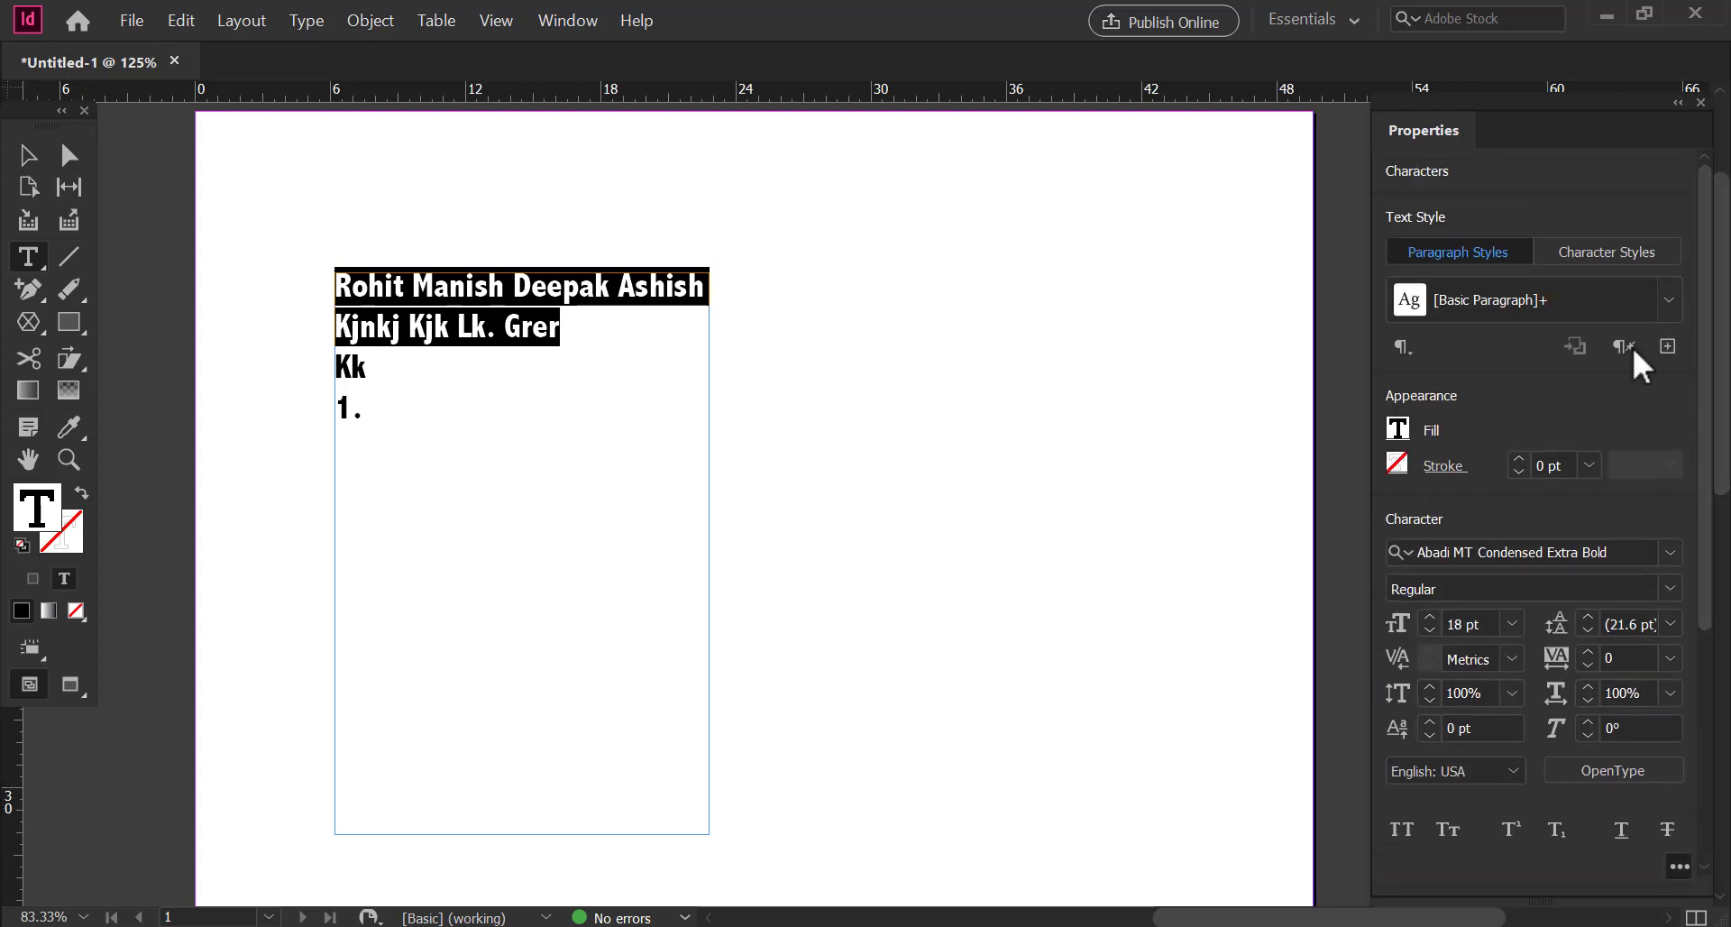